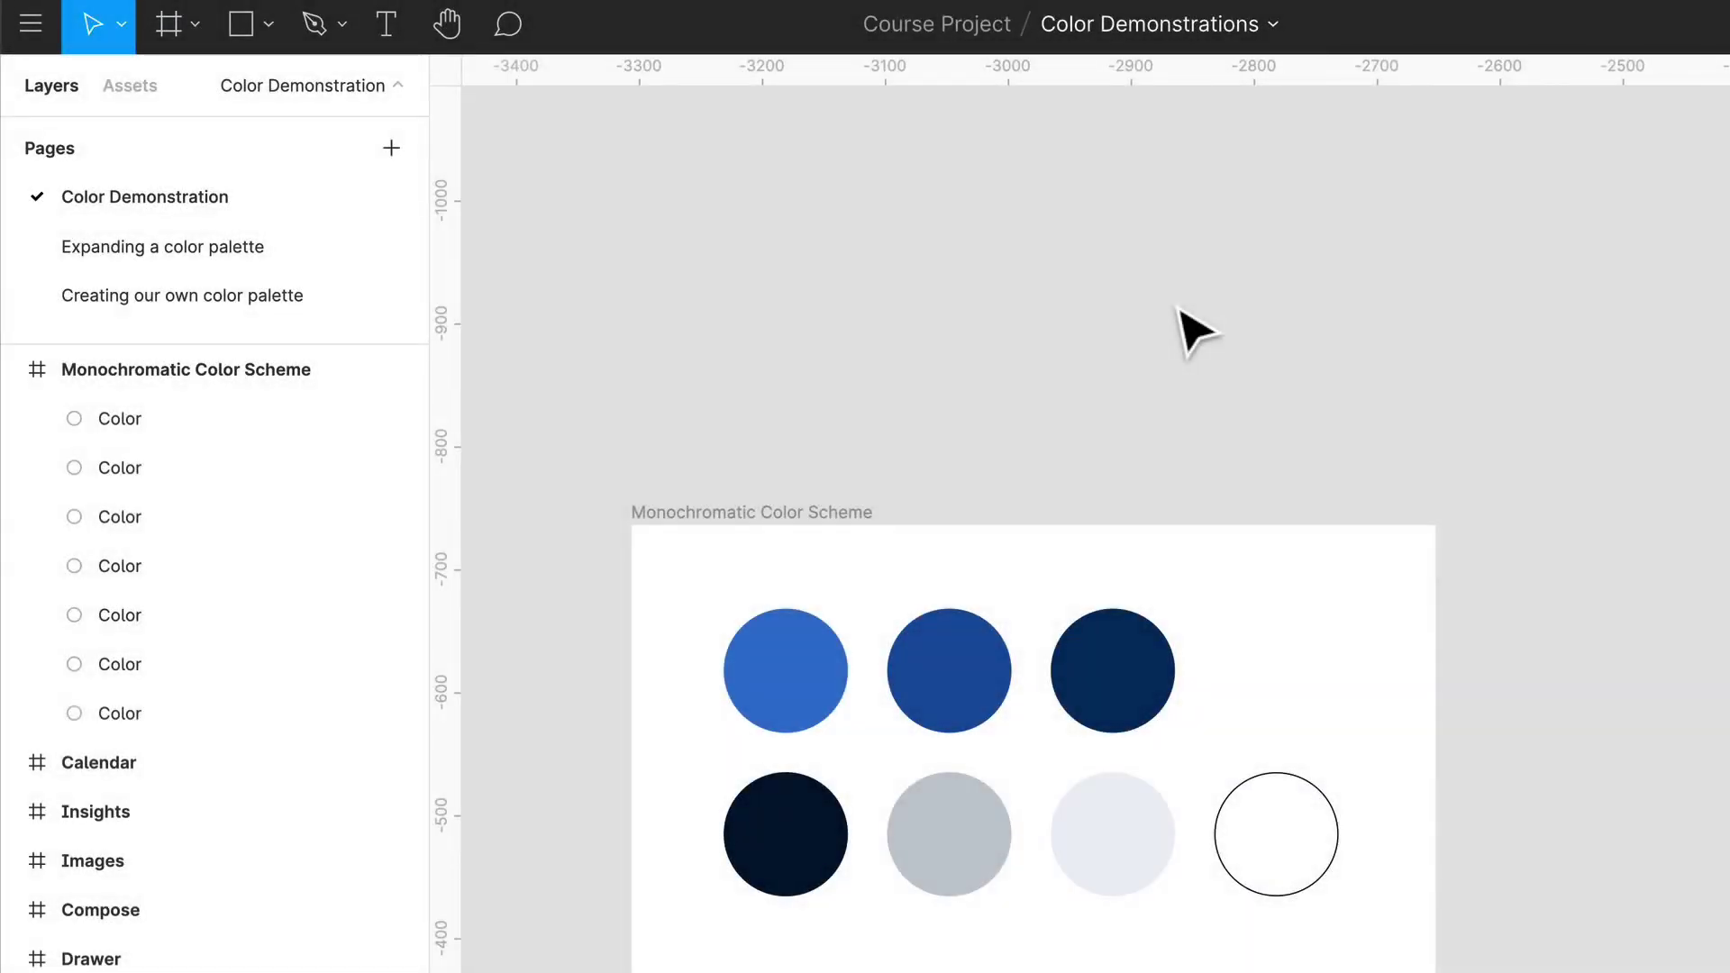
# Step: Pan and zoom until the Monochromatic Color Scheme frame's seven swatch circles fill the view
pyautogui.hscroll(-1, 1180, 328)
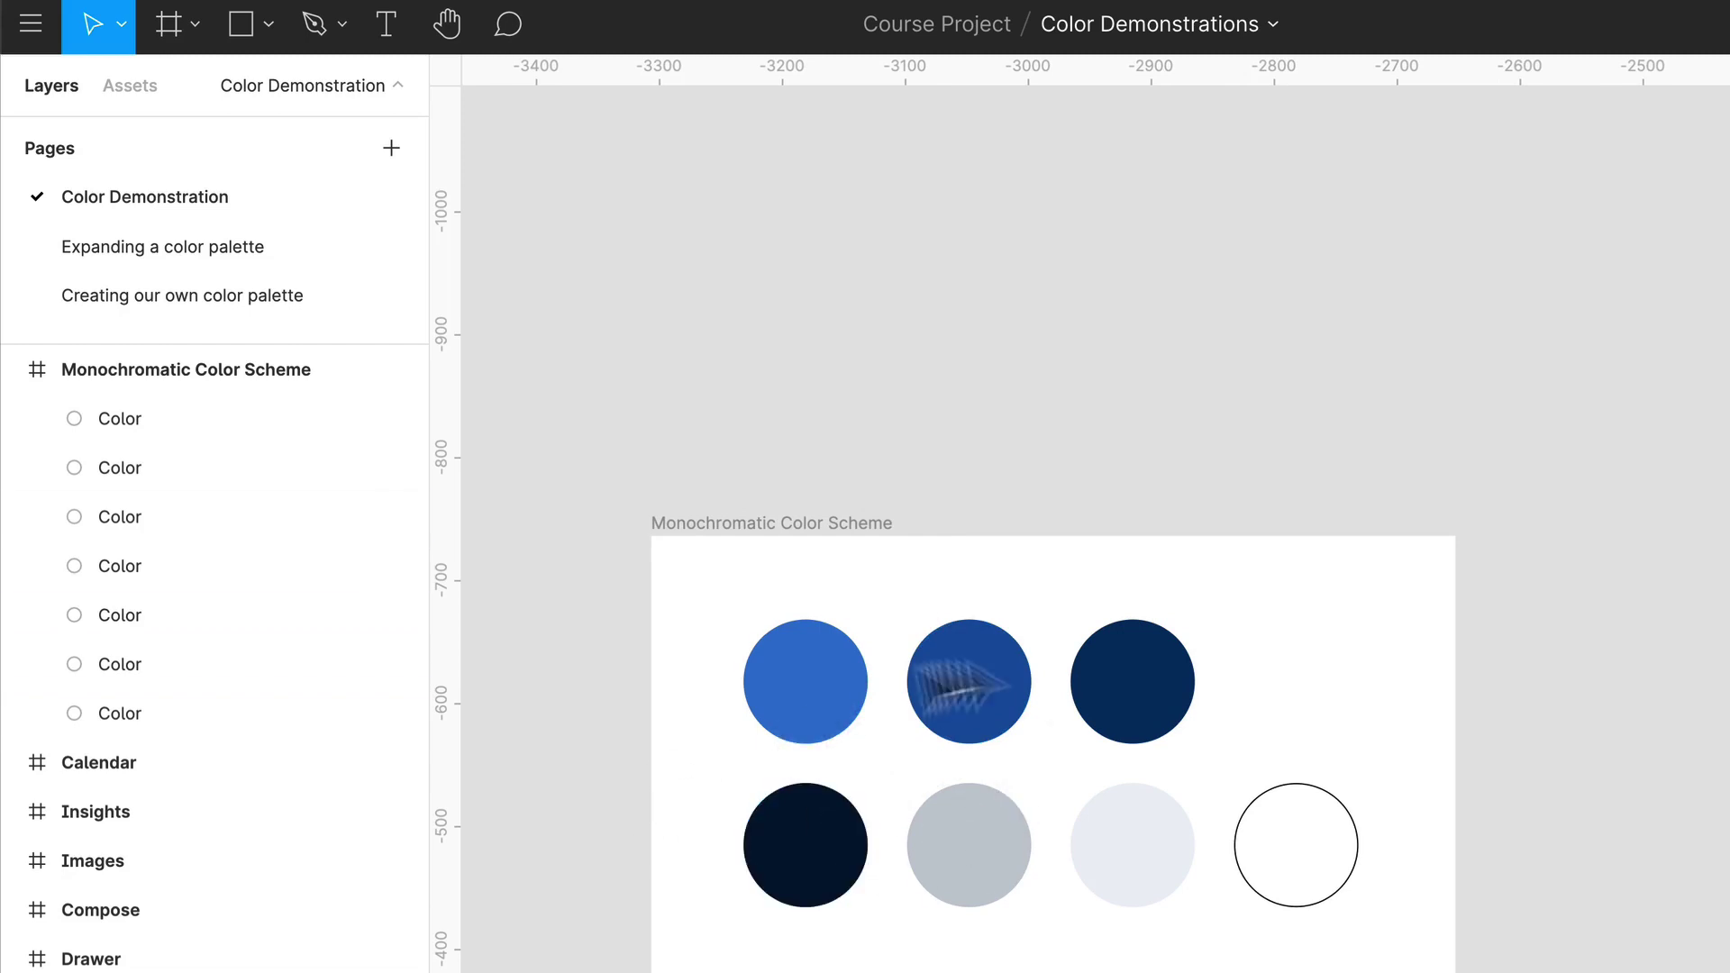
pyautogui.scroll(-1, 1378, 784)
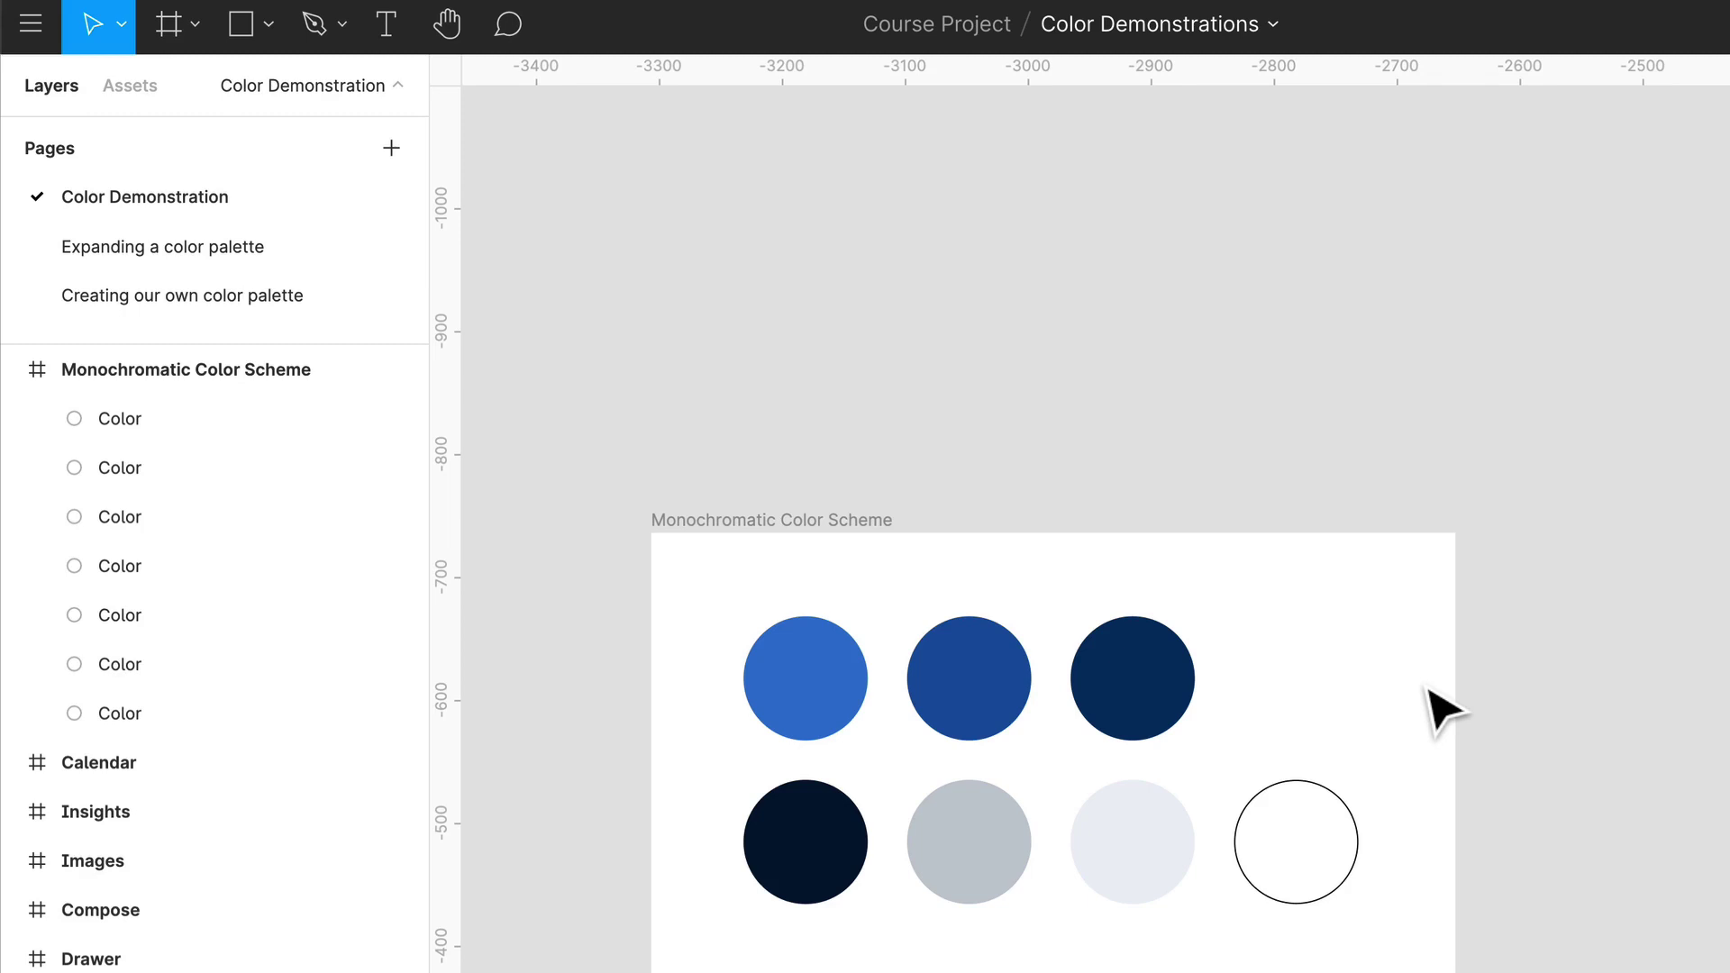
pyautogui.scroll(3, 1243, 667)
pyautogui.hscroll(-2, 1243, 667)
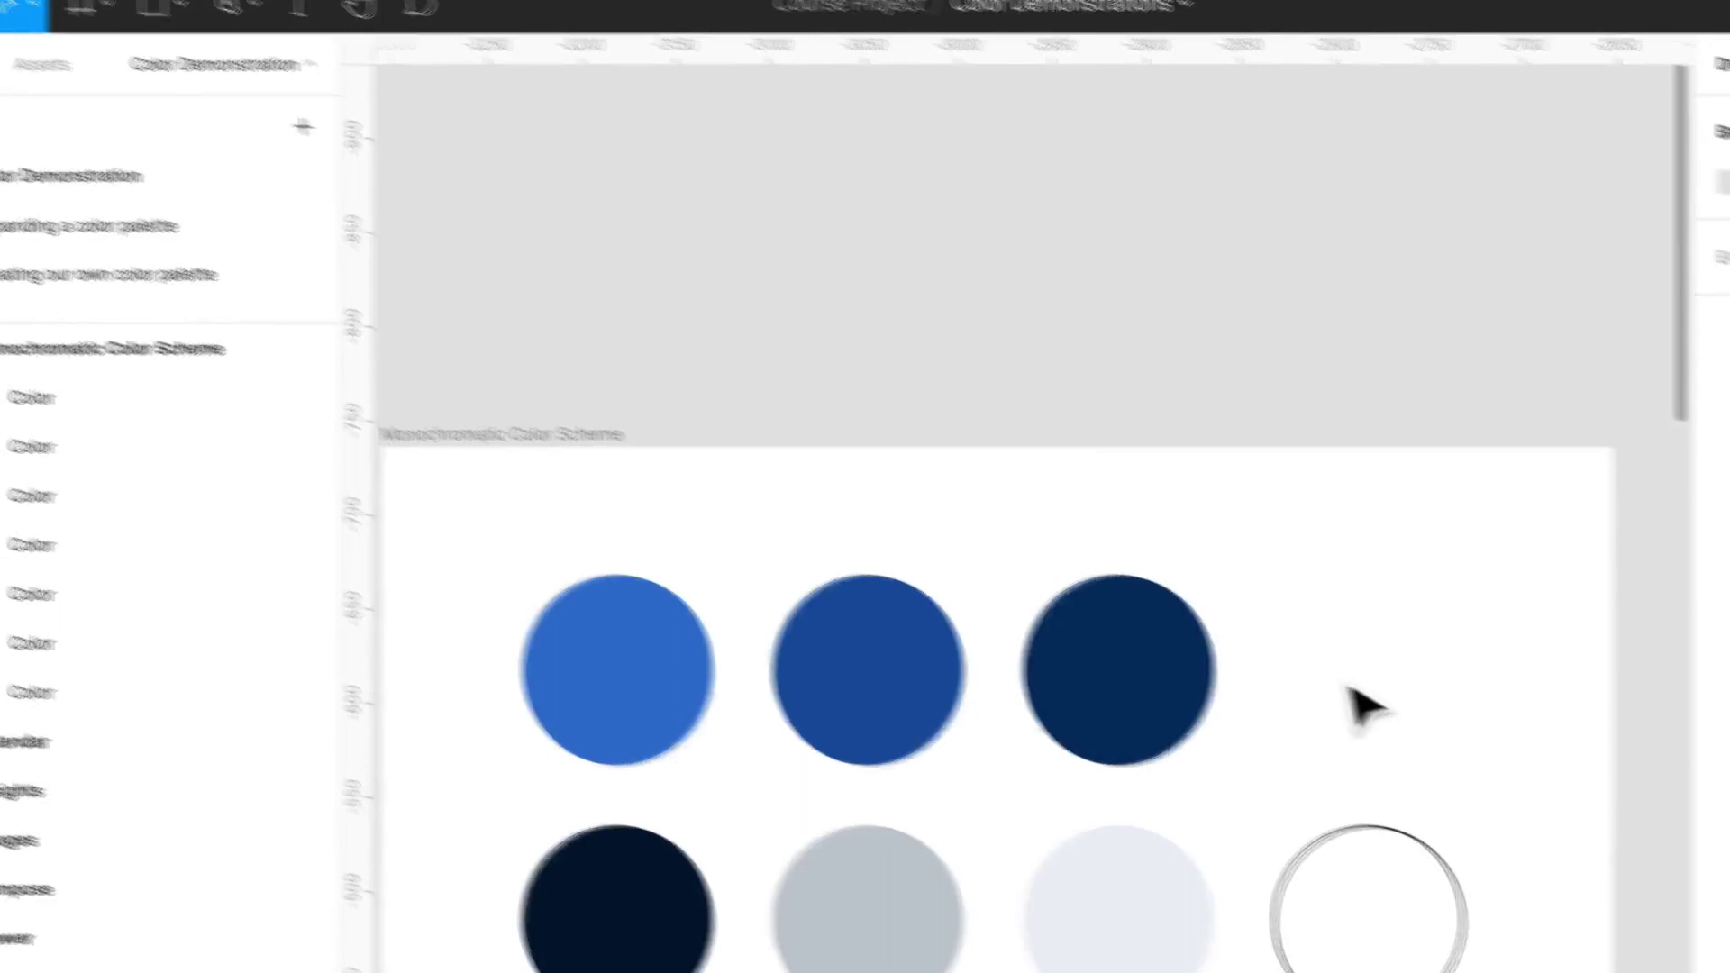
pyautogui.scroll(3, 1351, 797)
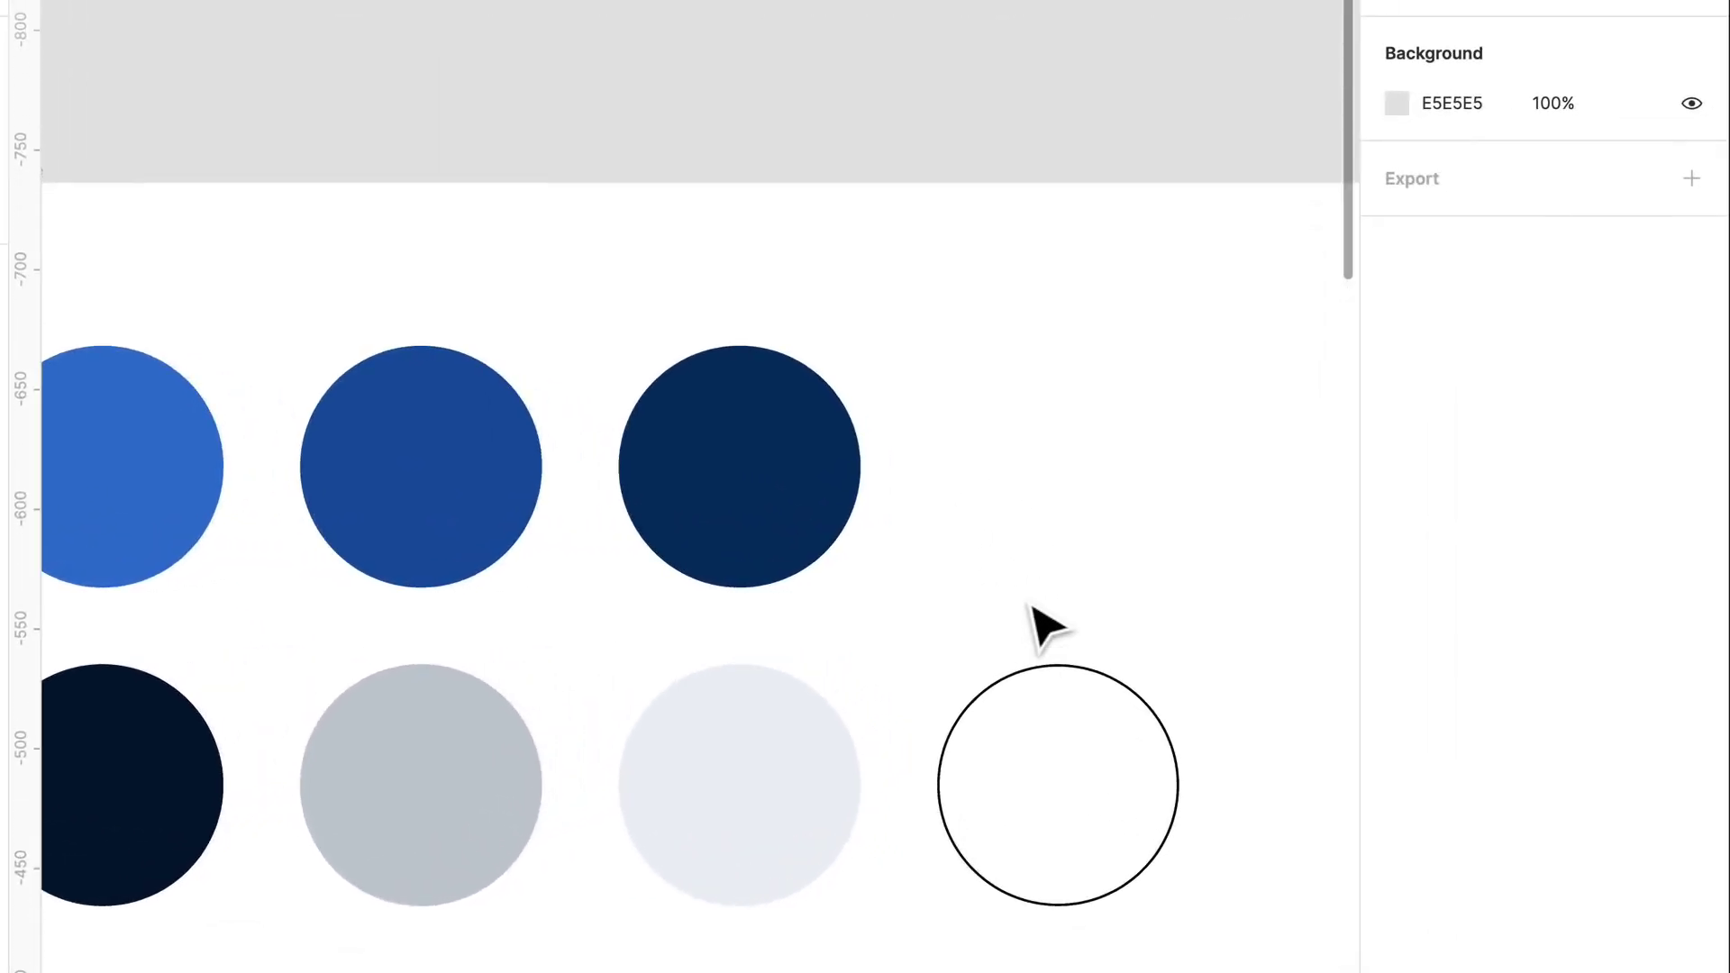
pyautogui.hscroll(-2, 1045, 626)
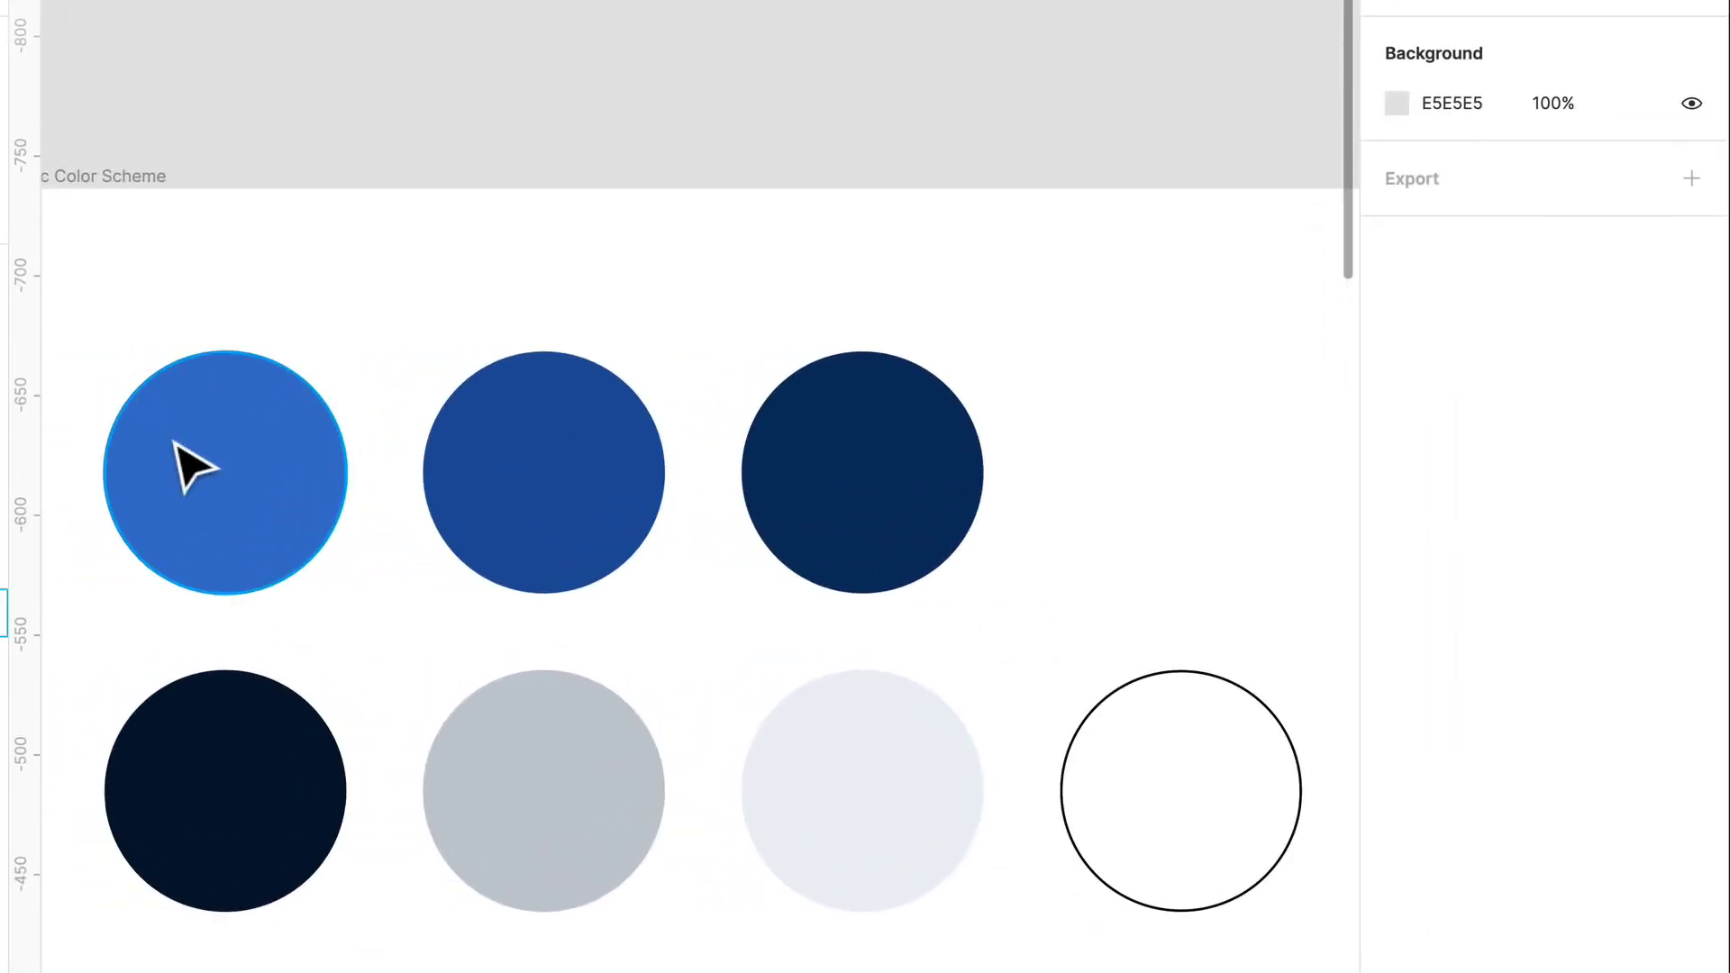
# Step: Create the color style 'Primary / Blue 01' from the first light blue circle's fill
pyautogui.click(189, 467)
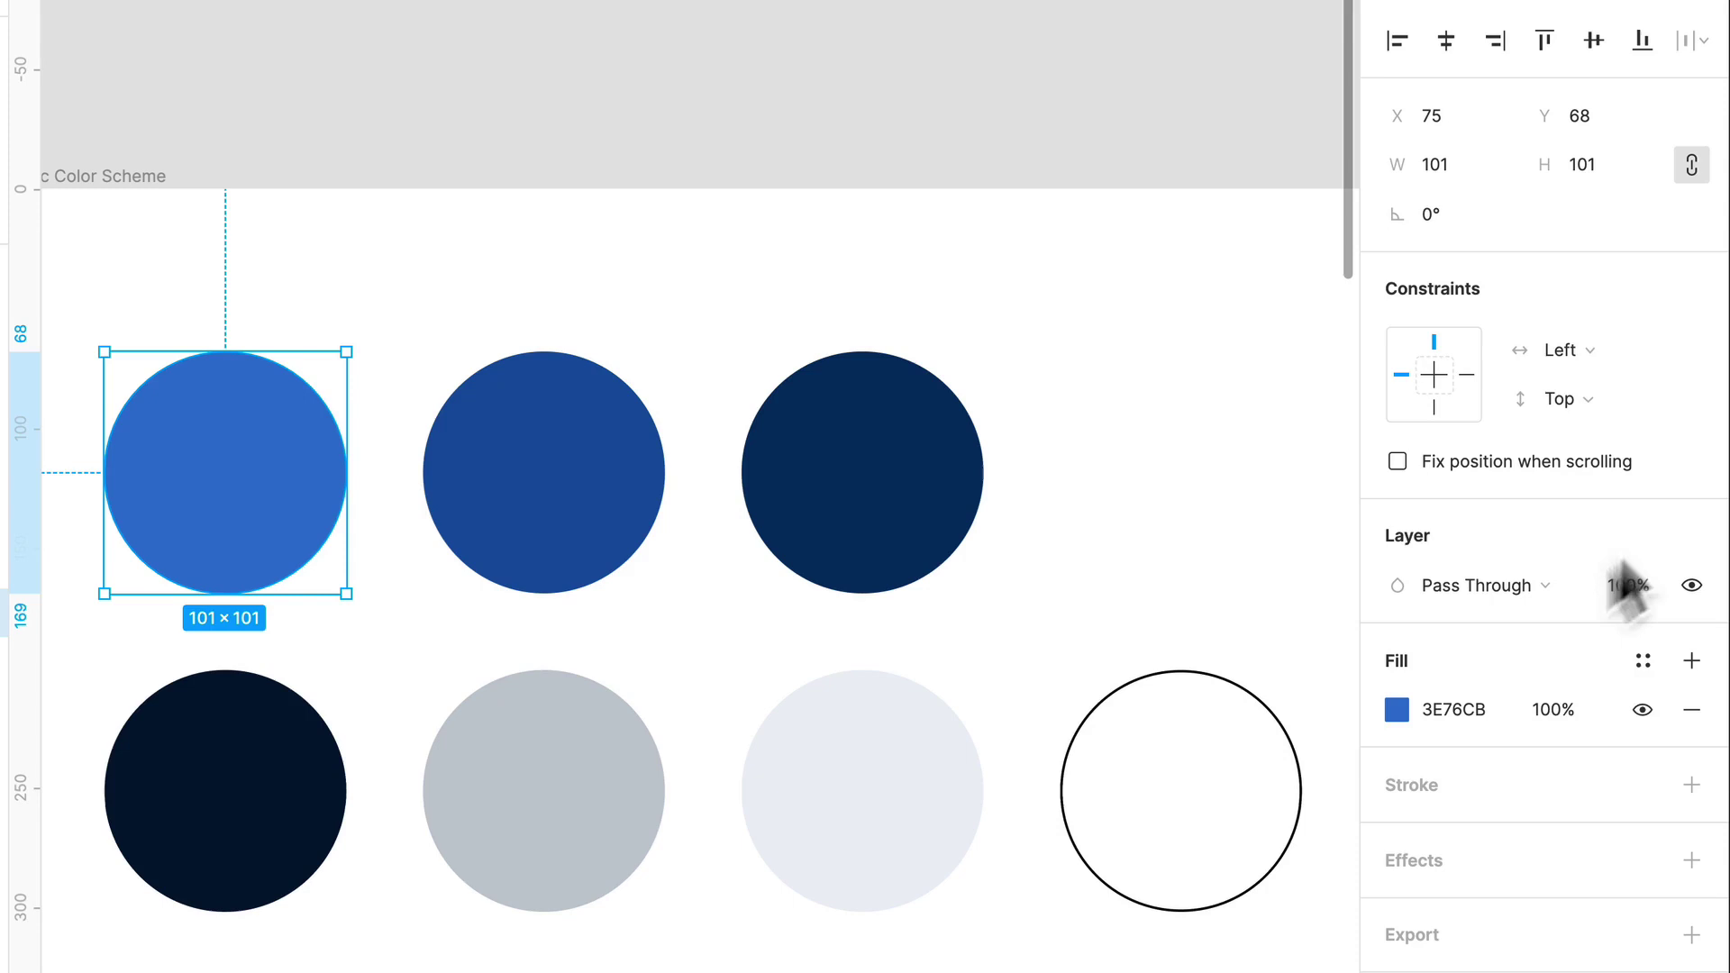
pyautogui.click(1642, 665)
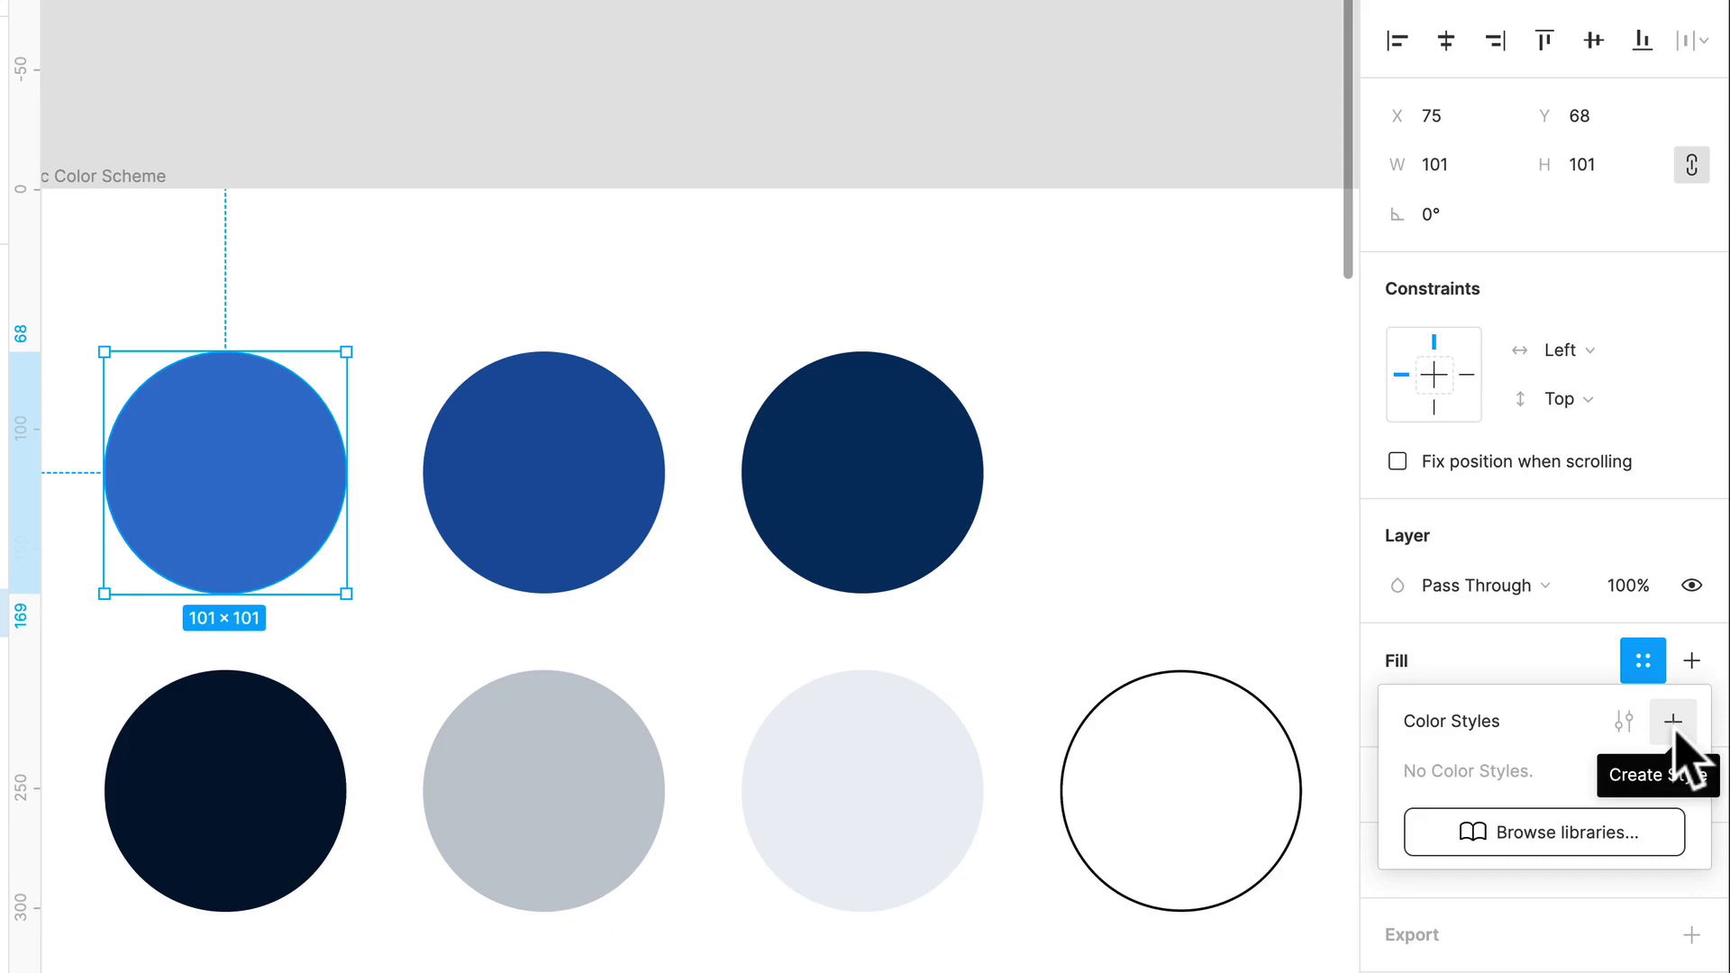
pyautogui.click(1673, 722)
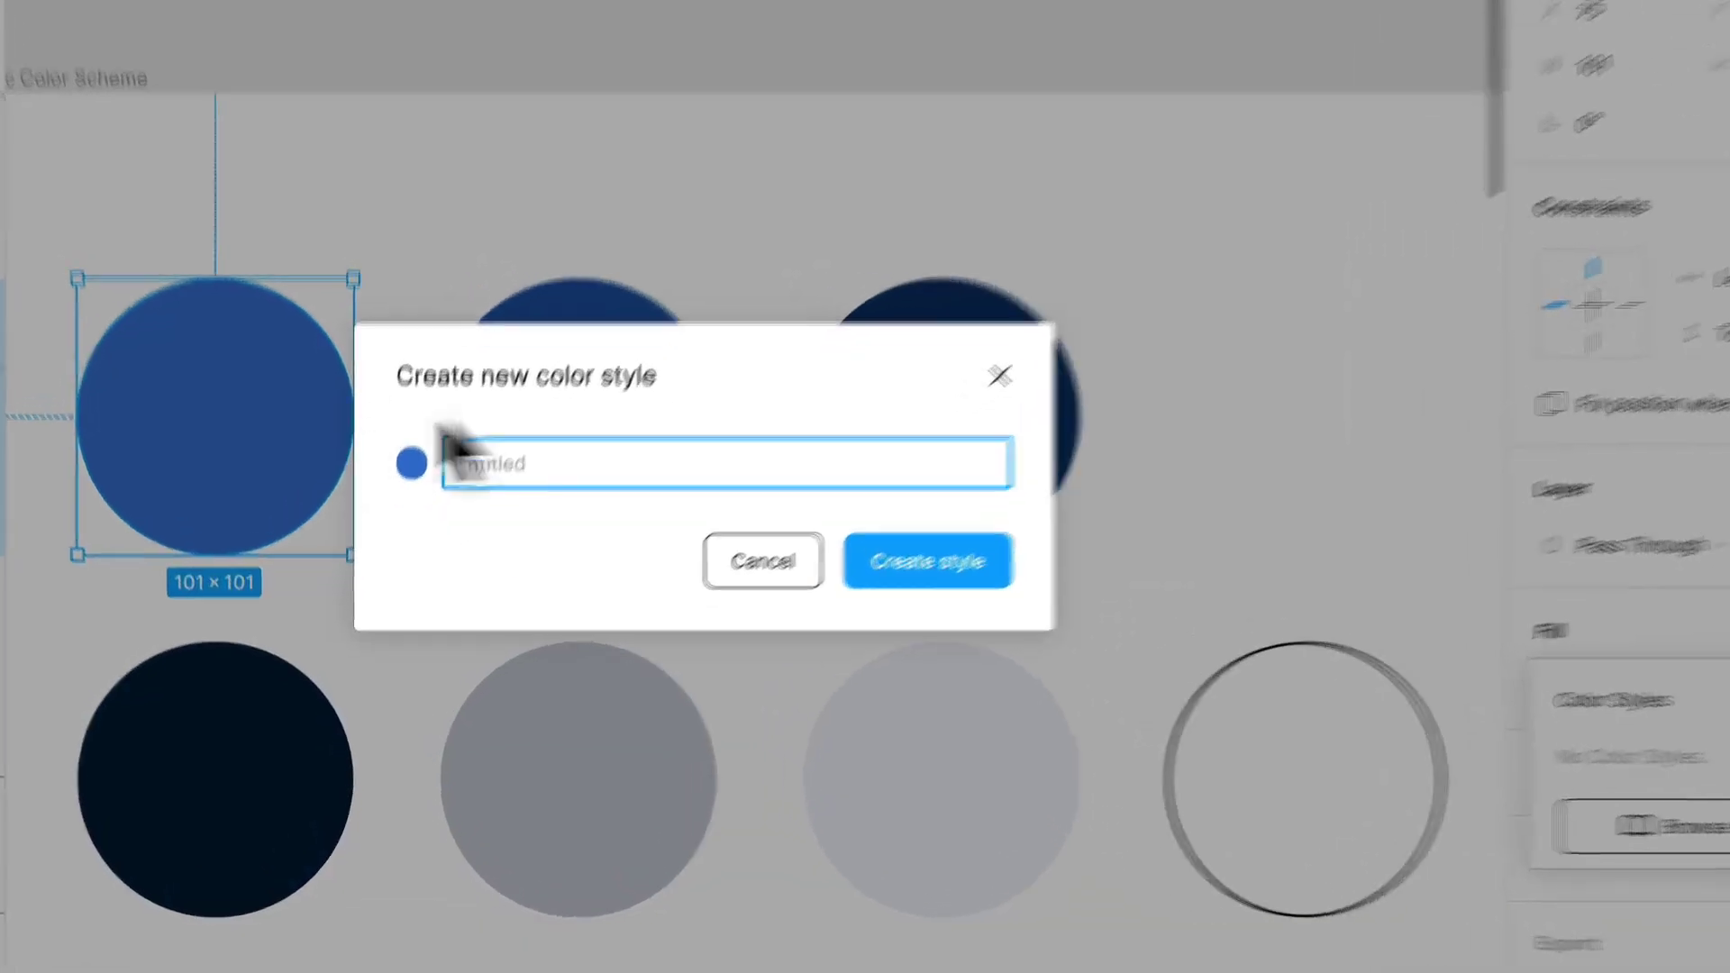
pyautogui.write('Blue ')
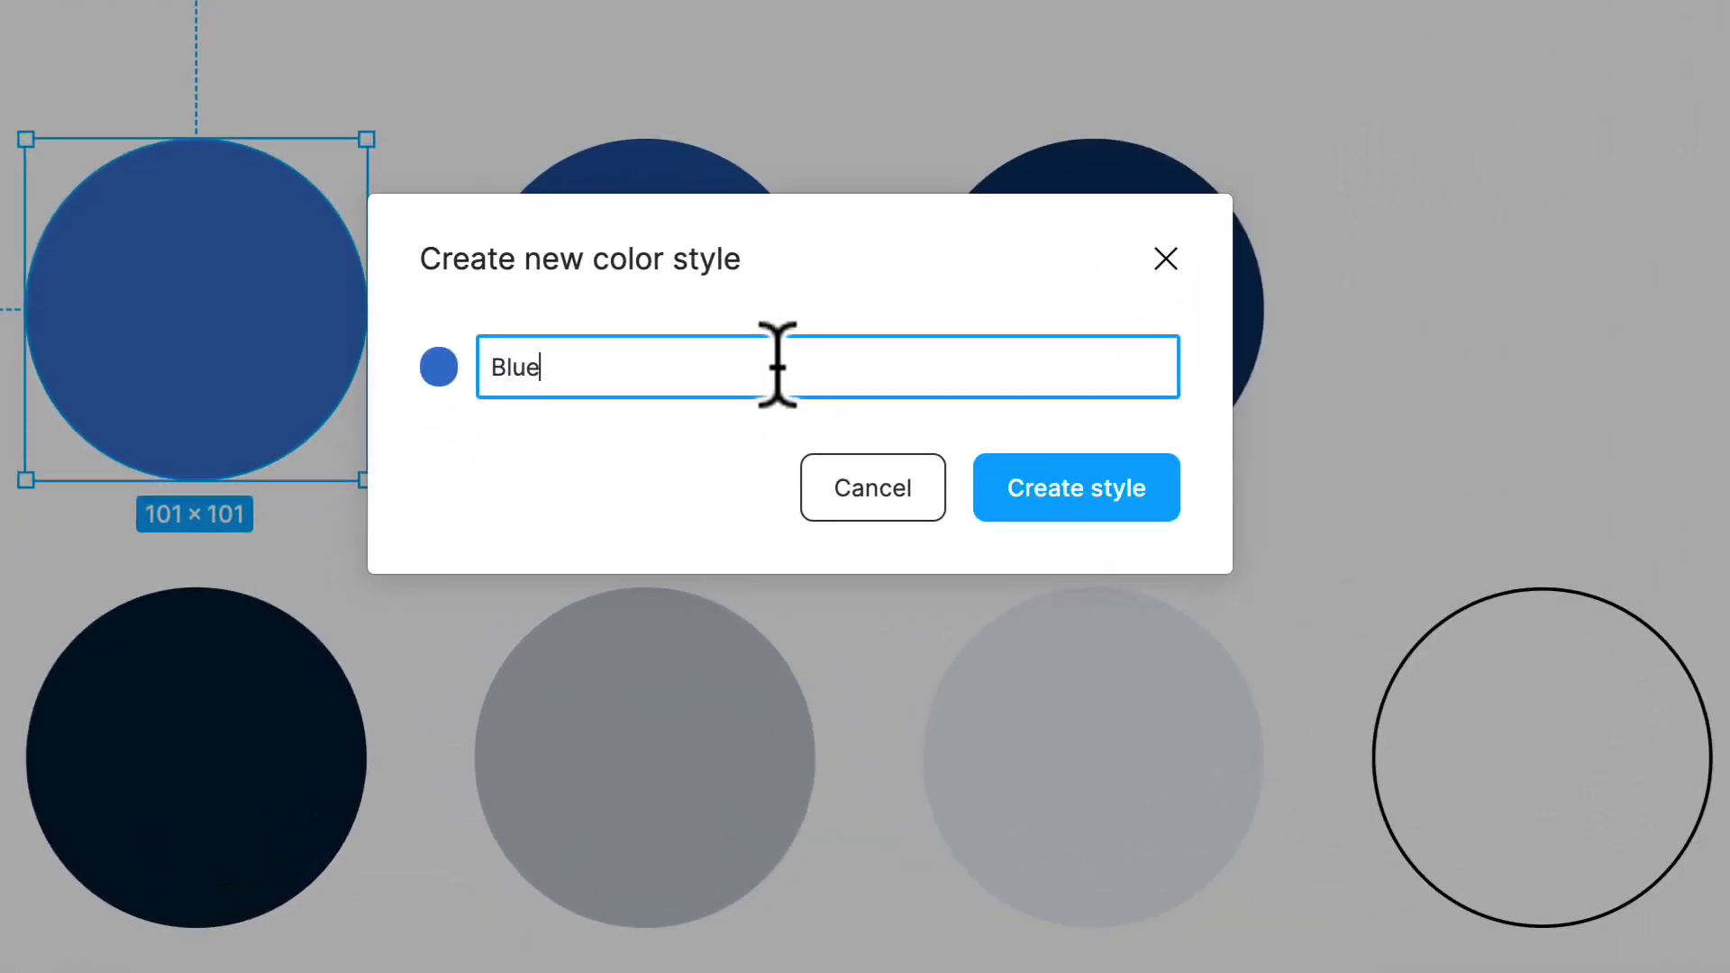
pyautogui.write('01')
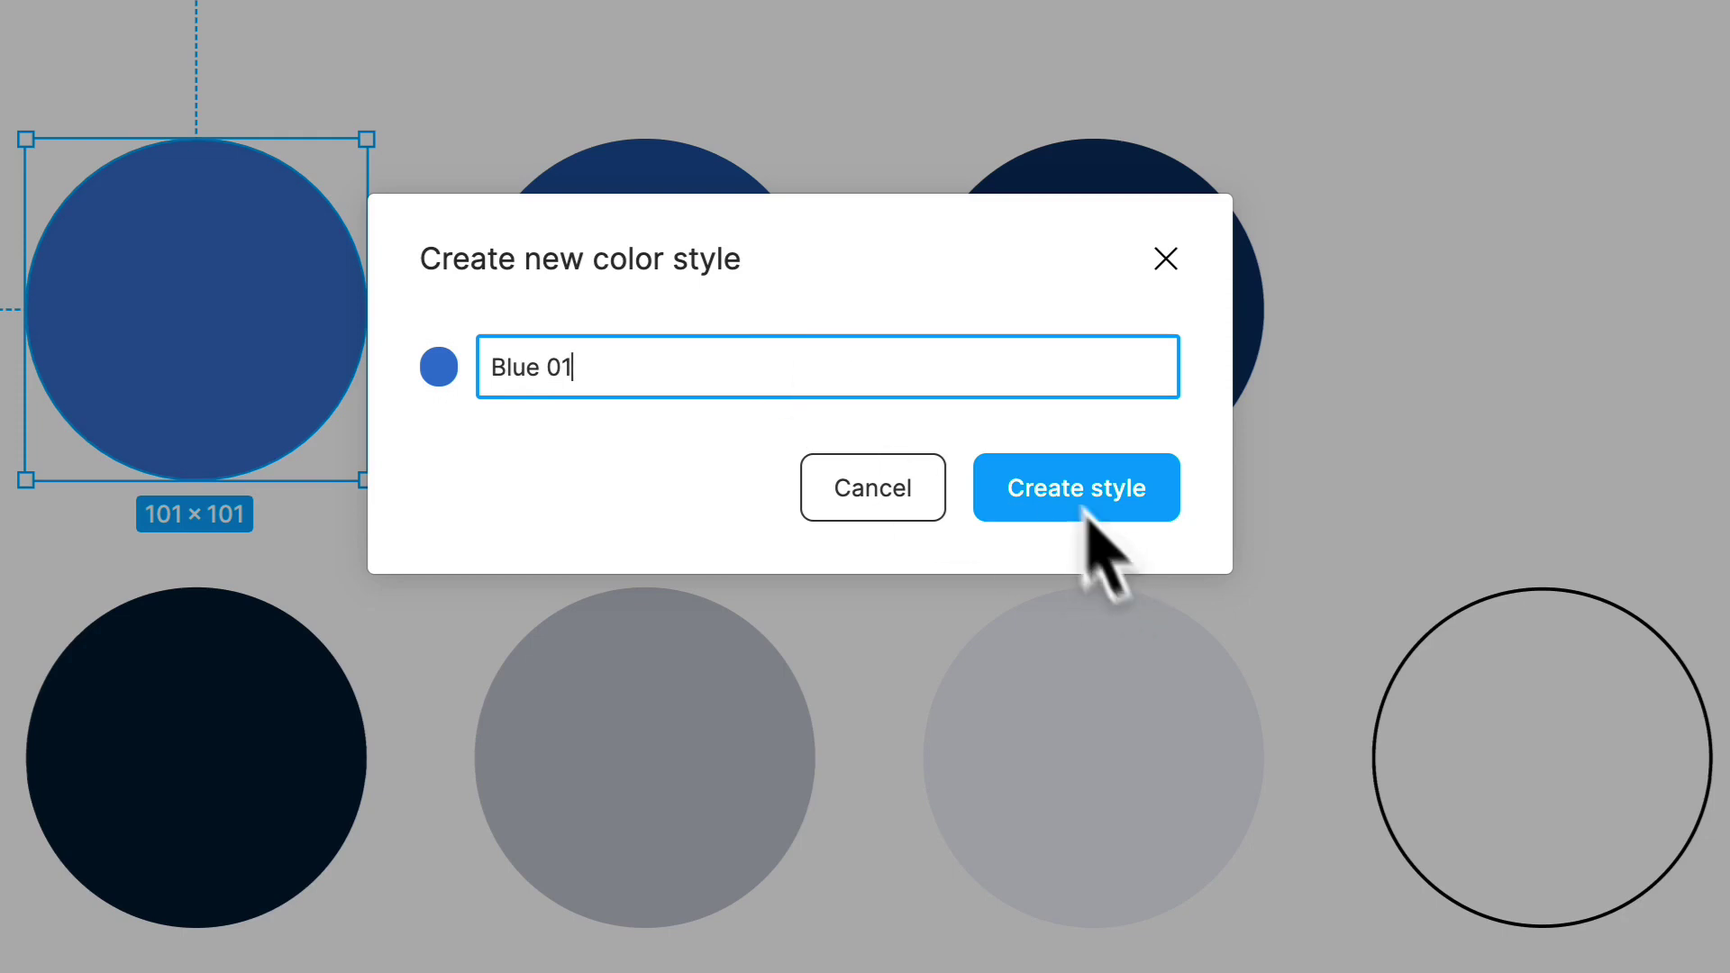
pyautogui.press('Home')
pyautogui.write('Primary')
pyautogui.press('BackSpace')
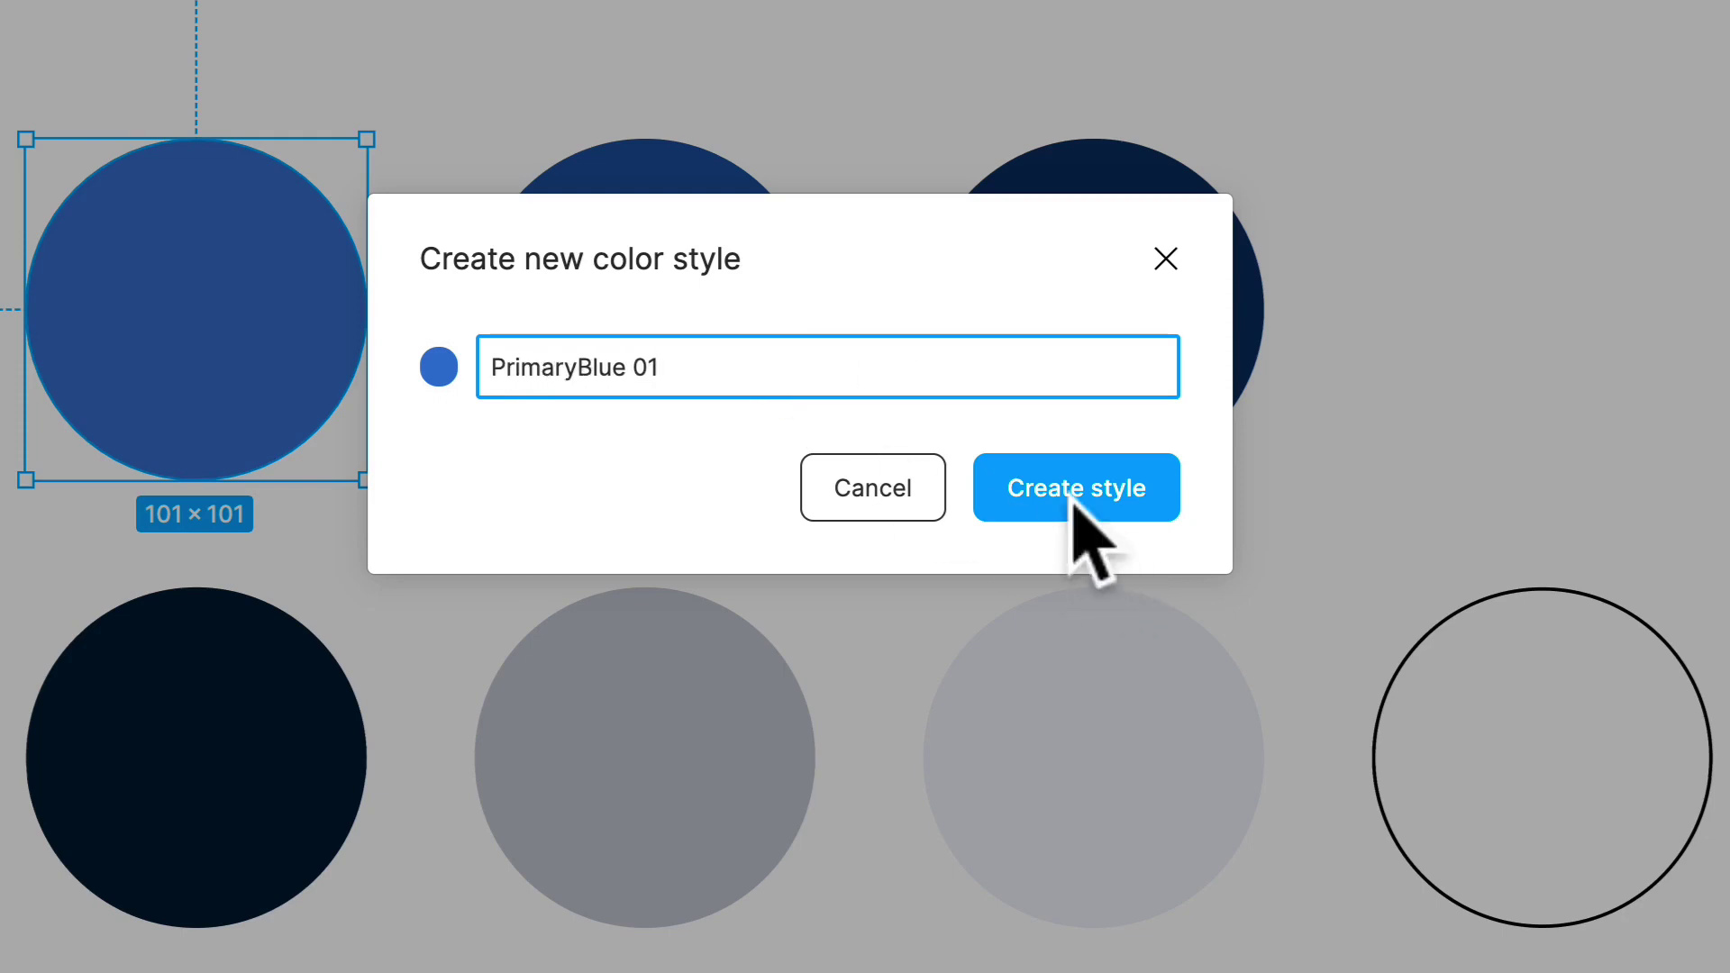
pyautogui.write('/')
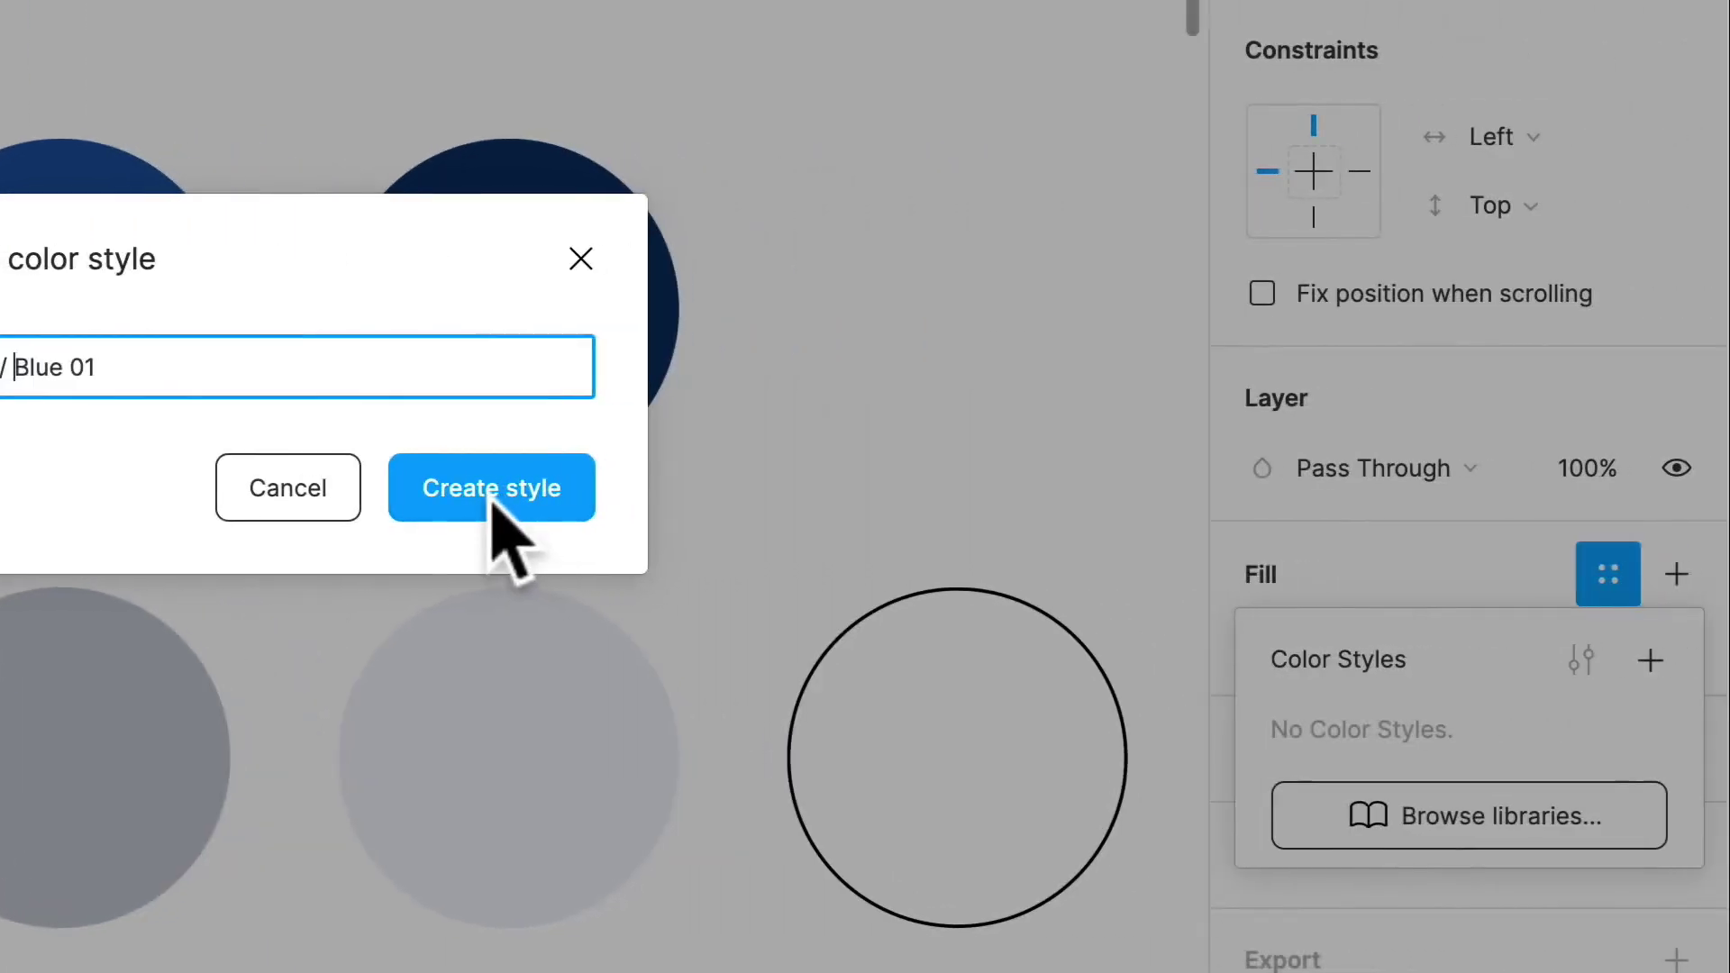
pyautogui.click(494, 505)
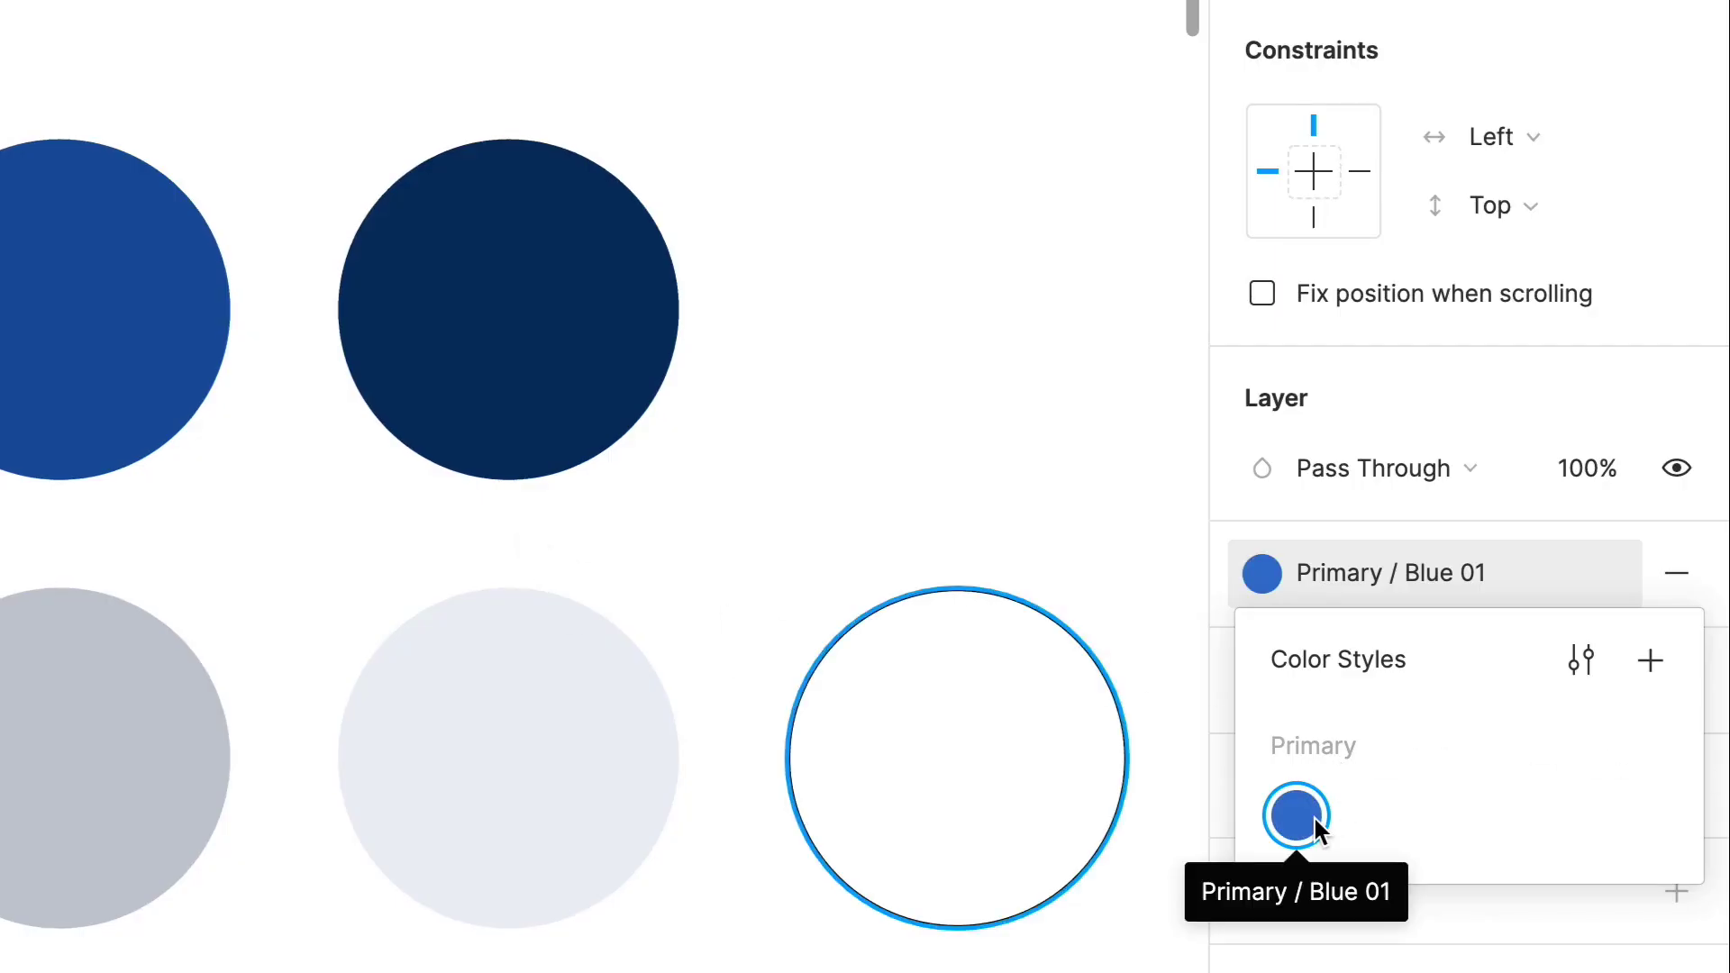
pyautogui.click(77, 355)
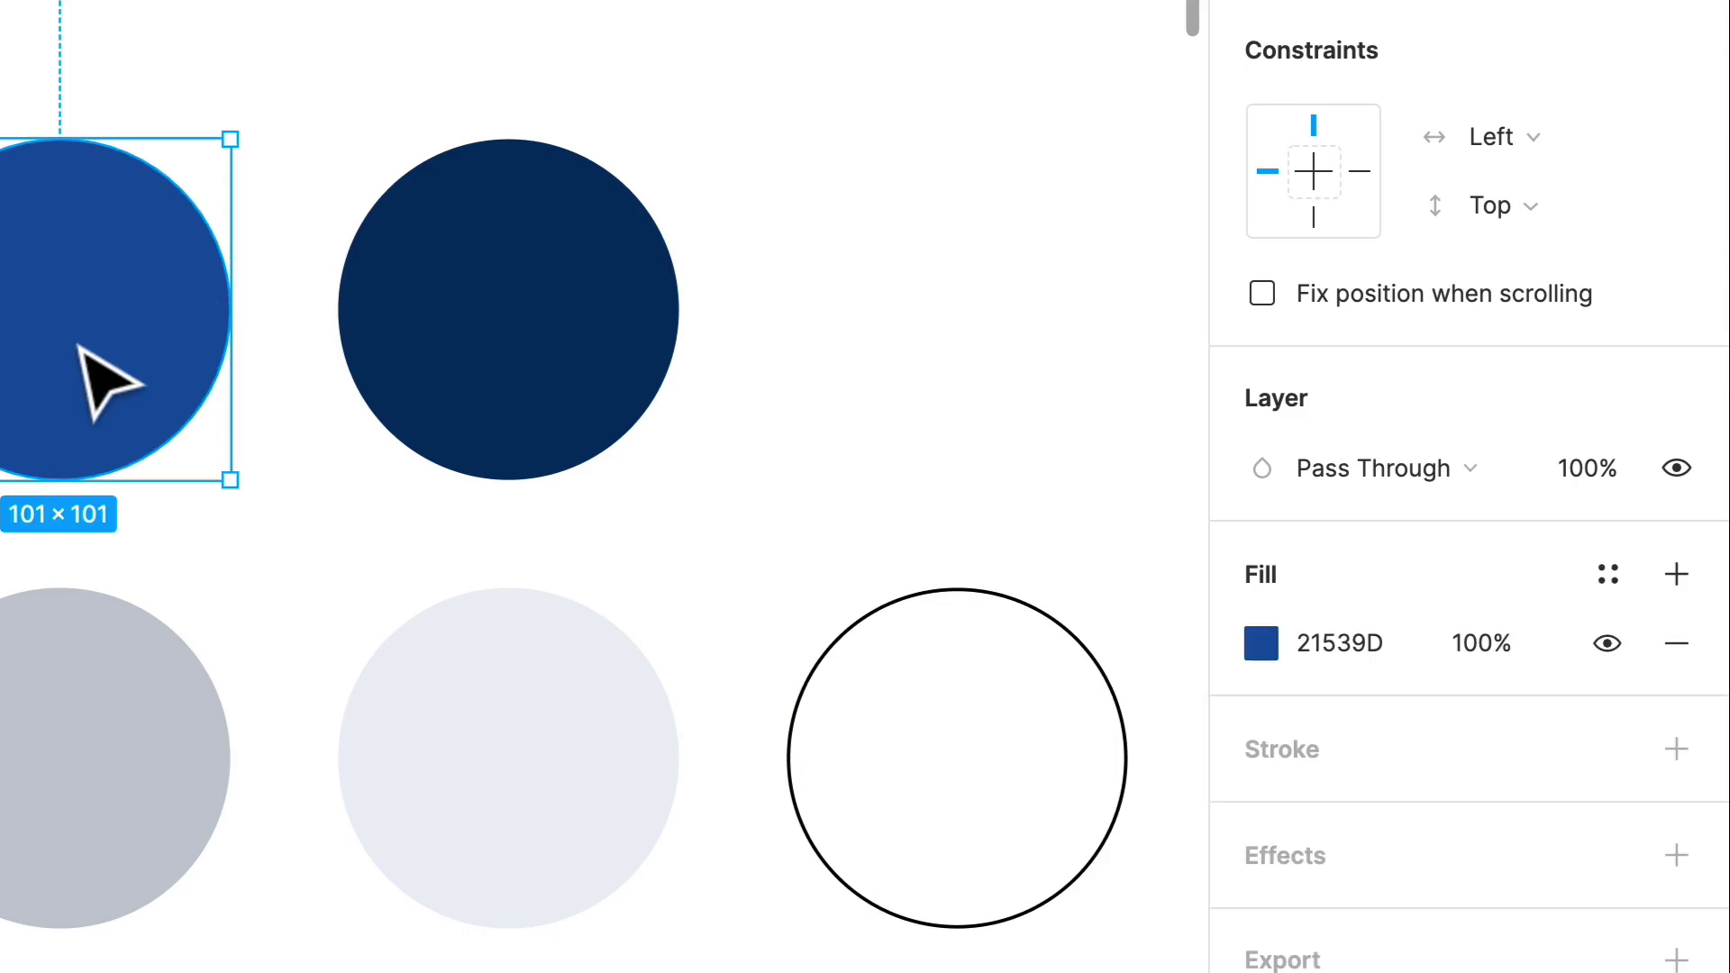
# Step: Save the medium blue circle's fill as the color style 'Primary / Blue 02'
pyautogui.click(1608, 574)
pyautogui.click(1652, 659)
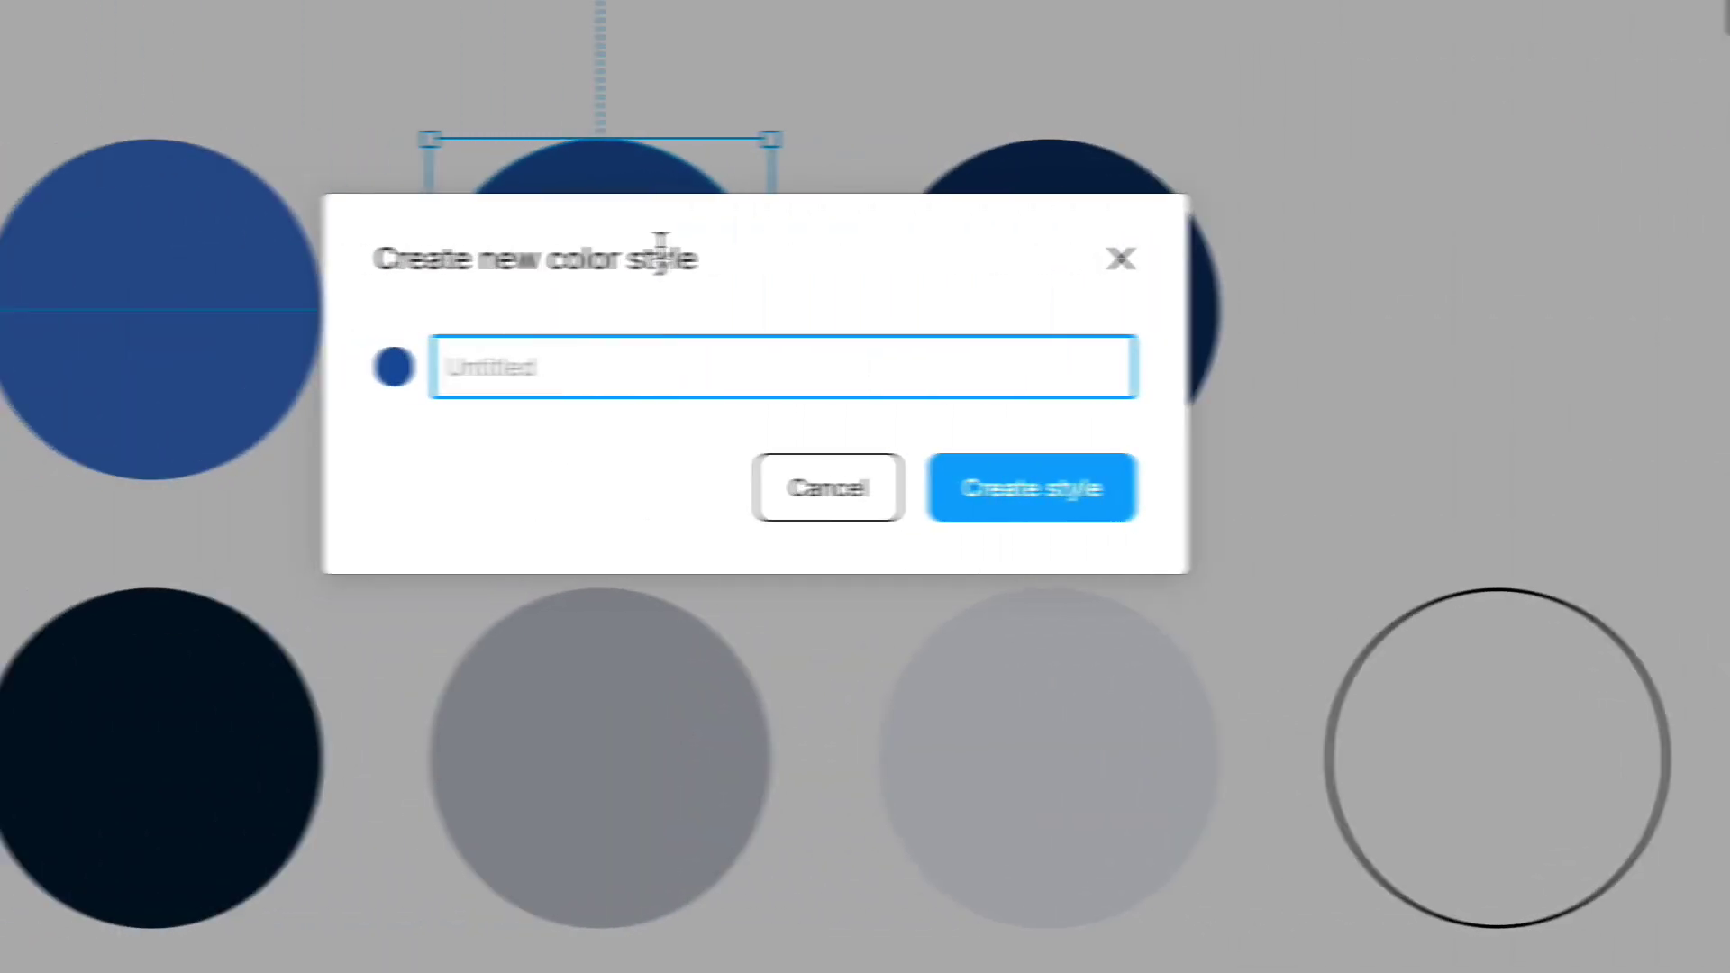
pyautogui.write('Primary / ')
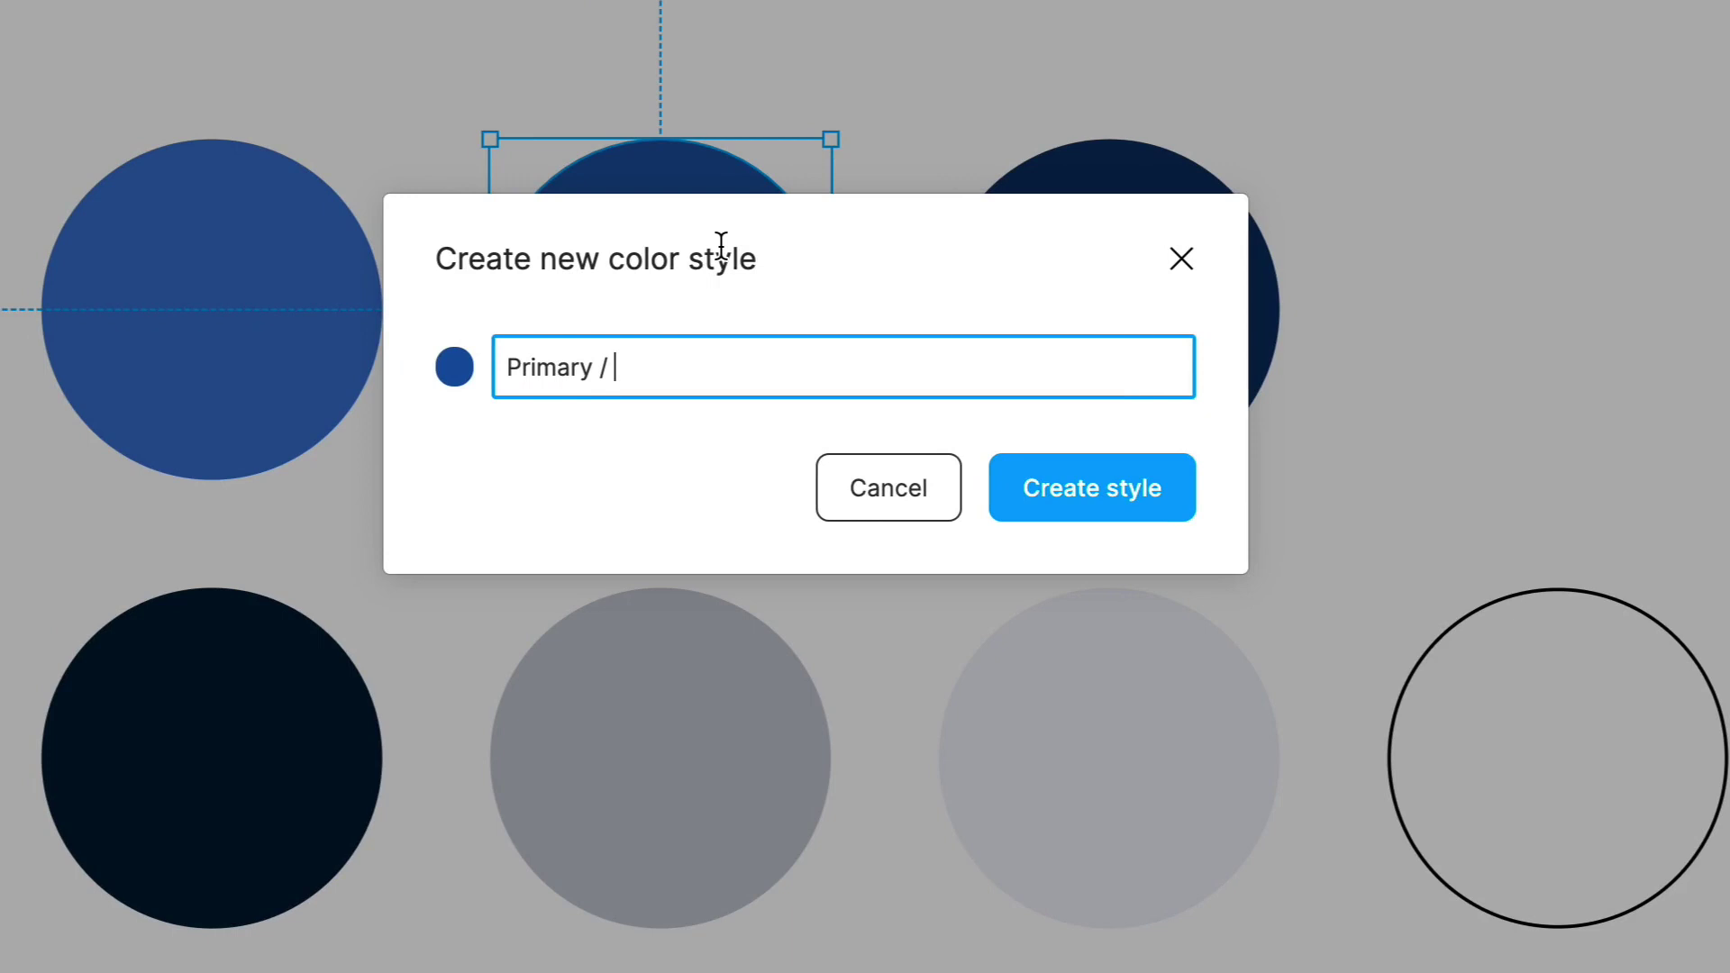
pyautogui.write('Blue 02')
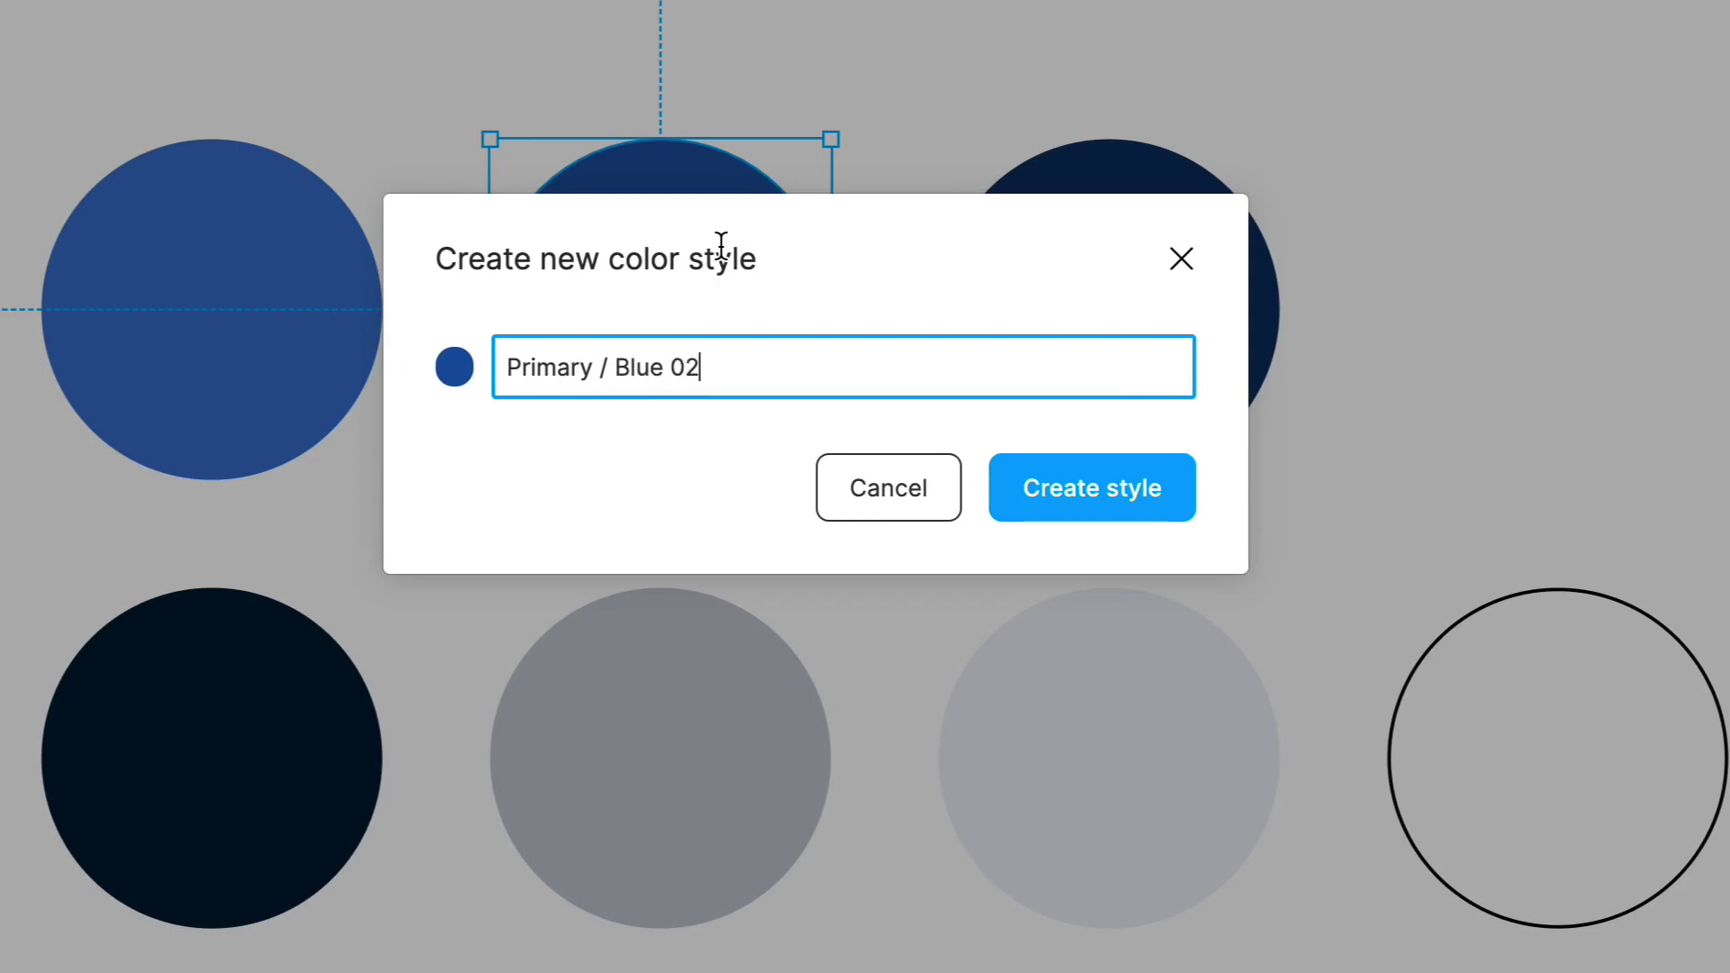
pyautogui.press('Return')
# Step: Save the dark navy circle's fill as the color style 'Primary / Blue 03'
pyautogui.click(1246, 302)
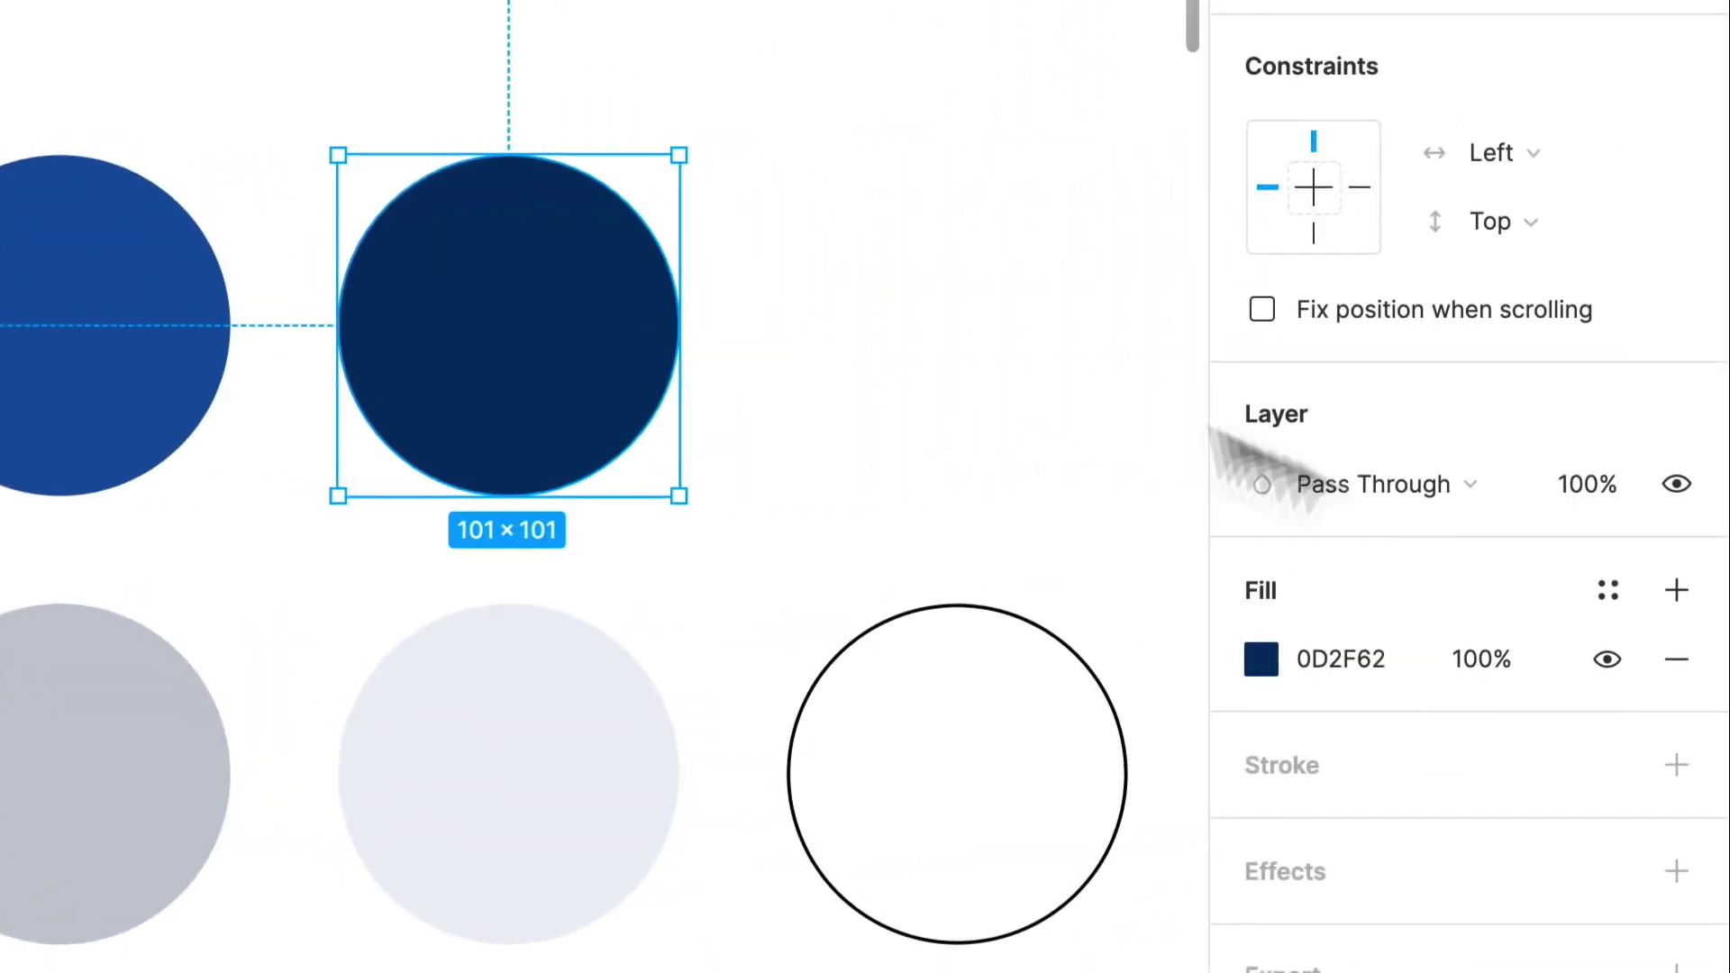
pyautogui.click(1608, 590)
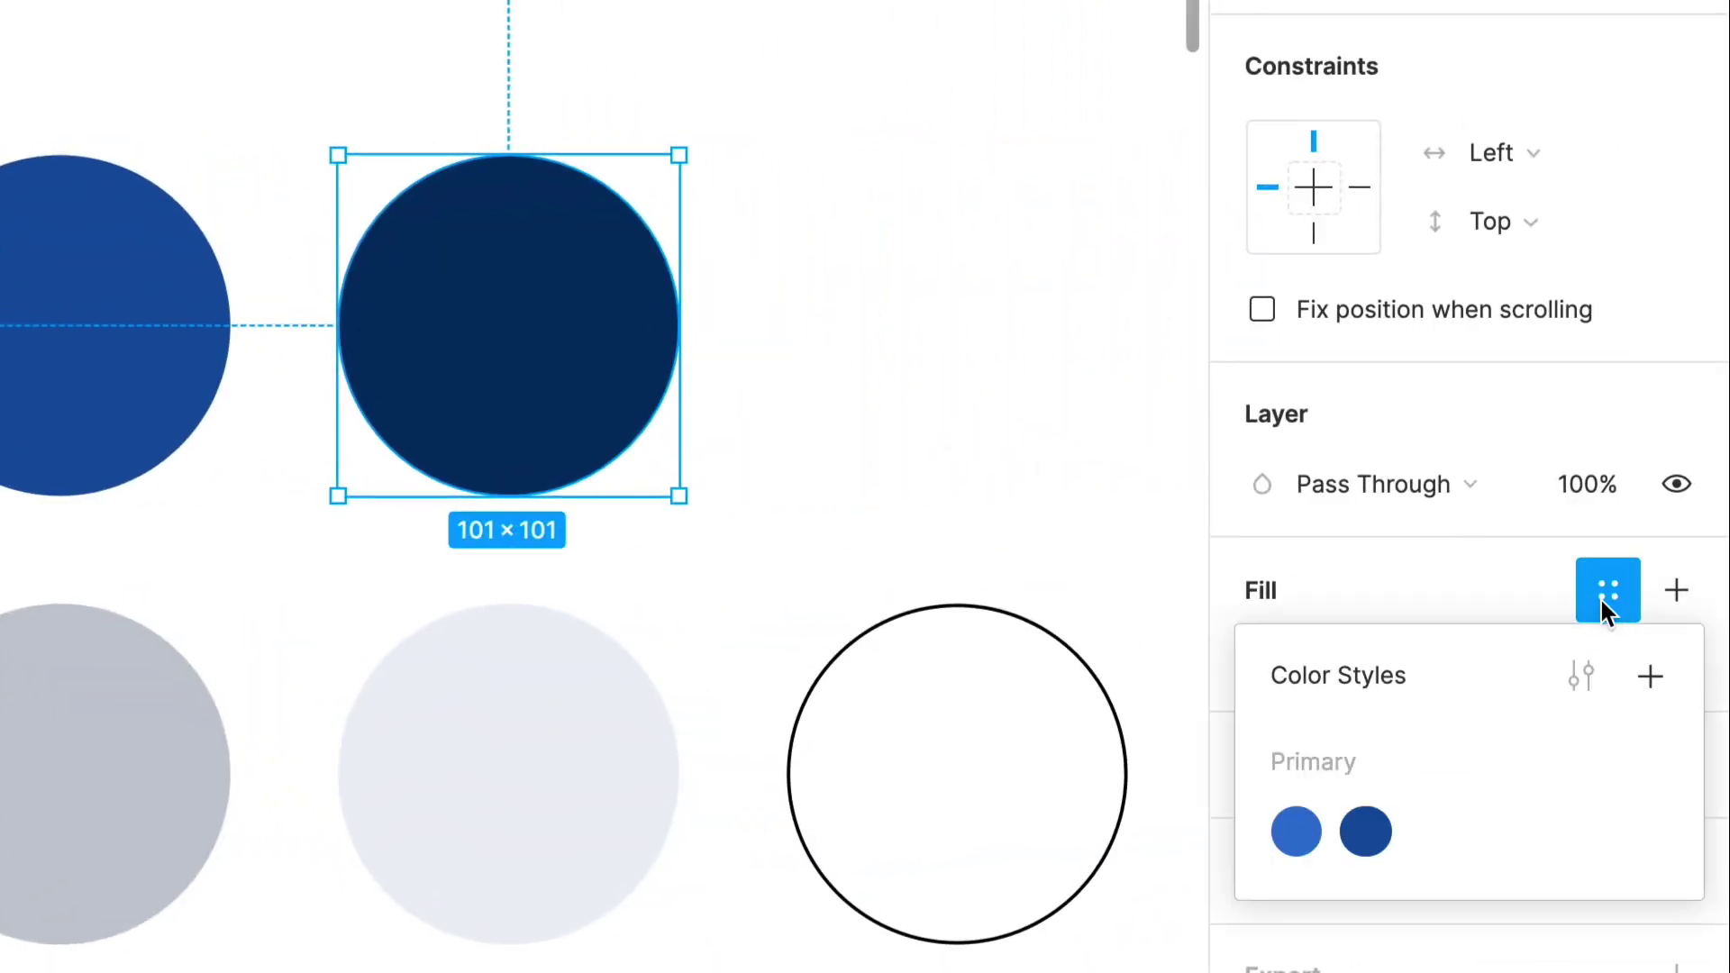
pyautogui.click(1650, 676)
pyautogui.write('Primary')
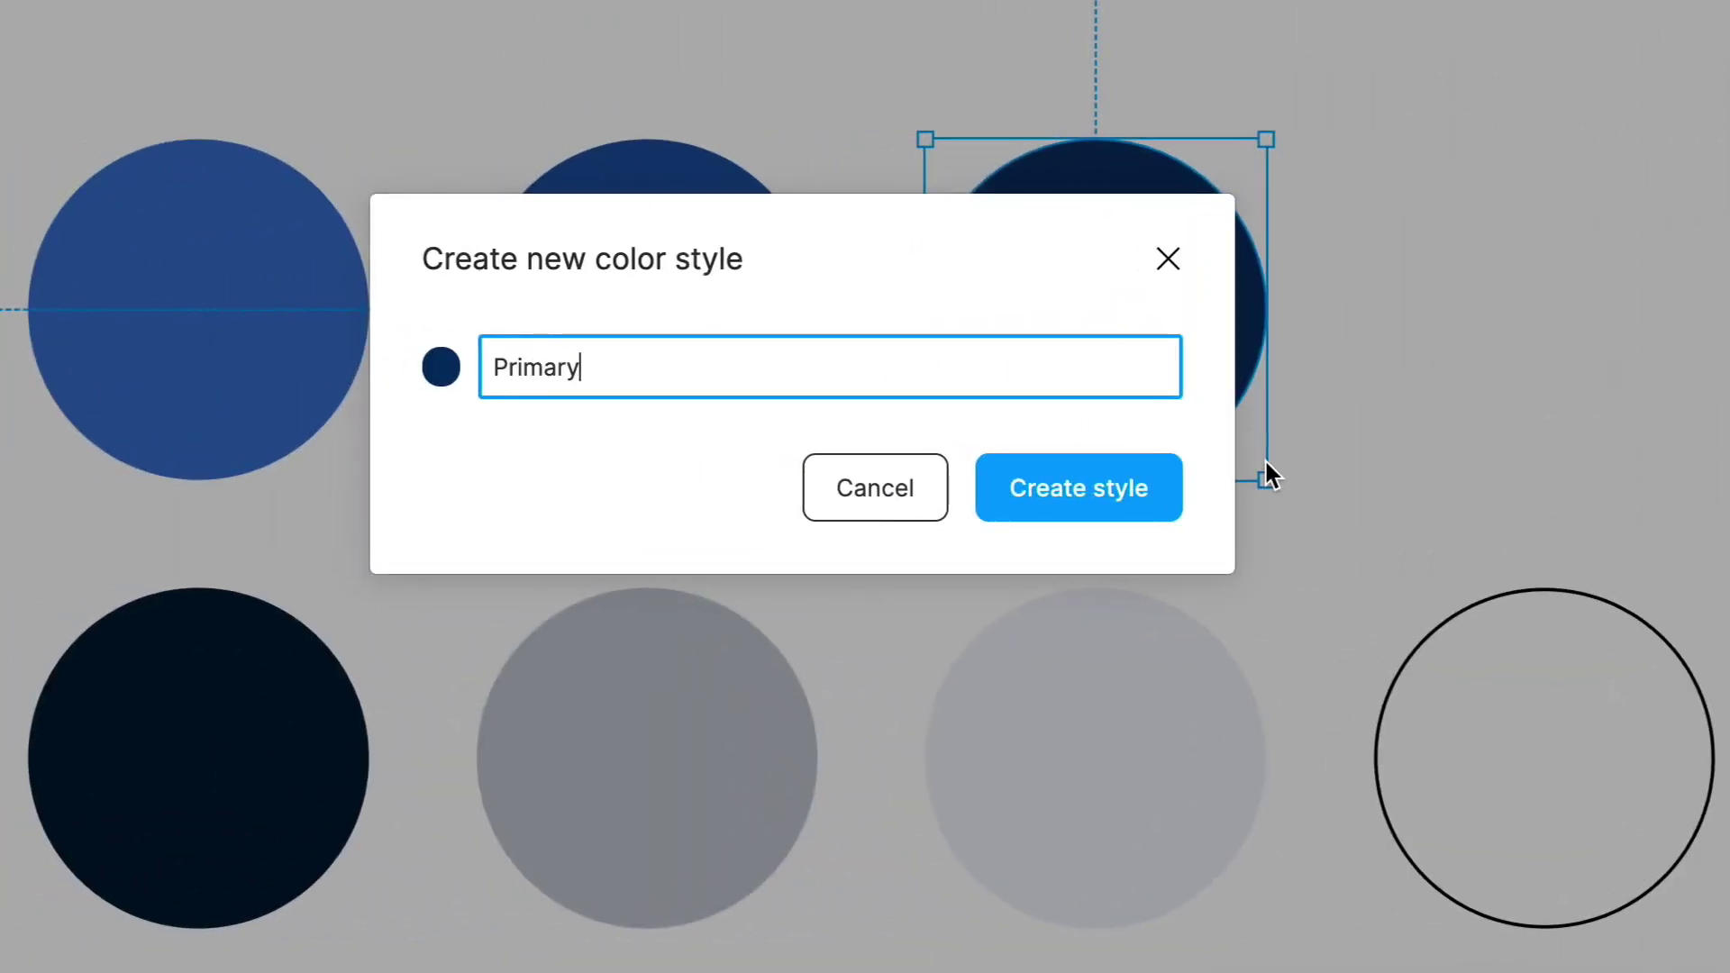
pyautogui.write(' / Blue 0')
pyautogui.press('Return')
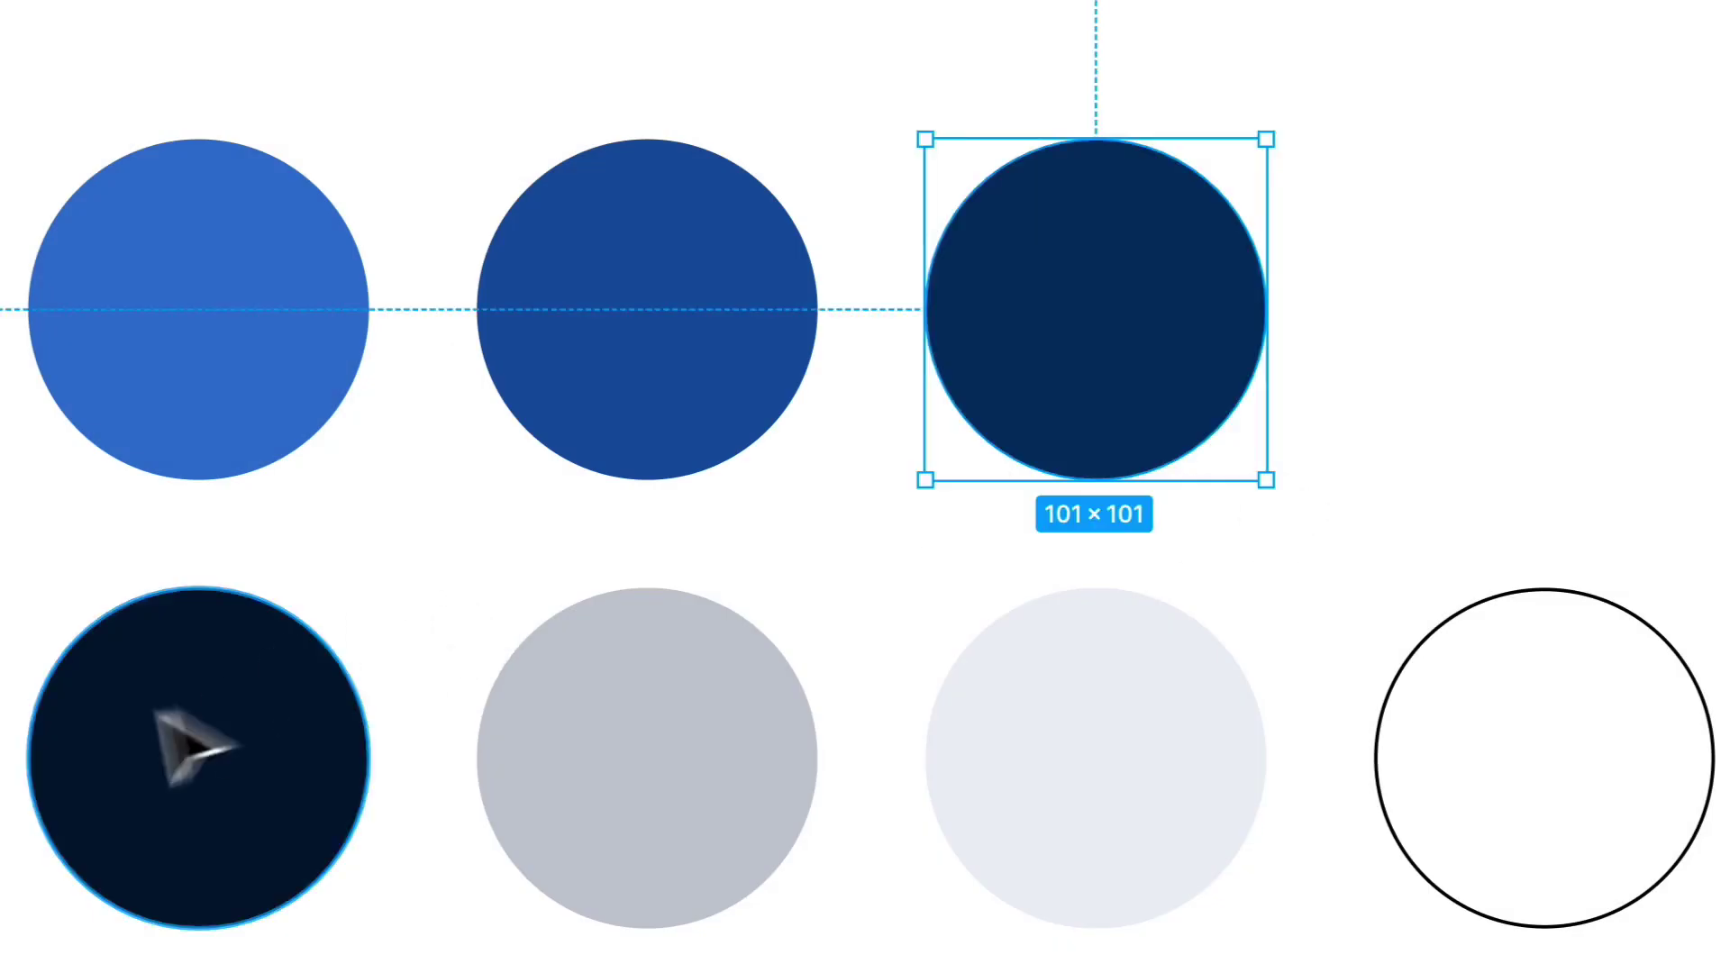
pyautogui.click(153, 782)
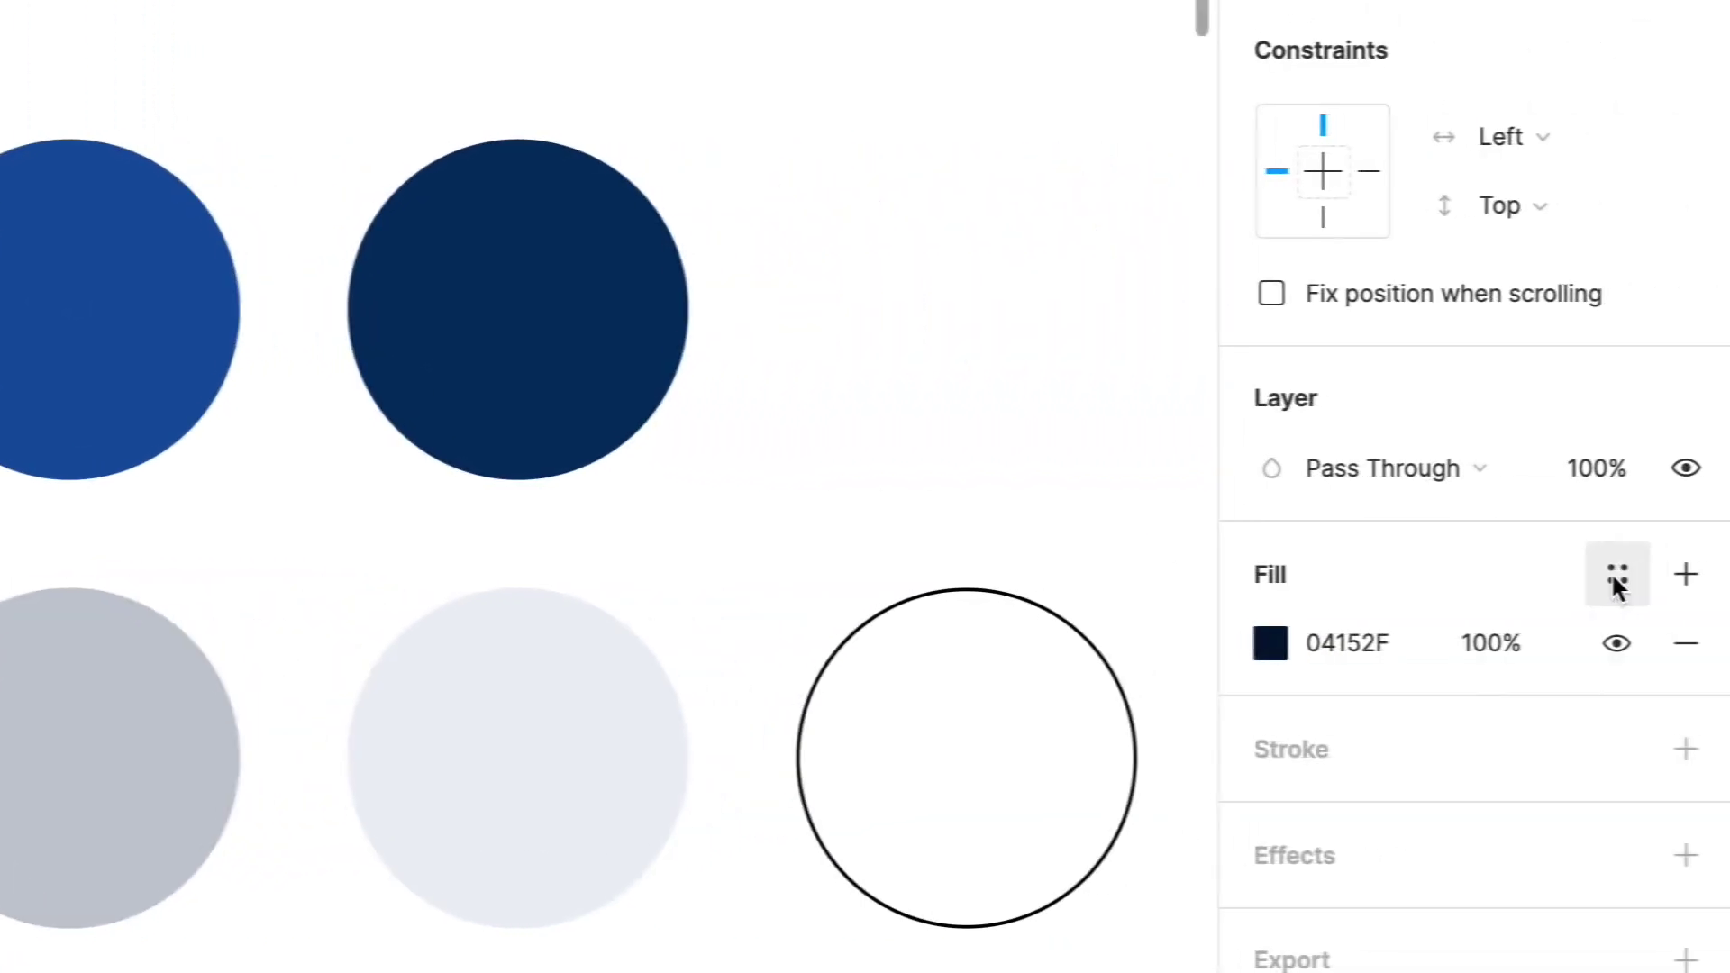
pyautogui.click(1608, 574)
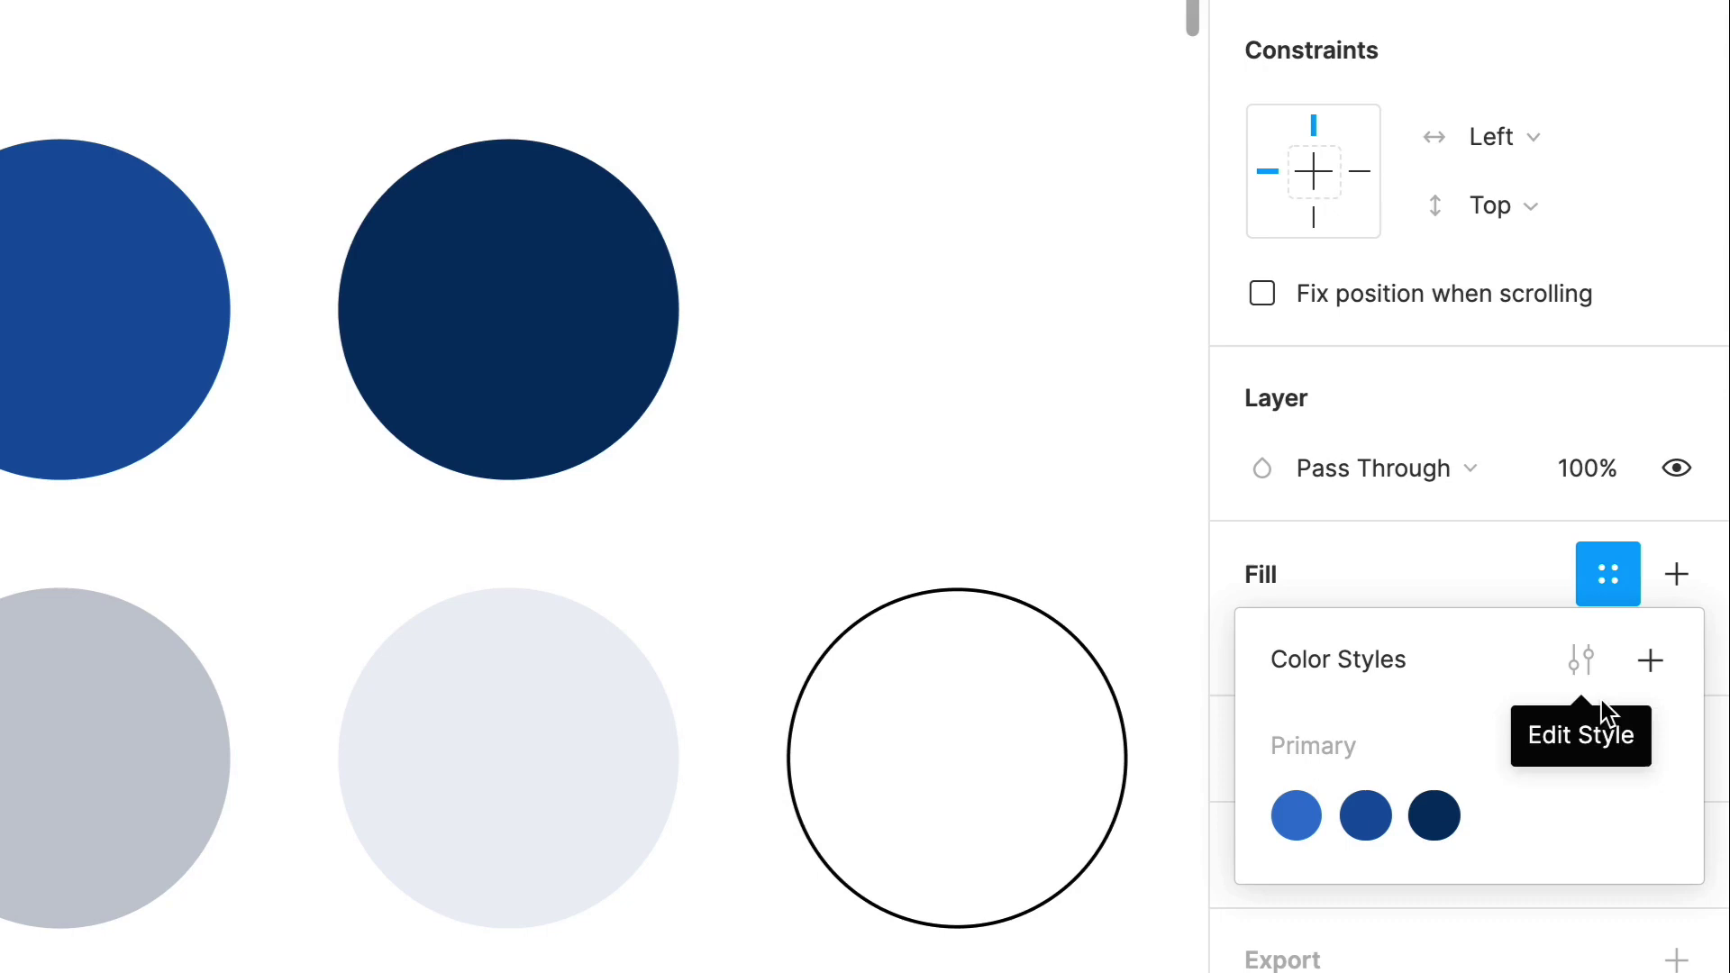
# Step: Begin a 'UI /' color style for the near-black circle, then cancel it
pyautogui.click(1651, 655)
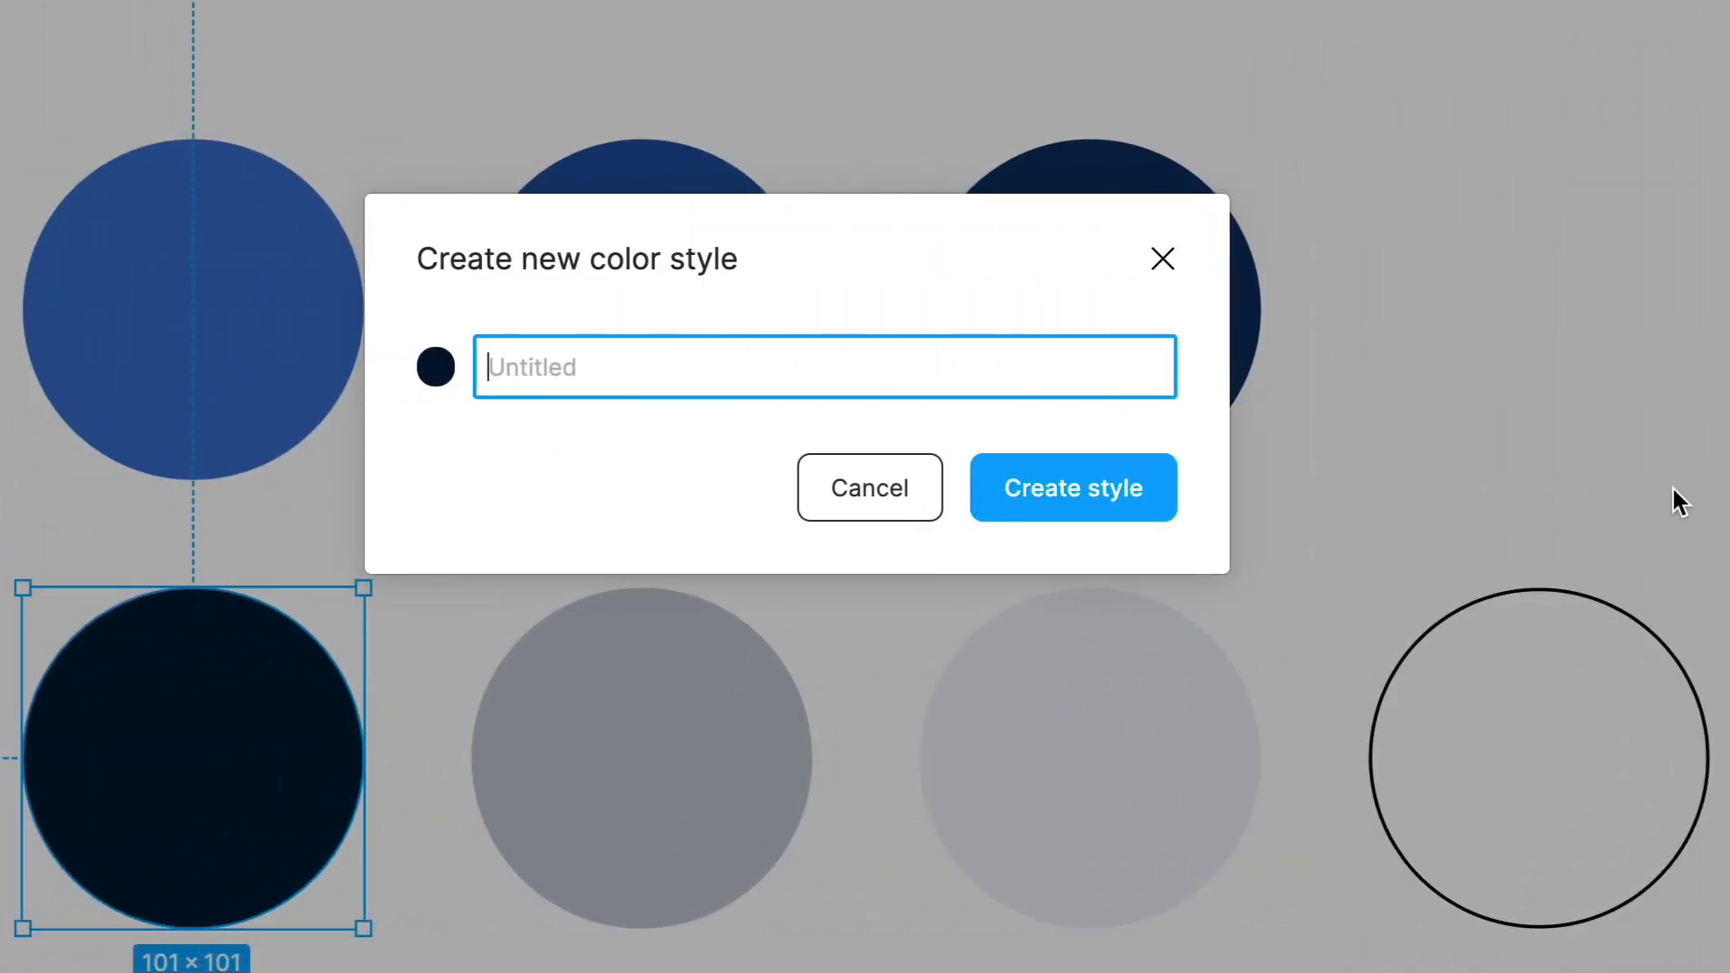
pyautogui.write('UI /')
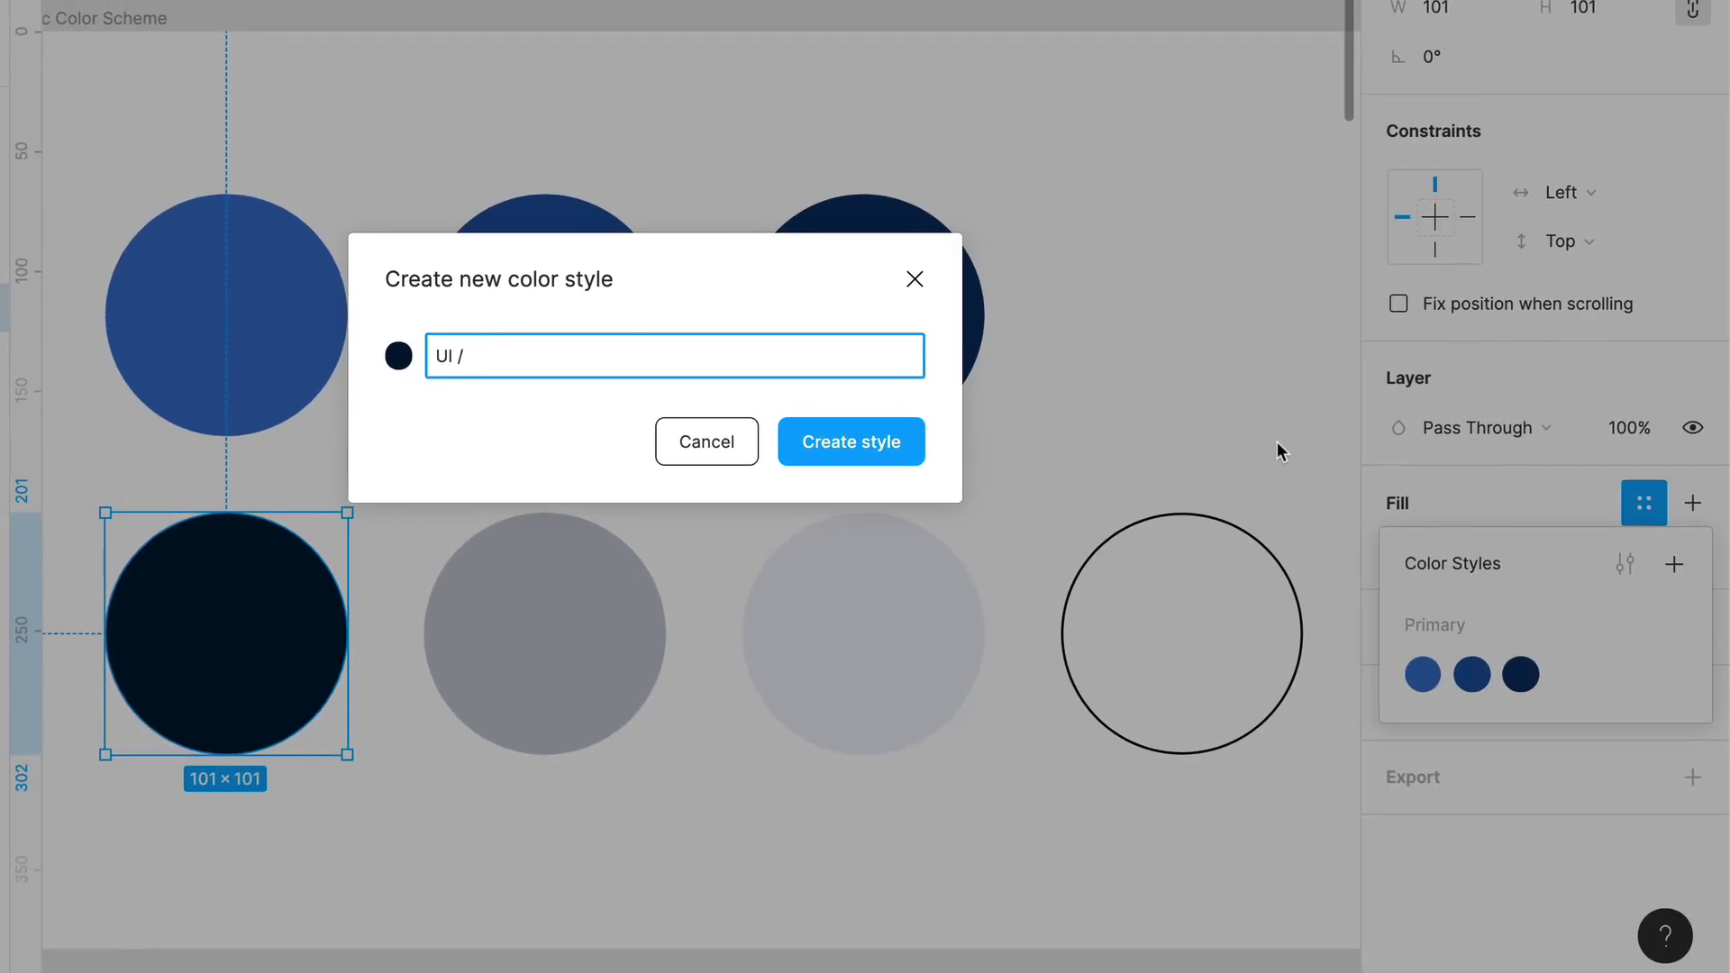
pyautogui.press('Escape')
pyautogui.click(1179, 529)
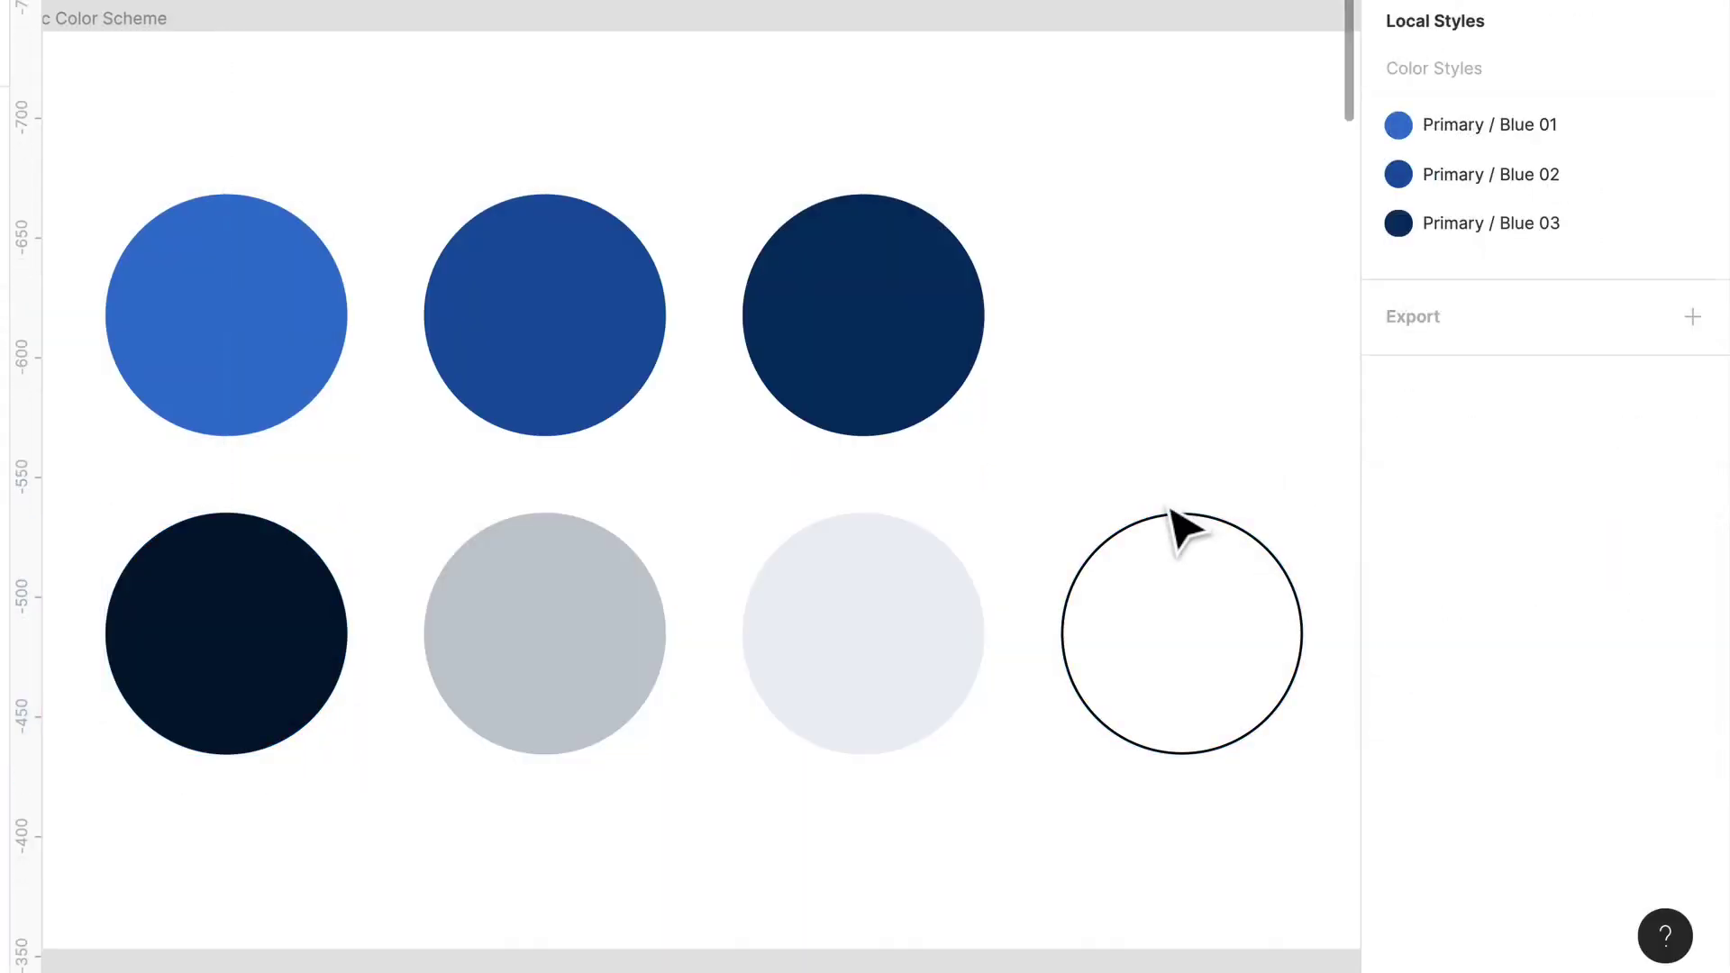
pyautogui.click(869, 375)
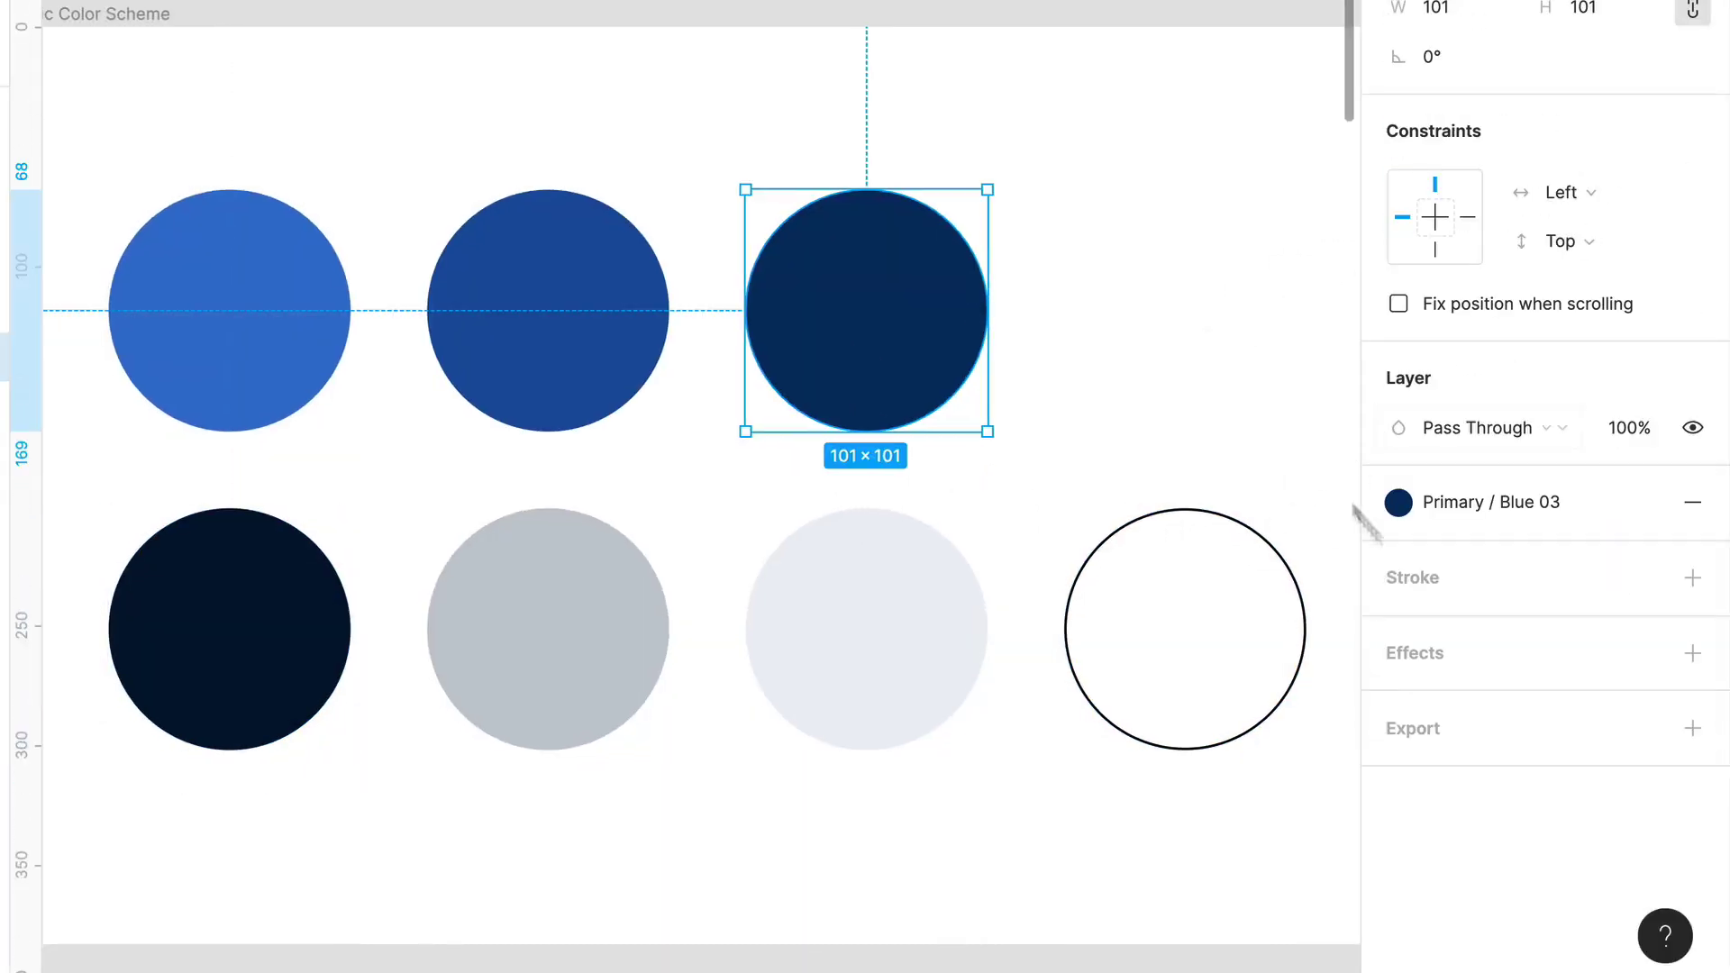
pyautogui.click(1178, 799)
pyautogui.moveTo(1308, 755); pyautogui.dragTo(180, 333)
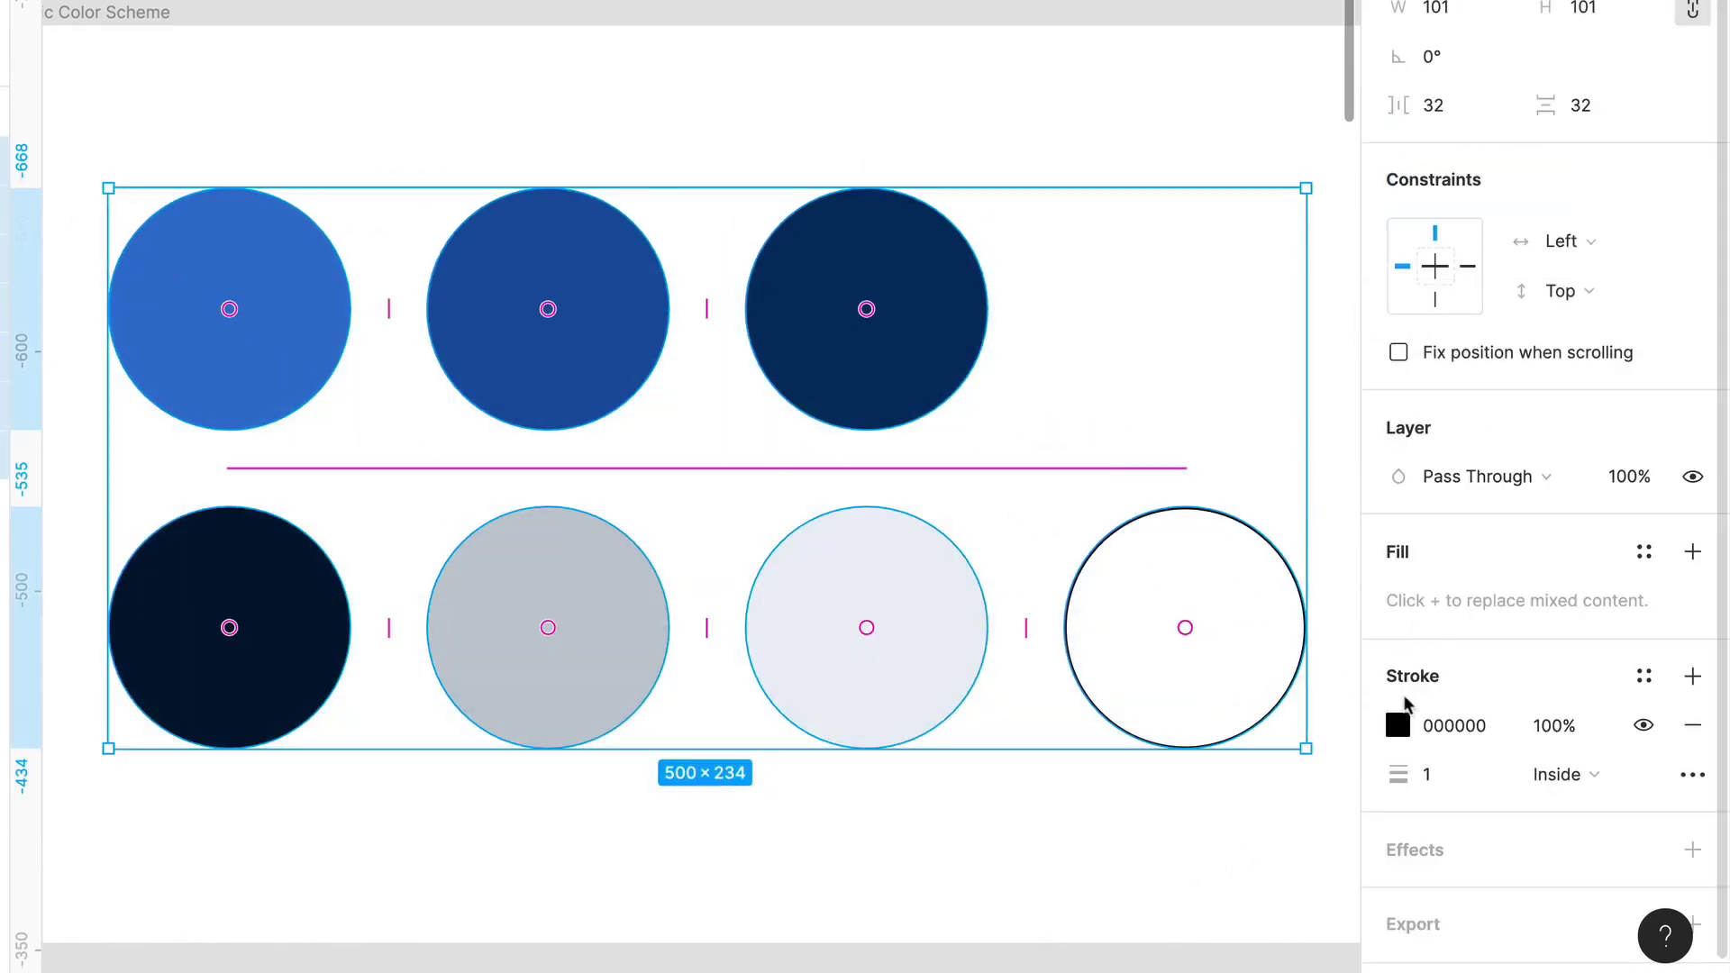
pyautogui.scroll(-1, 1463, 723)
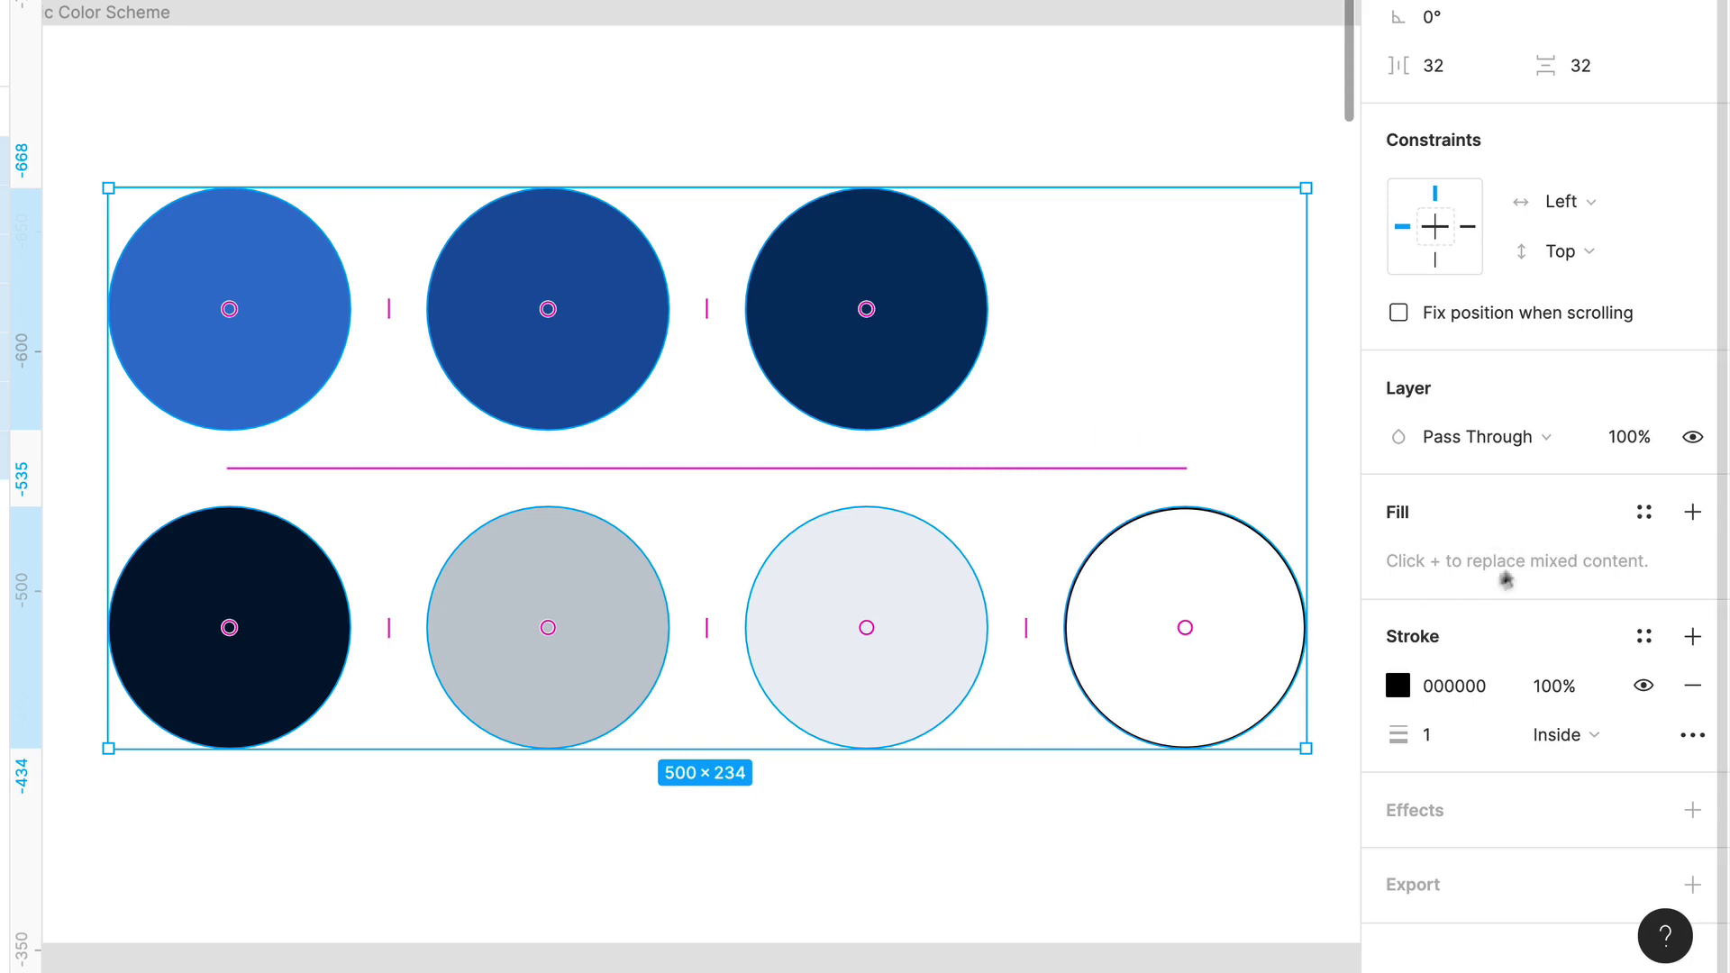
pyautogui.click(1010, 132)
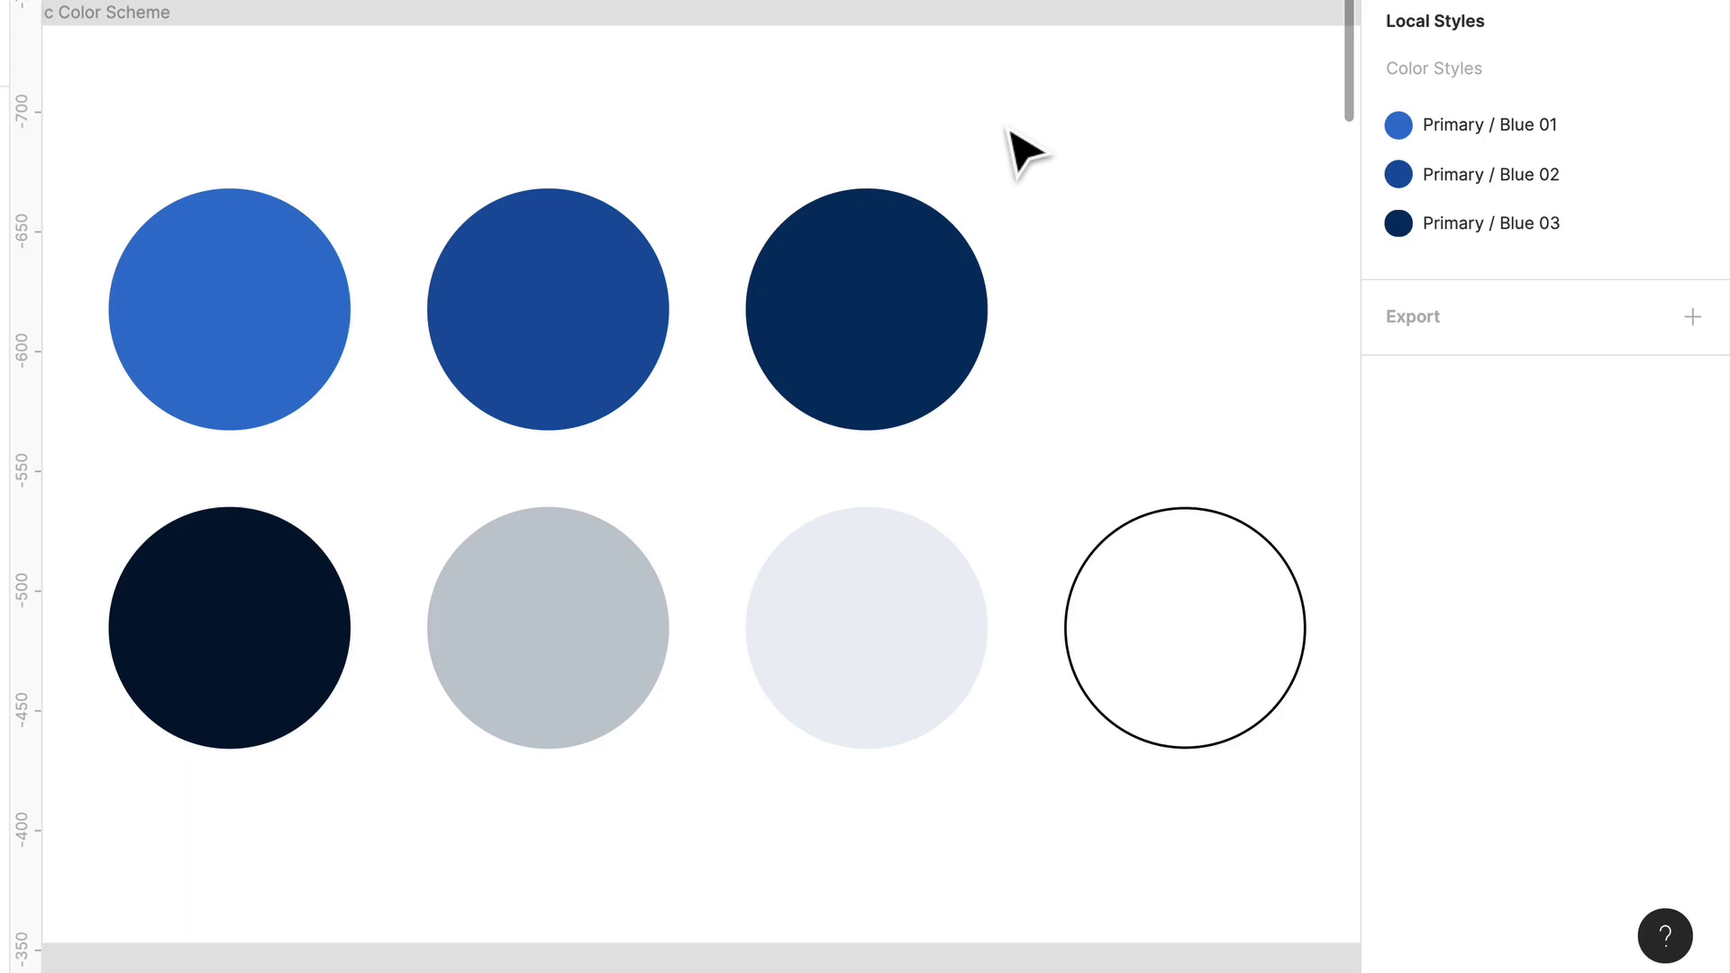
# Step: Save the black circle's fill as the color style 'UI / Gray 01'
pyautogui.click(819, 310)
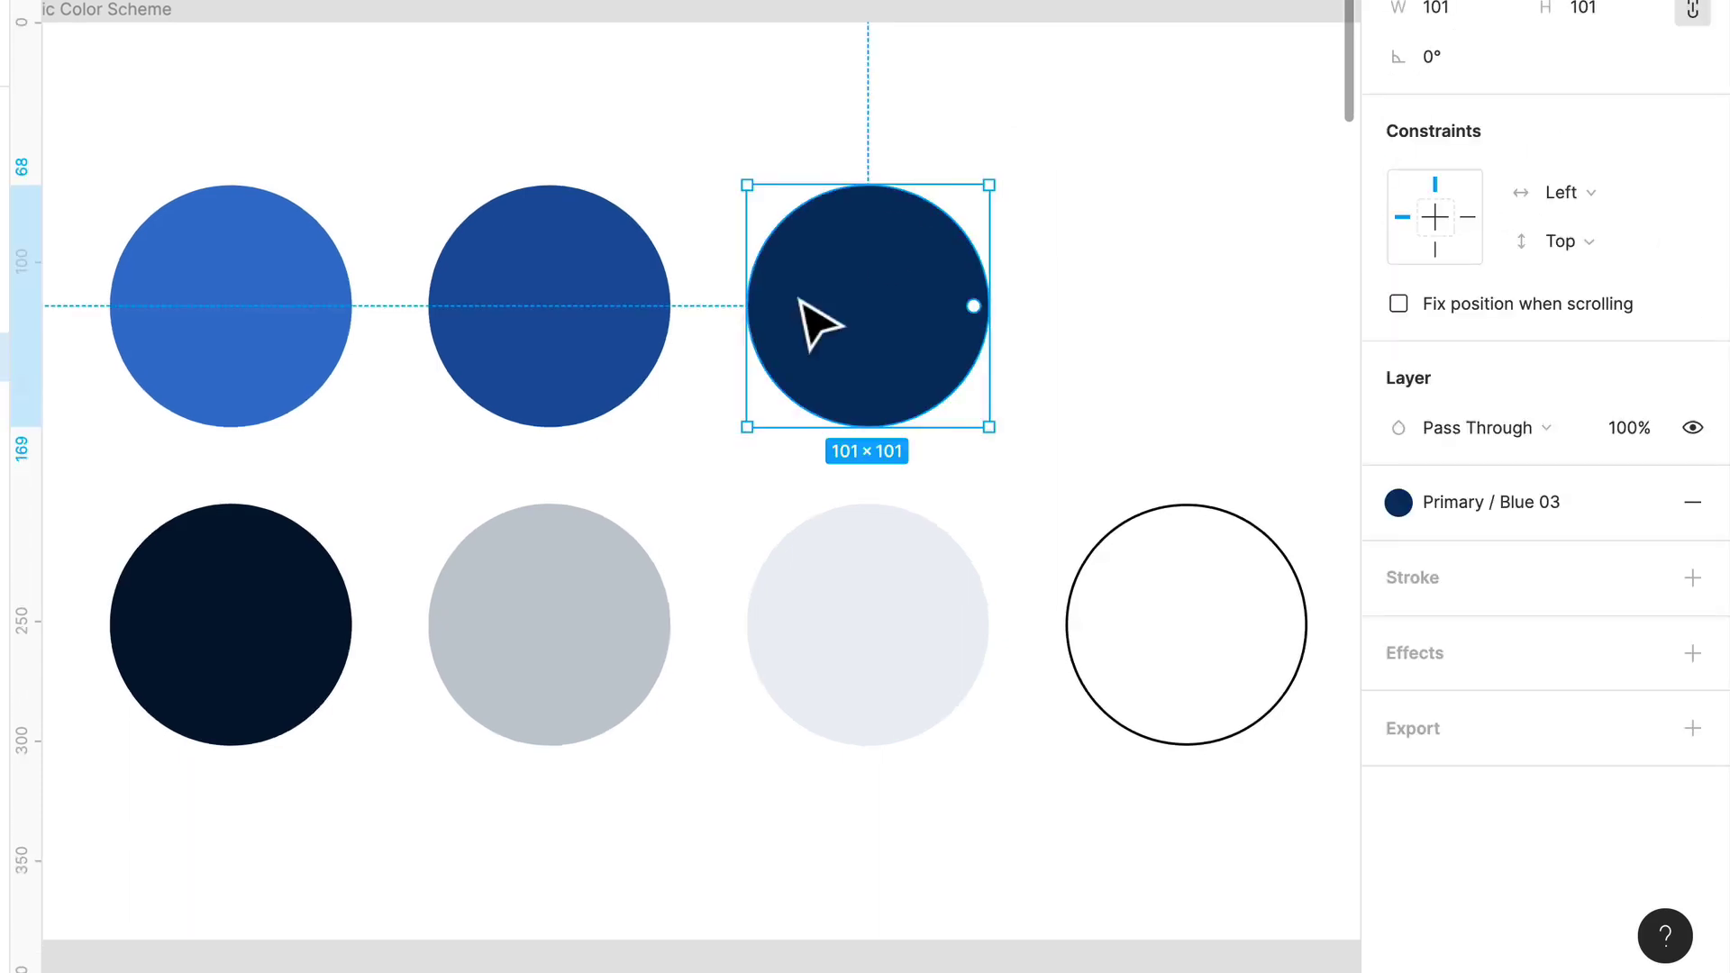
pyautogui.click(311, 621)
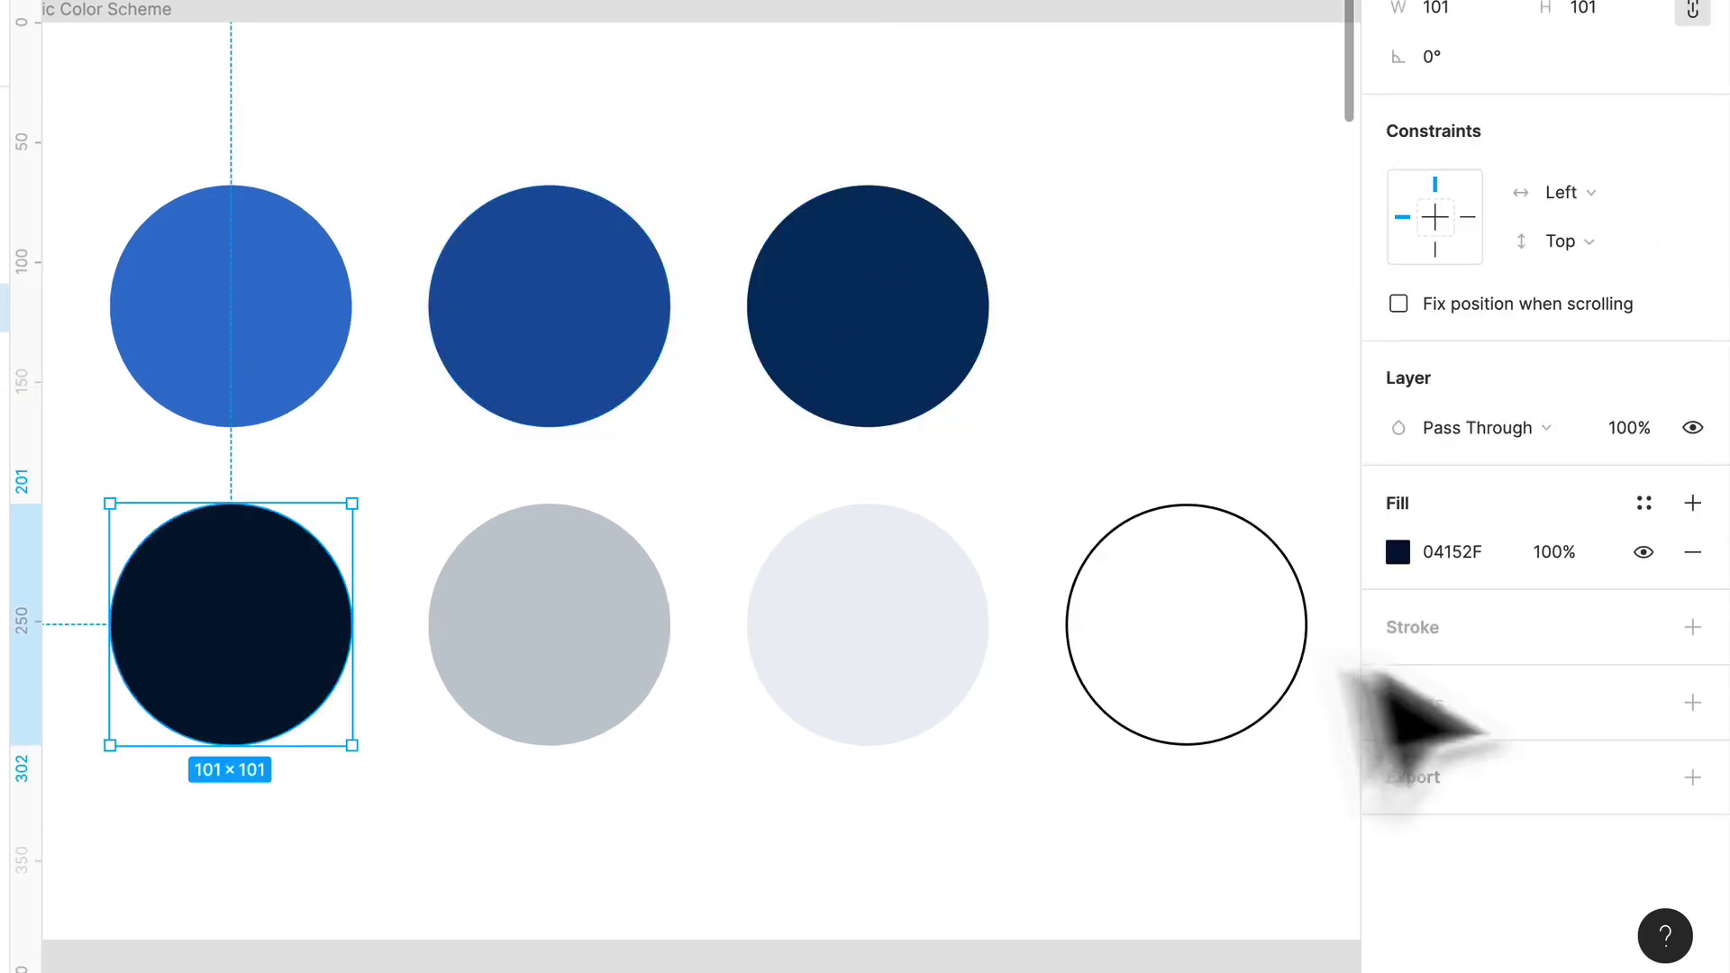
pyautogui.click(1655, 504)
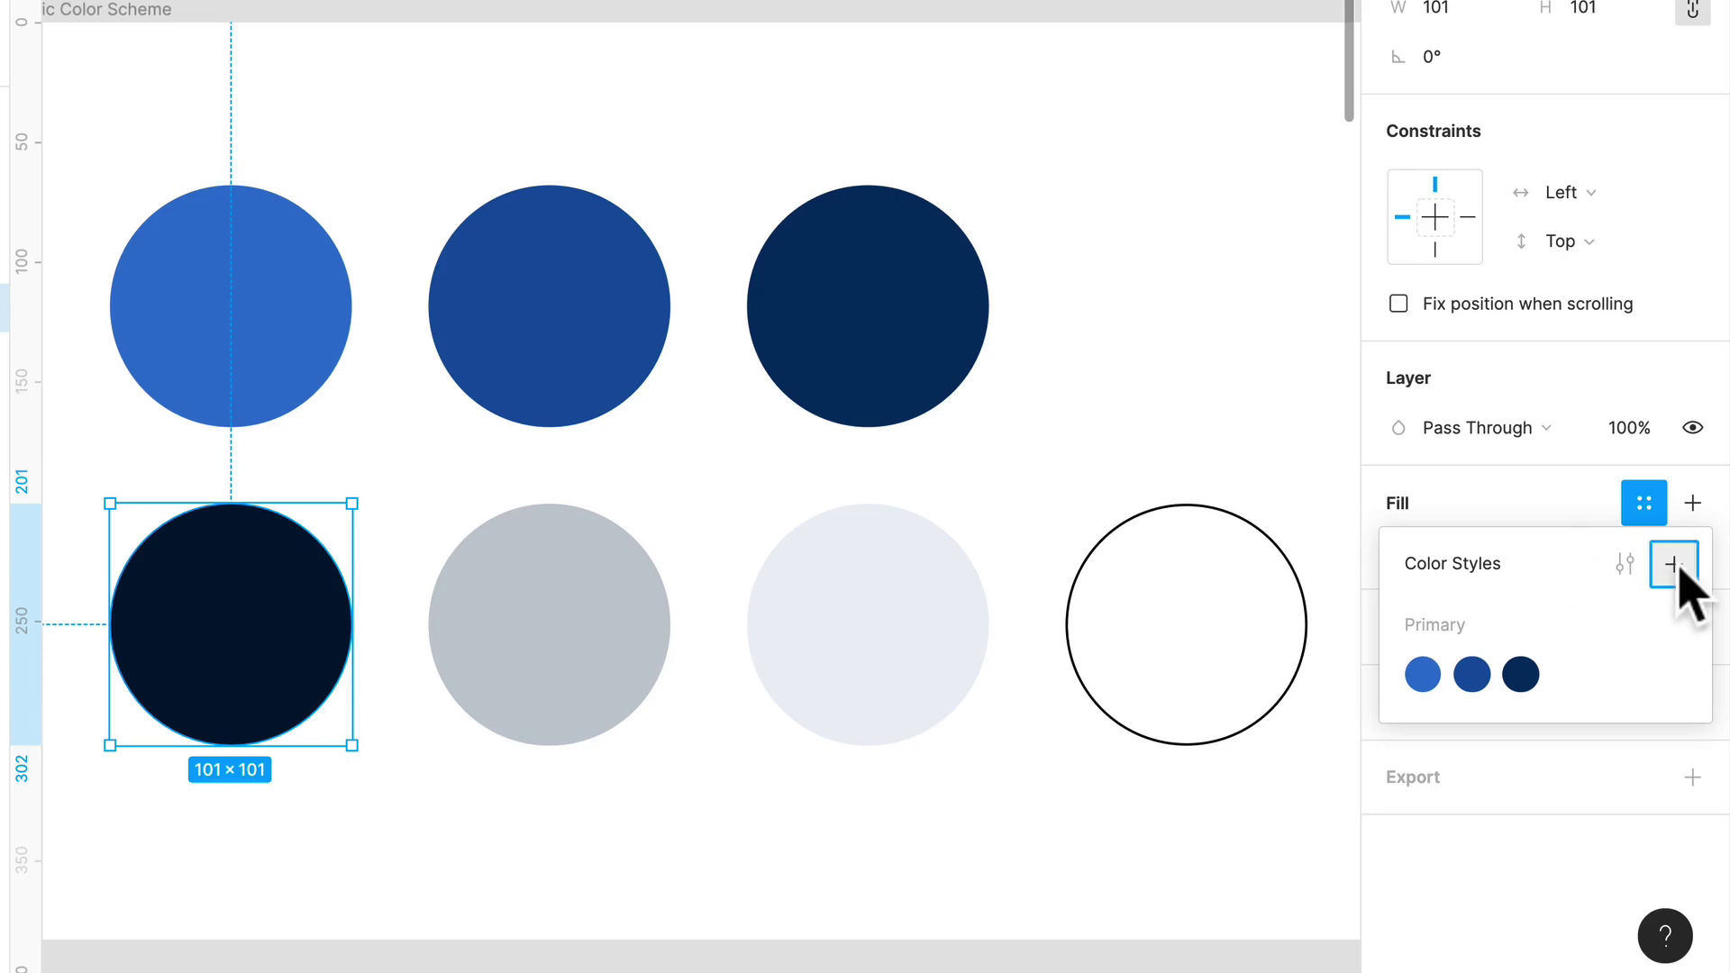
pyautogui.click(1674, 565)
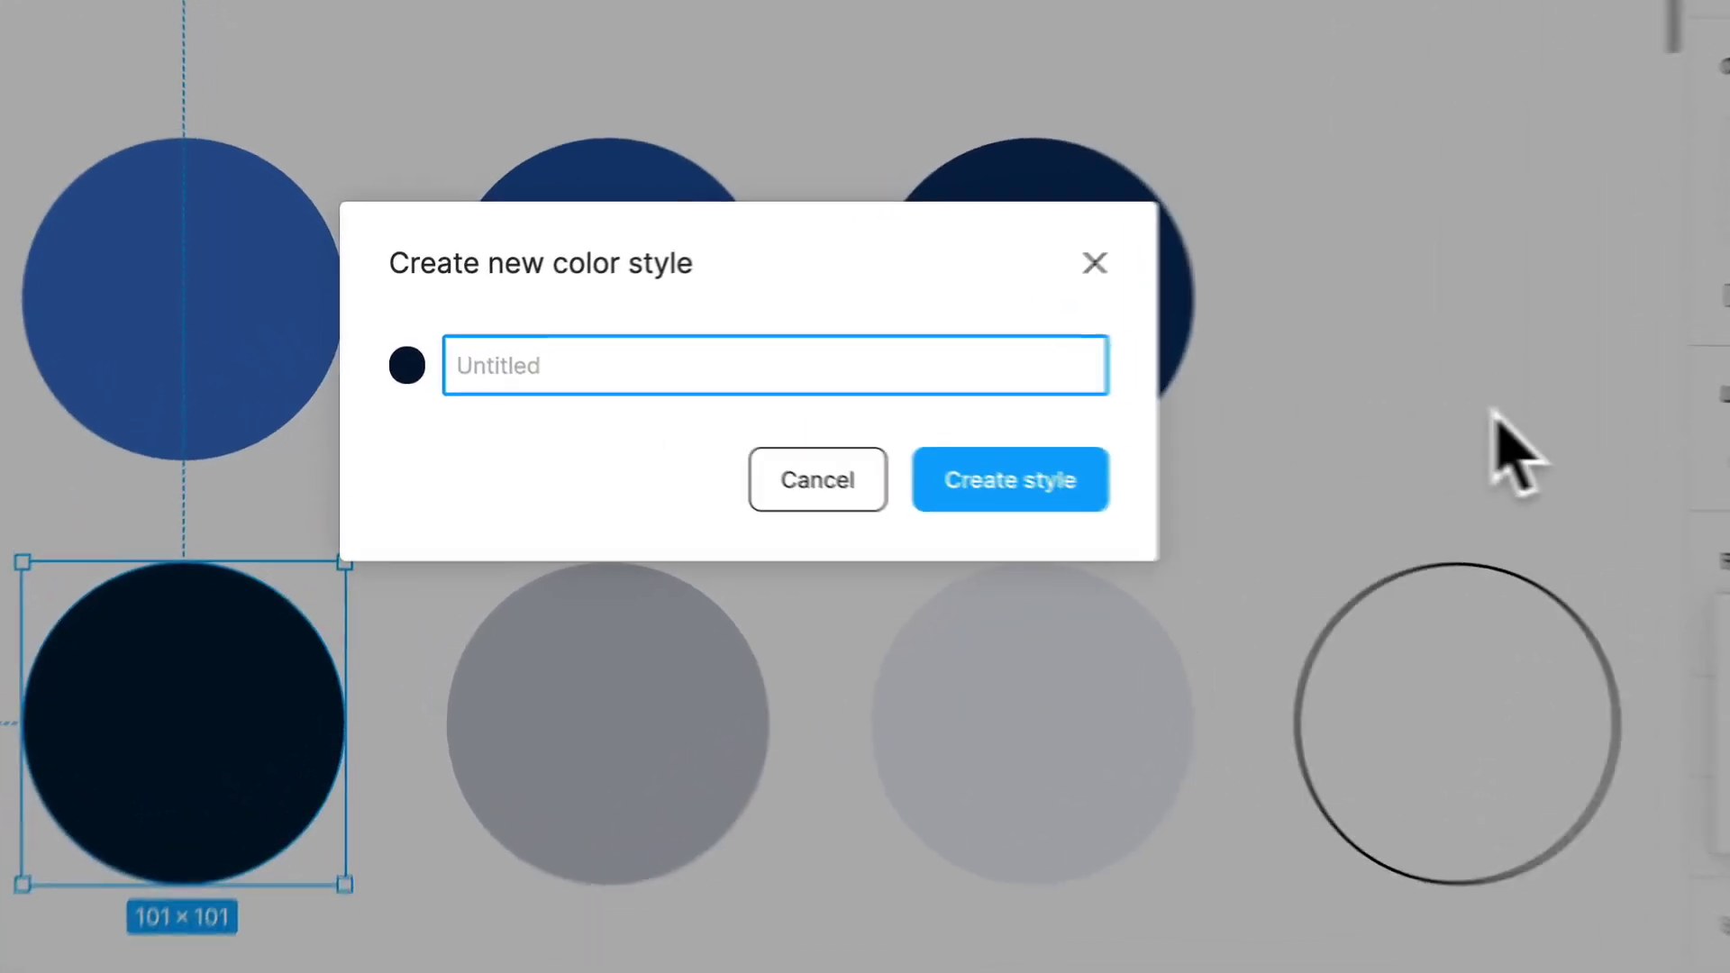
pyautogui.write('ui')
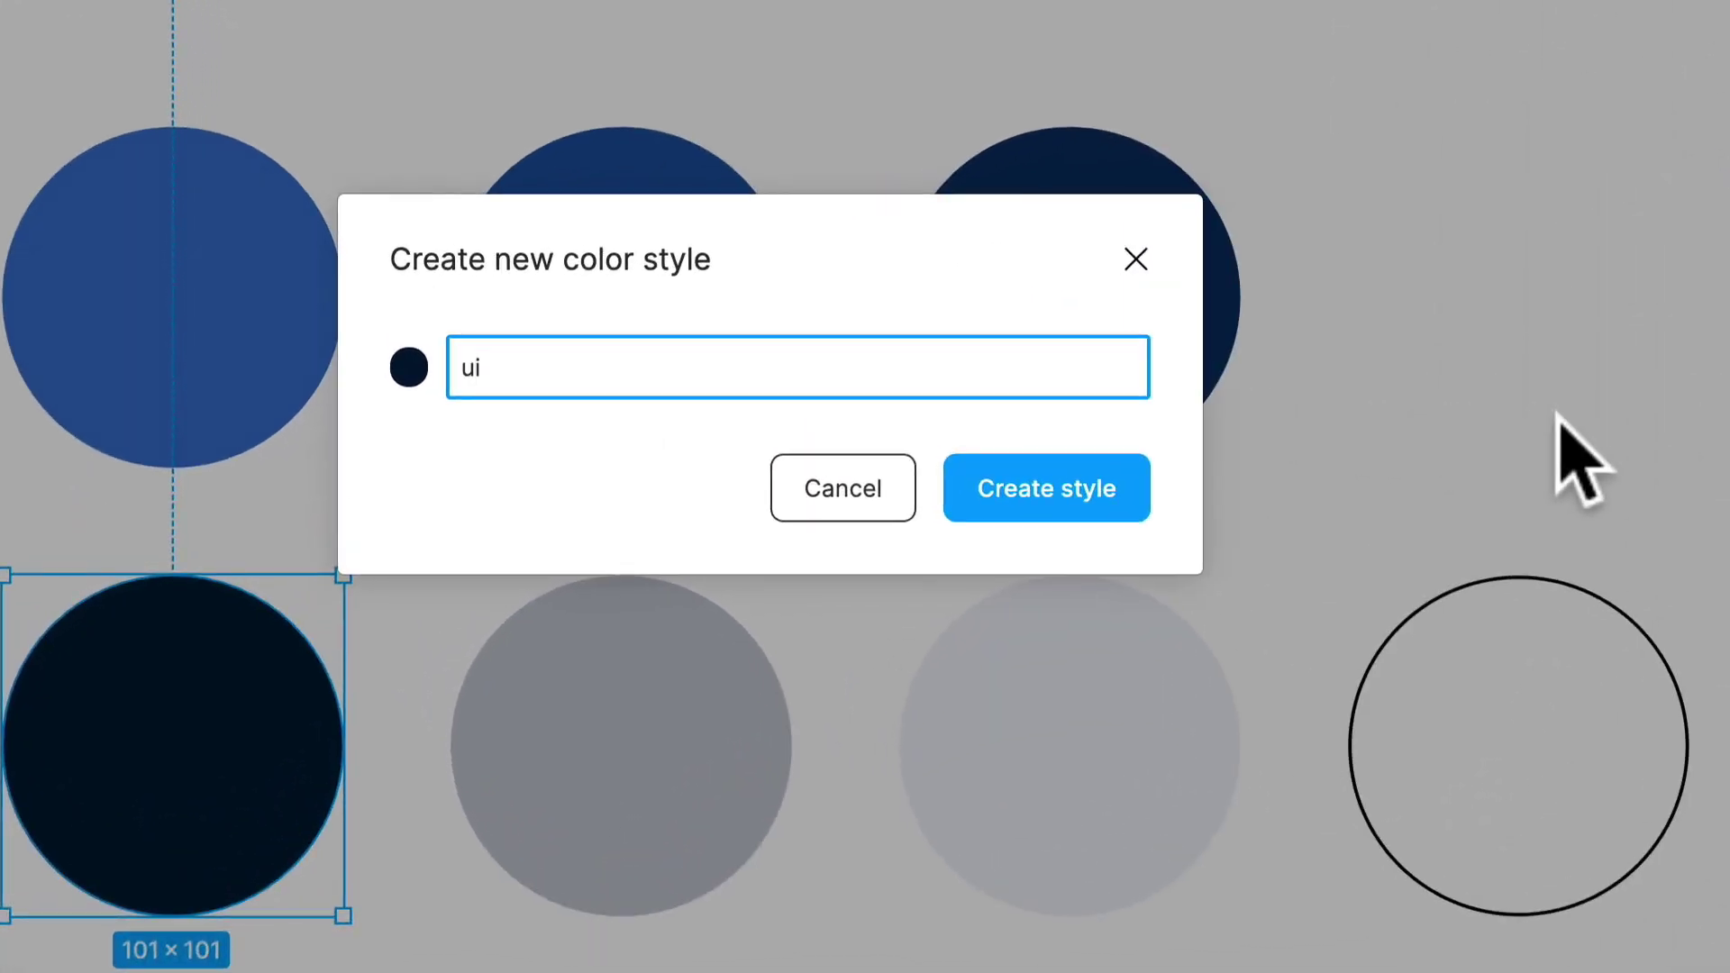
pyautogui.press('BackSpace')
pyautogui.press('BackSpace')
pyautogui.write('UI / Gra')
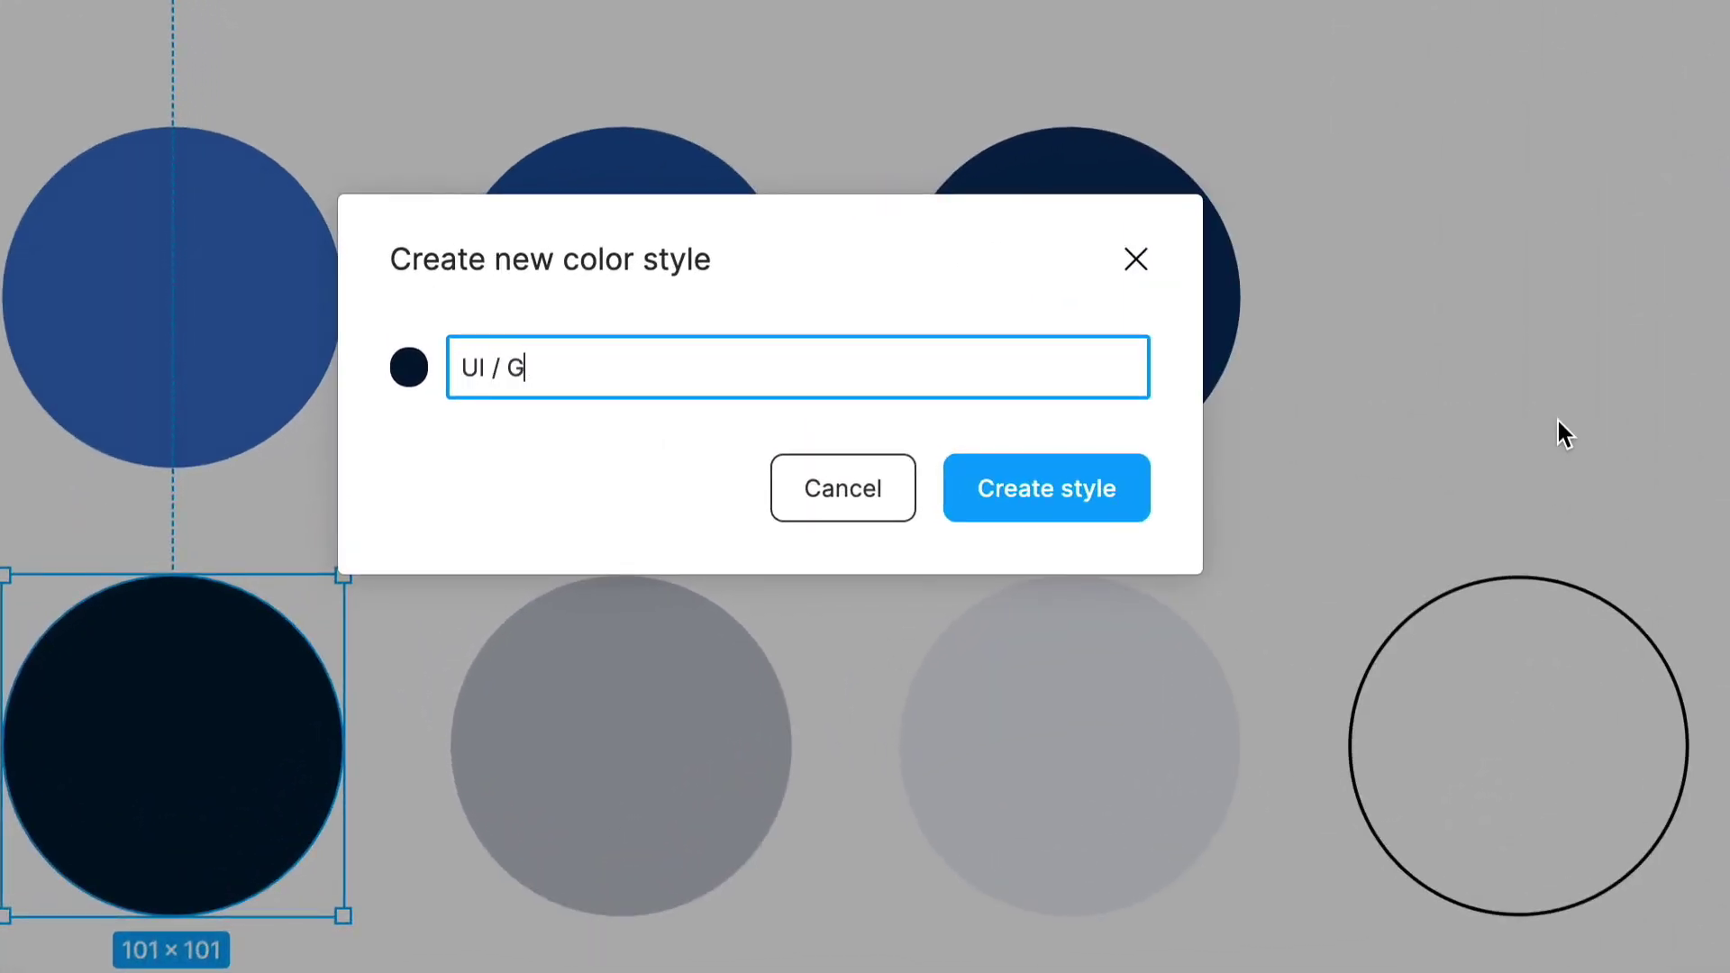
pyautogui.write('y 01')
pyautogui.press('Return')
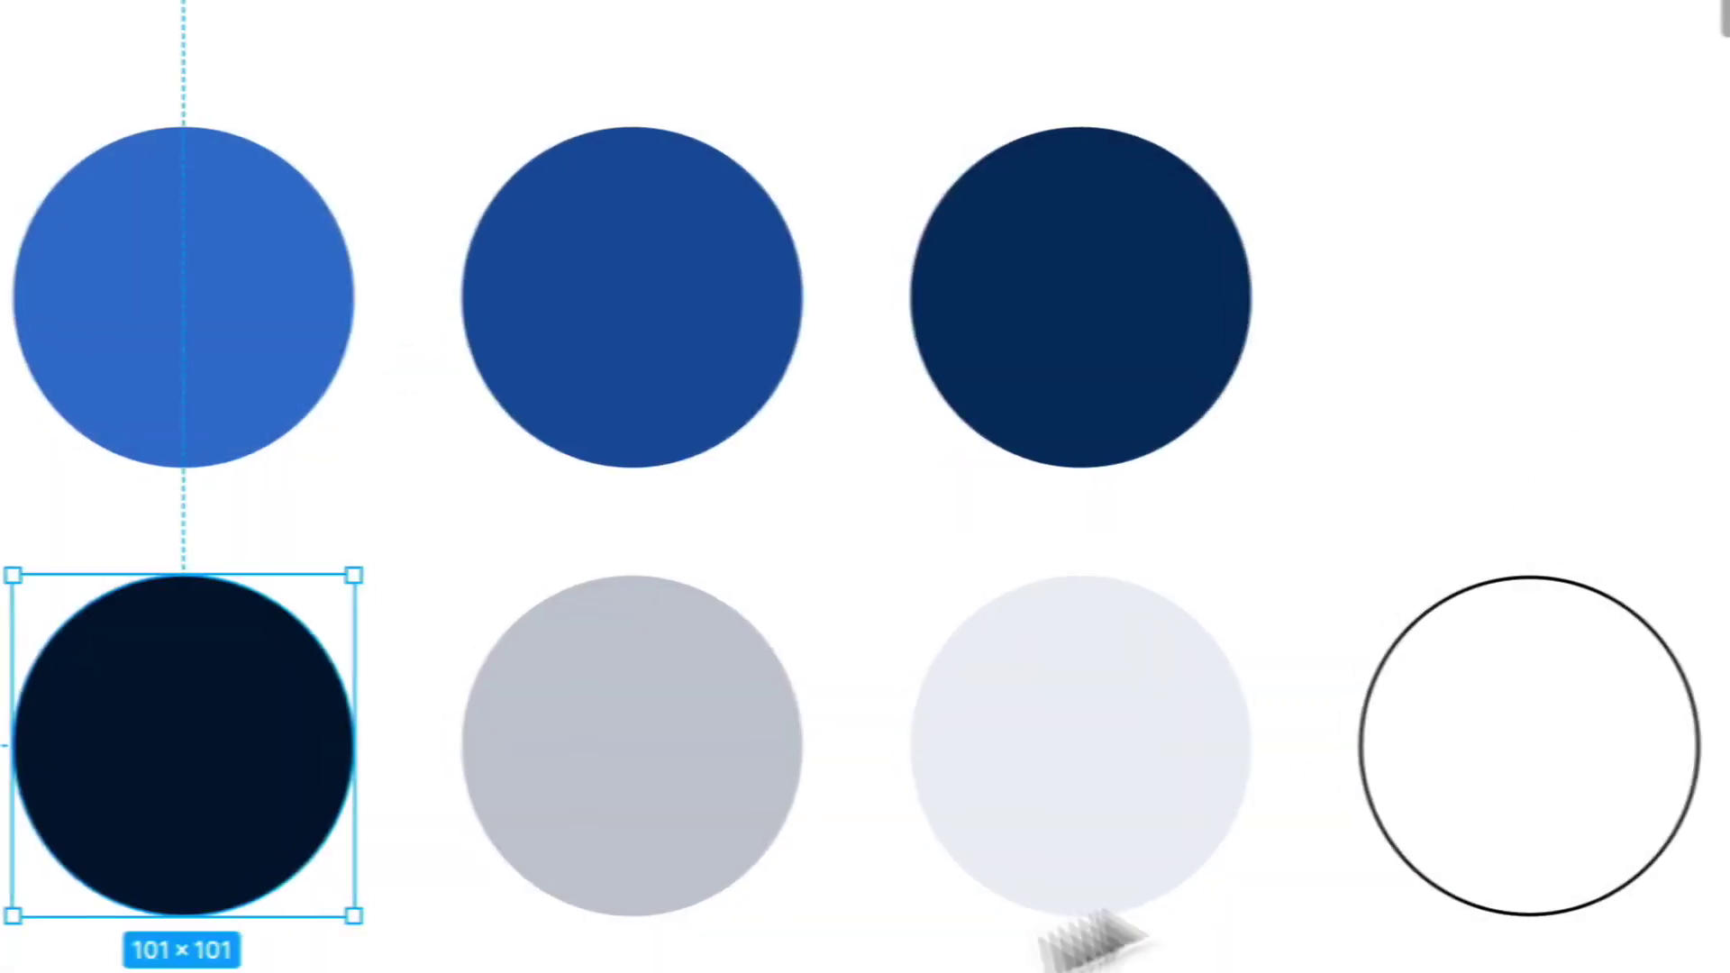
# Step: Save the mid-gray circle's fill as the color style 'UI / Gray 02'
pyautogui.click(697, 752)
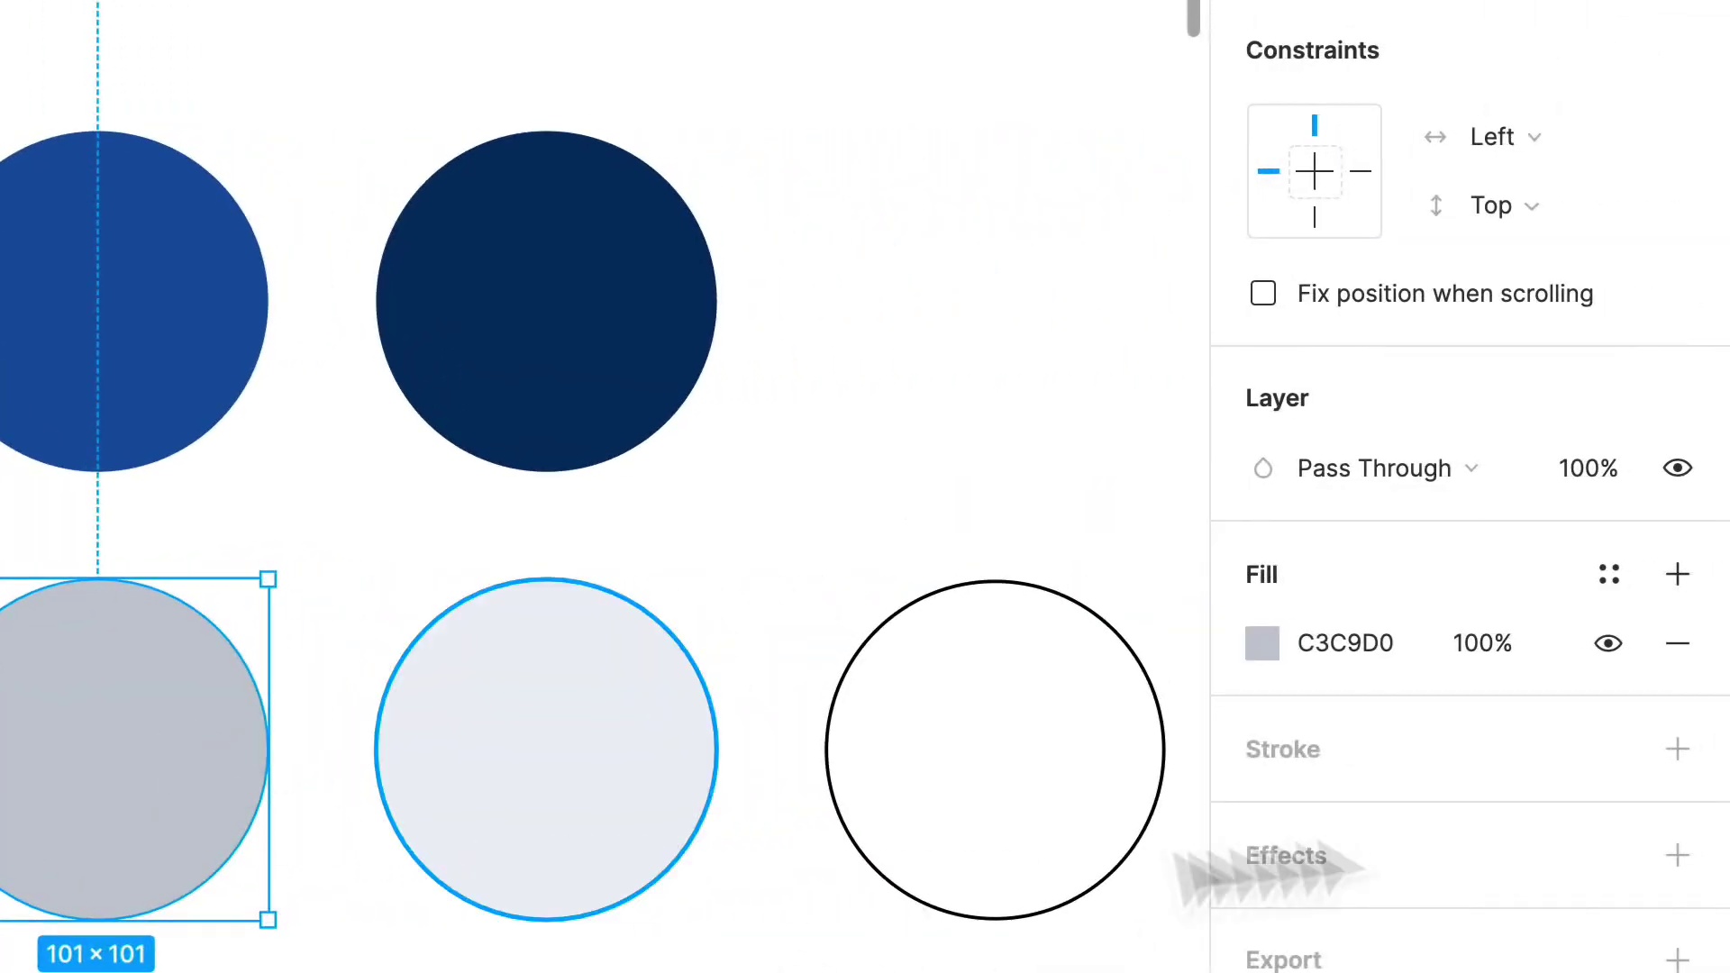
pyautogui.click(1608, 575)
pyautogui.click(1652, 661)
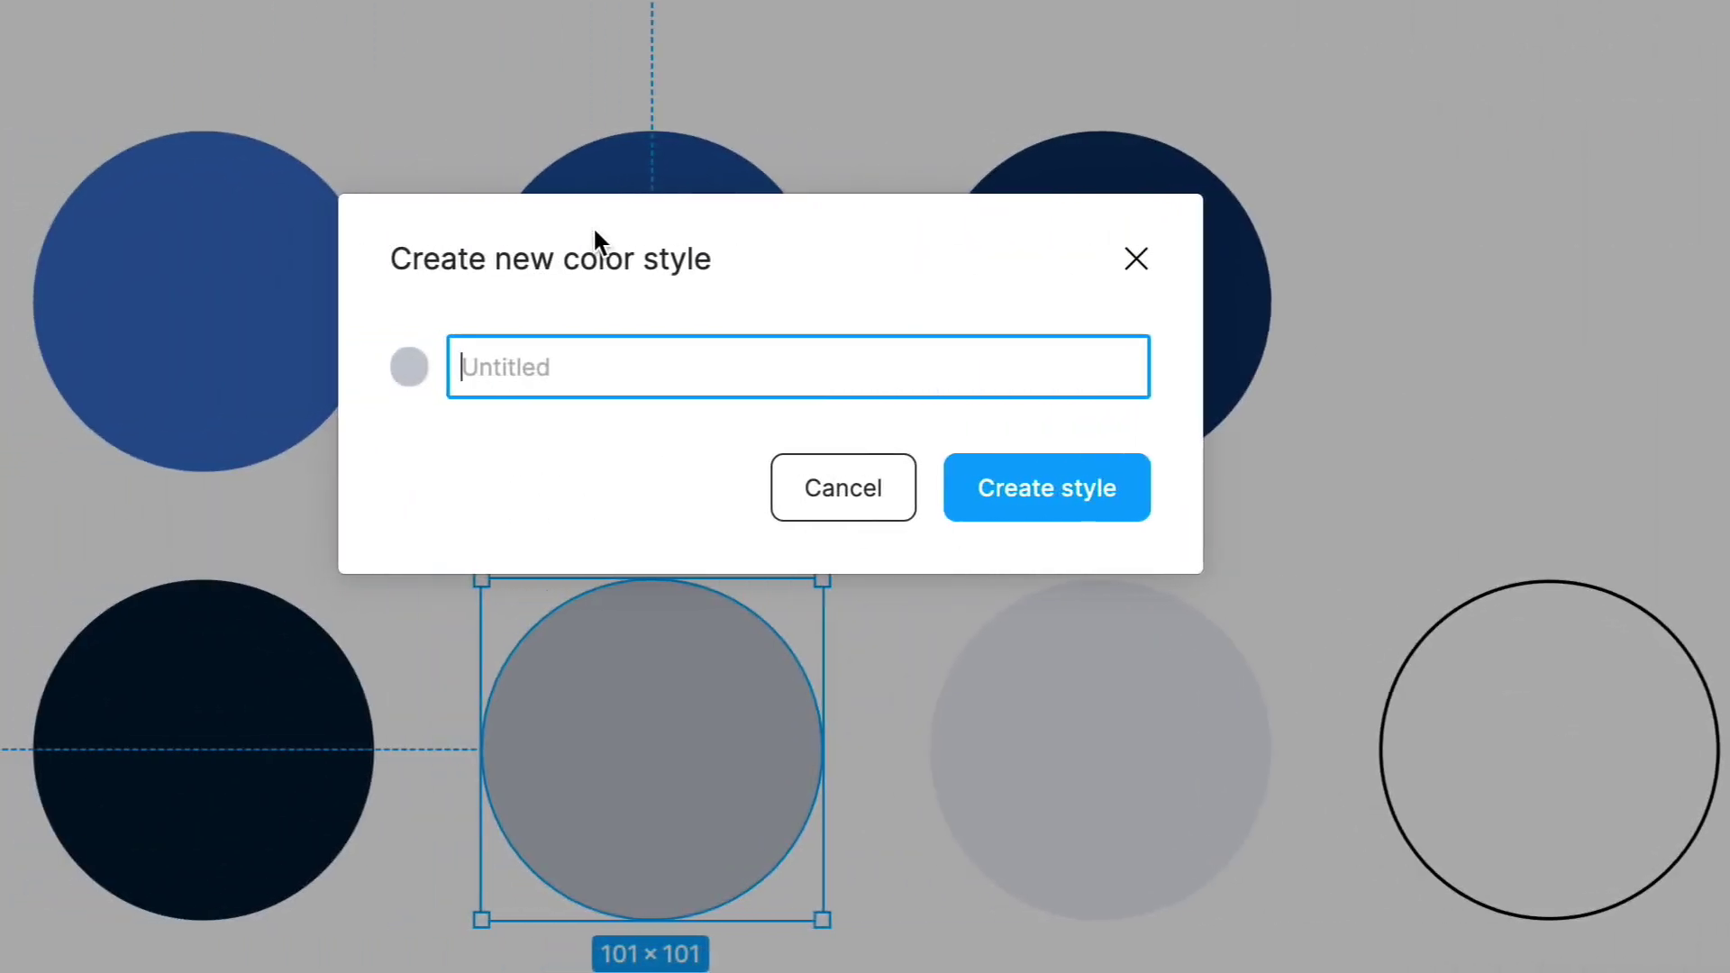
pyautogui.write('UI / Gray 02')
pyautogui.hotkey('ctrl', 'a')
pyautogui.hotkey('ctrl', 'c')
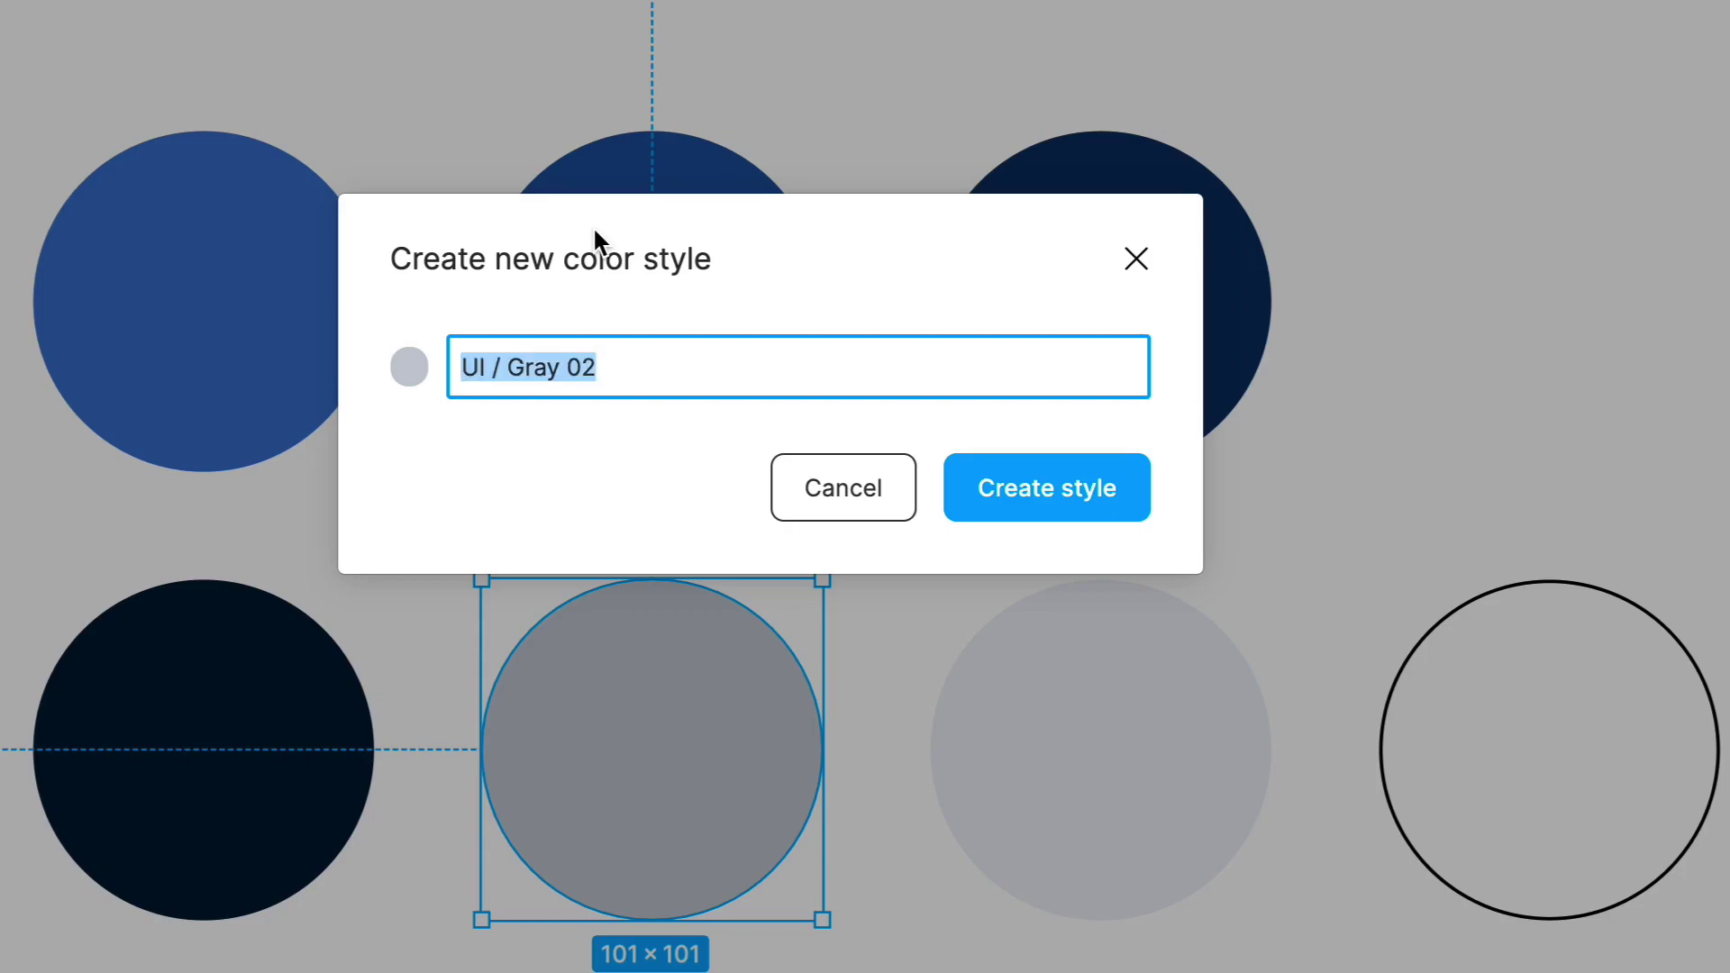
pyautogui.press('Return')
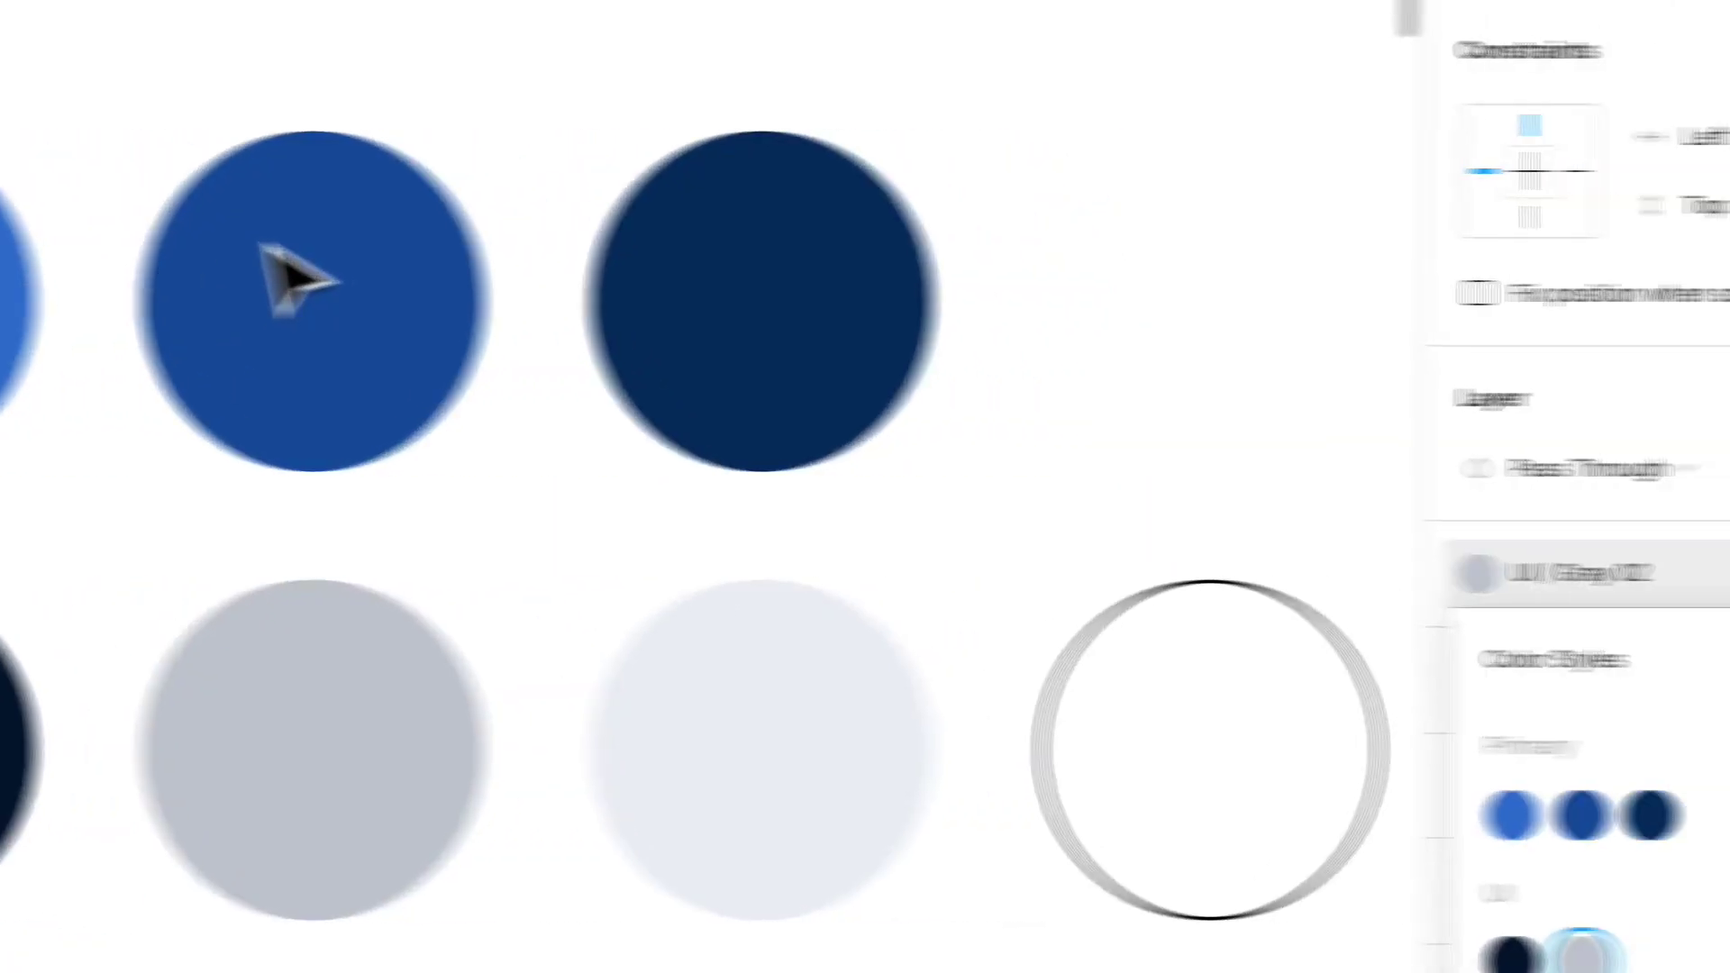
# Step: Save the light gray circle's fill as the color style 'UI / Gray 03'
pyautogui.click(552, 694)
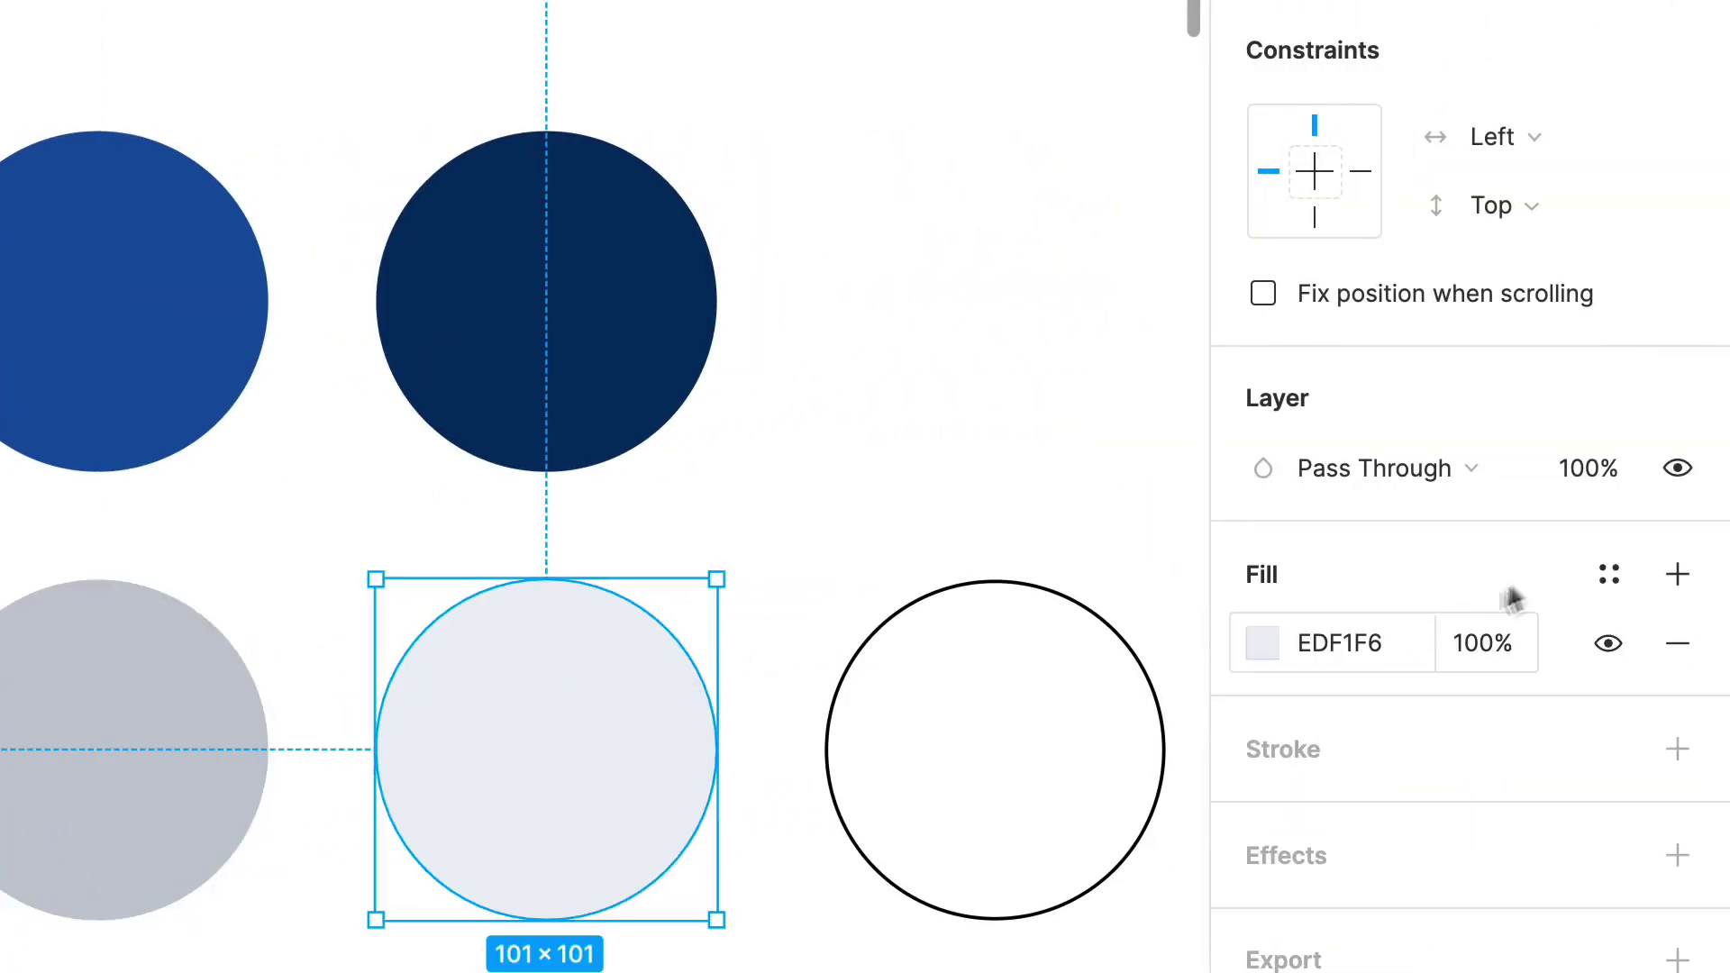
pyautogui.click(1608, 574)
pyautogui.click(1653, 661)
pyautogui.hotkey('ctrl', 'v')
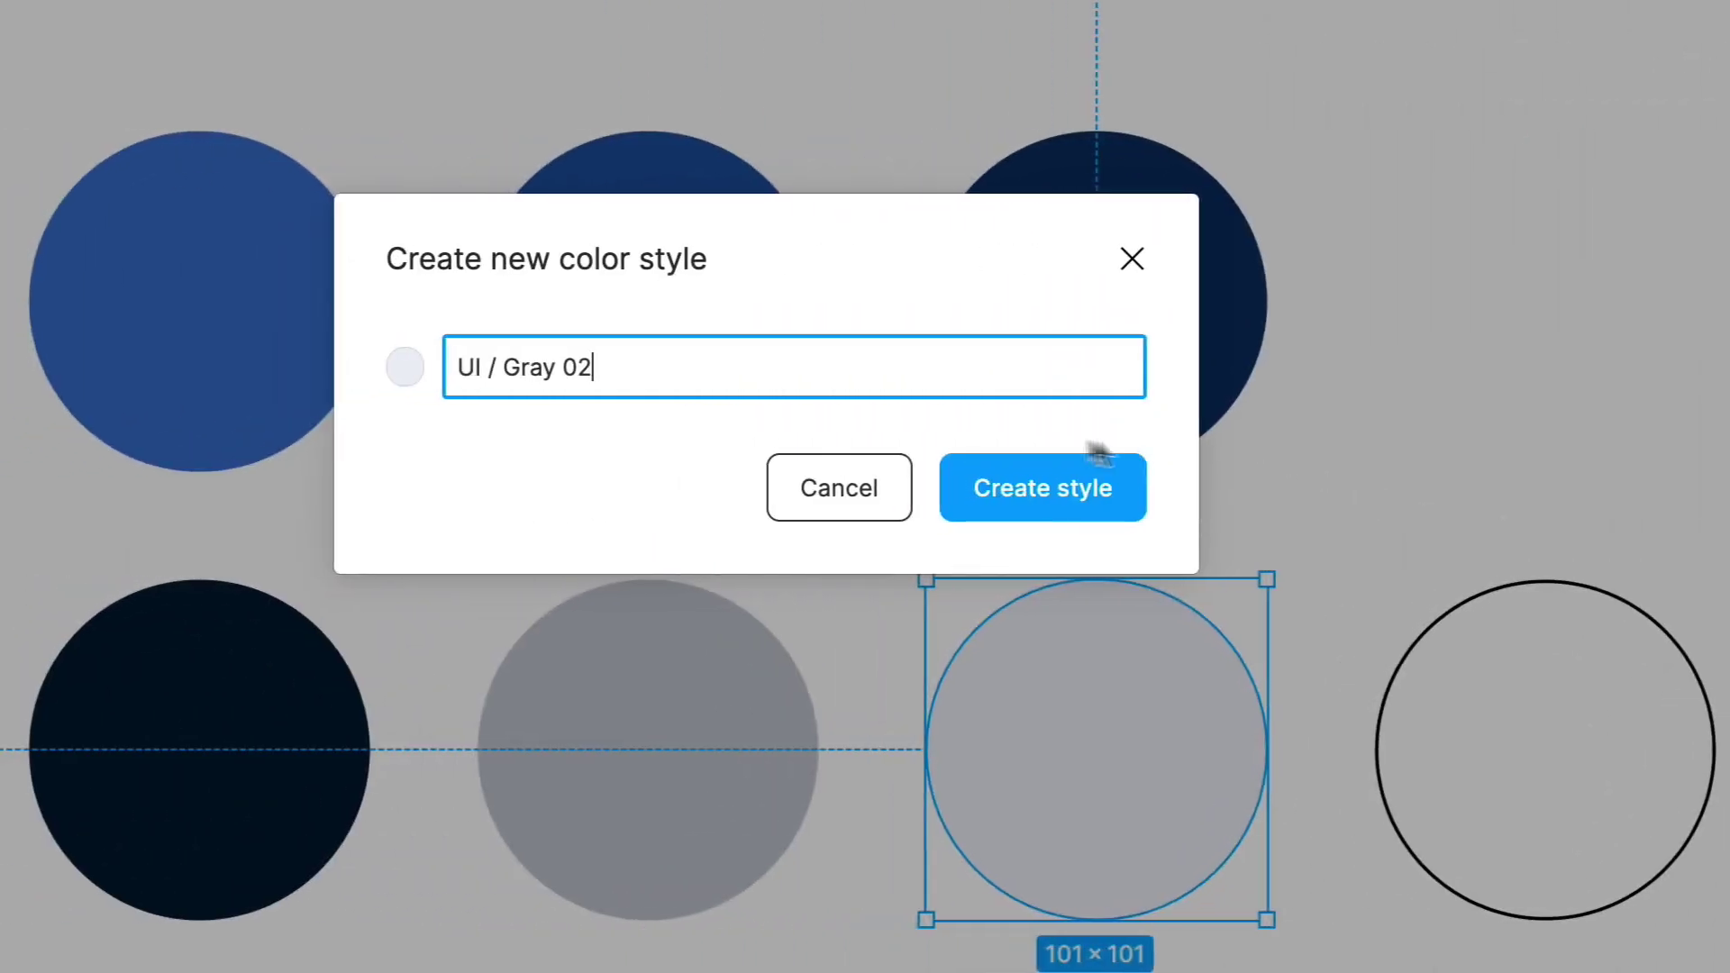
pyautogui.press('BackSpace')
pyautogui.write('3')
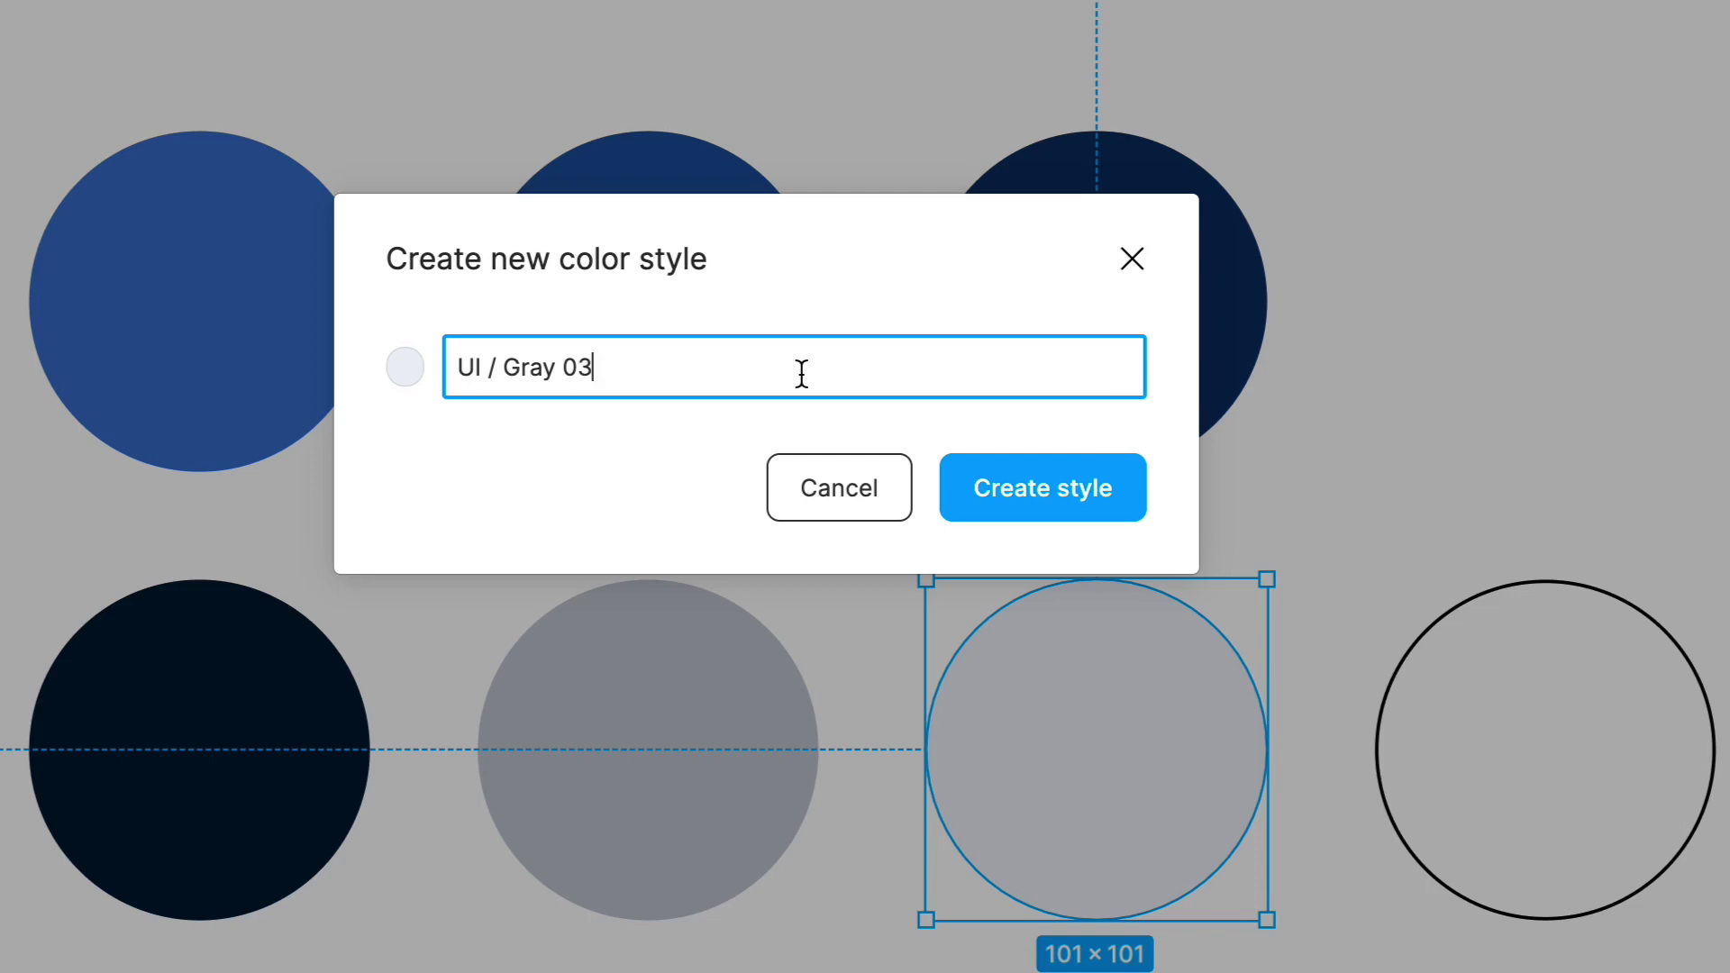
pyautogui.press('Return')
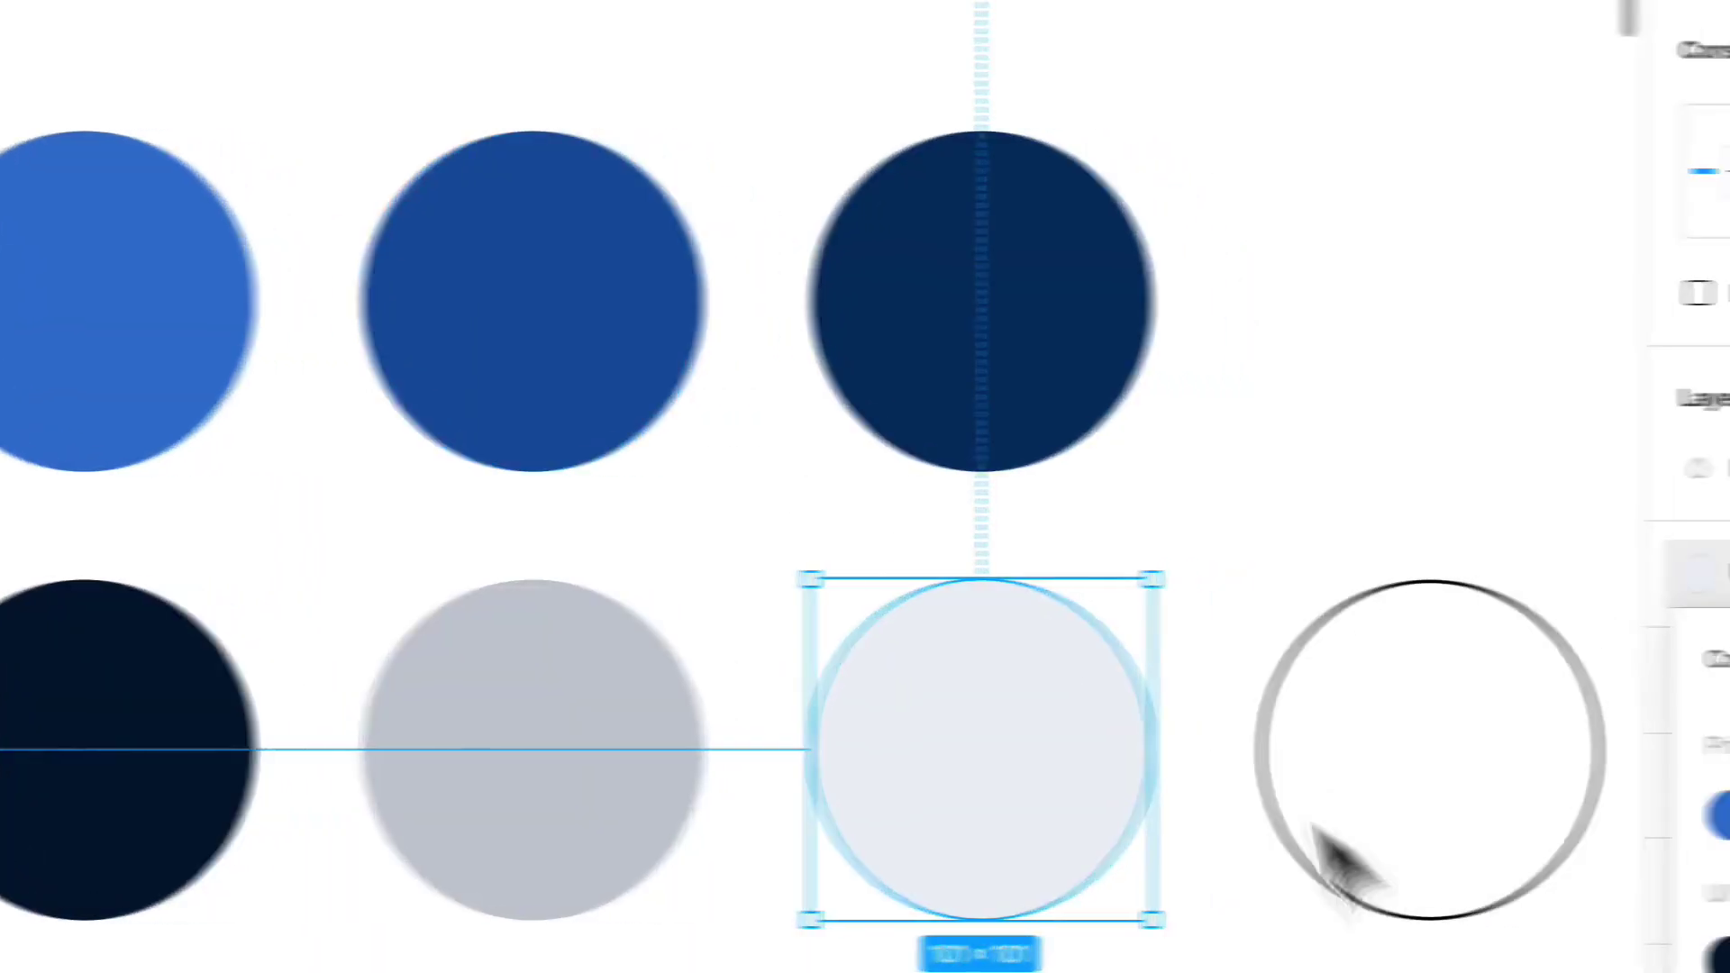
# Step: Create the 'UI / White' color style from the white circle's fill and review all seven styles
pyautogui.click(1585, 856)
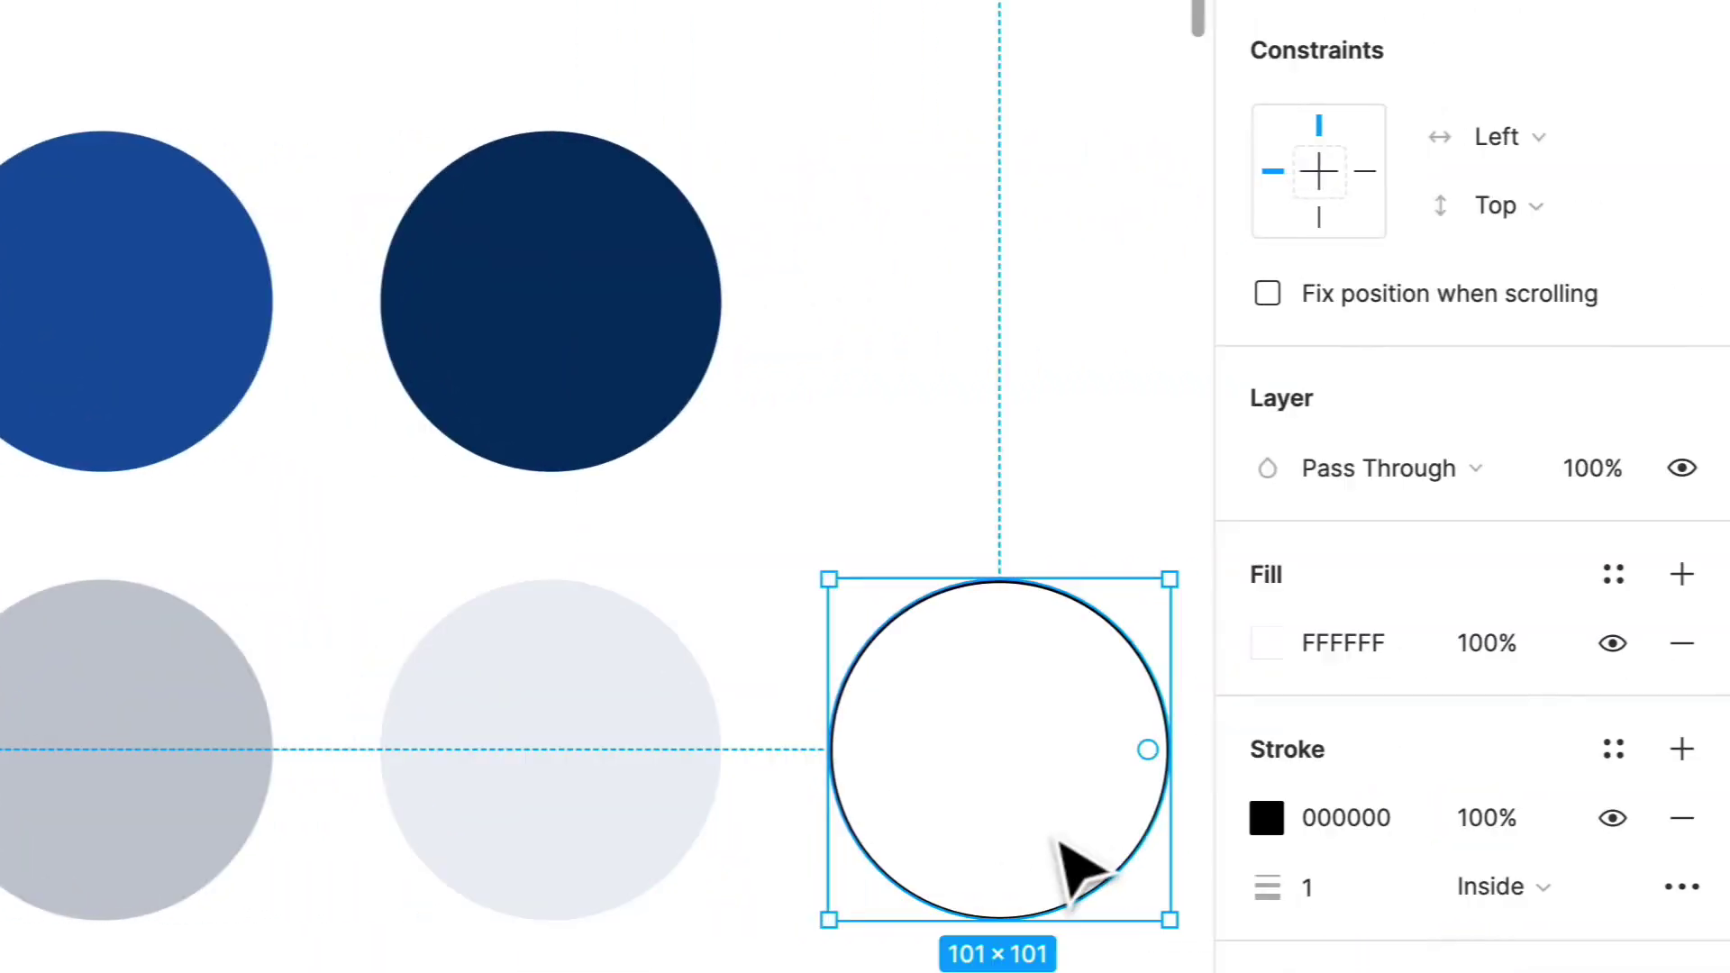
pyautogui.click(1609, 575)
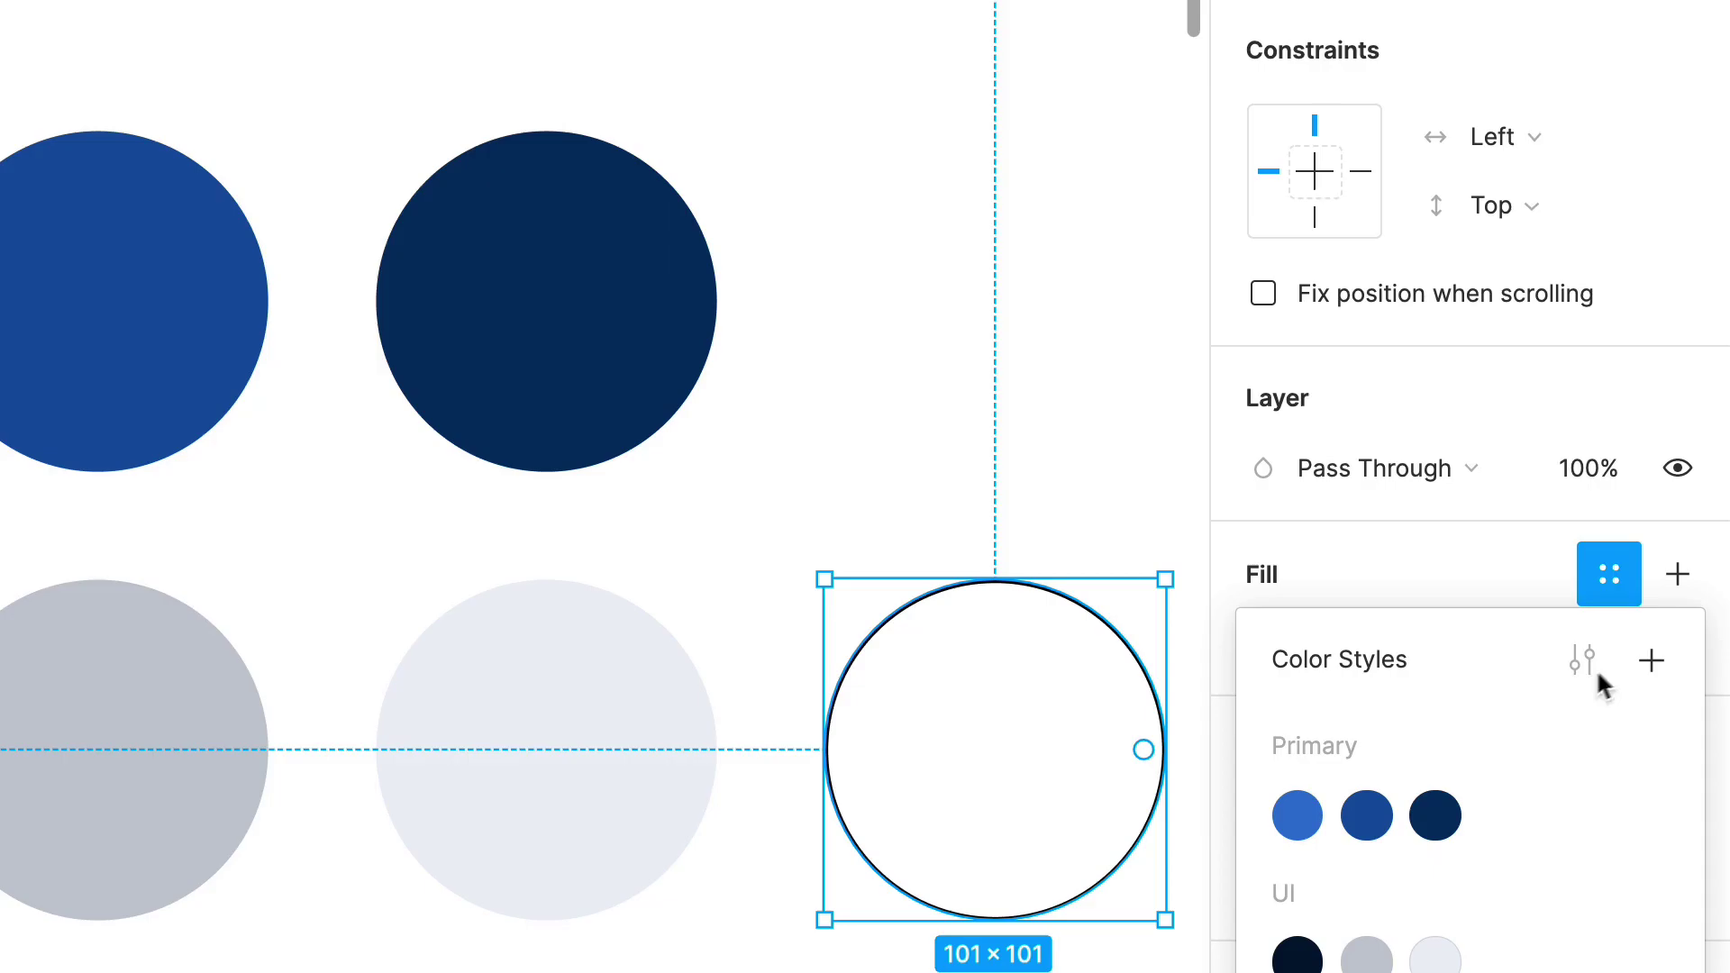
pyautogui.click(1650, 662)
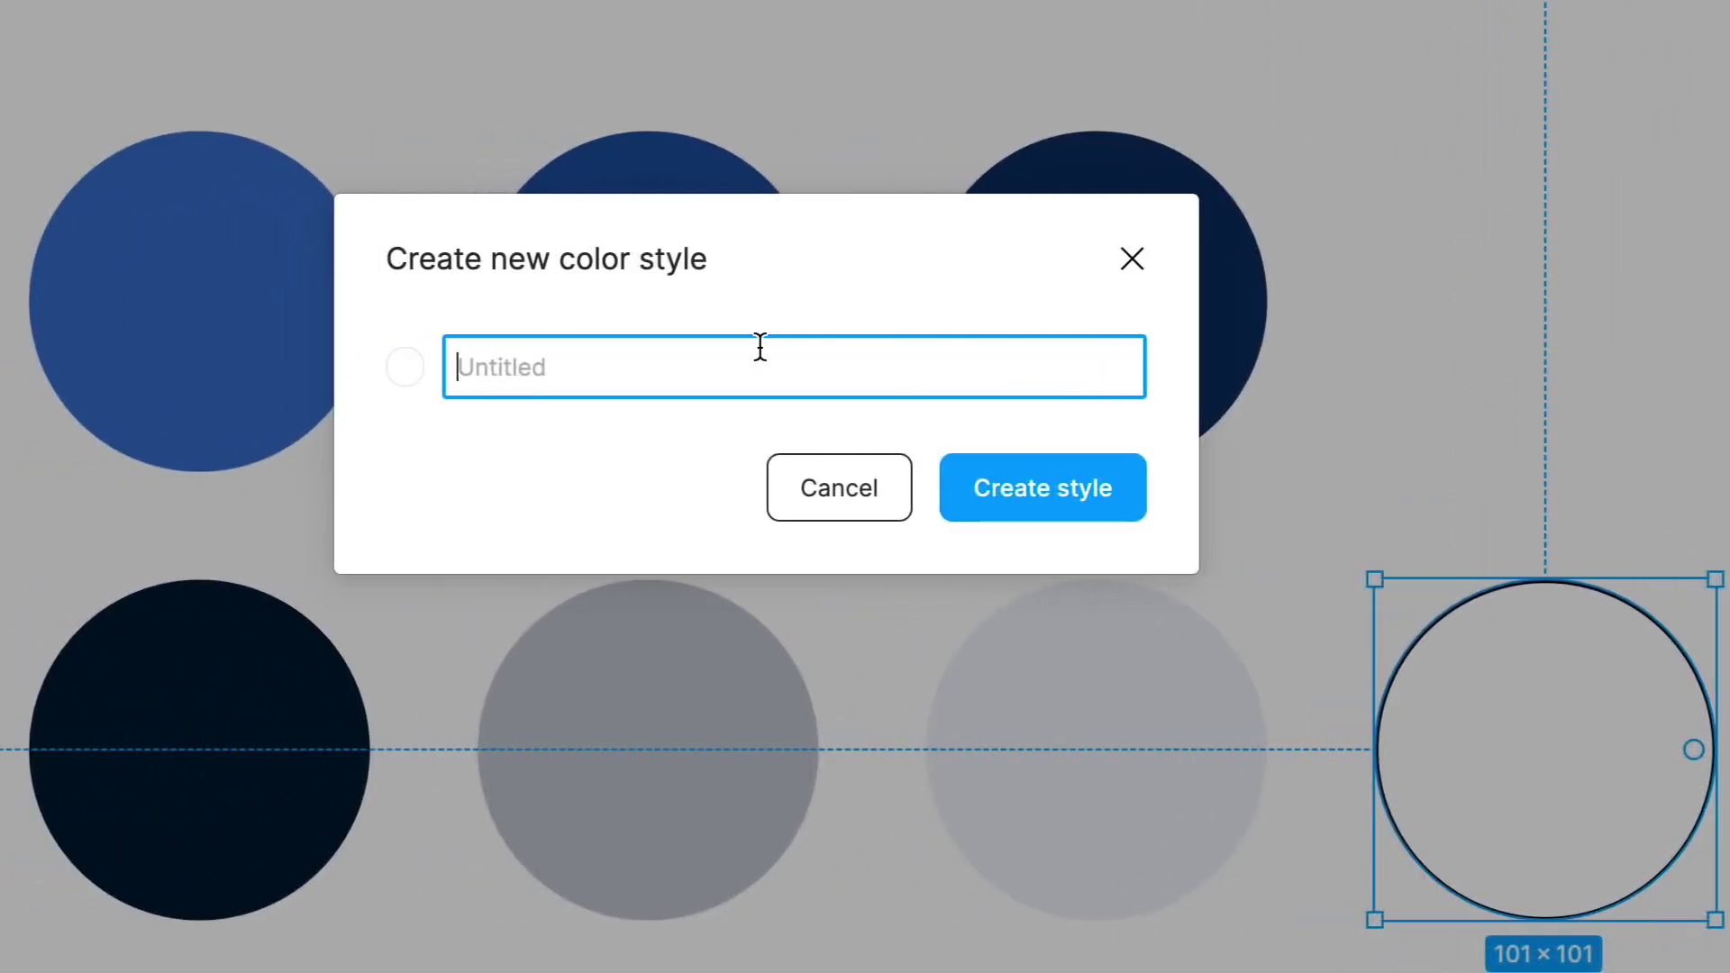
pyautogui.write('UI / Gray 02')
pyautogui.hotkey('ctrl', 'shift', 'Left')
pyautogui.hotkey('ctrl', 'shift', 'Left')
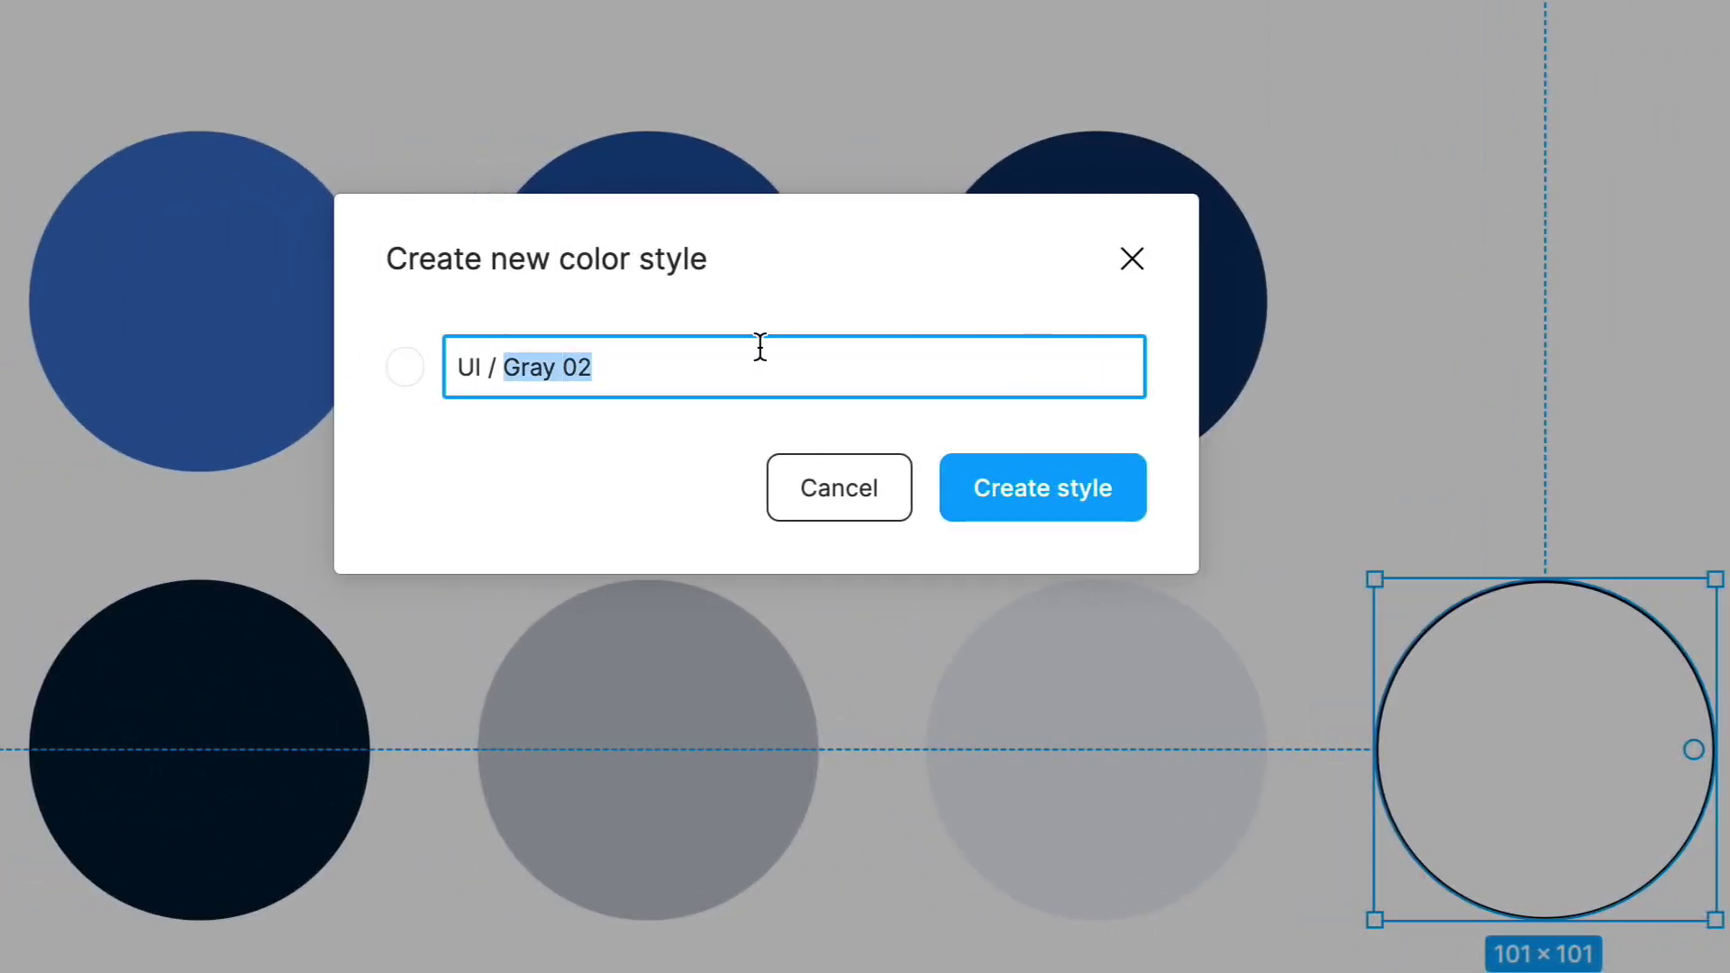
pyautogui.write('White')
pyautogui.press('Return')
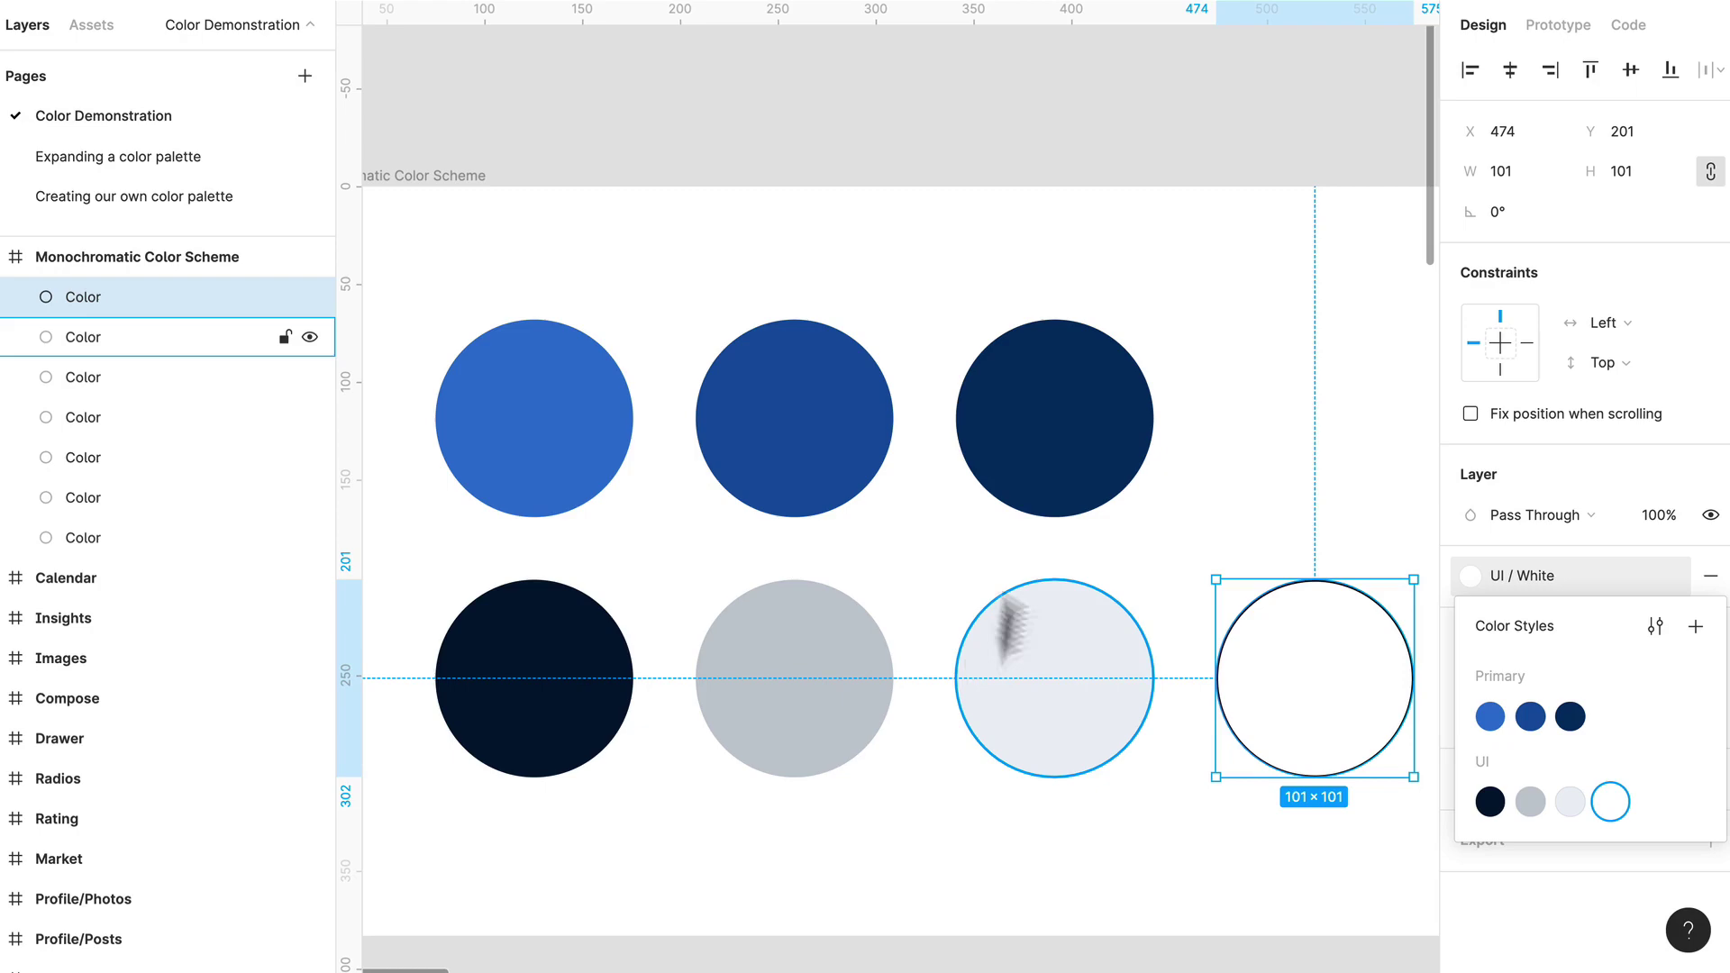
pyautogui.click(1238, 297)
# Step: Pan and zoom to the phone screens, ending on the Profile/Photos and Messages frames
pyautogui.keyDown('ctrl'); pyautogui.scroll(-6, 1144, 286); pyautogui.keyUp('ctrl')
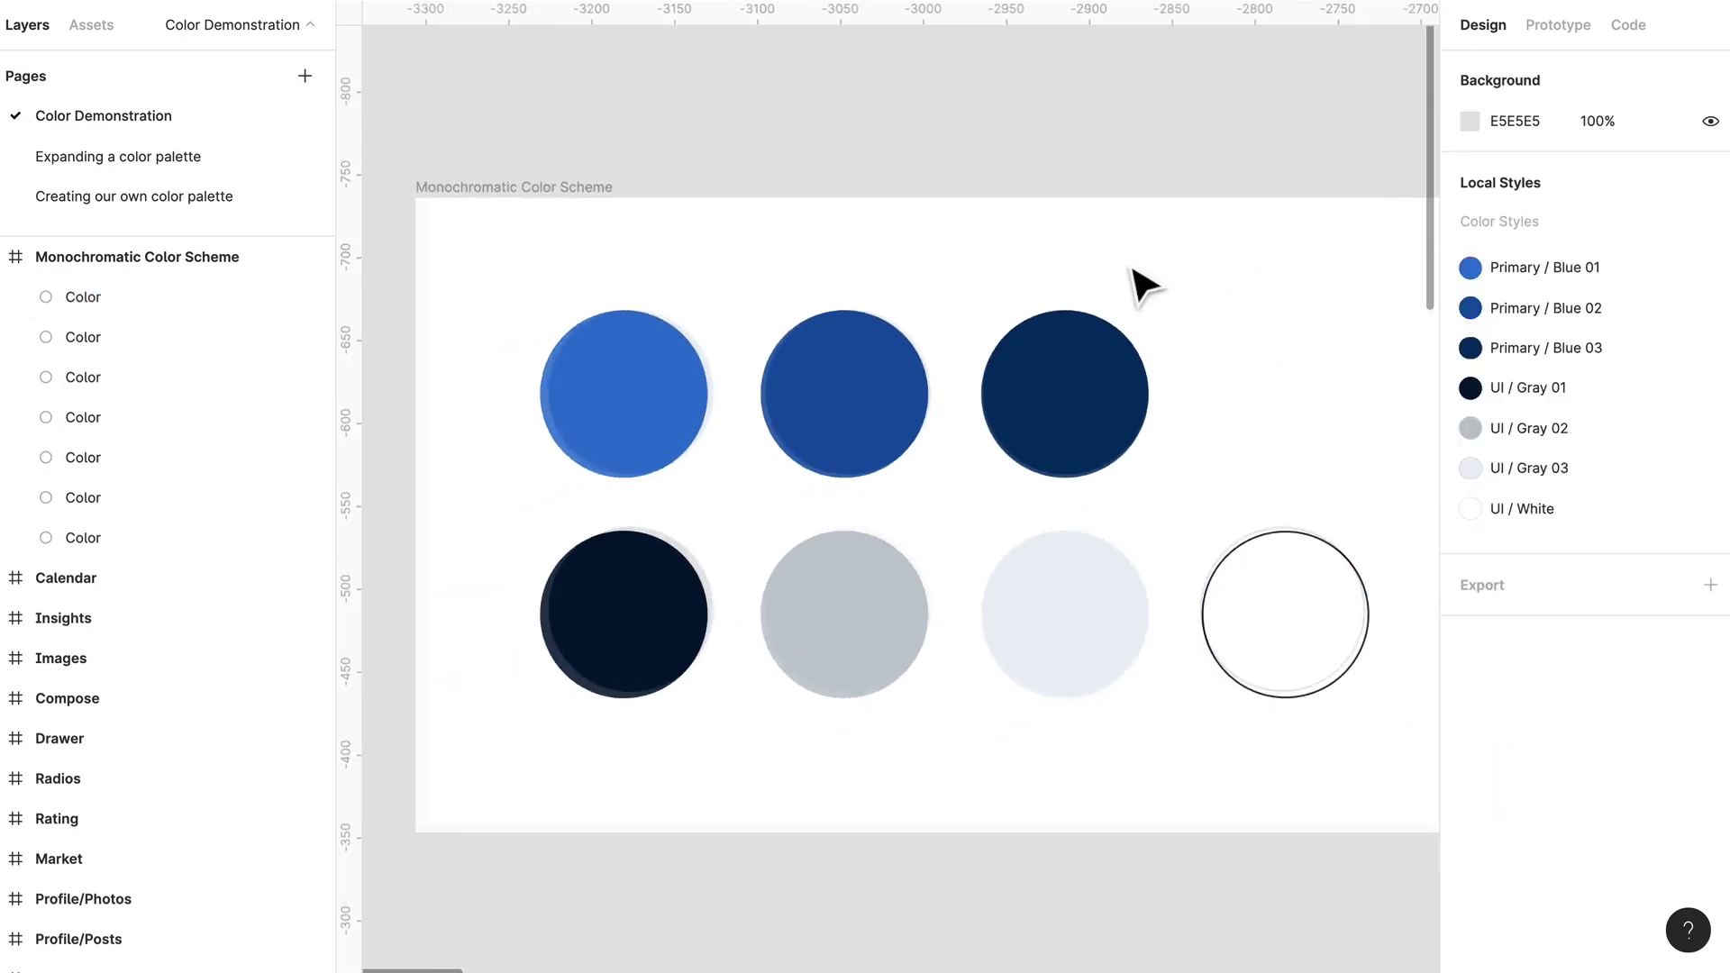
pyautogui.hscroll(5, 1144, 286)
pyautogui.hscroll(8, 1144, 287)
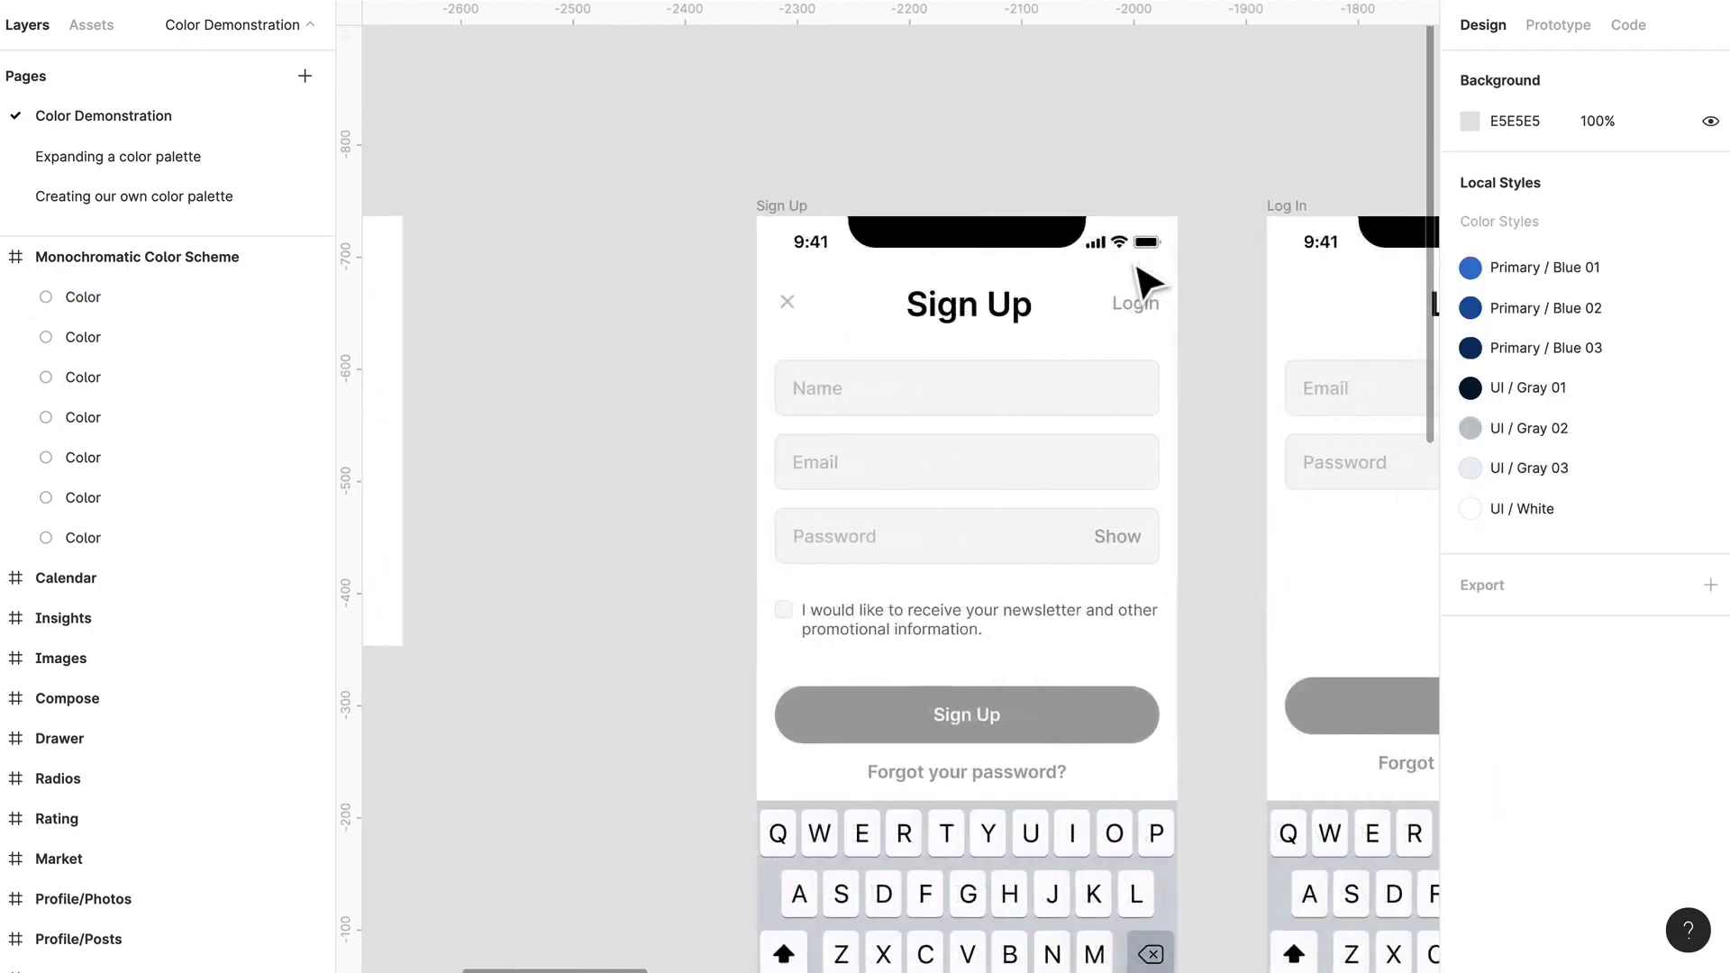
pyautogui.keyDown('ctrl'); pyautogui.scroll(-4, 1144, 286); pyautogui.keyUp('ctrl')
pyautogui.scroll(-2, 1143, 281)
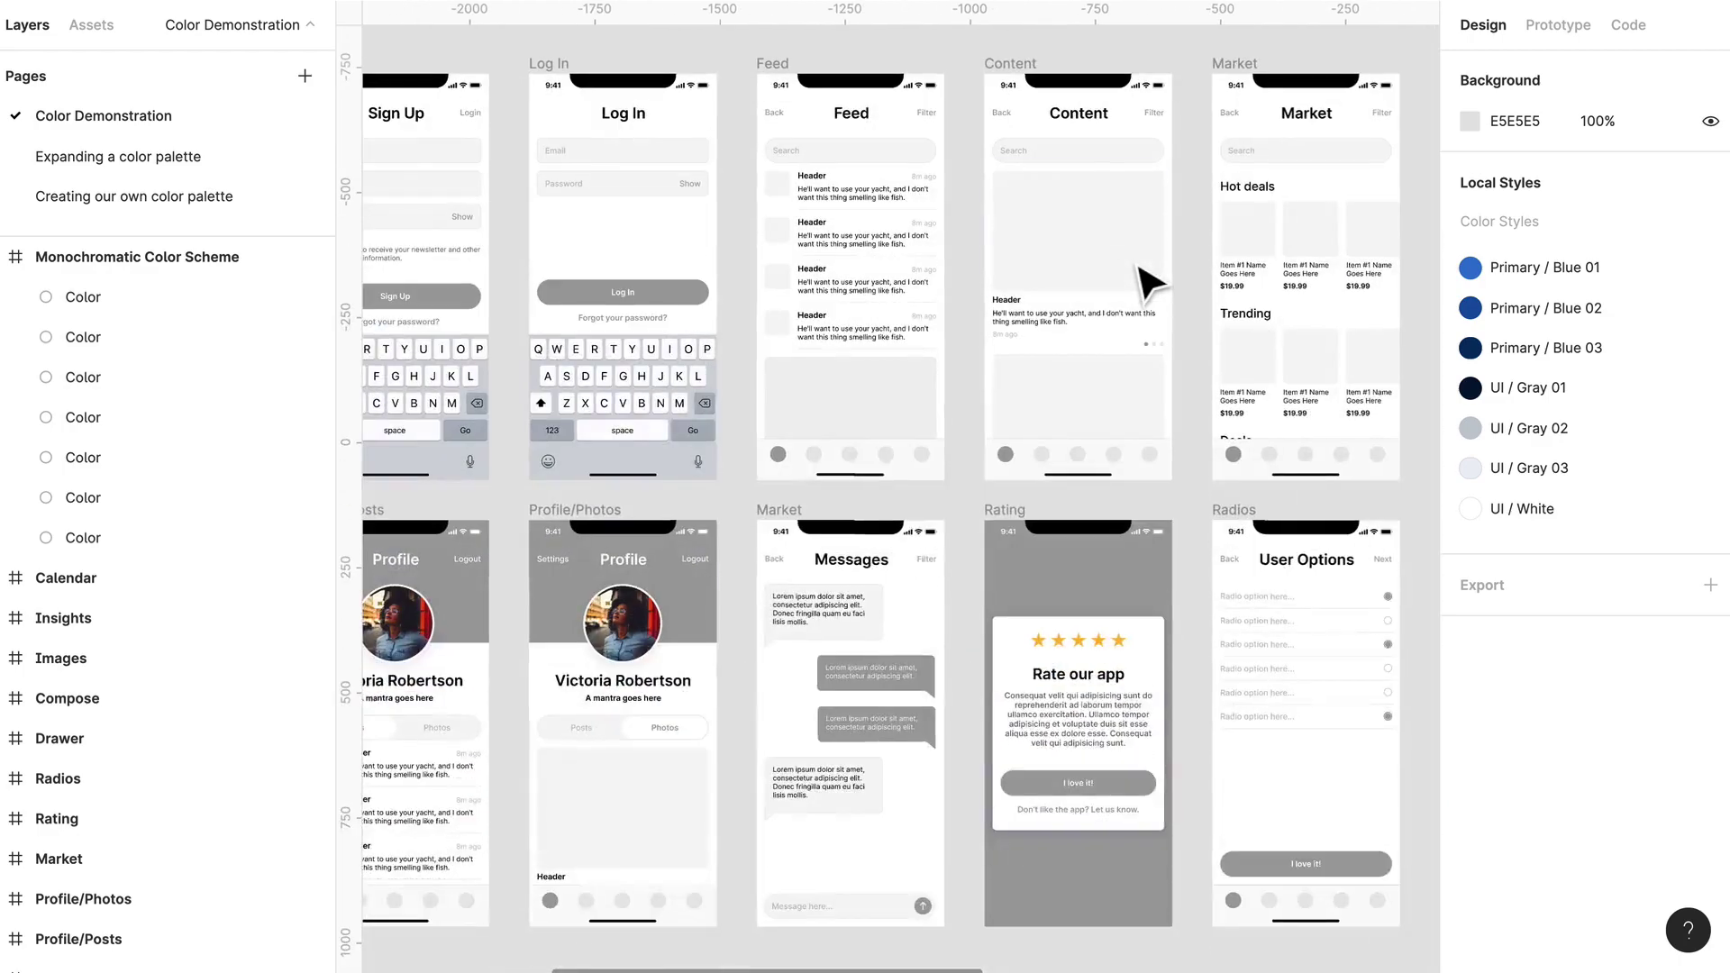
pyautogui.keyDown('ctrl'); pyautogui.scroll(-3, 953, 252); pyautogui.keyUp('ctrl')
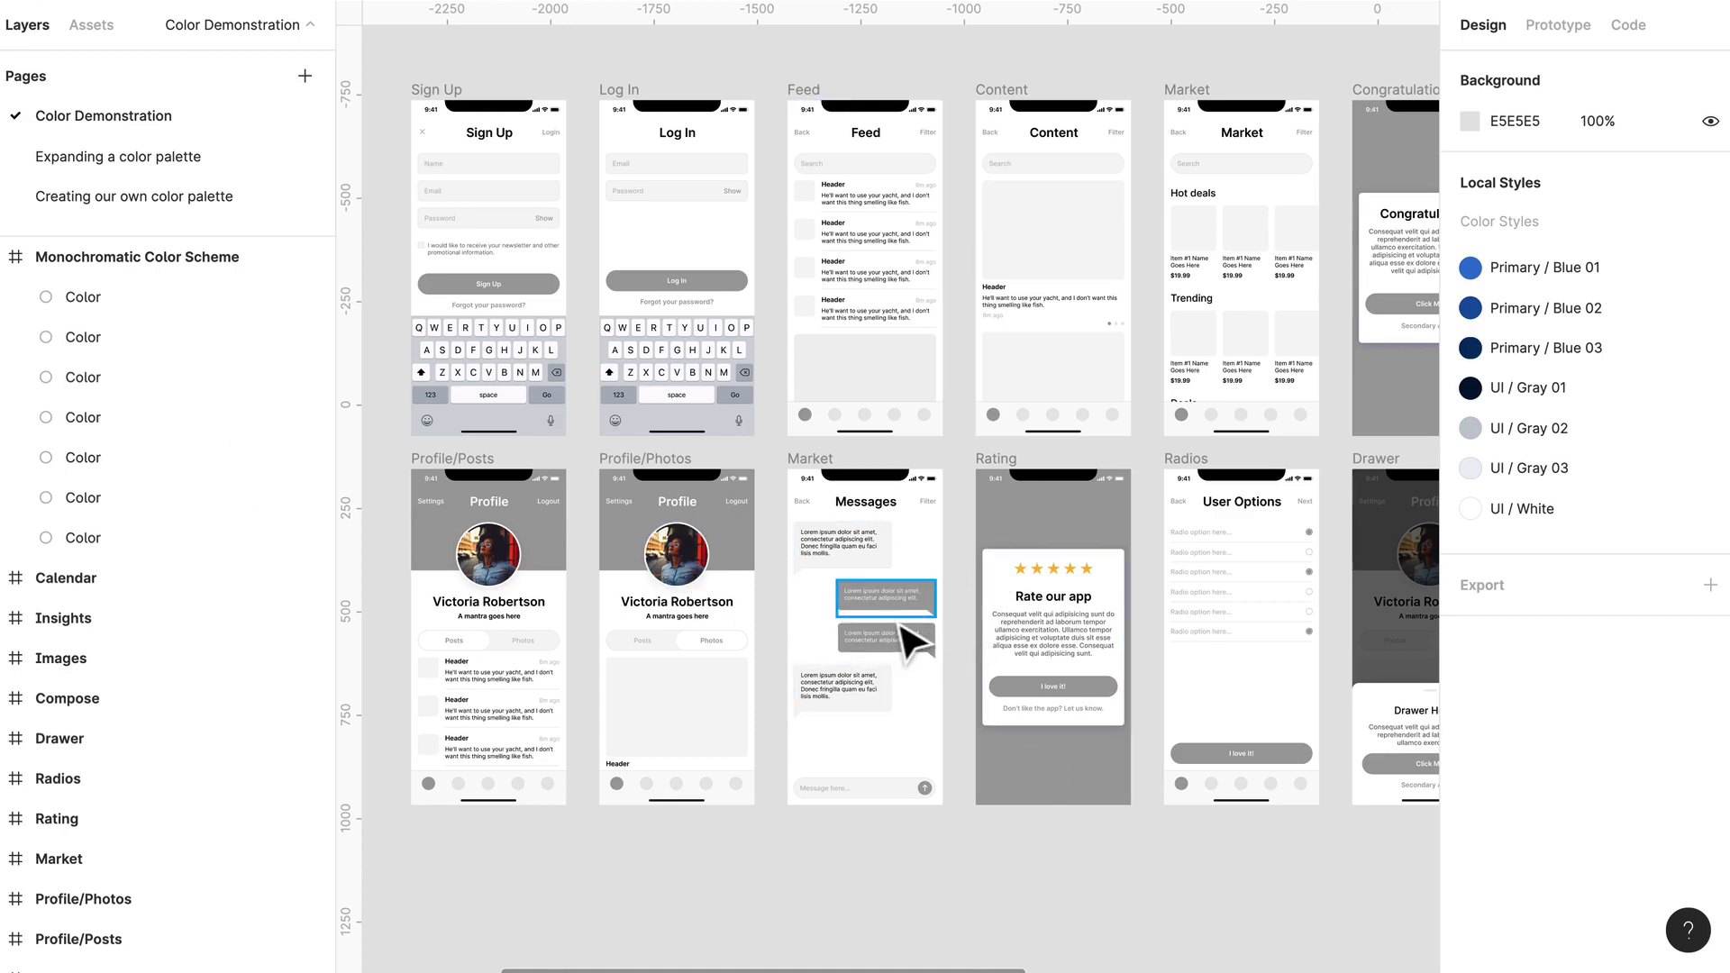
pyautogui.scroll(5, 653, 509)
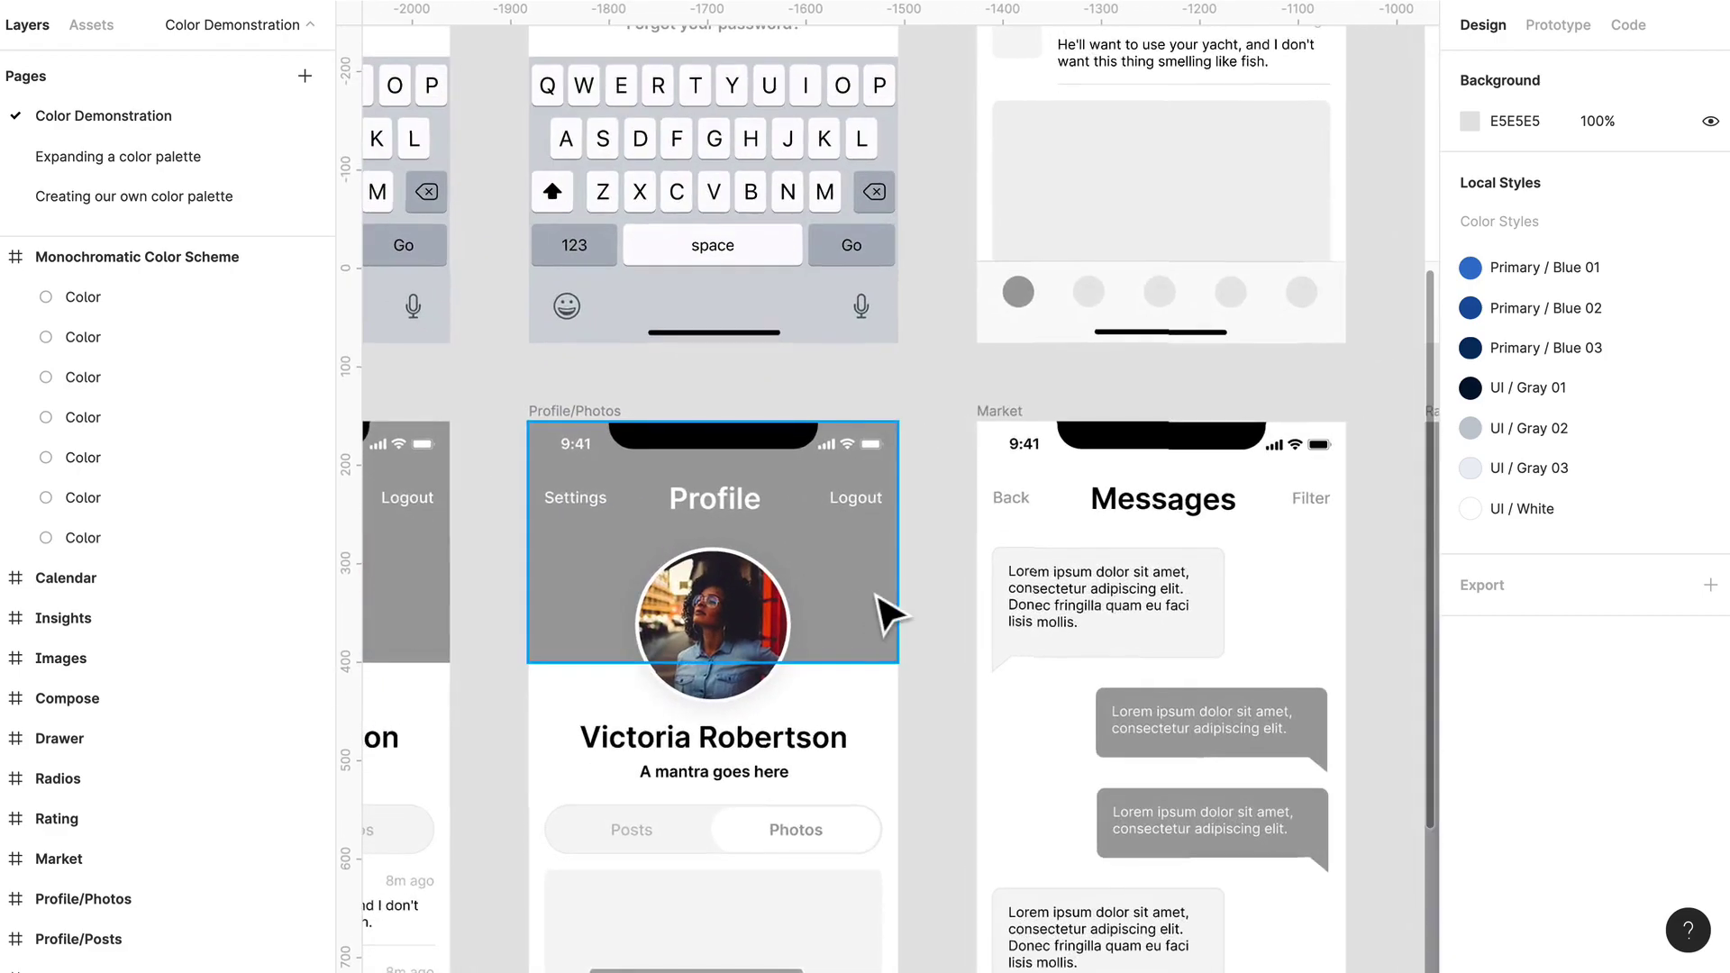
# Step: Fill the Profile header's gray background with Primary / Blue 01
pyautogui.click(879, 597)
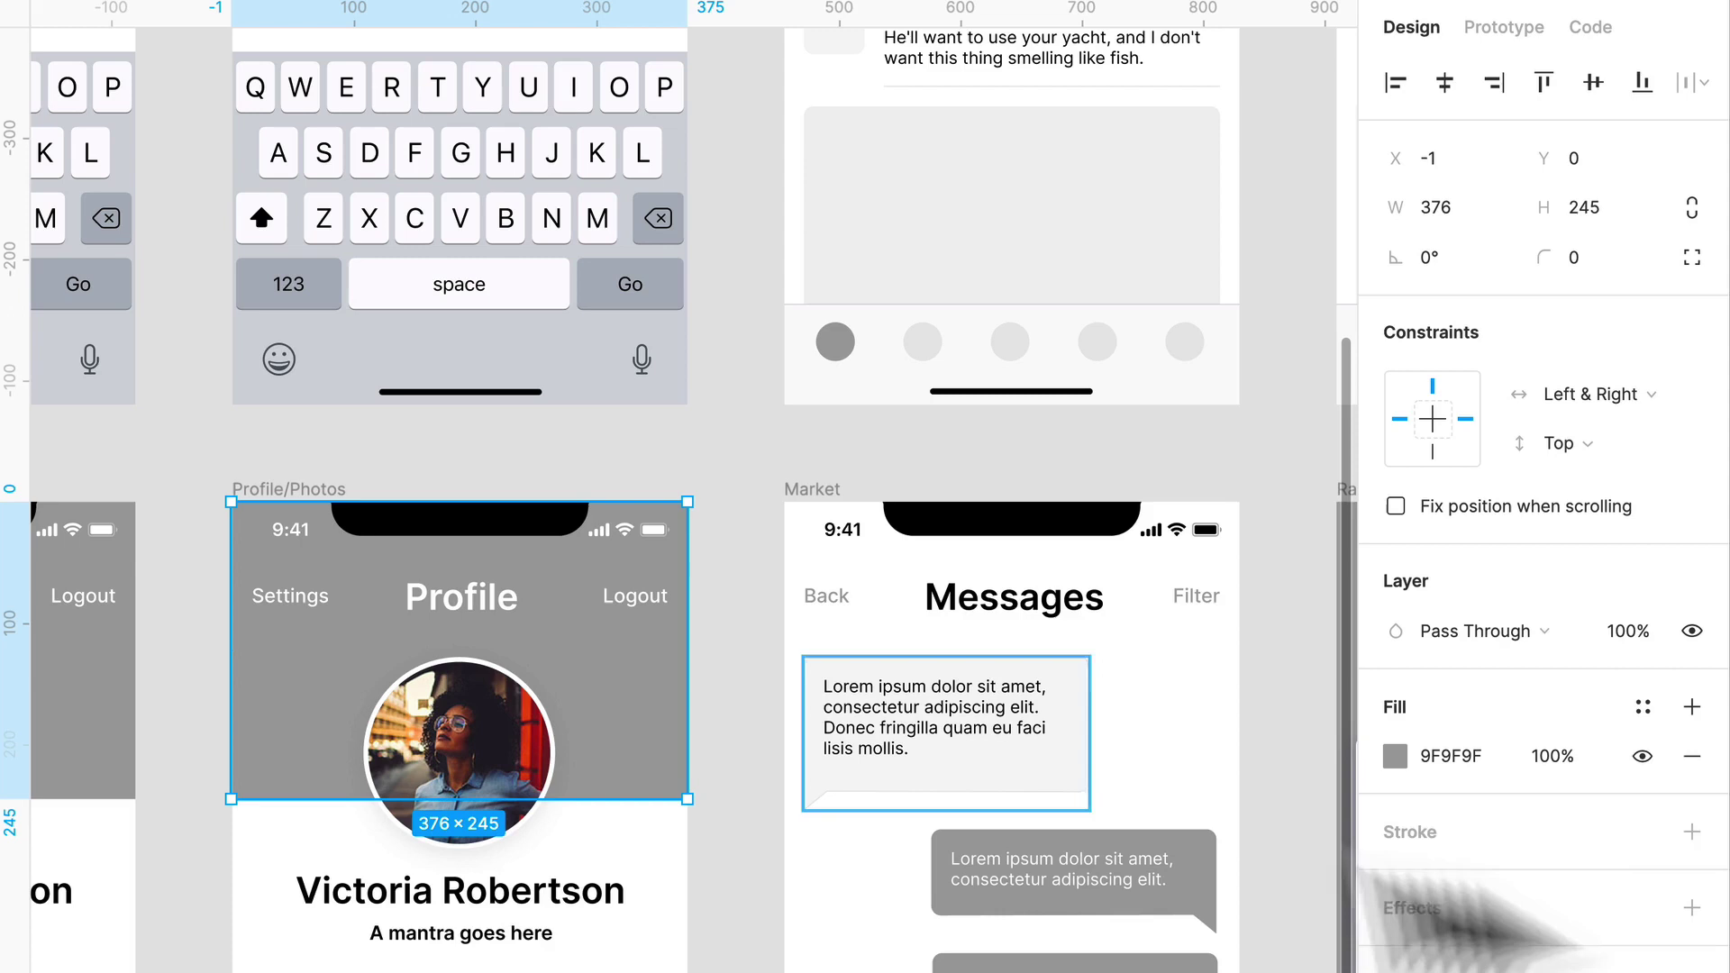
pyautogui.click(1641, 708)
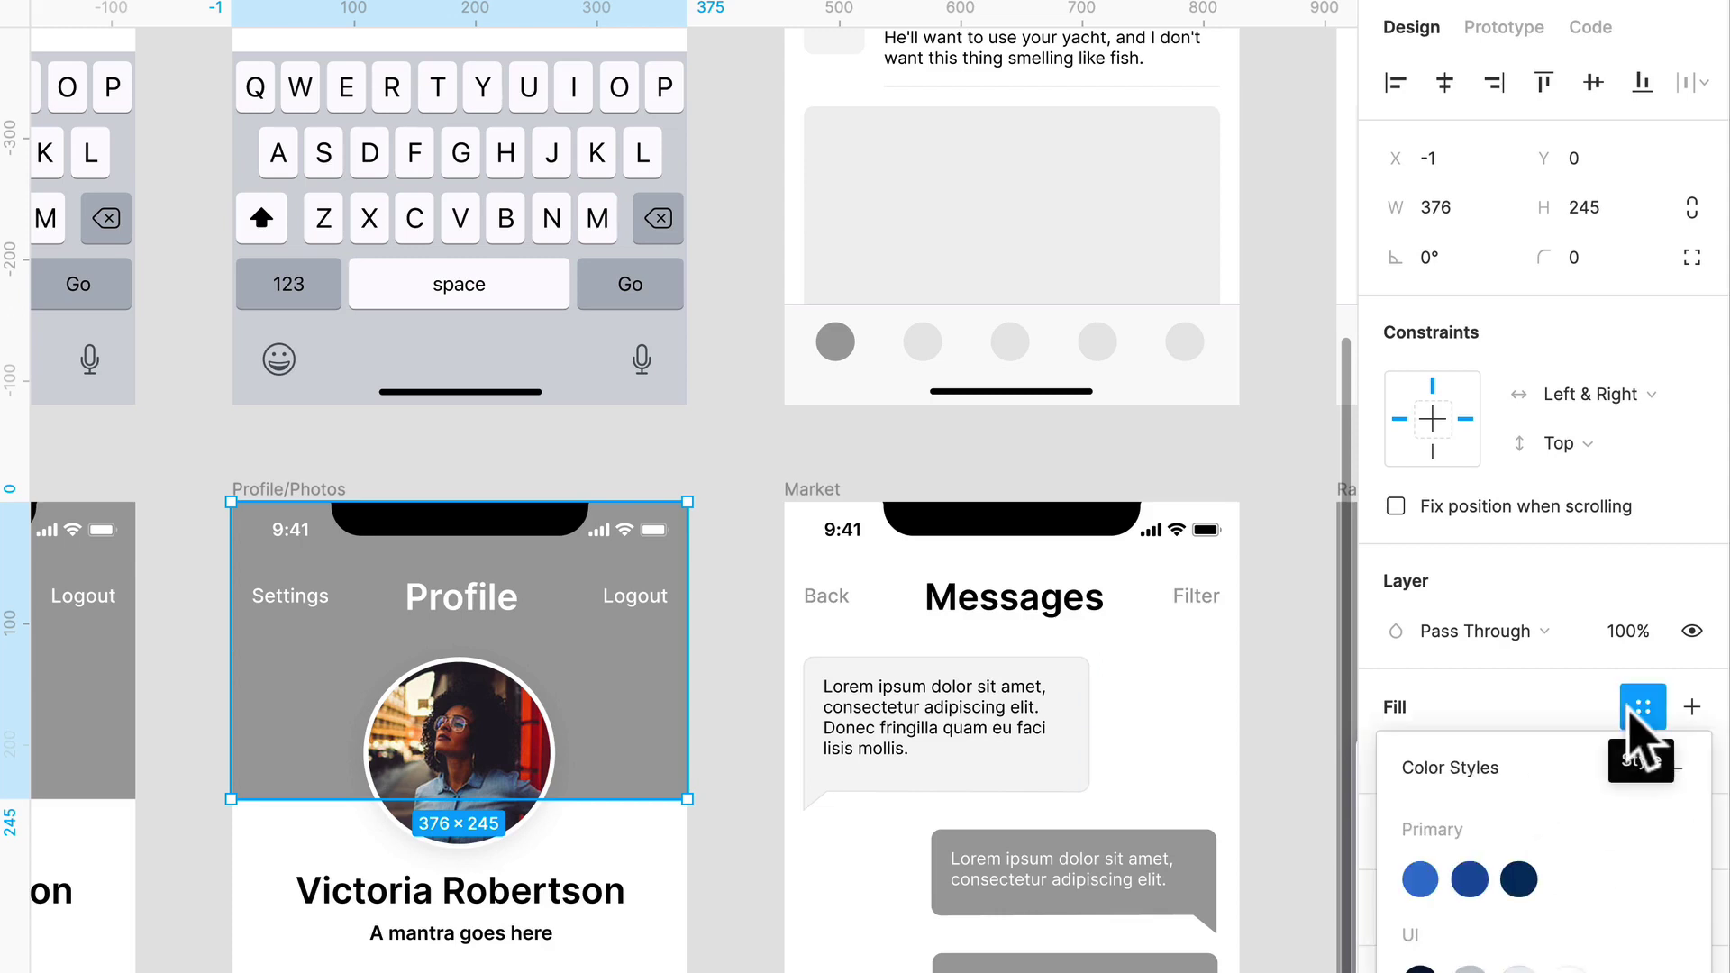
pyautogui.click(1421, 880)
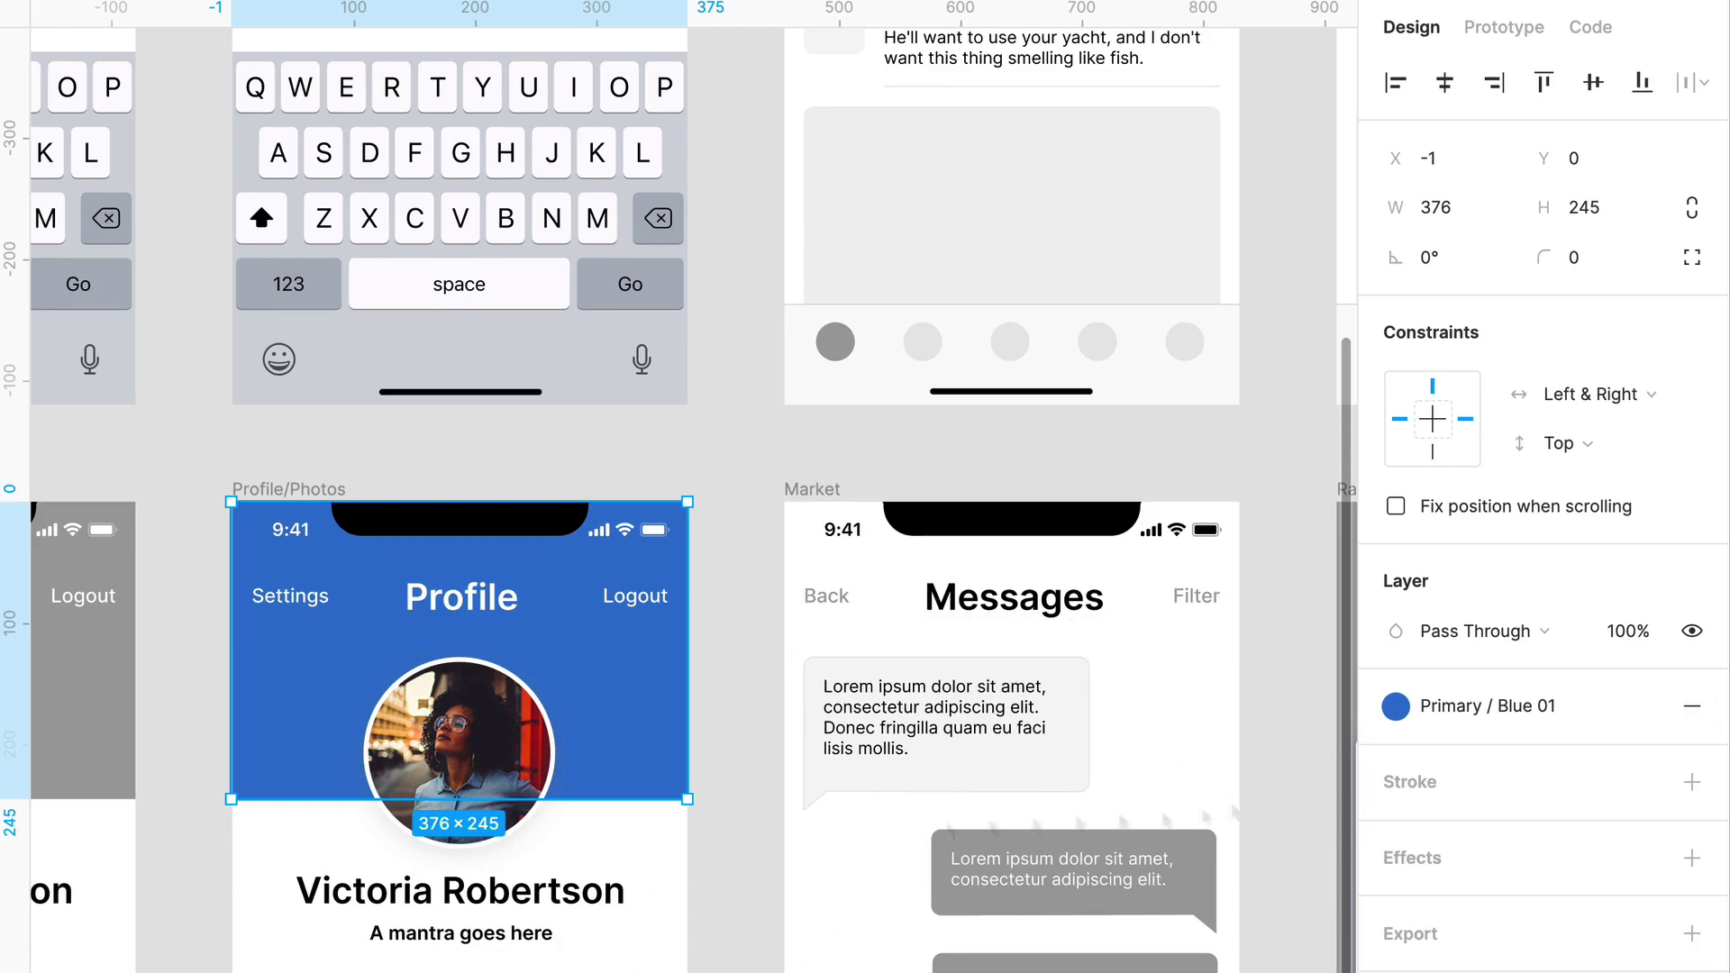
pyautogui.scroll(-3, 630, 765)
pyautogui.scroll(3, 695, 769)
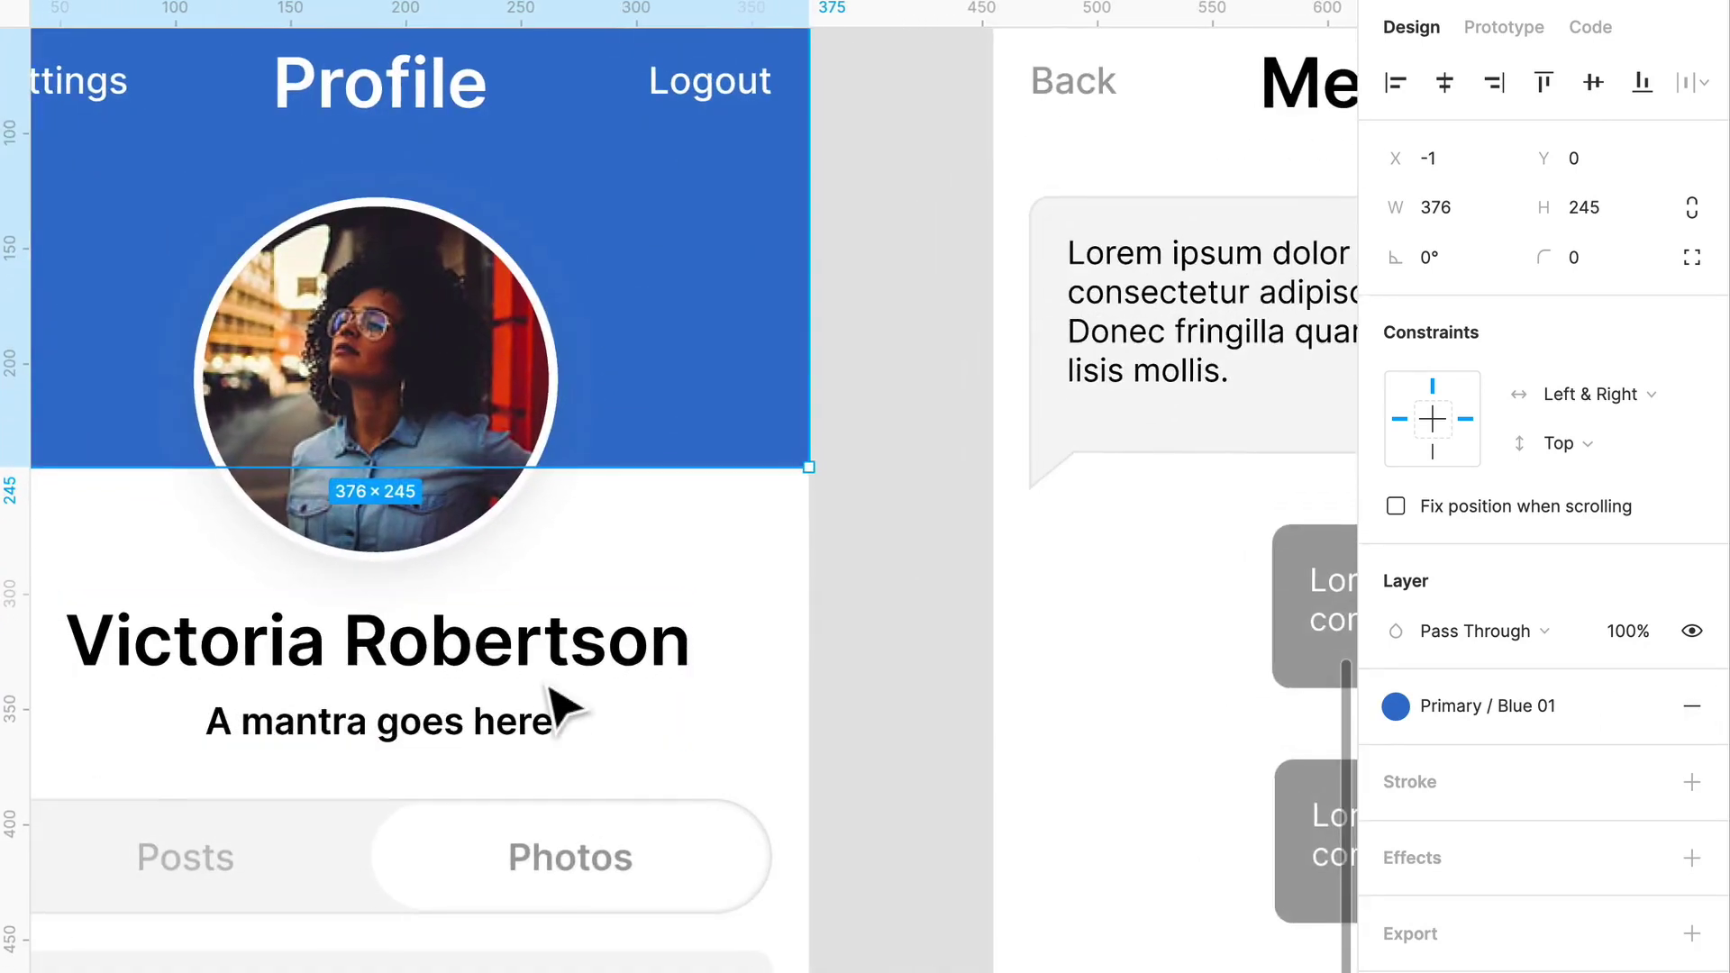
# Step: Color the name and mantra text group with UI / Gray 01
pyautogui.click(560, 712)
pyautogui.click(1642, 881)
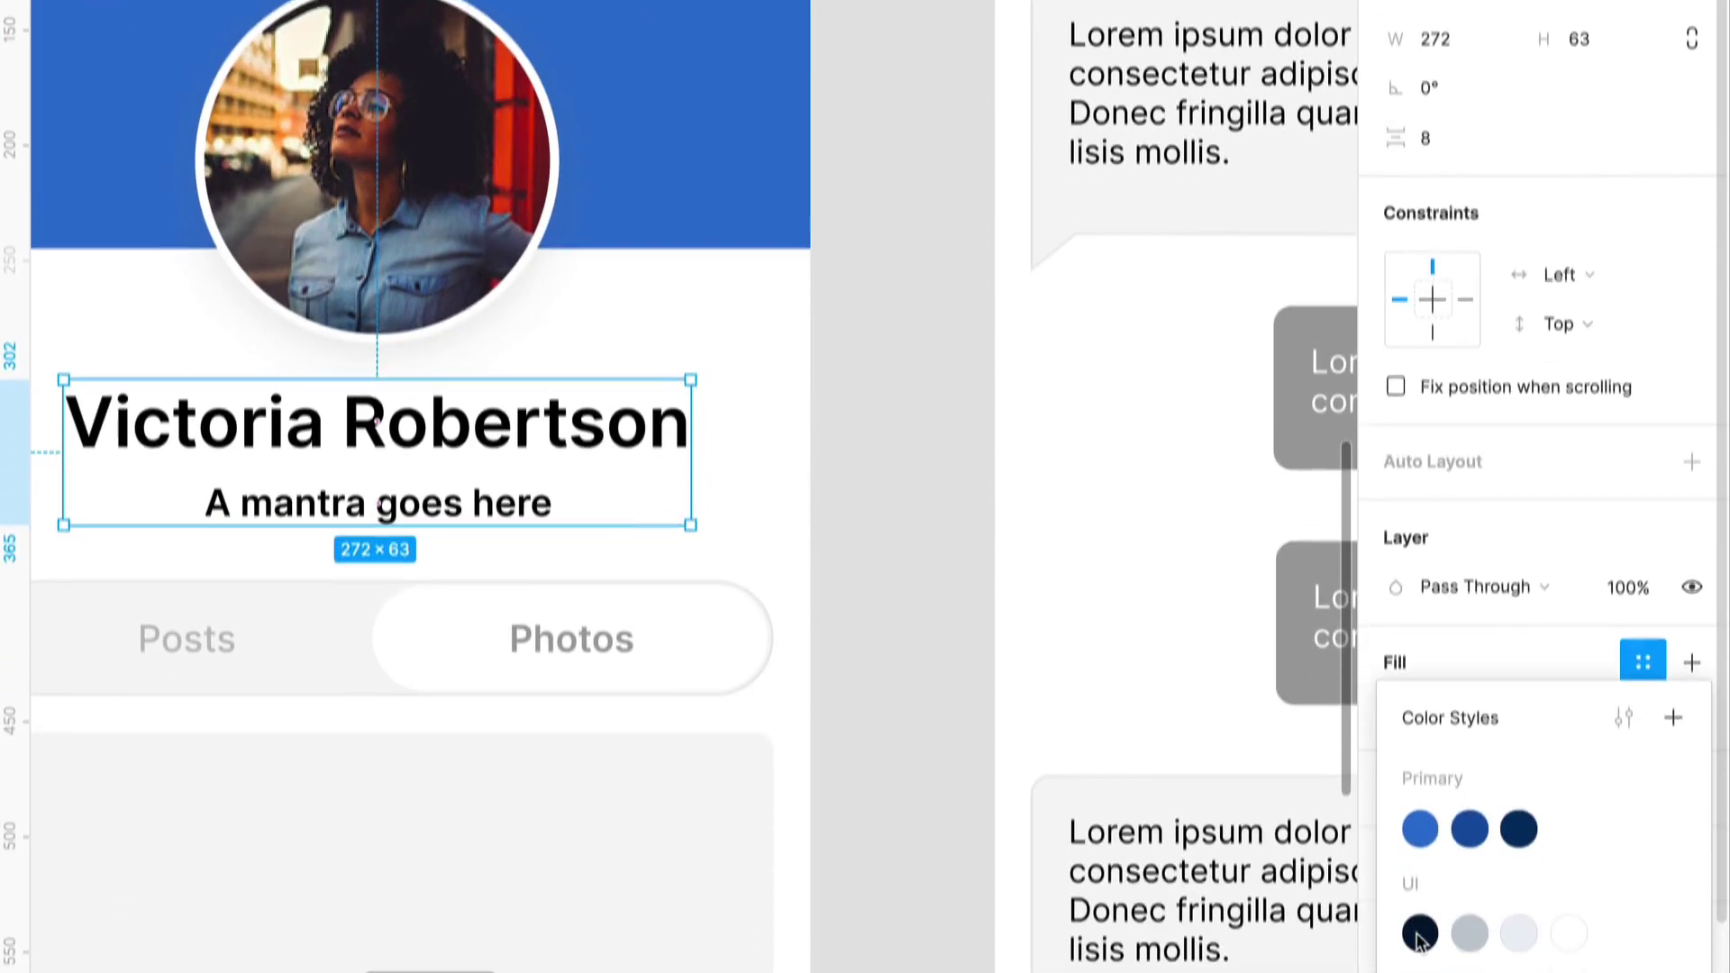
pyautogui.click(1420, 927)
pyautogui.hscroll(-3, 823, 598)
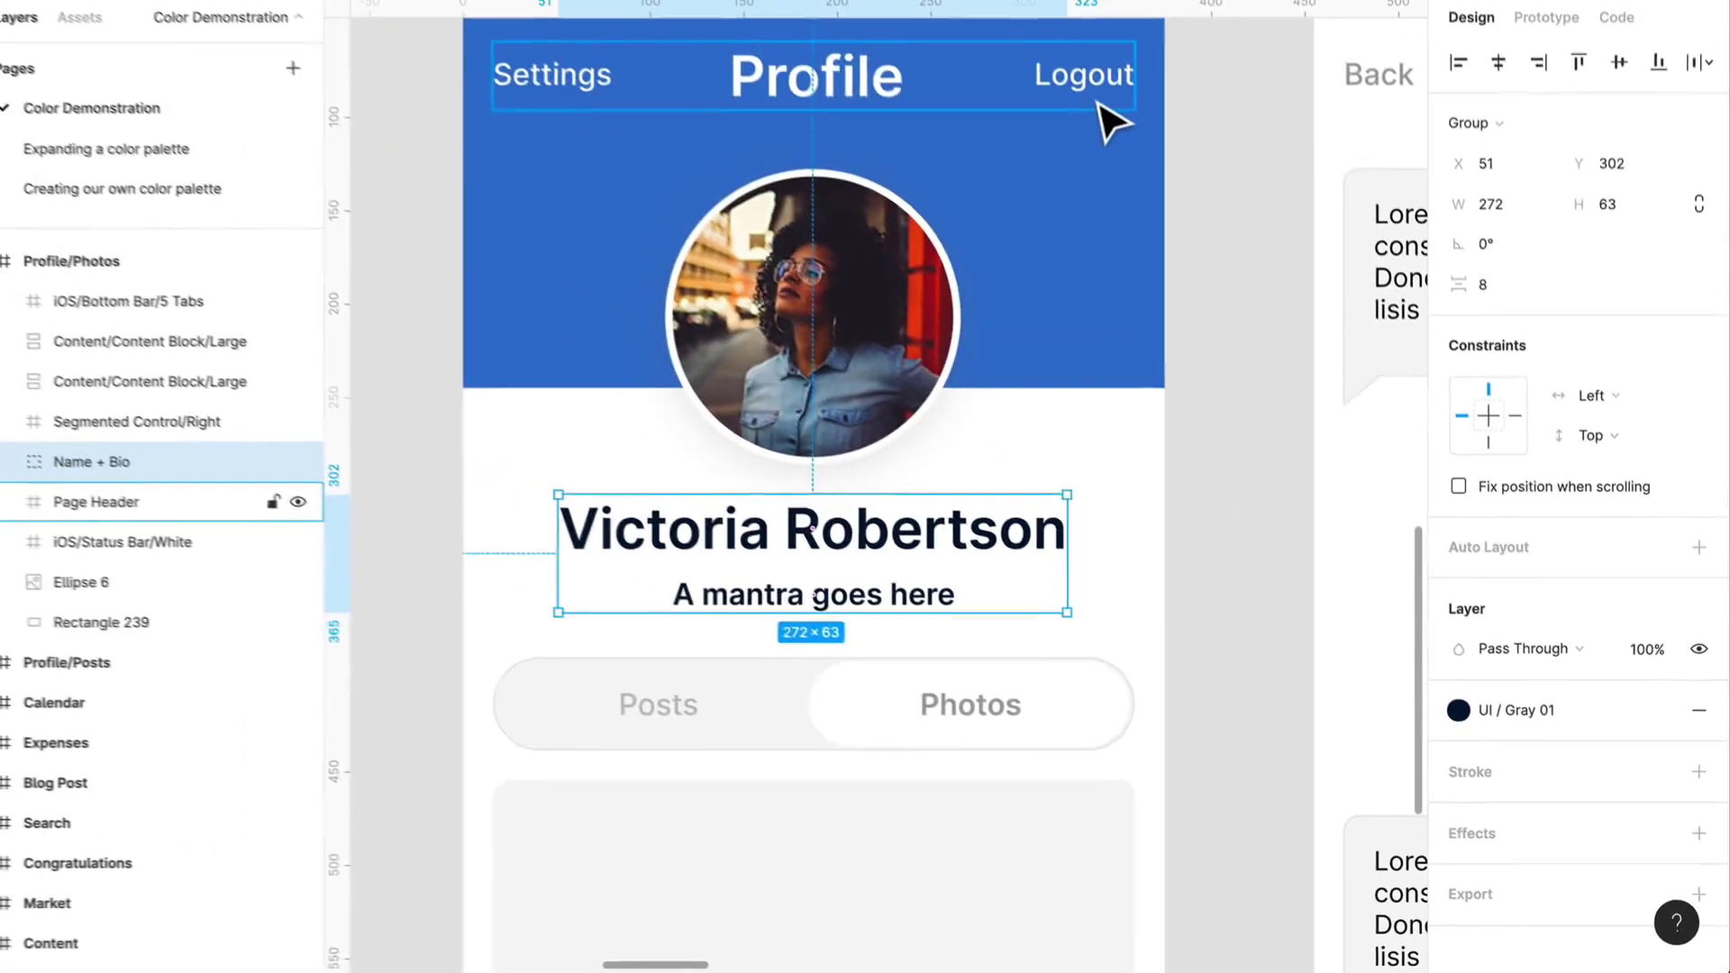
pyautogui.click(1115, 121)
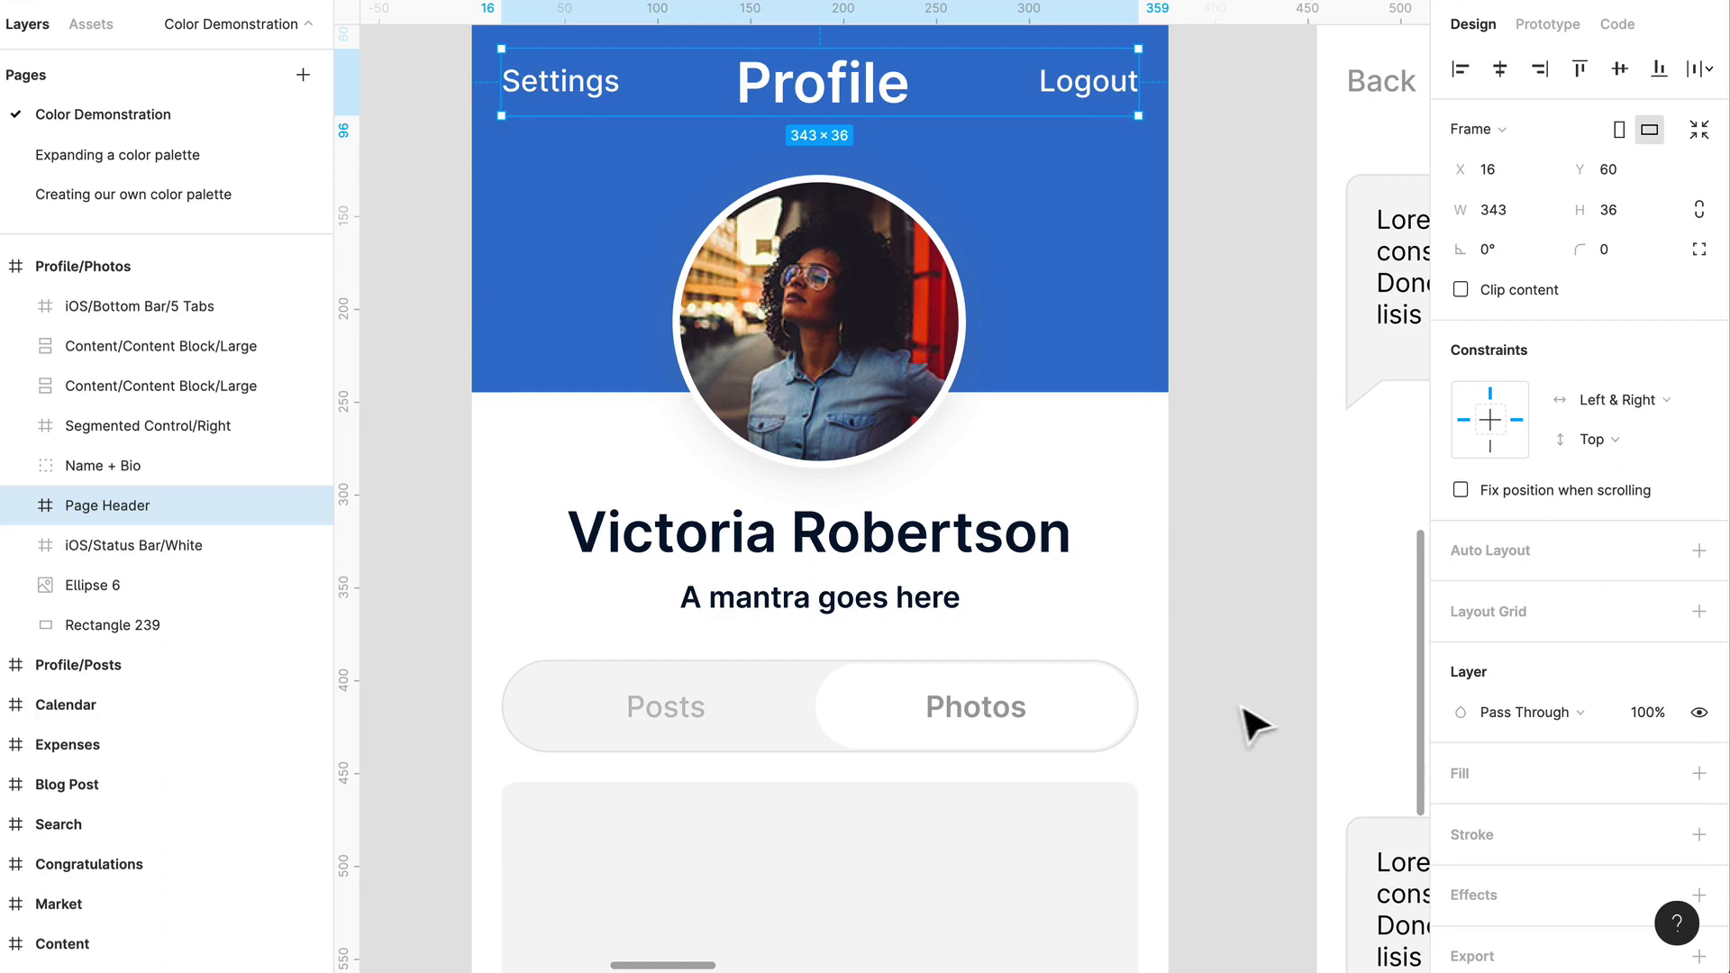
# Step: Apply UI / White to the Logout, Profile and Settings header labels together
pyautogui.doubleClick(1090, 85)
pyautogui.keyDown('shift'); pyautogui.click(823, 79); pyautogui.keyUp('shift')
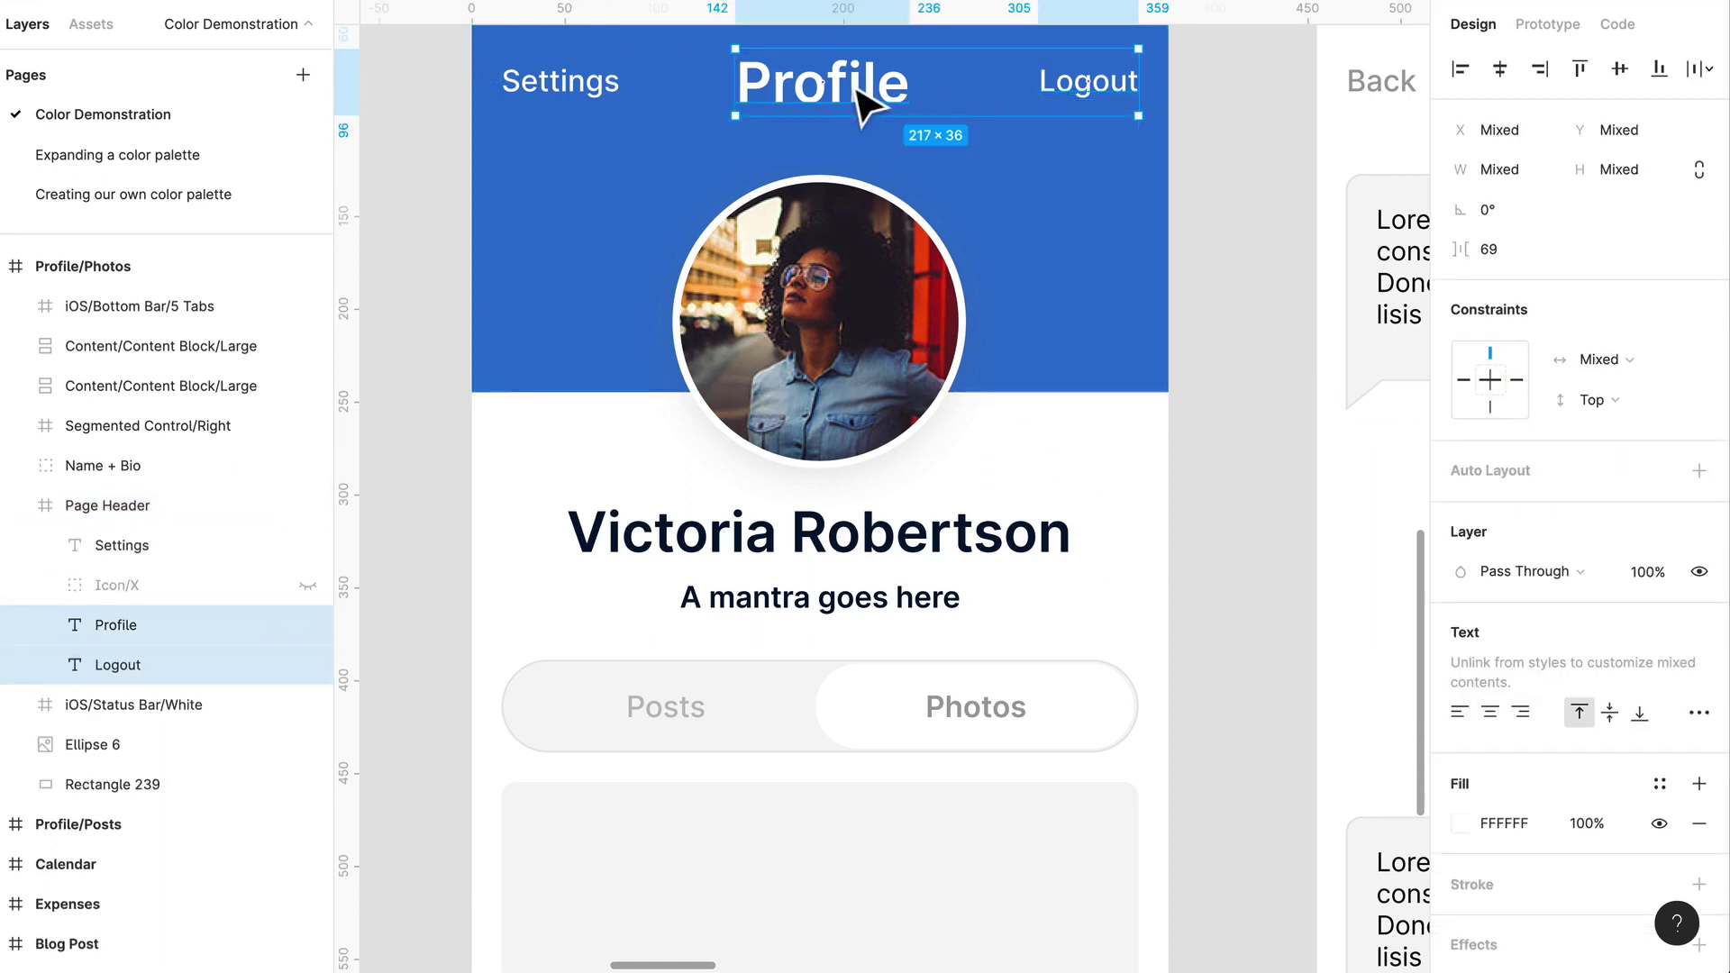
pyautogui.keyDown('shift'); pyautogui.click(590, 81); pyautogui.keyUp('shift')
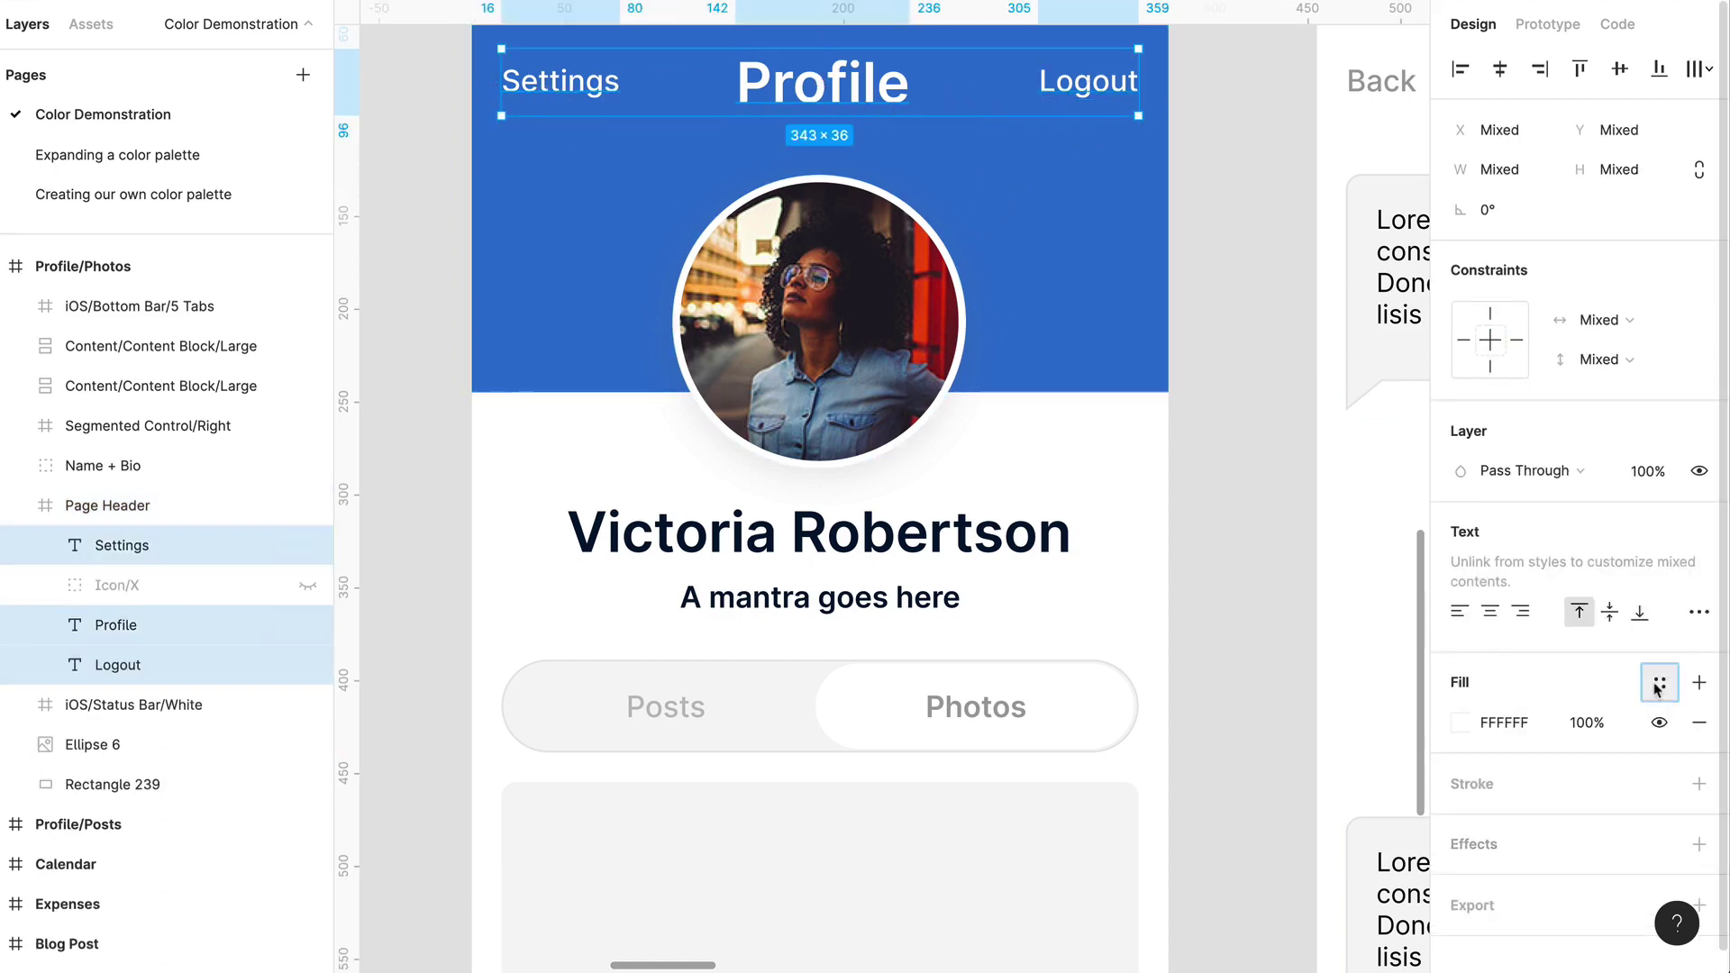
pyautogui.click(1659, 682)
pyautogui.click(1600, 906)
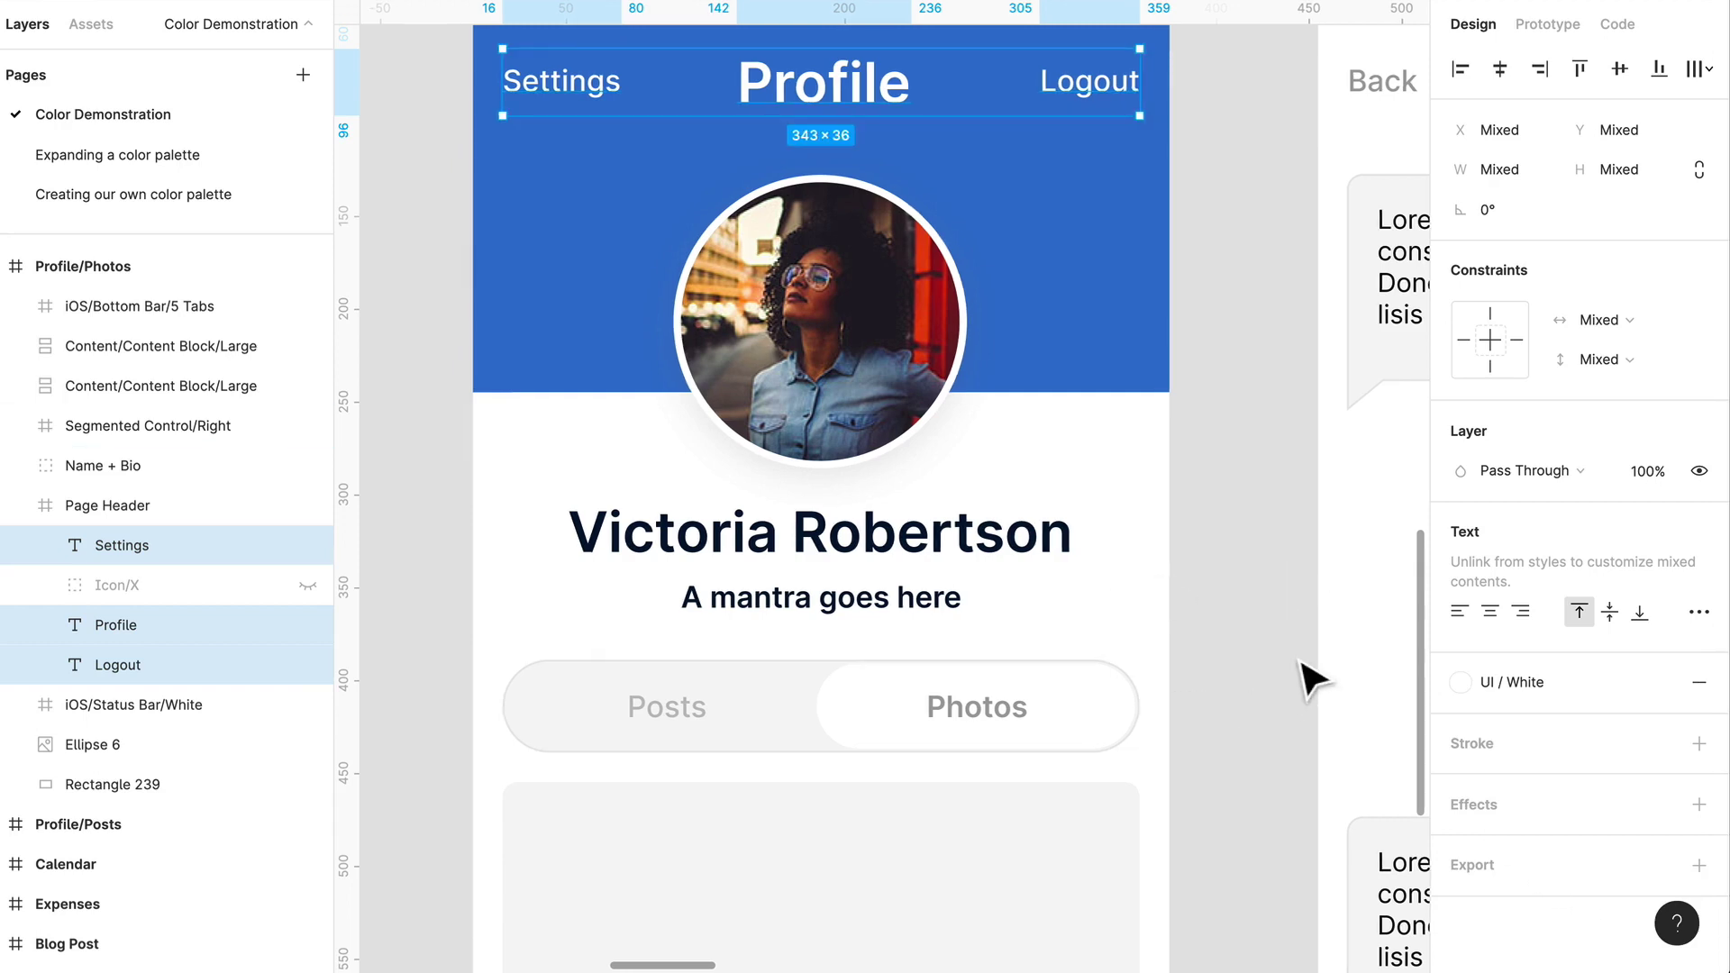
pyautogui.click(718, 733)
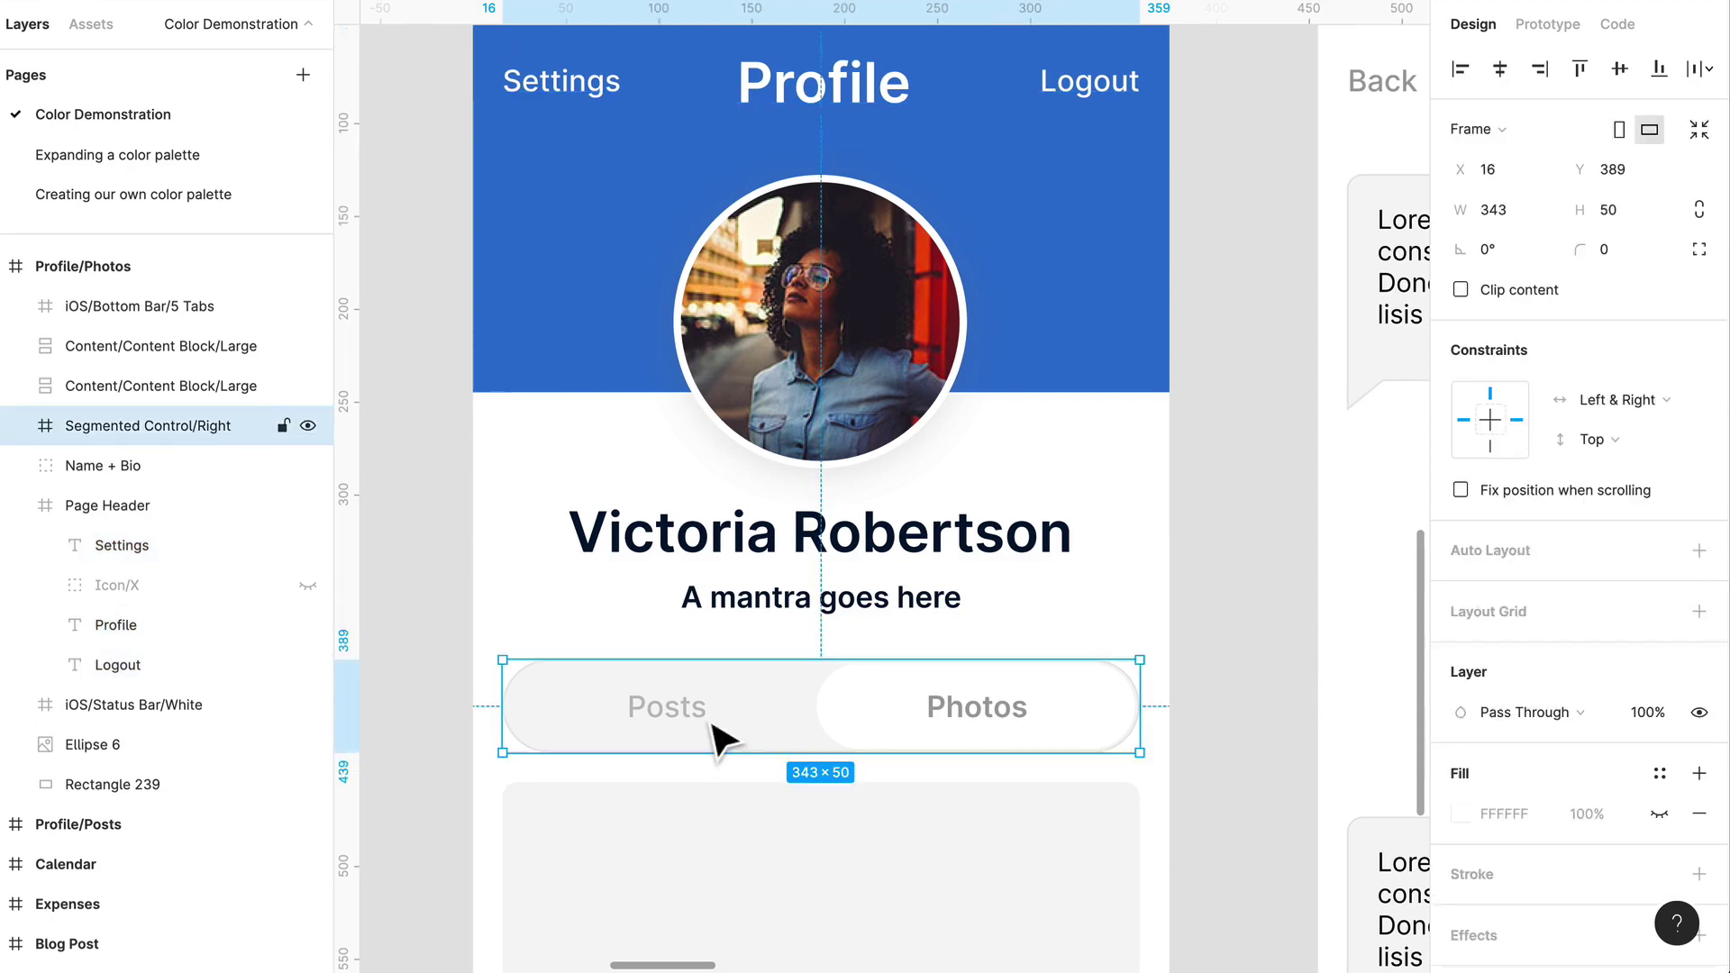
# Step: Color the toggle's Photos label with Primary / Blue 02
pyautogui.doubleClick(1015, 737)
pyautogui.doubleClick(1015, 721)
pyautogui.click(1658, 798)
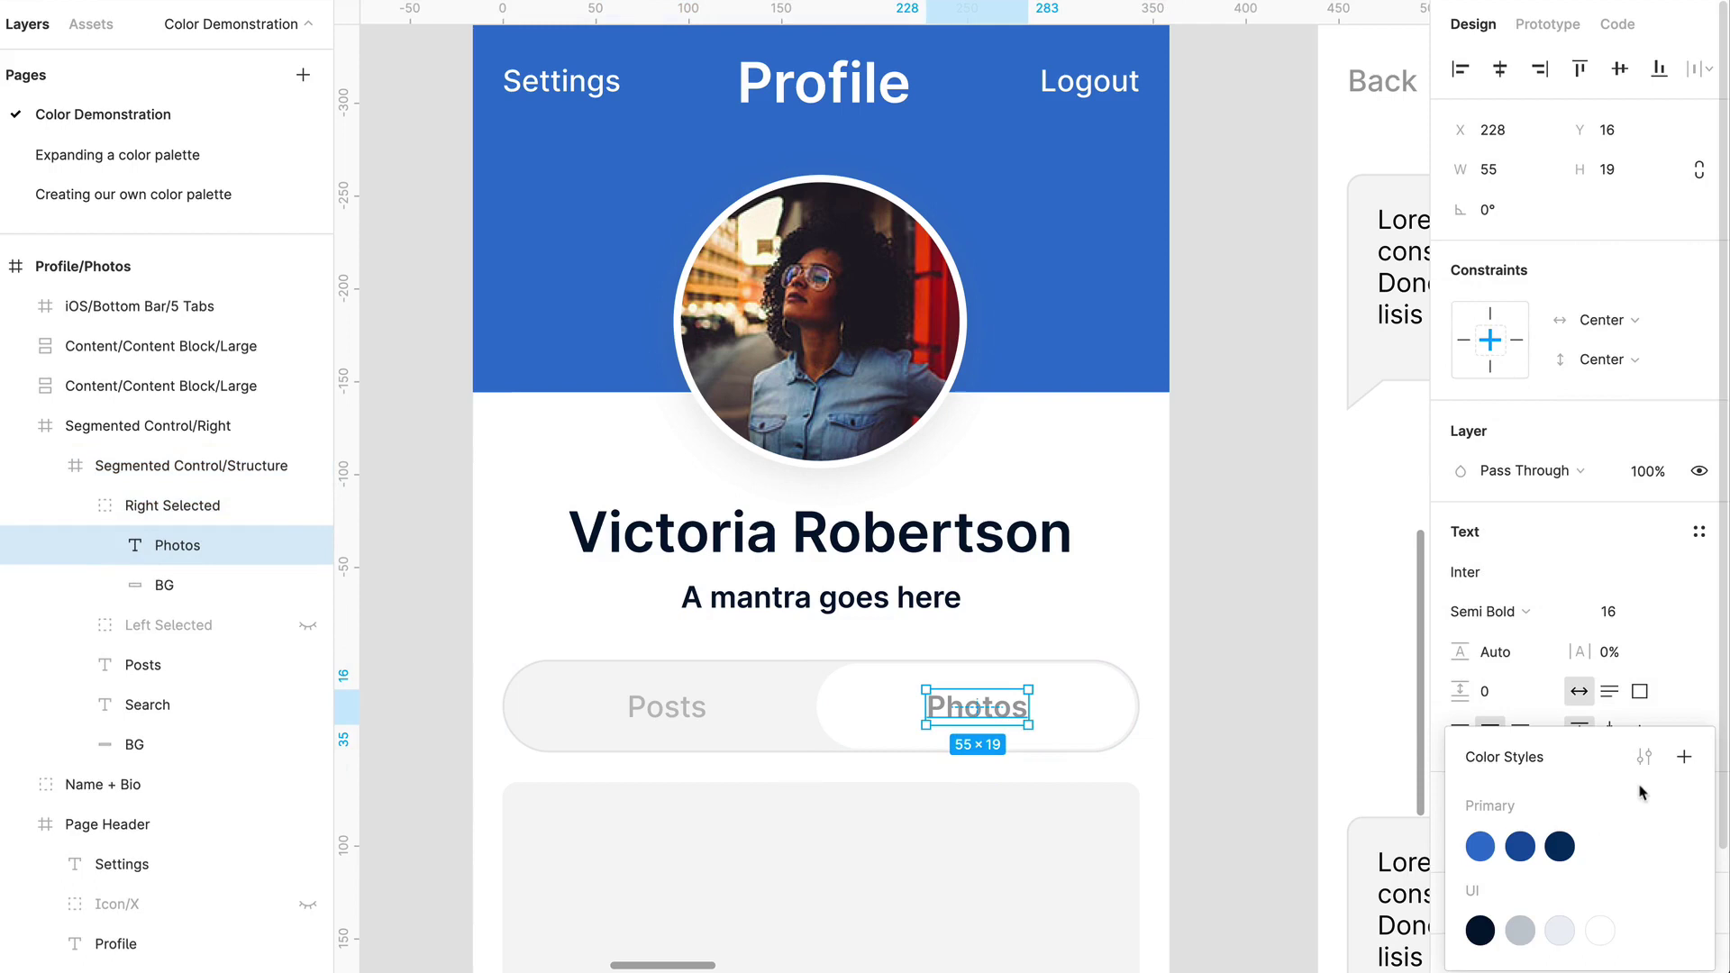
pyautogui.click(1520, 847)
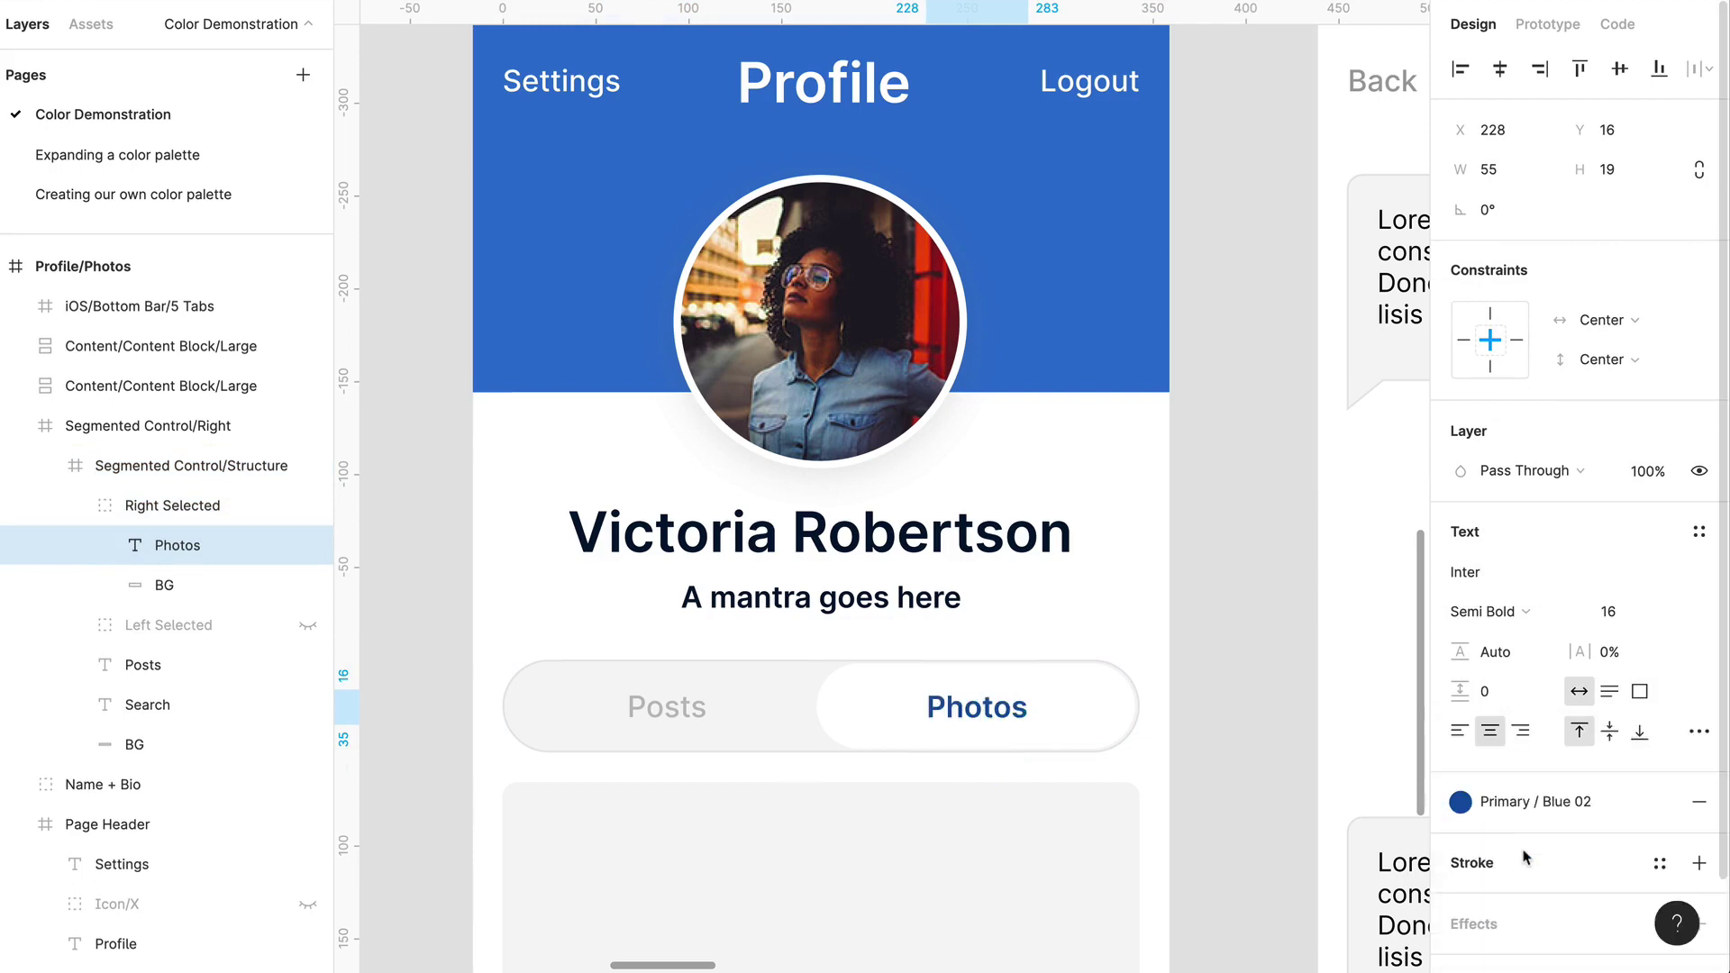
# Step: Give the toggle background's fill UI / Gray 03 and its outline a UI gray style
pyautogui.click(764, 746)
pyautogui.click(763, 746)
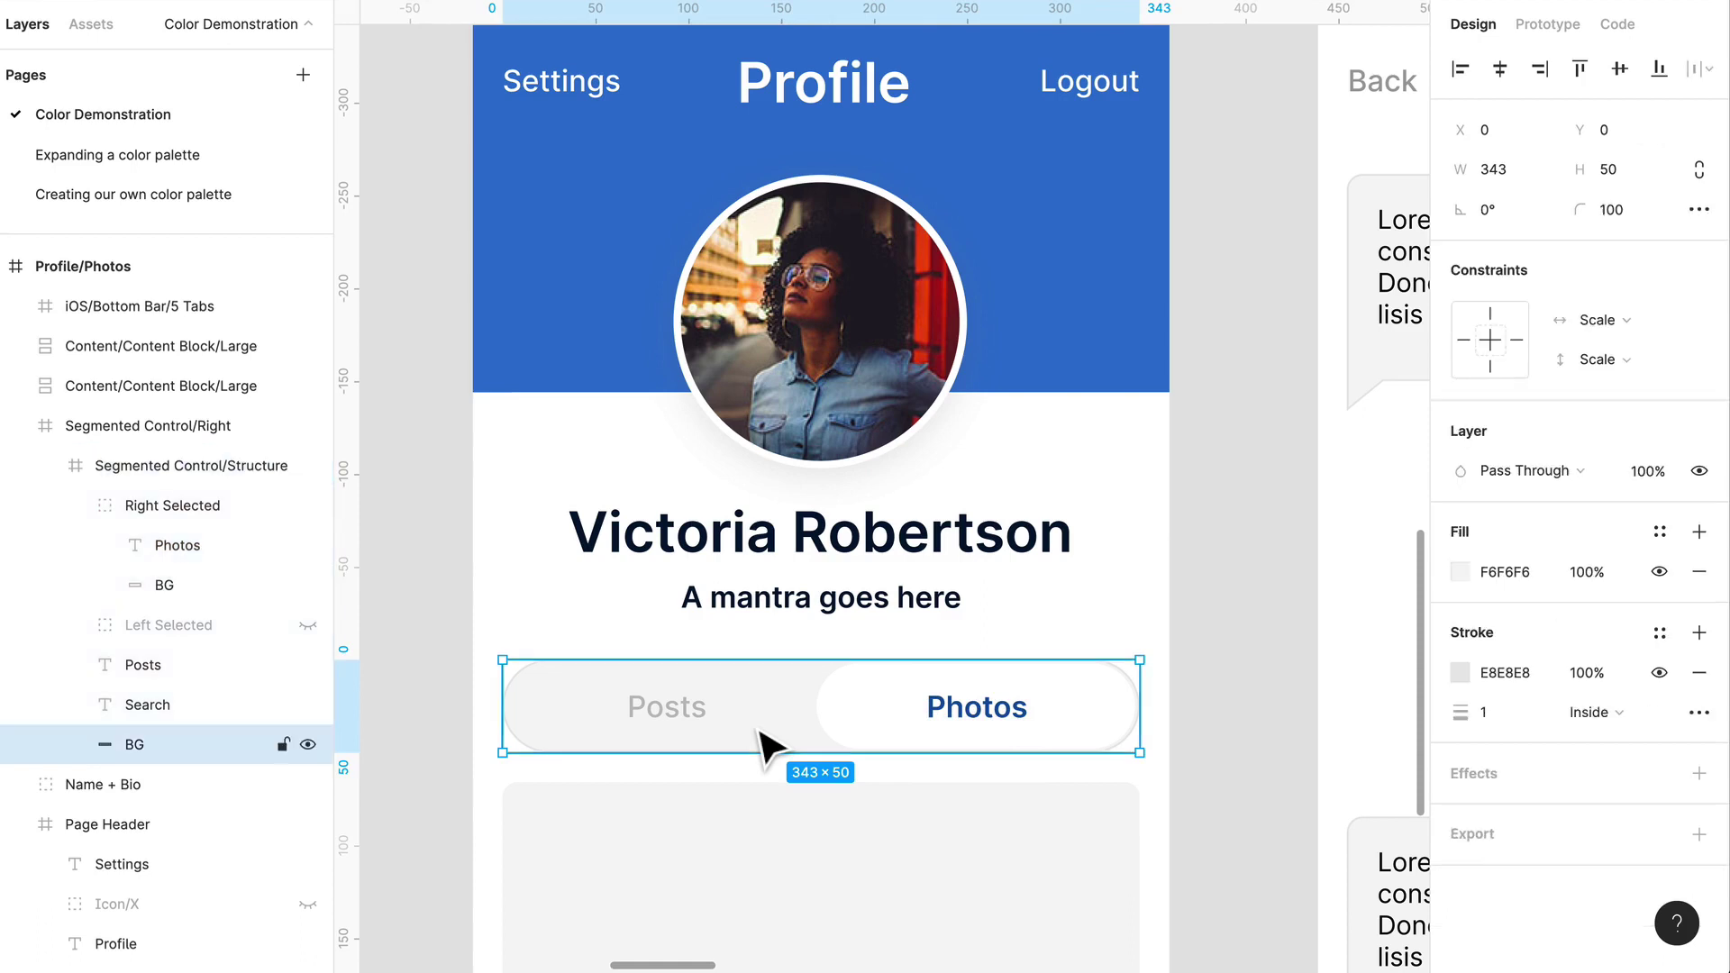
pyautogui.click(1659, 633)
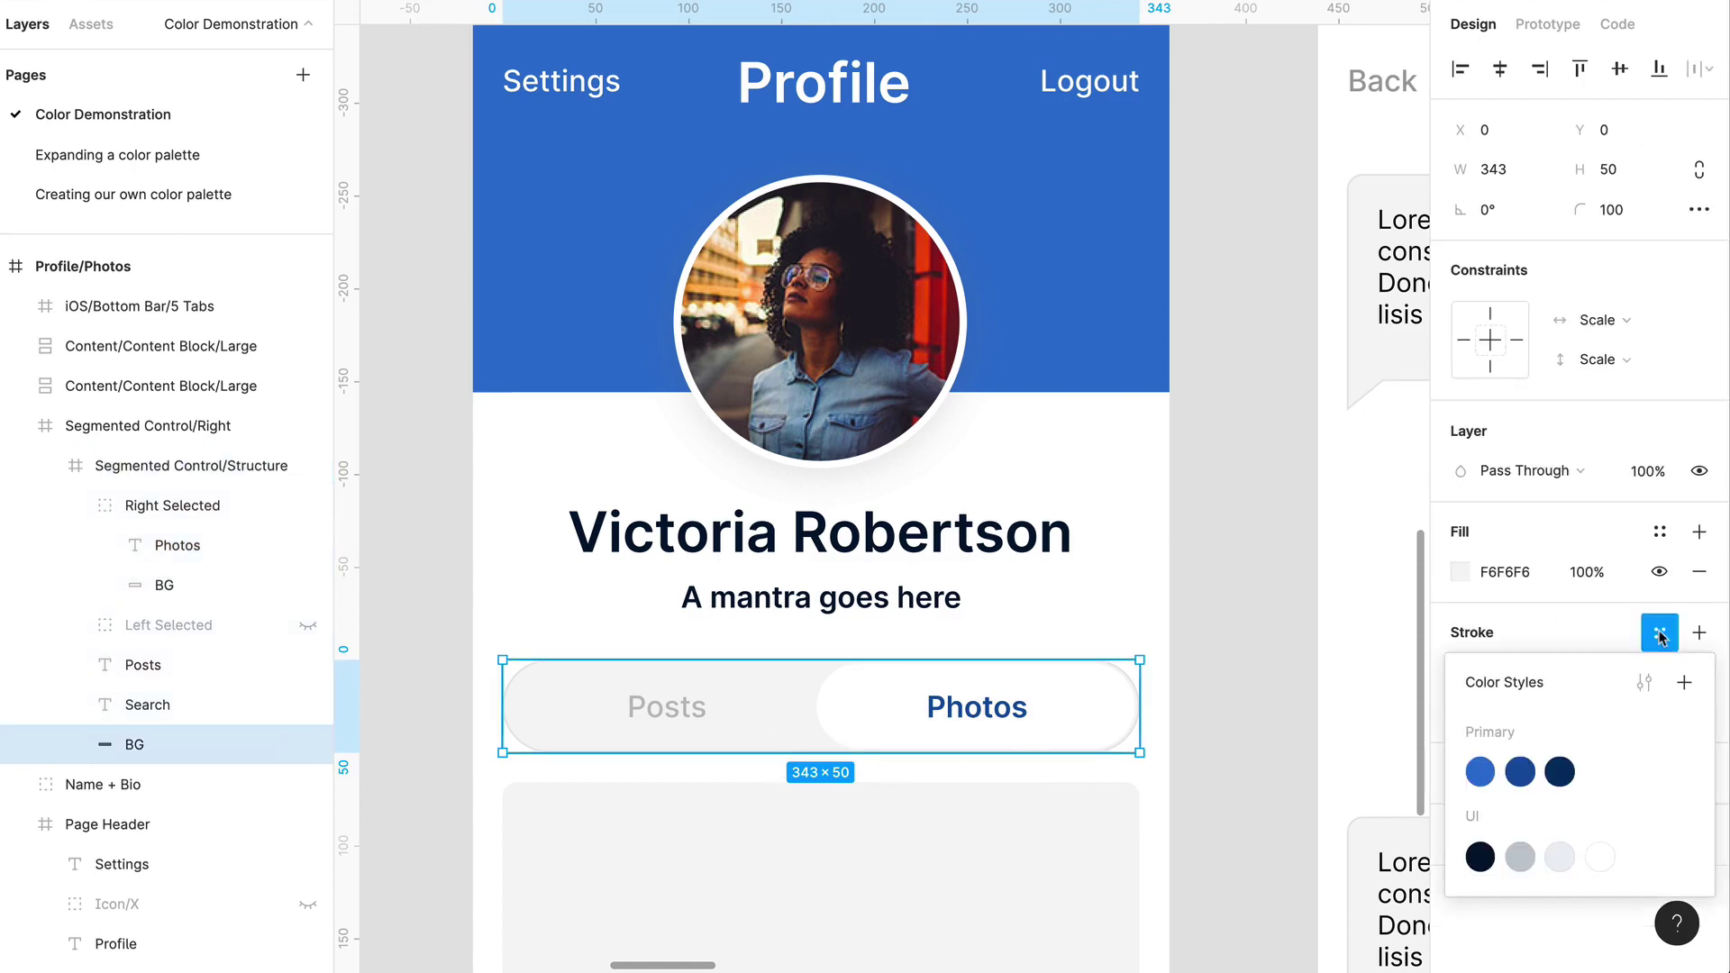
pyautogui.click(1560, 855)
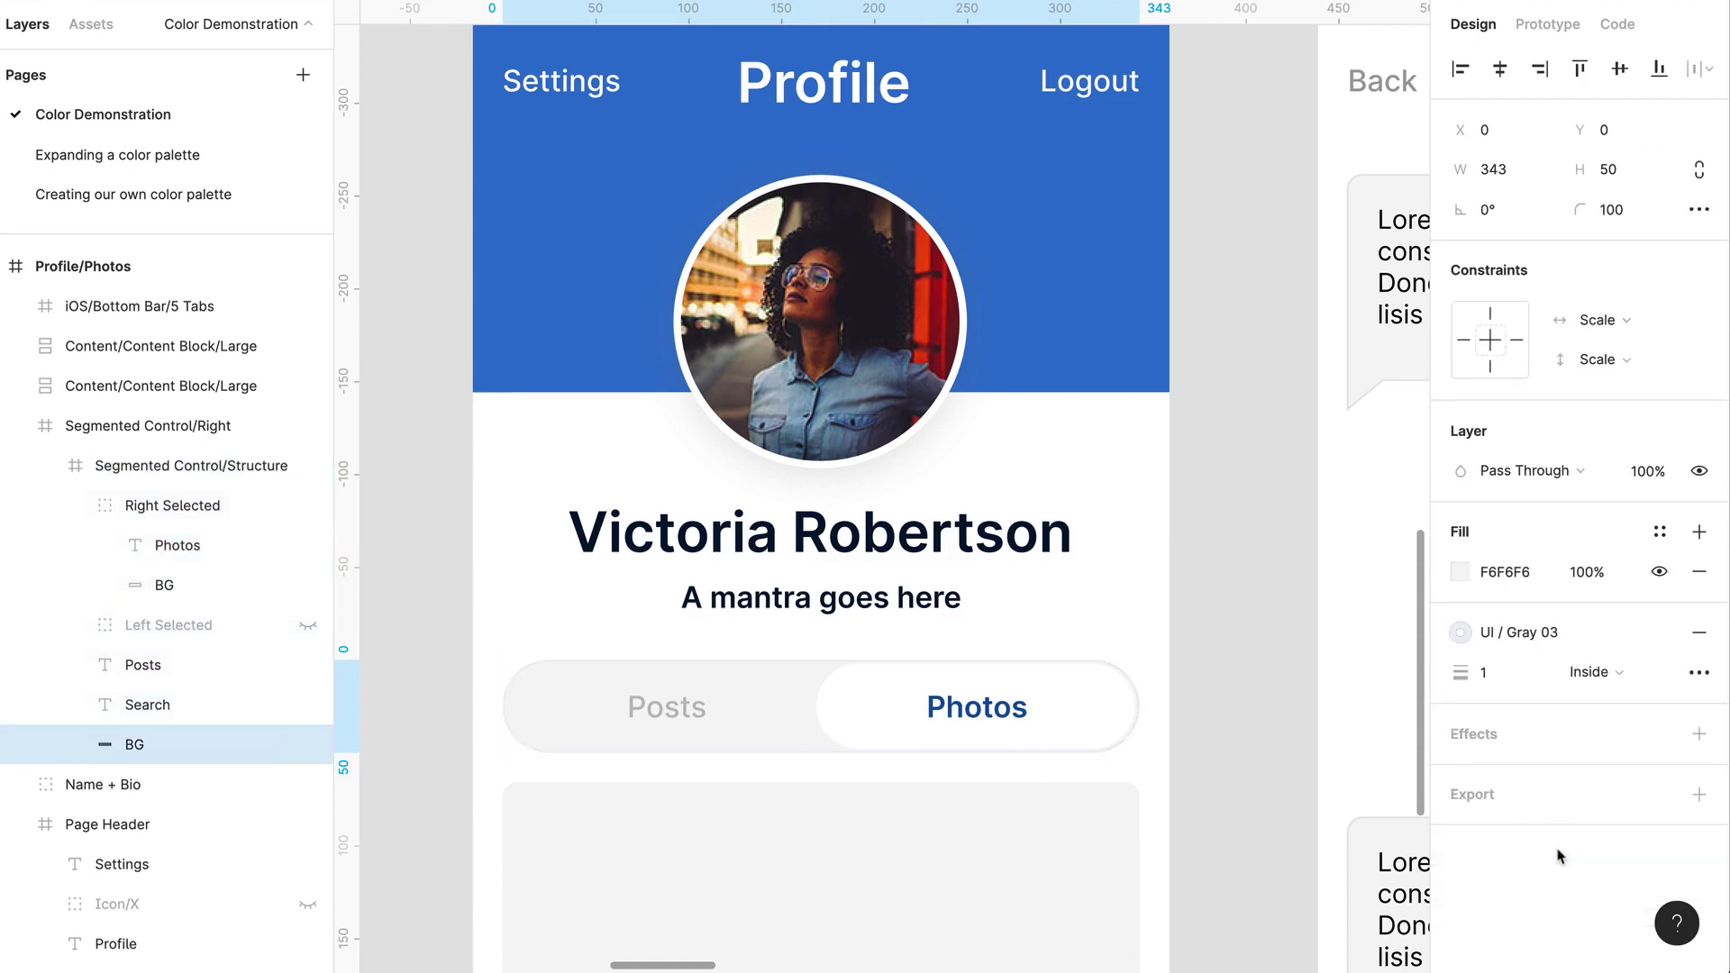
pyautogui.scroll(5, 780, 691)
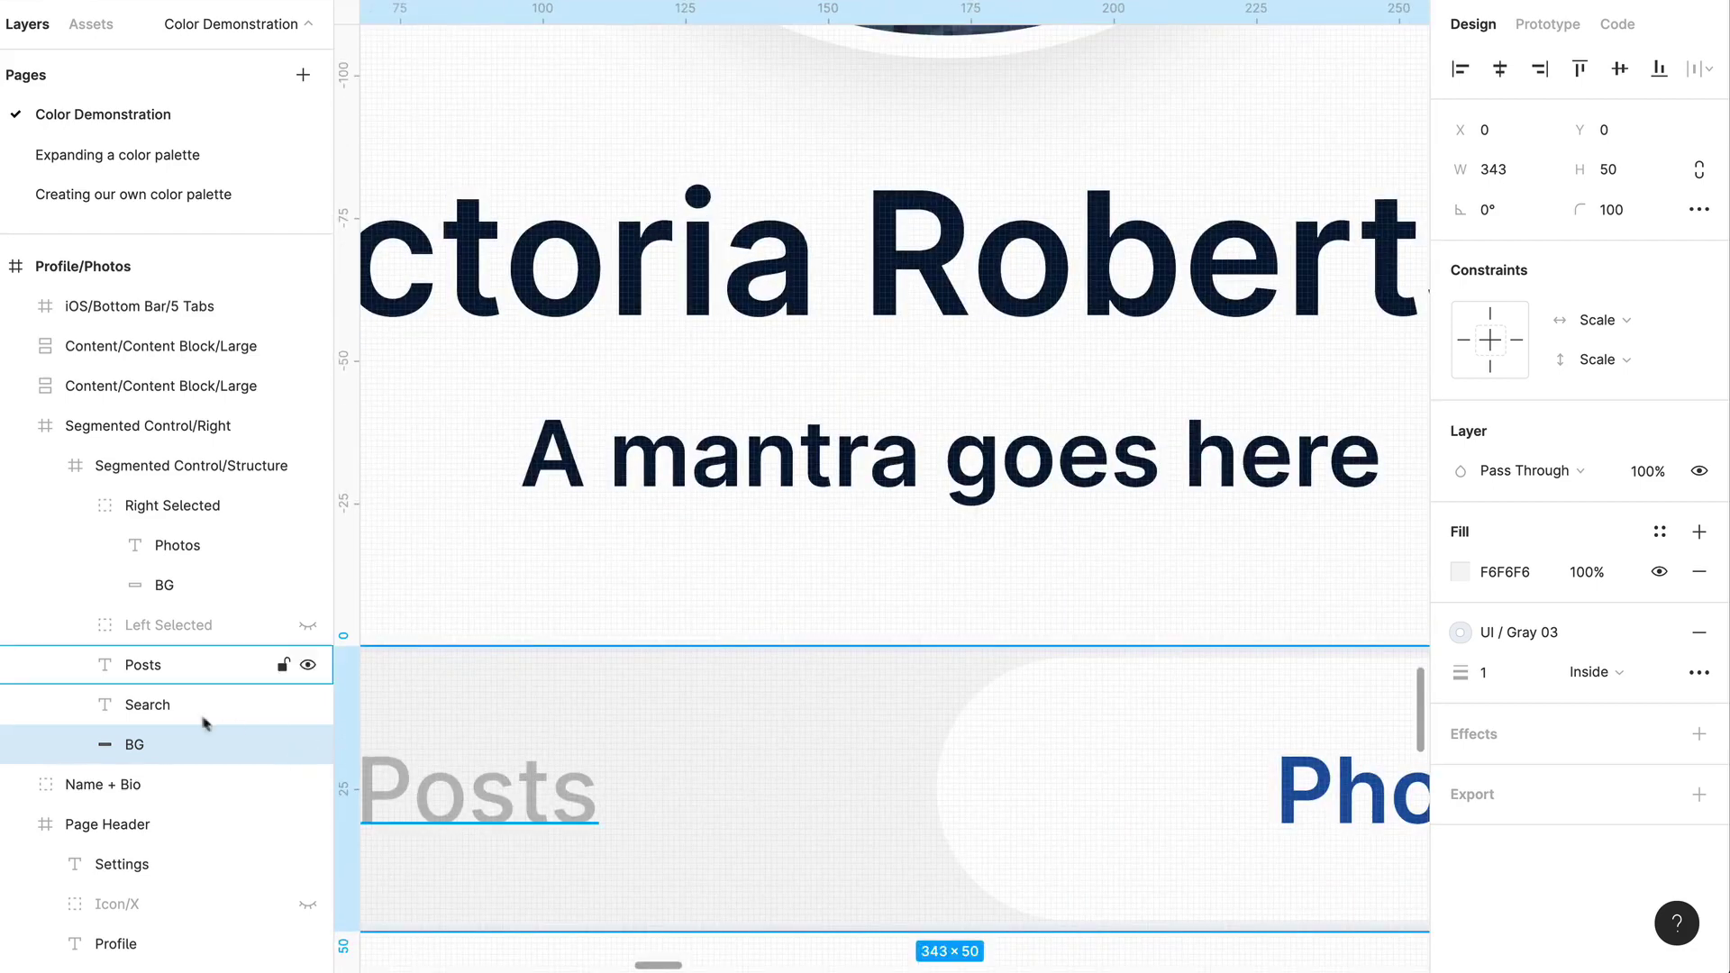
pyautogui.moveTo(826, 817); pyautogui.dragTo(765, 863)
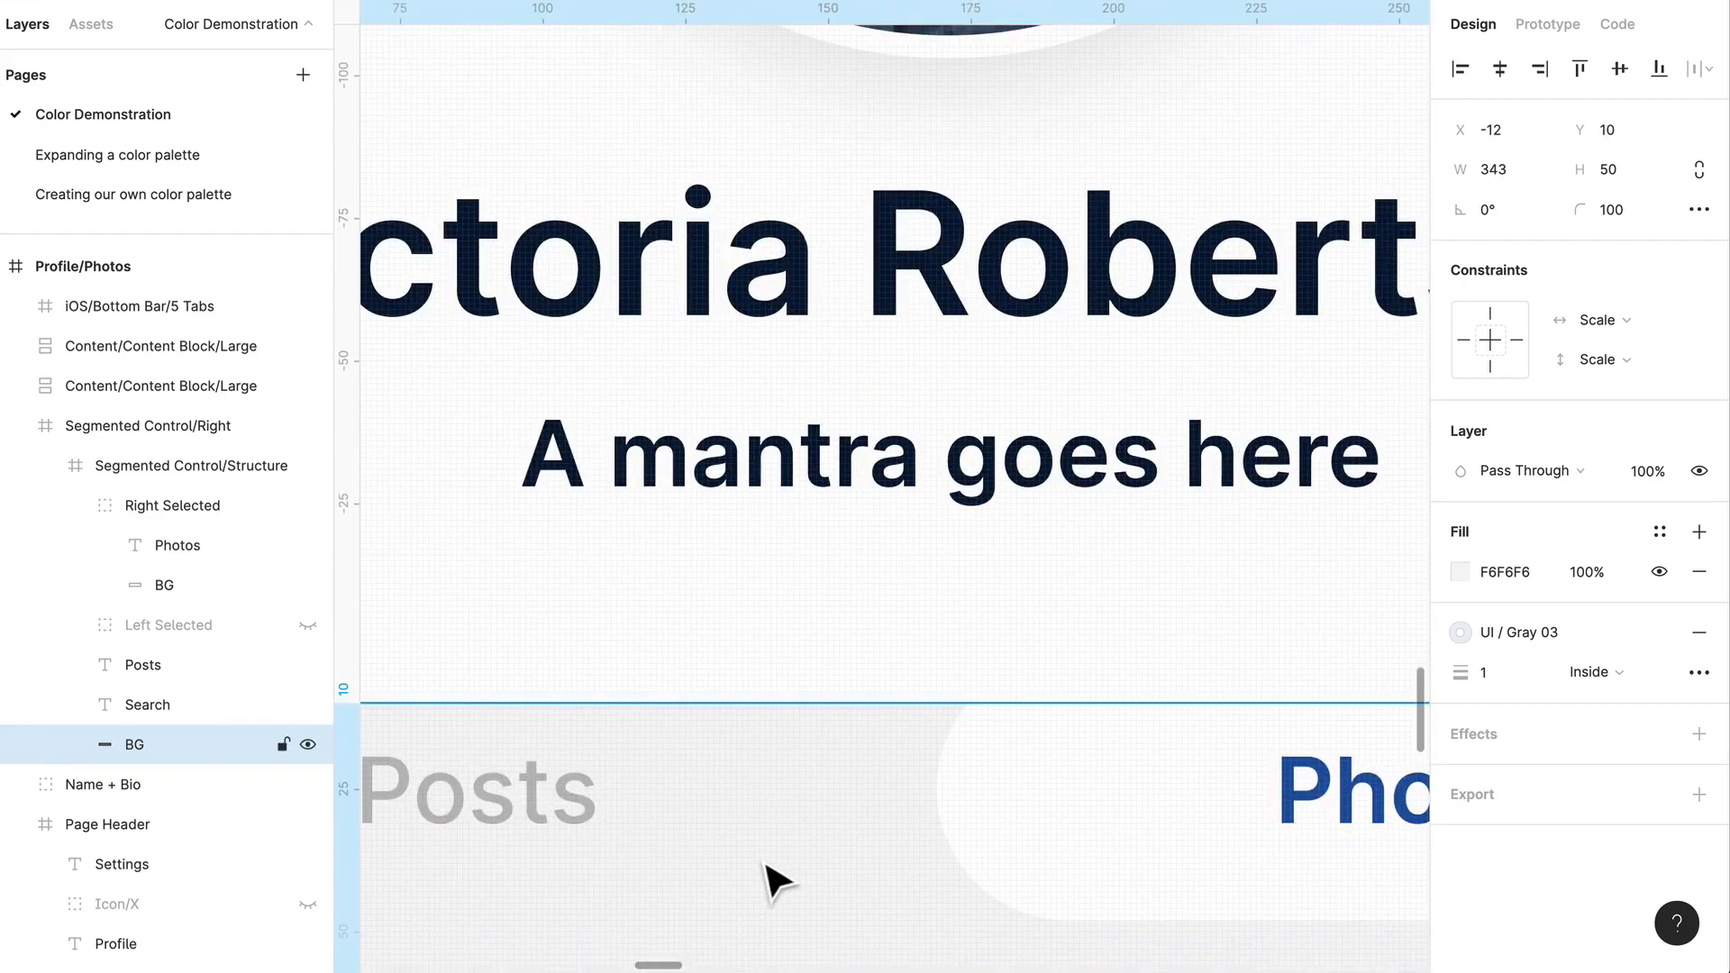
pyautogui.hotkey('ctrl', 'z')
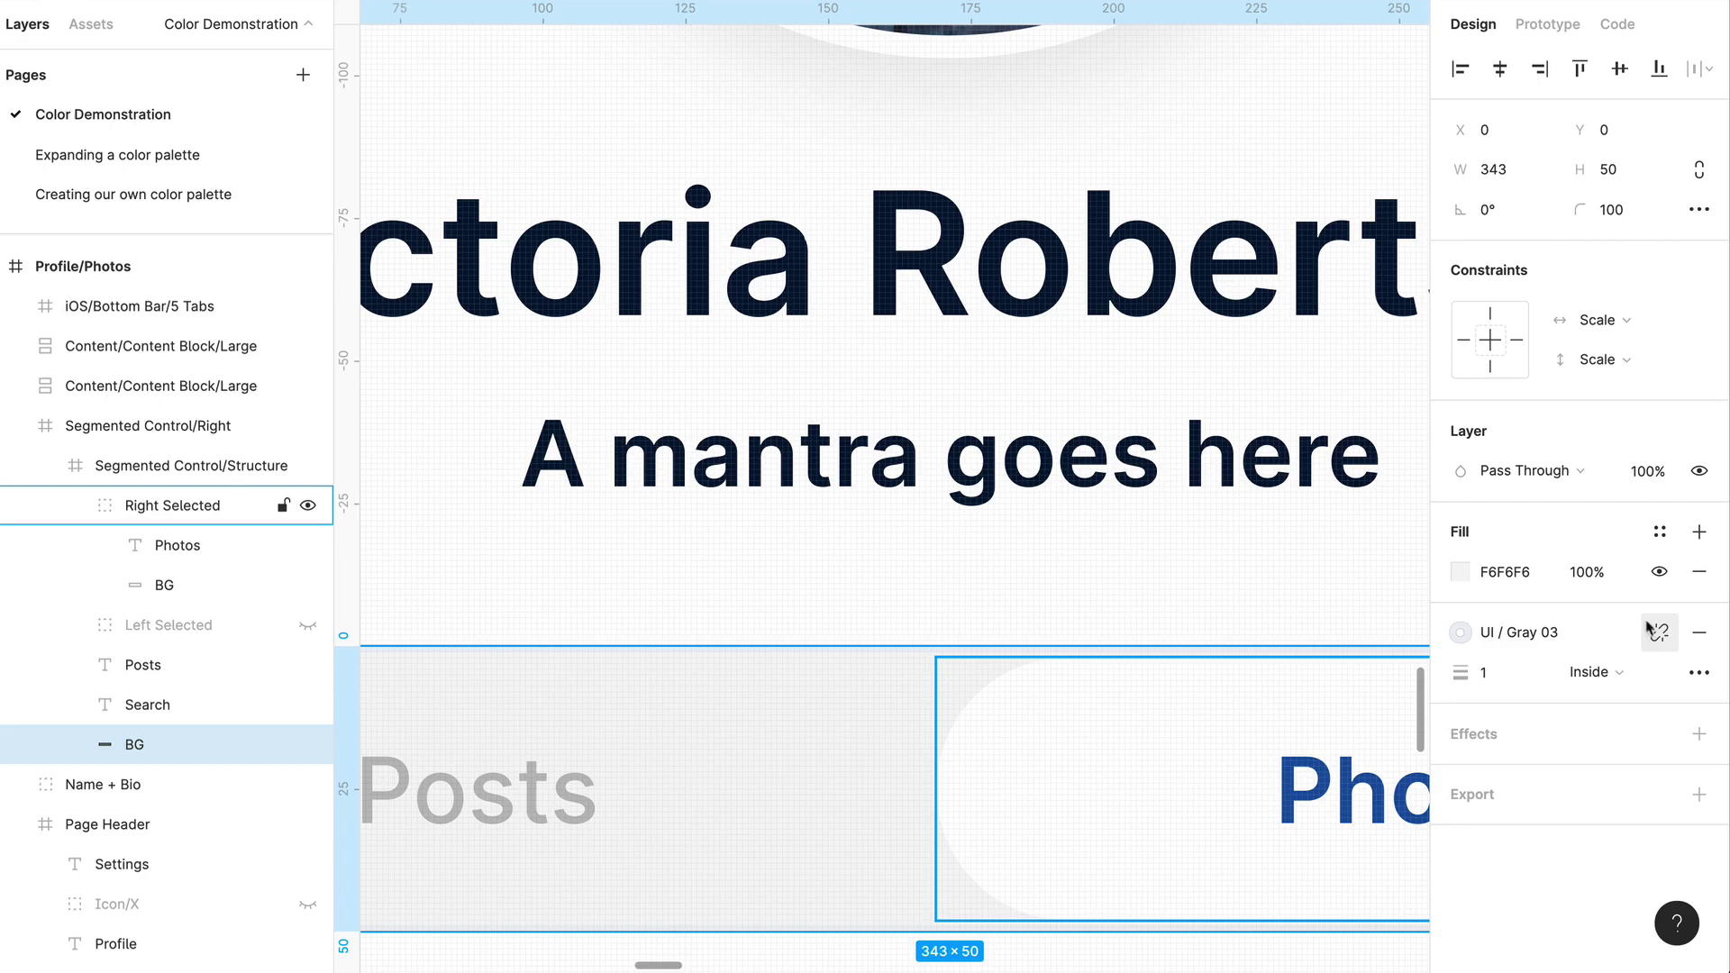
pyautogui.click(1660, 528)
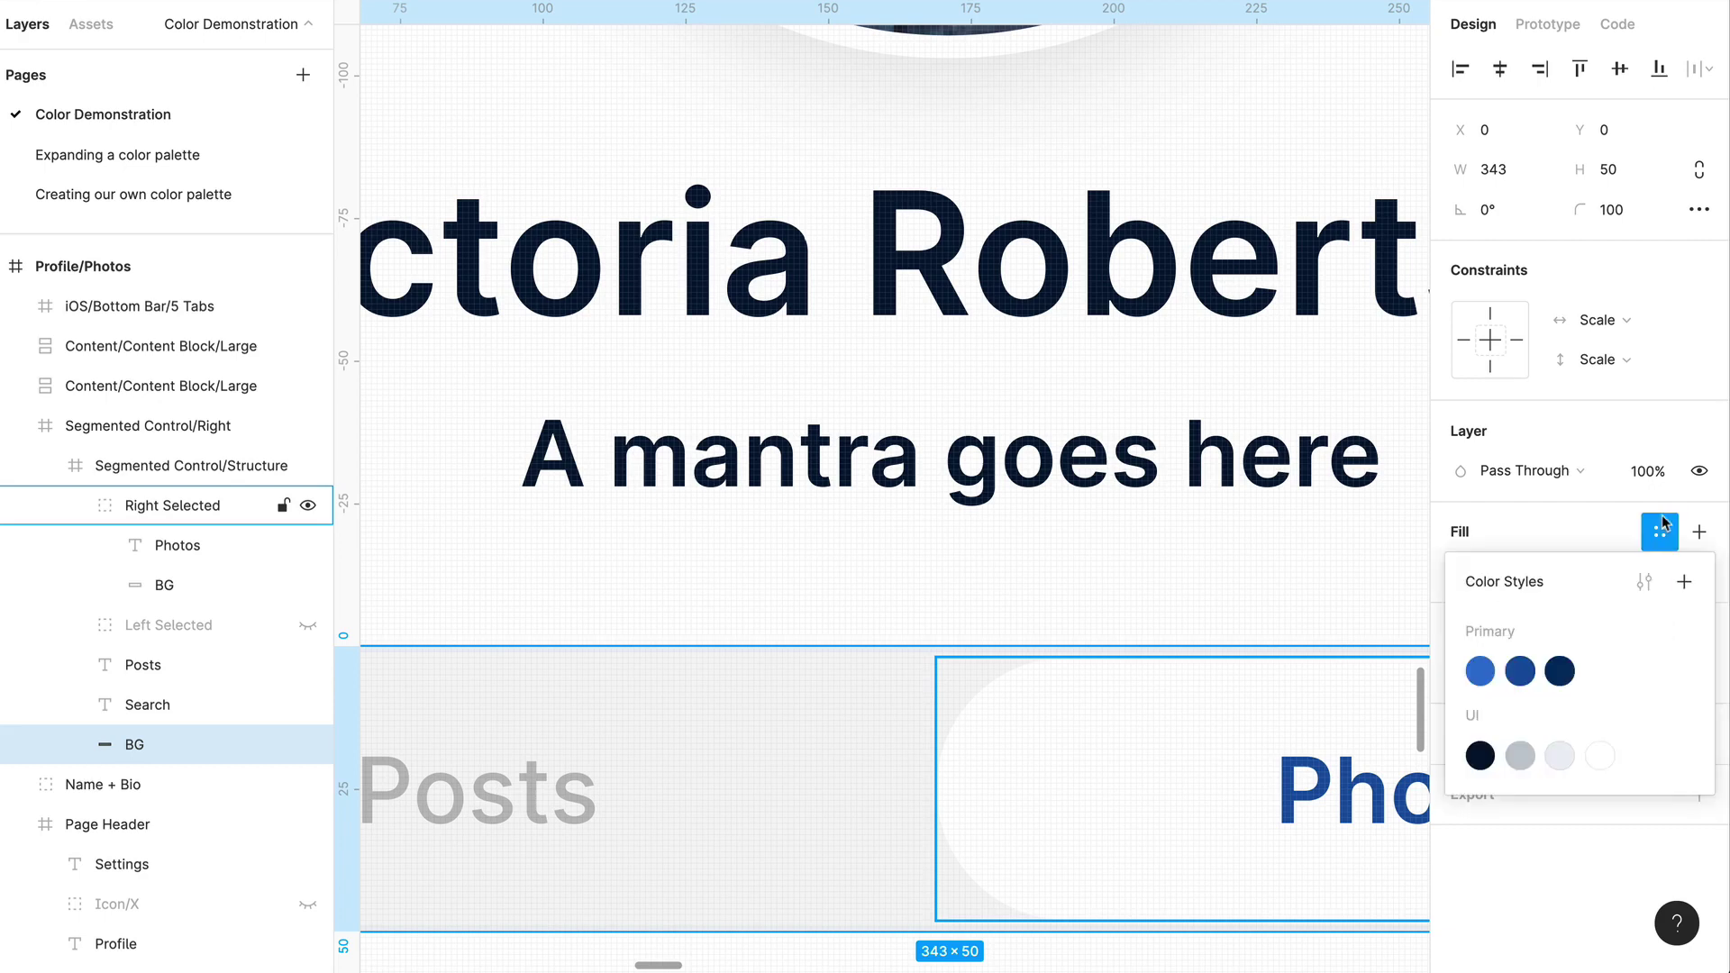
pyautogui.click(1559, 757)
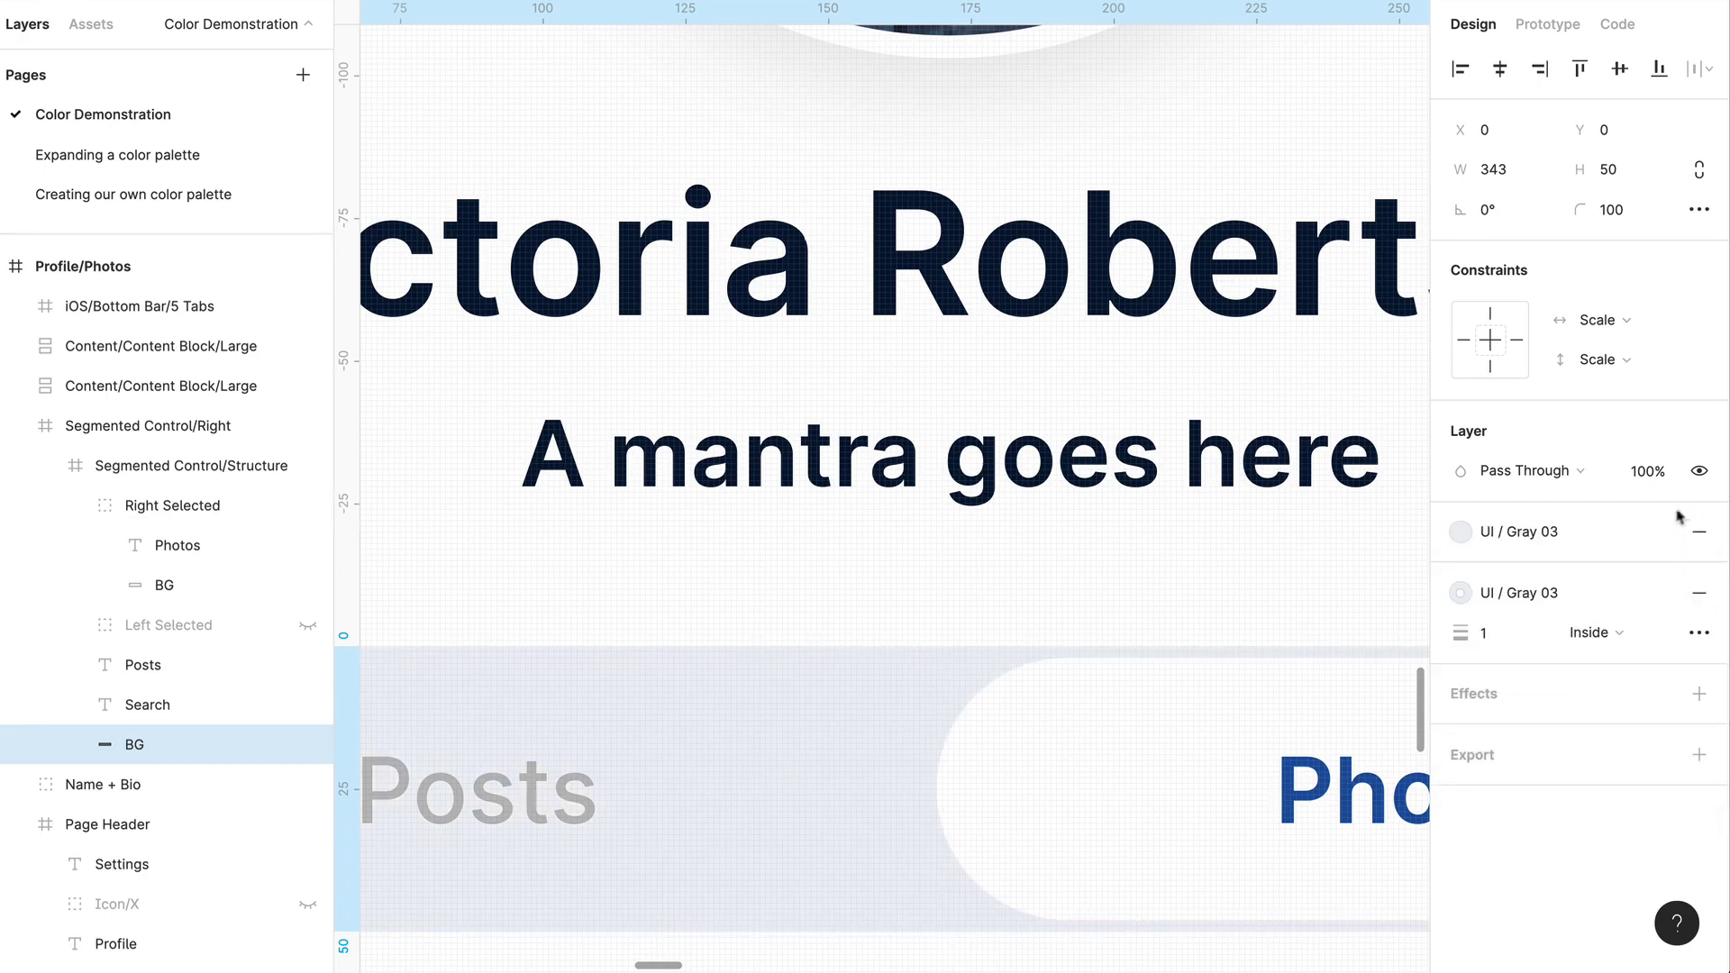
pyautogui.click(1602, 599)
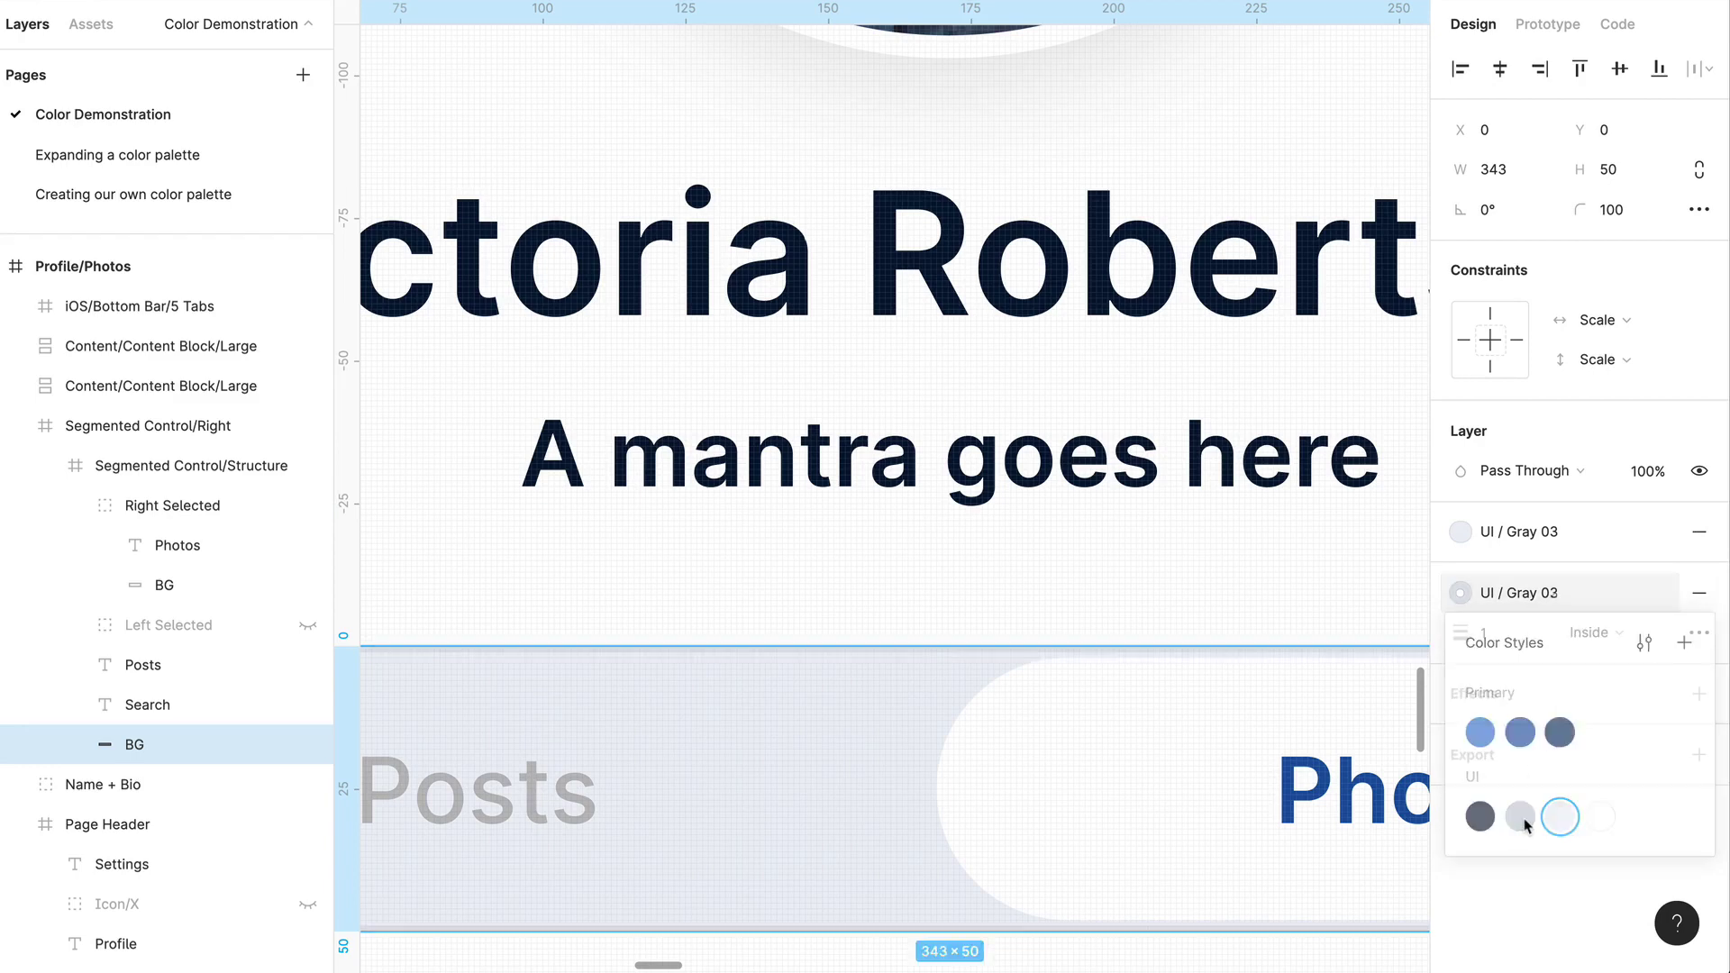
pyautogui.click(1524, 820)
# Step: Color the toggle's Posts label with UI / Gray 02
pyautogui.click(536, 820)
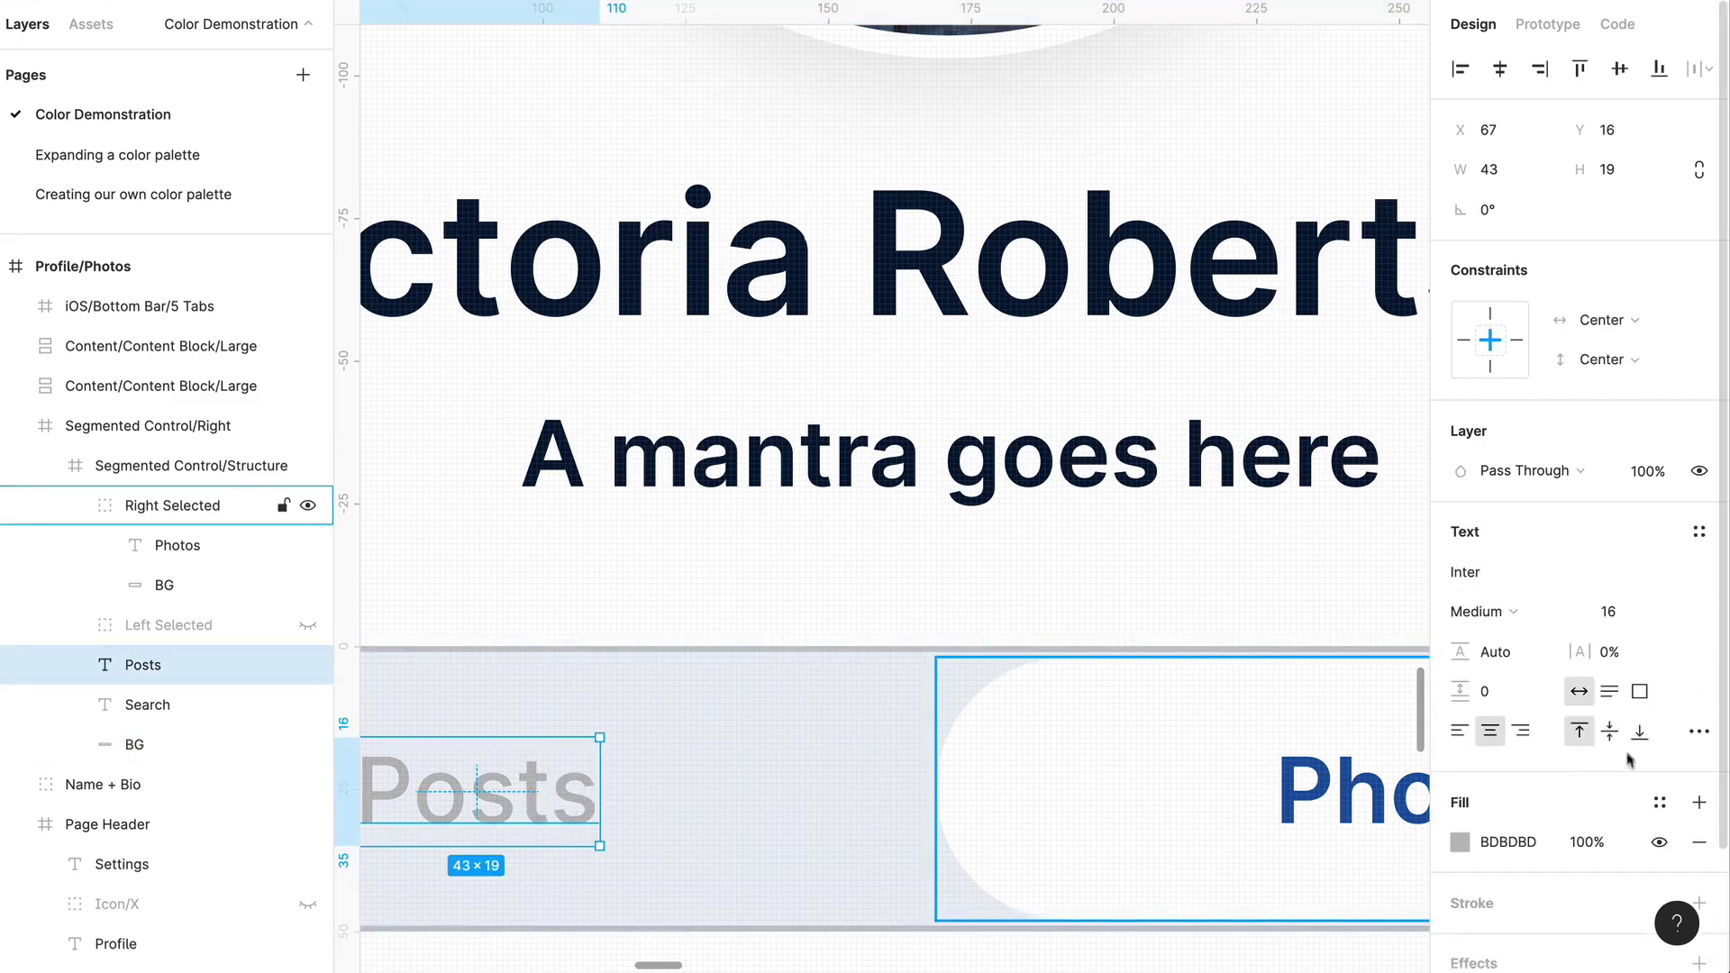
pyautogui.click(1660, 804)
pyautogui.click(1519, 930)
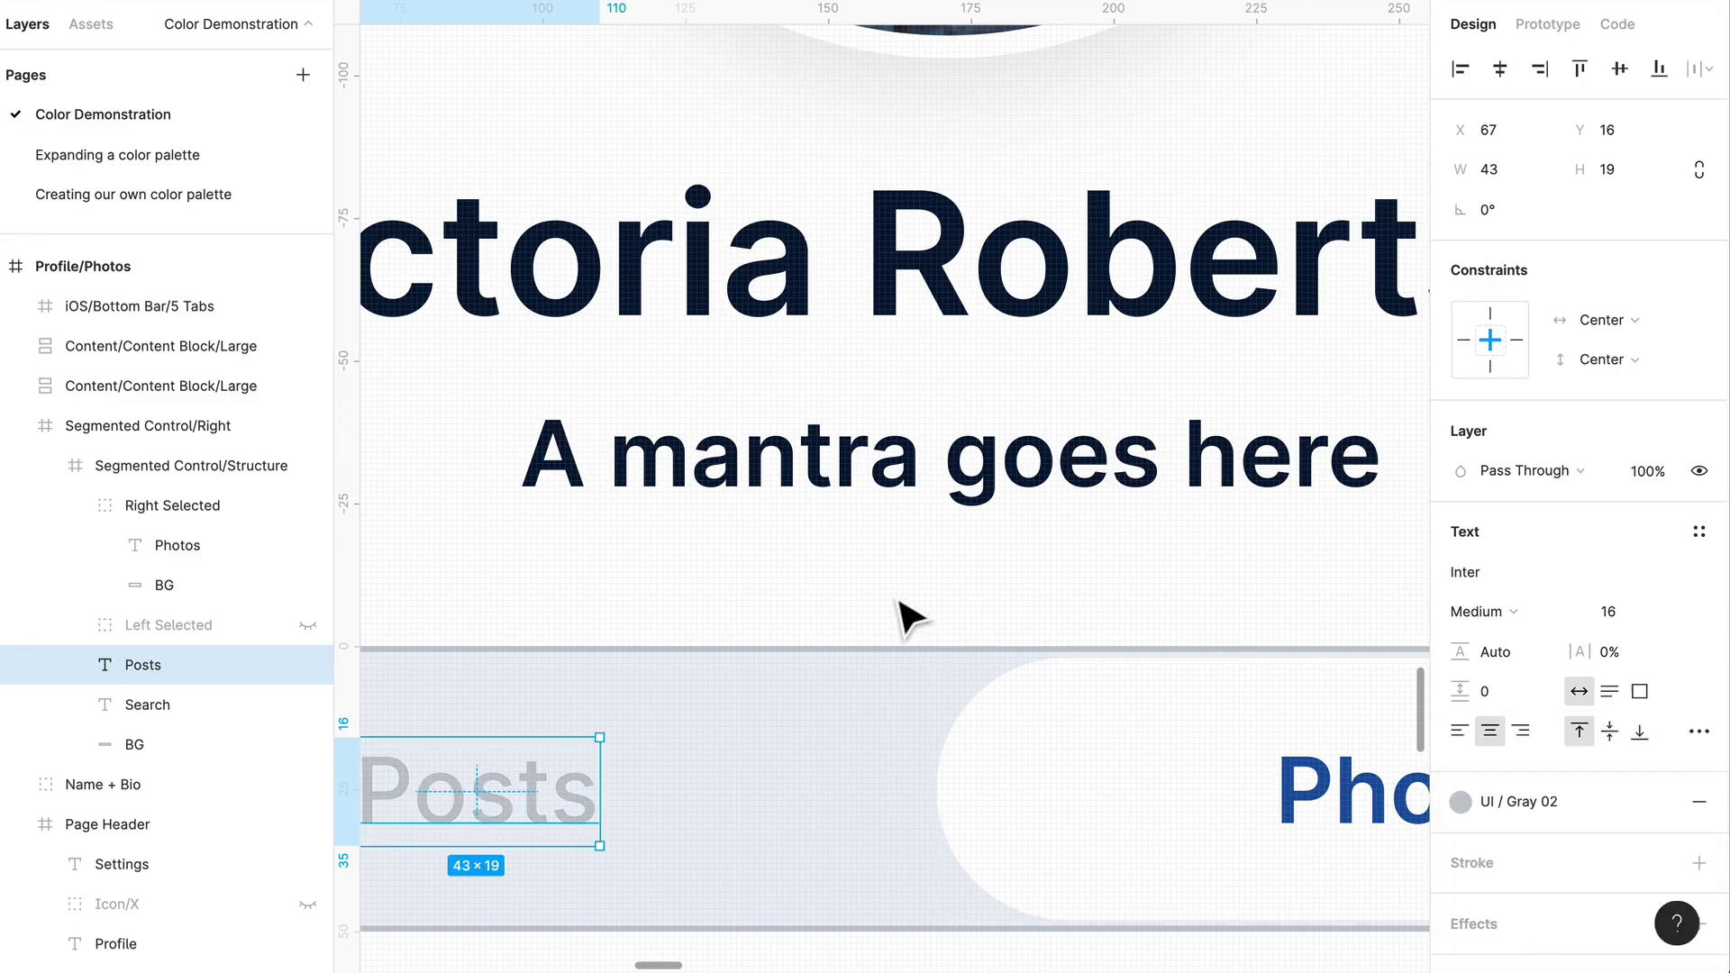
pyautogui.click(906, 608)
pyautogui.scroll(-5, 910, 606)
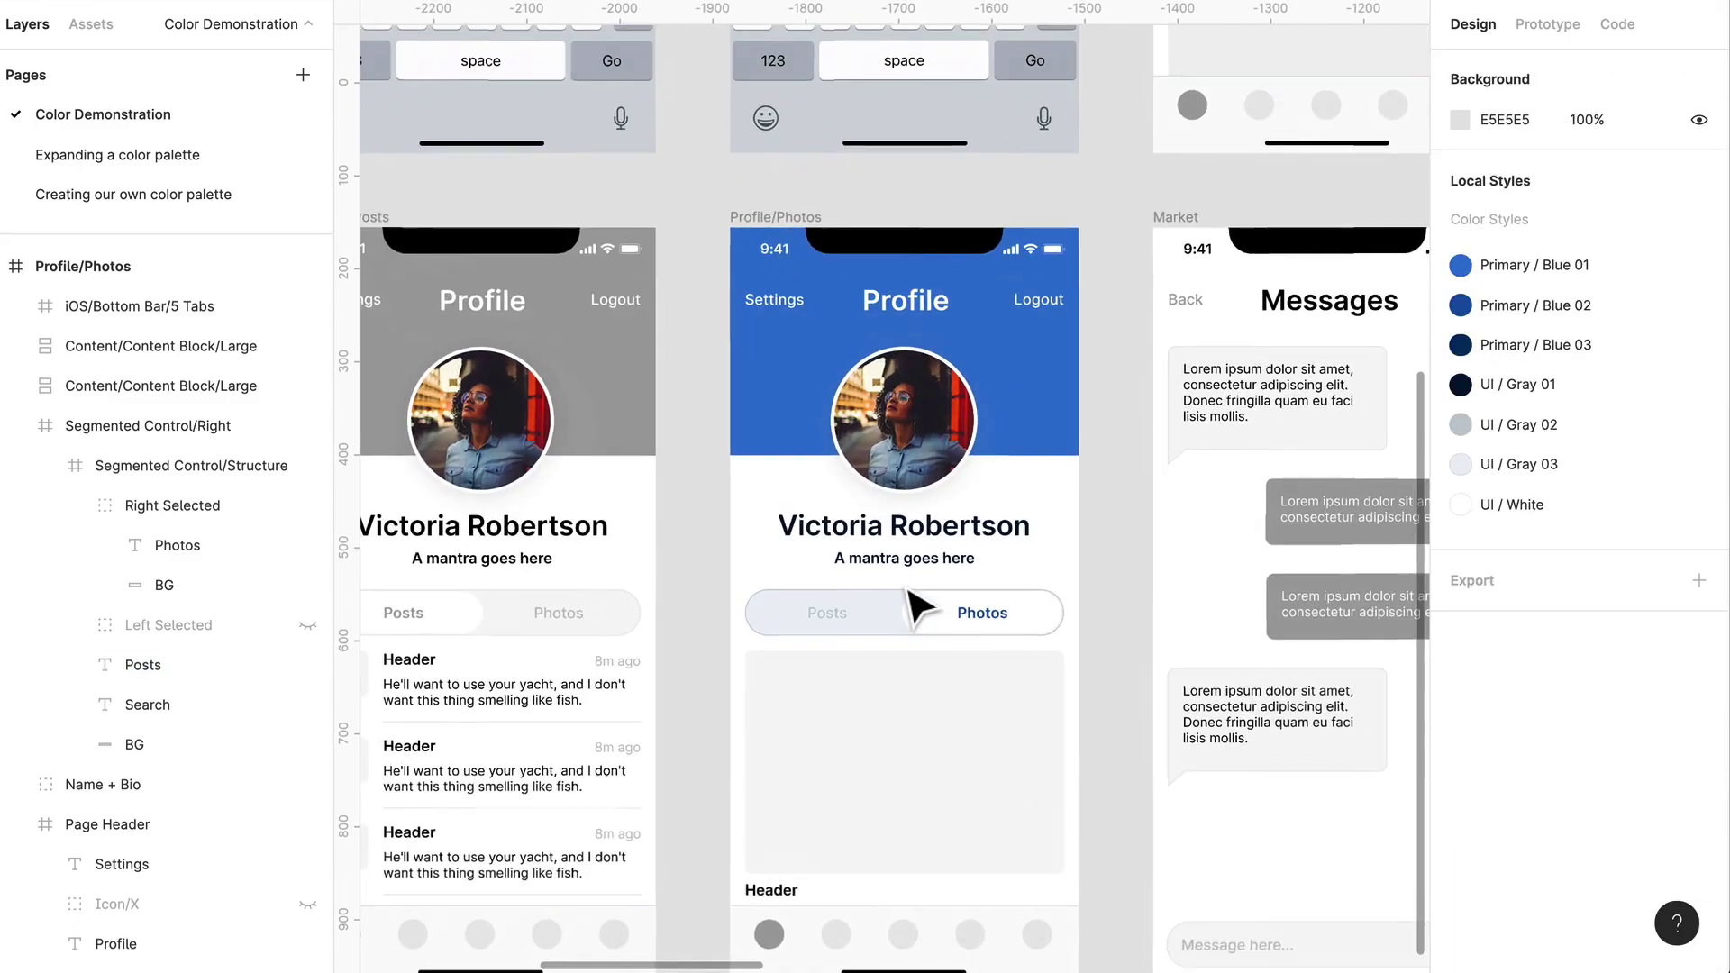
# Step: Give the Profile/Photos screen's large empty content block the UI / Gray 03 fill style
pyautogui.scroll(-4, 919, 630)
pyautogui.doubleClick(946, 617)
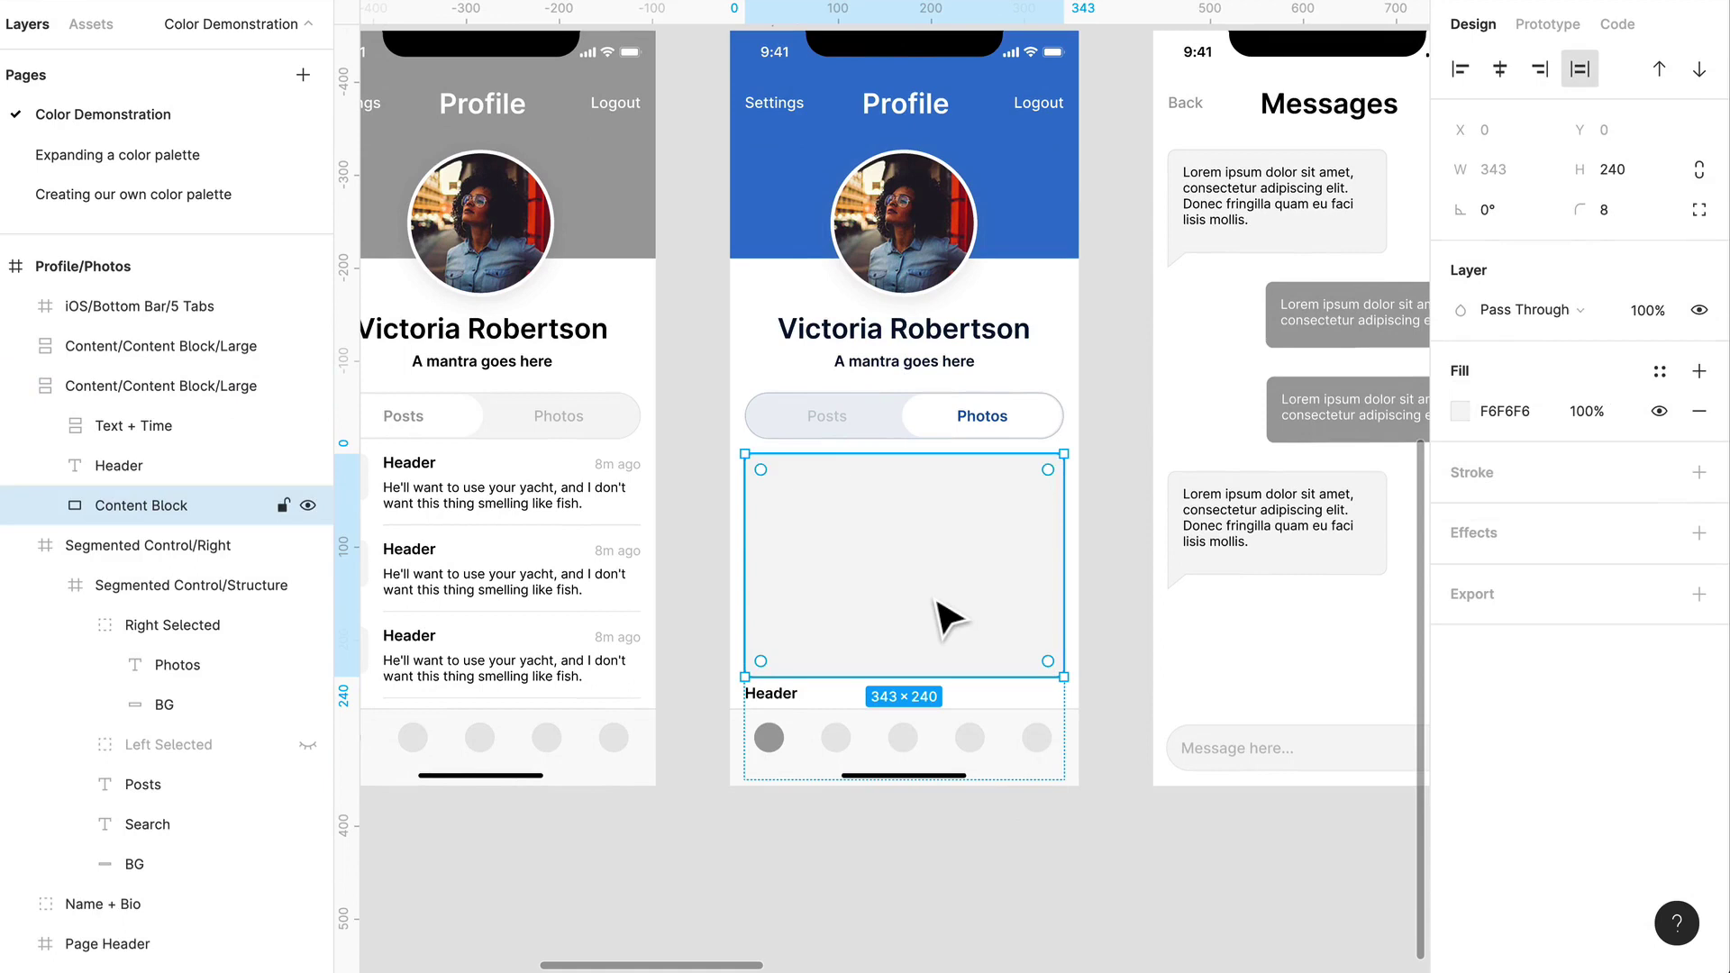
pyautogui.click(1659, 371)
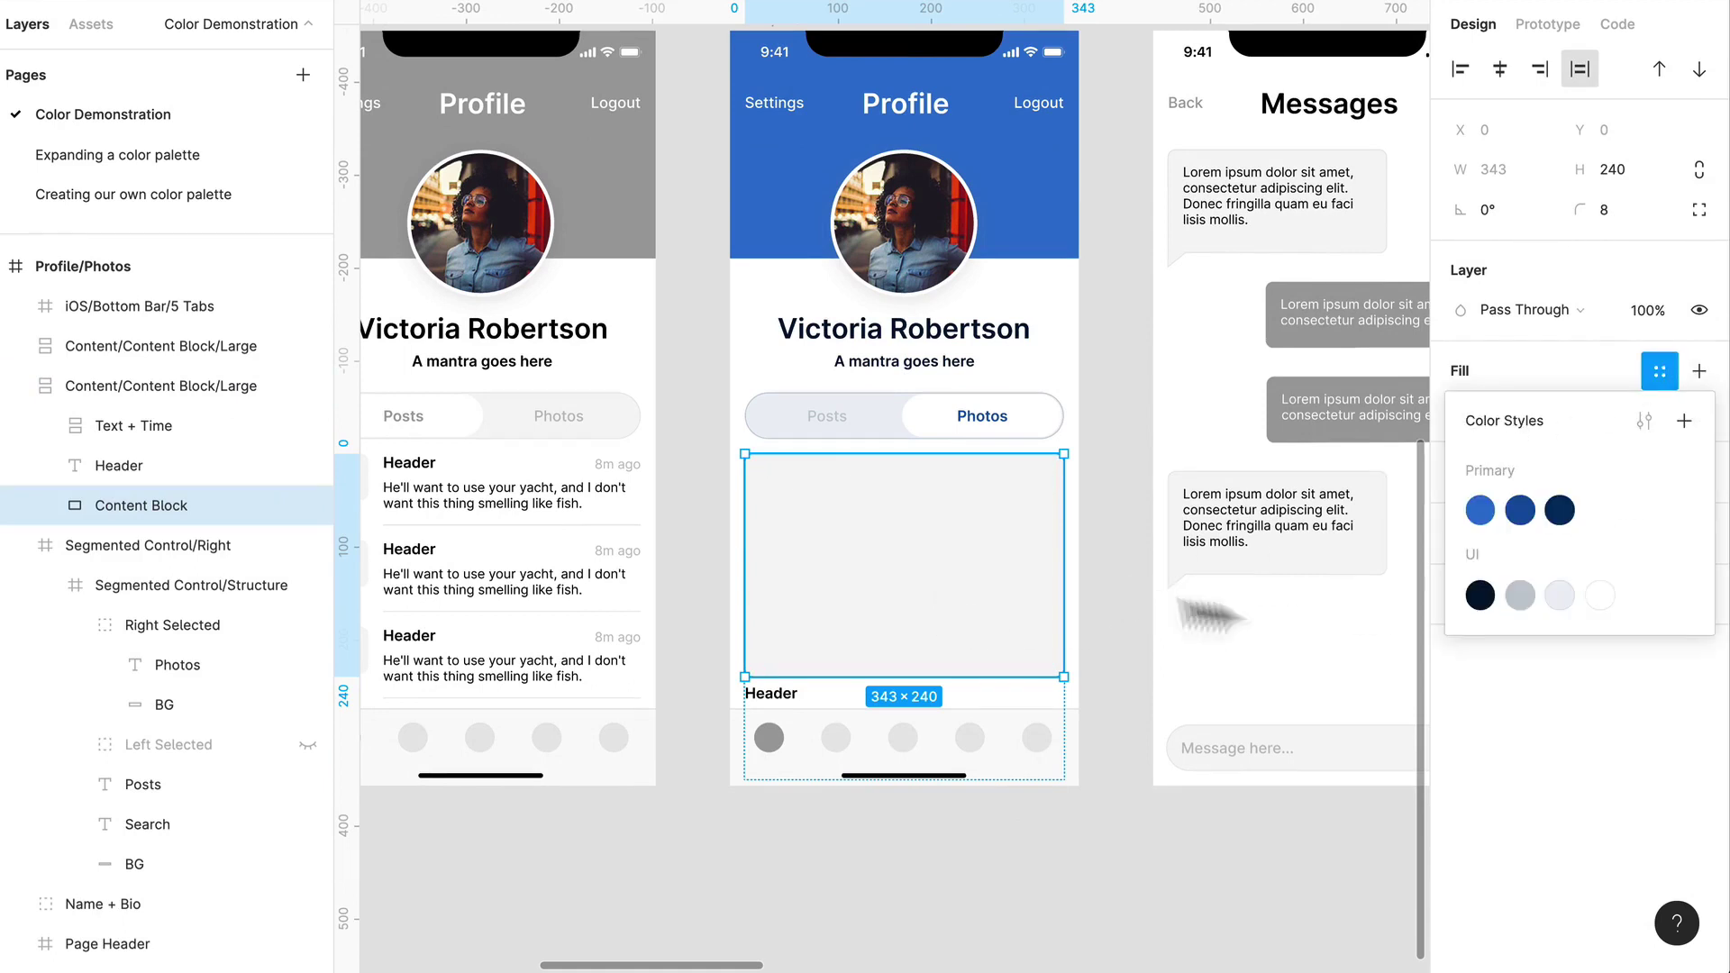
pyautogui.click(1561, 596)
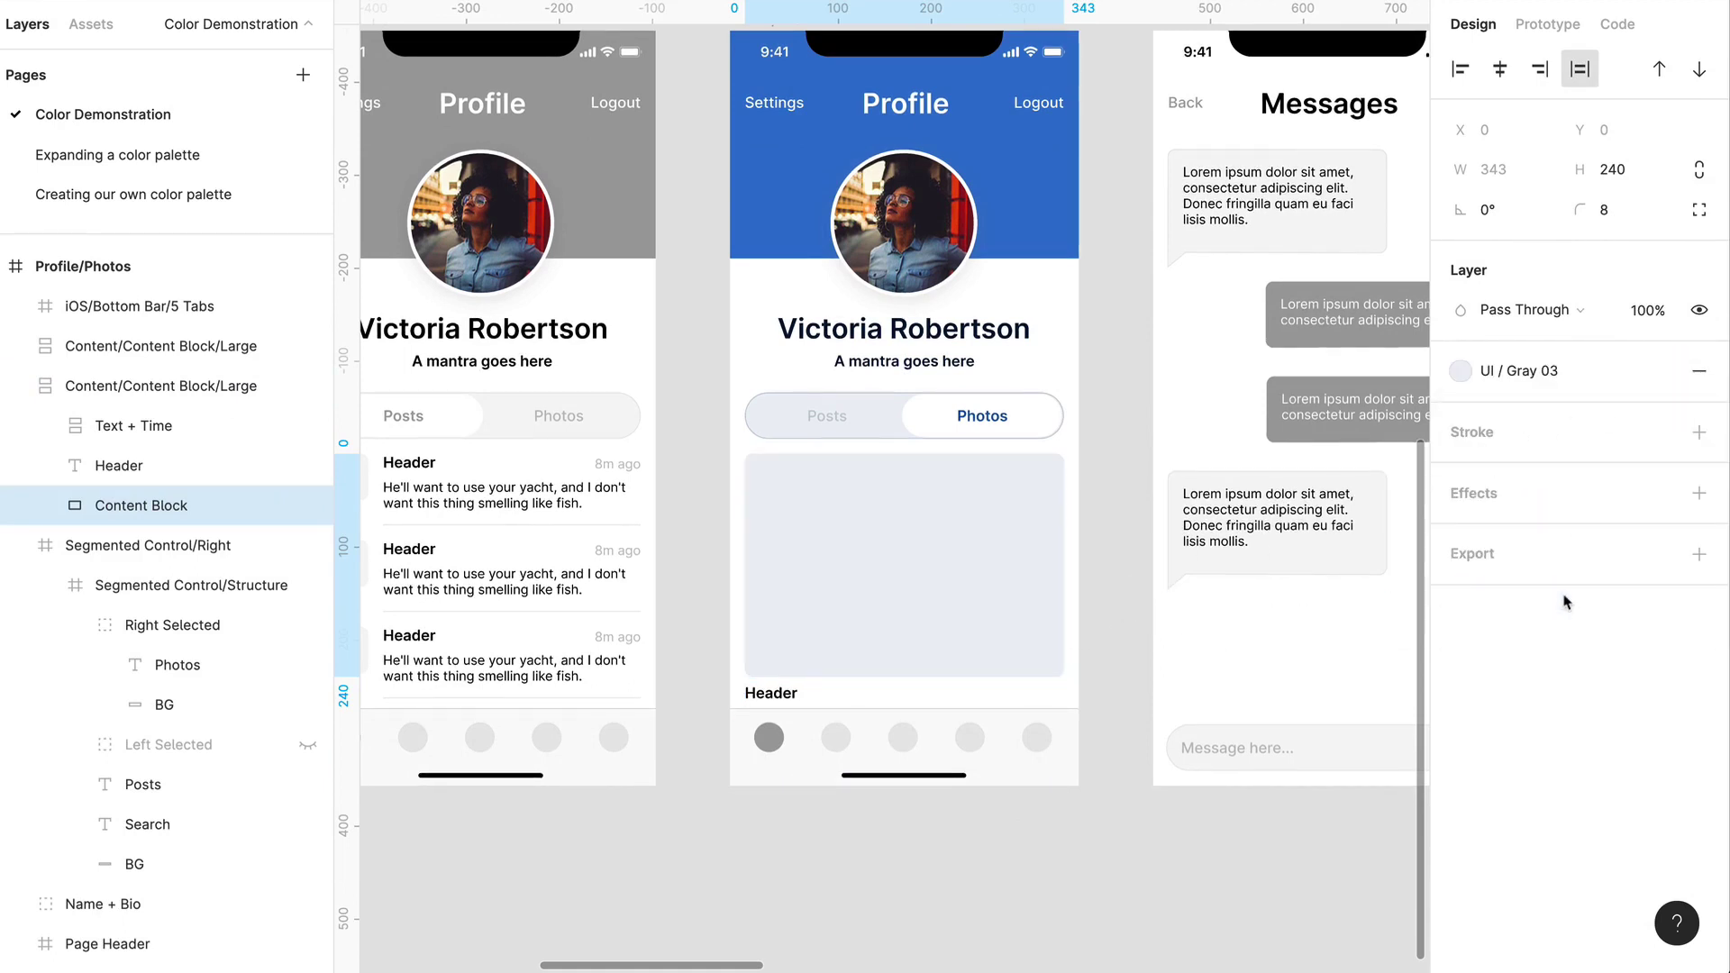
pyautogui.press('Escape')
pyautogui.scroll(3, 1171, 518)
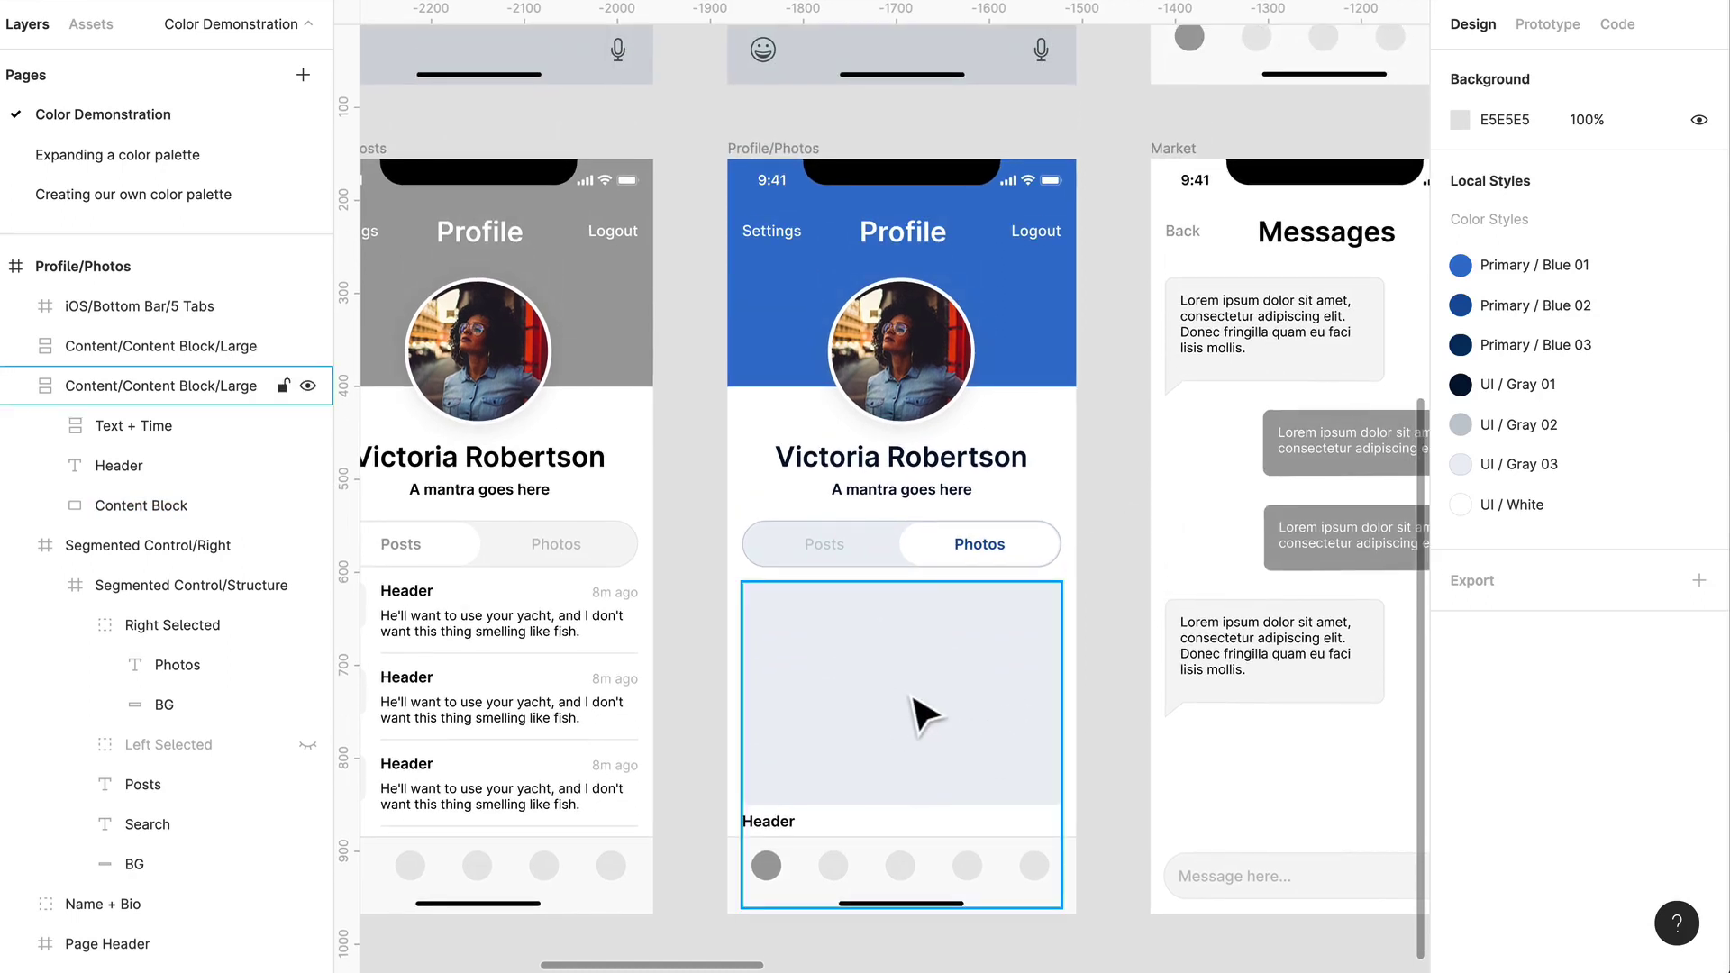
# Step: Widen the Monochromatic Color Scheme frame to the right and shift the white circle further right
pyautogui.scroll(10, 919, 712)
pyautogui.hscroll(-10, 919, 711)
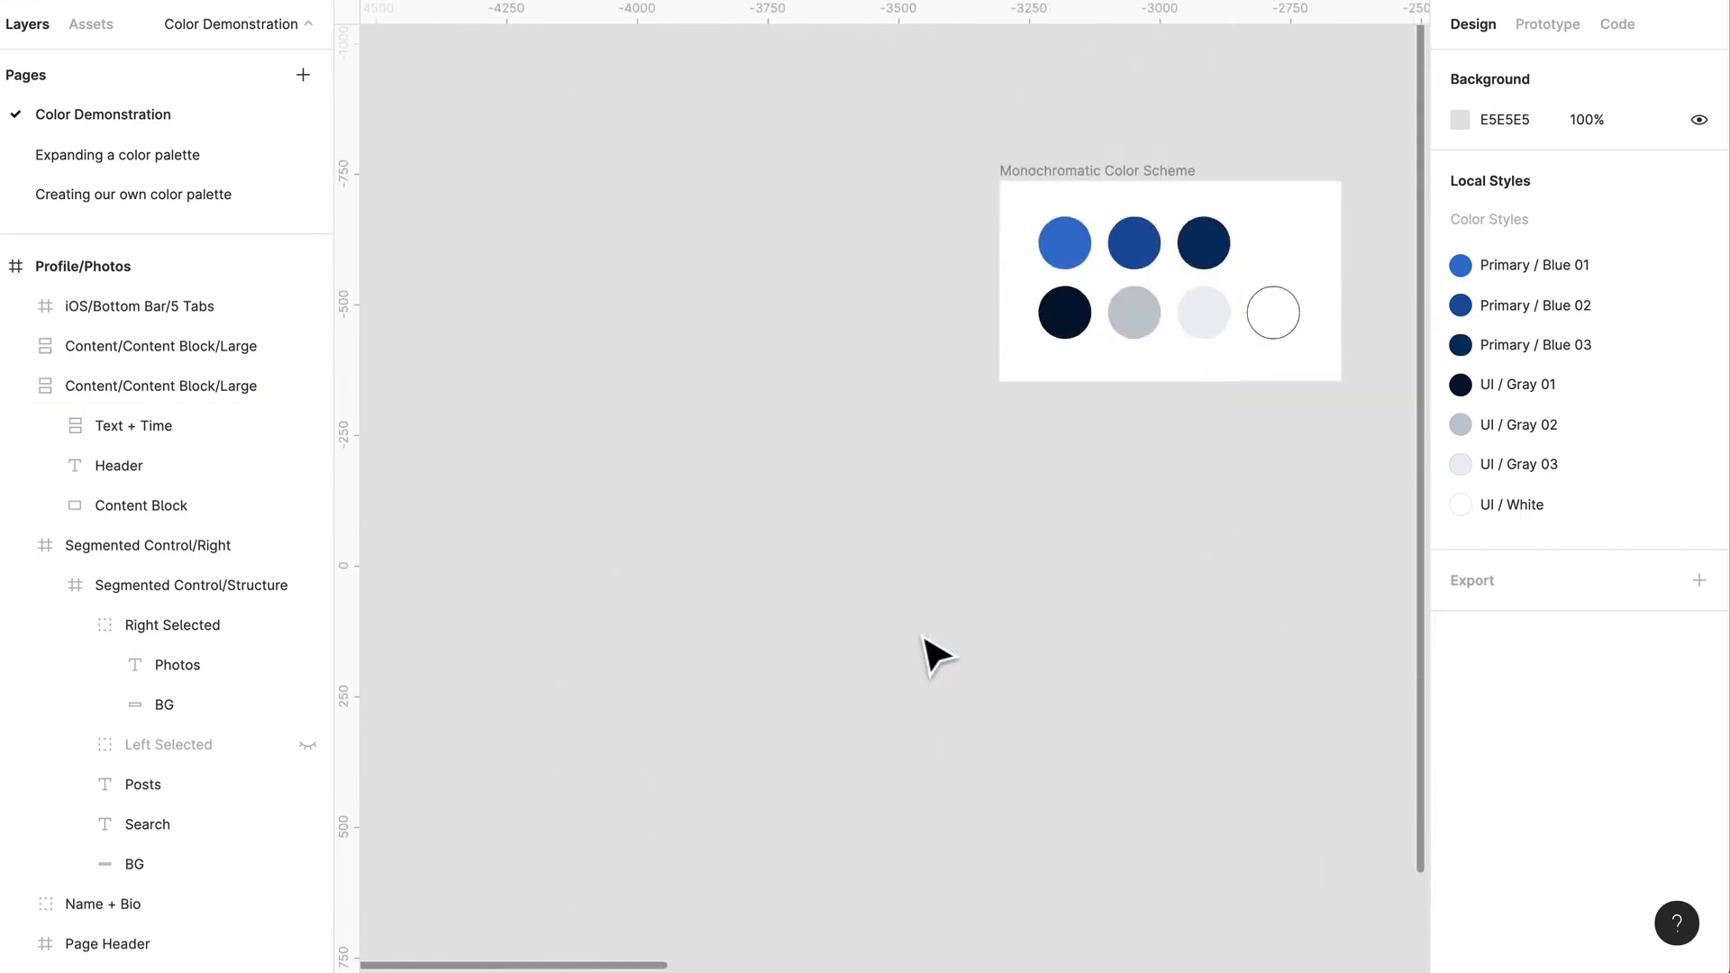
pyautogui.keyDown('ctrl'); pyautogui.scroll(5, 1320, 541); pyautogui.keyUp('ctrl')
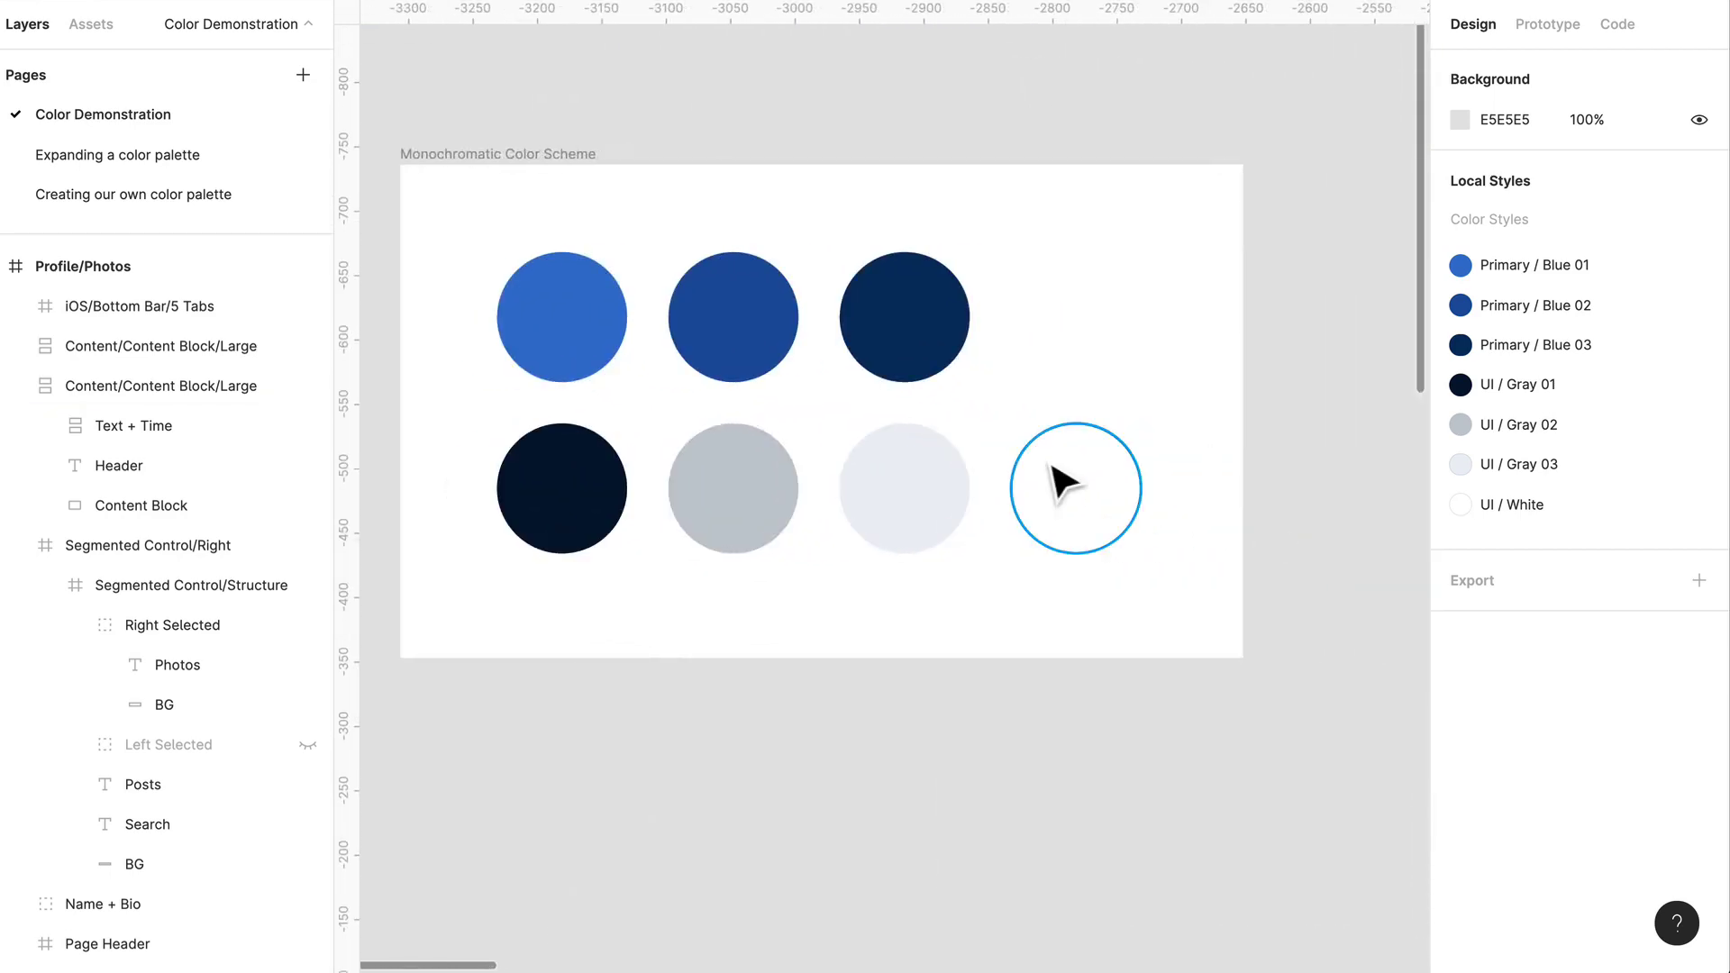
pyautogui.keyDown('ctrl'); pyautogui.scroll(-2, 1063, 482); pyautogui.keyUp('ctrl')
pyautogui.click(605, 193)
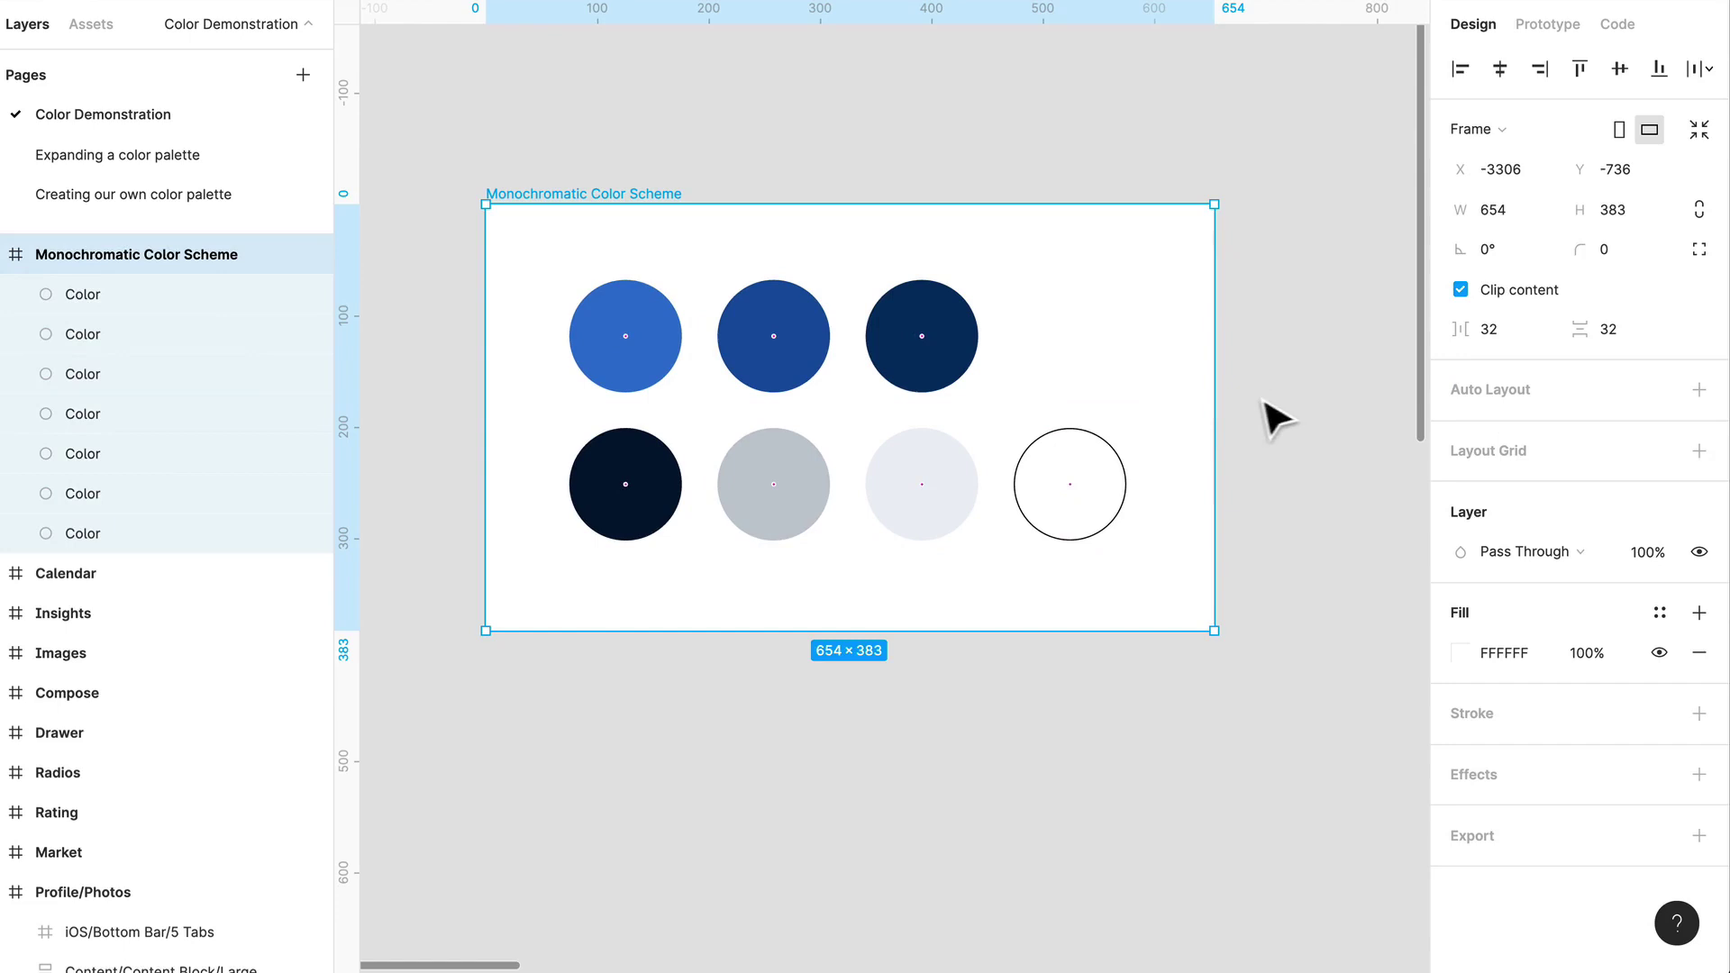
pyautogui.moveTo(1214, 413); pyautogui.dragTo(1406, 412)
pyautogui.click(1095, 506)
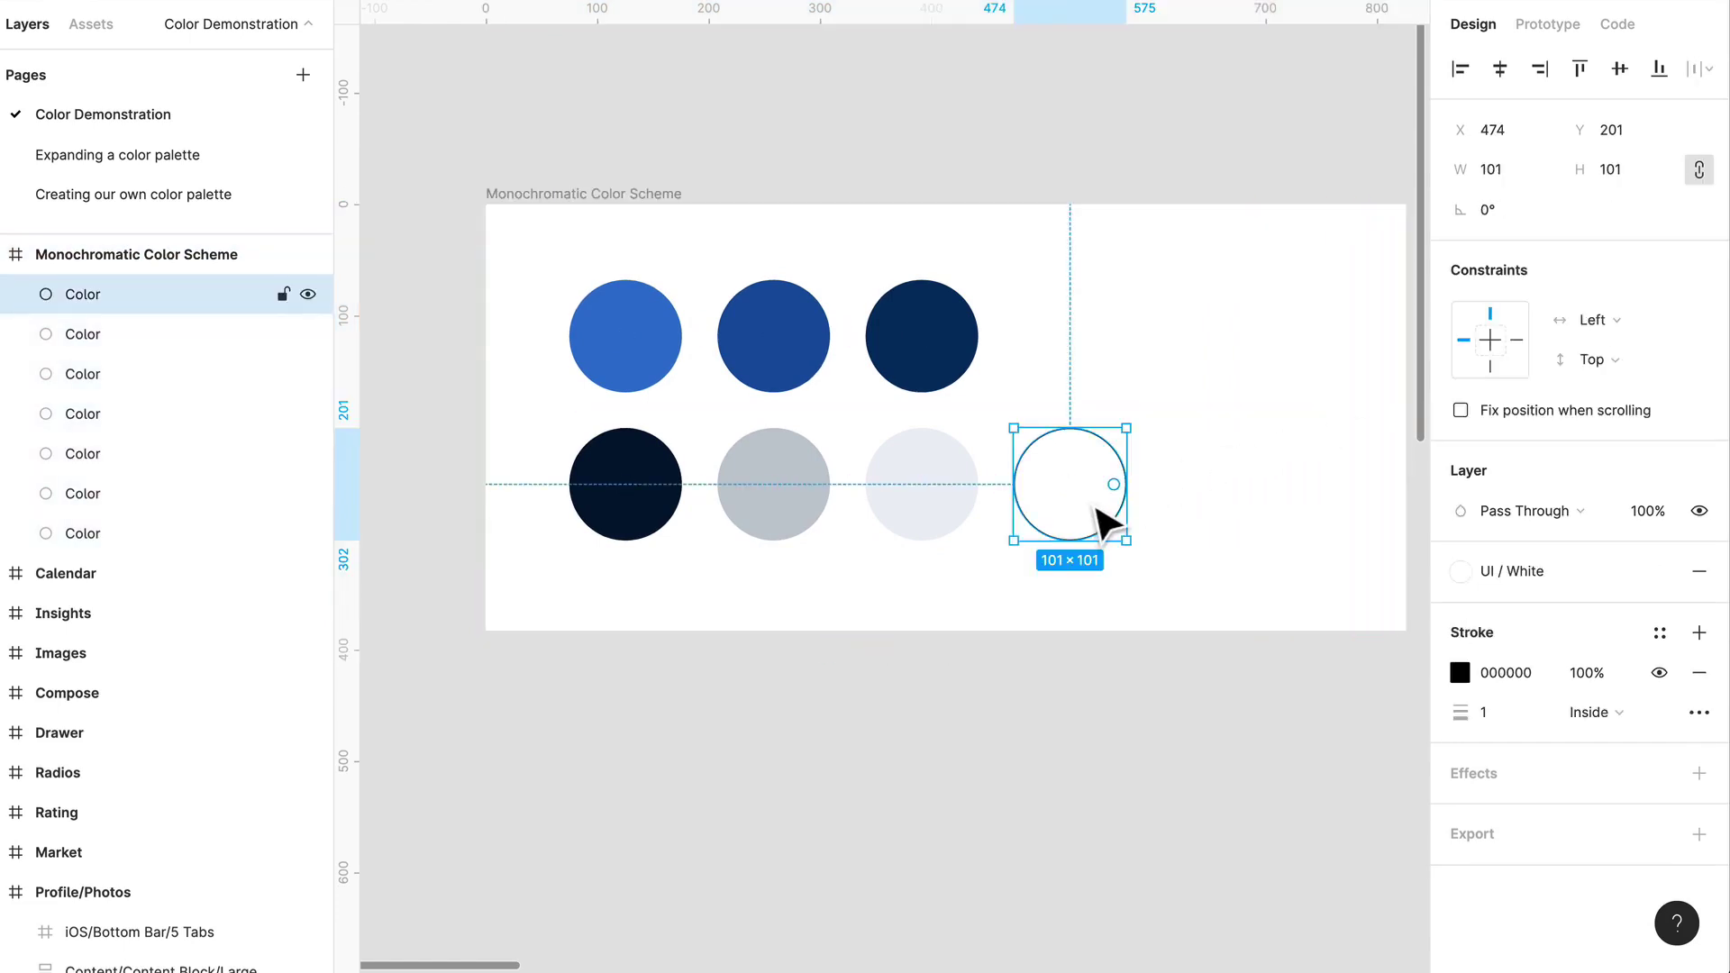
pyautogui.moveTo(1106, 522); pyautogui.dragTo(1318, 523)
# Step: Duplicate the light gray circle beside it and detach UI / Gray 03 from the copy's fill
pyautogui.click(973, 514)
pyautogui.keyDown('alt'); pyautogui.moveTo(969, 520); pyautogui.dragTo(1099, 509); pyautogui.keyUp('alt')
pyautogui.keyDown('ctrl'); pyautogui.scroll(2, 1094, 512); pyautogui.keyUp('ctrl')
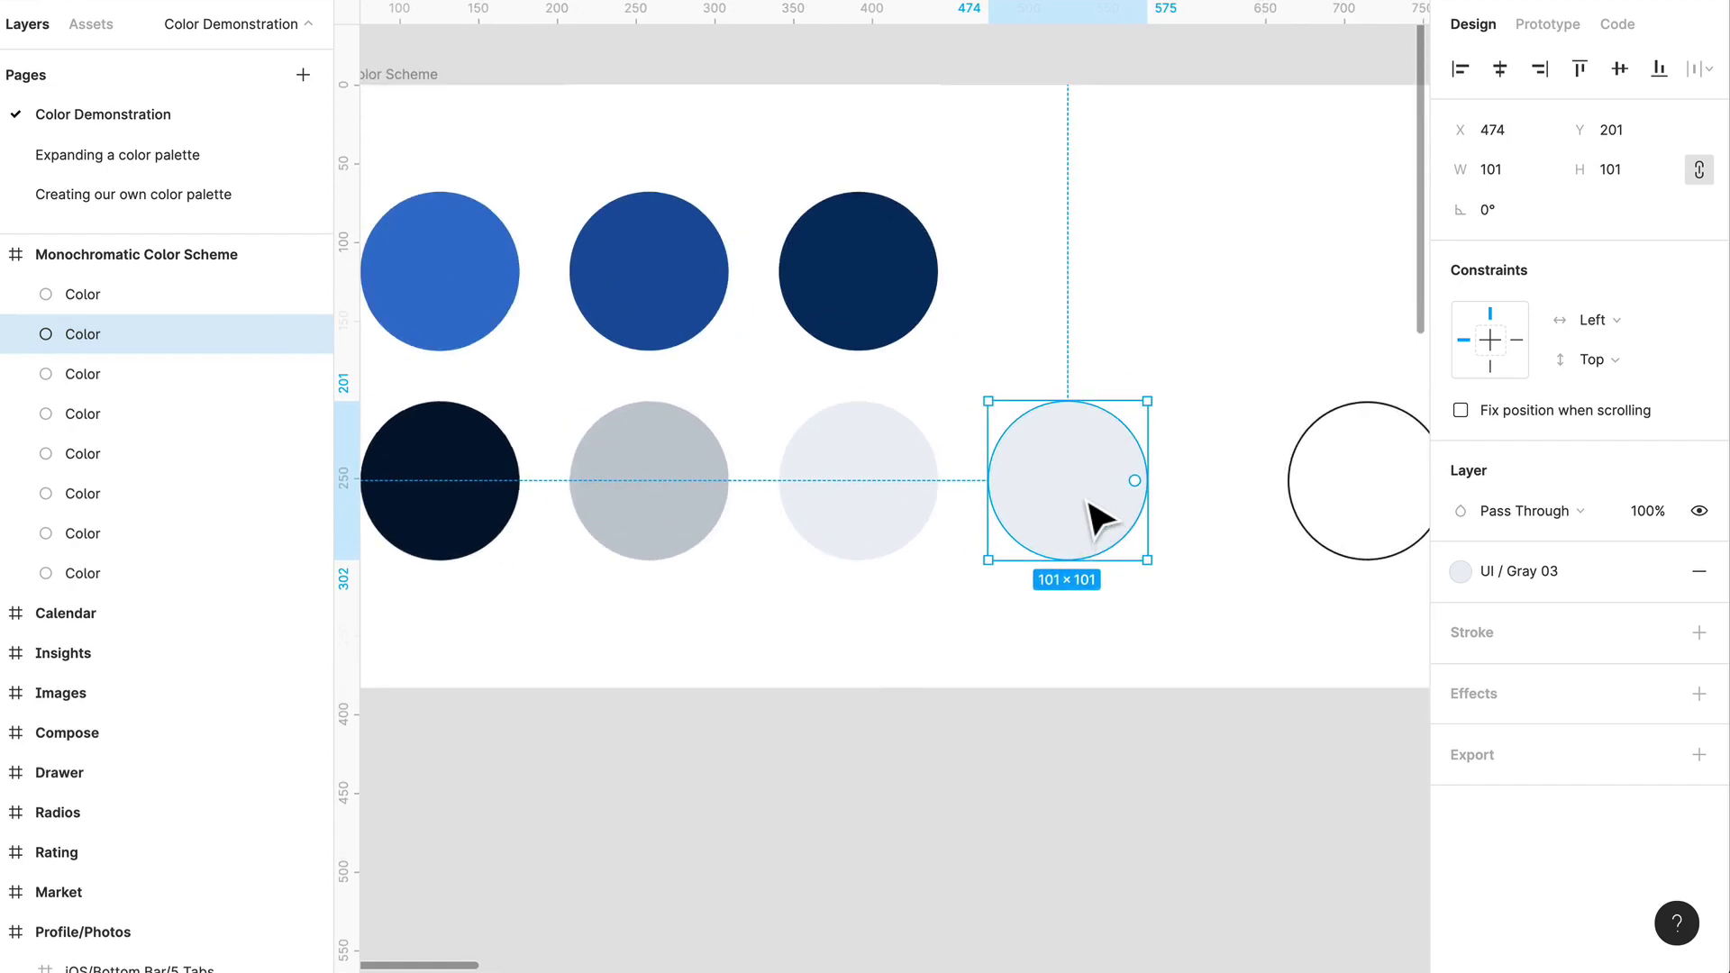
pyautogui.click(1506, 581)
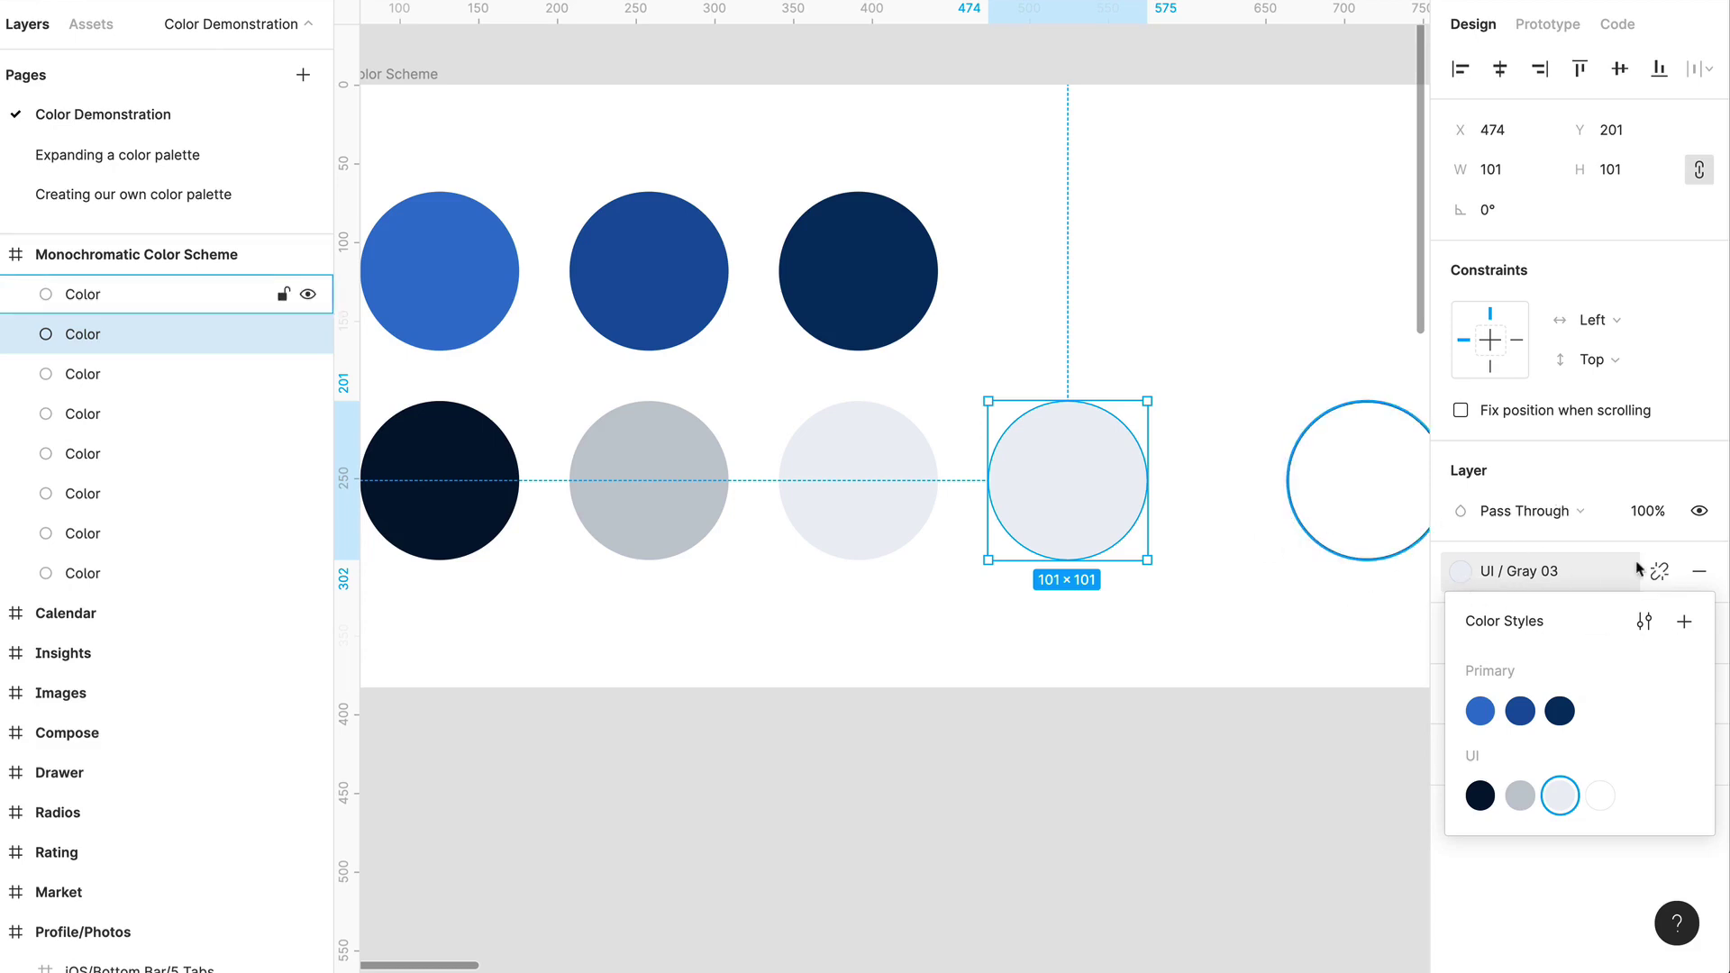
pyautogui.click(1662, 573)
pyautogui.click(1459, 613)
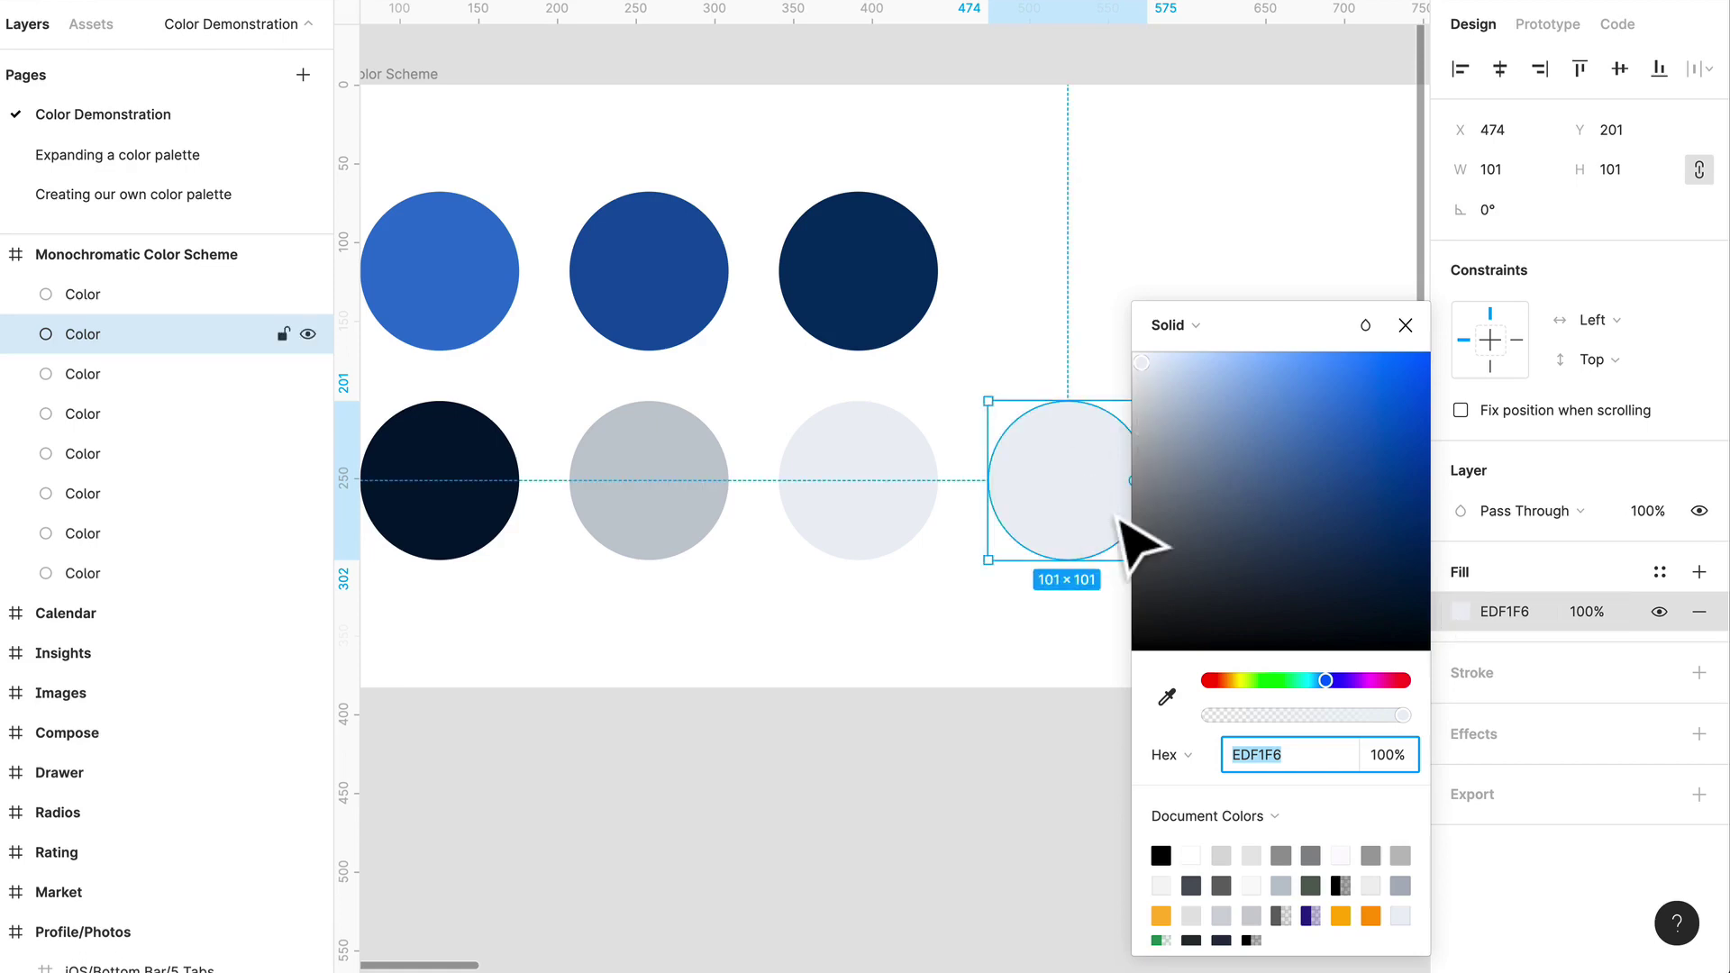
# Step: Lighten the copied circle's fill to F9FAFC and start naming a new colour style 'UI / Gray 04'
pyautogui.hotkey('shift', '2')
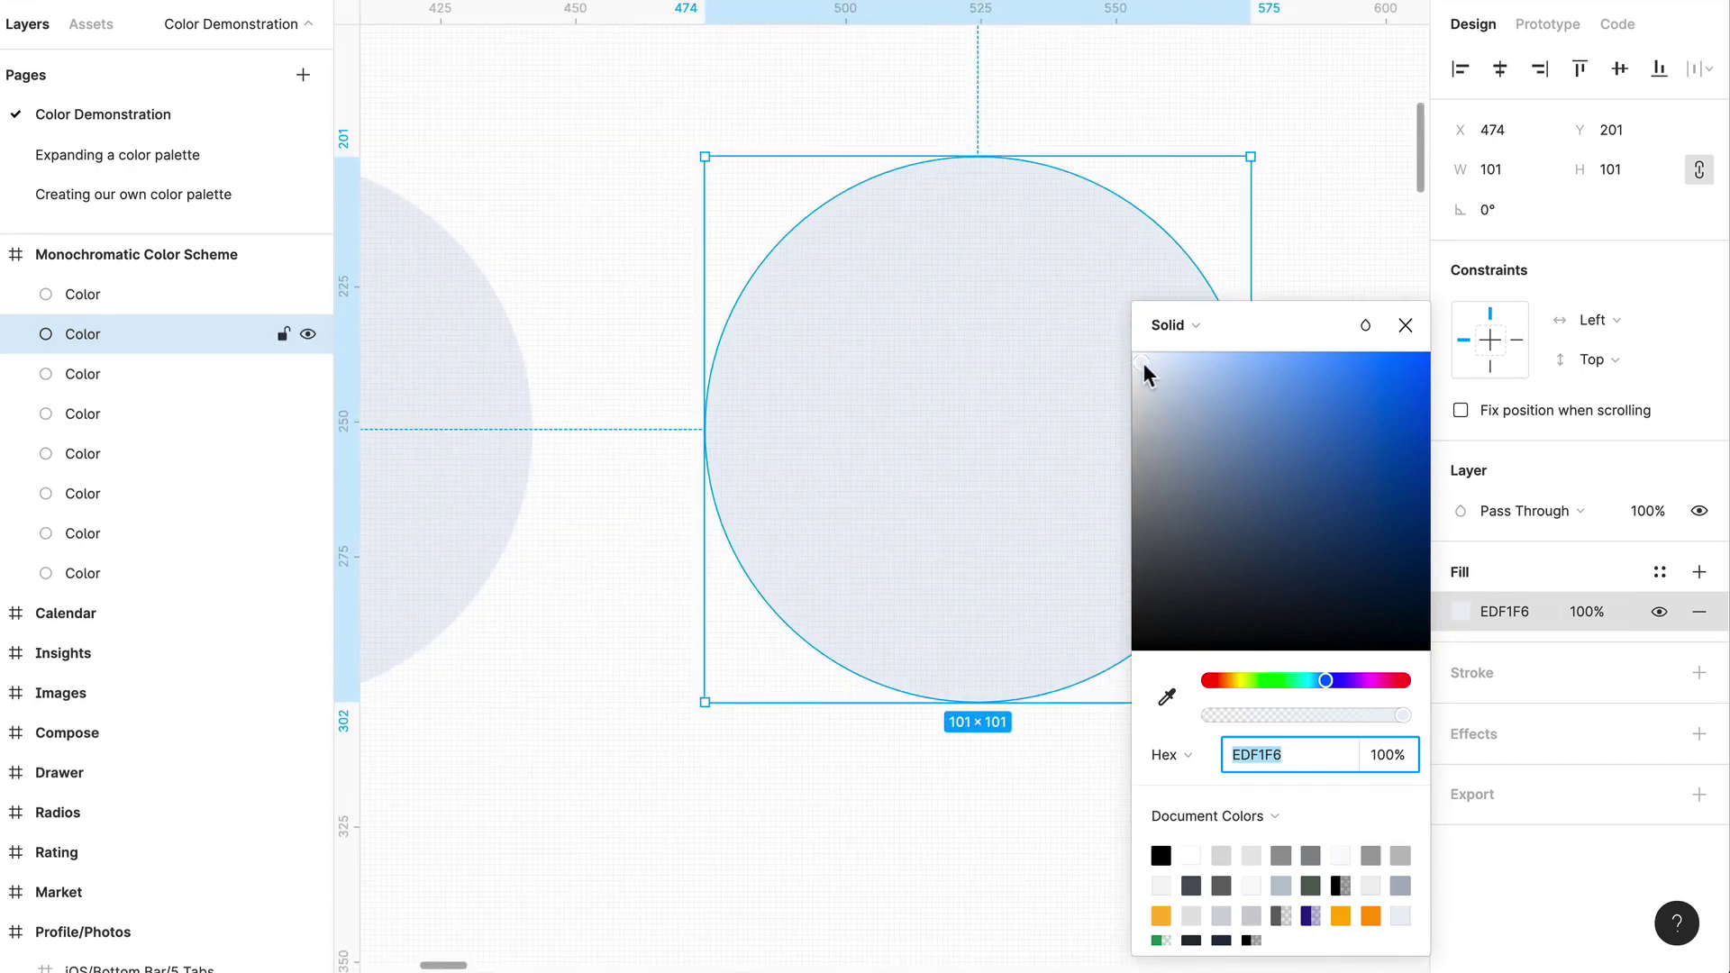
pyautogui.moveTo(1142, 362); pyautogui.dragTo(1142, 360)
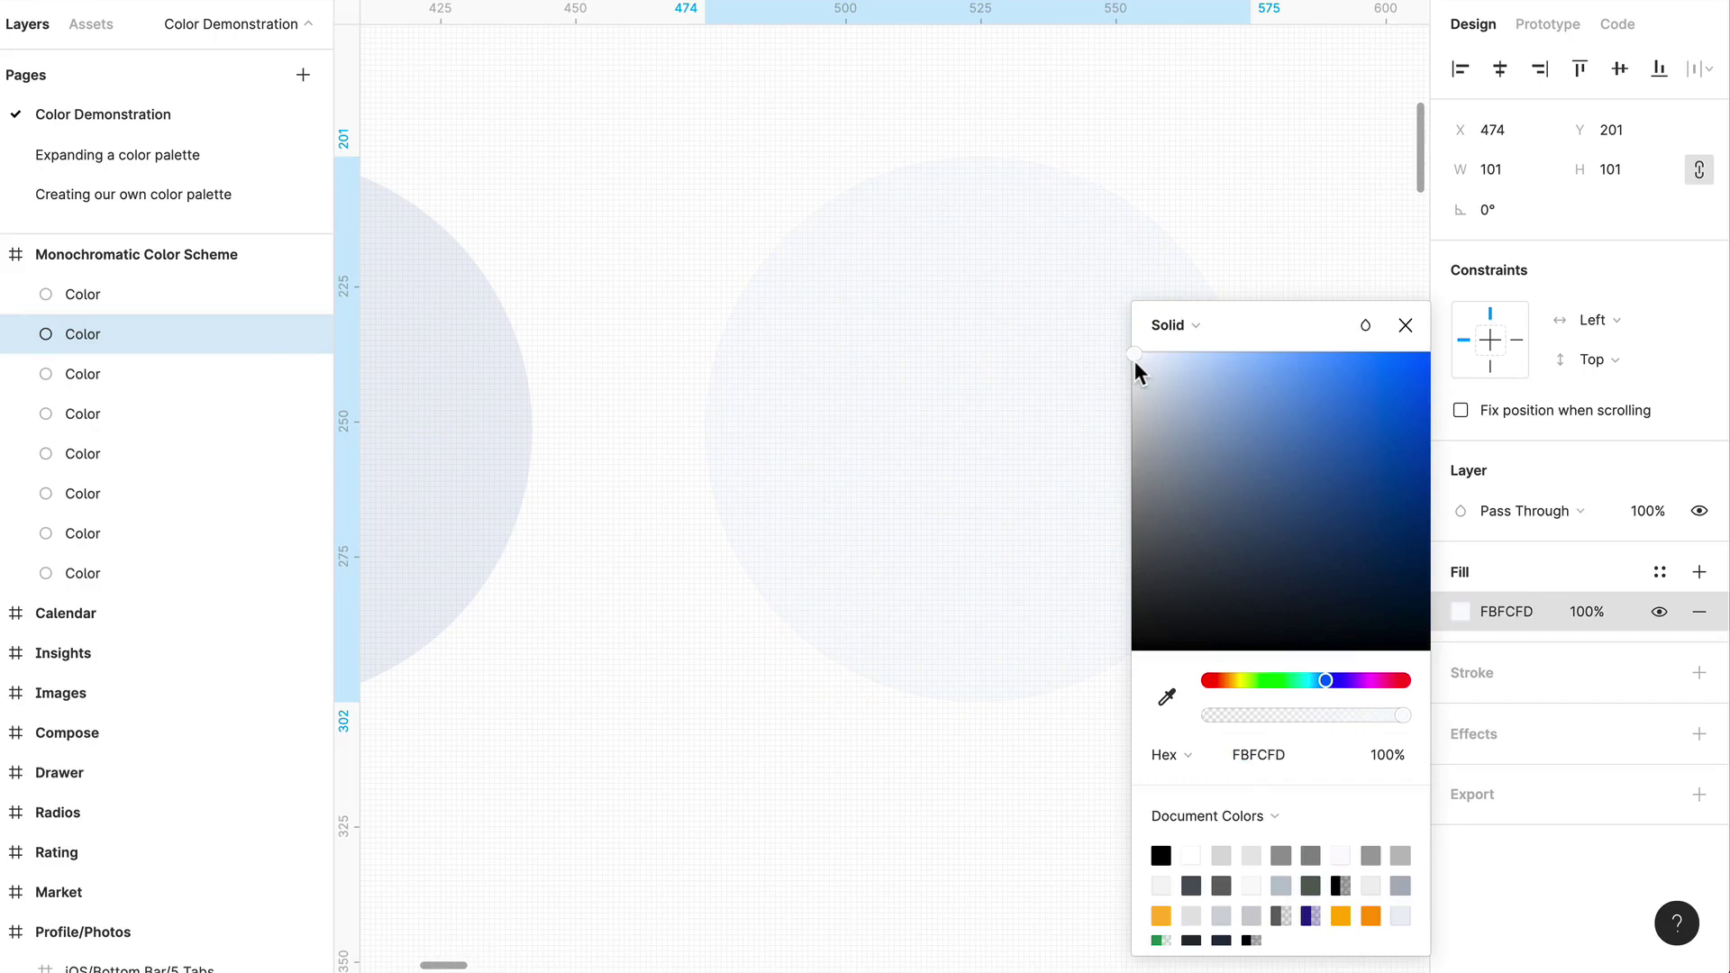
pyautogui.scroll(-10, 1032, 437)
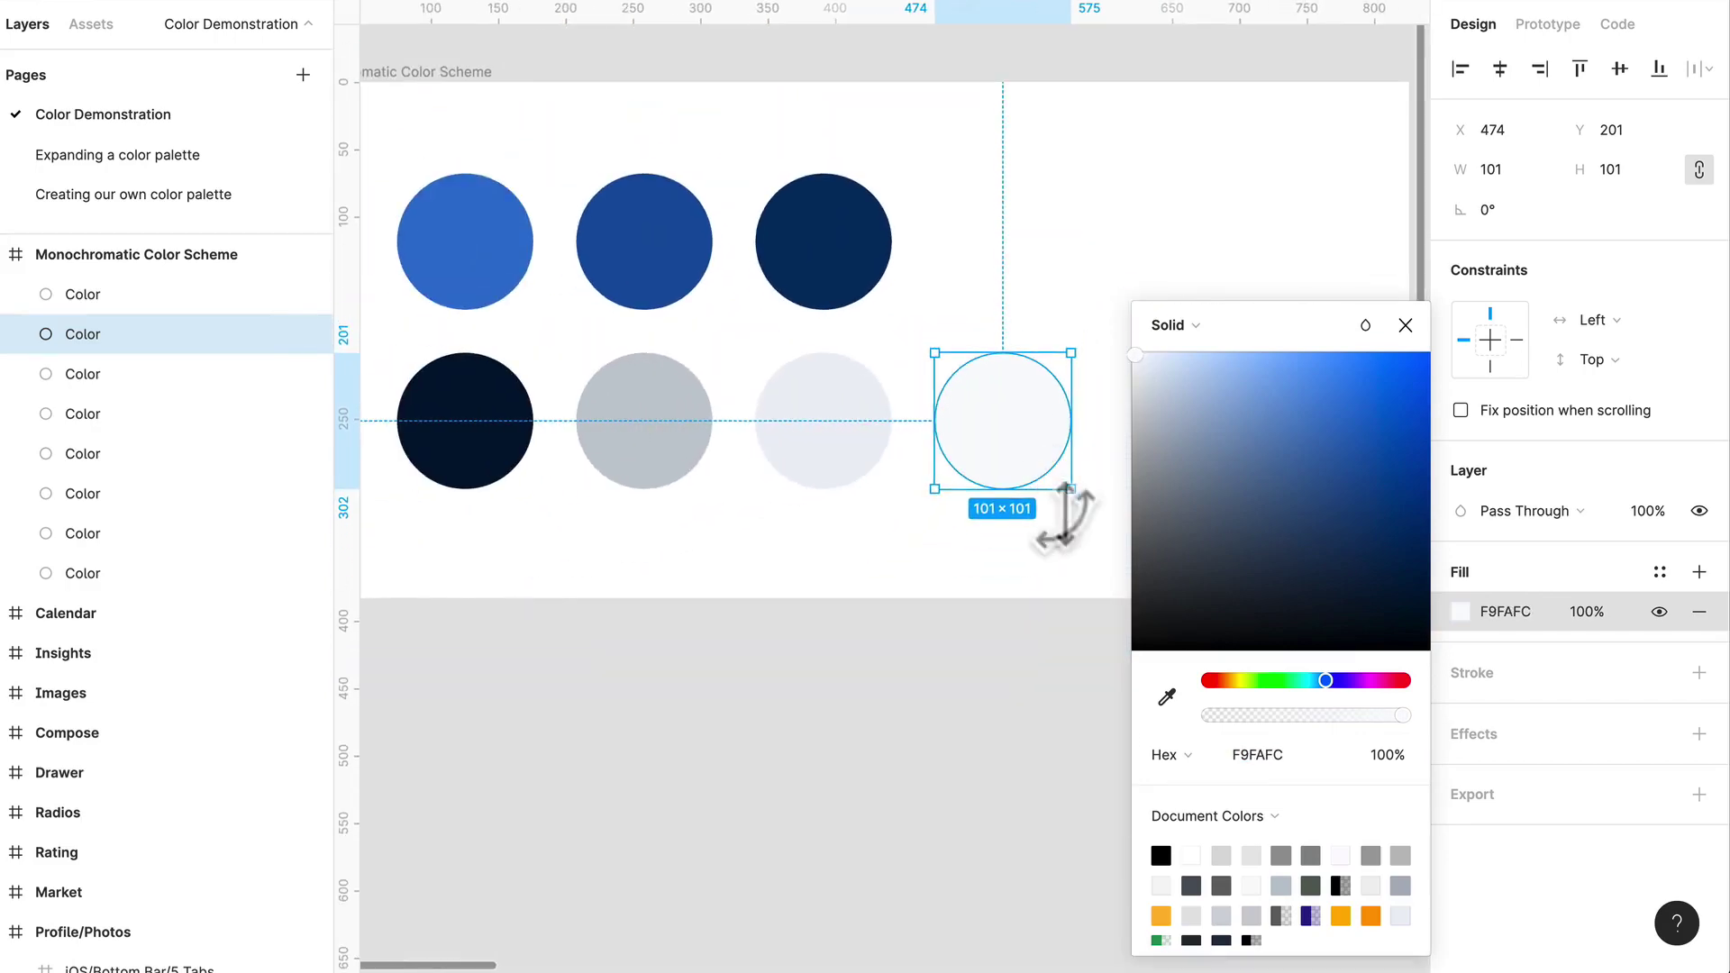
pyautogui.click(1661, 574)
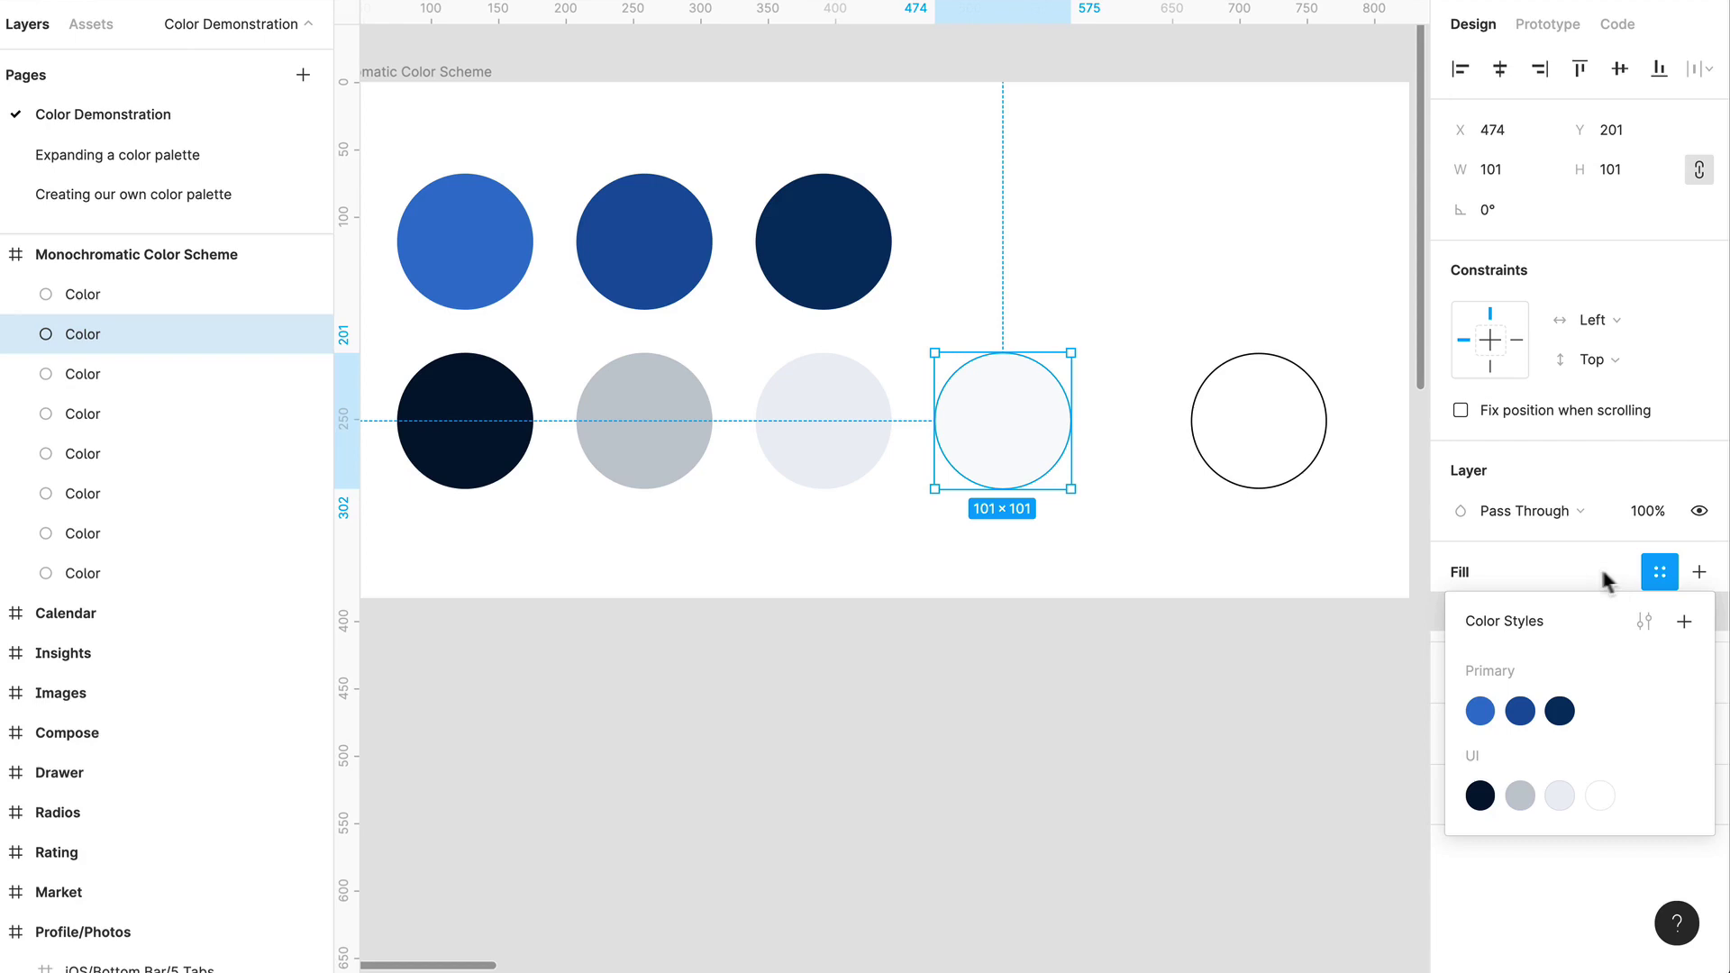
pyautogui.click(1684, 622)
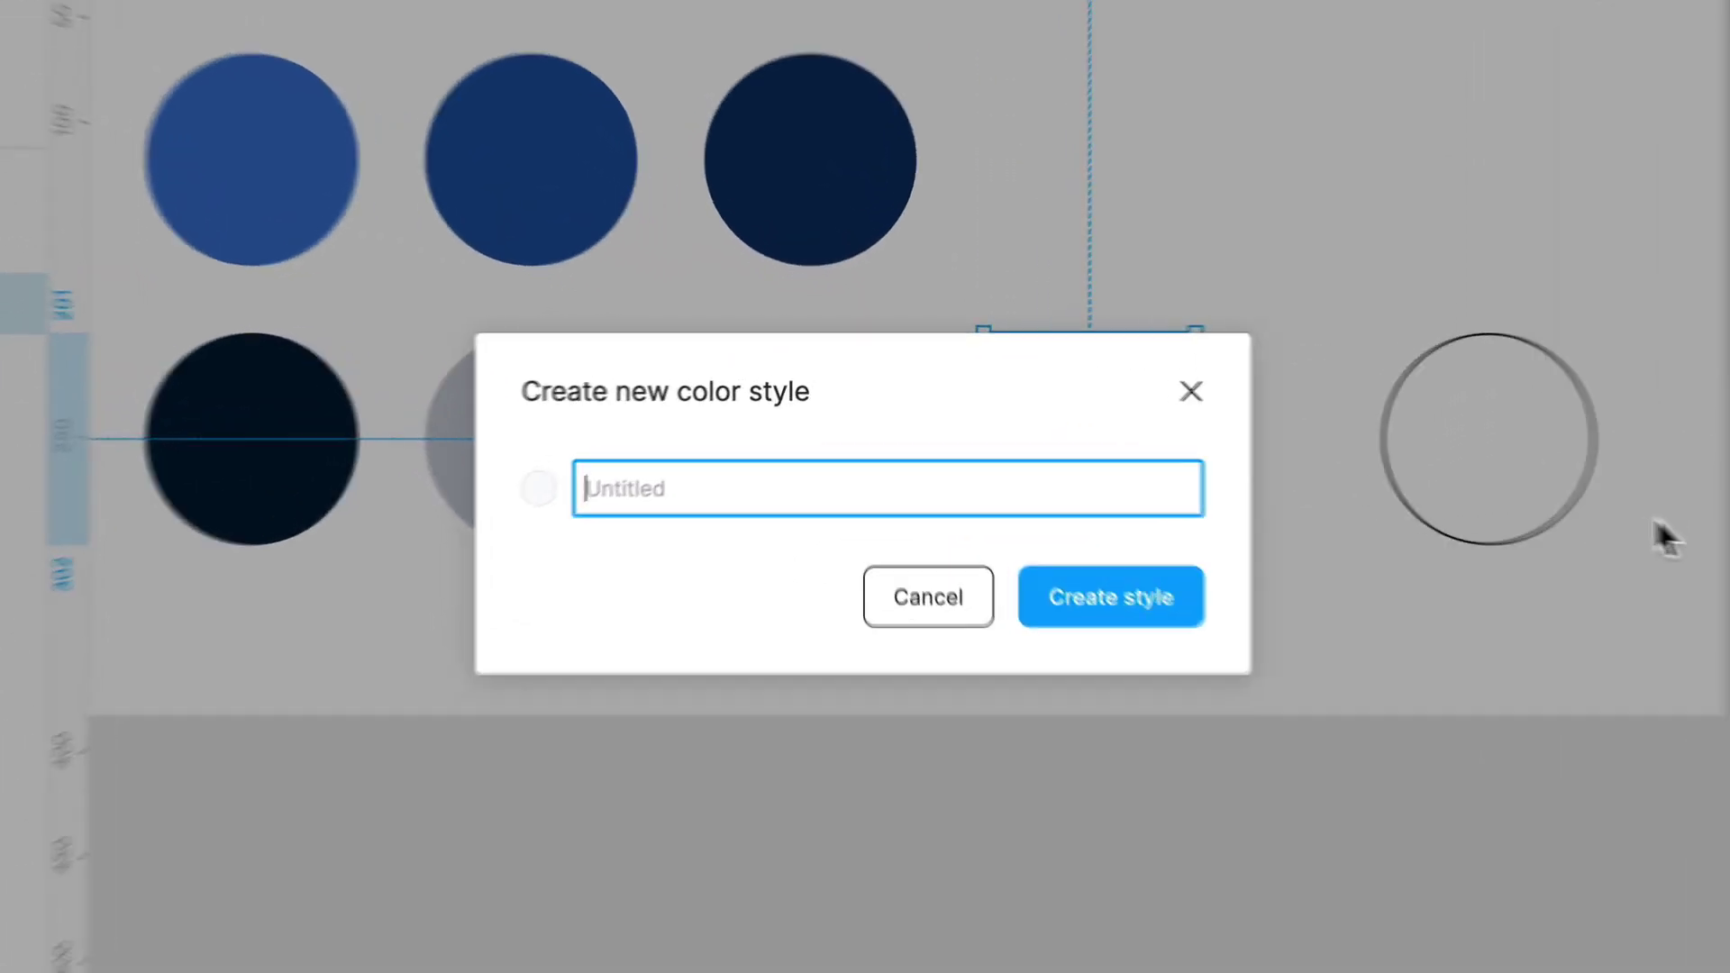
pyautogui.write('UI / Gray 04')
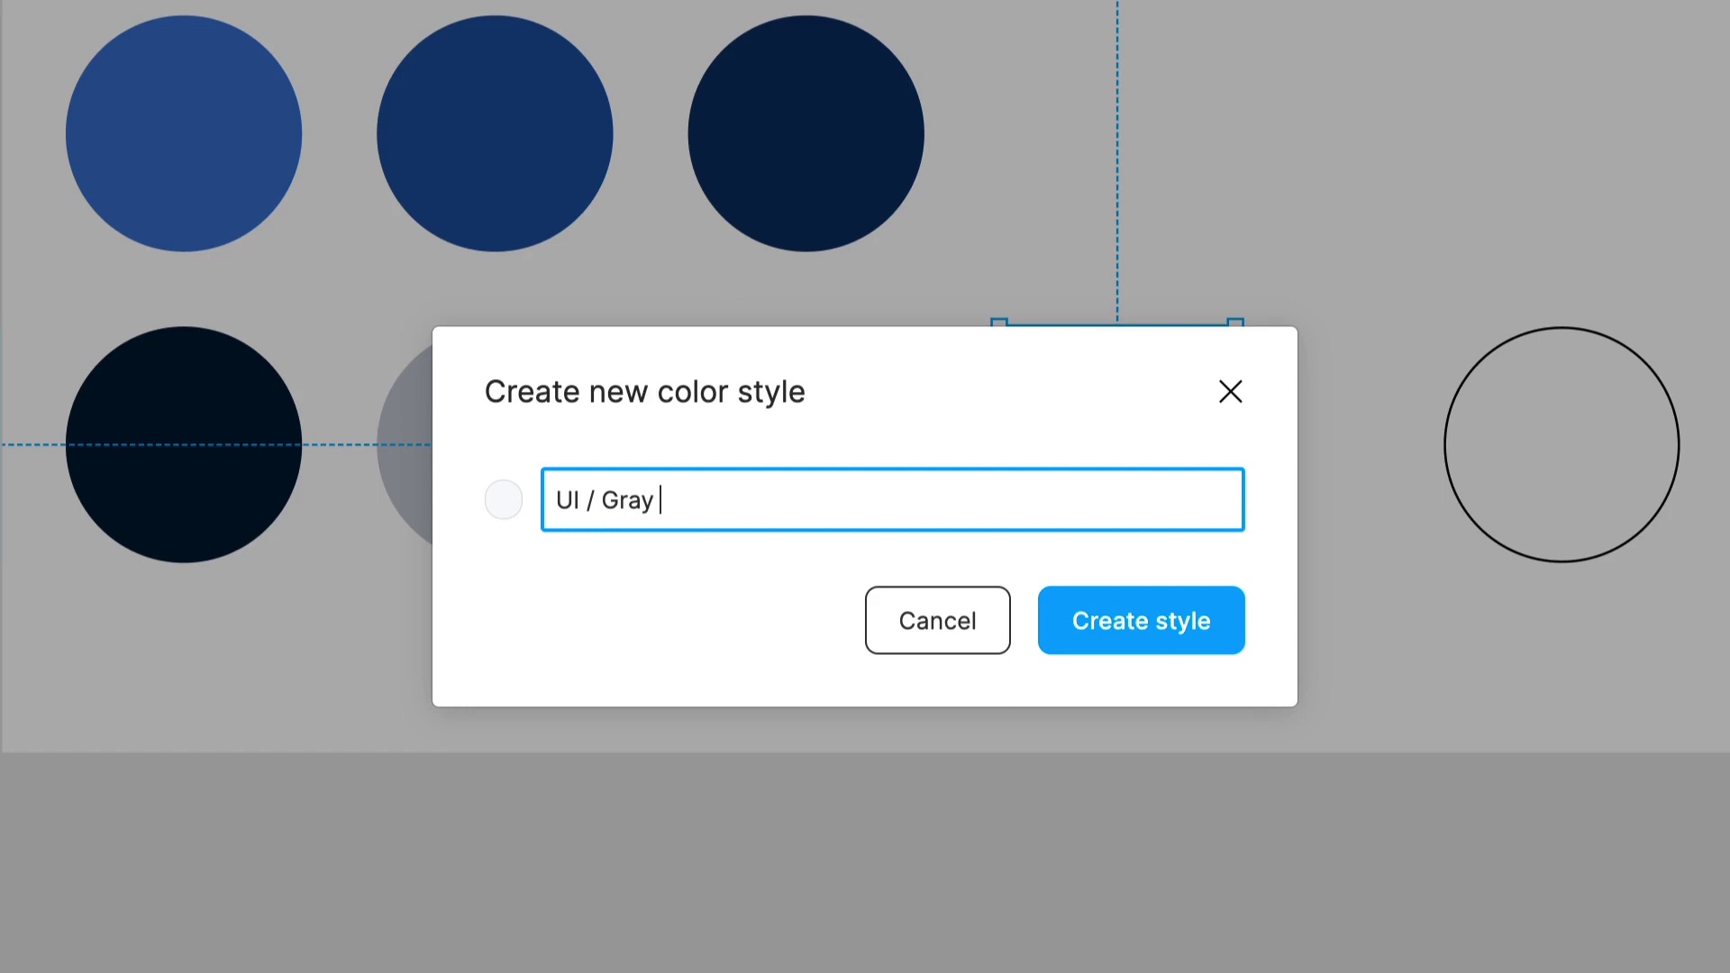
# Step: Confirm the UI / Gray 04 style and snap the white outlined circle beside the gray circles
pyautogui.press('Return')
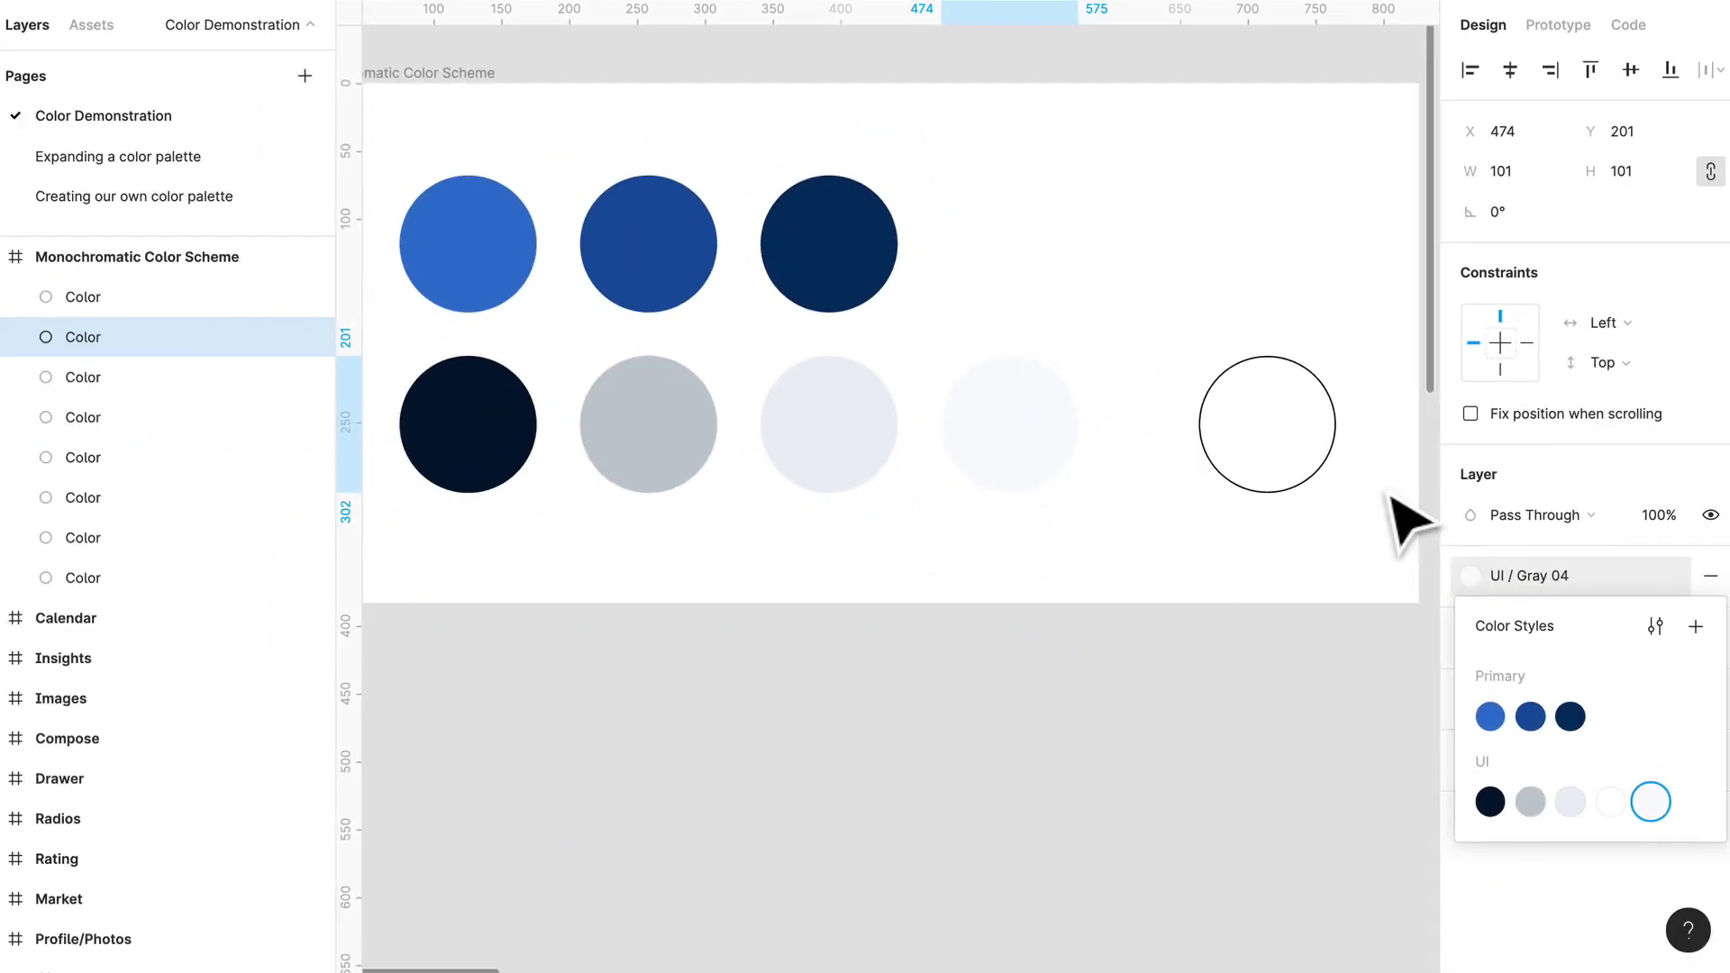
pyautogui.click(1652, 803)
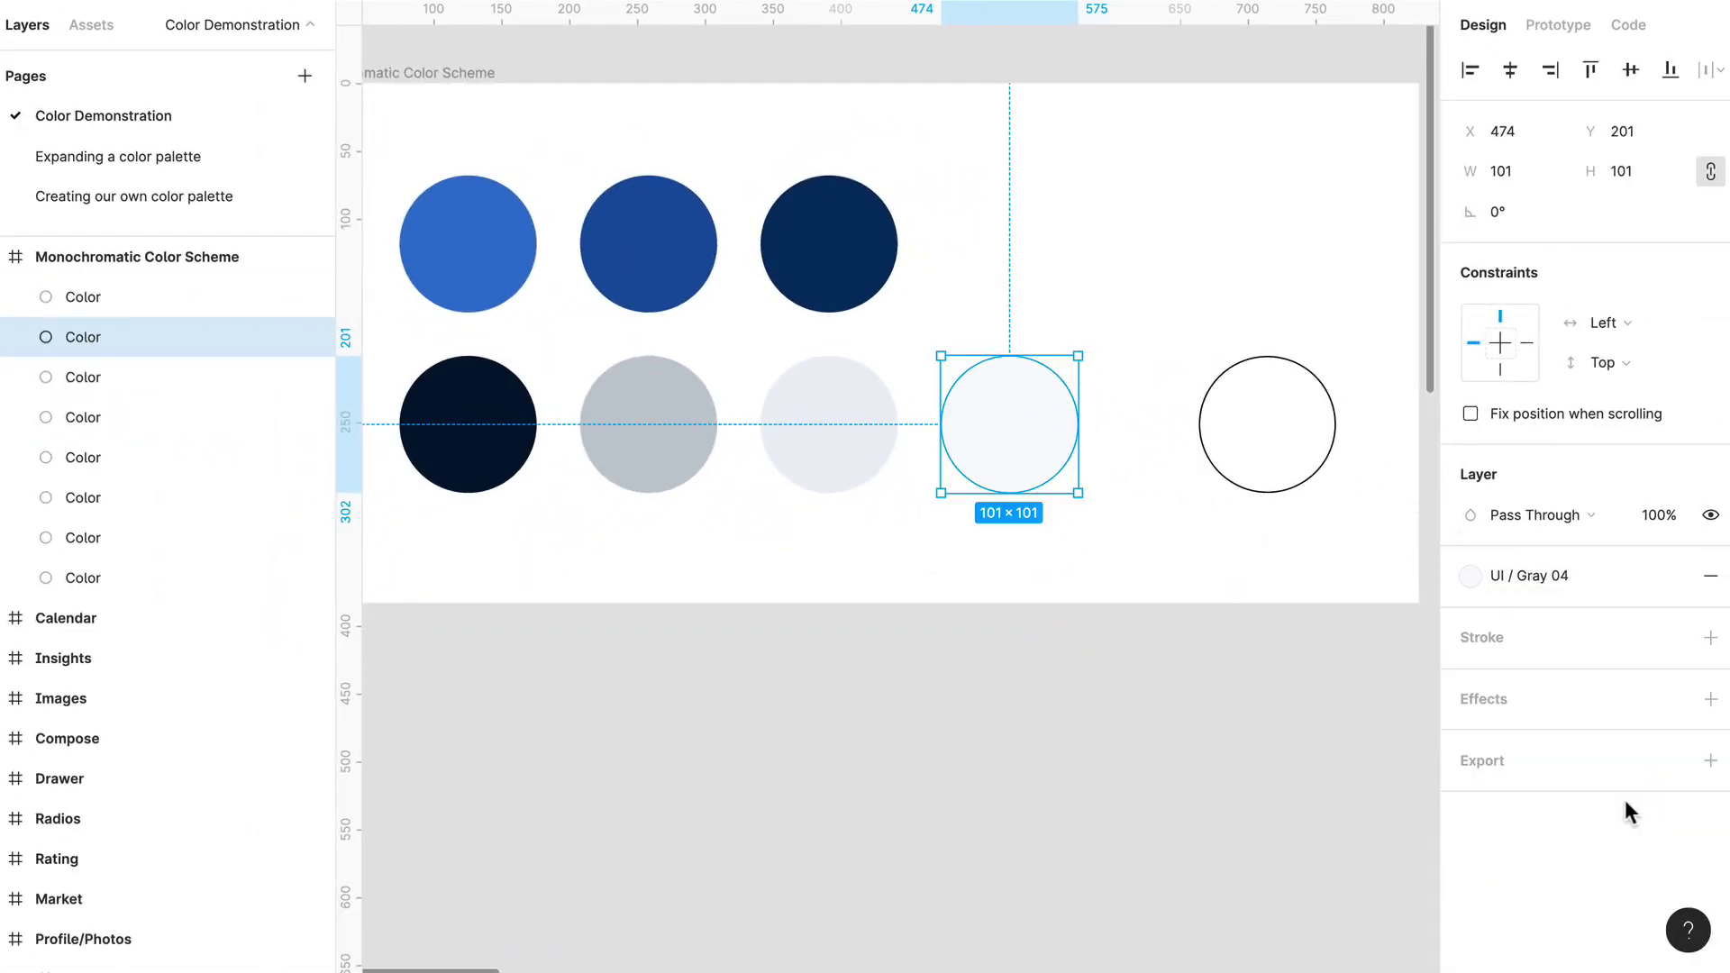
pyautogui.moveTo(1216, 463)
pyautogui.mouseDown()
pyautogui.moveTo(1235, 472)
pyautogui.moveTo(1185, 469)
pyautogui.mouseUp()
# Step: Reorder the local styles so UI / Gray 04 sits above UI / White
pyautogui.click(1122, 618)
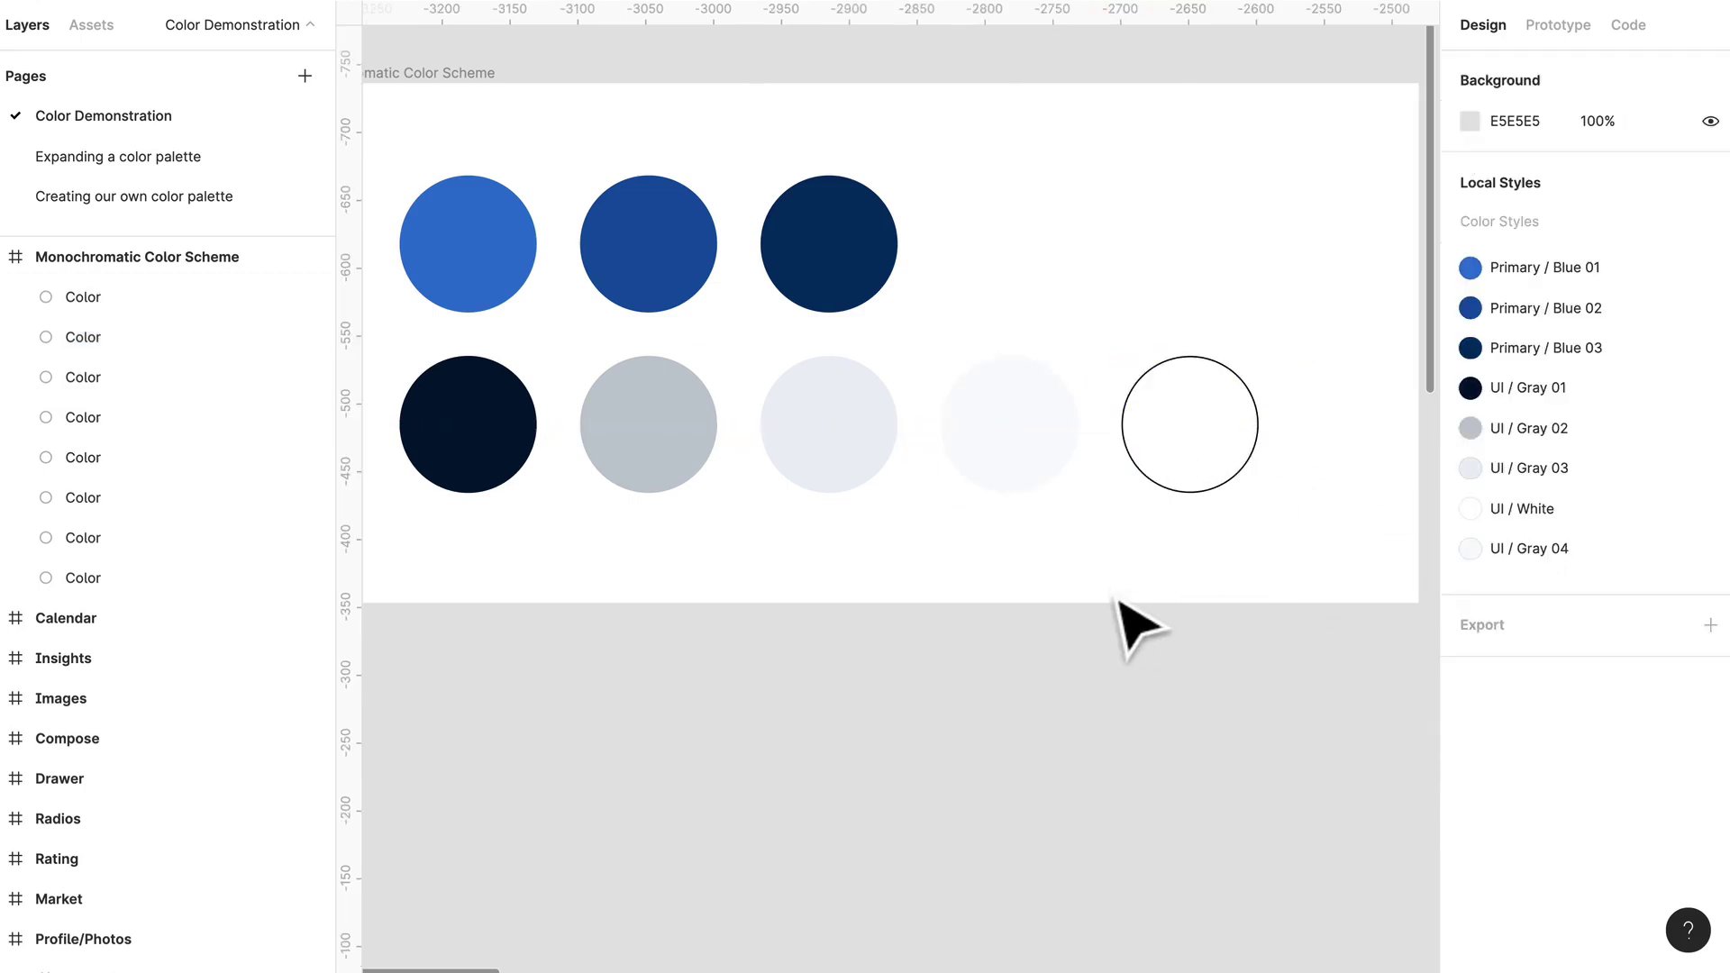
pyautogui.click(1571, 544)
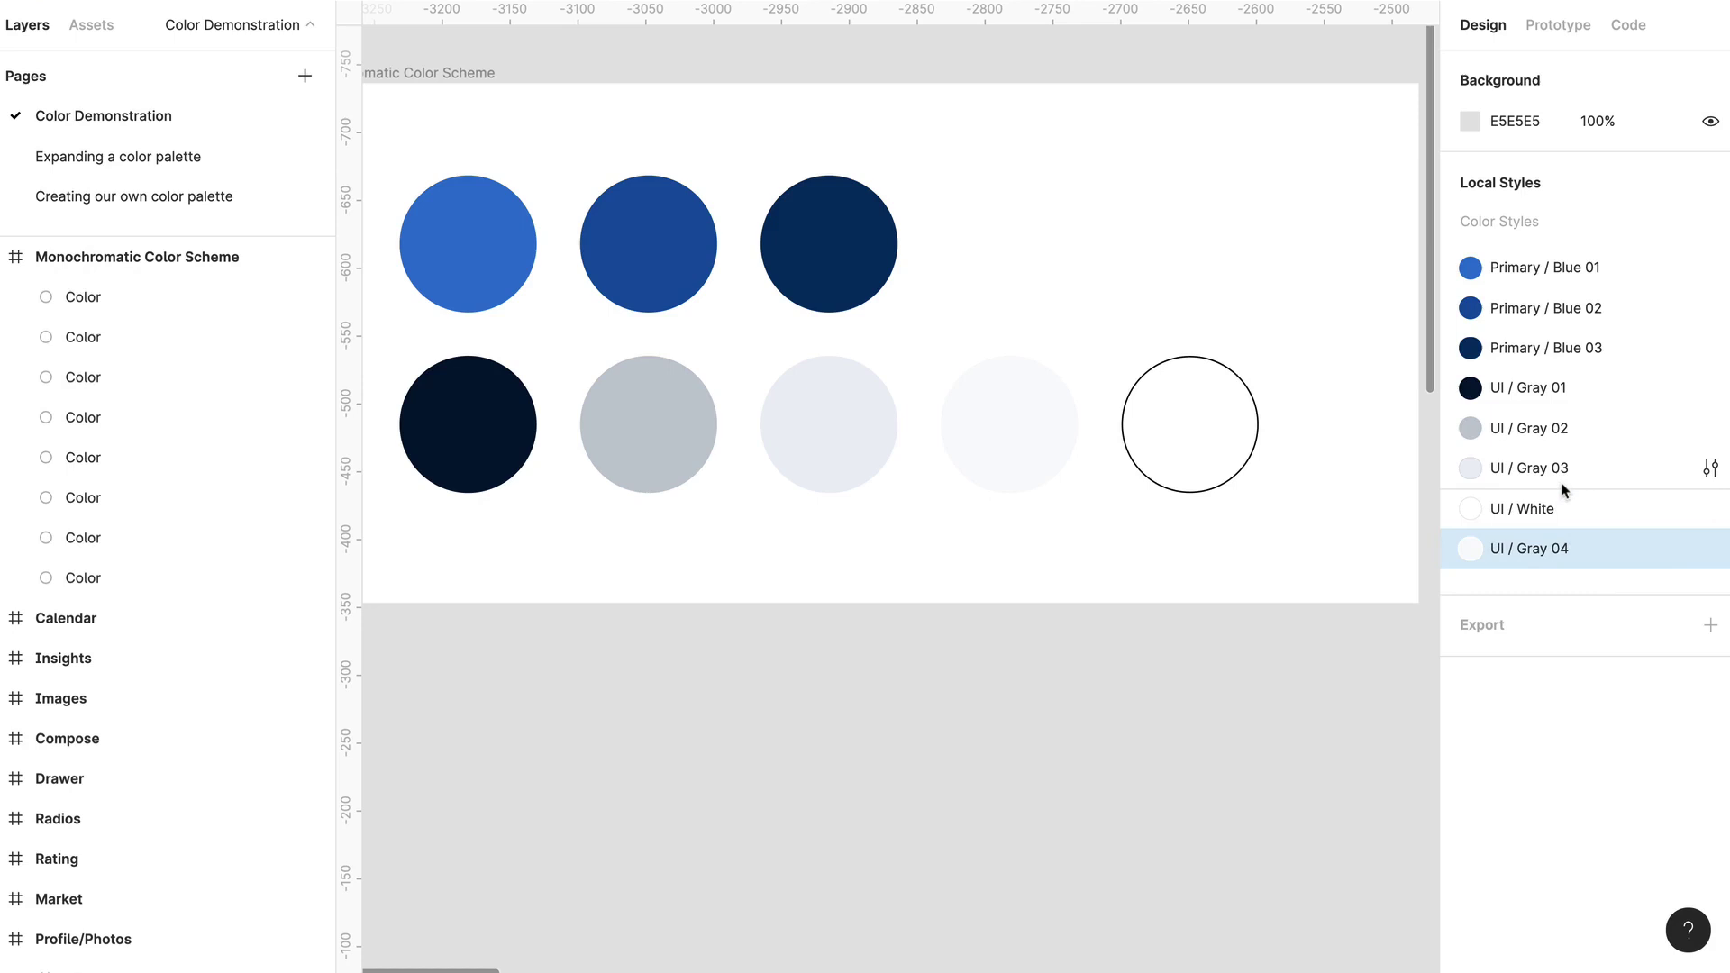
pyautogui.moveTo(1563, 489); pyautogui.dragTo(1564, 494)
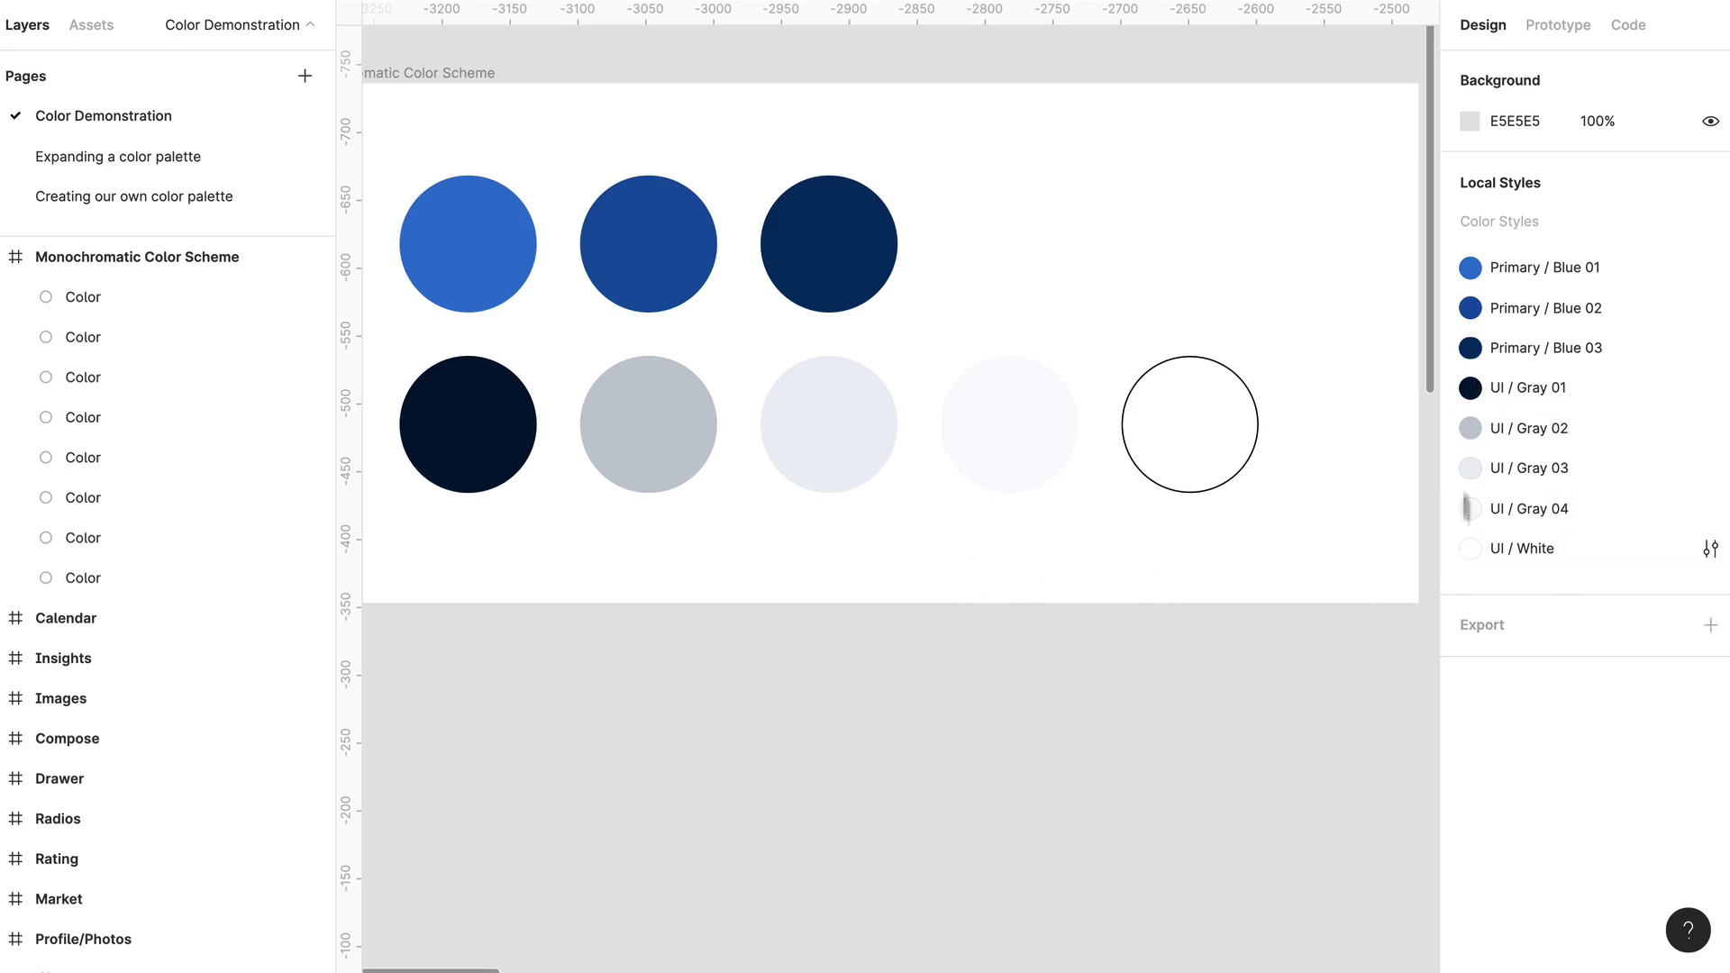
pyautogui.scroll(-2, 1162, 558)
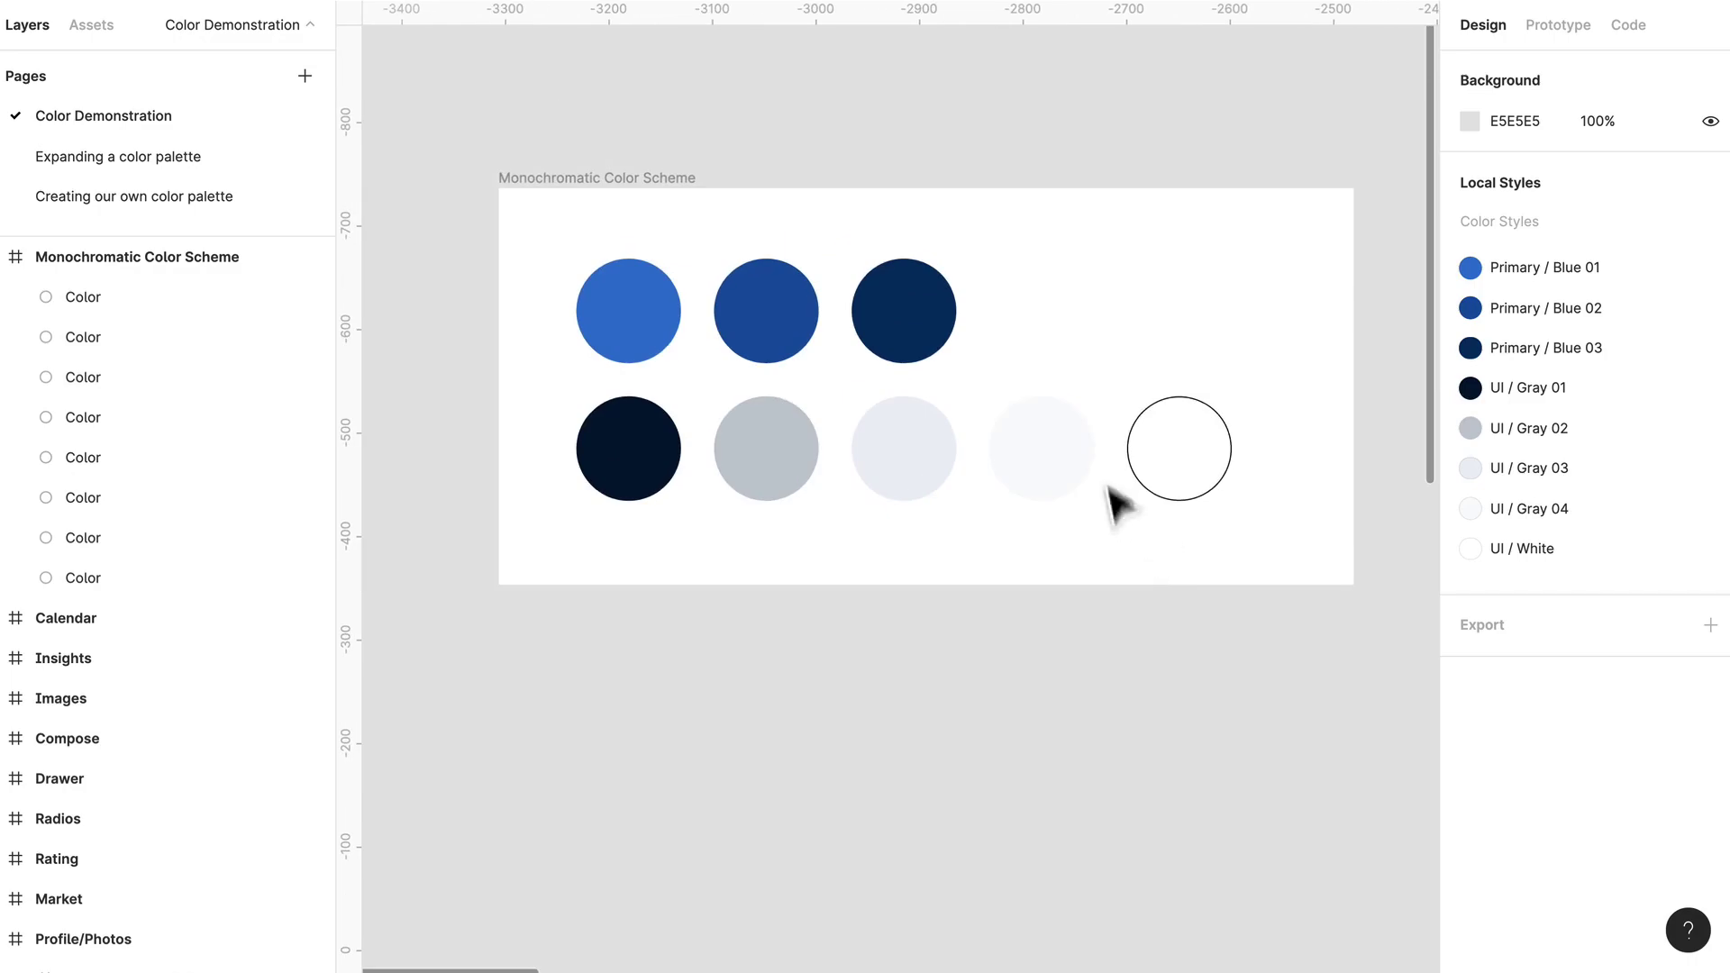
pyautogui.hscroll(2, 1329, 435)
# Step: Apply the UI / Gray 04 fill style to the Profile screen's content block
pyautogui.hscroll(10, 1329, 435)
pyautogui.scroll(-10, 1329, 435)
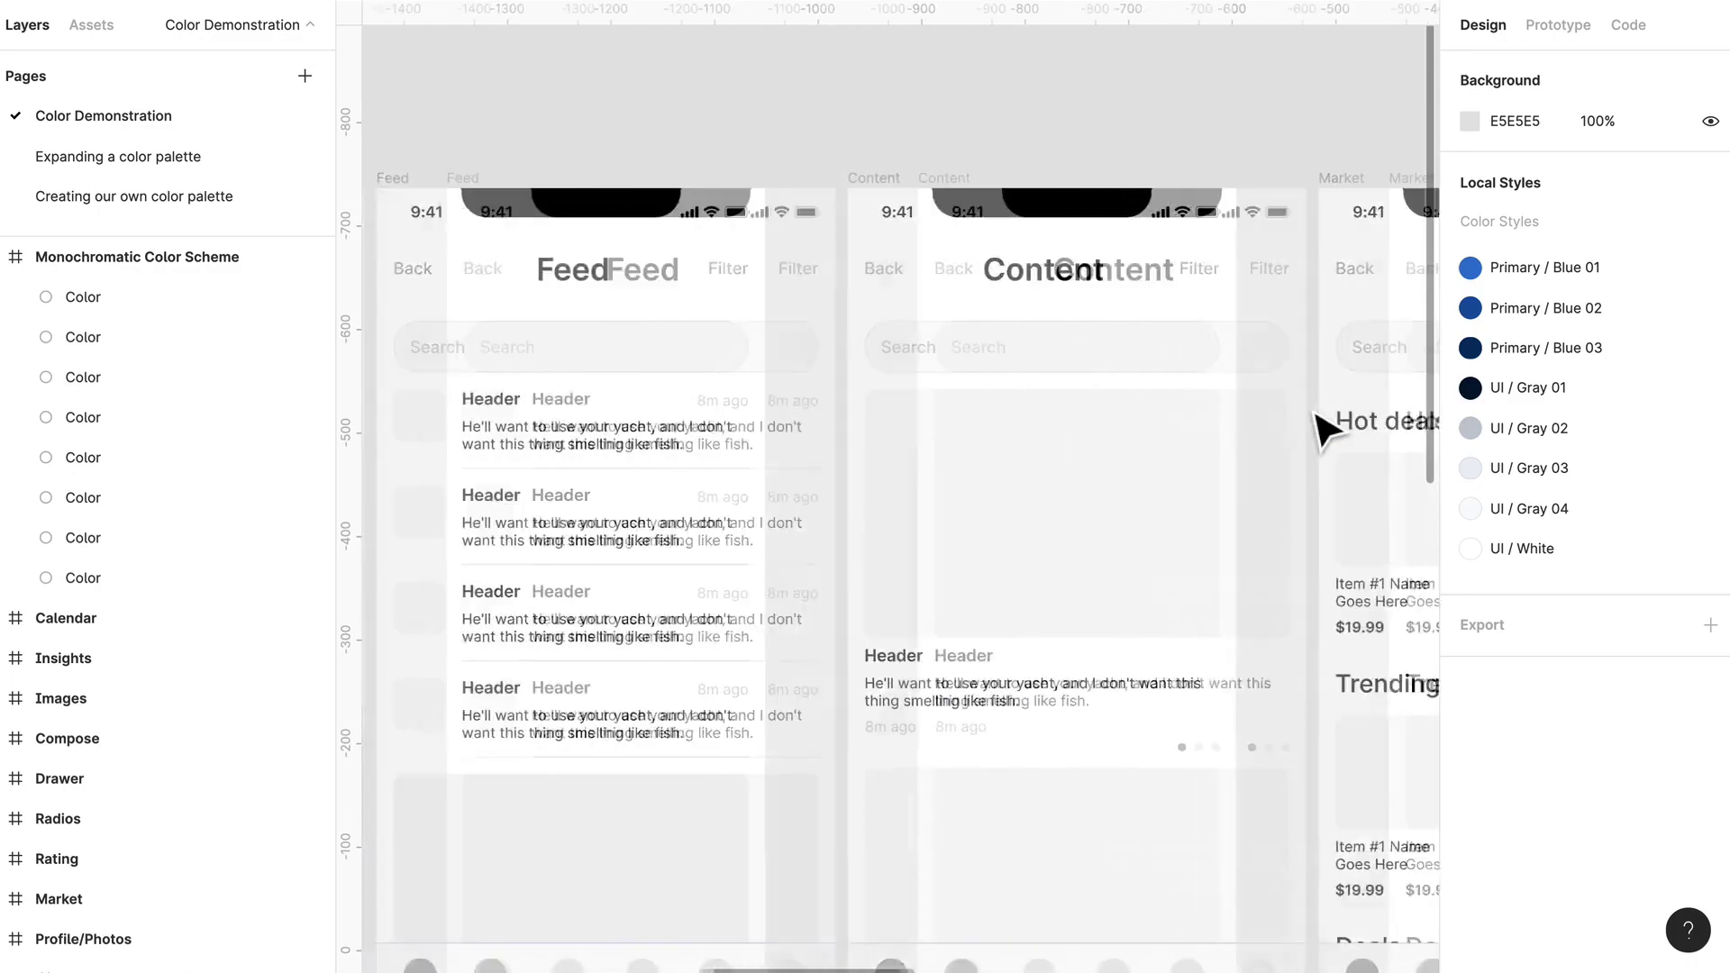
pyautogui.hscroll(-4, 1328, 435)
pyautogui.scroll(1, 1329, 435)
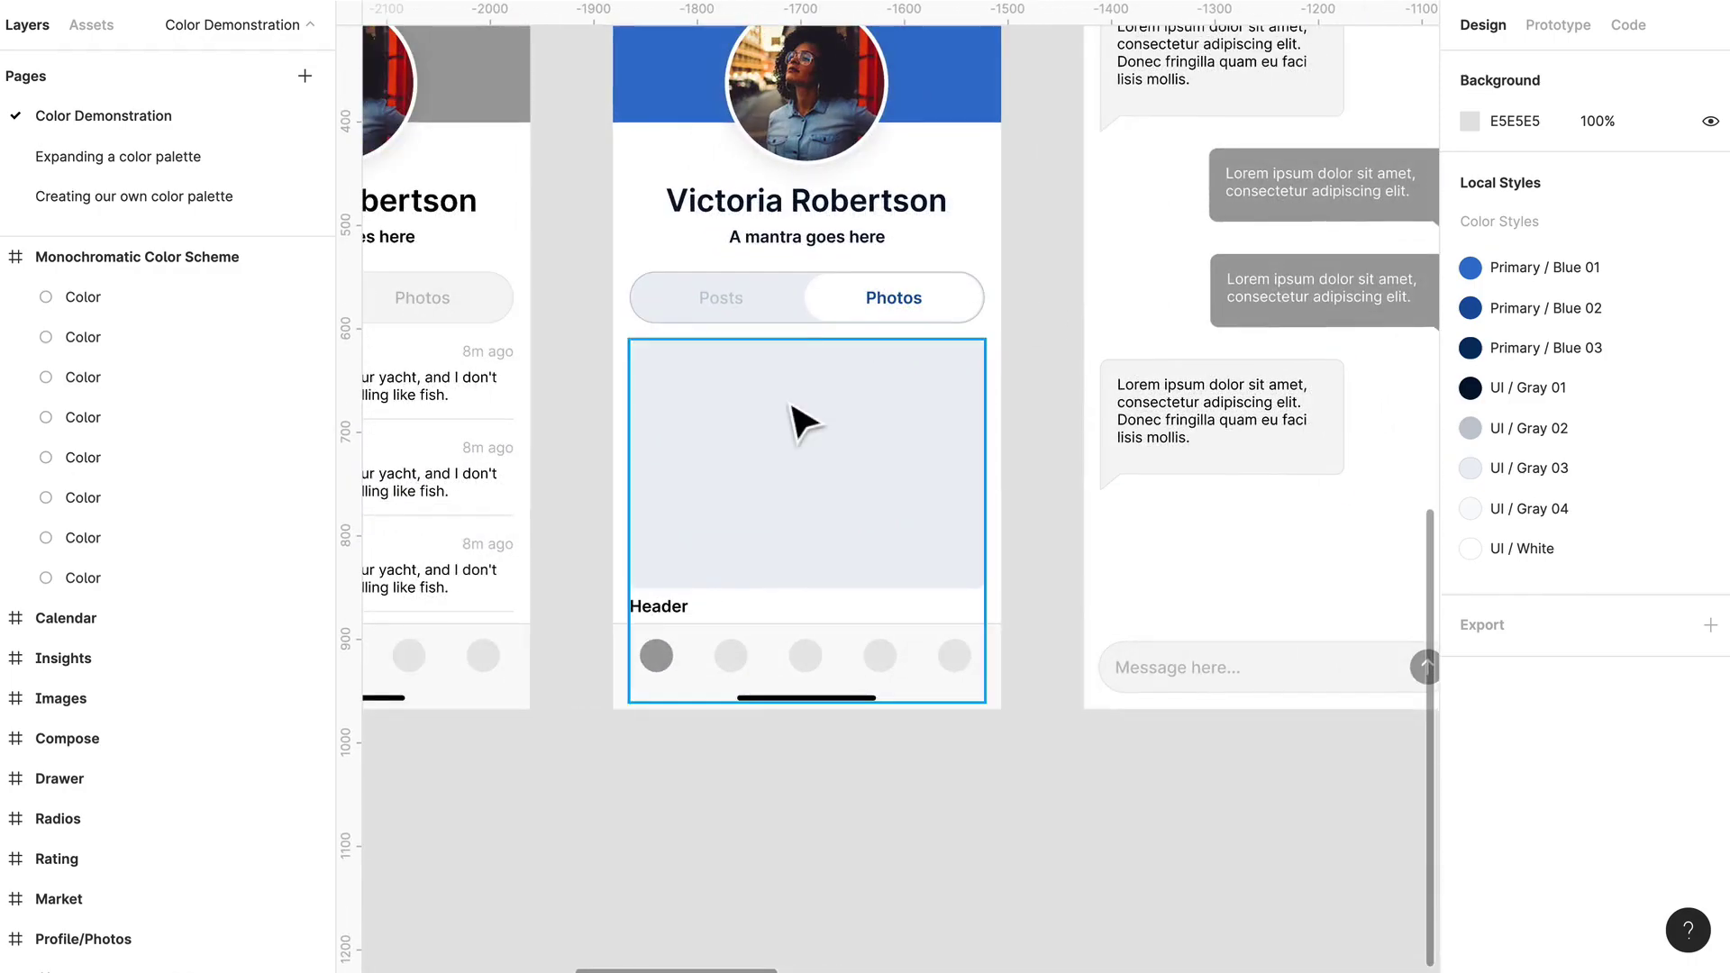
pyautogui.click(838, 469)
pyautogui.click(1596, 373)
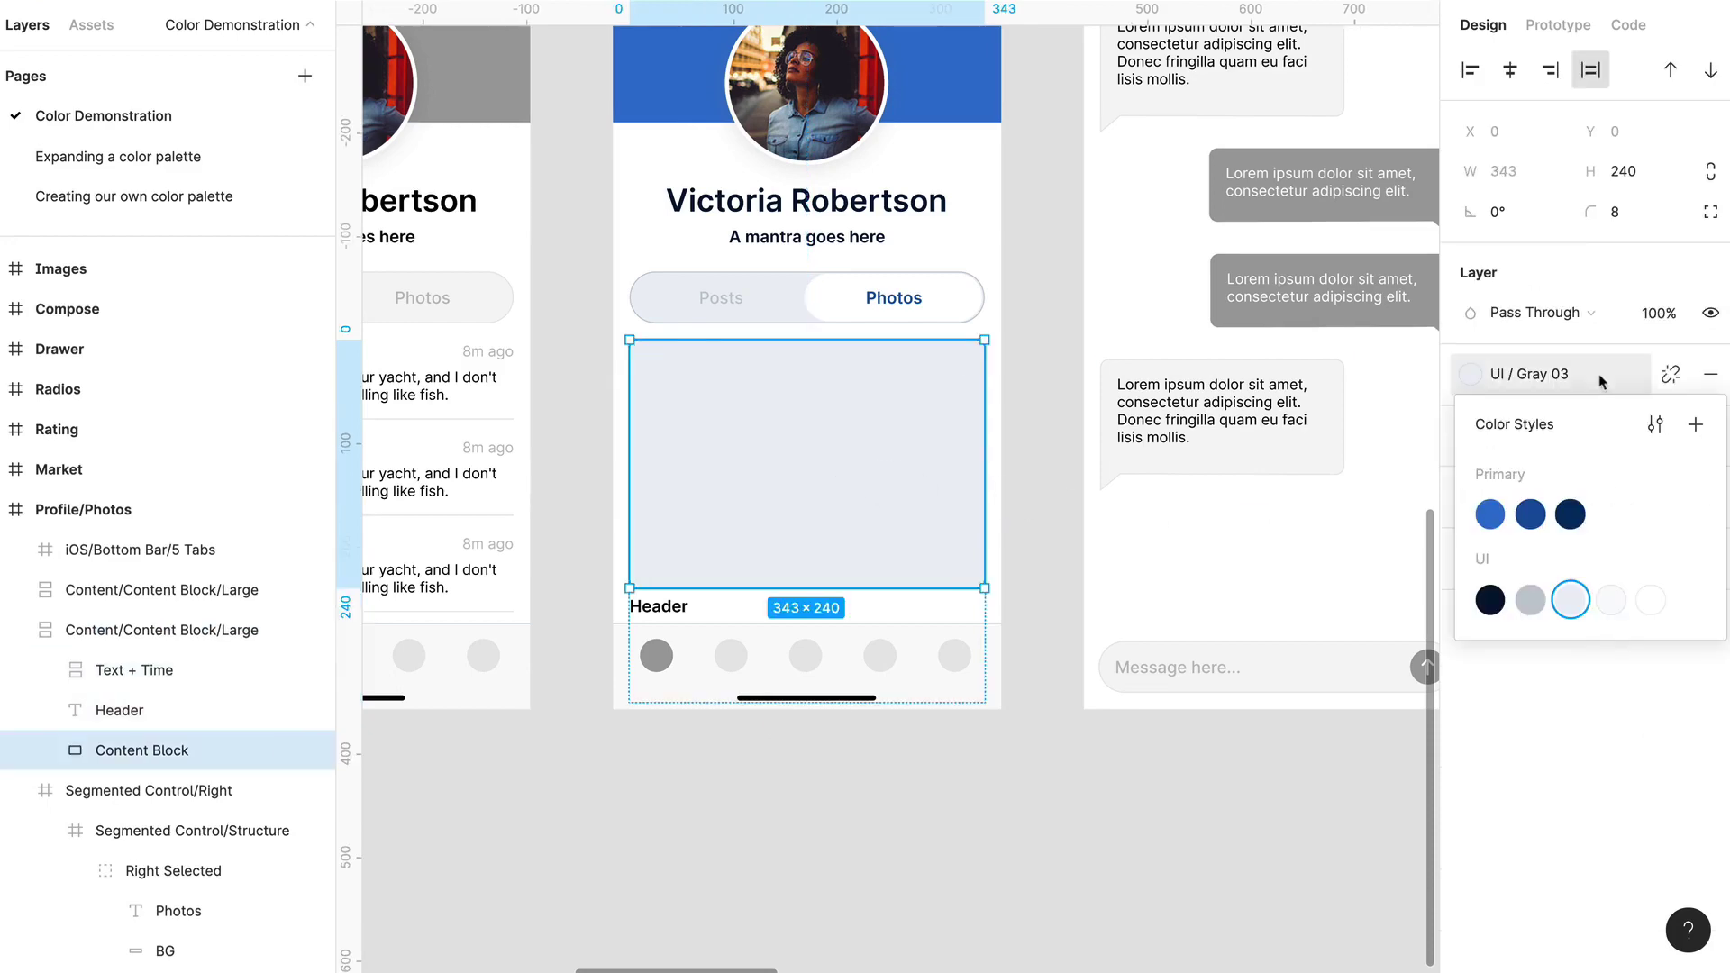
pyautogui.click(1612, 601)
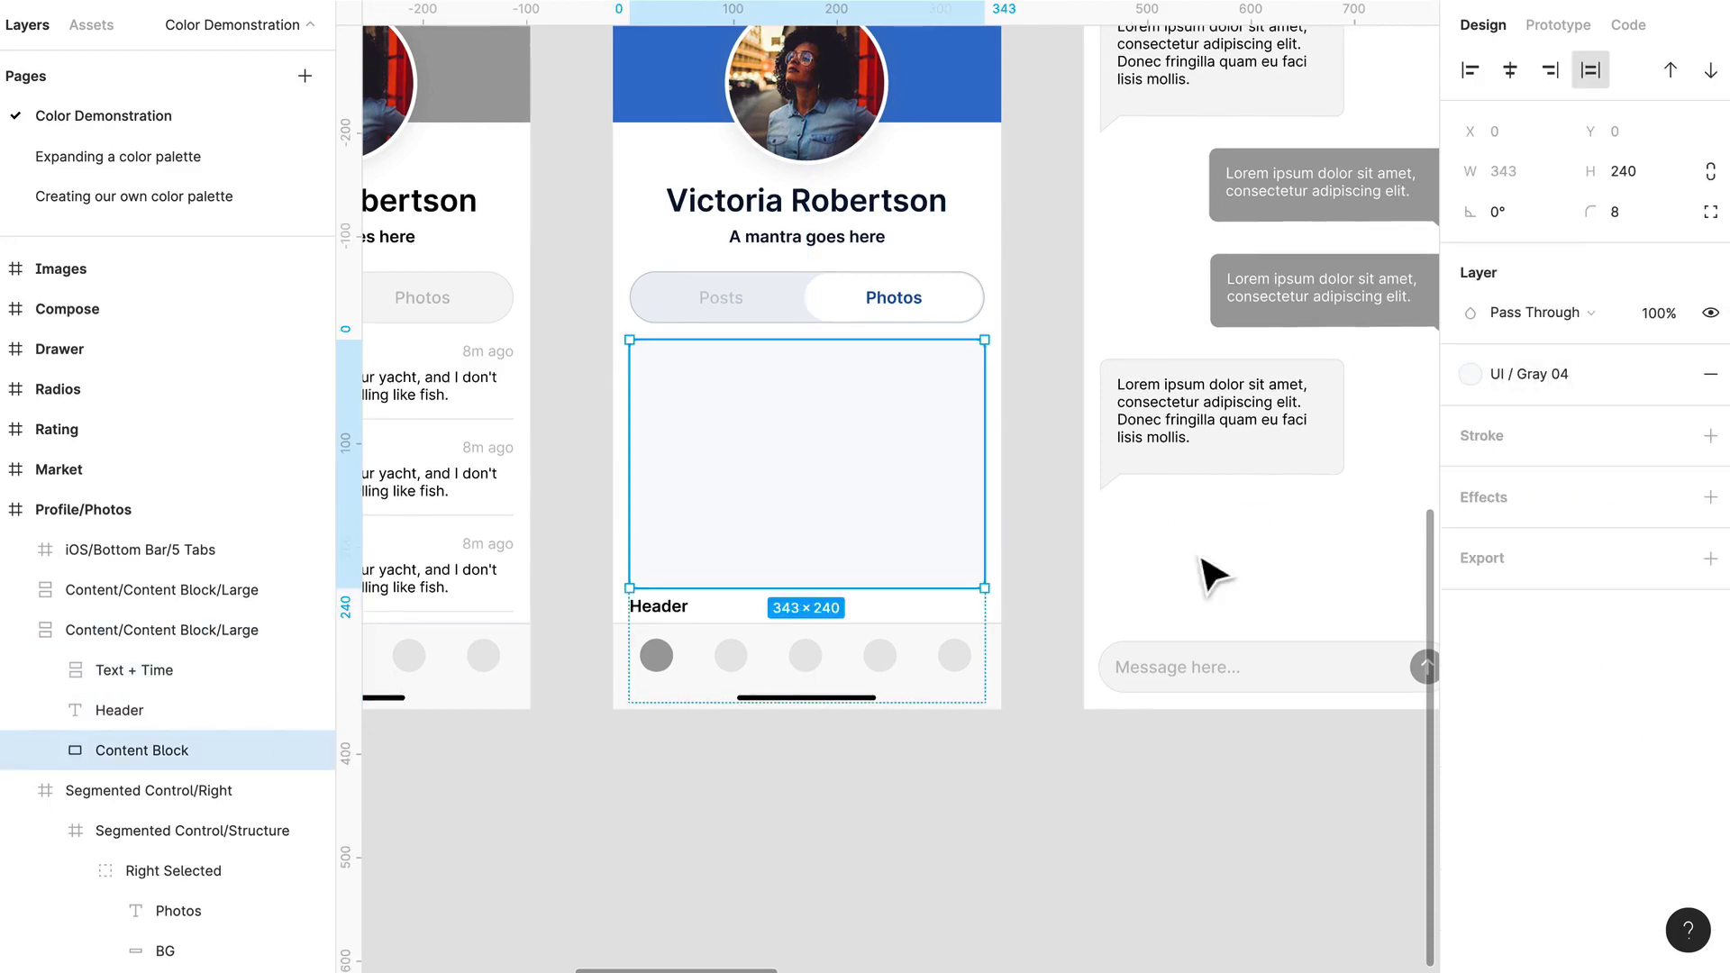
pyautogui.click(1061, 455)
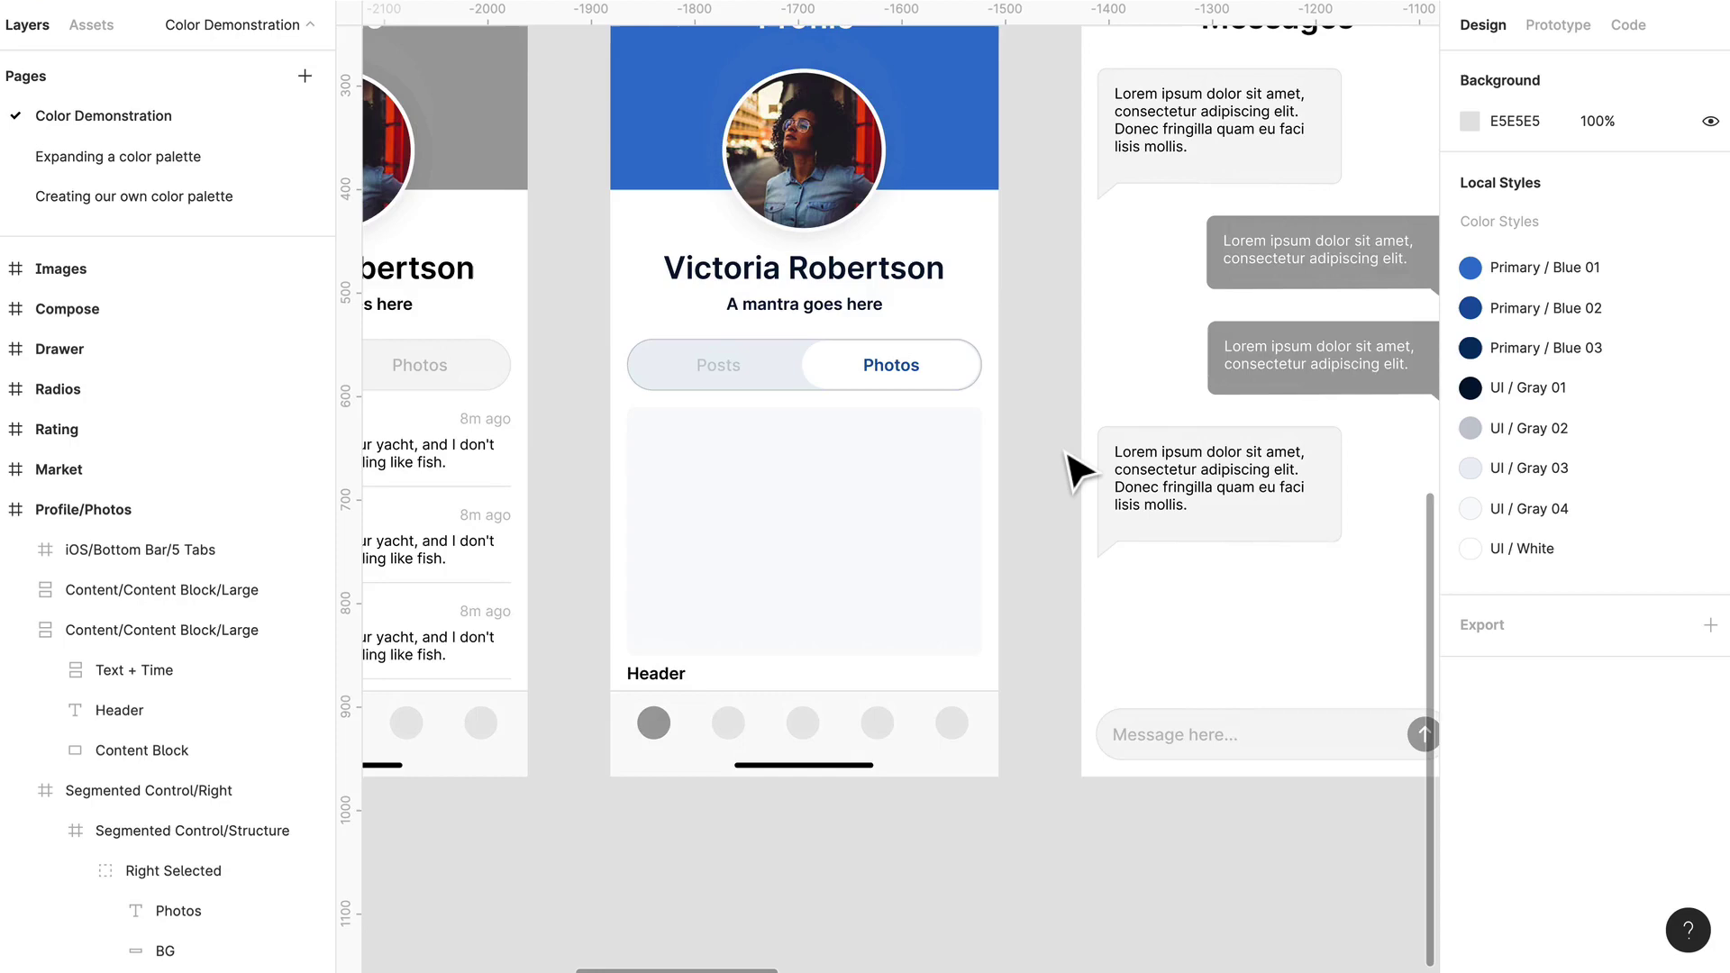
# Step: Check the Posts/Photos toggle background's fill style, leaving it unchanged
pyautogui.scroll(3, 1077, 468)
pyautogui.click(773, 450)
pyautogui.doubleClick(792, 451)
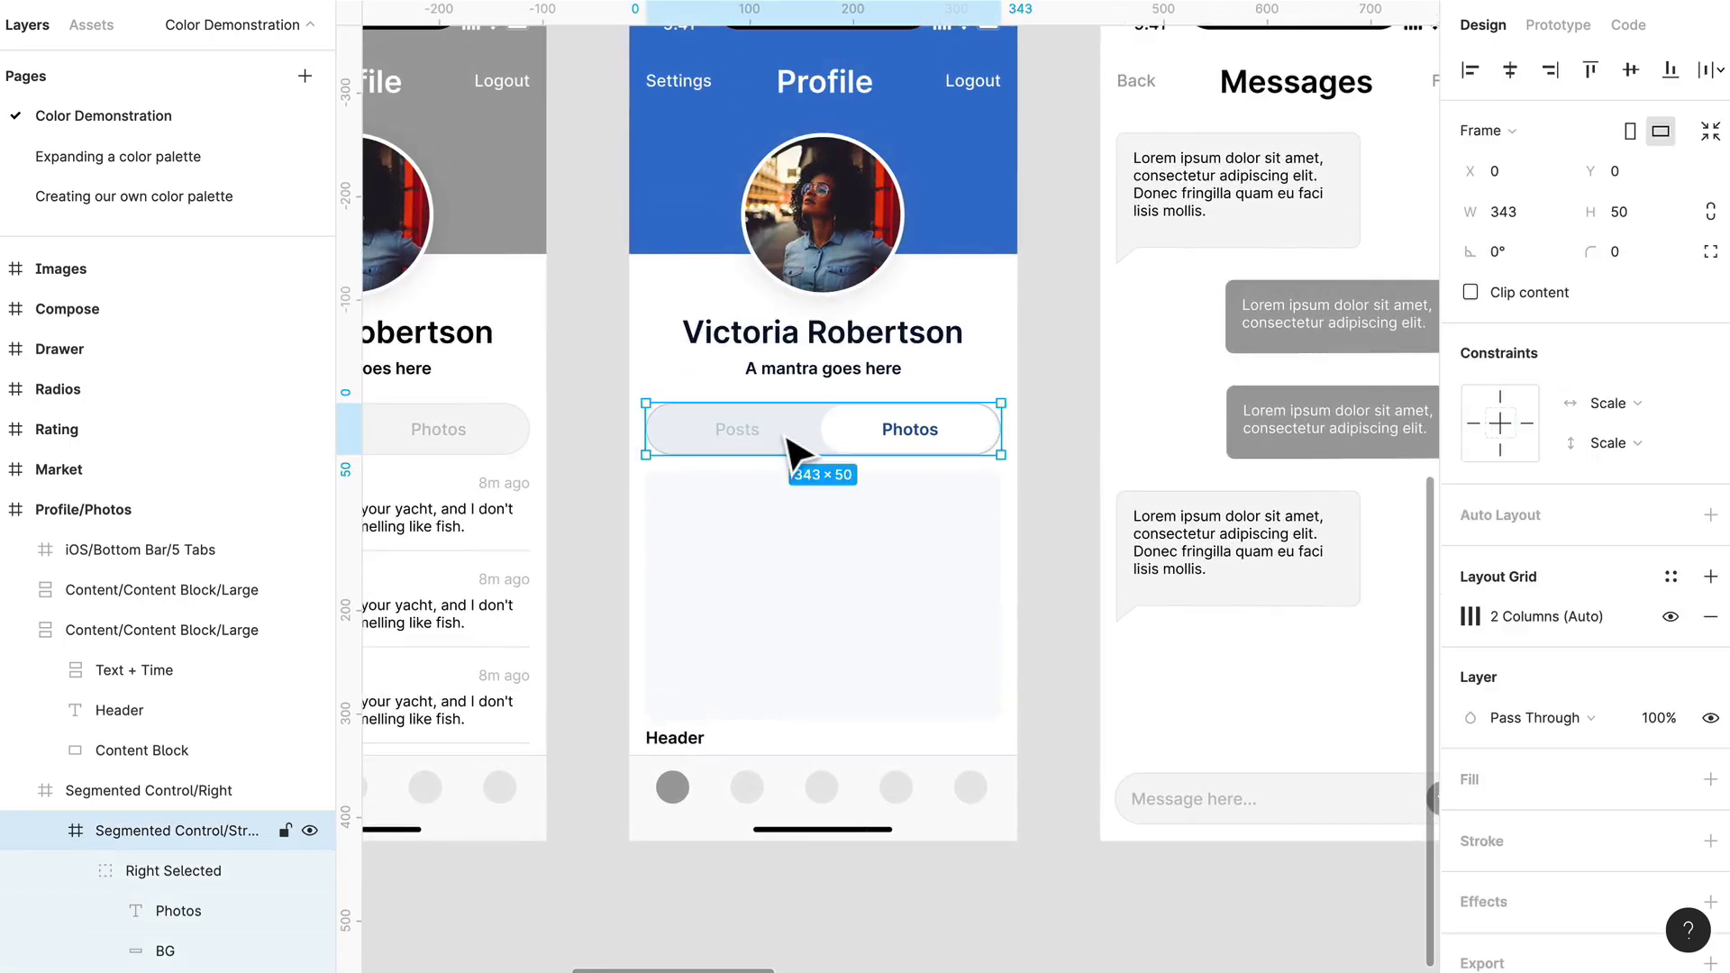
pyautogui.doubleClick(794, 442)
pyautogui.click(1544, 541)
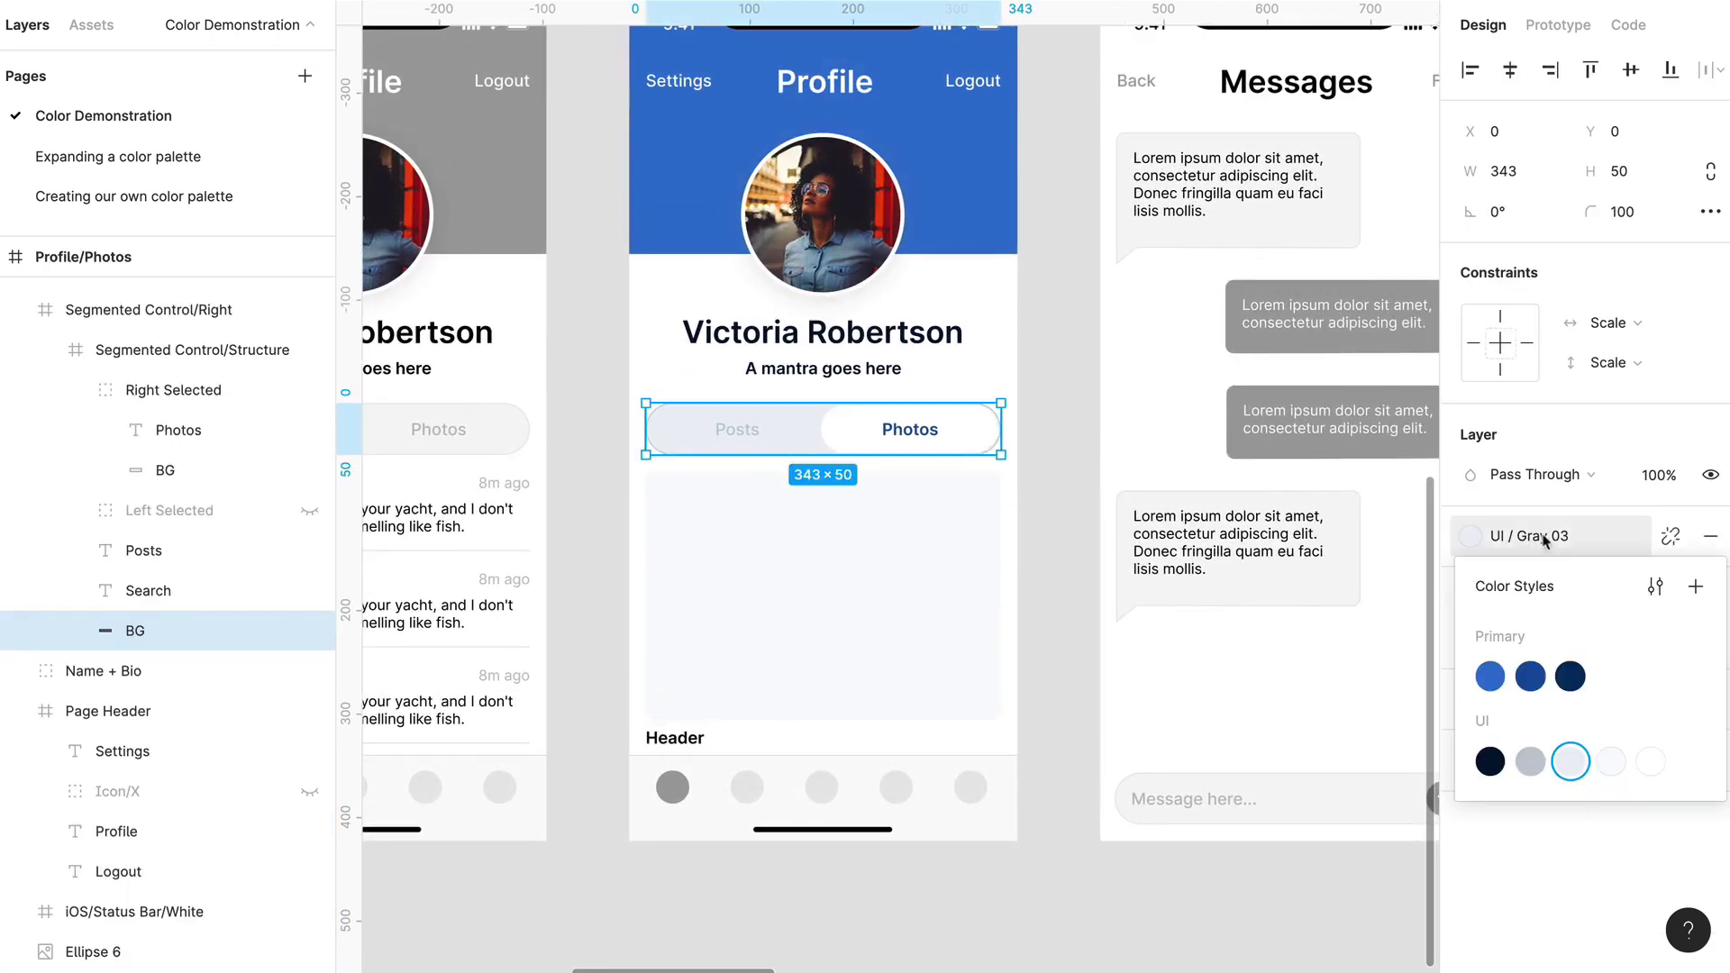
pyautogui.press('Escape')
pyautogui.click(1054, 389)
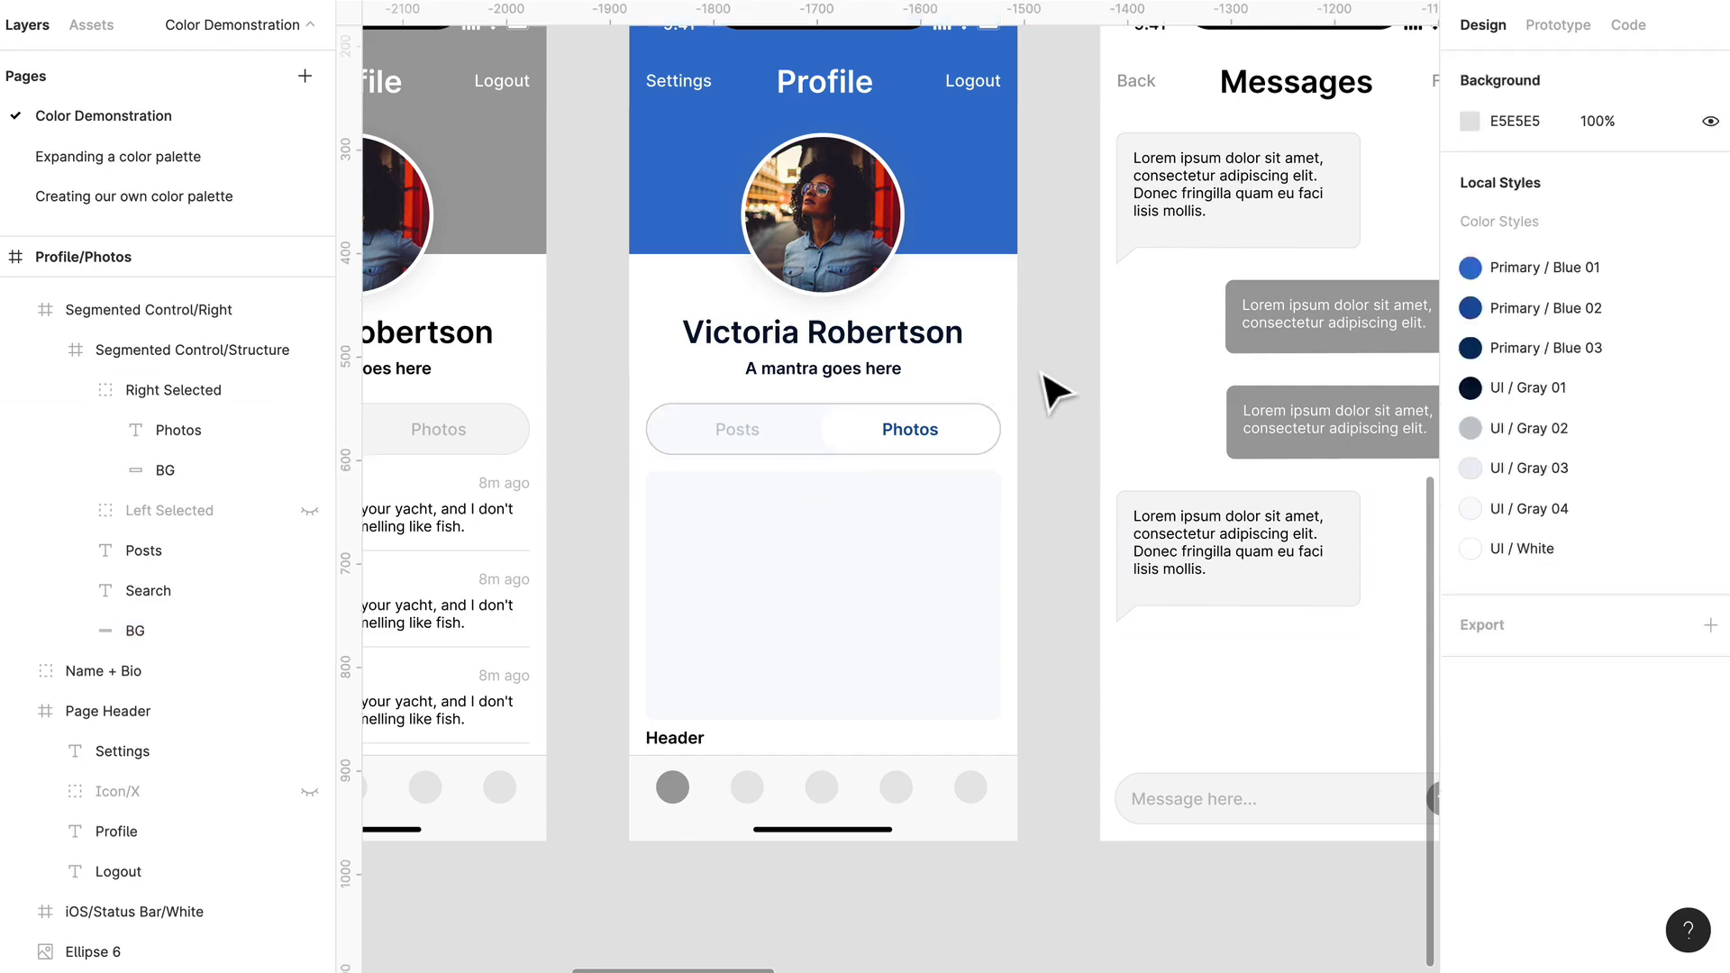
pyautogui.hscroll(5, 1054, 389)
pyautogui.scroll(1, 1054, 390)
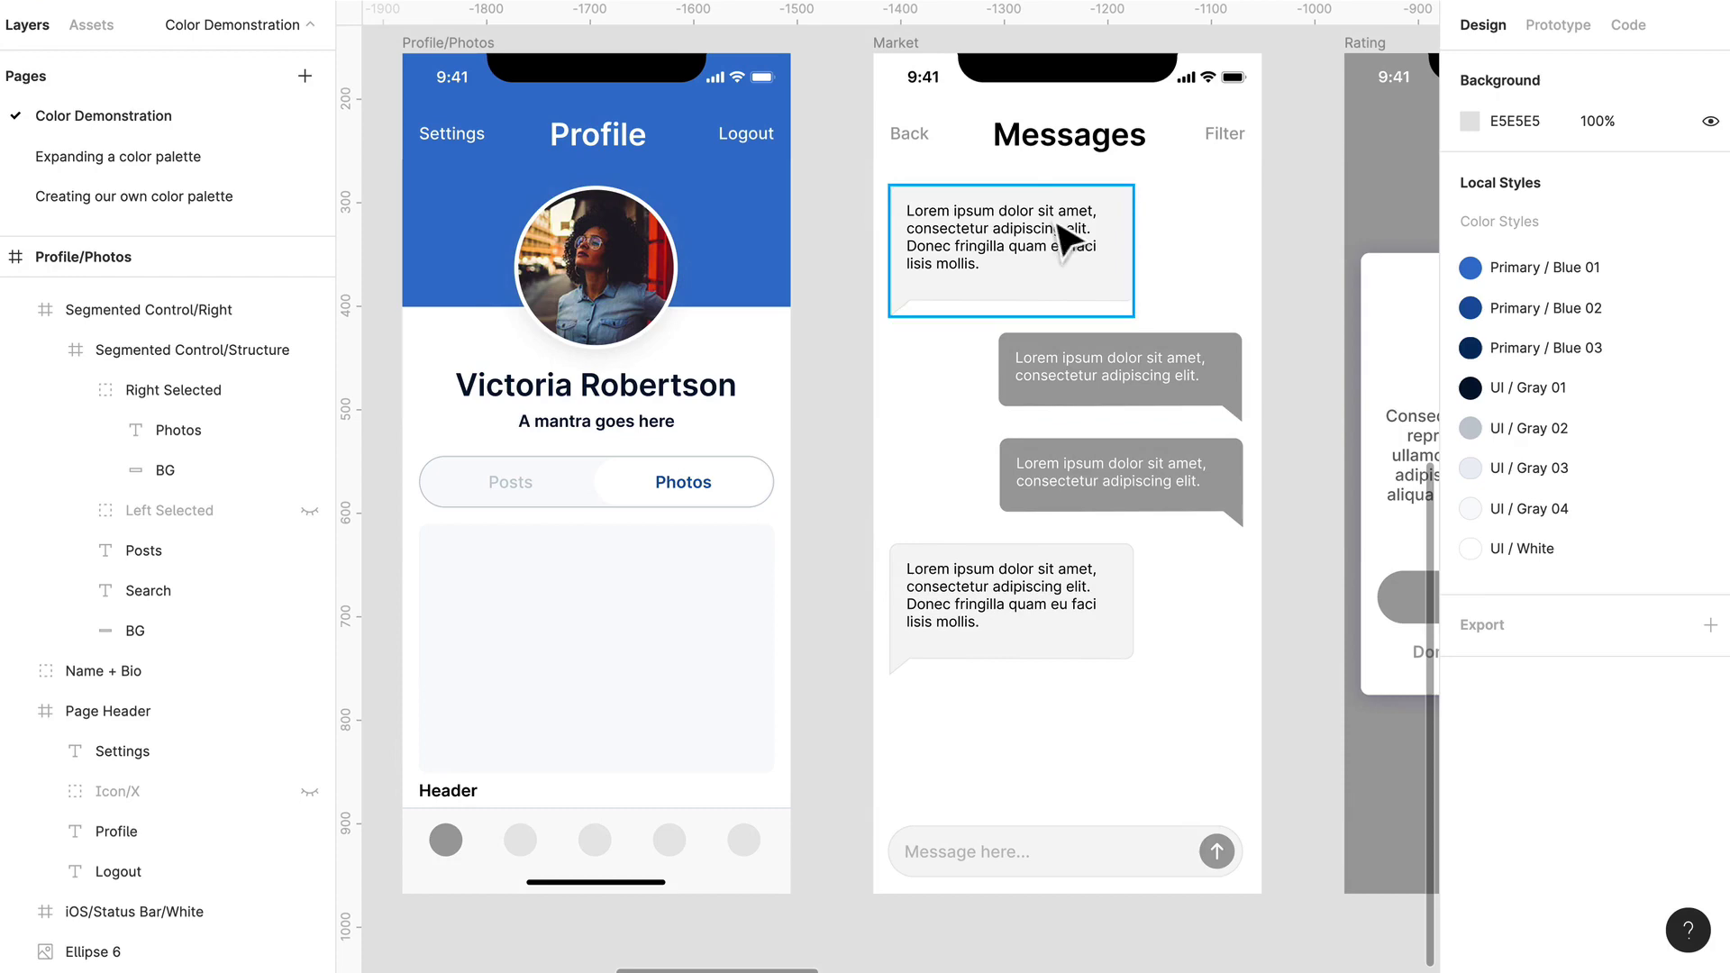
# Step: Color the Messages screen title with the UI / Gray 01 style
pyautogui.click(1090, 149)
pyautogui.doubleClick(1096, 152)
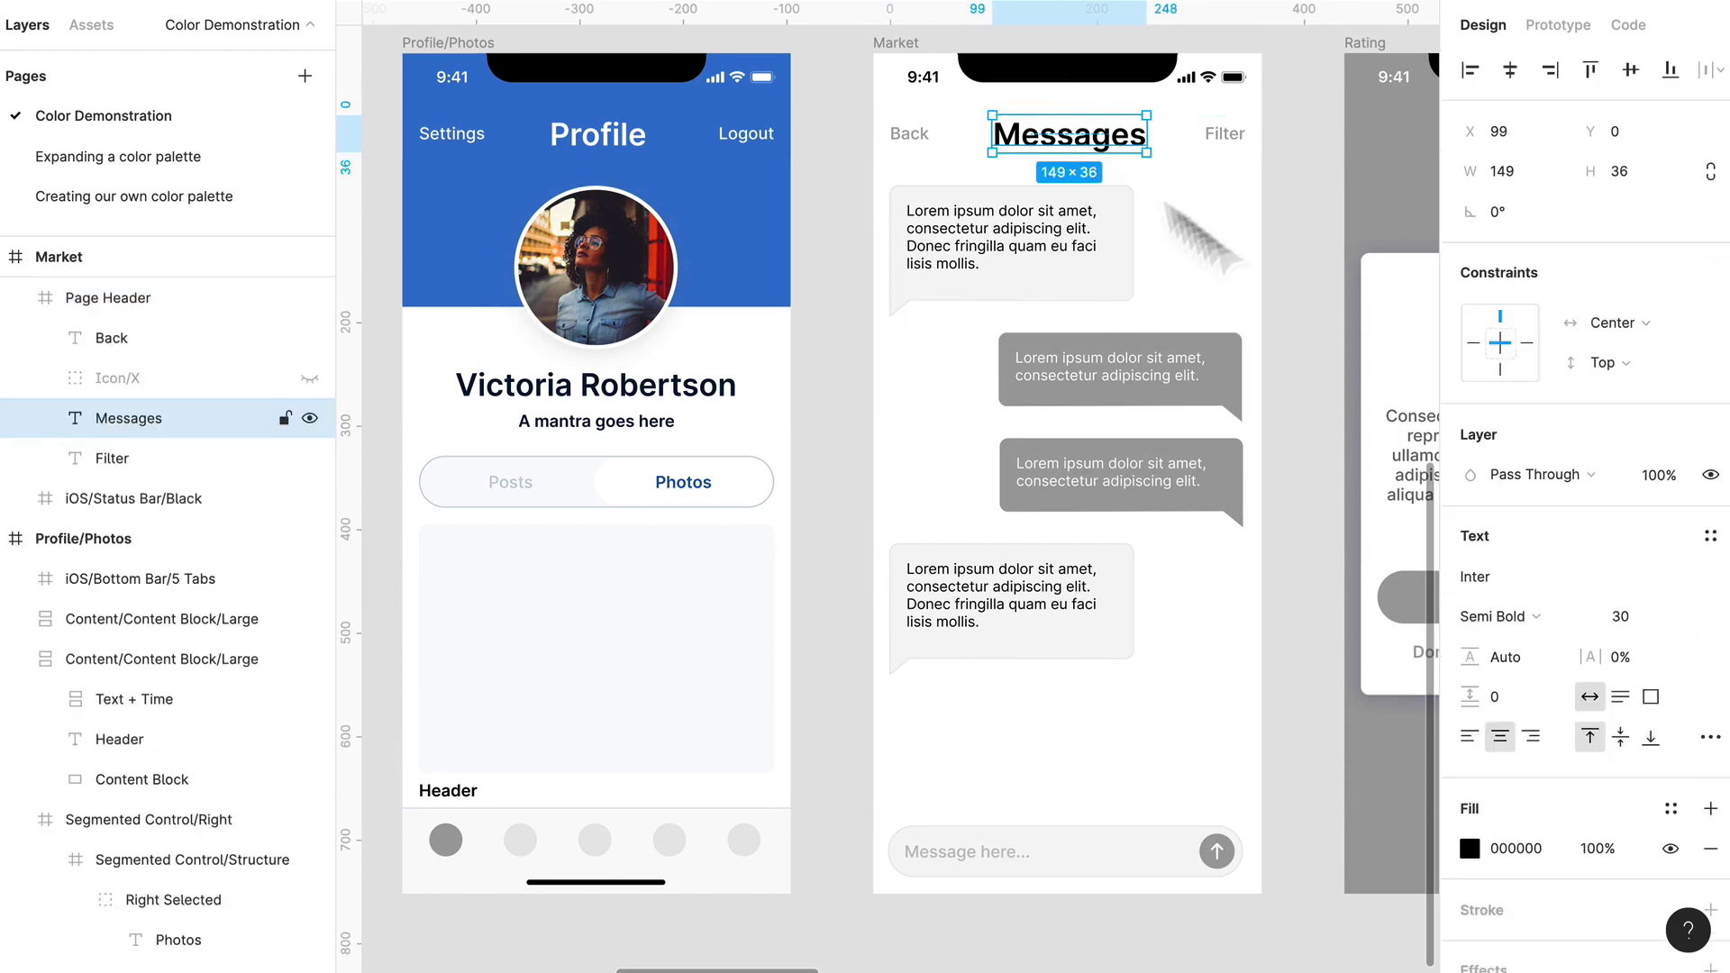
pyautogui.click(1671, 813)
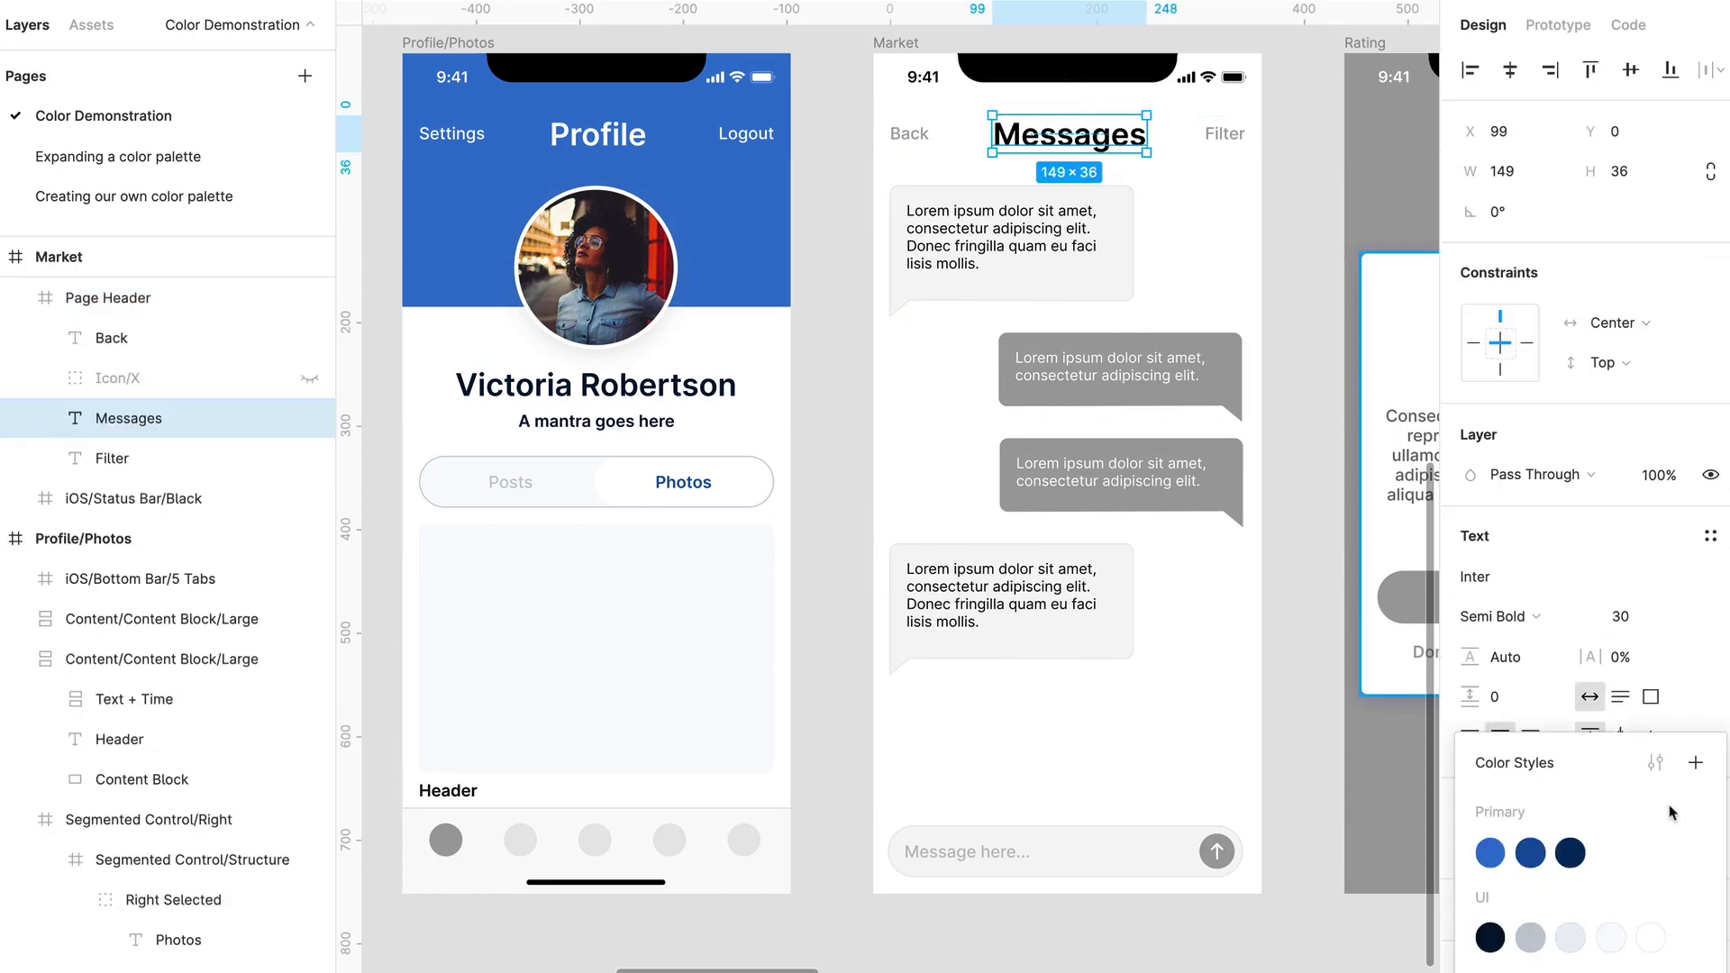
pyautogui.click(1490, 937)
# Step: Give the Back and Filter header labels the UI / Gray 02 style
pyautogui.click(1225, 133)
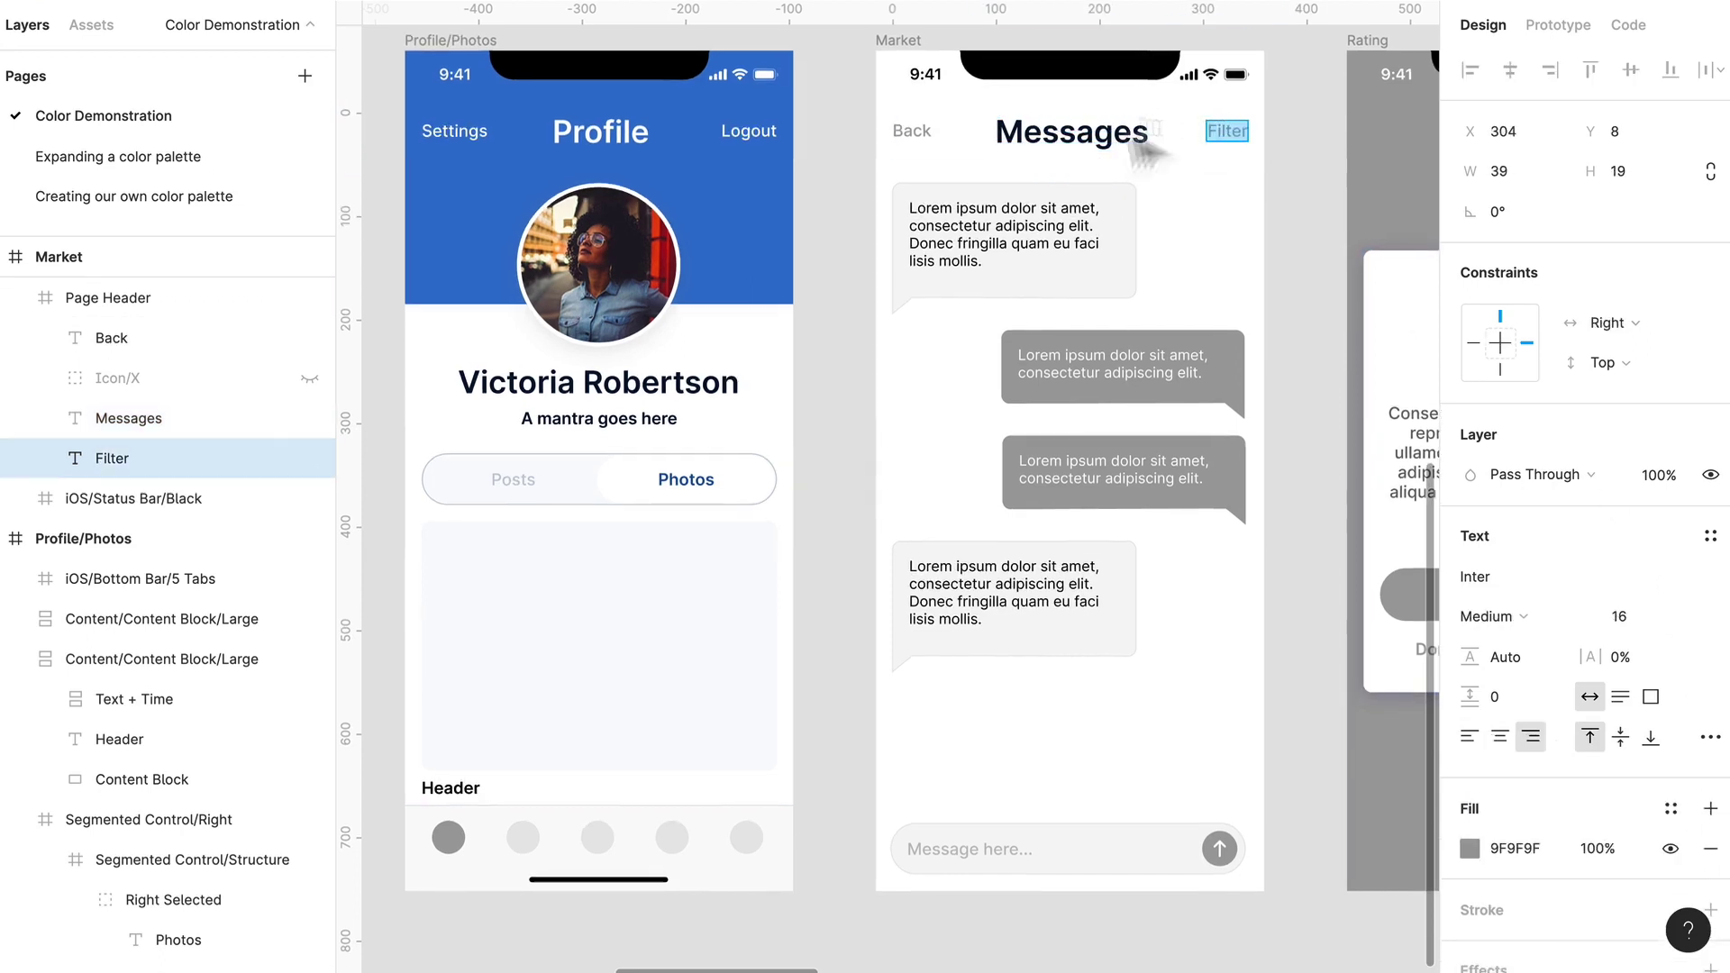
pyautogui.click(900, 126)
pyautogui.keyDown('shift'); pyautogui.click(1234, 135); pyautogui.keyUp('shift')
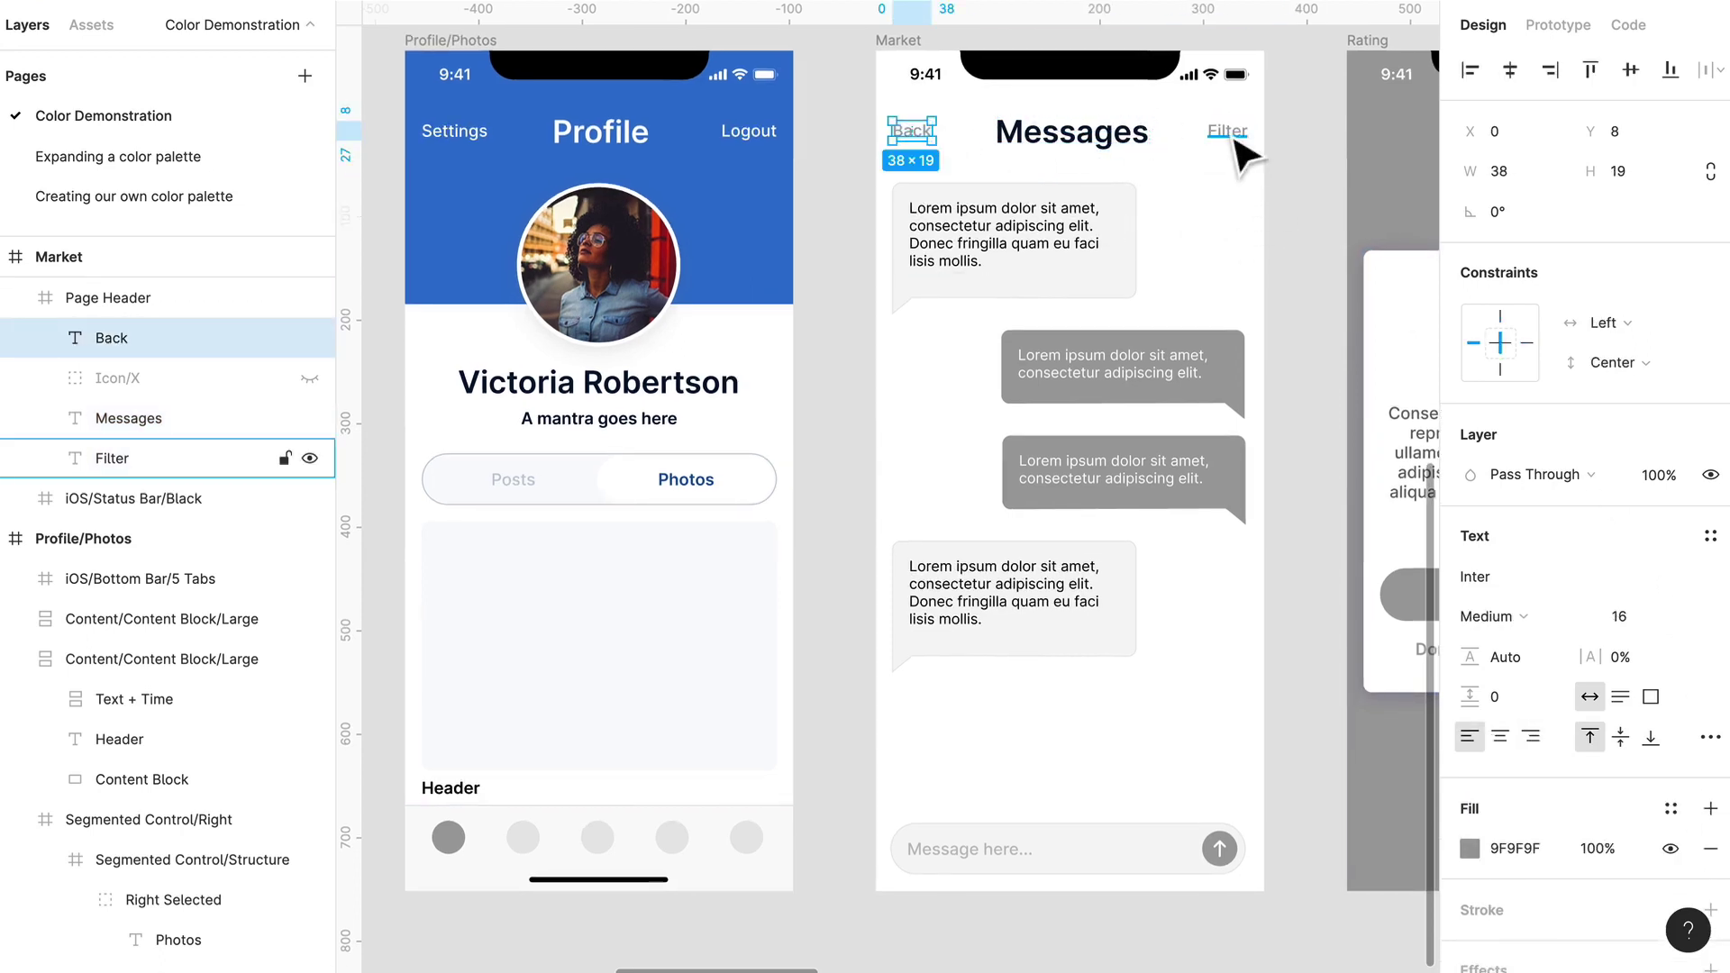
pyautogui.click(1671, 907)
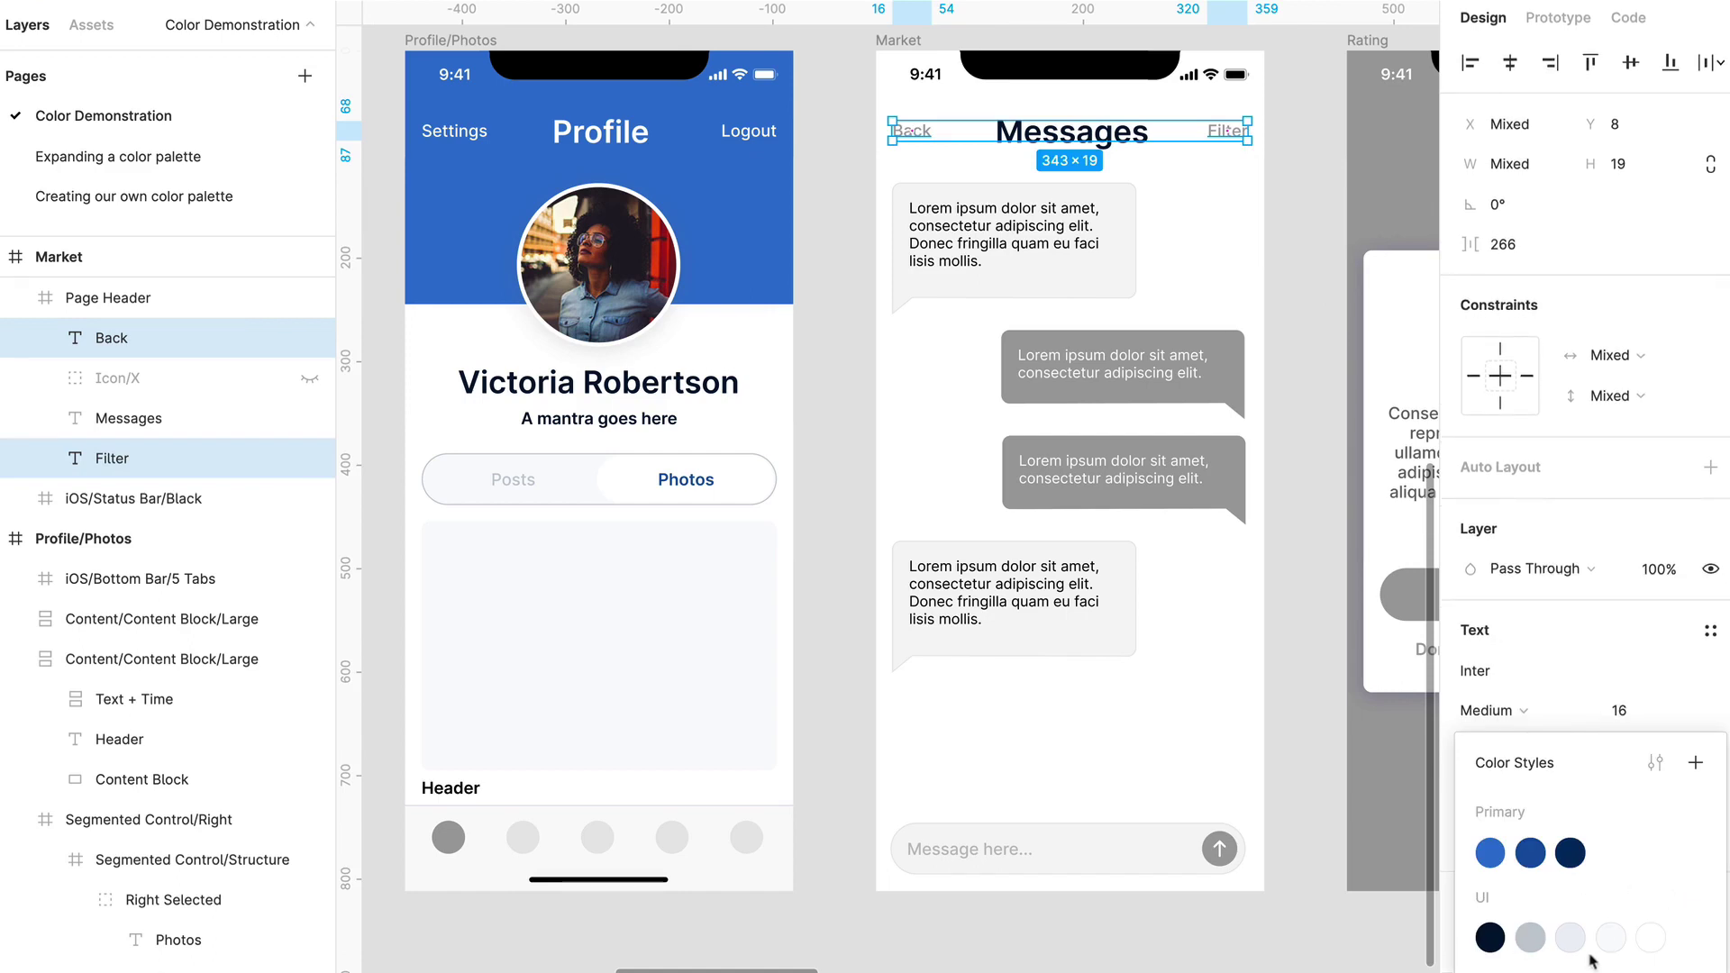
pyautogui.click(1543, 940)
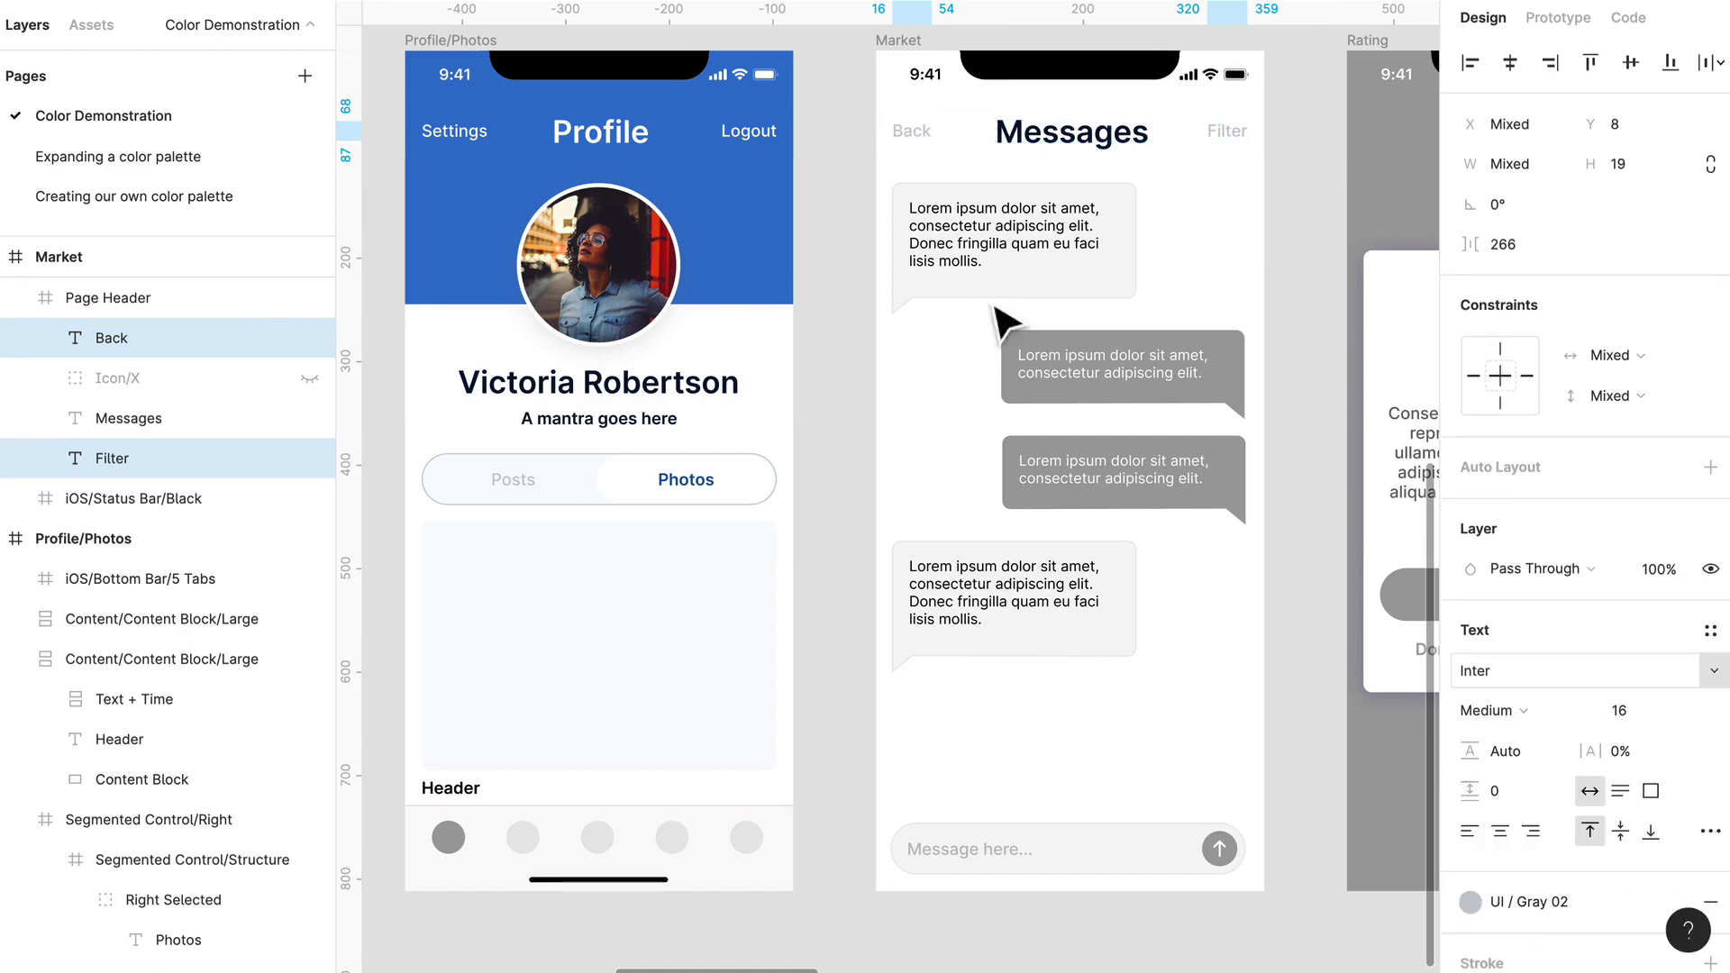
# Step: Set the text of both received chat bubbles to UI / Gray 01
pyautogui.click(1072, 298)
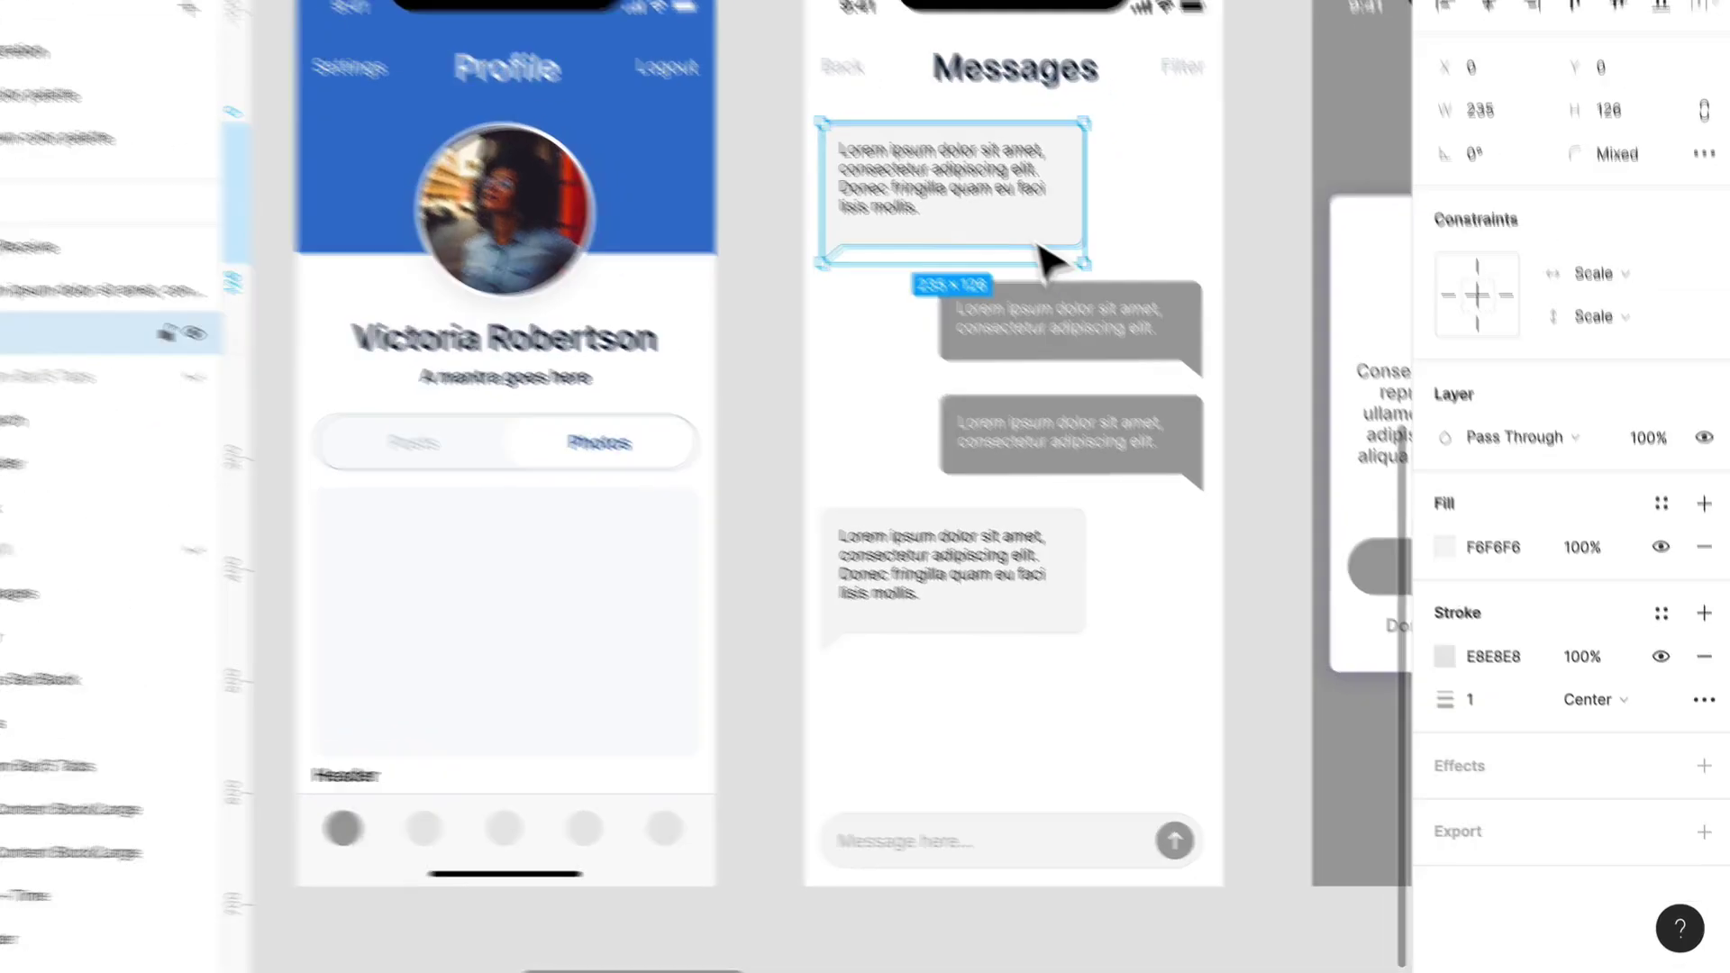
pyautogui.doubleClick(1113, 257)
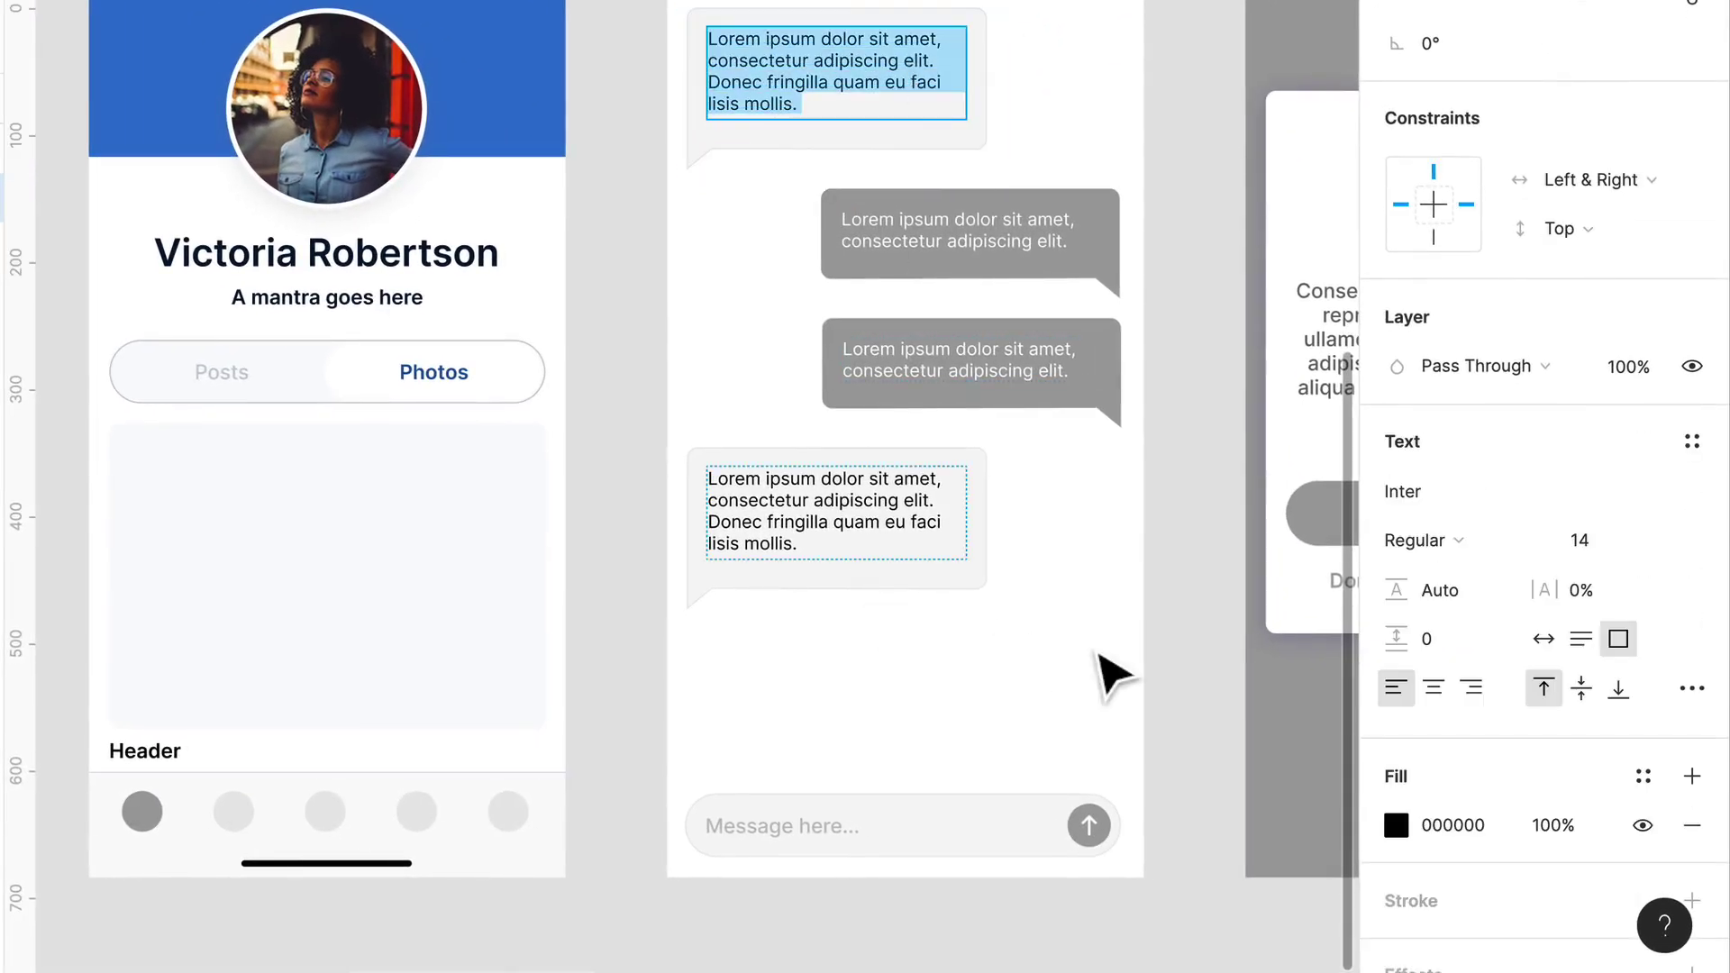
pyautogui.press('Escape')
pyautogui.keyDown('shift'); pyautogui.click(892, 527); pyautogui.keyUp('shift')
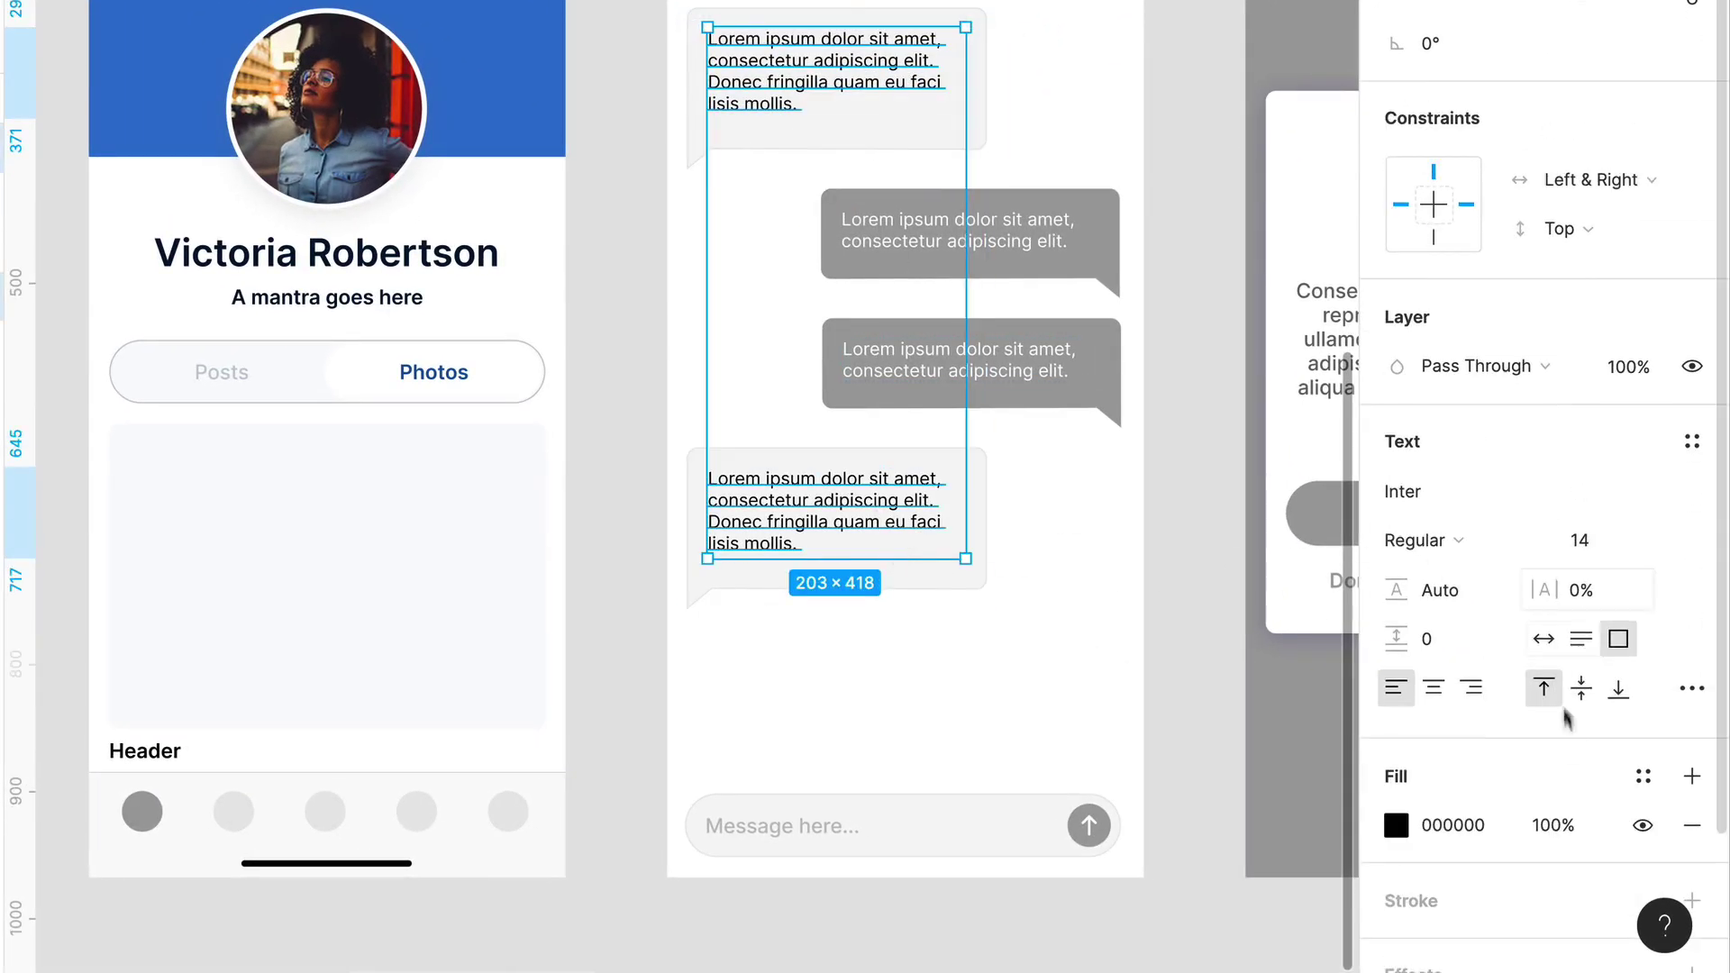
pyautogui.click(1642, 779)
pyautogui.click(1421, 934)
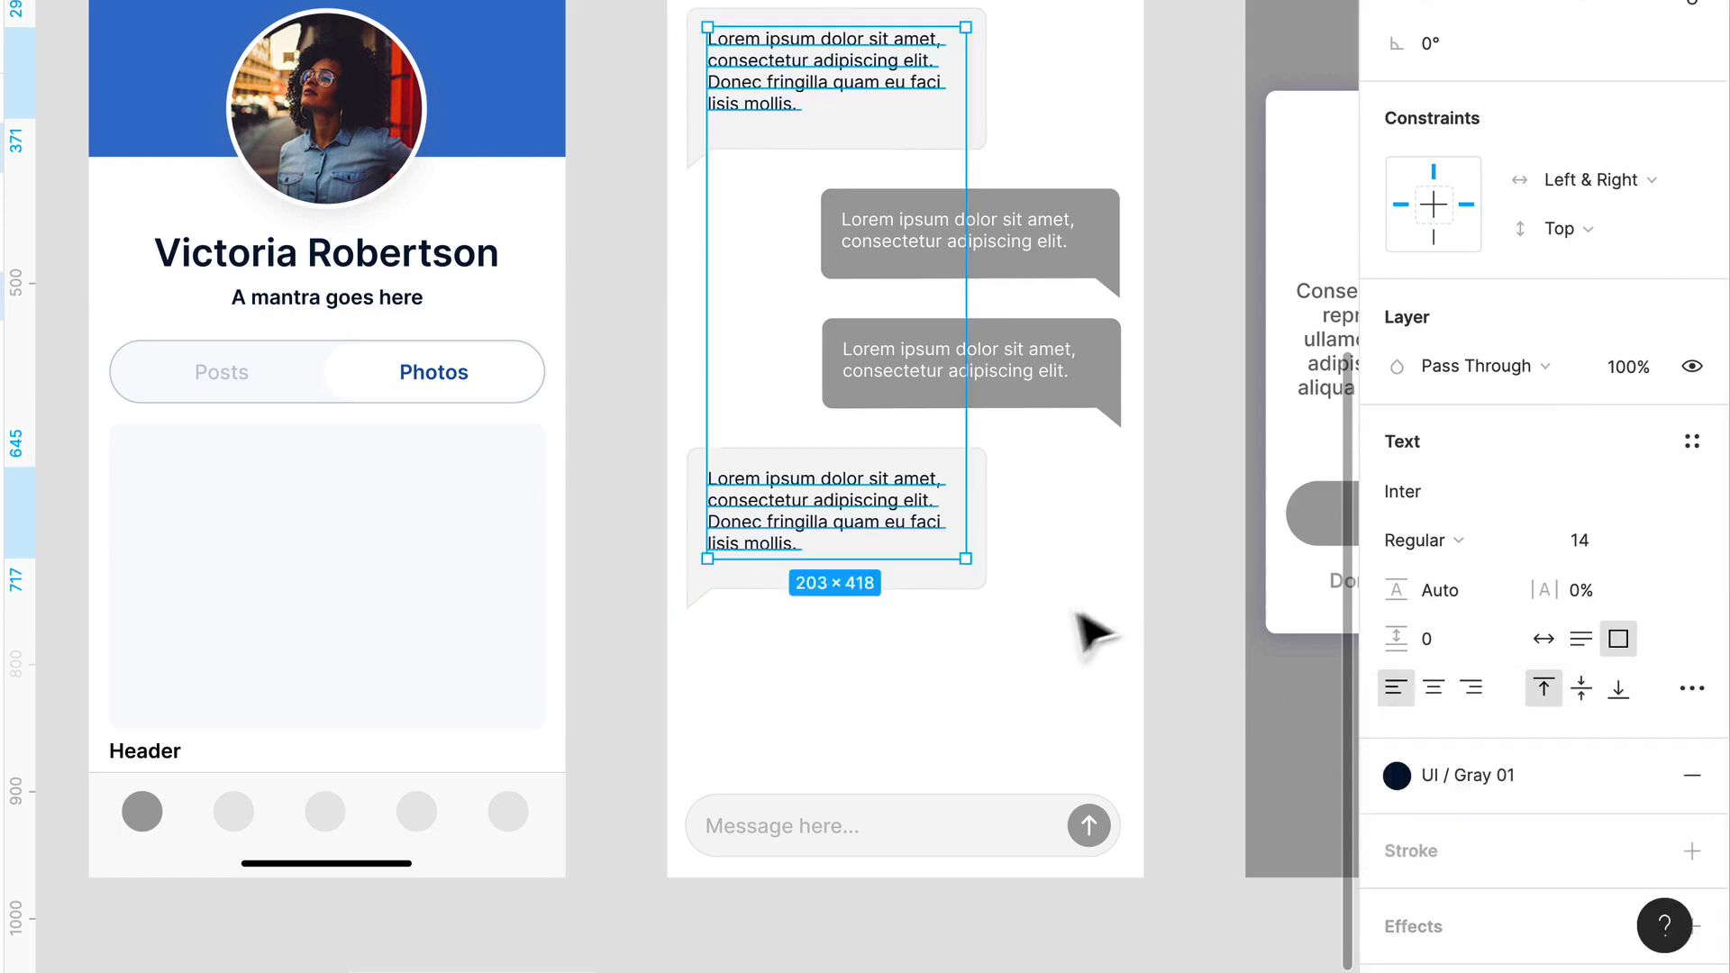
pyautogui.click(1161, 662)
pyautogui.moveTo(1160, 646); pyautogui.dragTo(721, 9)
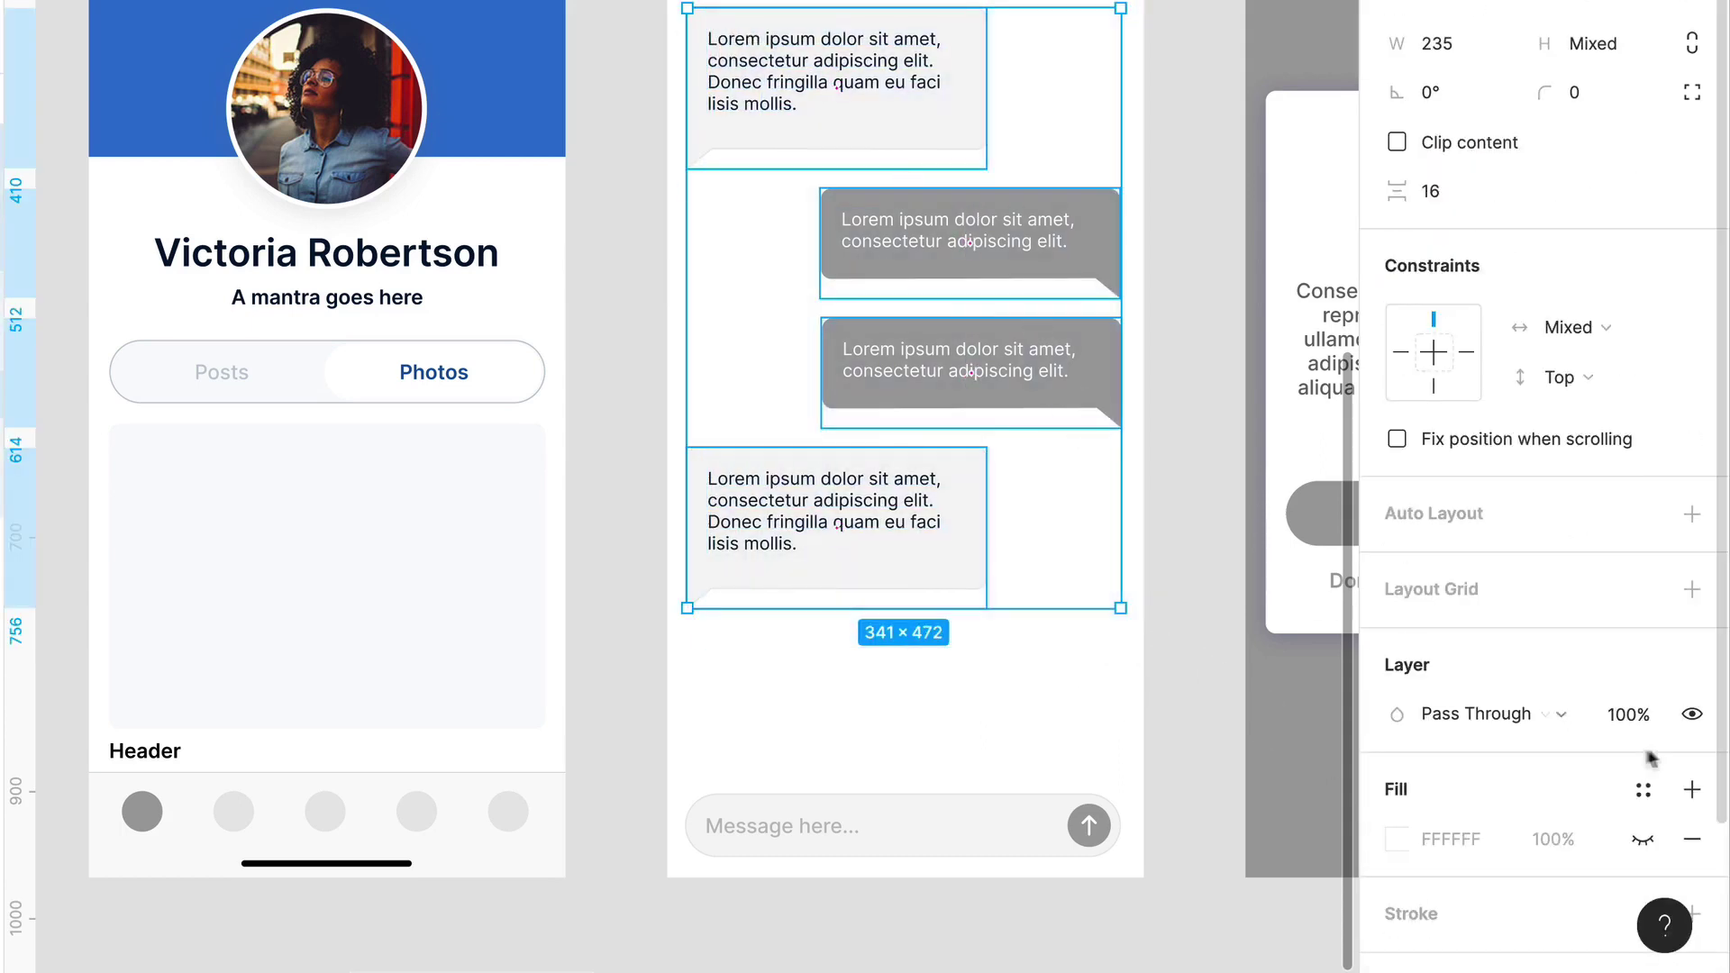
# Step: Color the text of the lower and upper sent bubbles with UI / White
pyautogui.scroll(-3, 1629, 744)
pyautogui.click(971, 386)
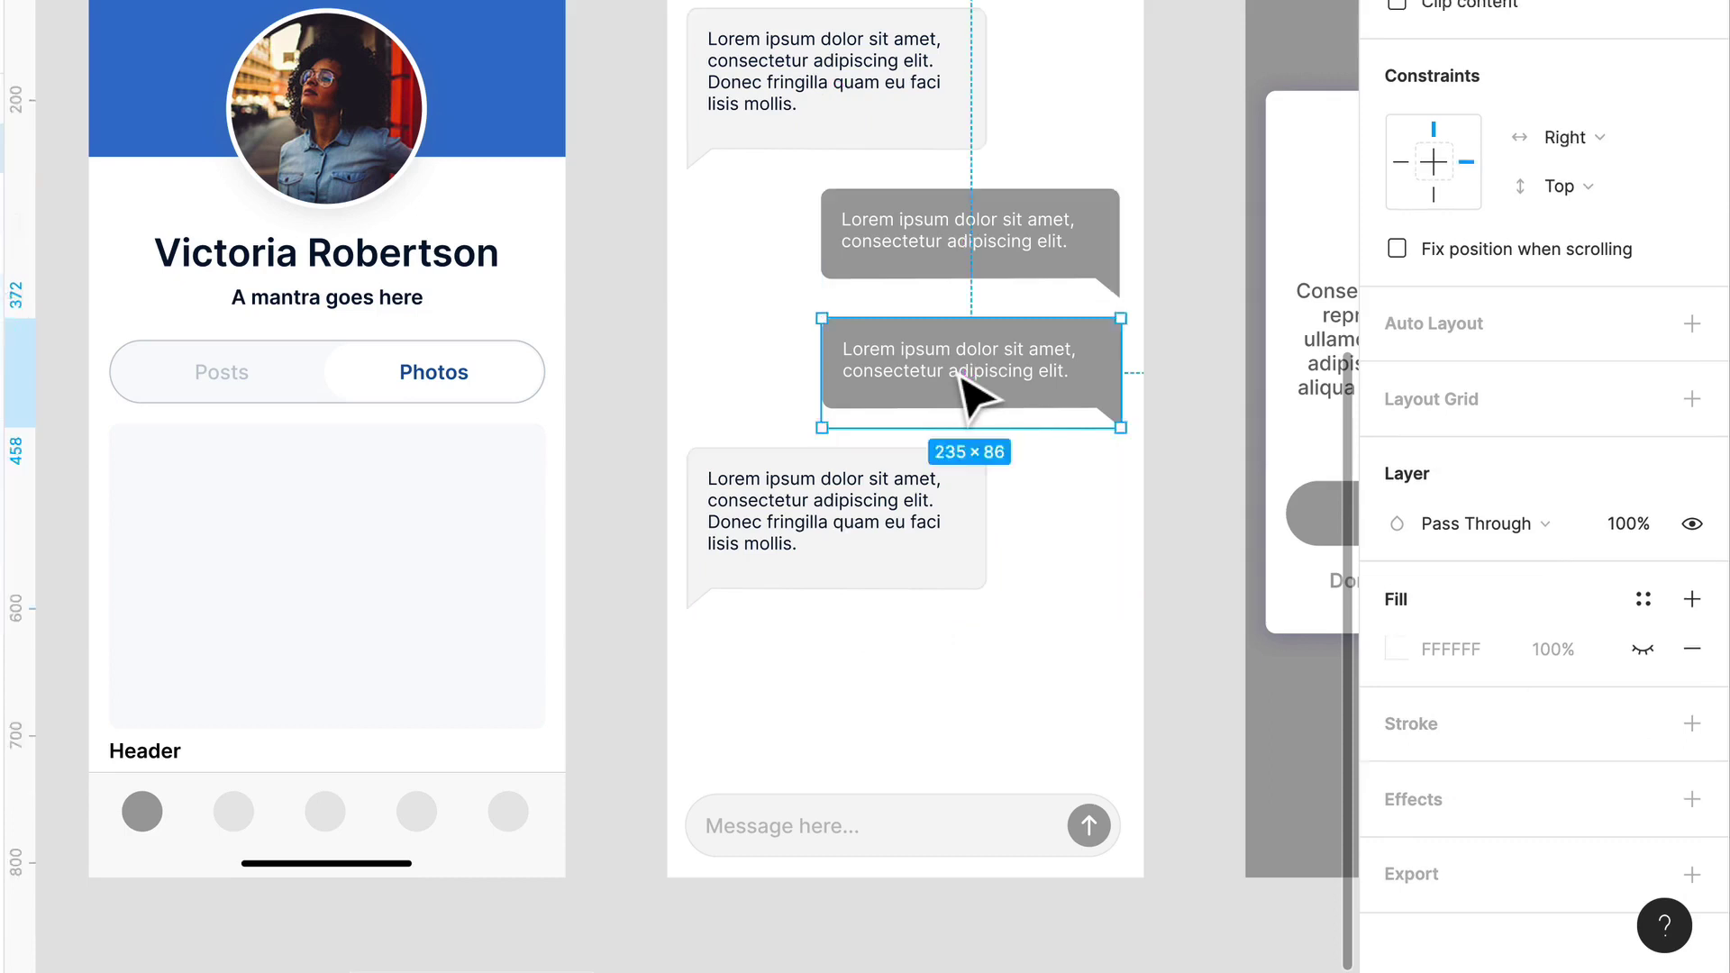
pyautogui.doubleClick(988, 376)
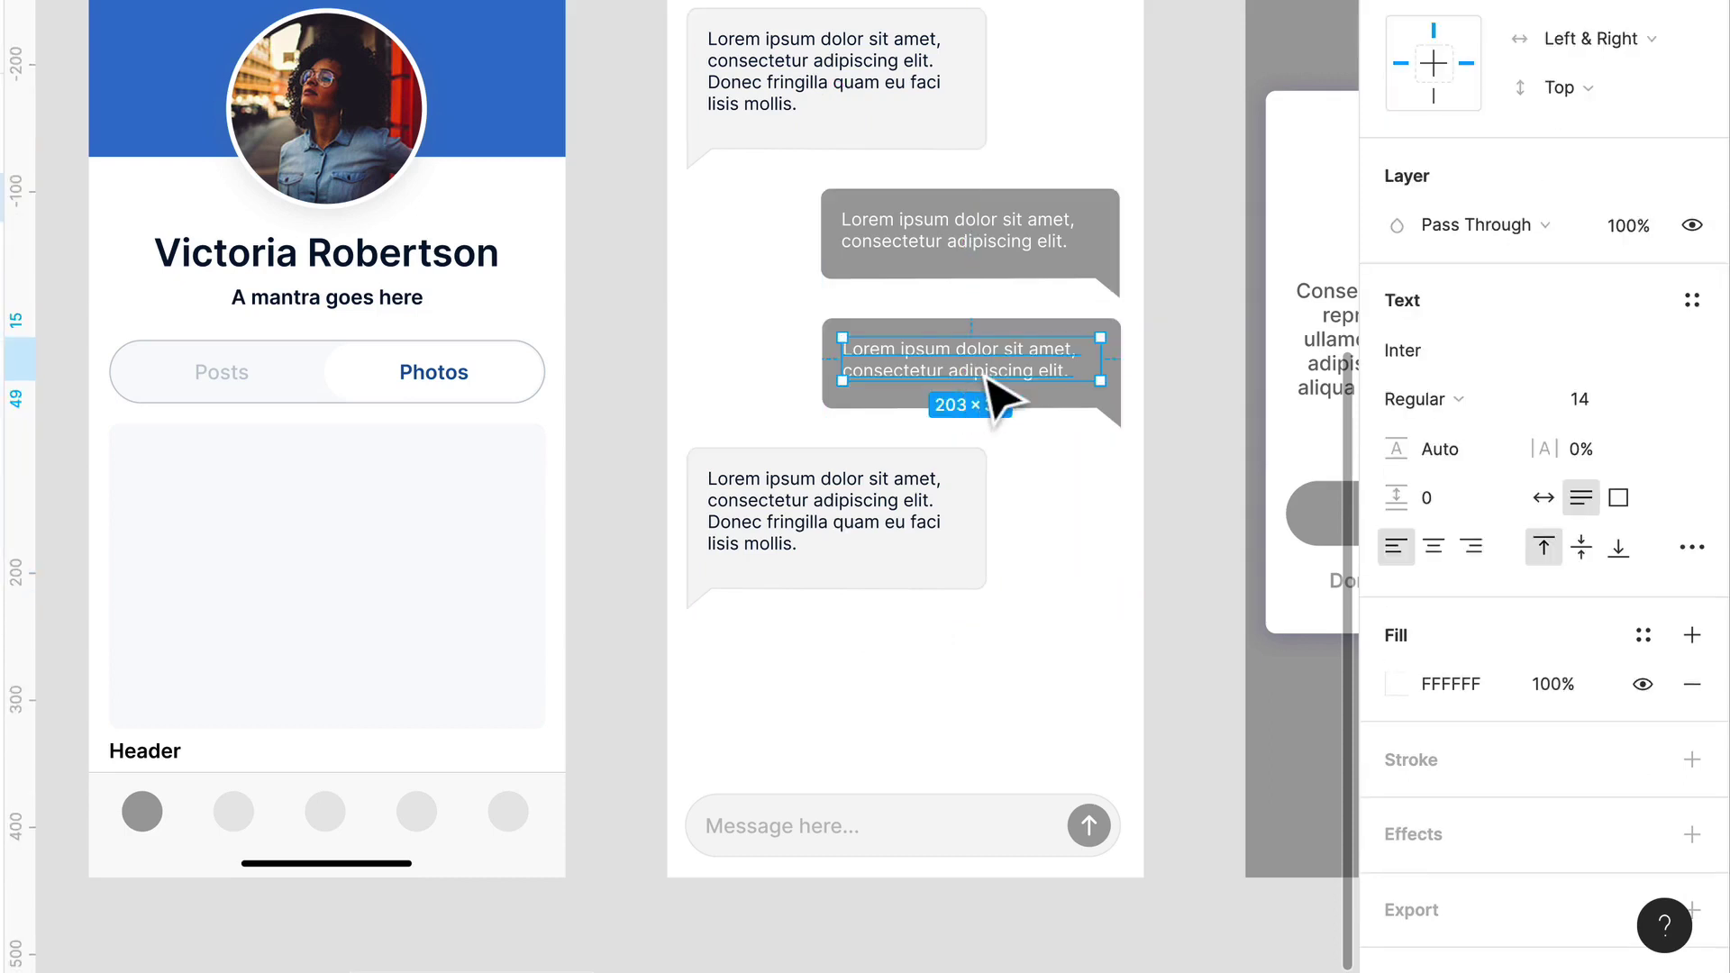
pyautogui.keyDown('shift'); pyautogui.click(1042, 264); pyautogui.keyUp('shift')
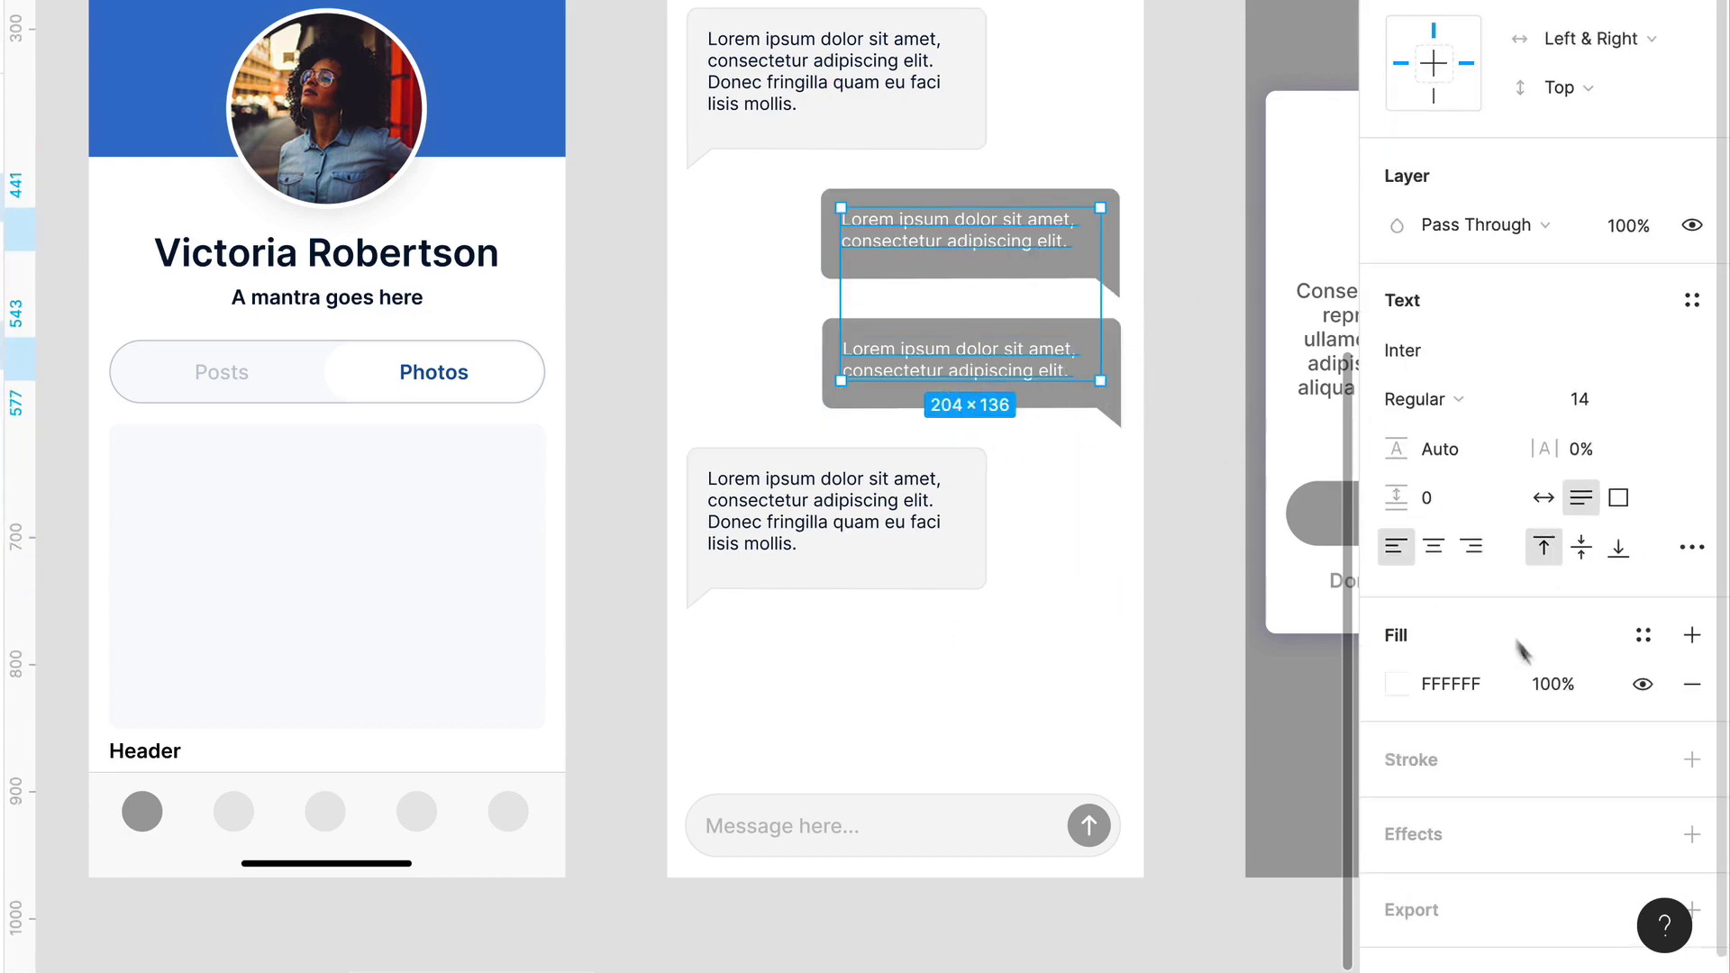
pyautogui.click(1645, 642)
pyautogui.click(1618, 910)
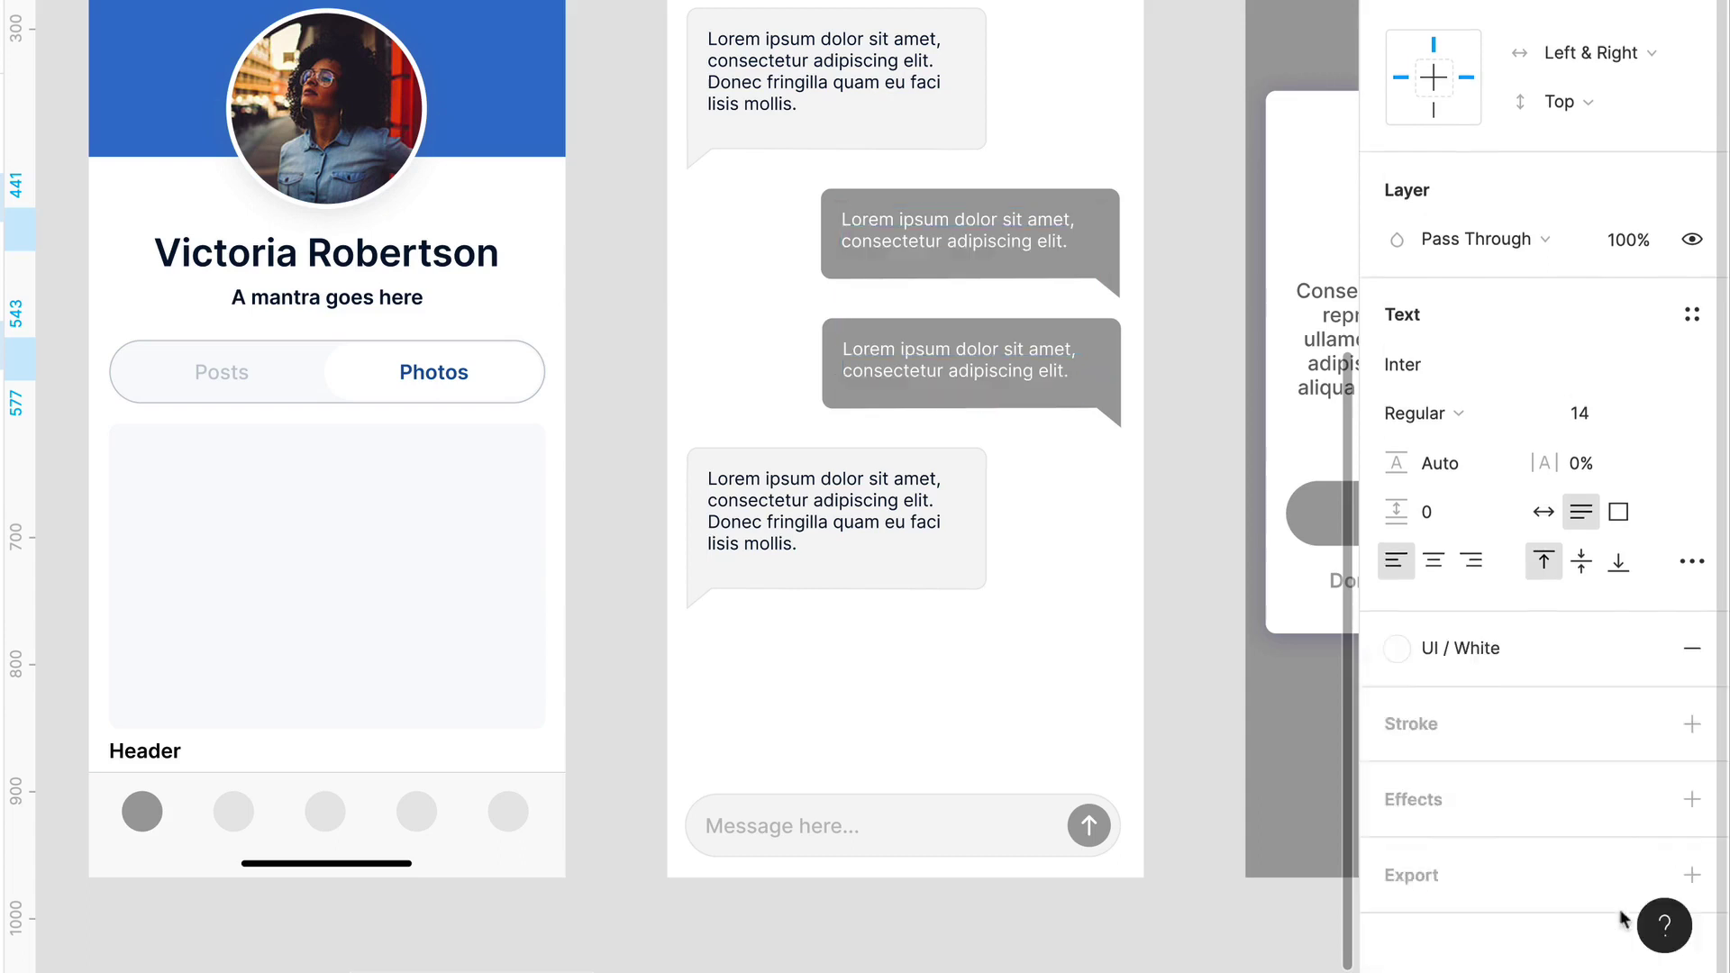
pyautogui.click(1186, 434)
pyautogui.click(845, 347)
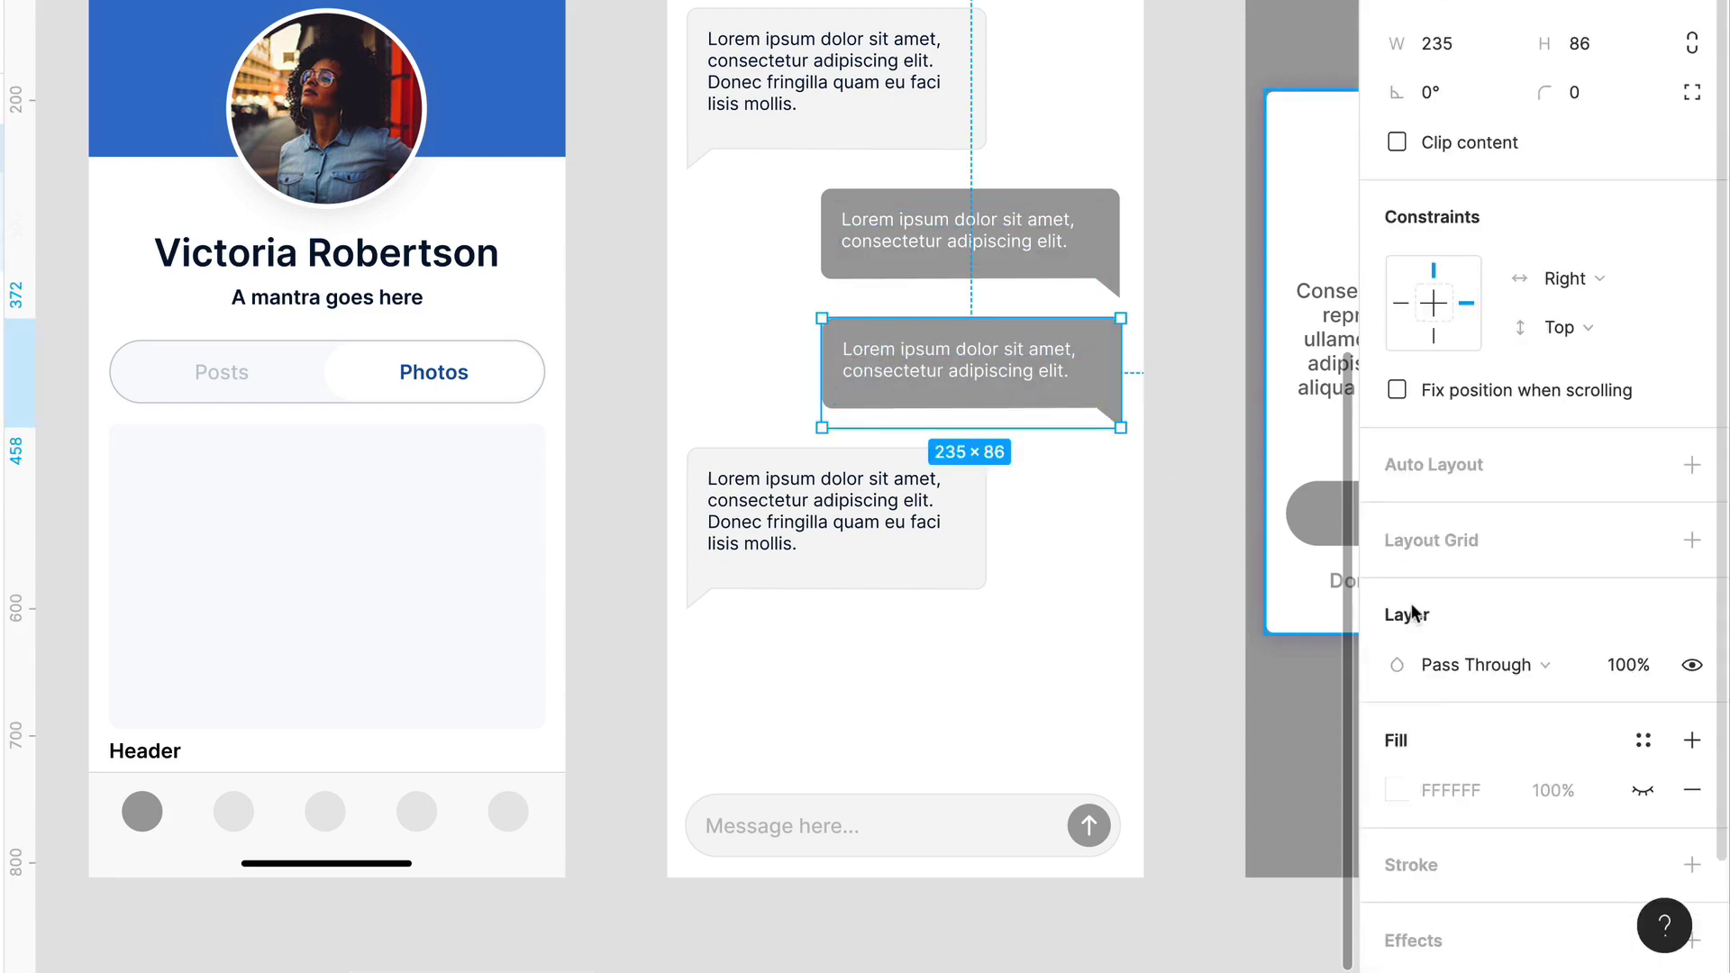
pyautogui.scroll(-2, 1405, 608)
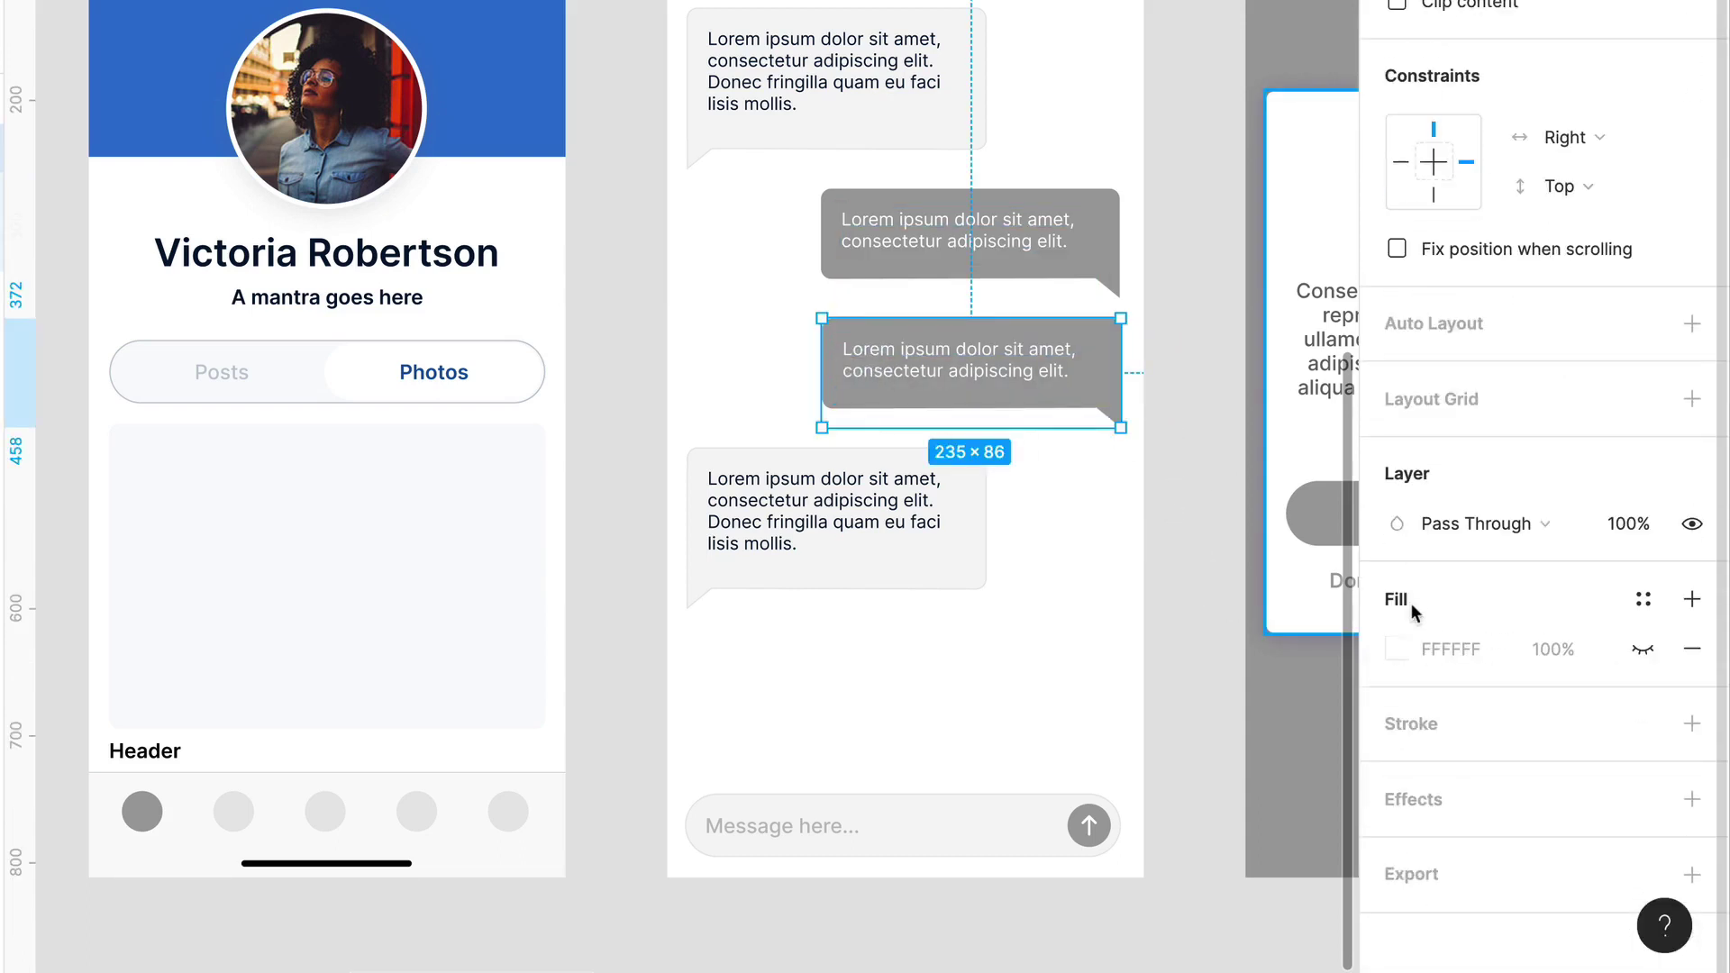
# Step: Fill both sent chat bubbles with Primary / Blue 01
pyautogui.doubleClick(1105, 415)
pyautogui.click(1640, 443)
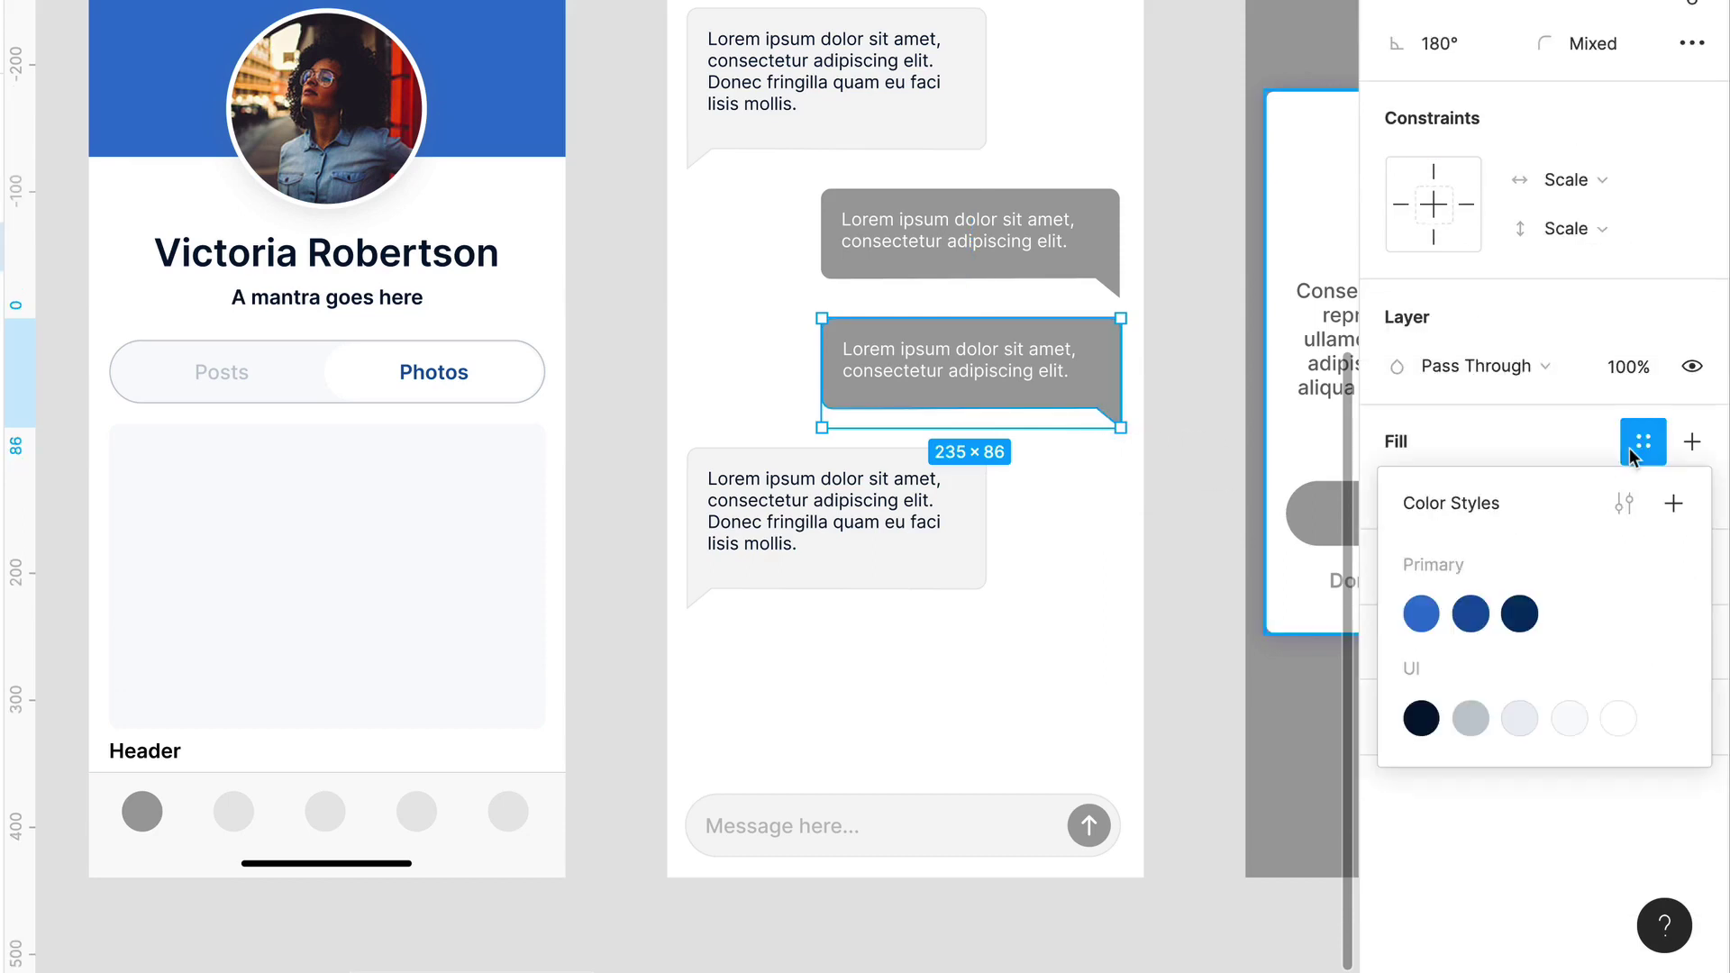
pyautogui.click(1422, 612)
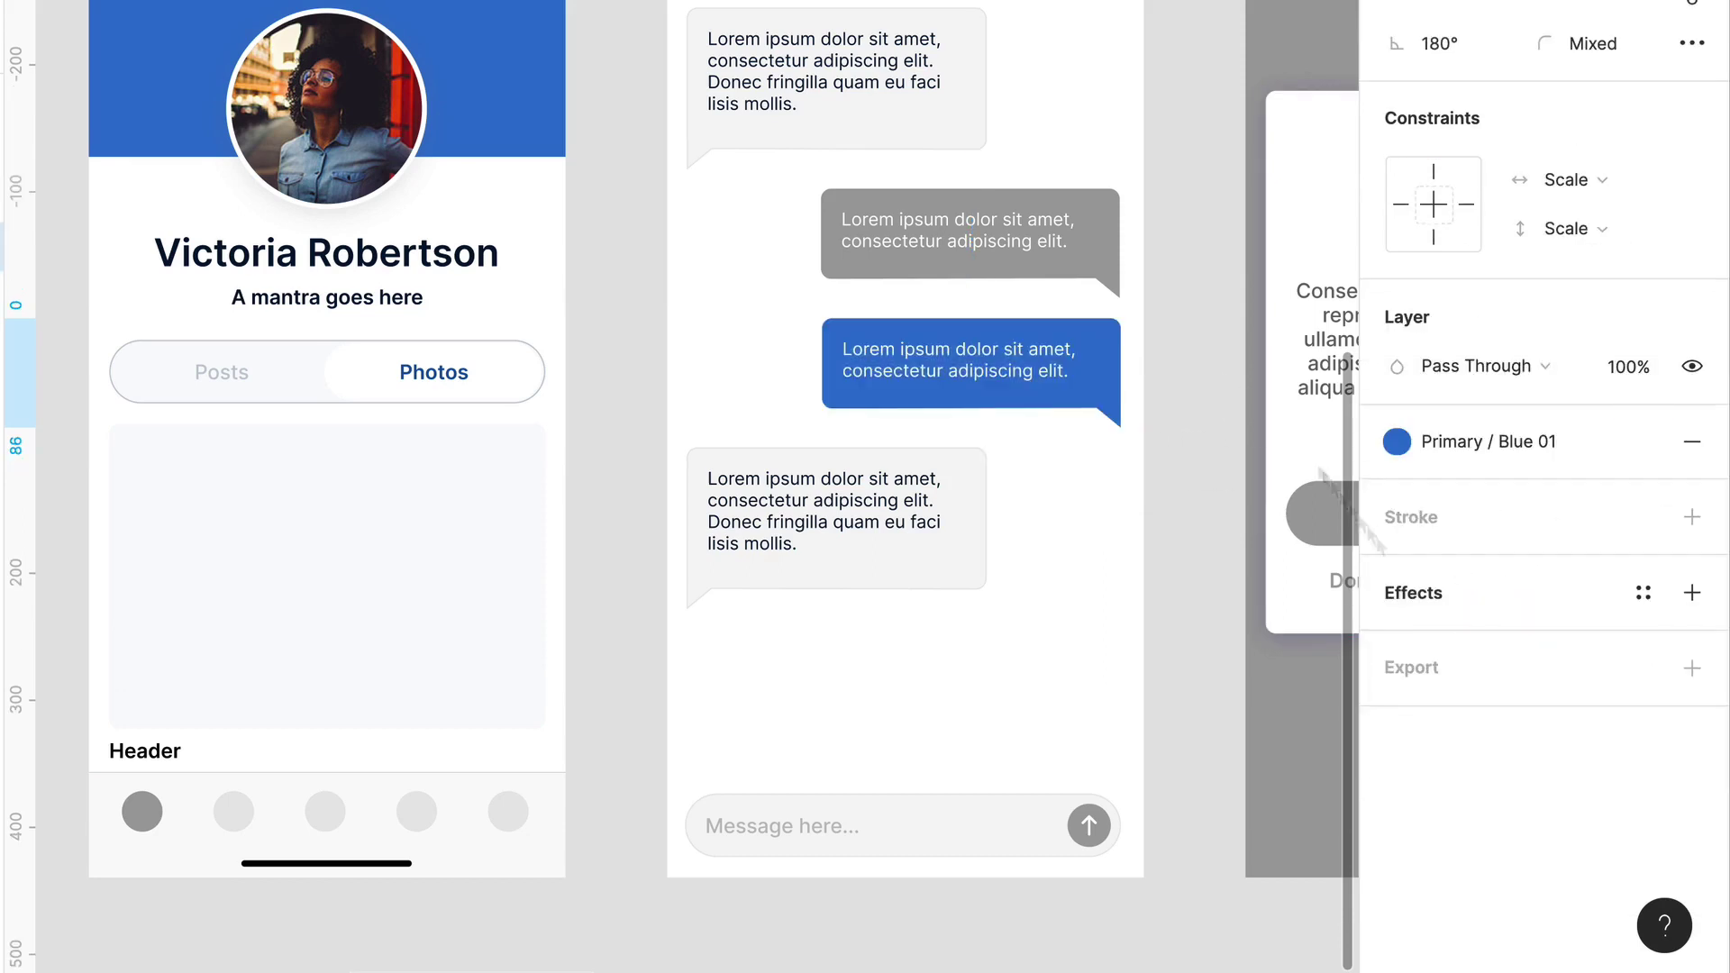
pyautogui.click(1093, 238)
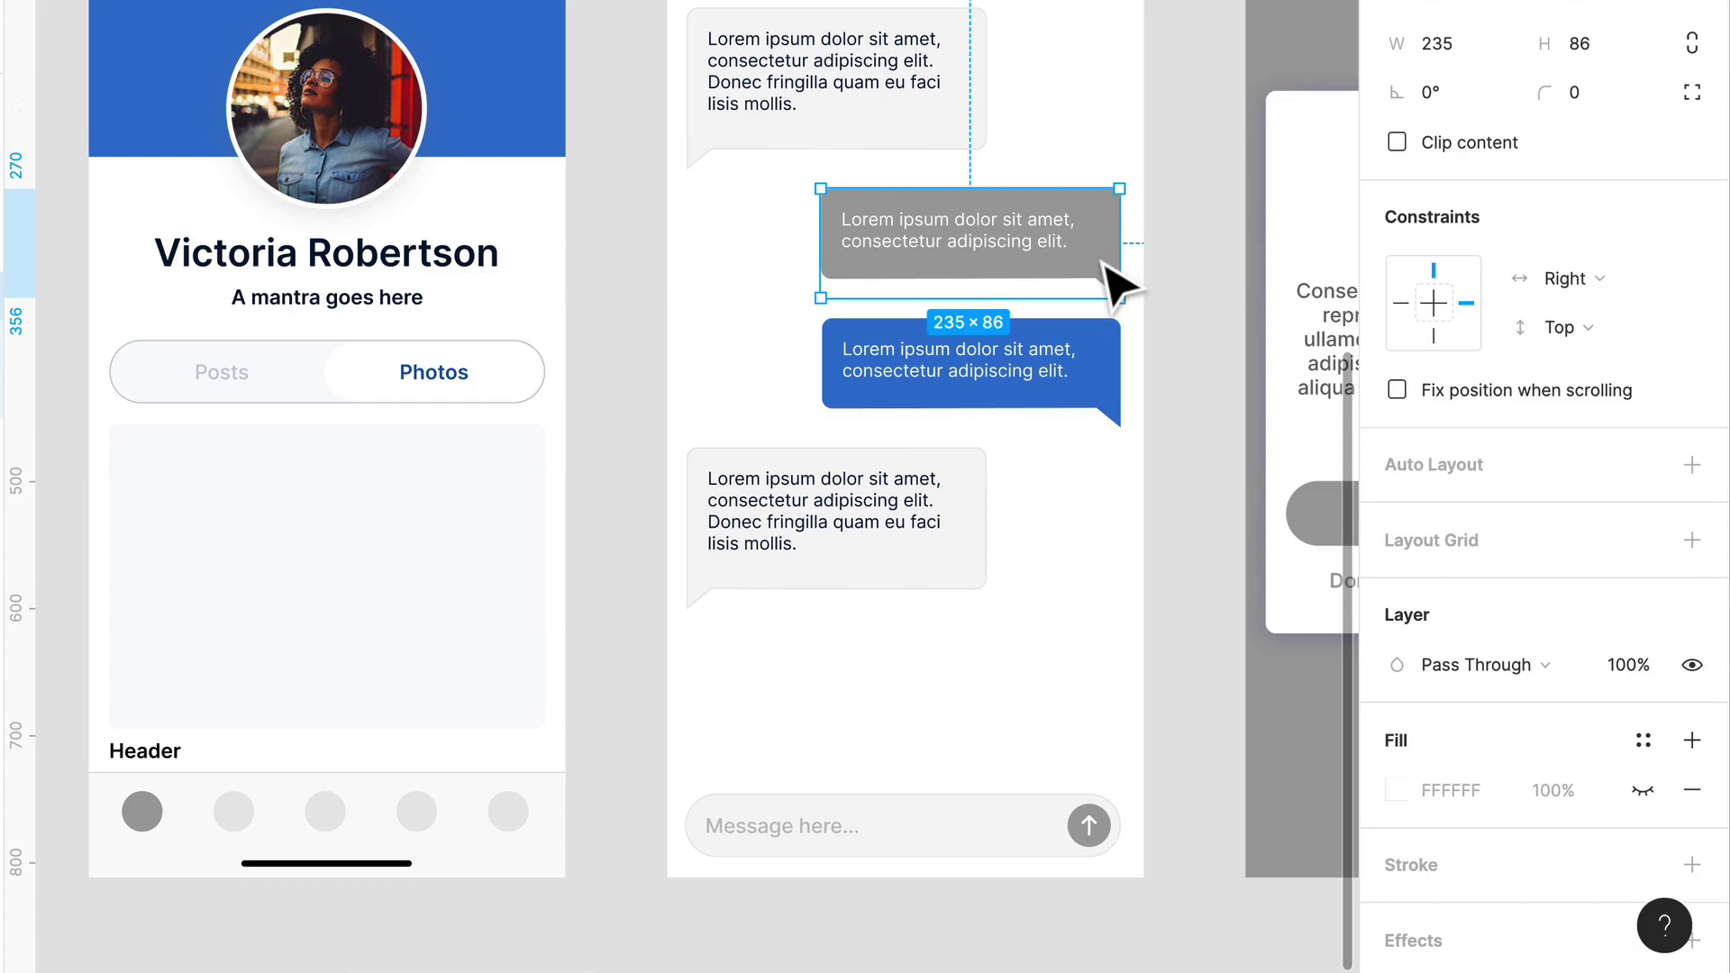
pyautogui.doubleClick(1117, 287)
pyautogui.click(1642, 442)
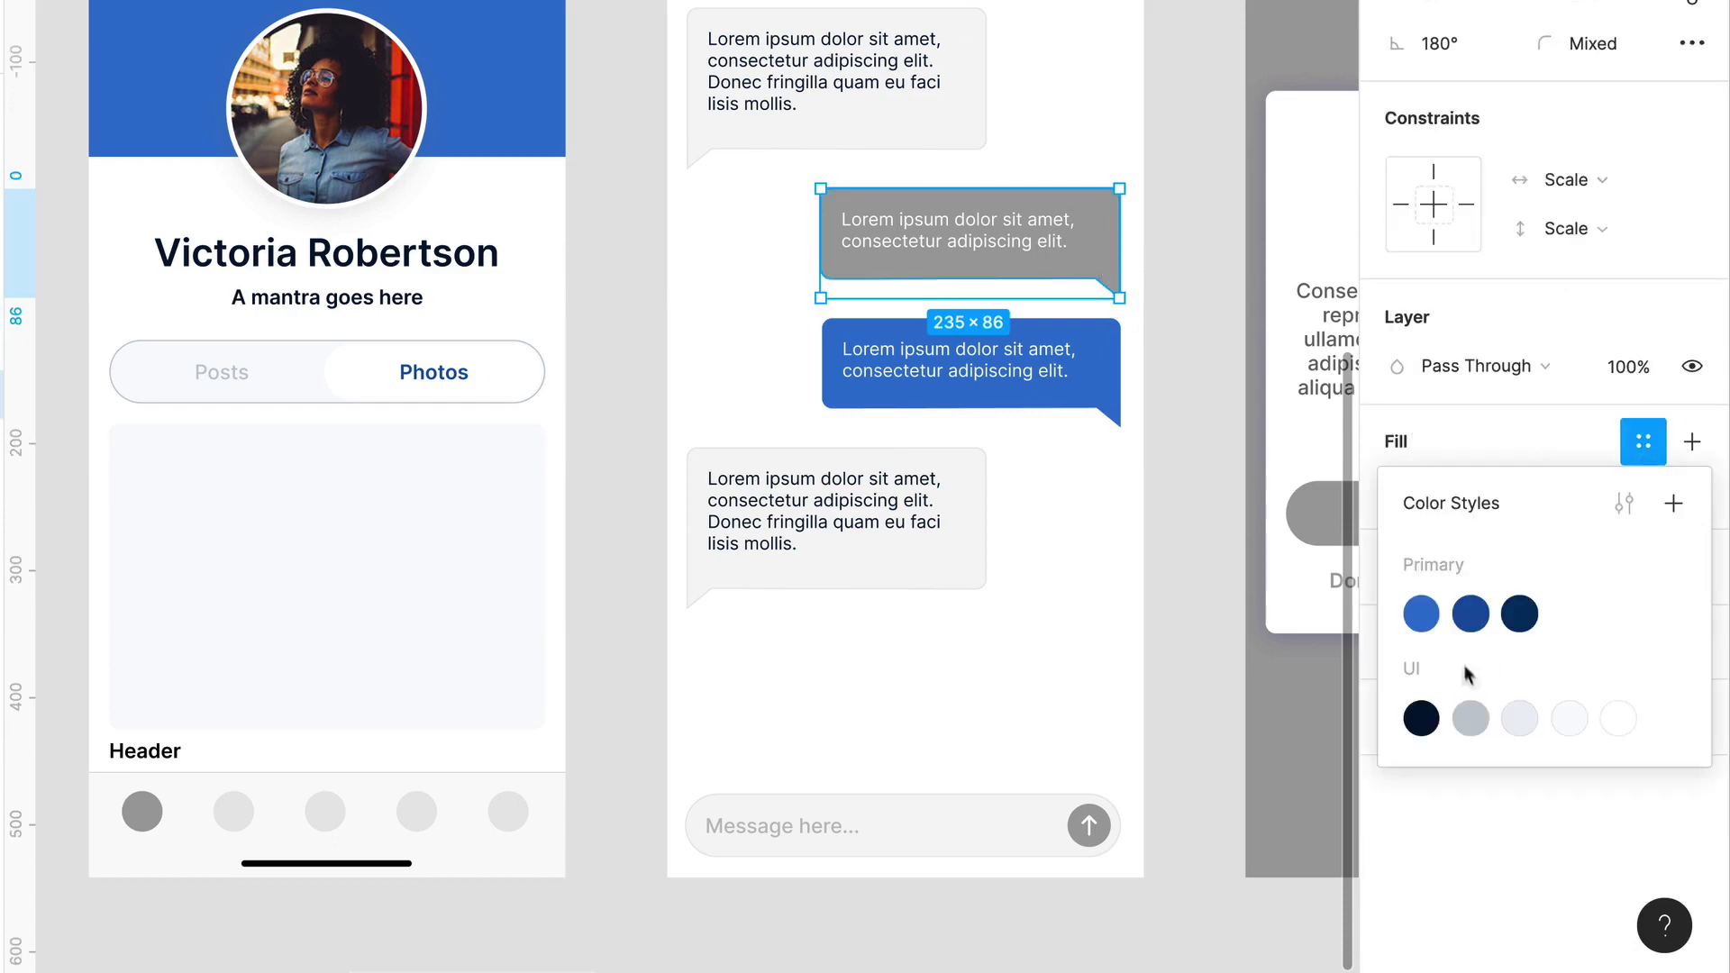
pyautogui.click(1419, 614)
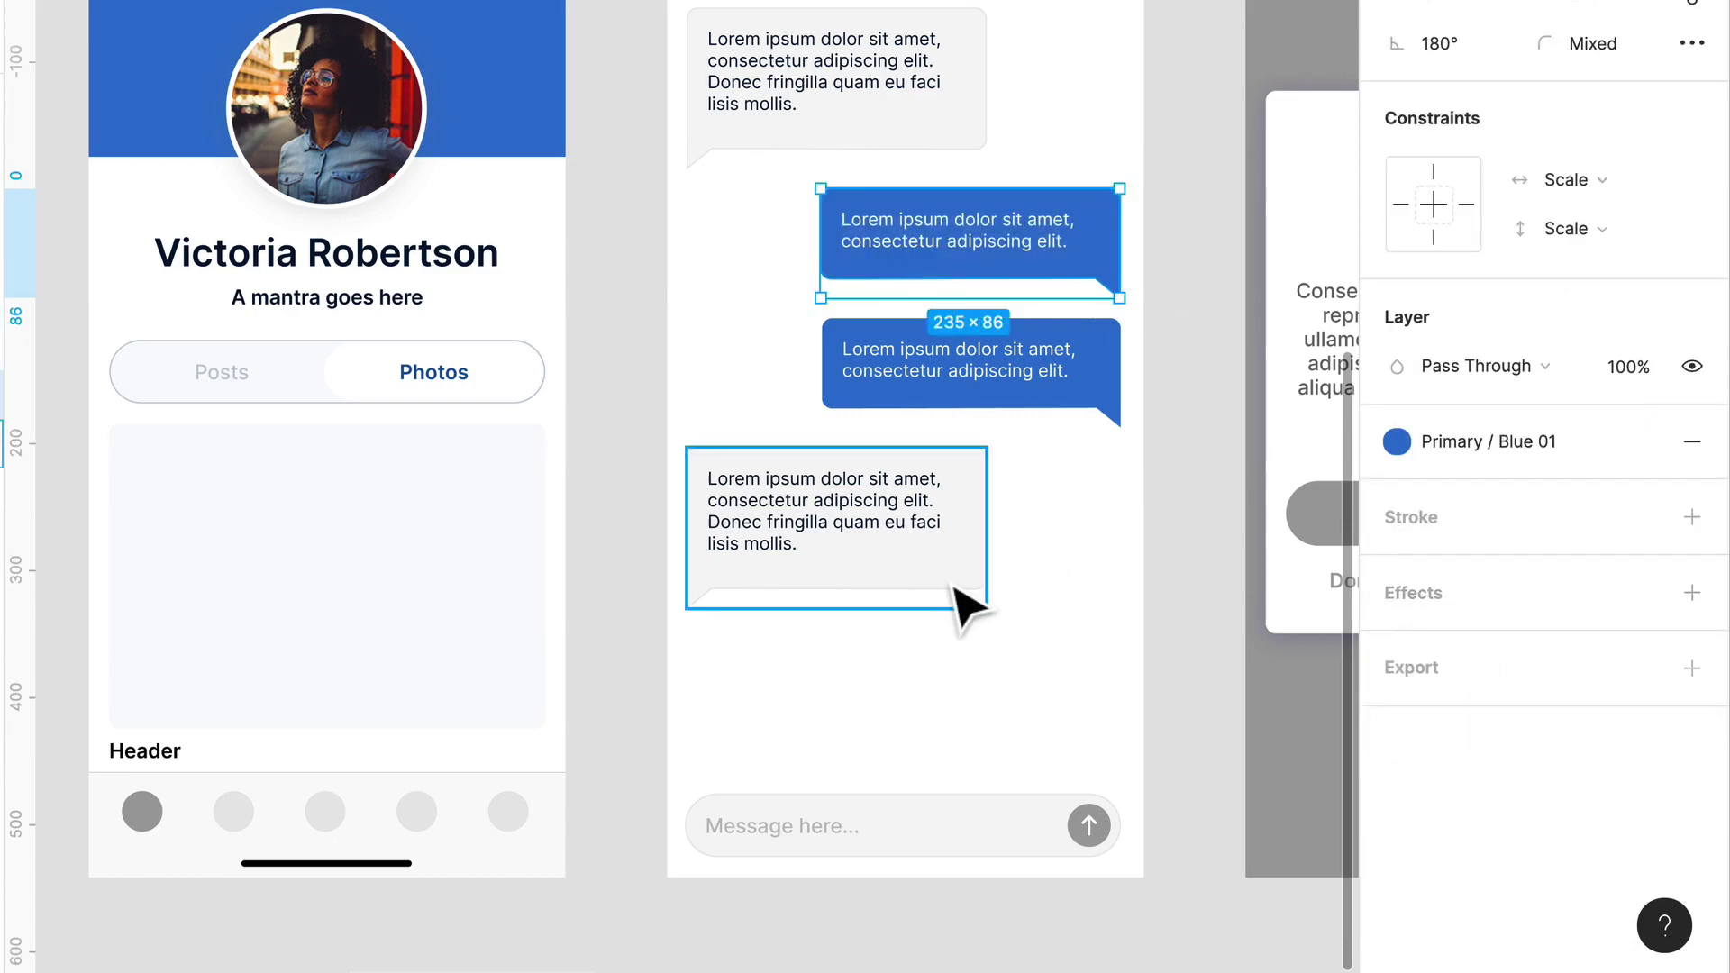
# Step: Give both received bubbles a UI / Gray 04 fill and UI / Gray 03 outline
pyautogui.click(959, 599)
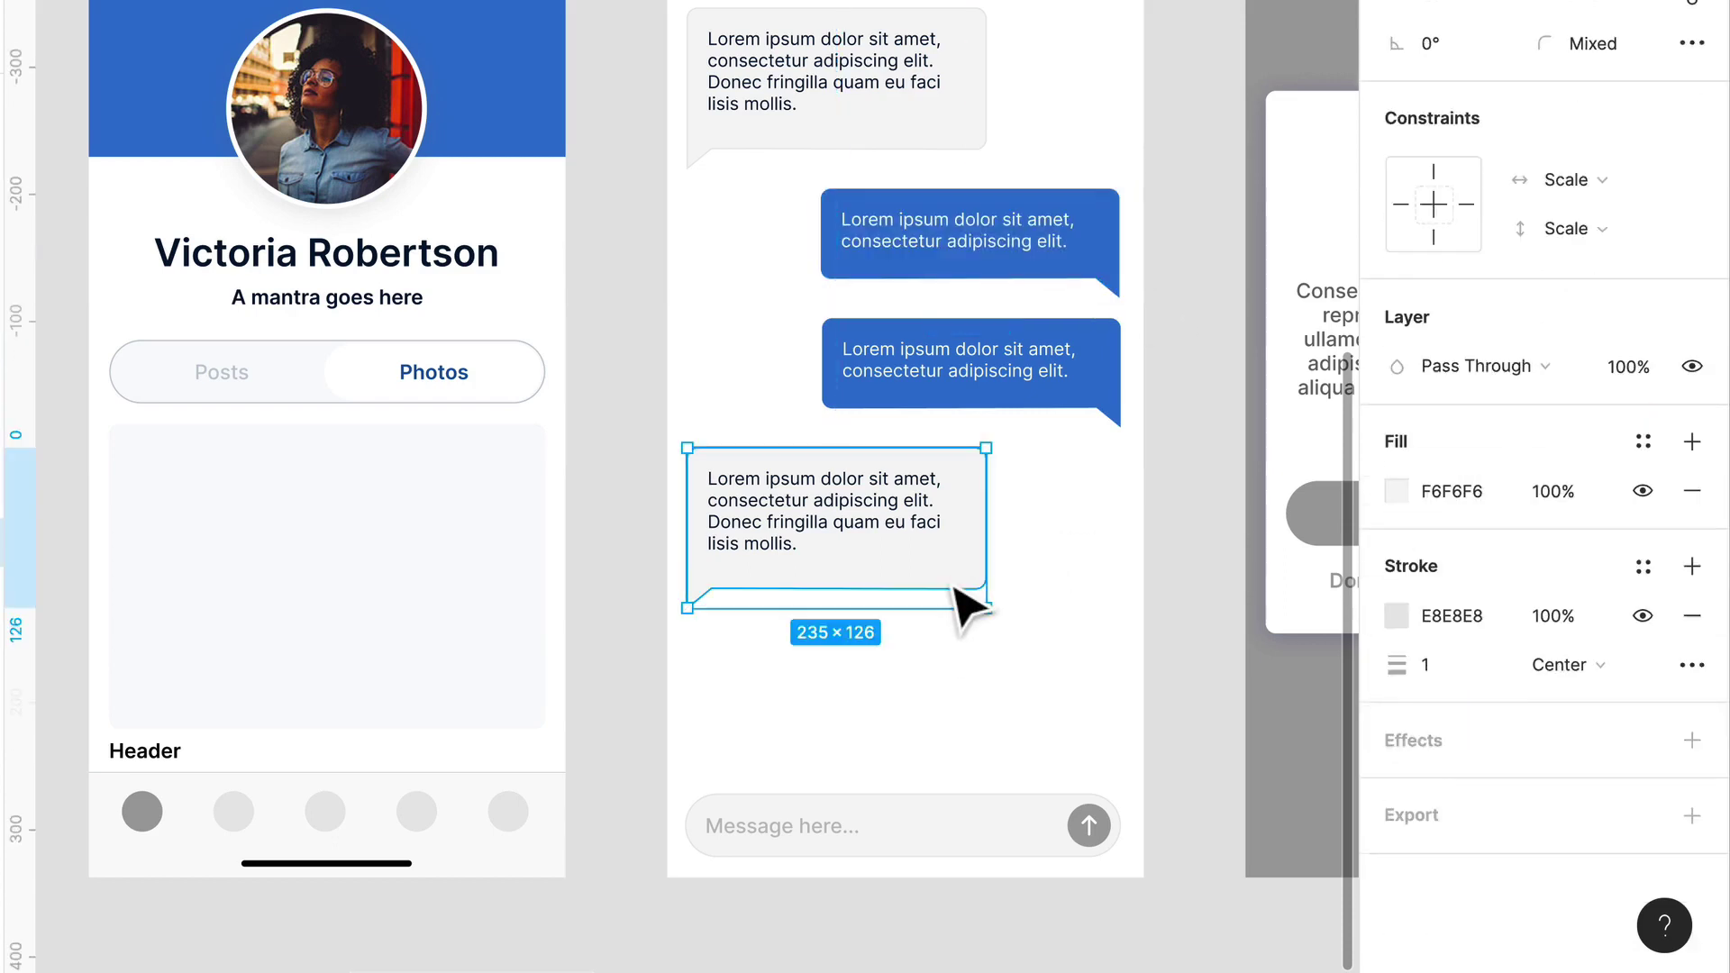
pyautogui.click(1642, 442)
pyautogui.click(1567, 718)
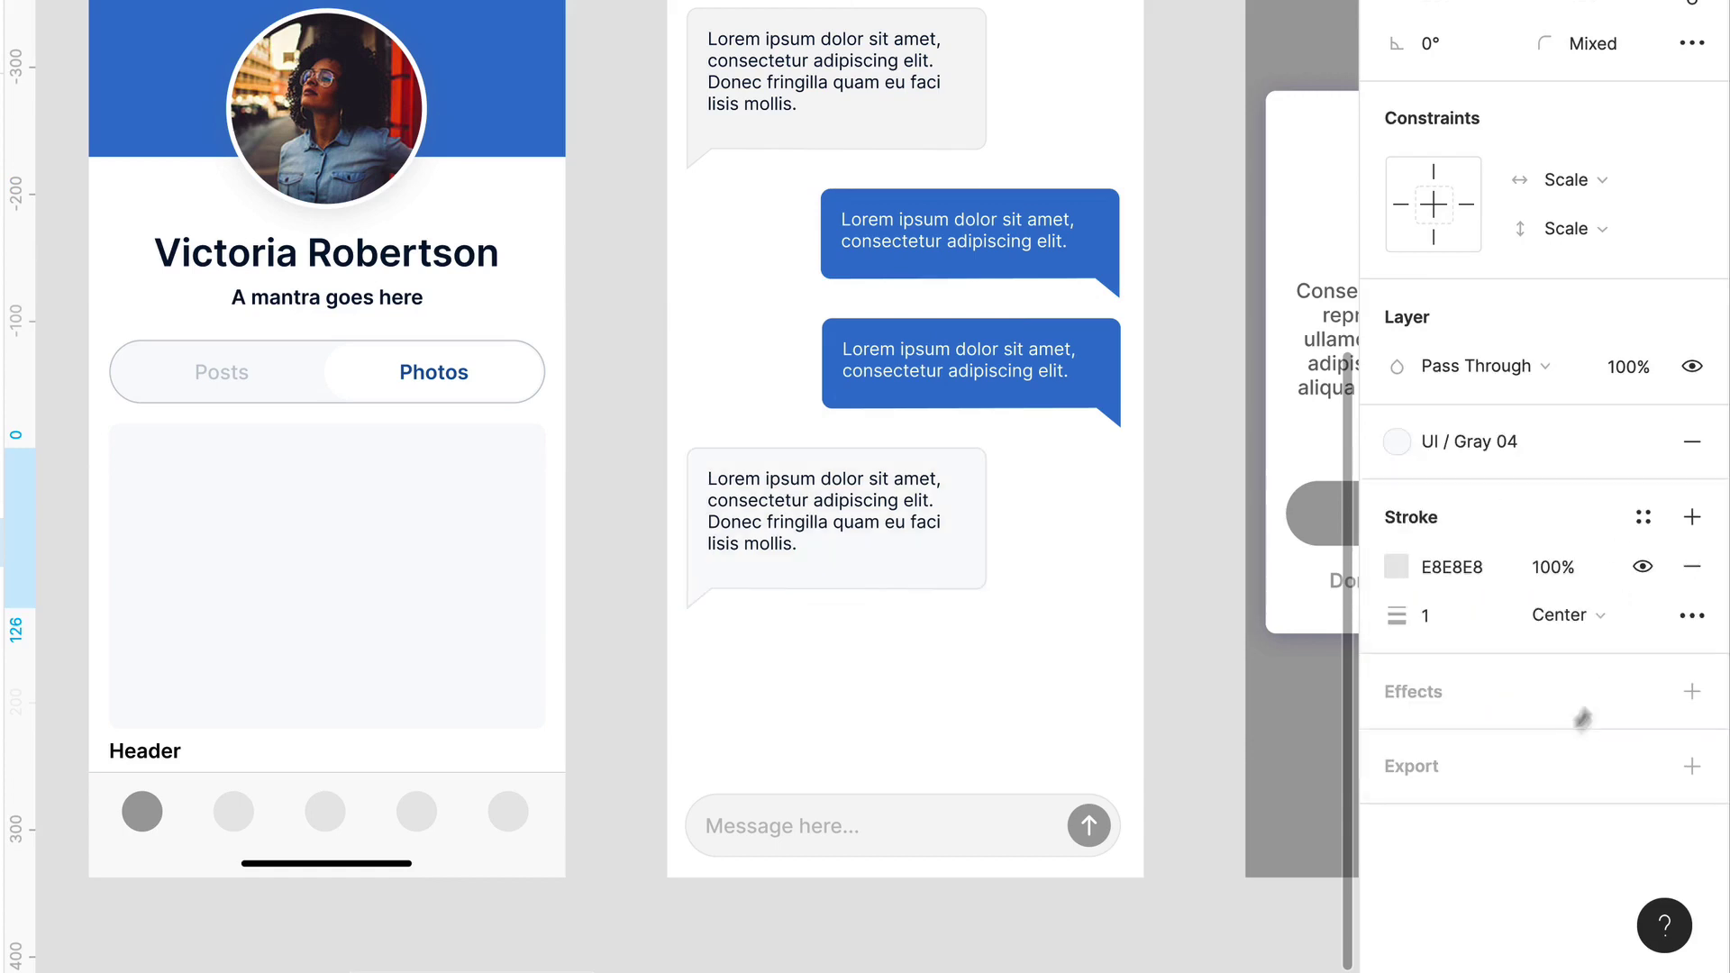
pyautogui.click(1641, 523)
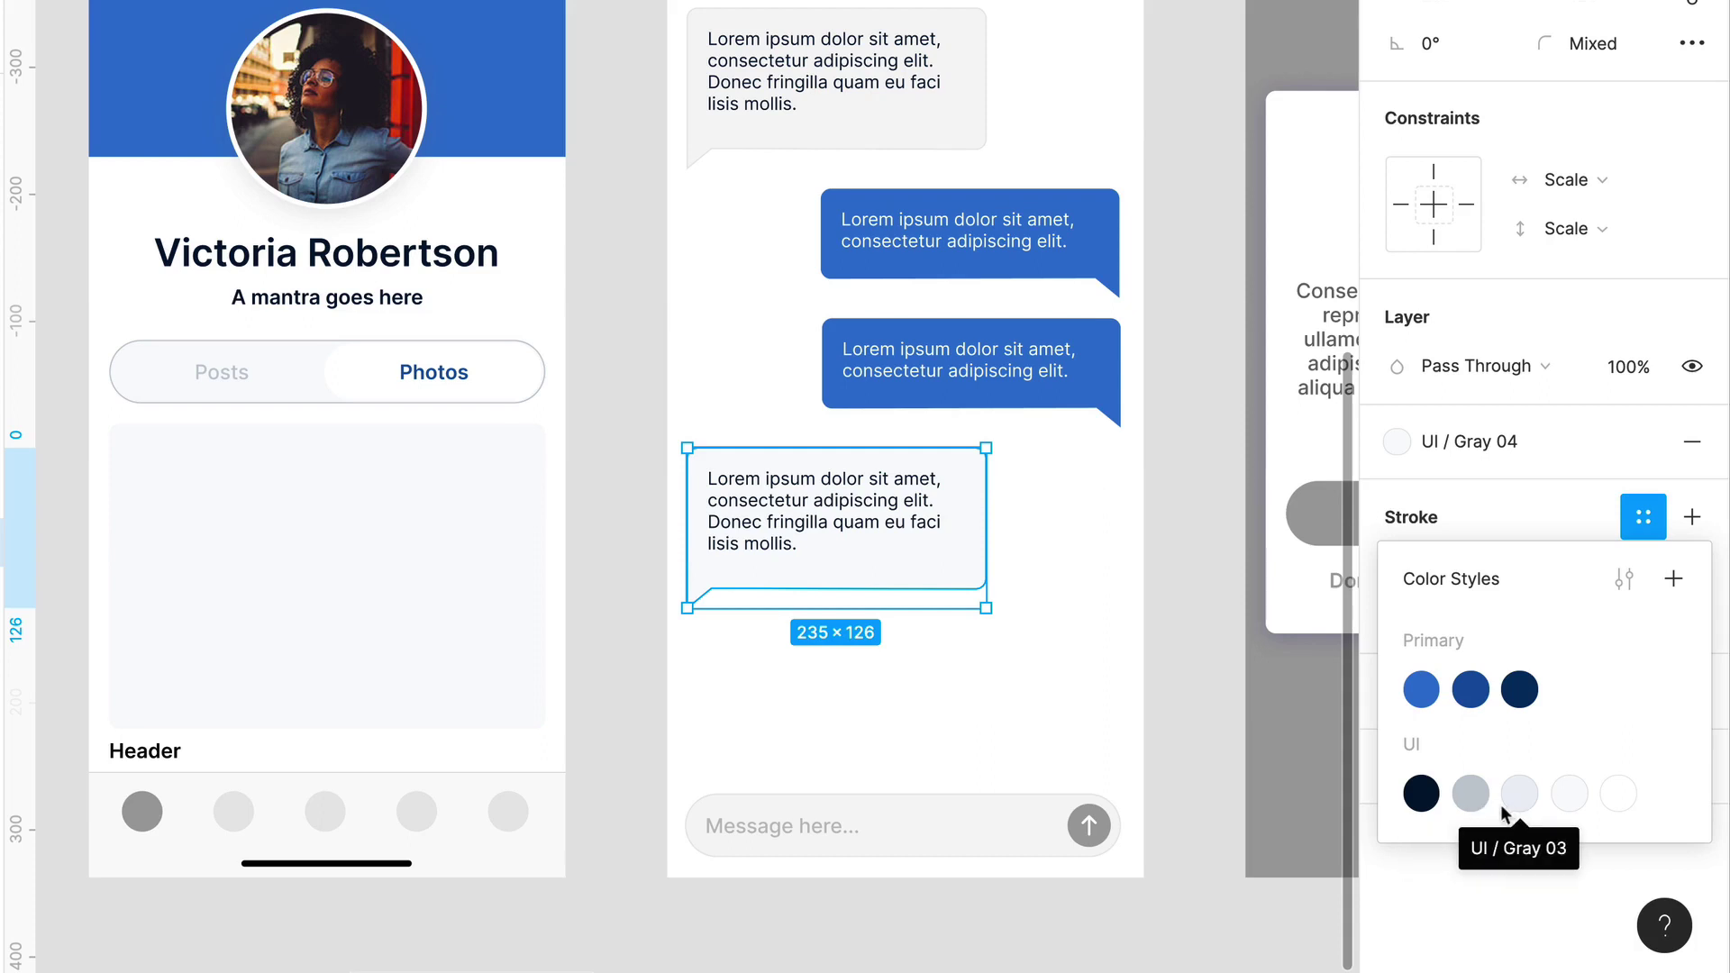
pyautogui.click(1524, 802)
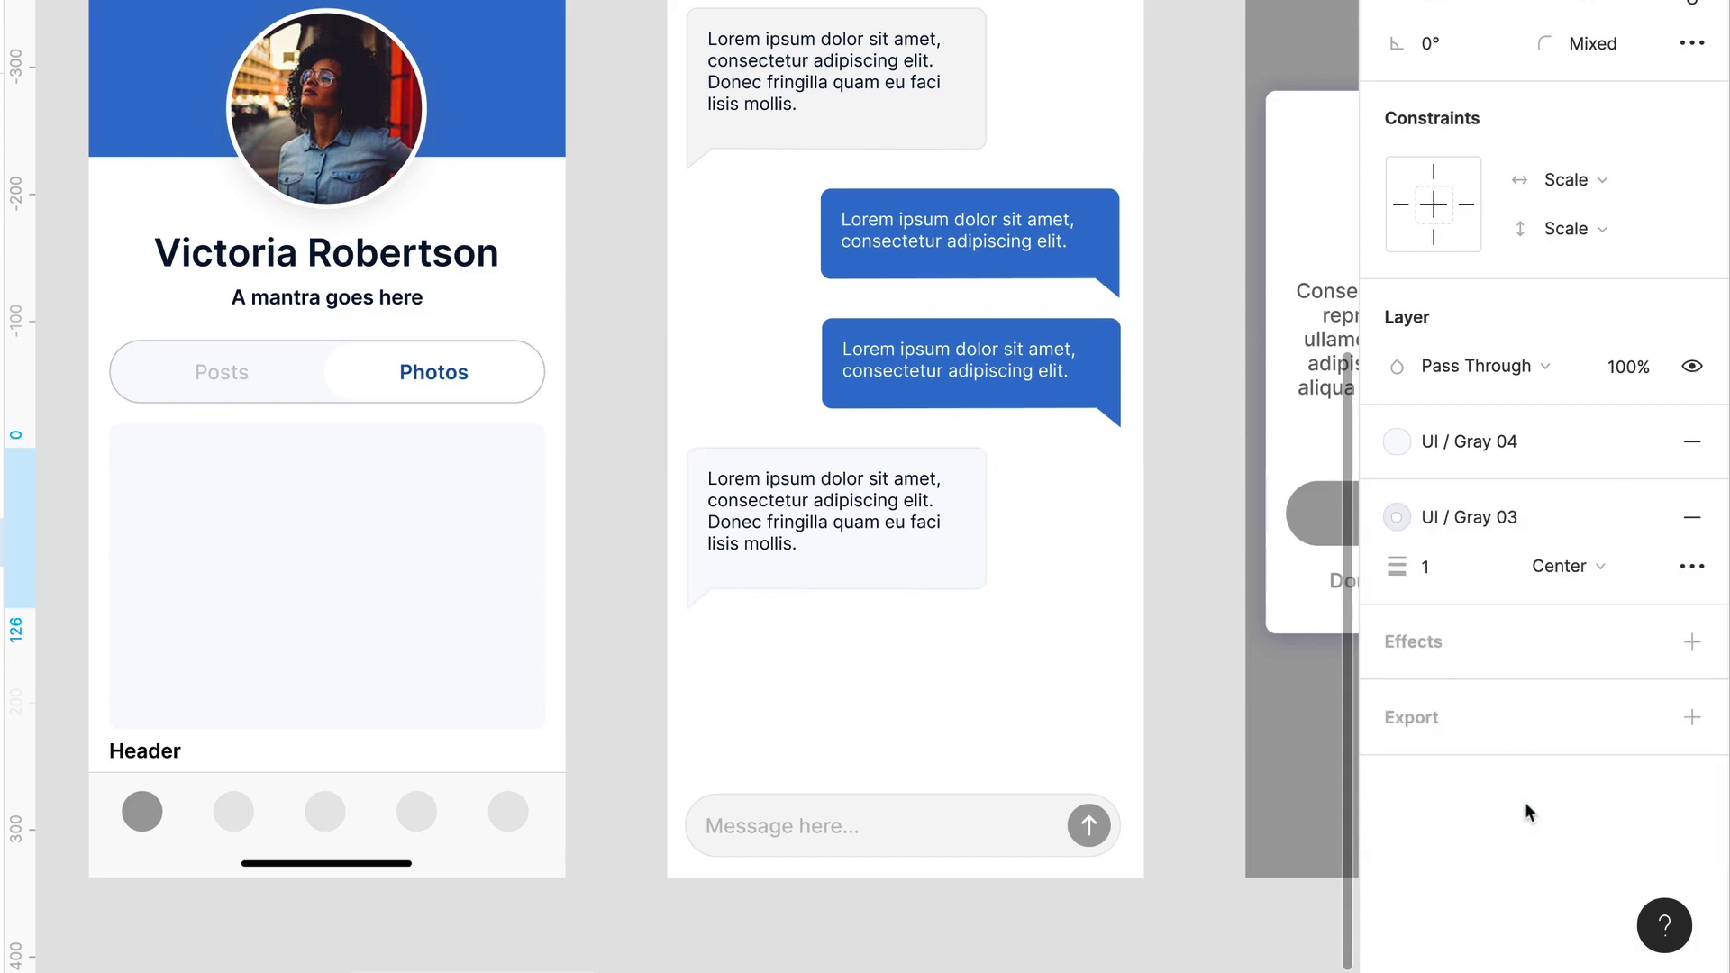
pyautogui.click(936, 108)
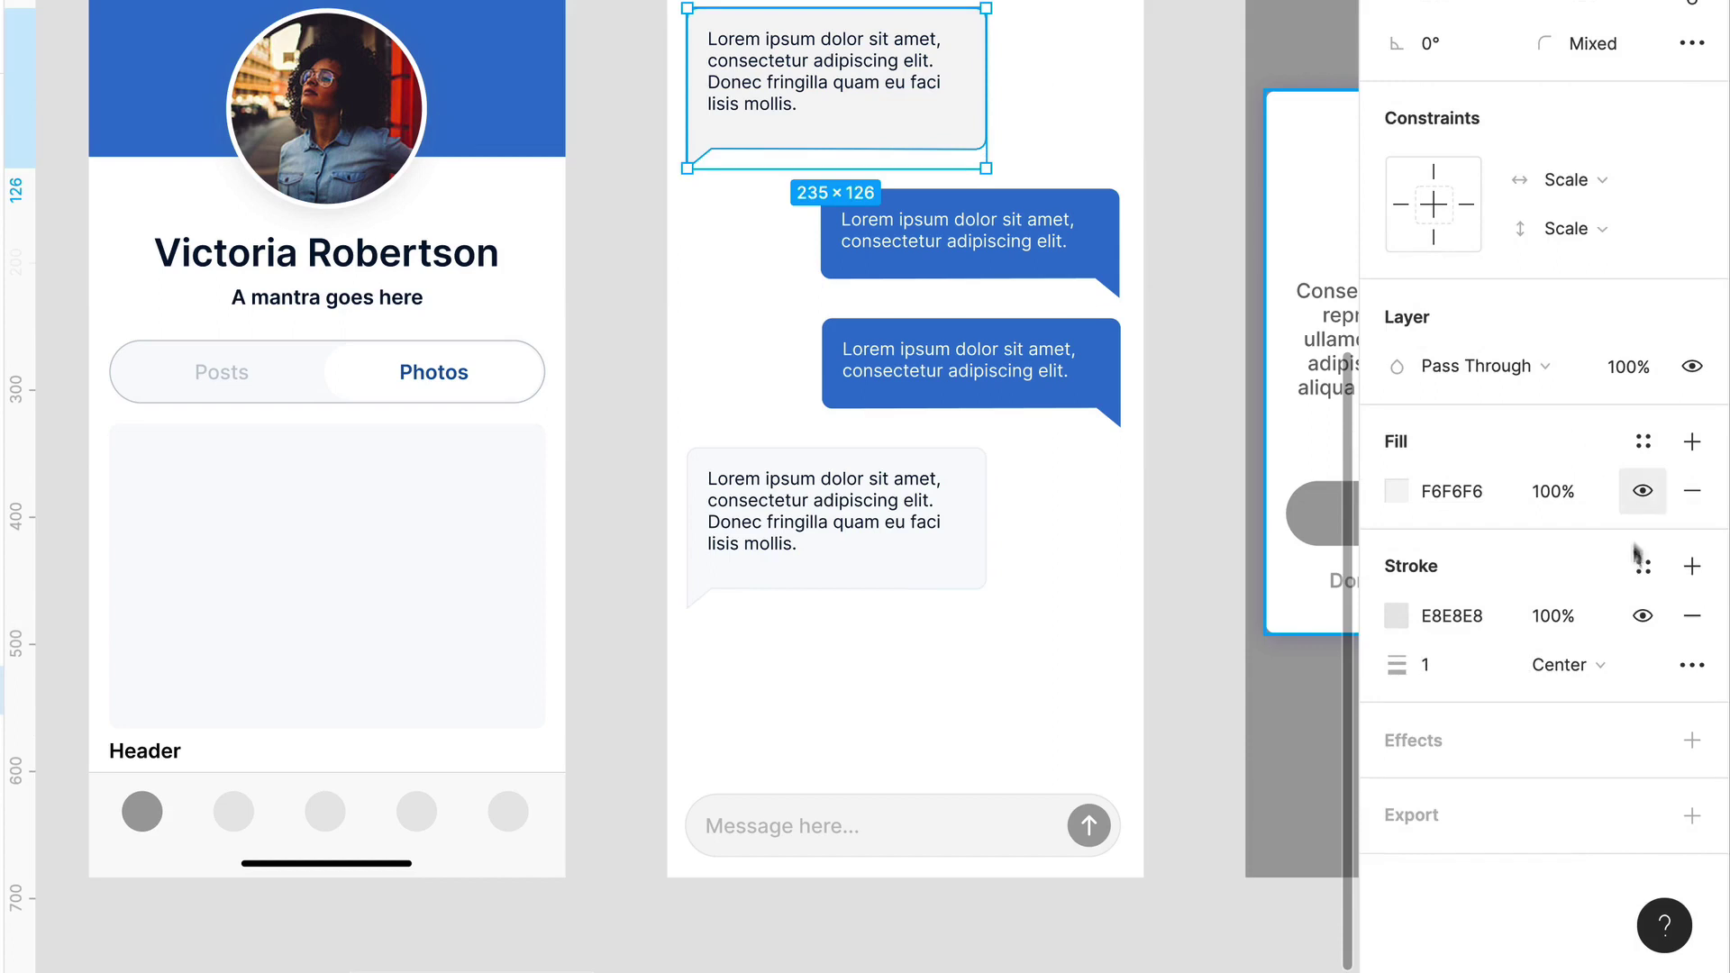
pyautogui.click(1642, 565)
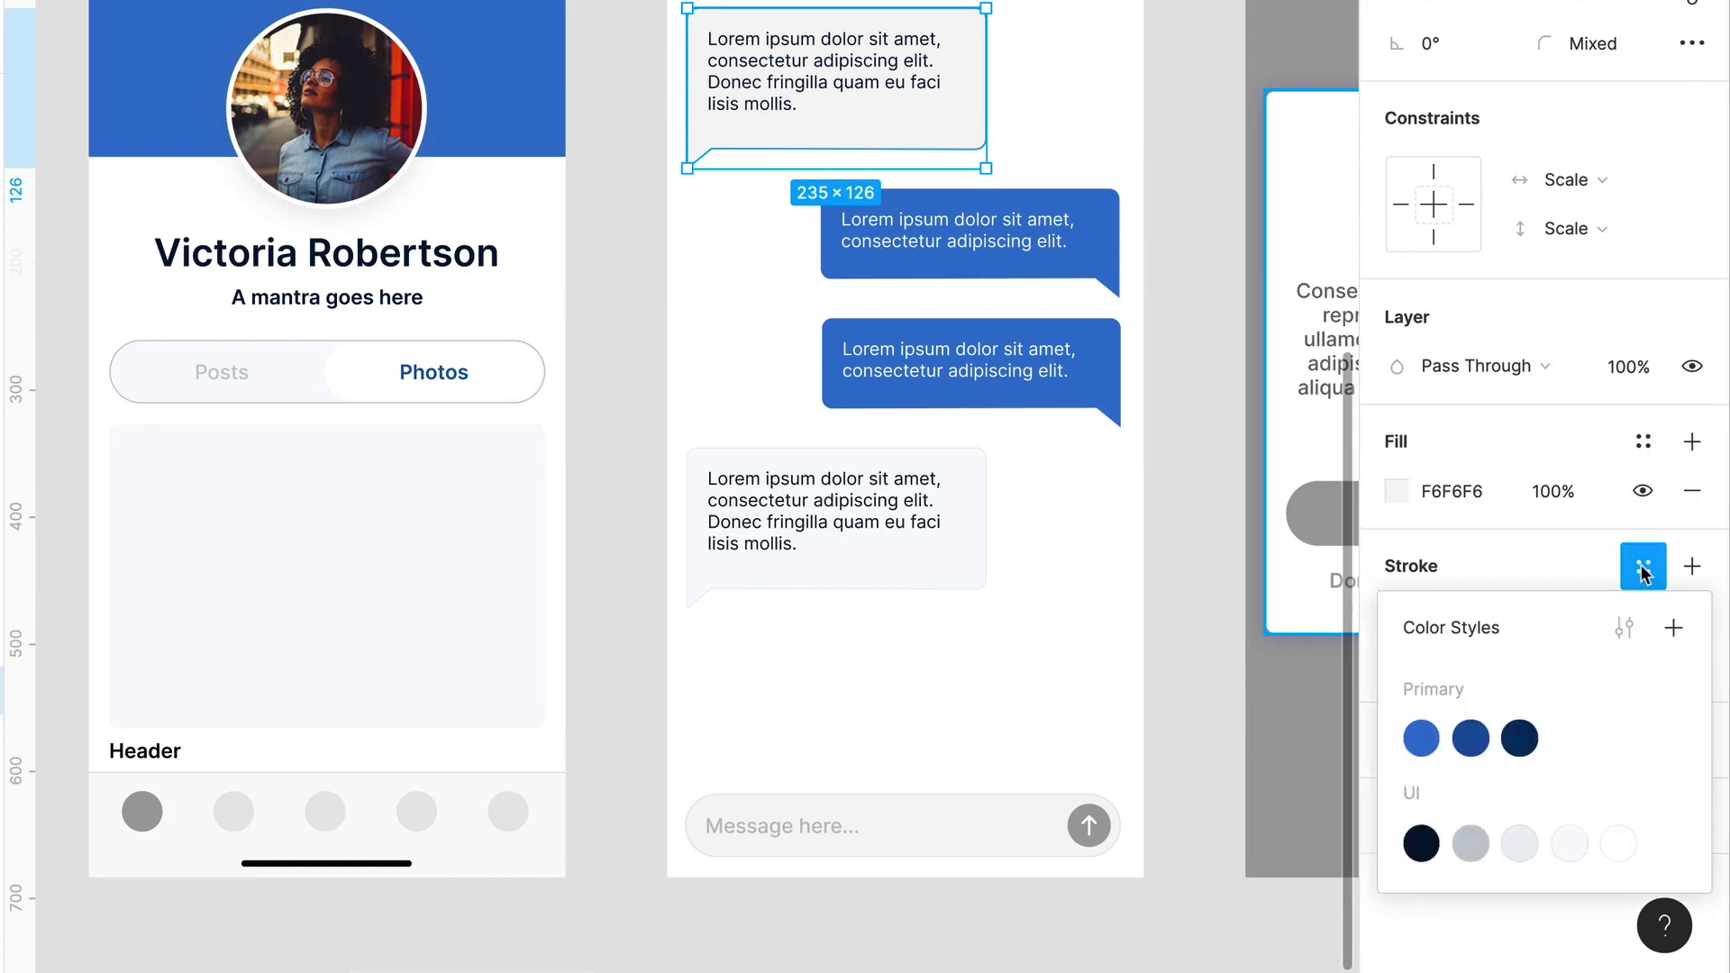
pyautogui.click(1518, 843)
pyautogui.click(1649, 441)
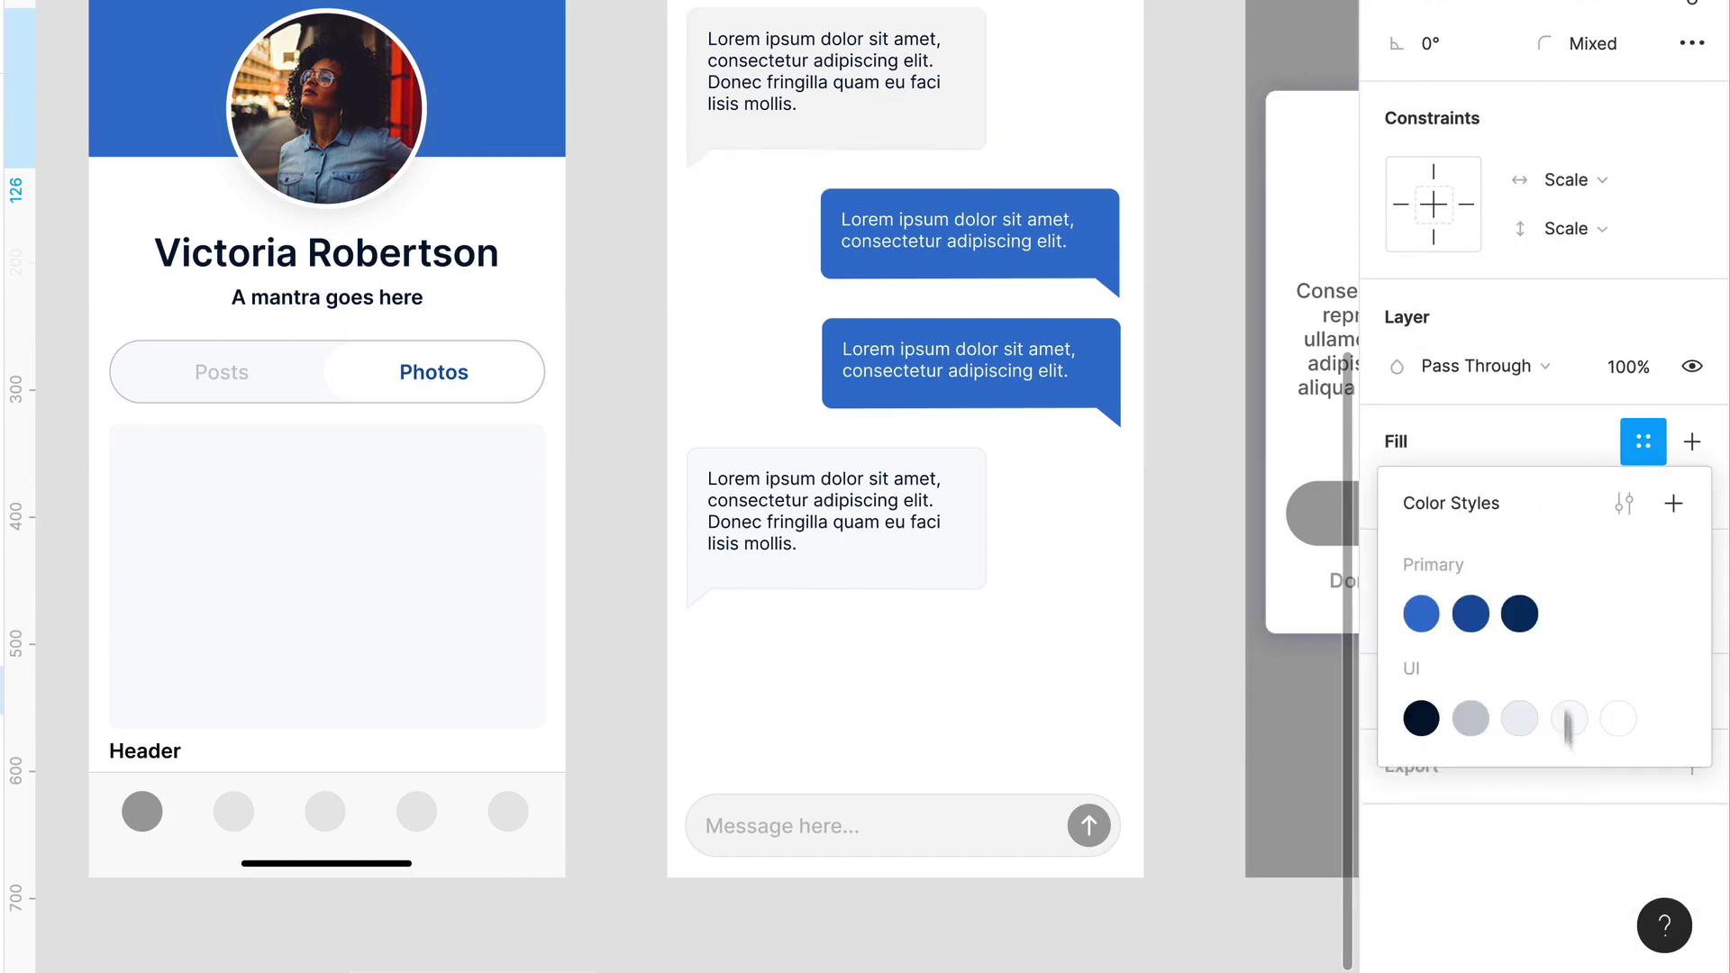
pyautogui.click(1580, 723)
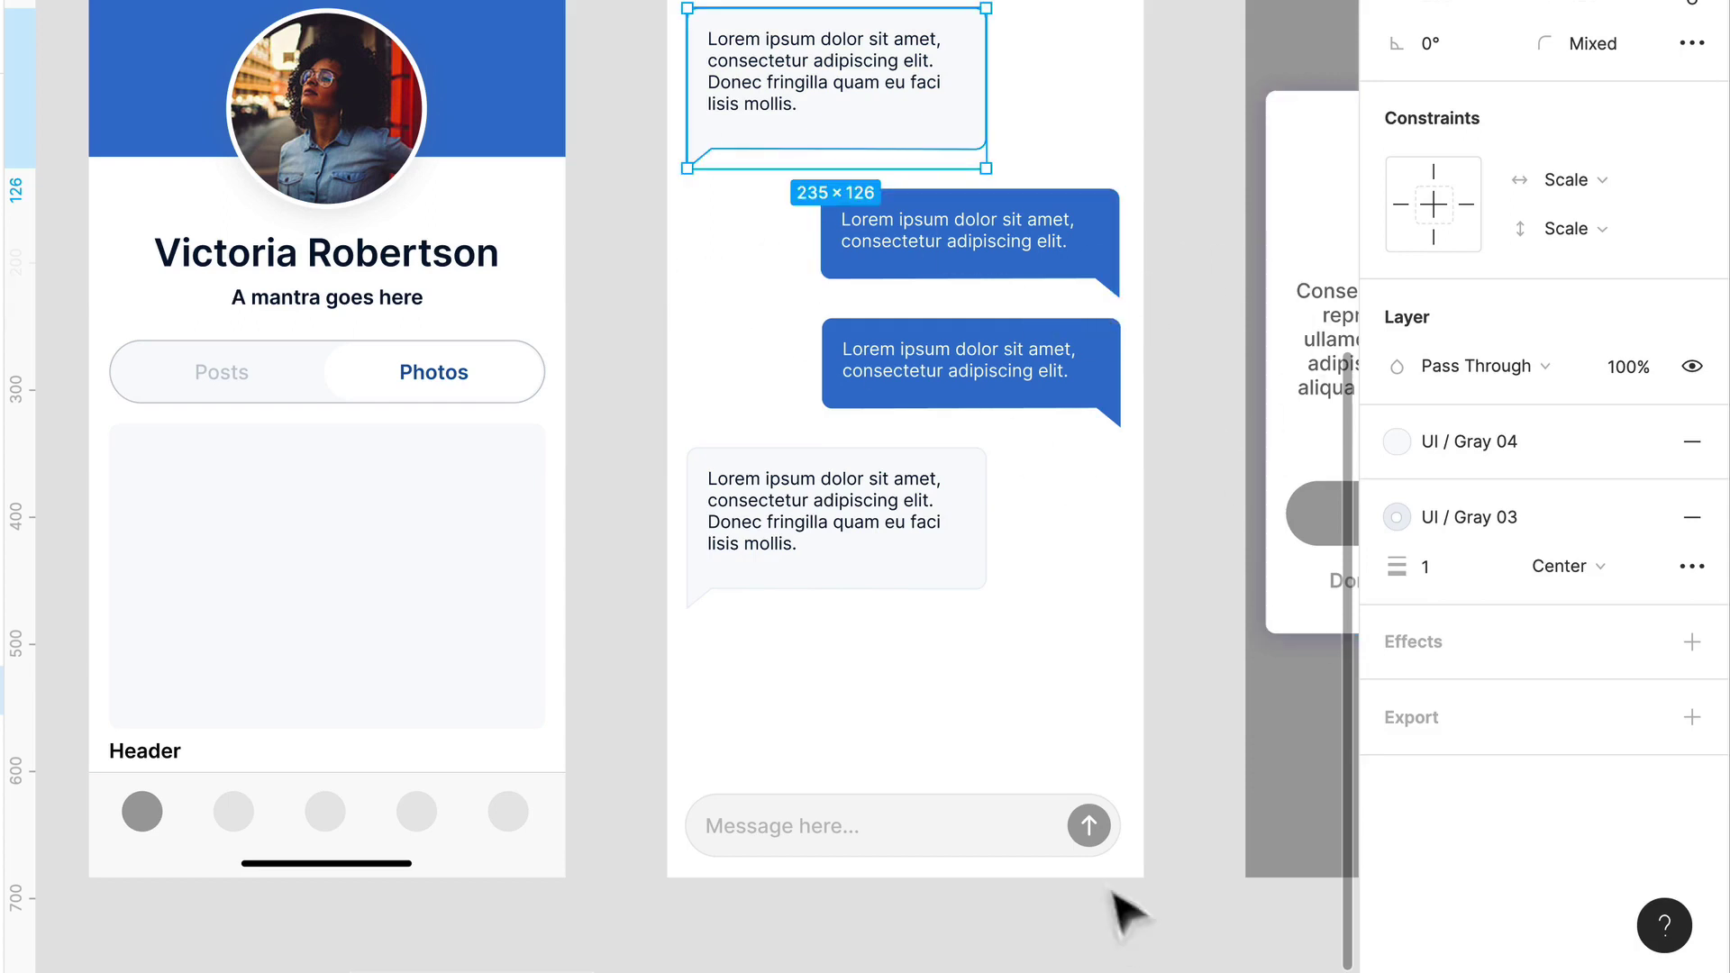
# Step: Stroke the send button's arrow UI / White and fill its circle Primary / Blue 01
pyautogui.click(1108, 842)
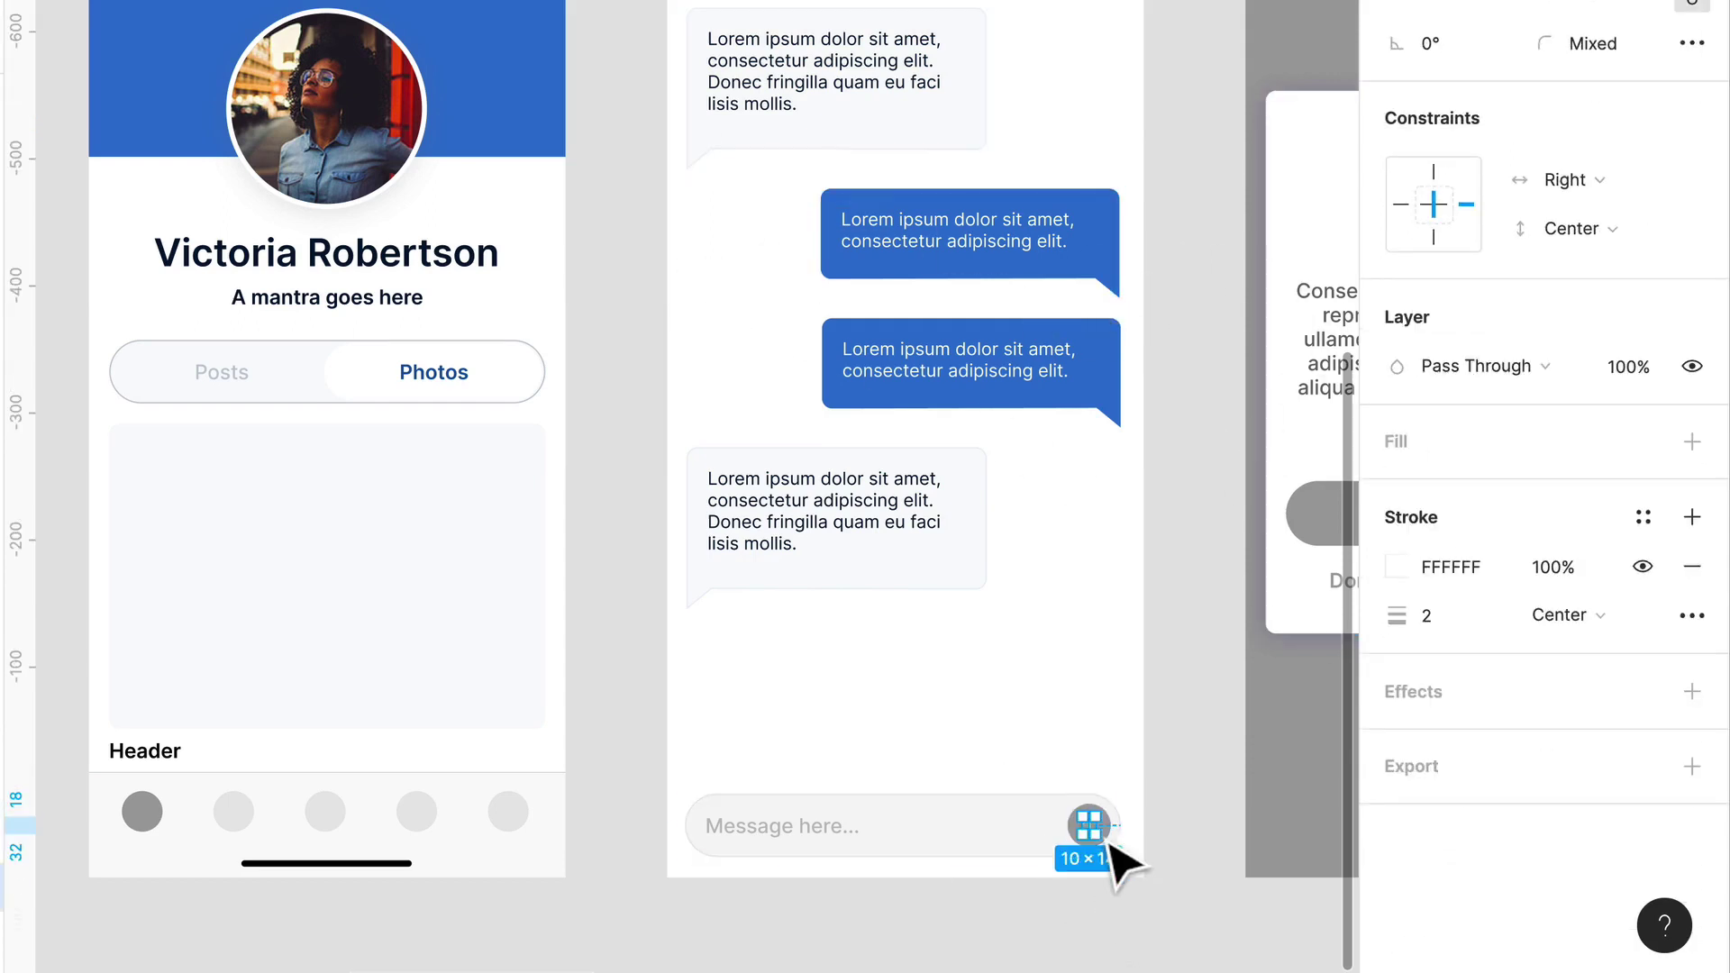
pyautogui.scroll(5, 1115, 854)
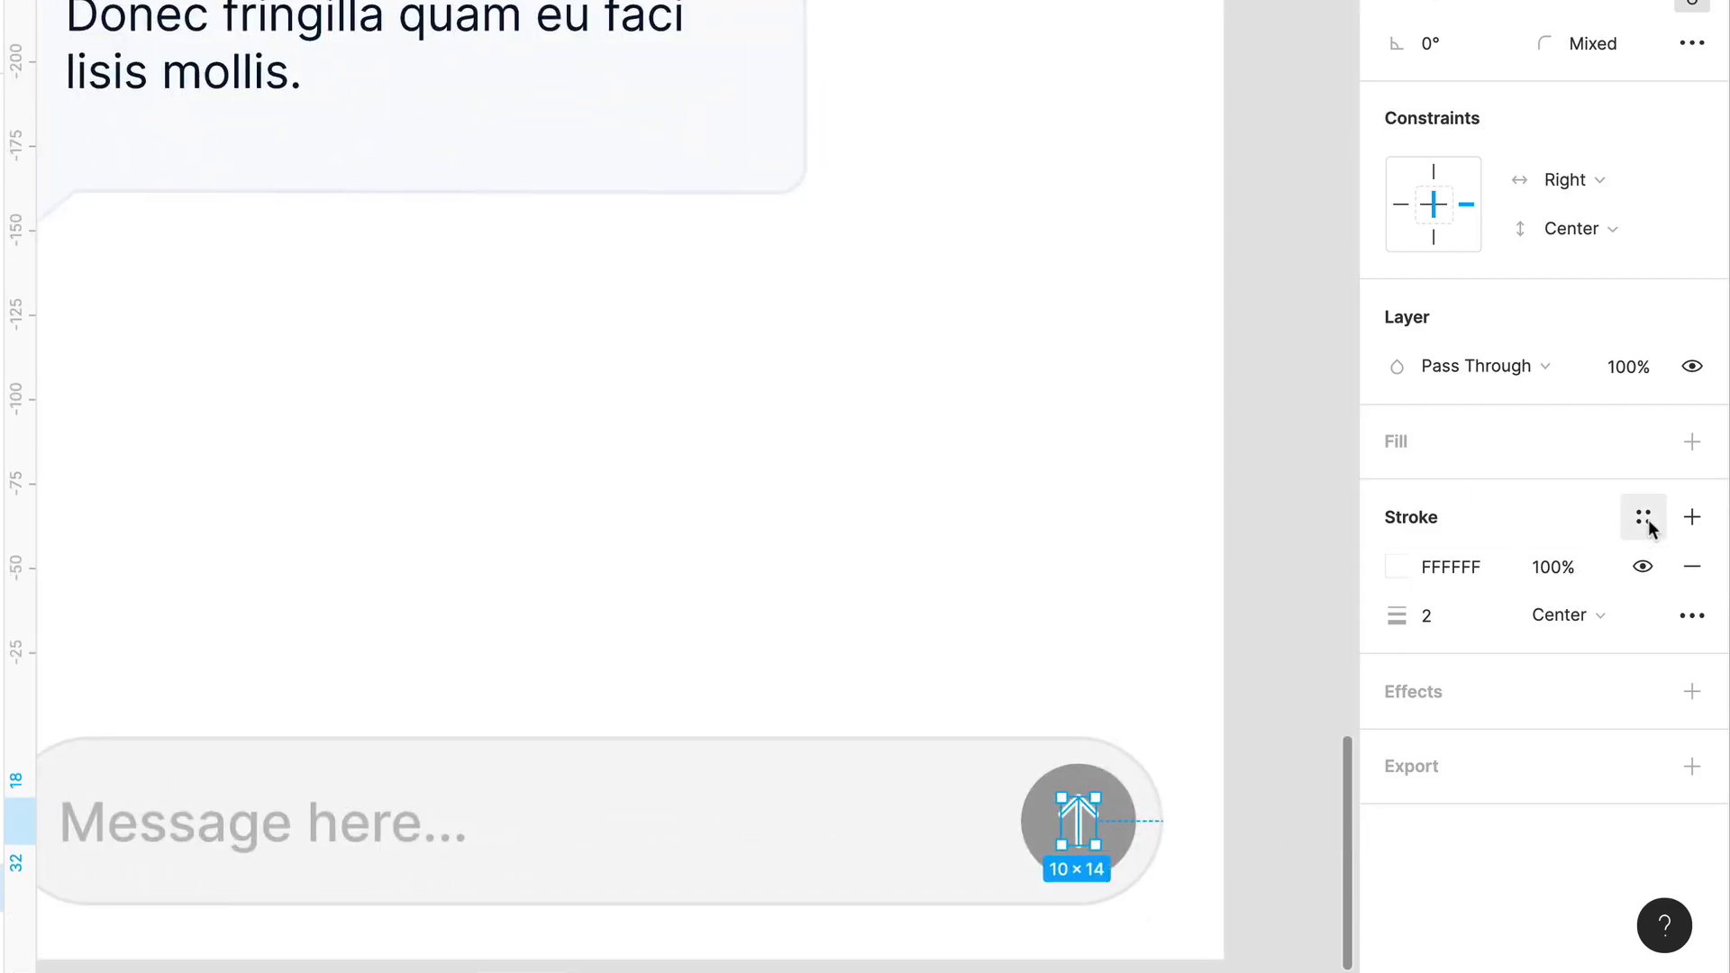
pyautogui.click(1646, 521)
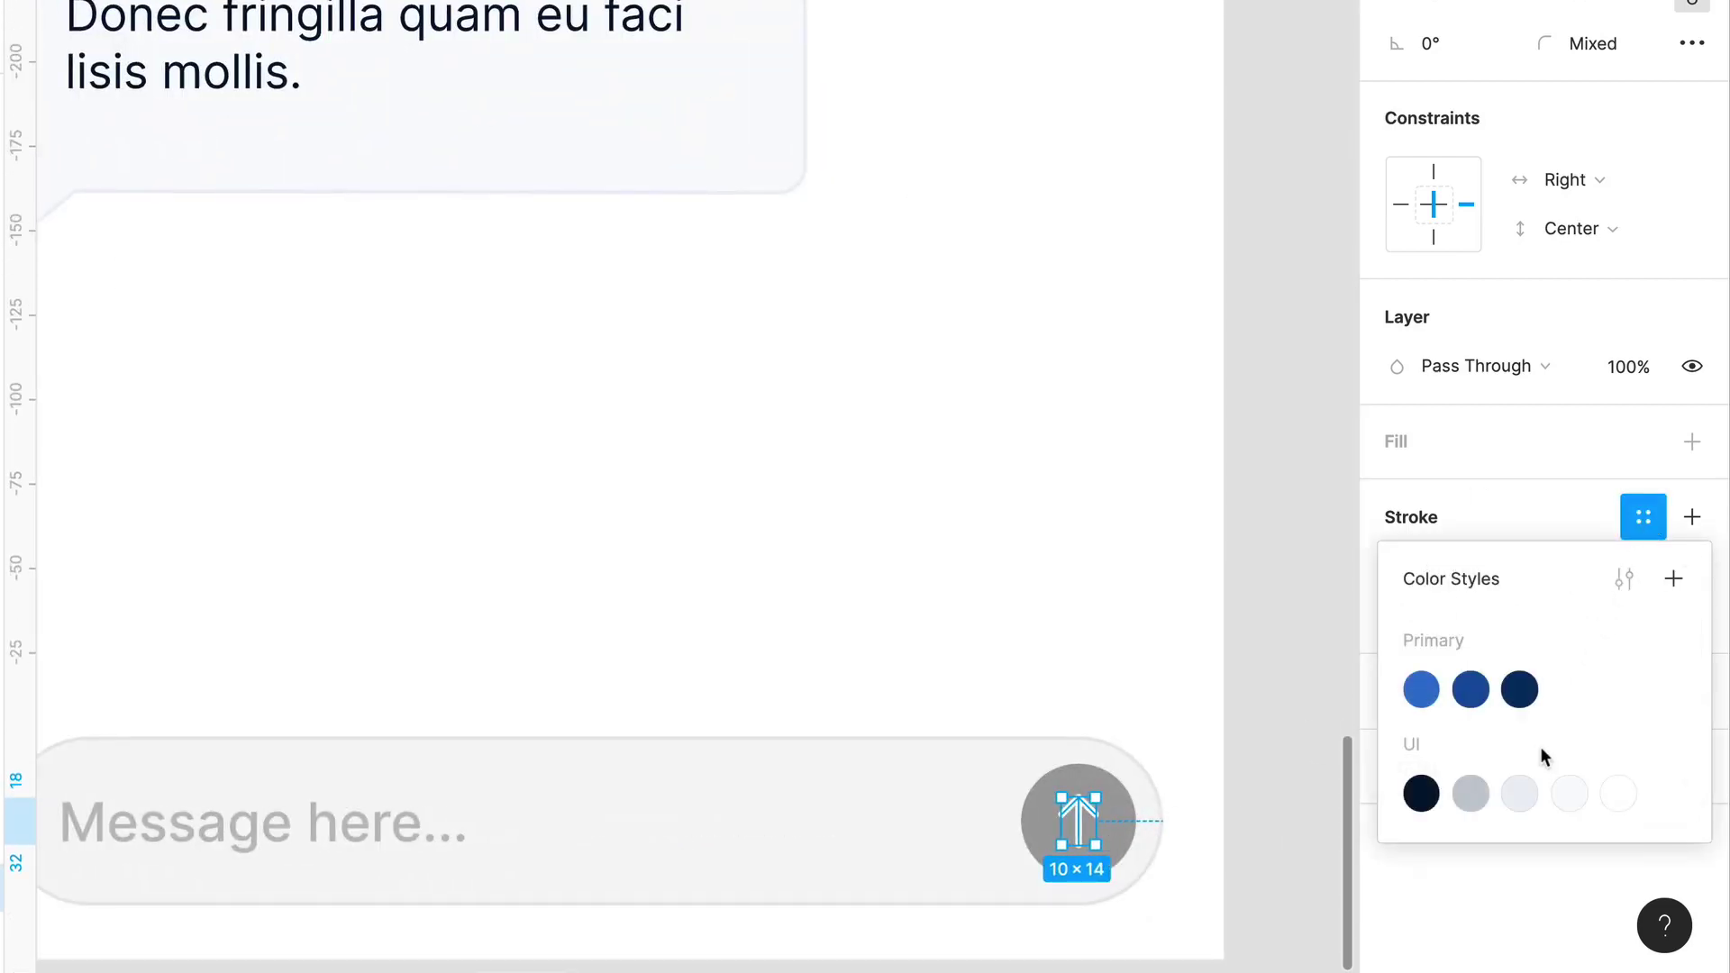
pyautogui.click(1618, 793)
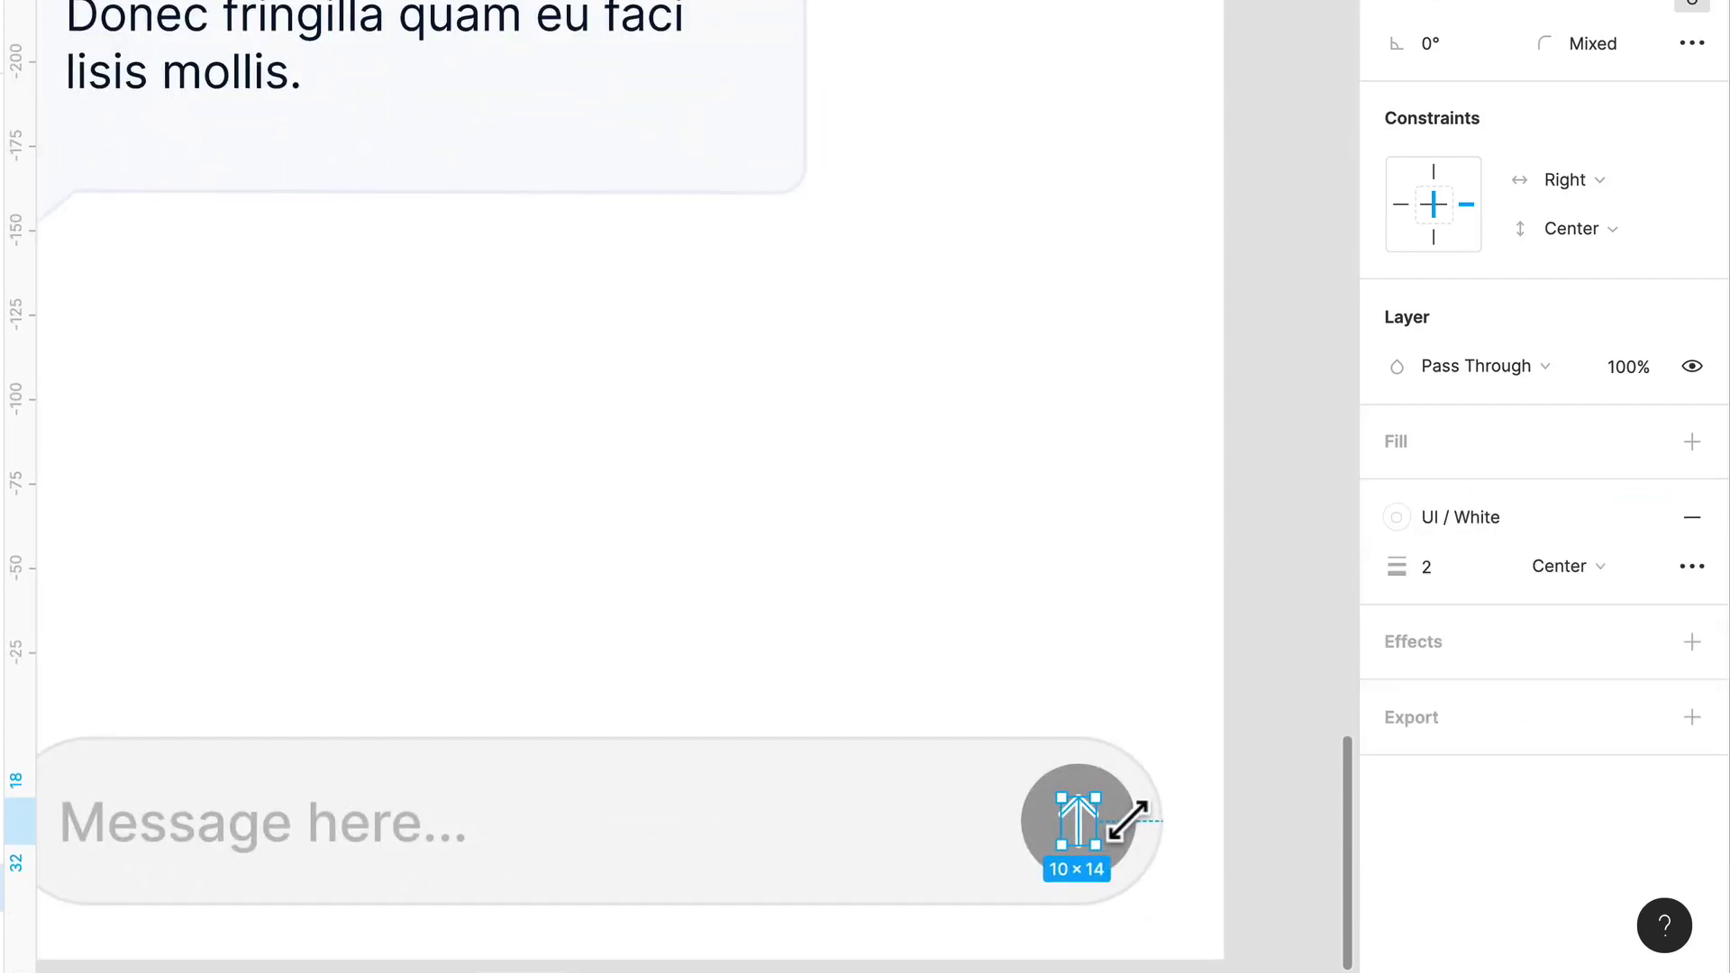
pyautogui.click(1079, 779)
pyautogui.click(1641, 444)
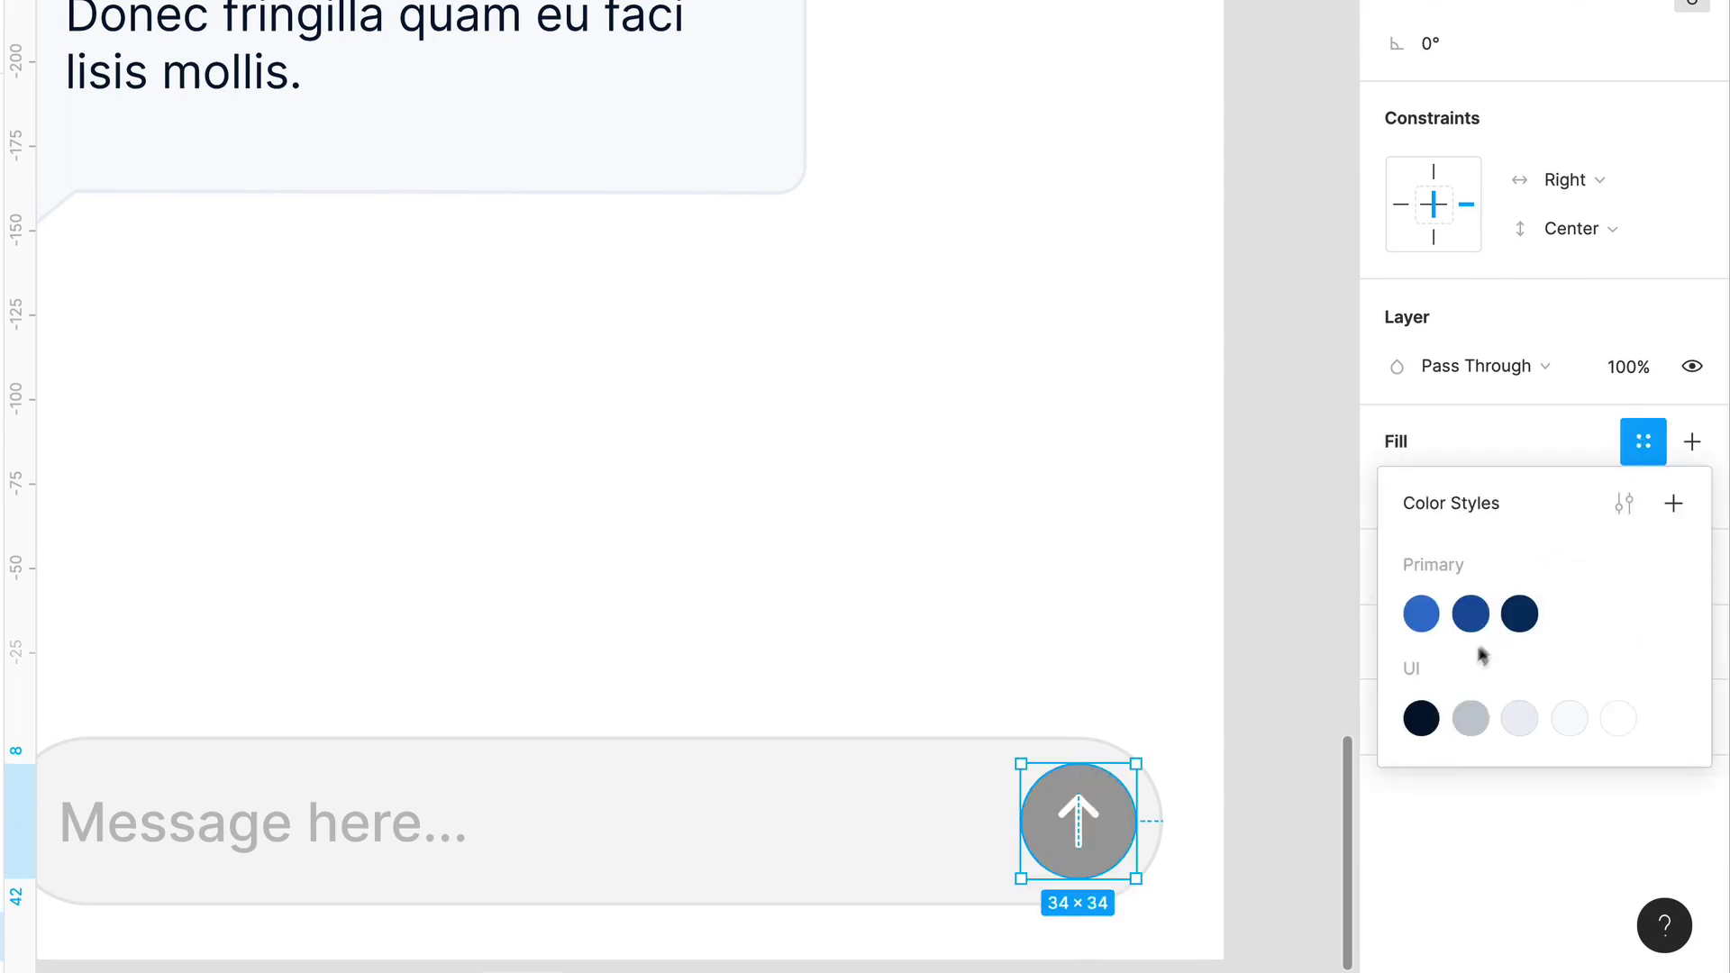
pyautogui.click(1422, 620)
pyautogui.scroll(-3, 626, 760)
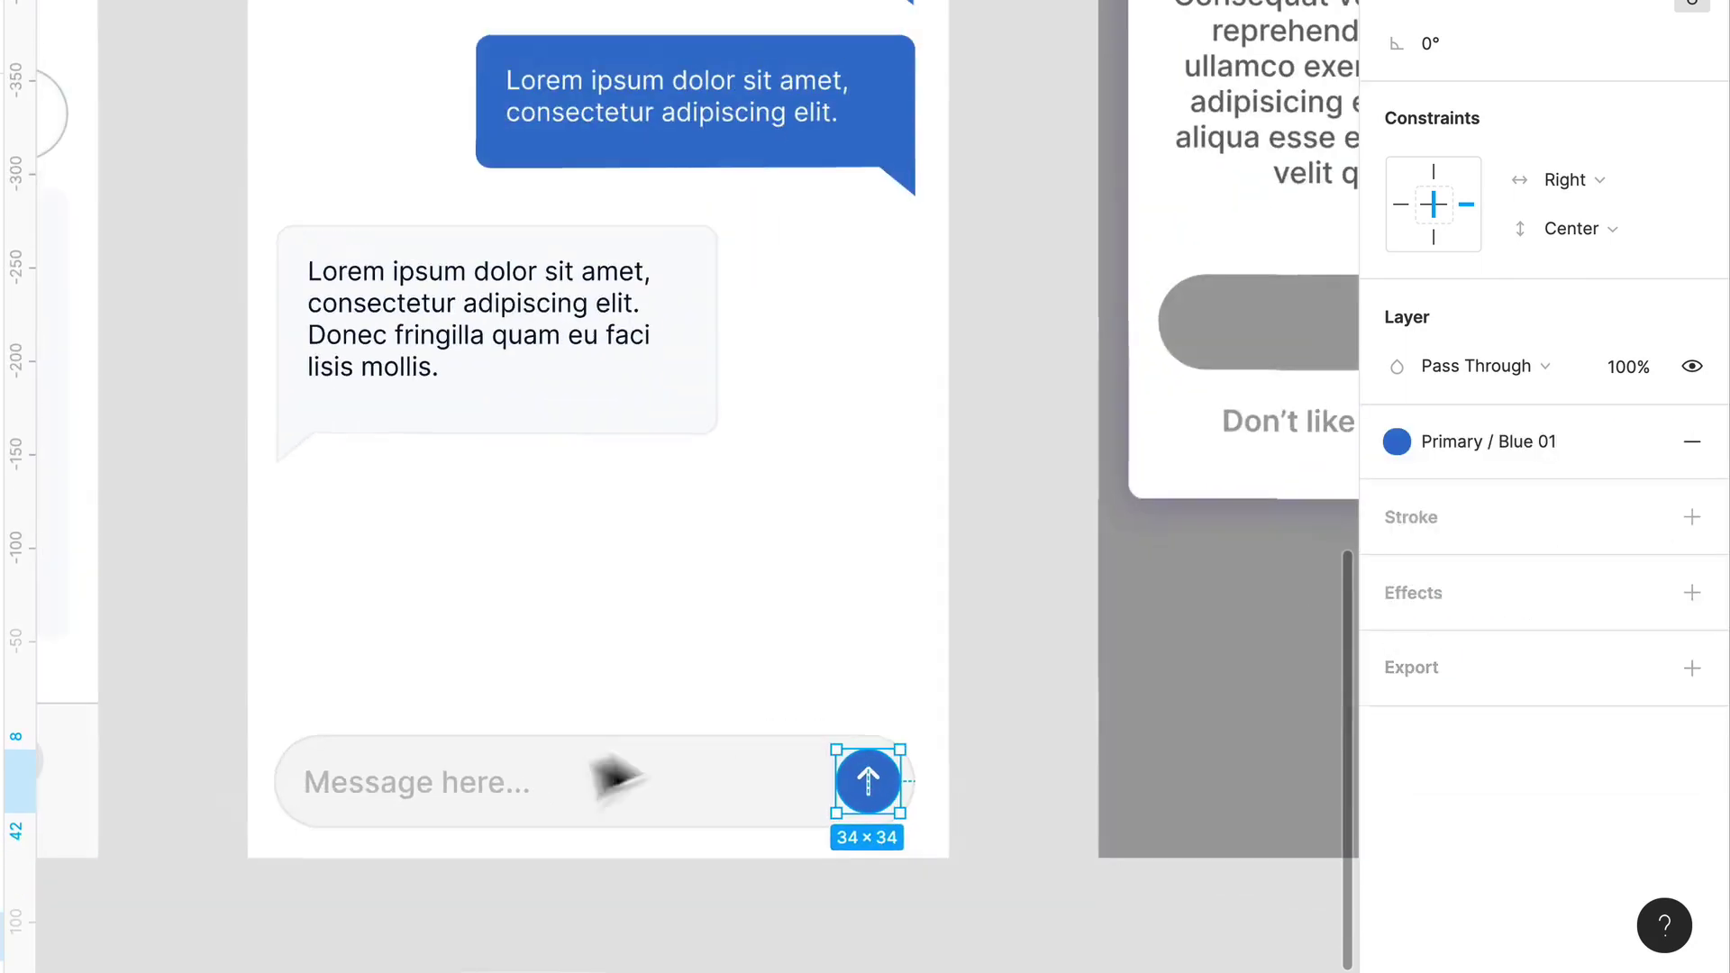
pyautogui.click(456, 809)
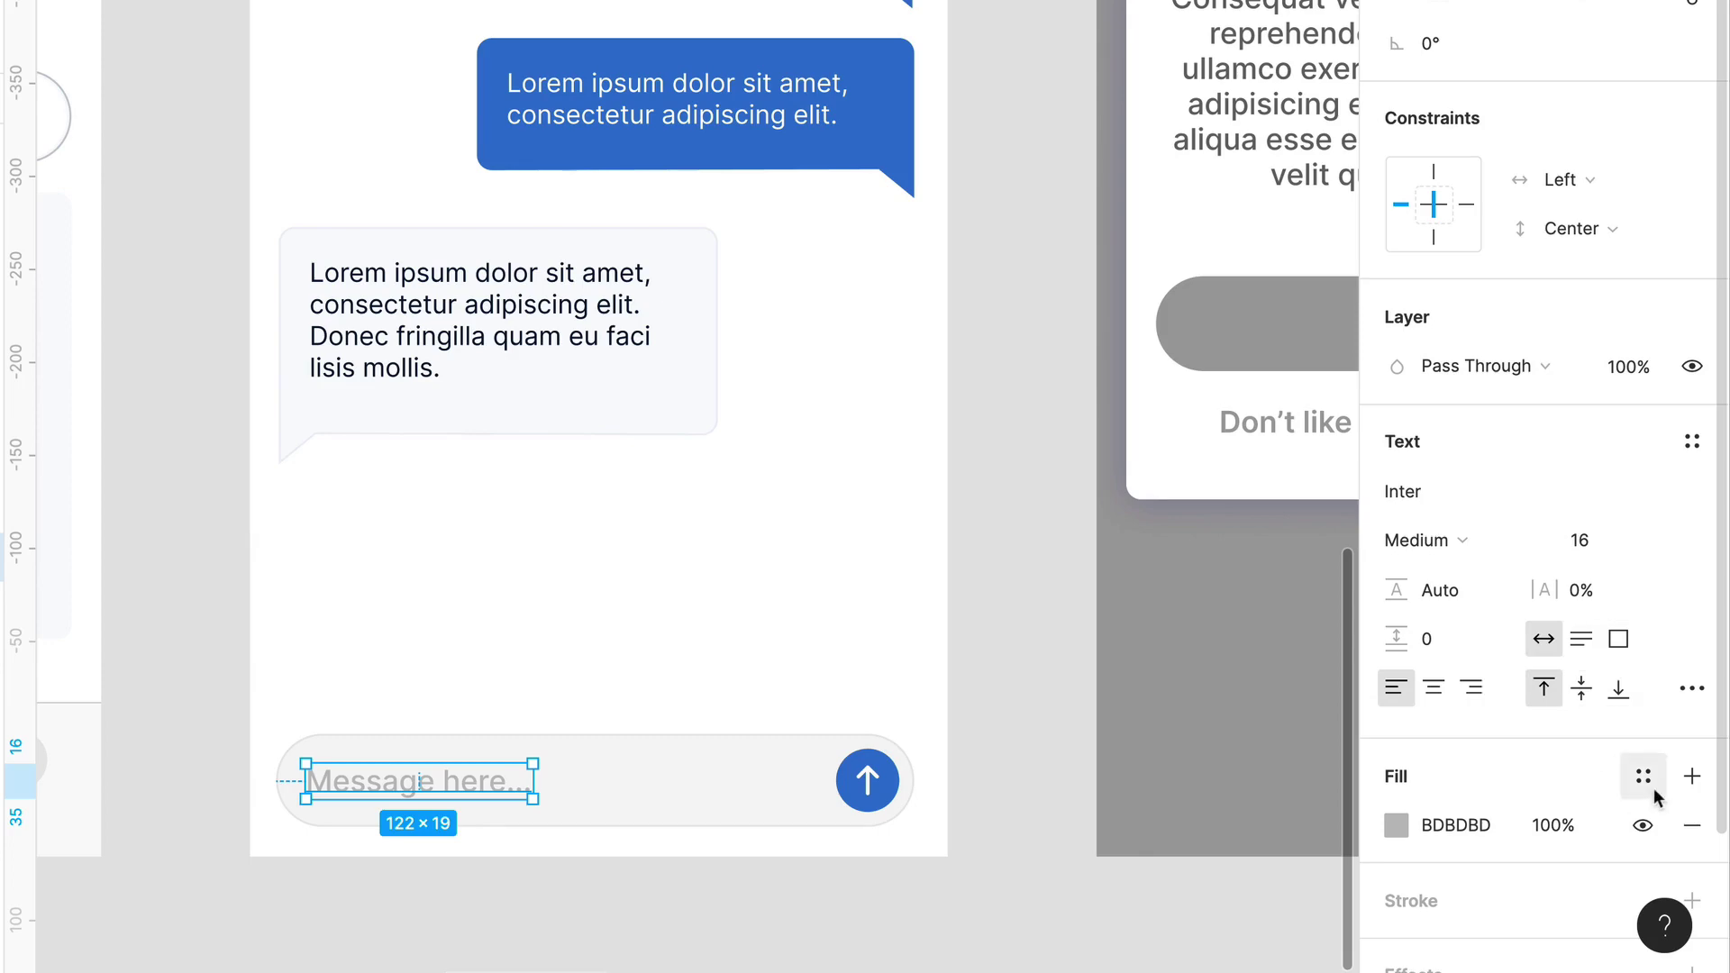
pyautogui.scroll(-3, 978, 487)
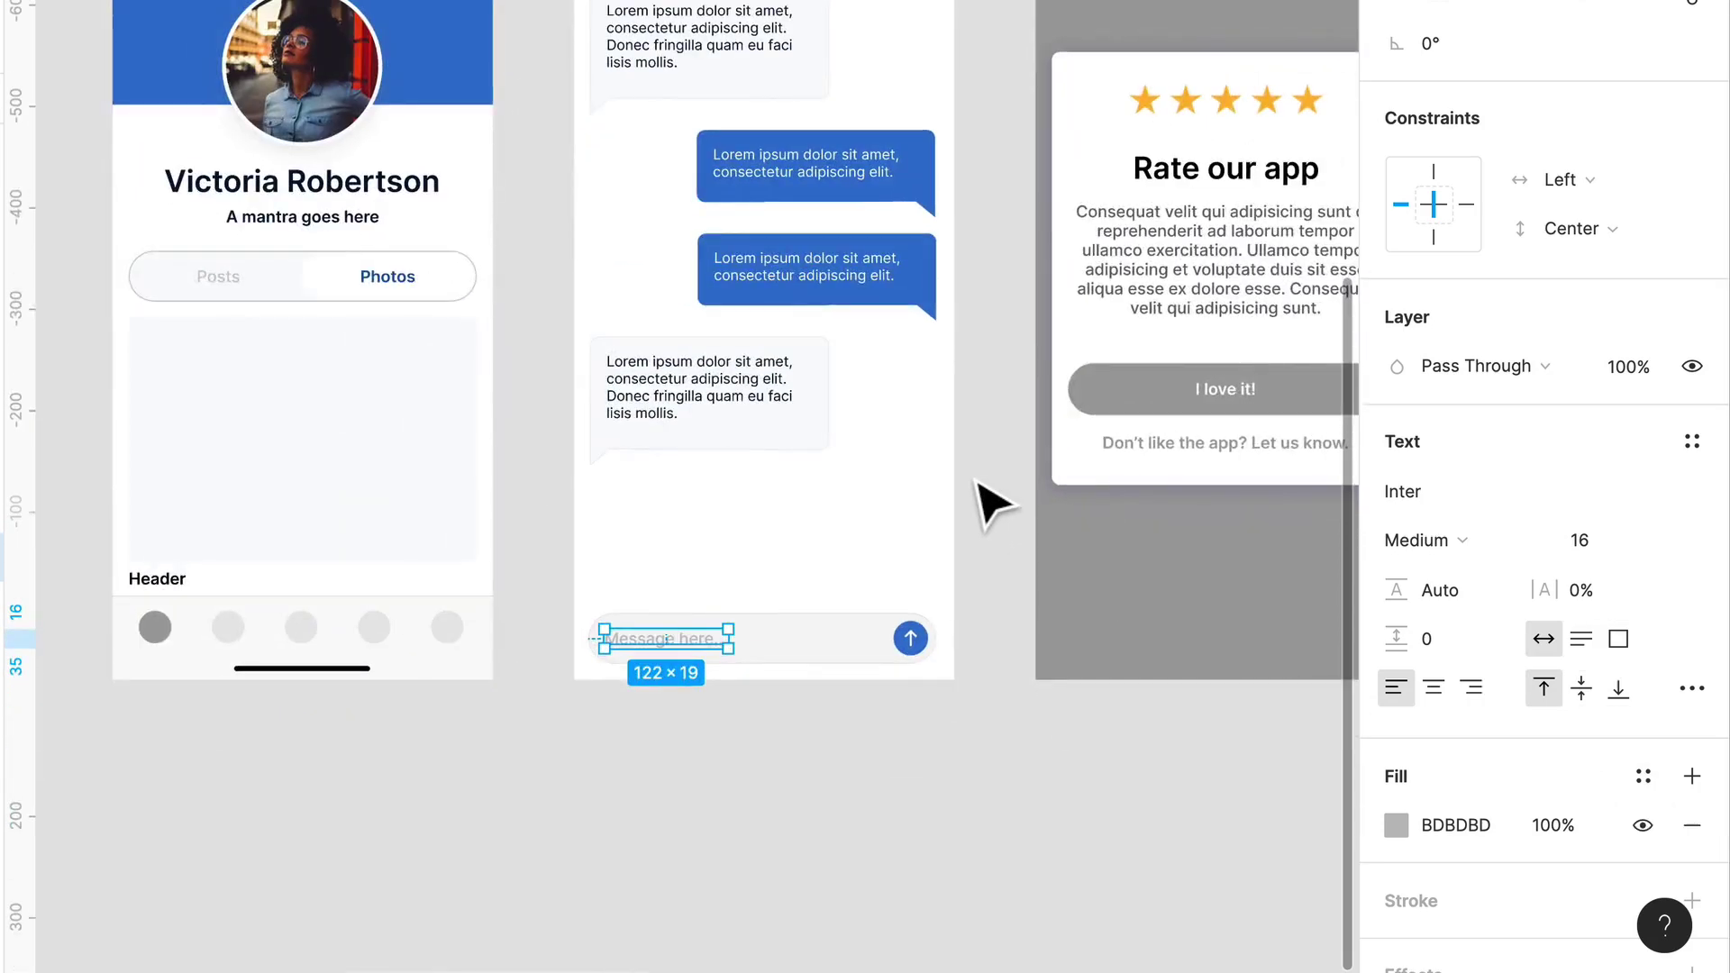
pyautogui.hscroll(5, 991, 504)
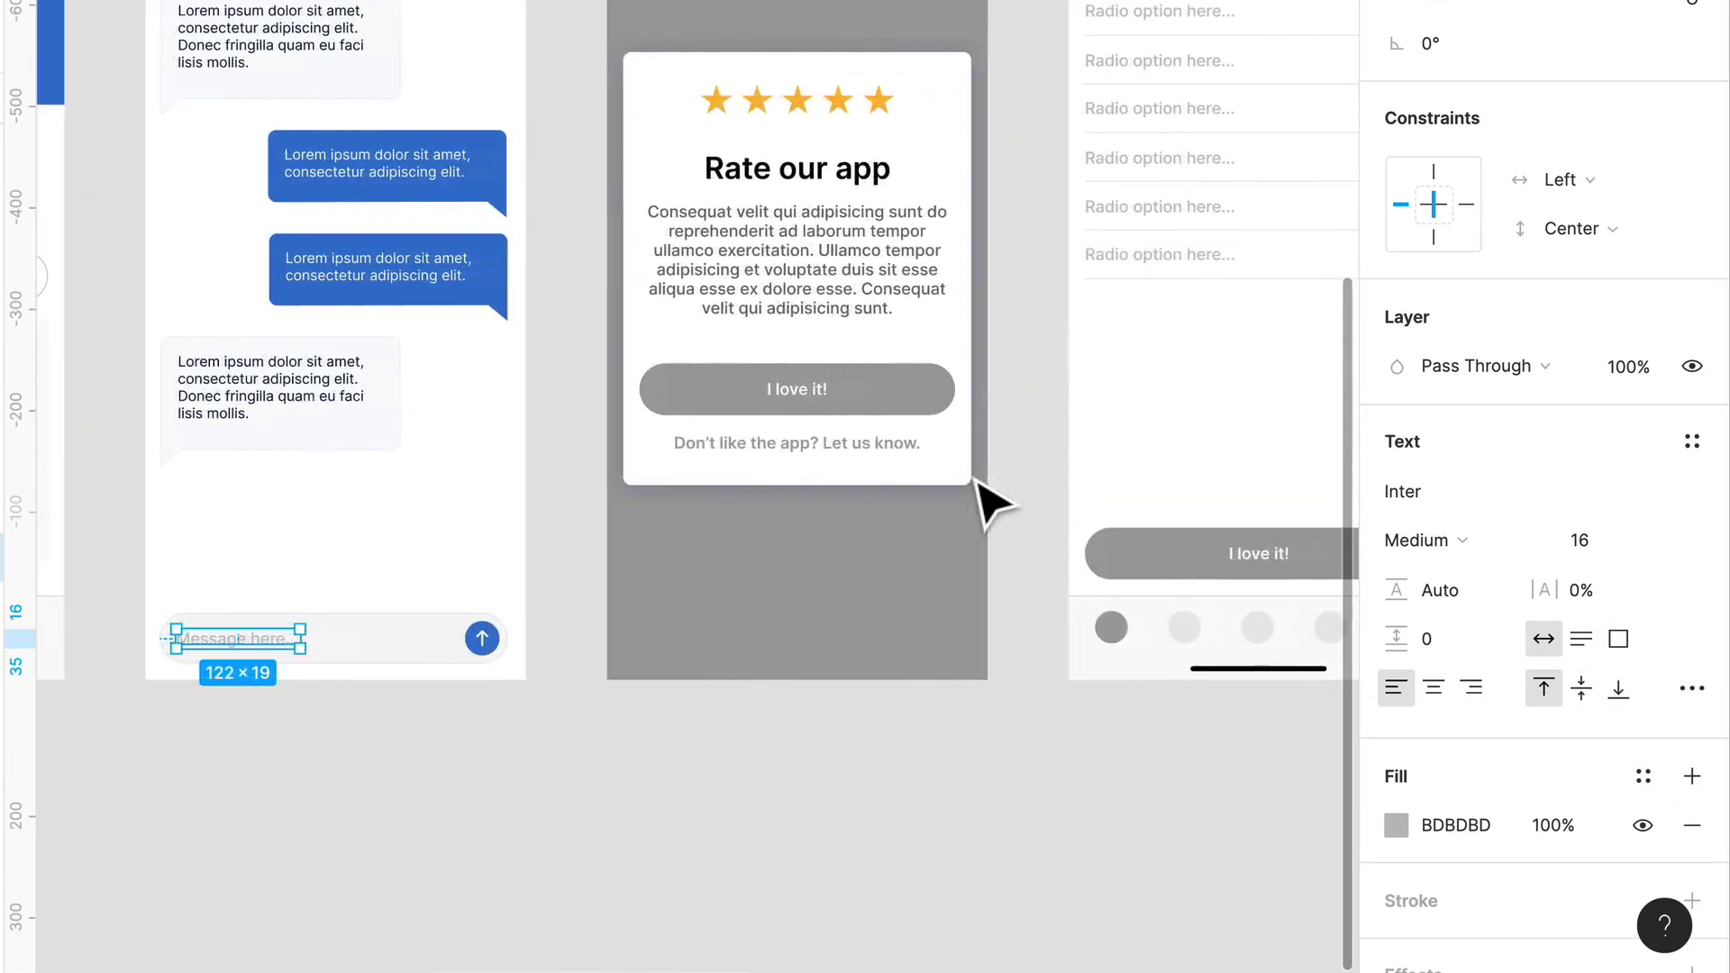
pyautogui.scroll(3, 829, 351)
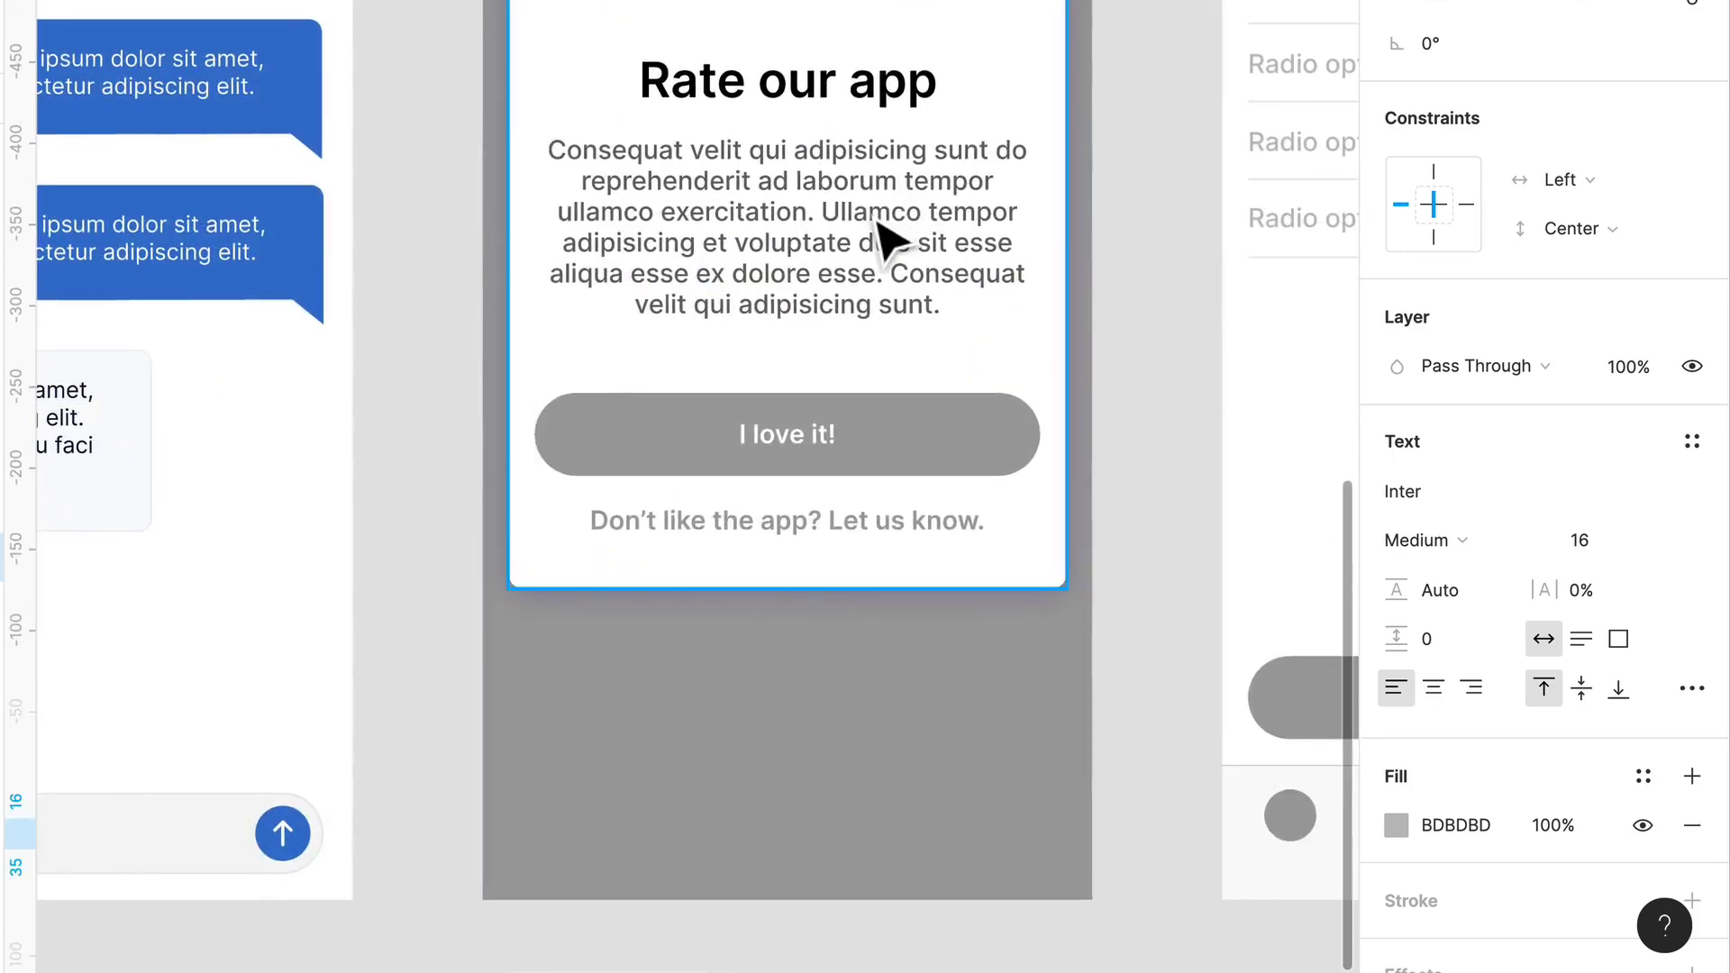
# Step: Color the rating popup's title and body text with UI / Gray 01
pyautogui.click(887, 242)
pyautogui.doubleClick(882, 238)
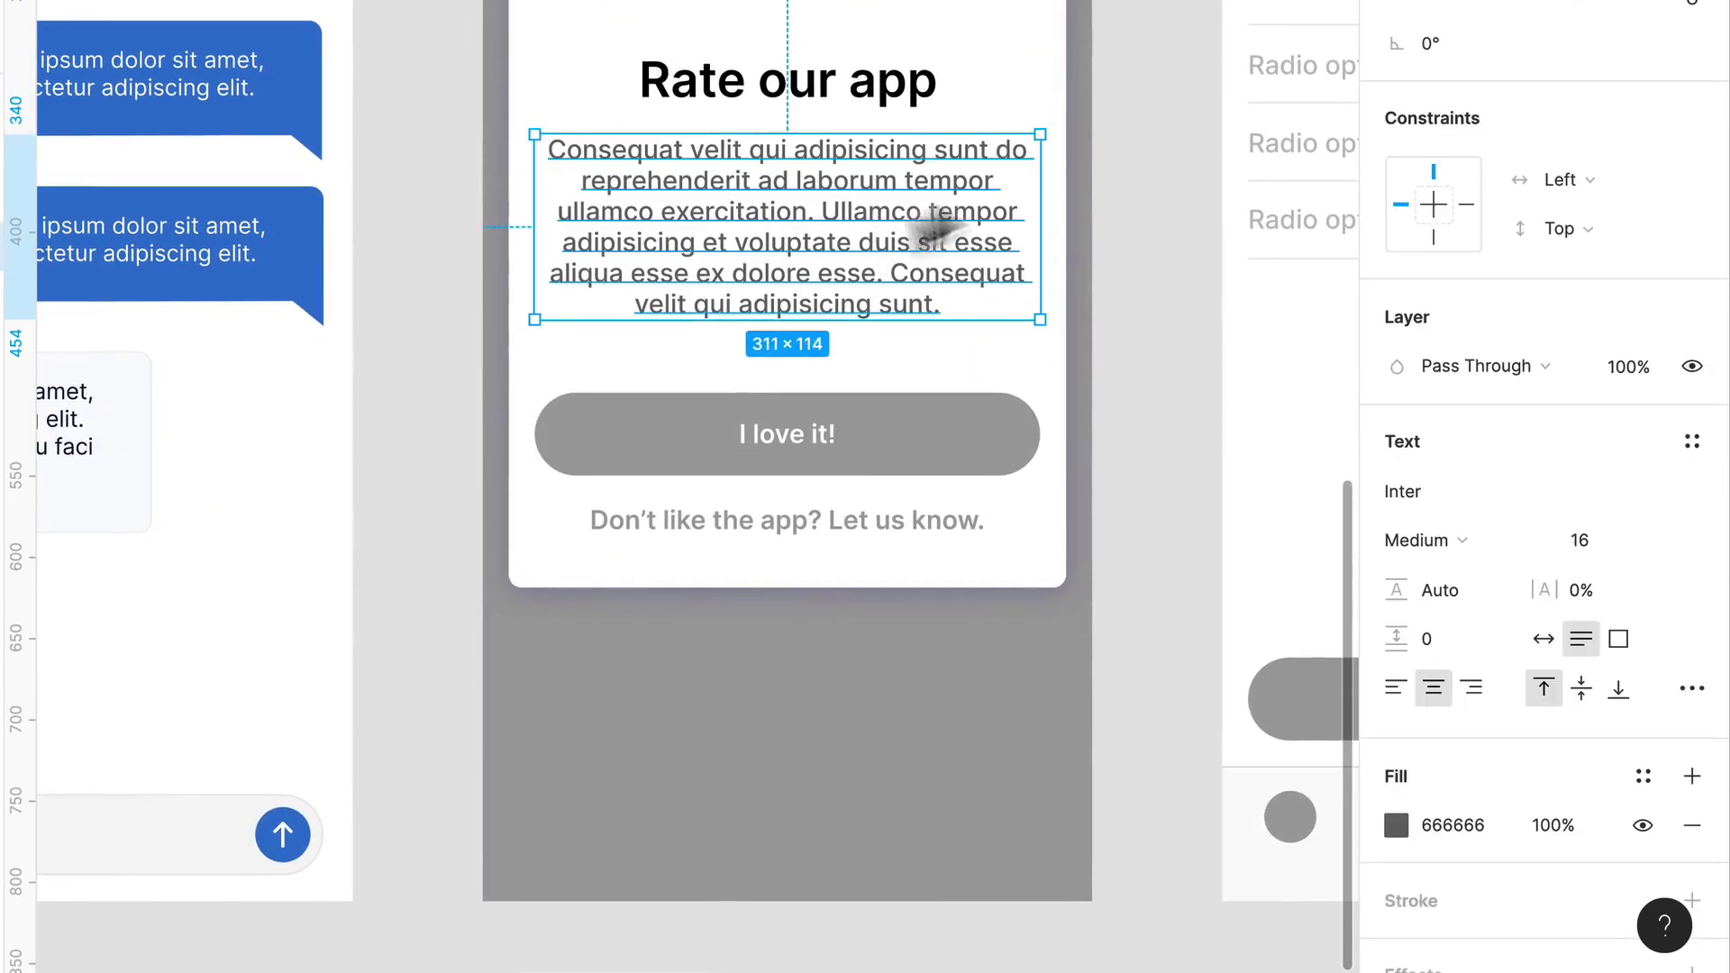
pyautogui.keyDown('shift'); pyautogui.click(894, 97); pyautogui.keyUp('shift')
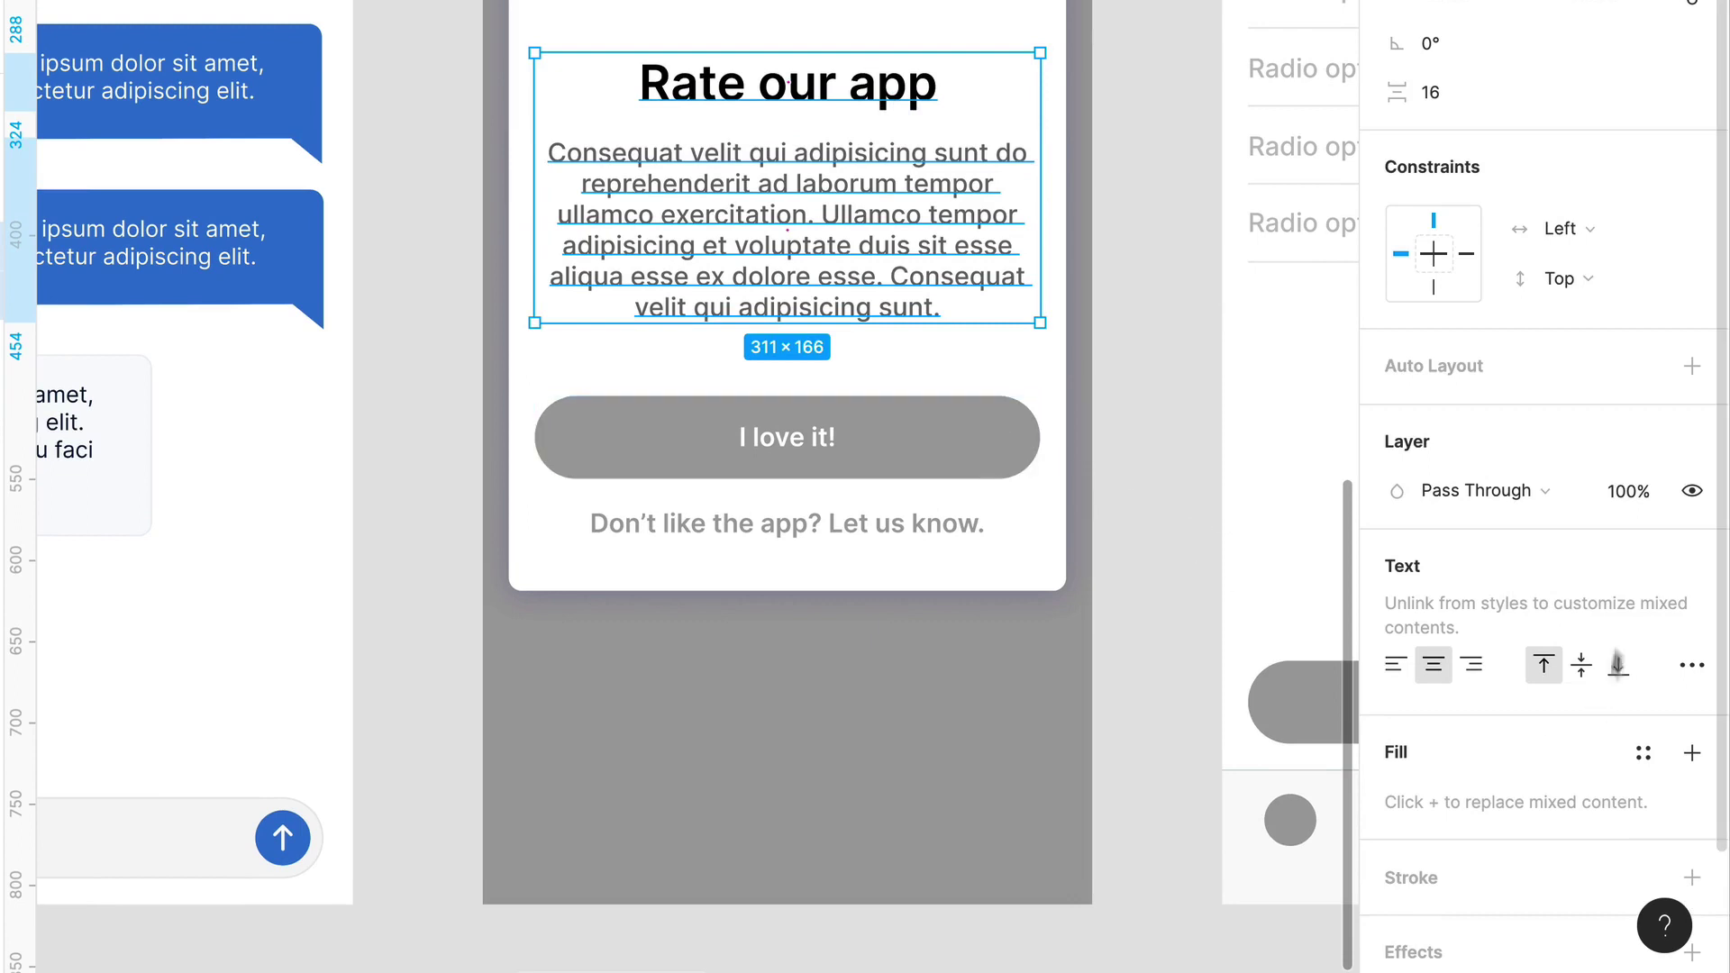
pyautogui.click(1693, 568)
pyautogui.scroll(-4, 1510, 699)
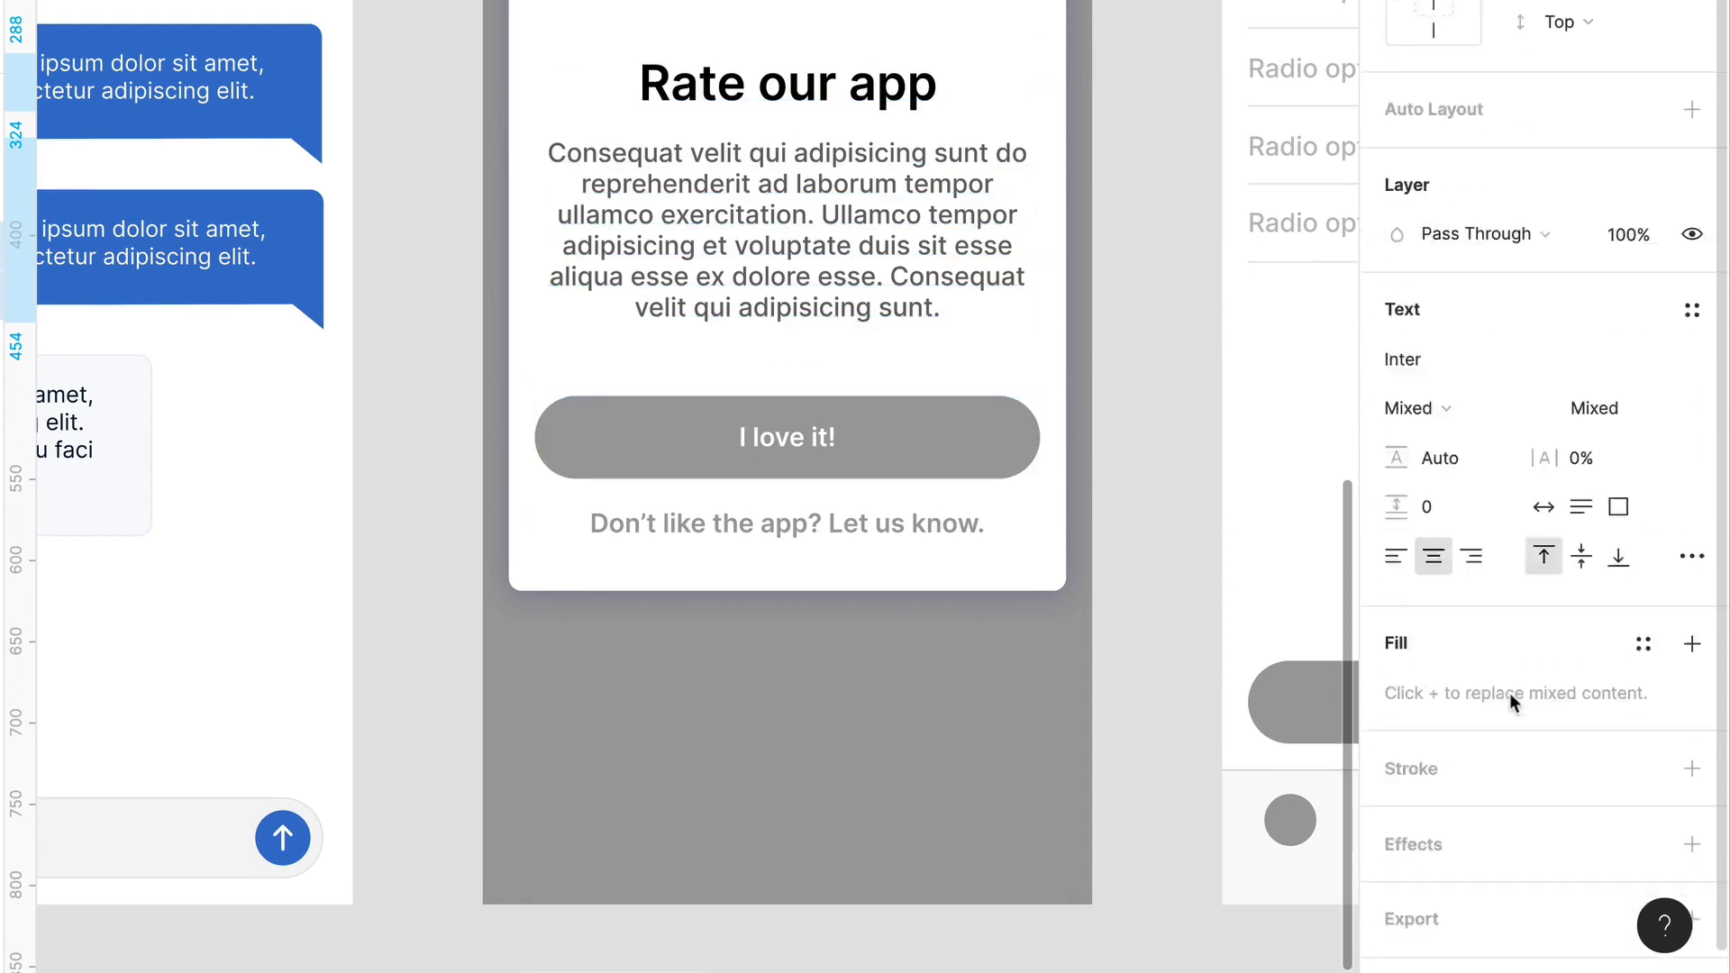
pyautogui.click(1643, 599)
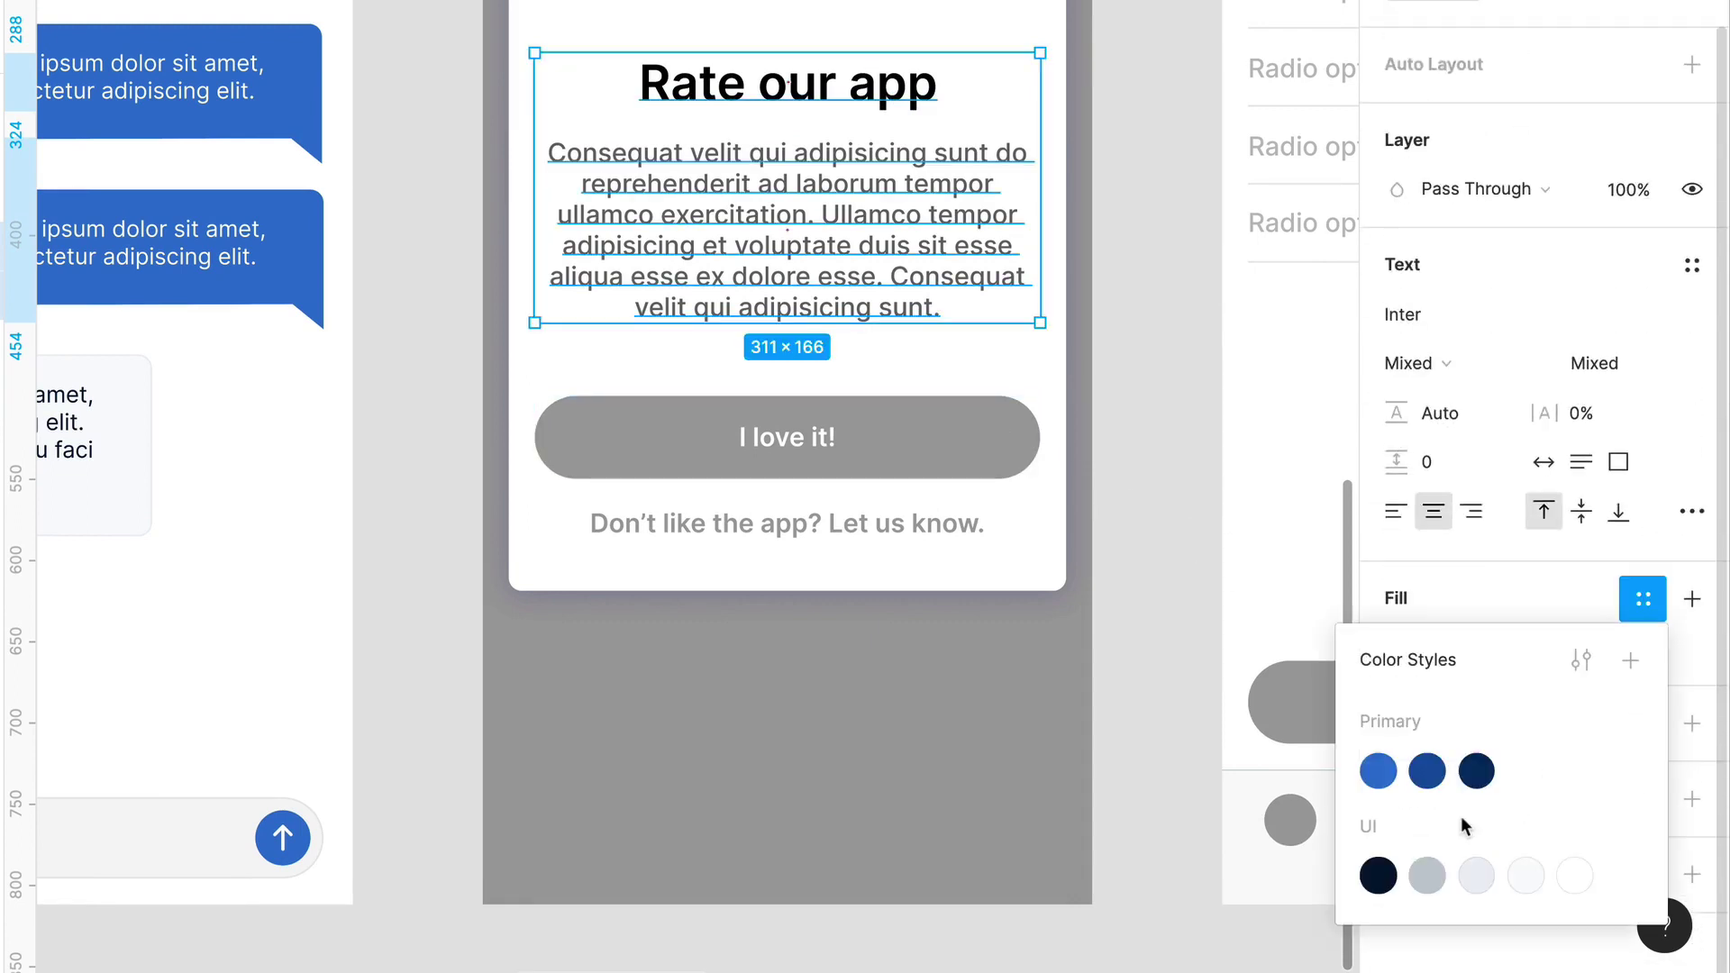
pyautogui.click(1377, 875)
# Step: Fill the I love it! button Primary / Blue 01 and the 'Don't like the app?' link Blue 02
pyautogui.click(953, 459)
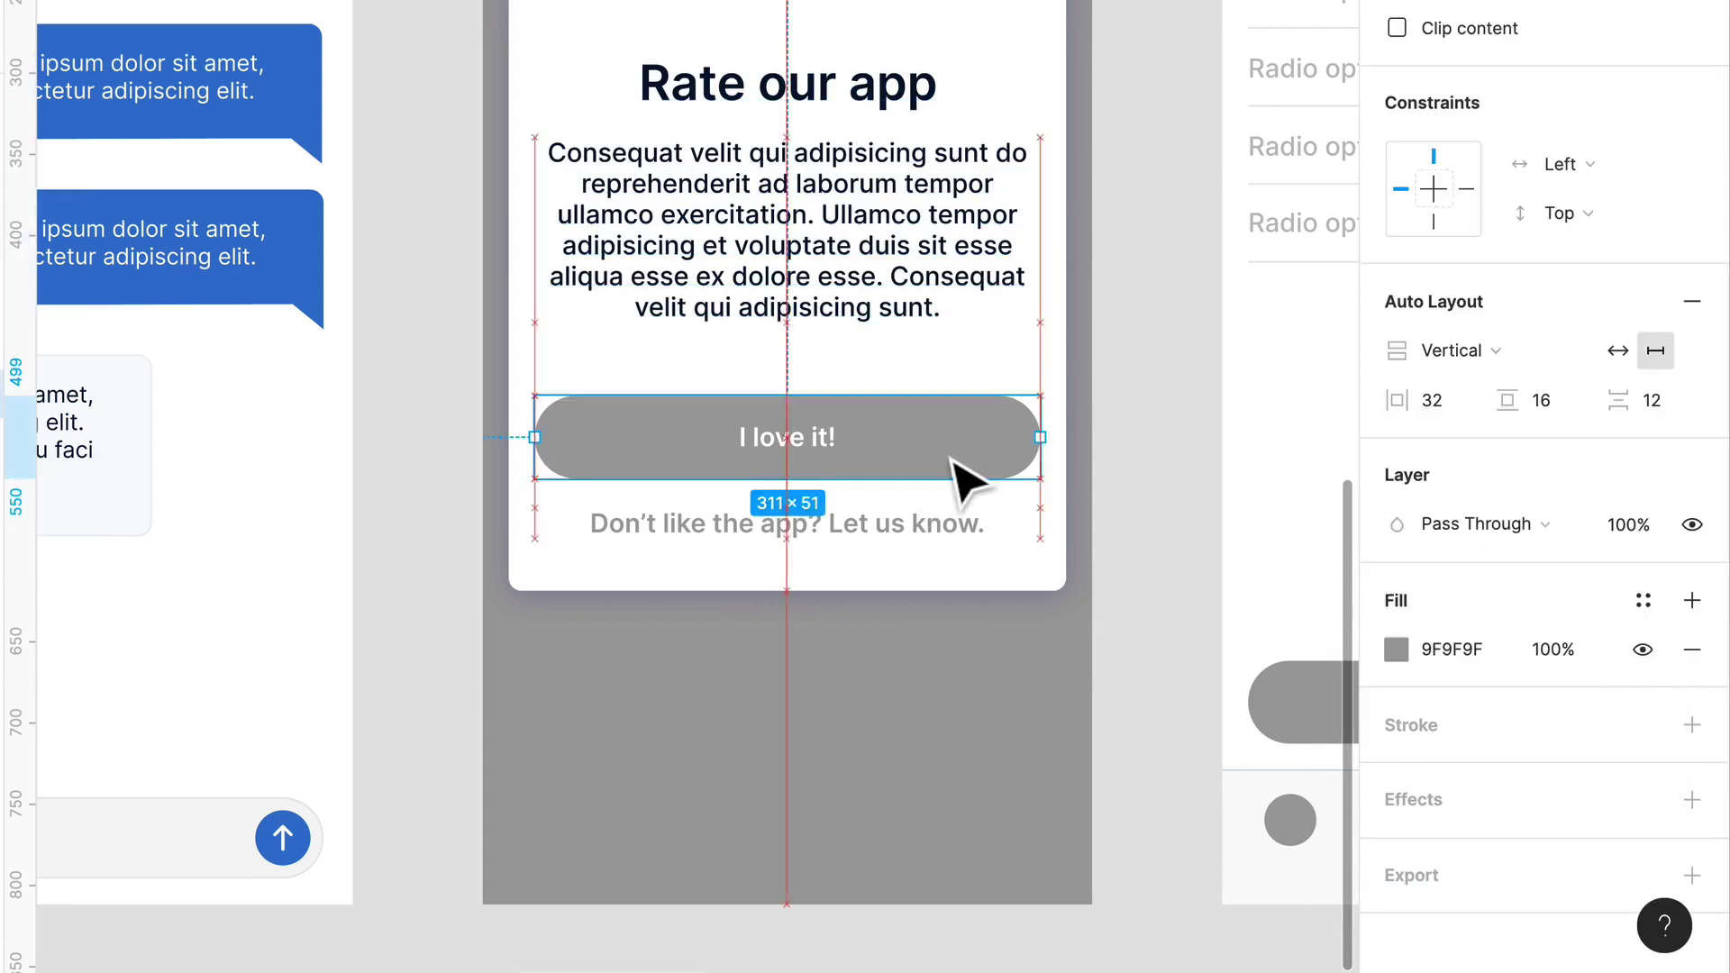
pyautogui.click(1643, 600)
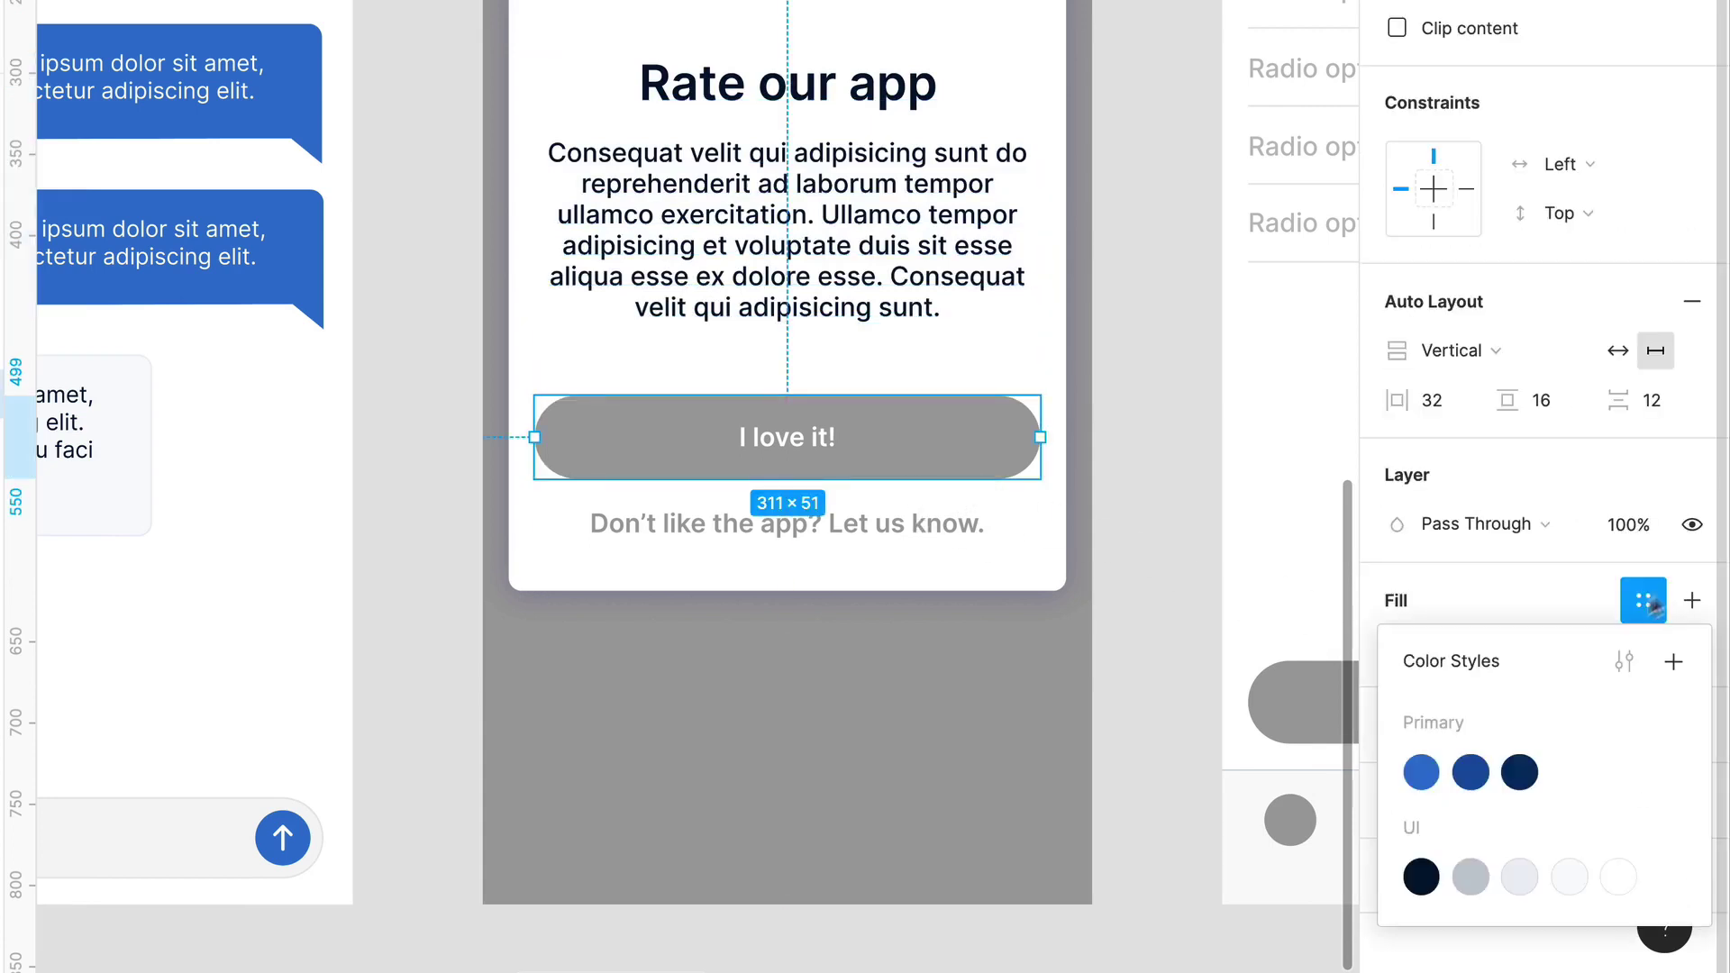
pyautogui.click(1422, 773)
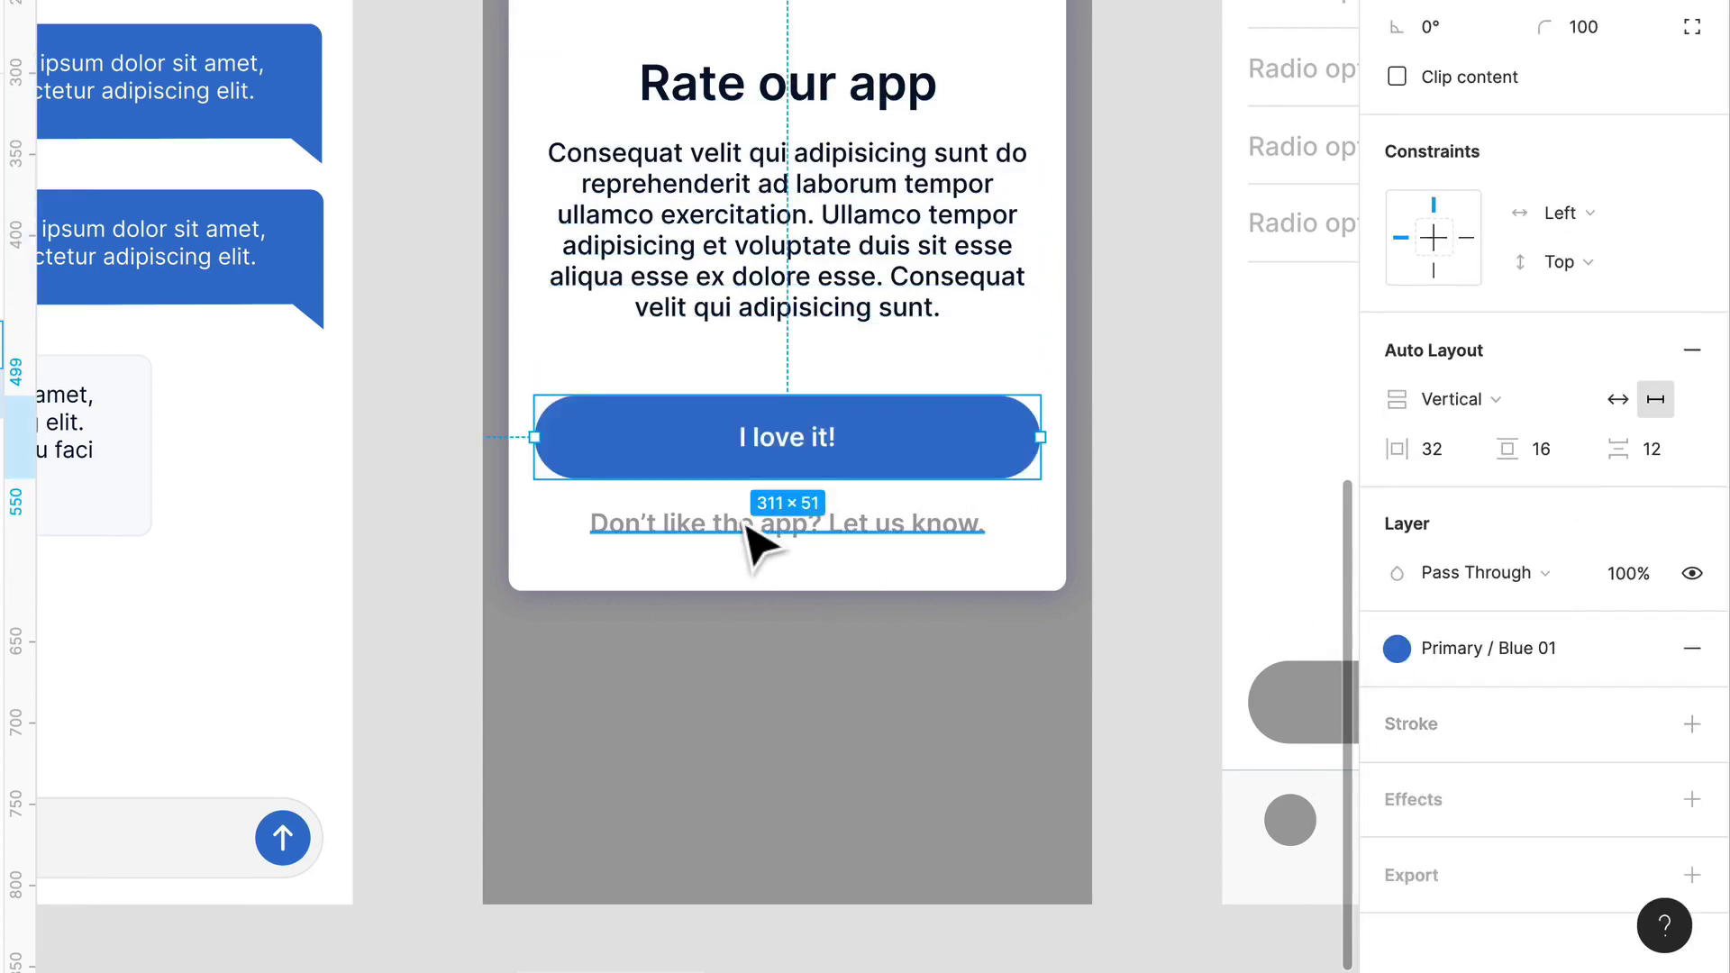
pyautogui.click(748, 530)
pyautogui.click(1641, 599)
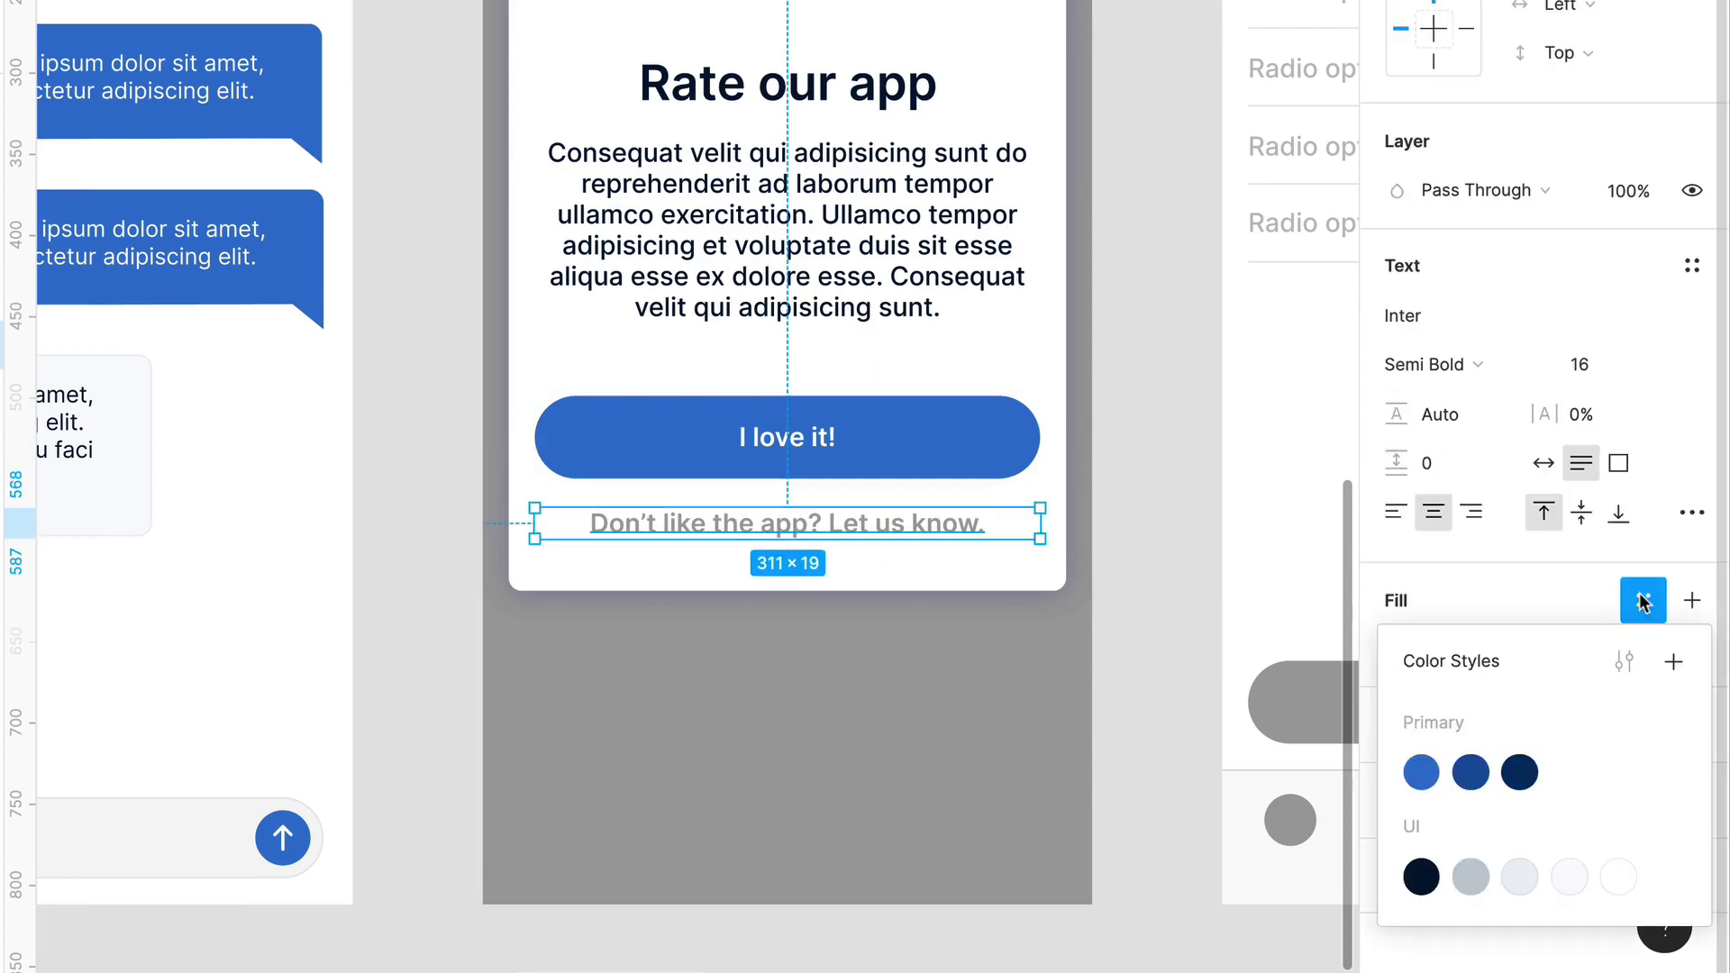
pyautogui.click(1485, 772)
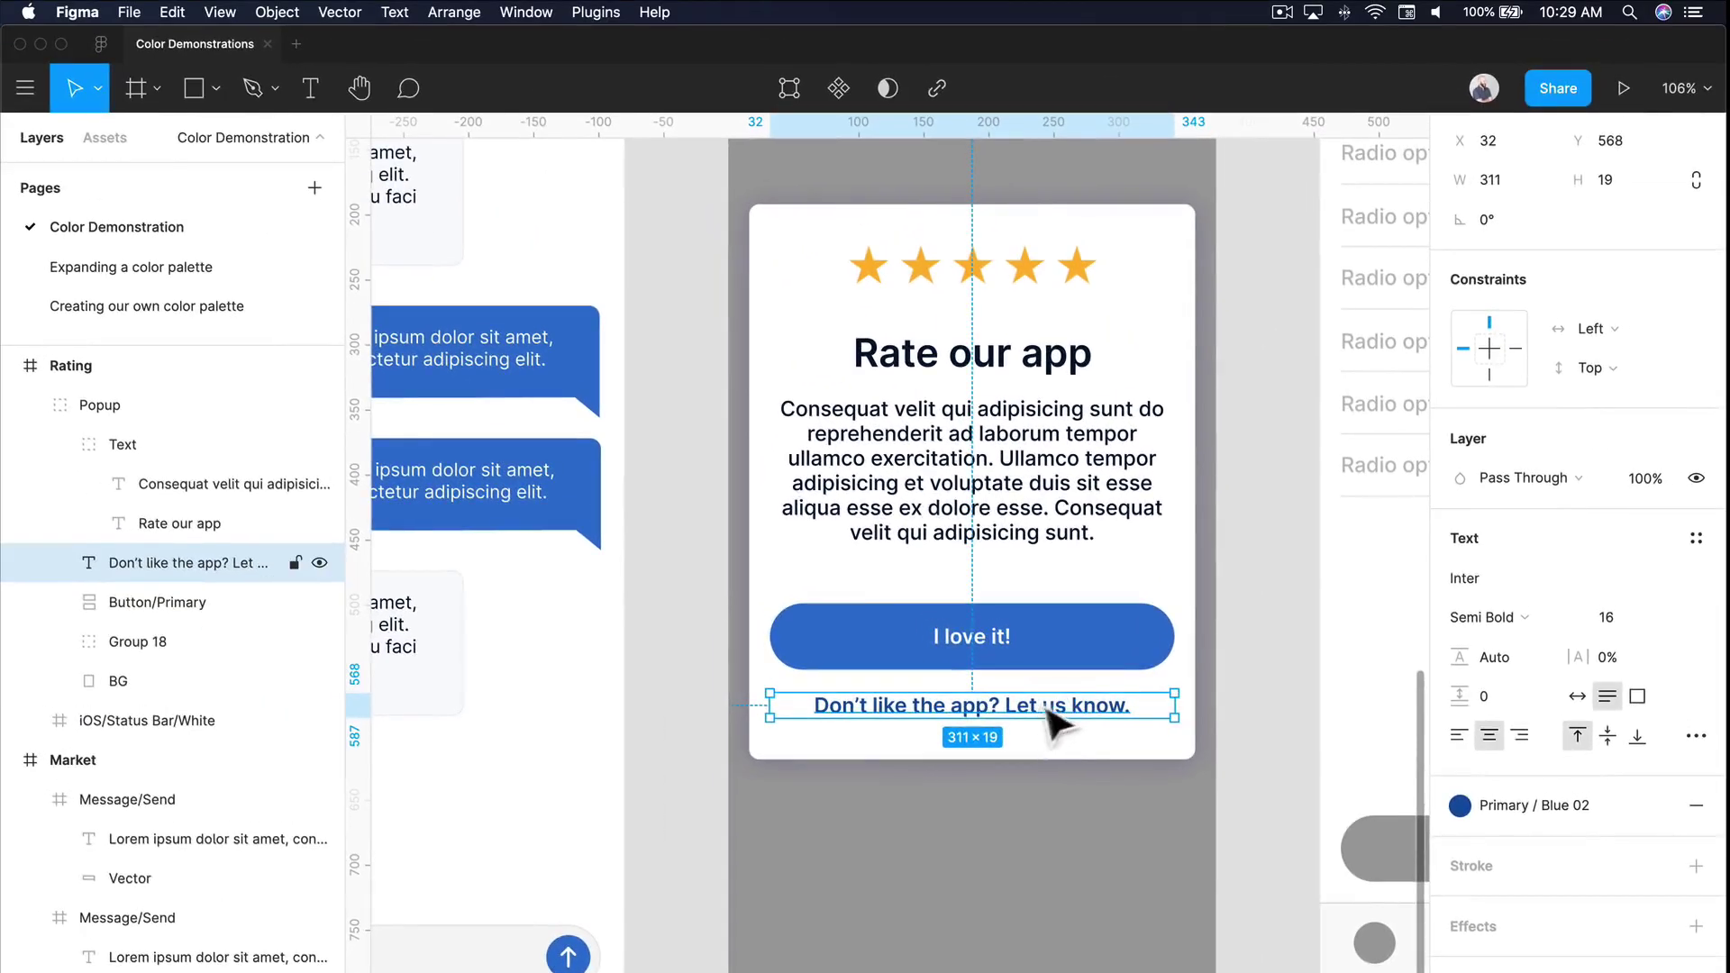
# Step: Launch the Contrast plugin and place its panel beside the rating popup
pyautogui.click(596, 11)
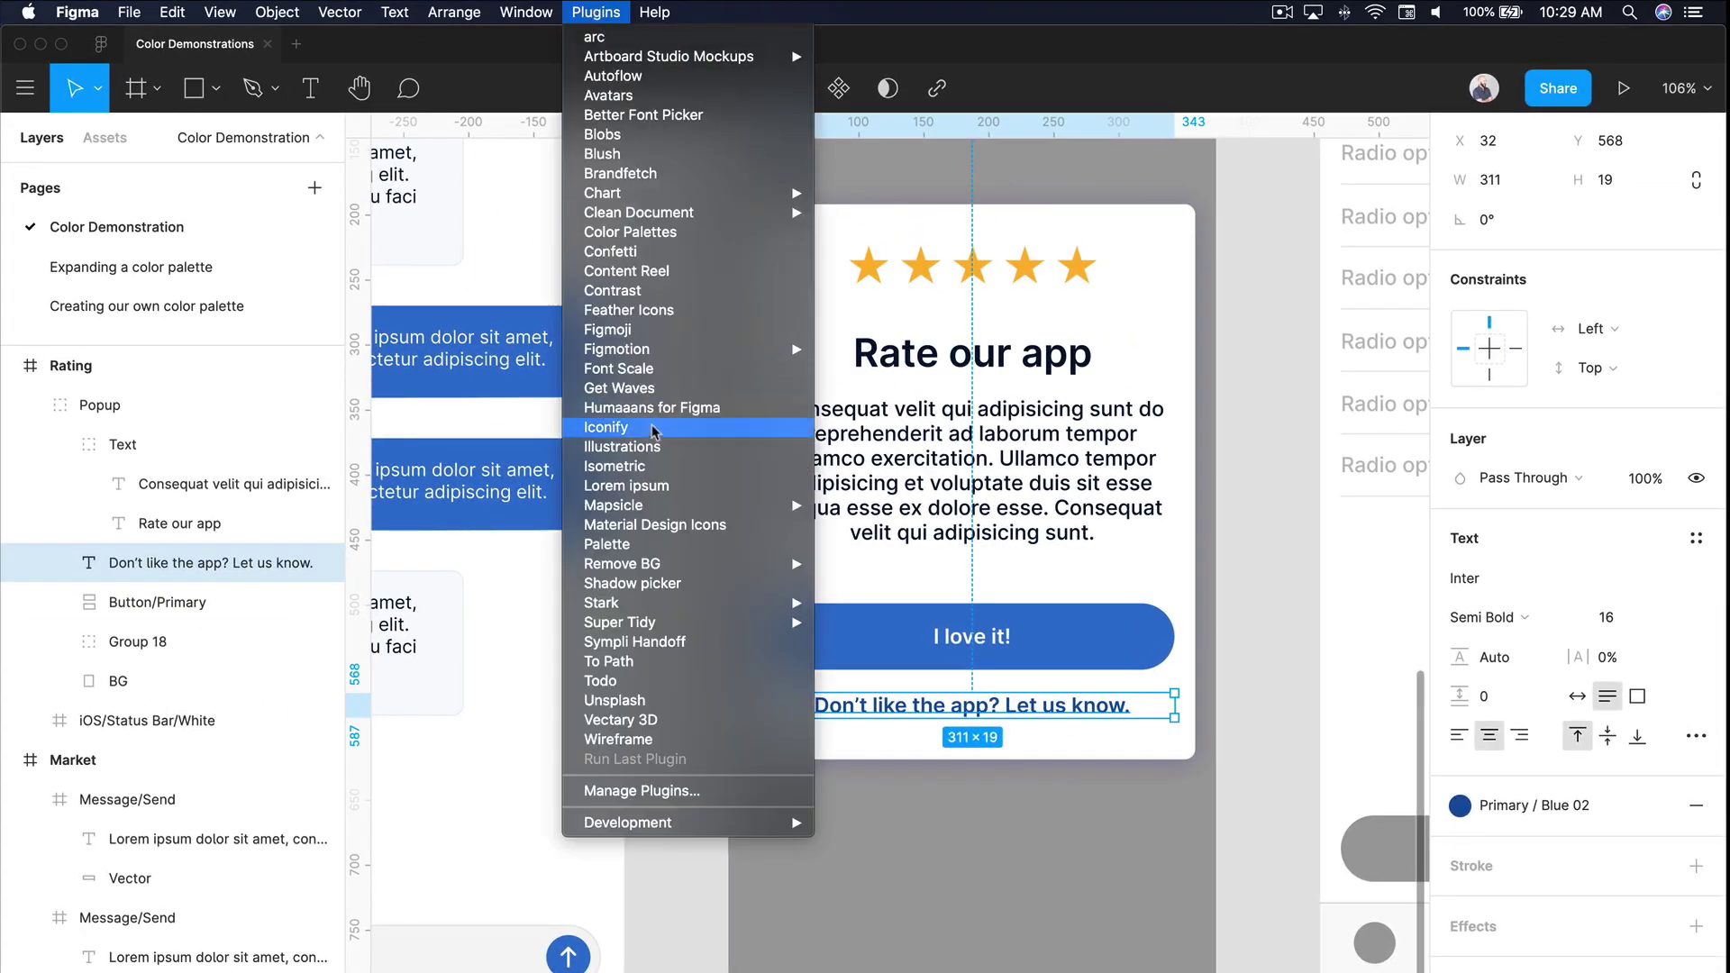
pyautogui.click(677, 292)
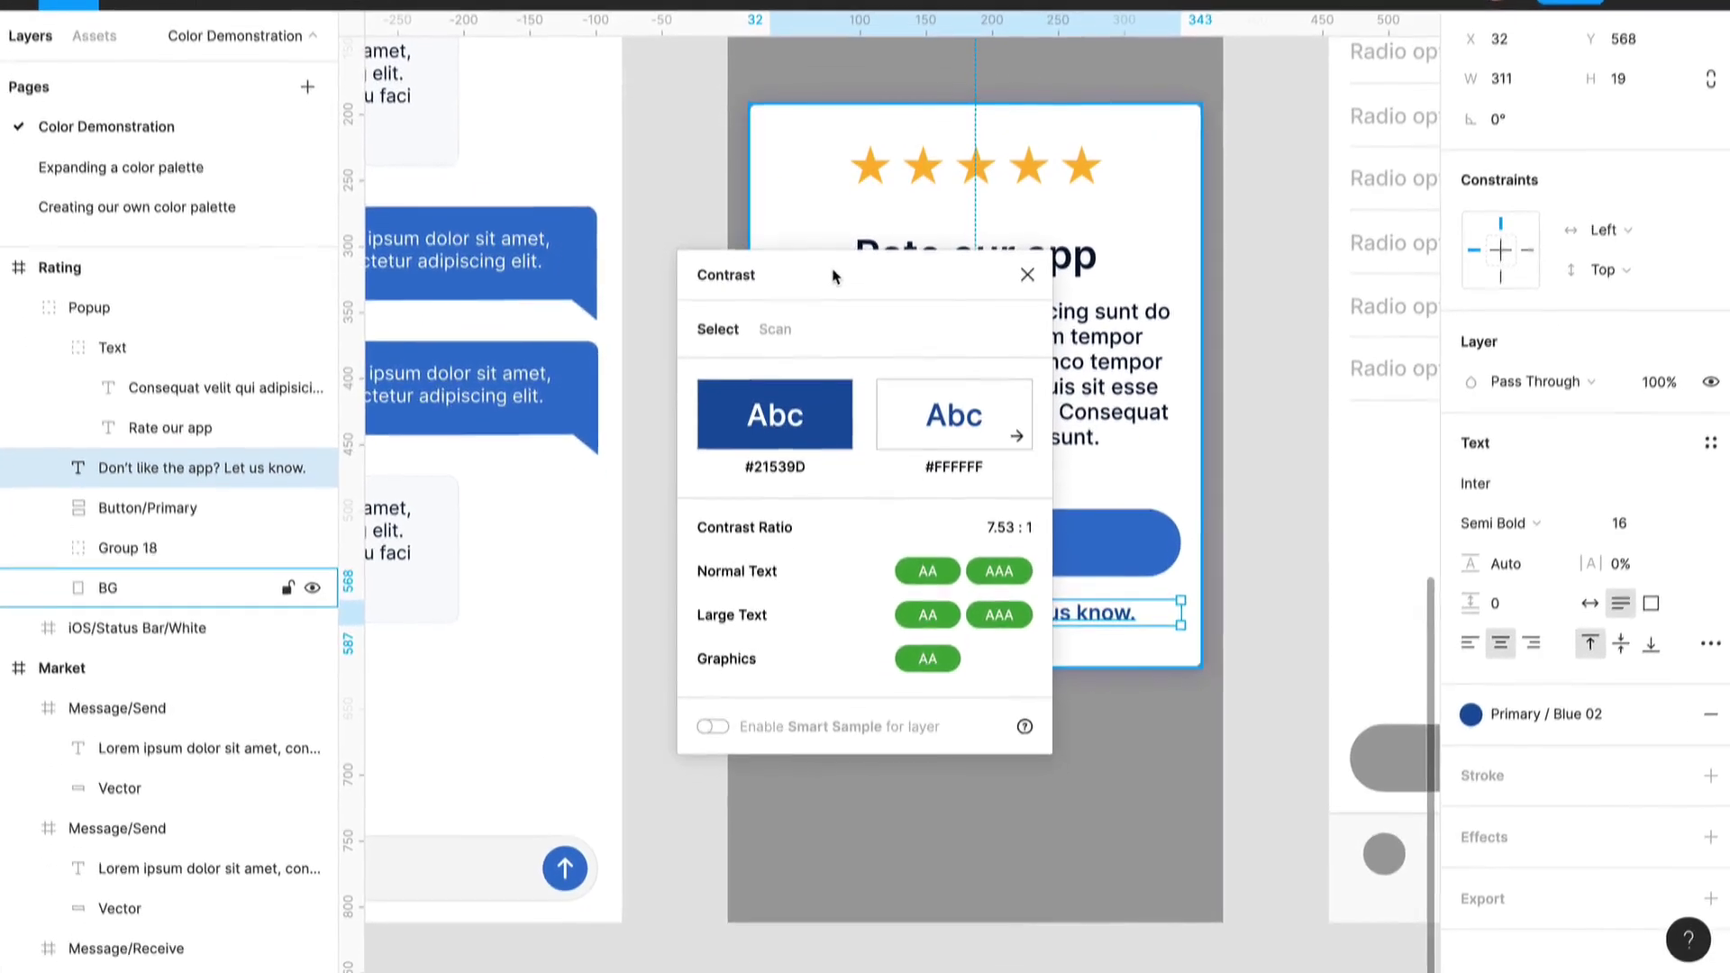
pyautogui.moveTo(867, 380); pyautogui.dragTo(433, 255)
pyautogui.moveTo(429, 143); pyautogui.dragTo(479, 130)
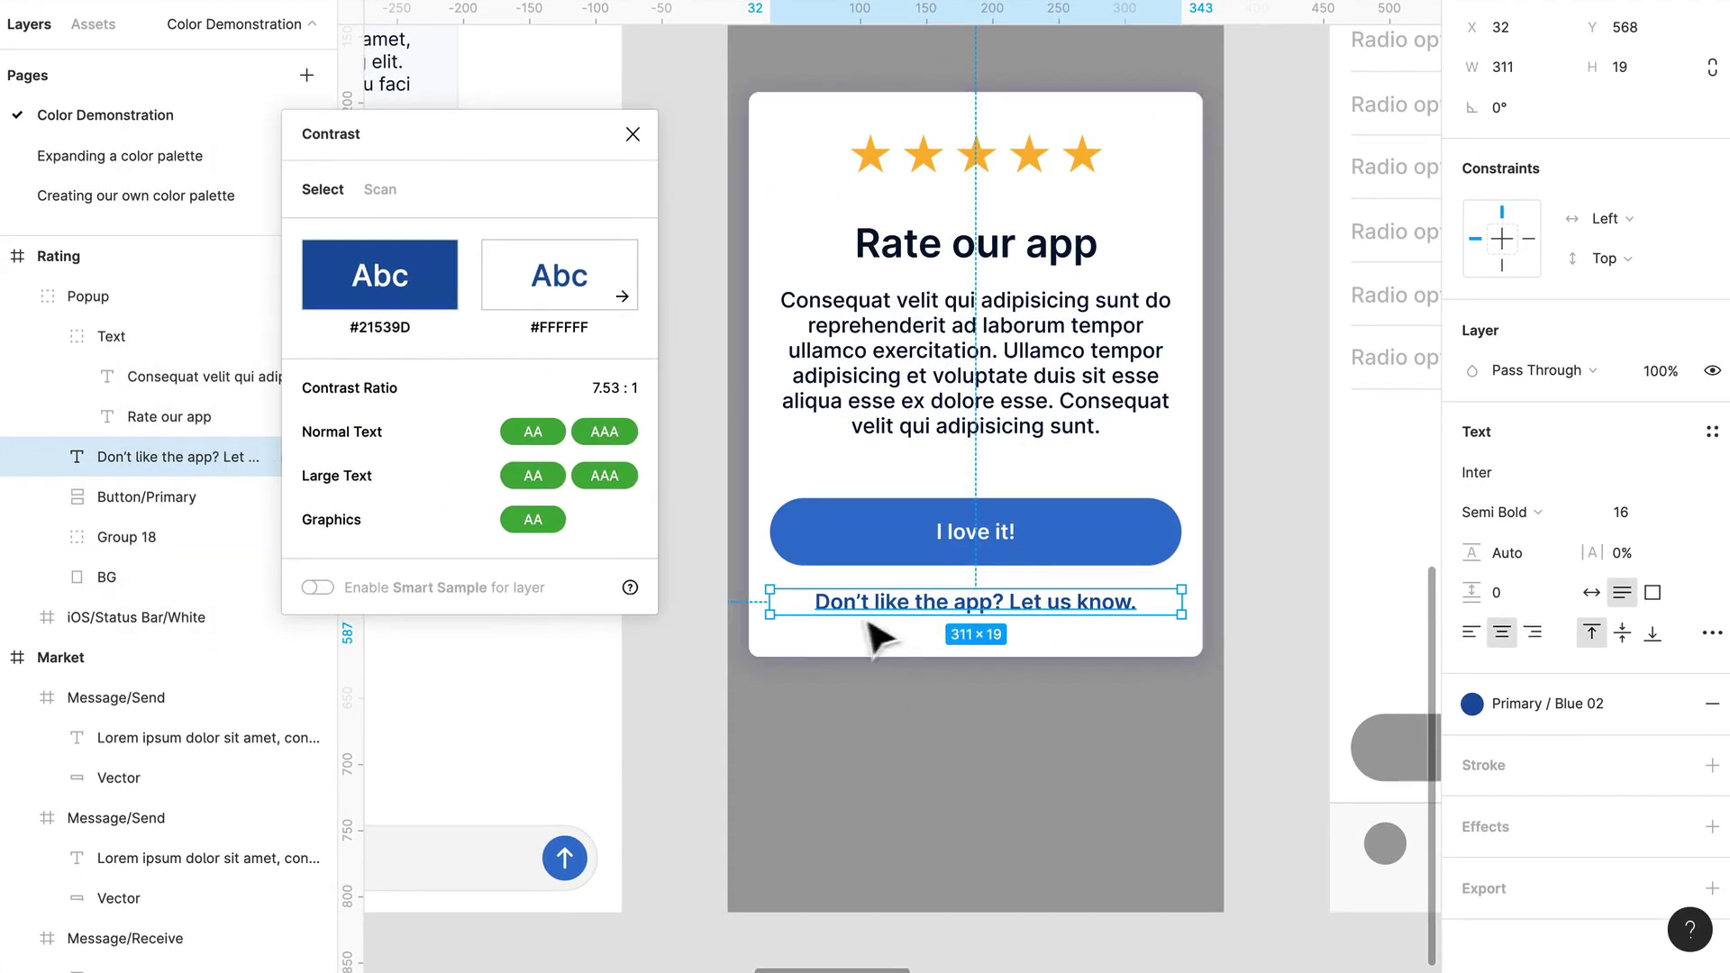
# Step: Test Primary Blue 01, 02 and 03 on the link text, keeping Blue 02 at 7.53:1
pyautogui.click(1534, 701)
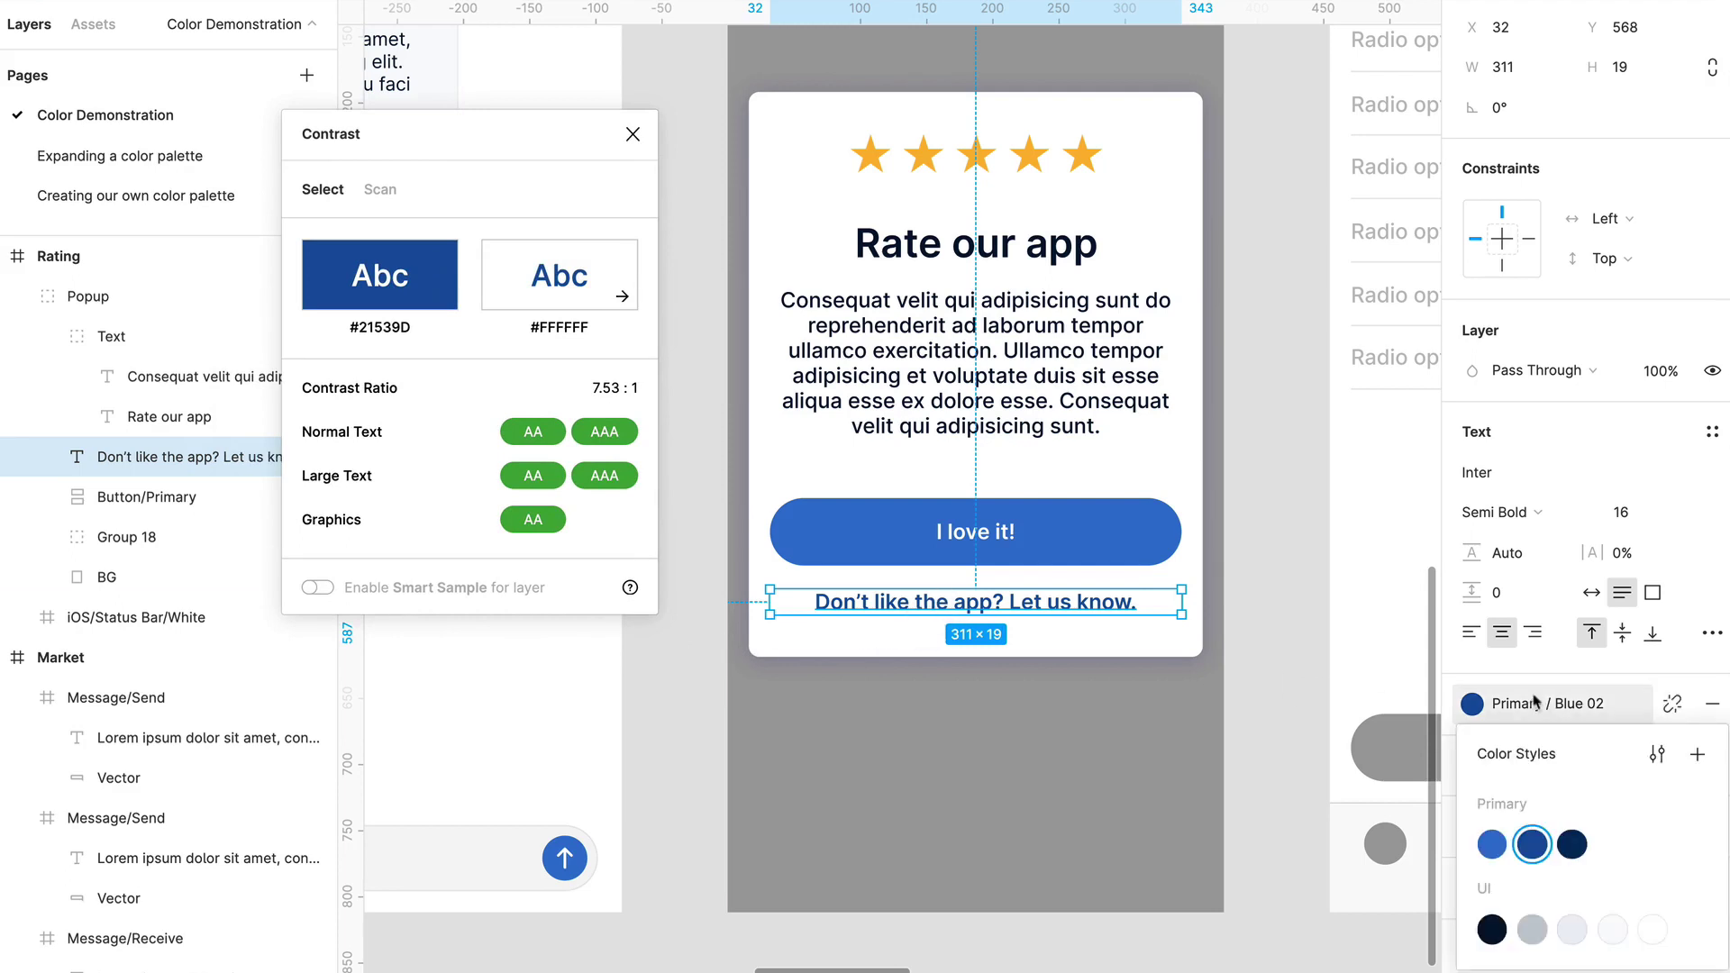
pyautogui.click(1491, 845)
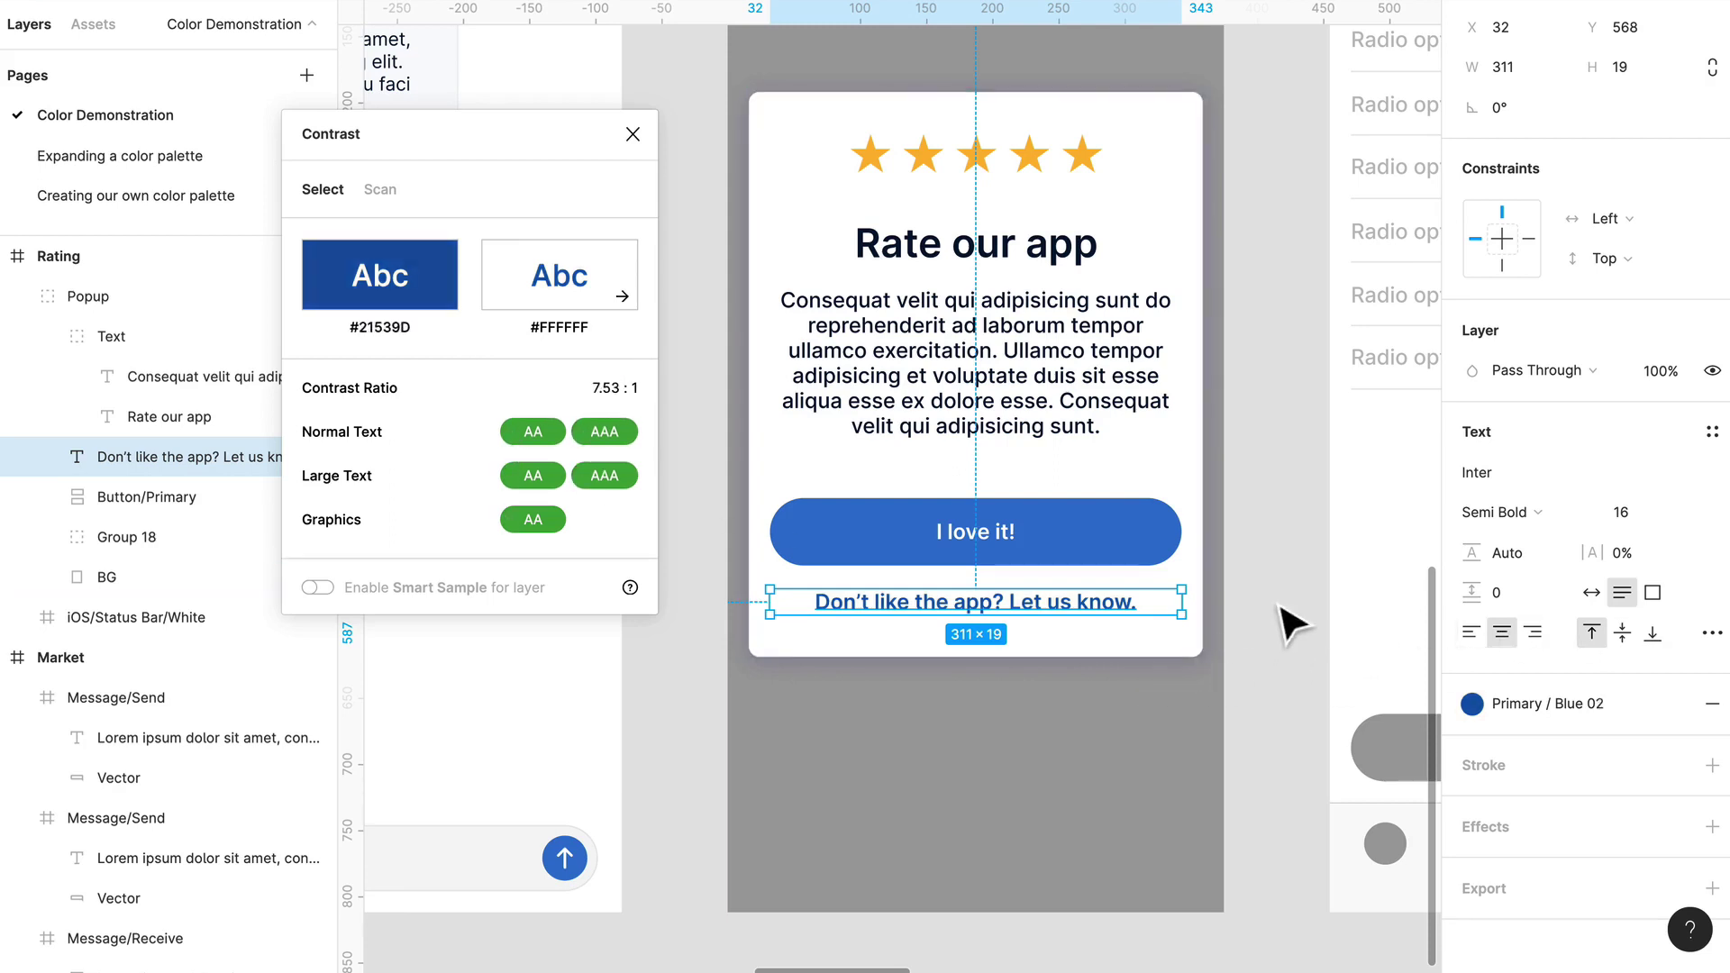
pyautogui.click(1472, 704)
pyautogui.click(1573, 842)
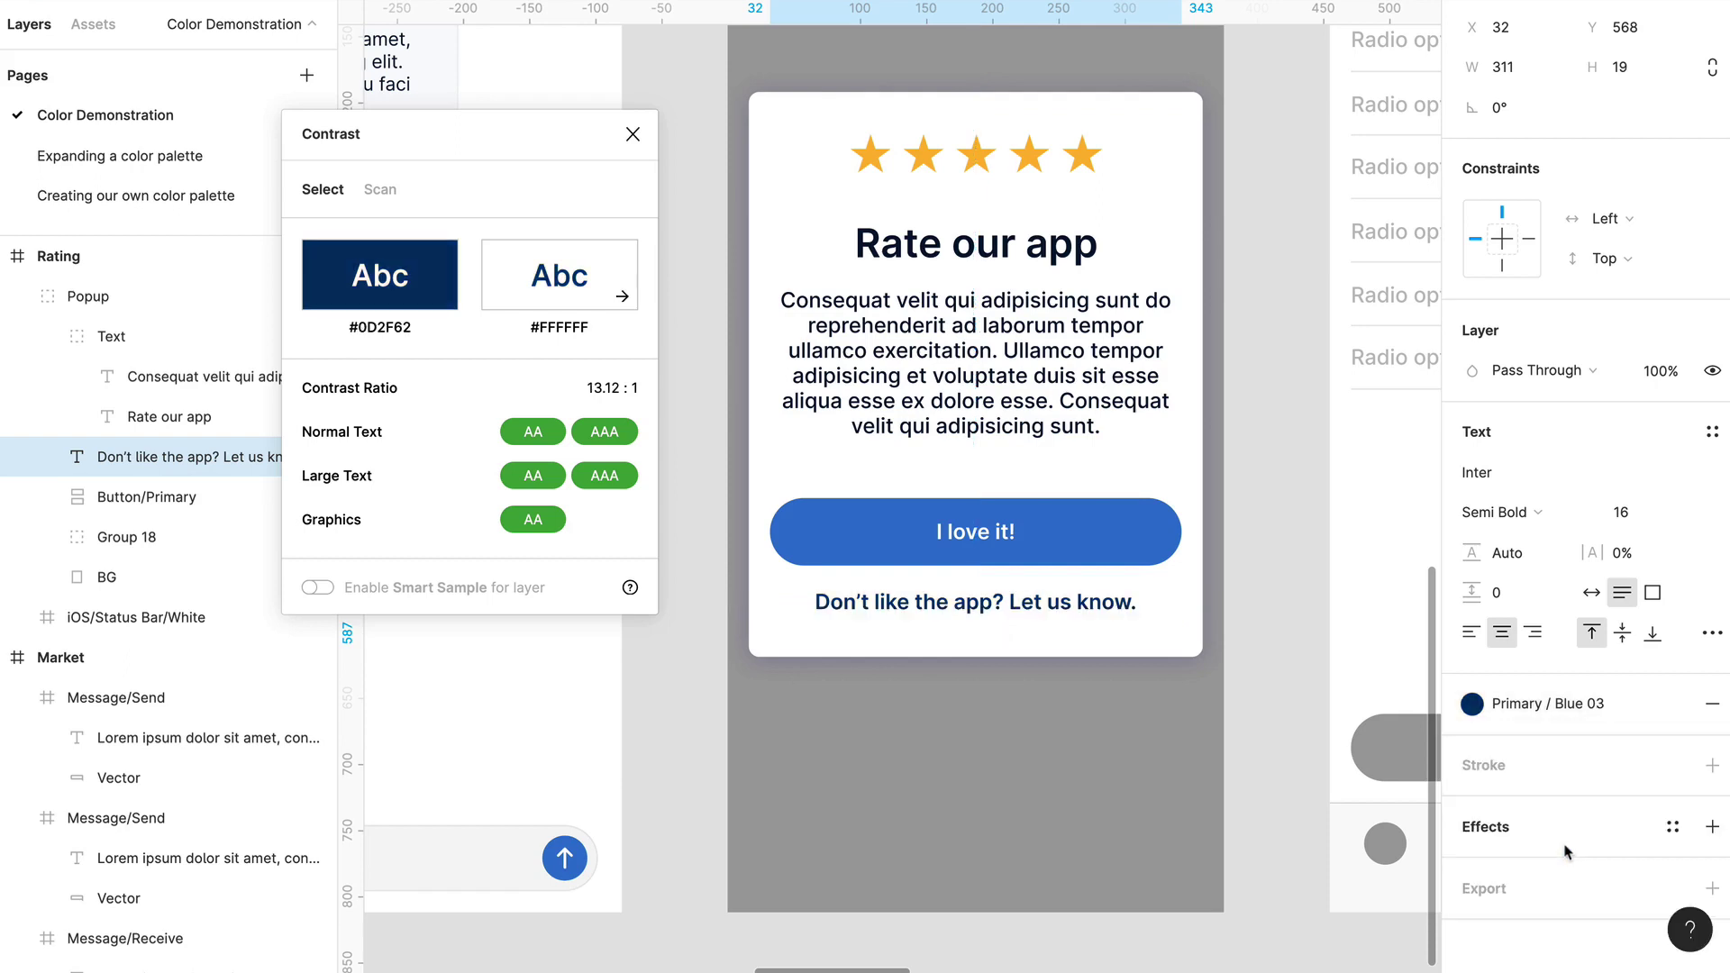
pyautogui.hotkey('ctrl', 'z')
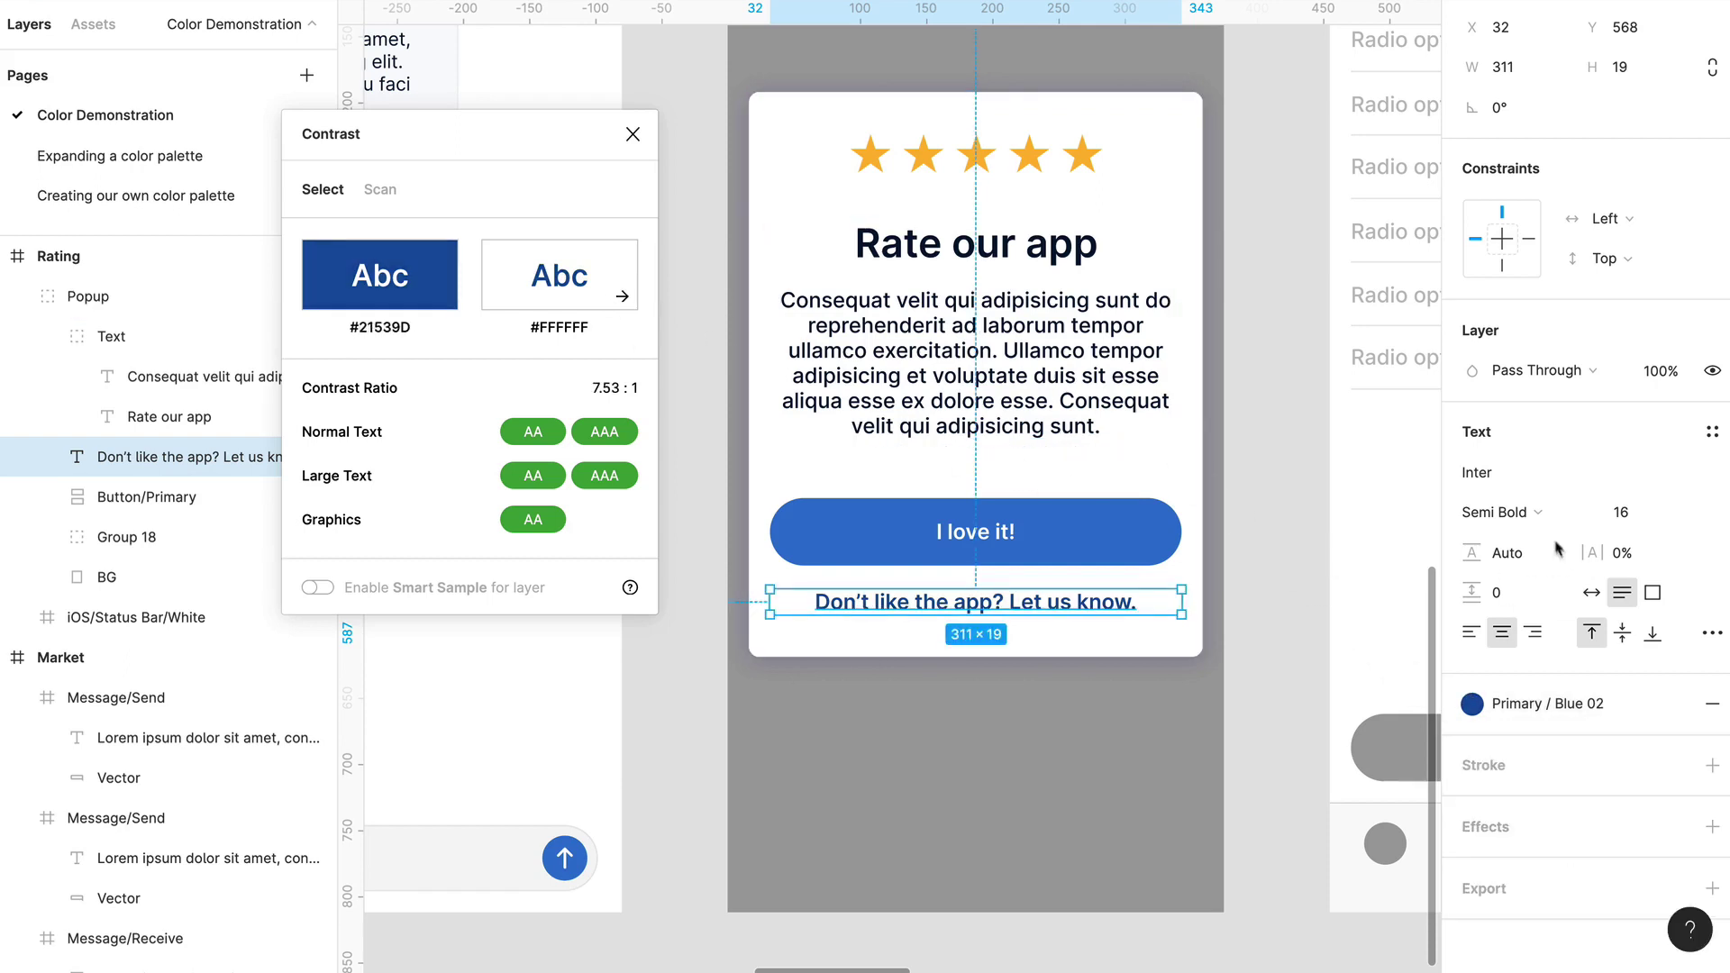
# Step: Close the Contrast checker and move the view to the Expenses screen's bar chart
pyautogui.click(1304, 590)
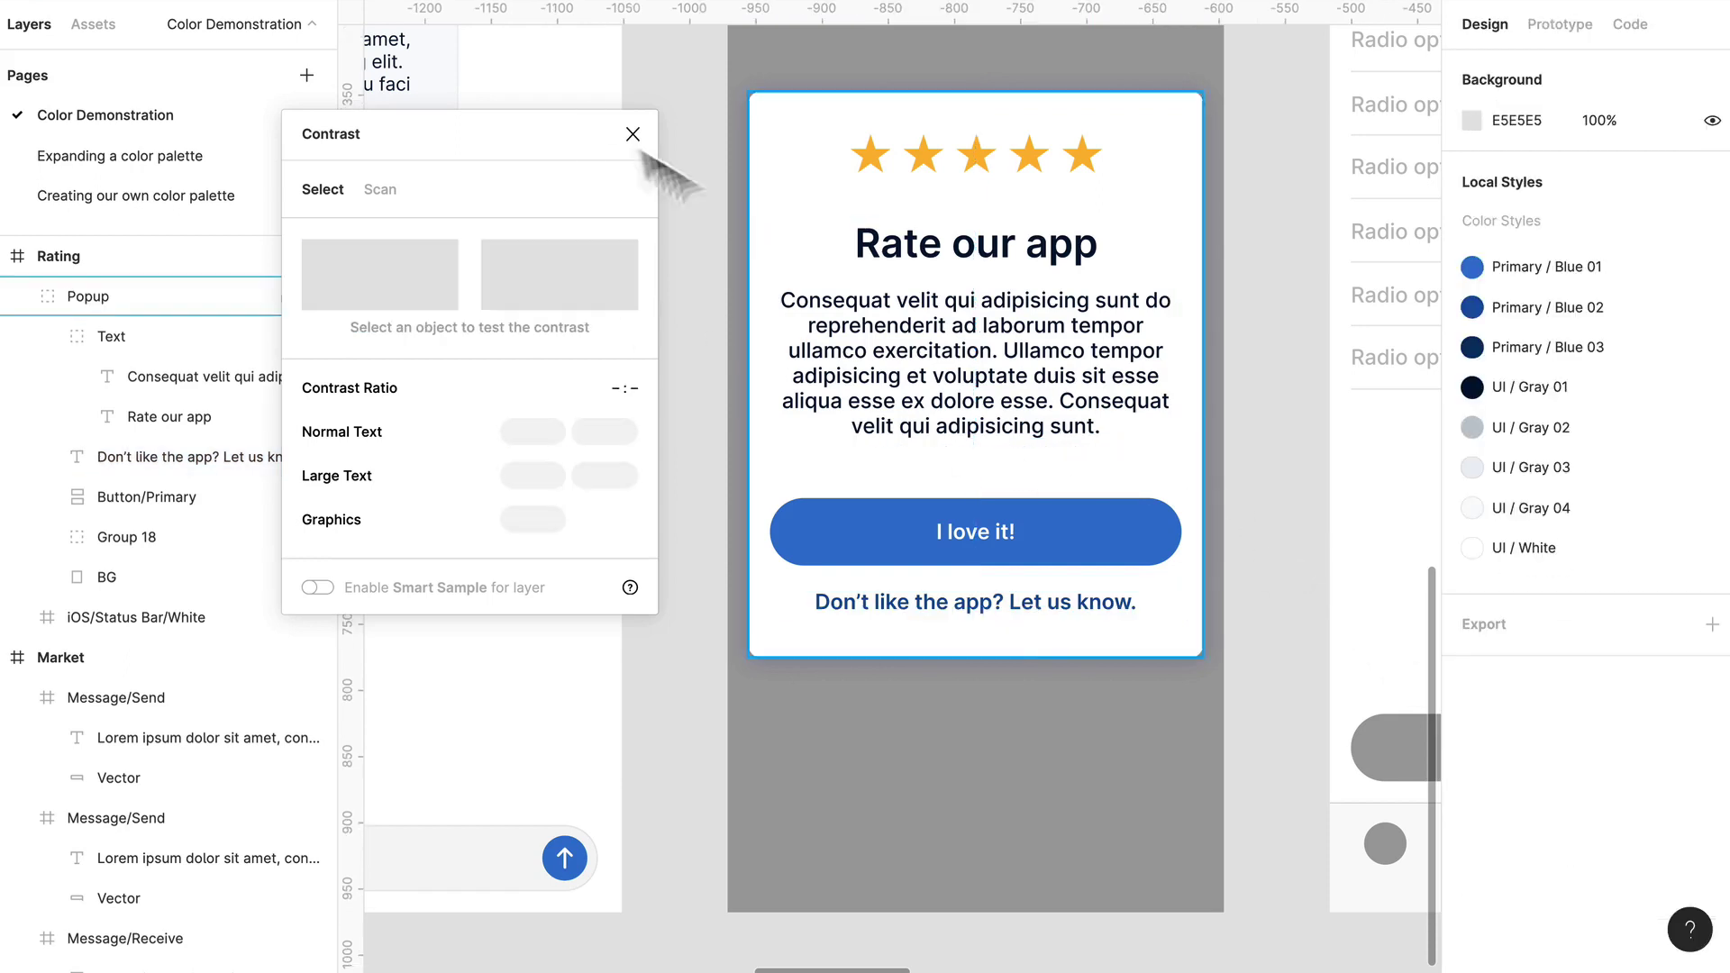
pyautogui.click(633, 133)
pyautogui.scroll(-5, 1162, 396)
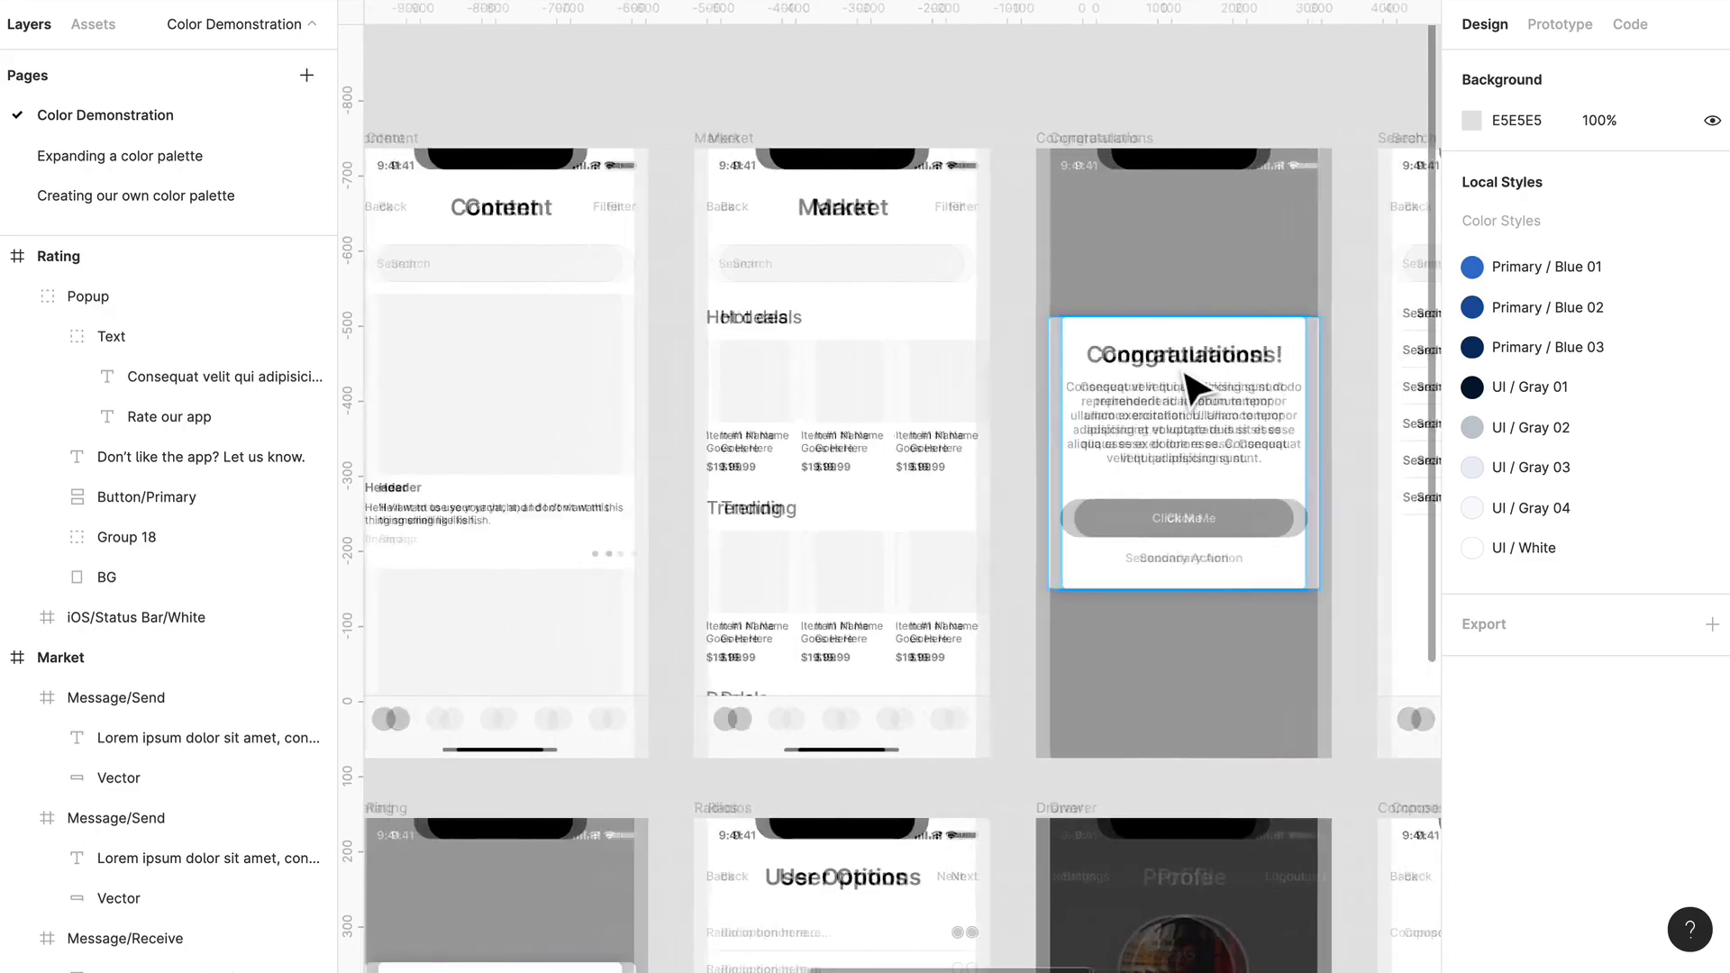
pyautogui.hscroll(15, 1193, 387)
pyautogui.hscroll(4, 1071, 374)
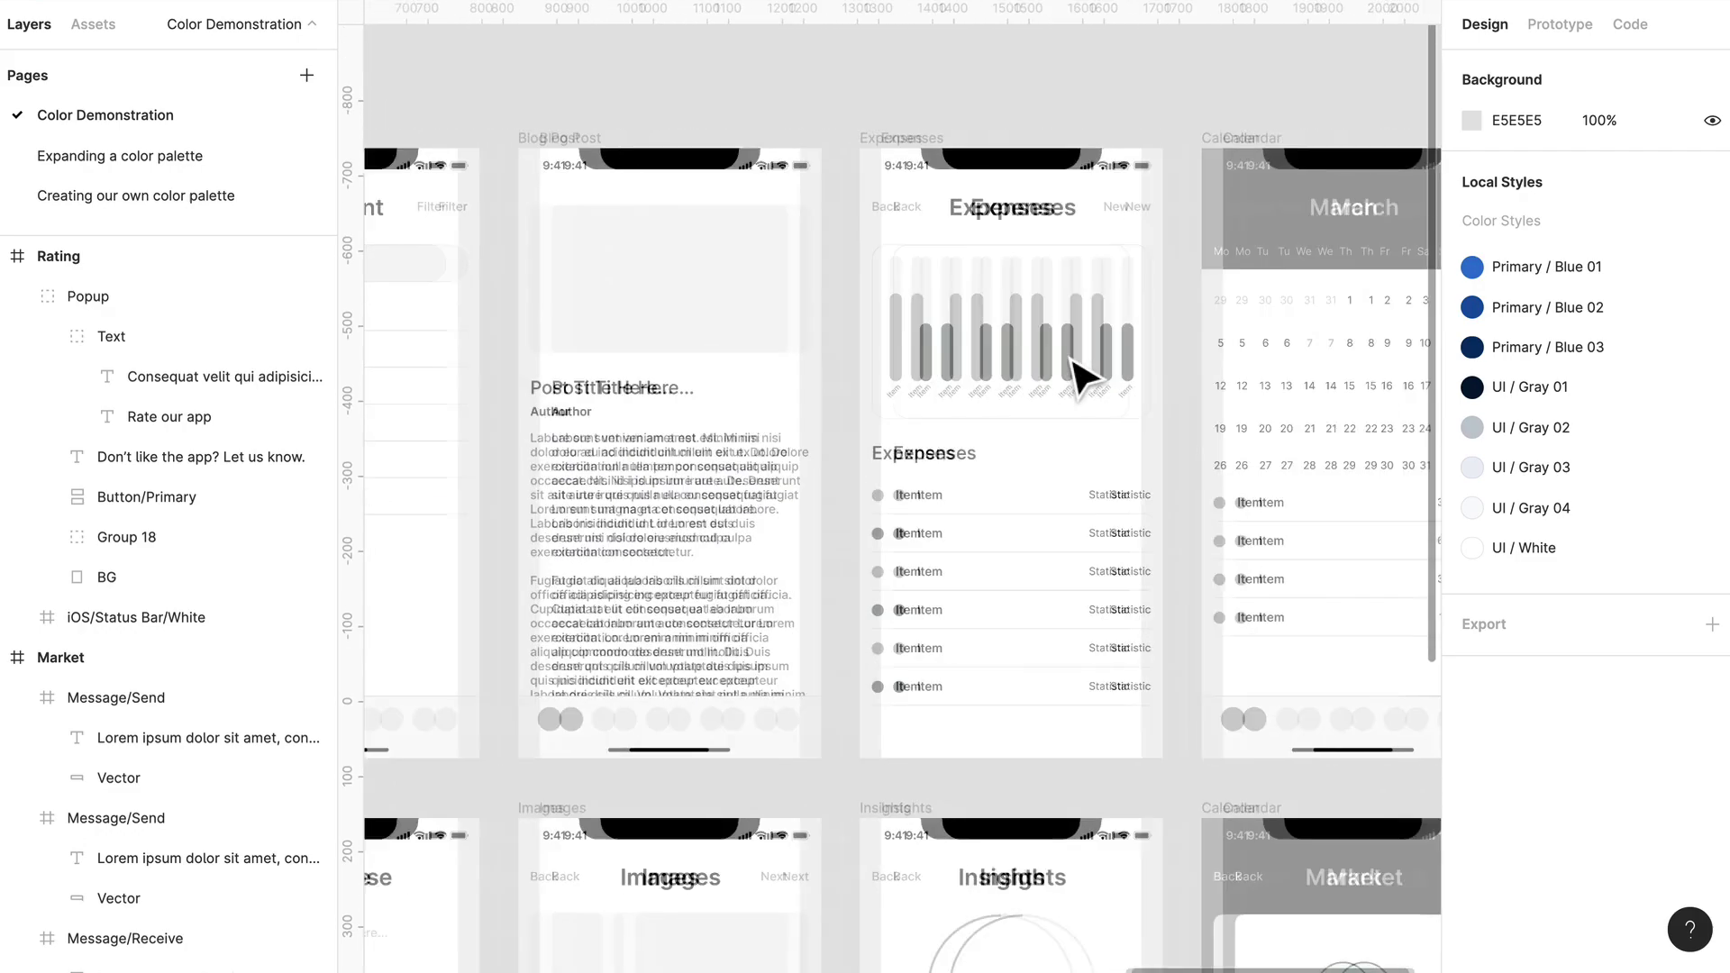
# Step: Select the dark fills of the second, fourth, sixth and last bars, try Primary / Blue 03, then undo
pyautogui.scroll(5, 1042, 375)
pyautogui.click(1137, 374)
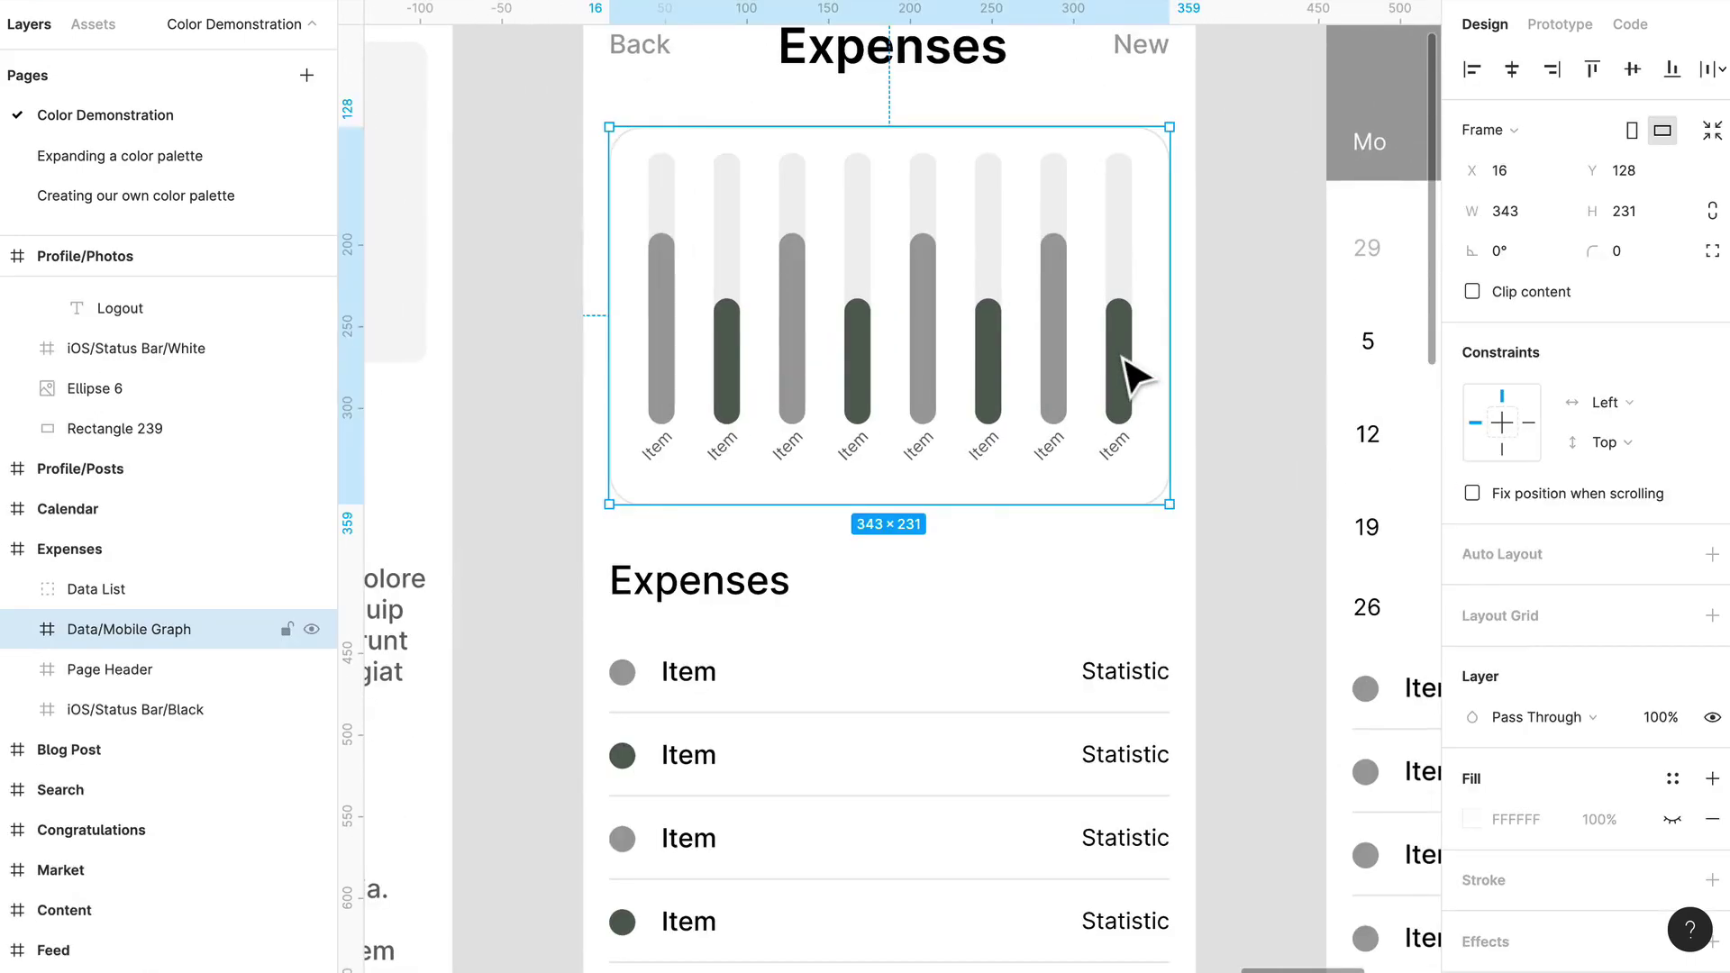
pyautogui.doubleClick(1137, 374)
pyautogui.doubleClick(1137, 374)
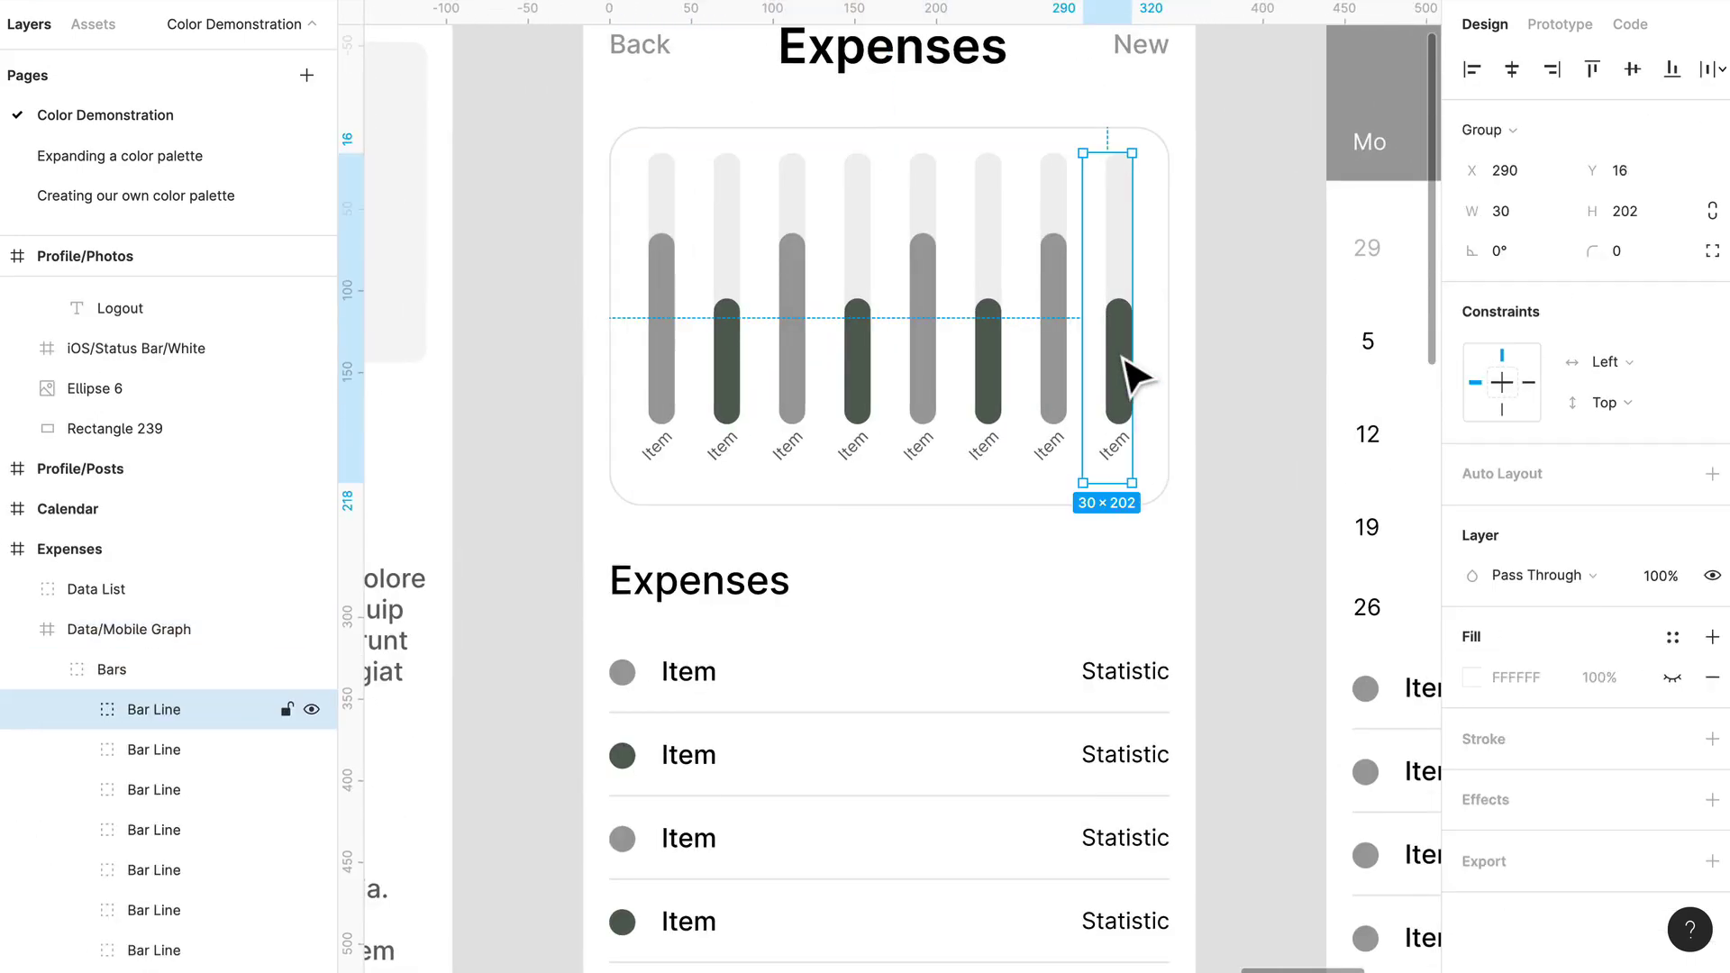
pyautogui.doubleClick(1136, 374)
pyautogui.keyDown('shift'); pyautogui.click(996, 386); pyautogui.keyUp('shift')
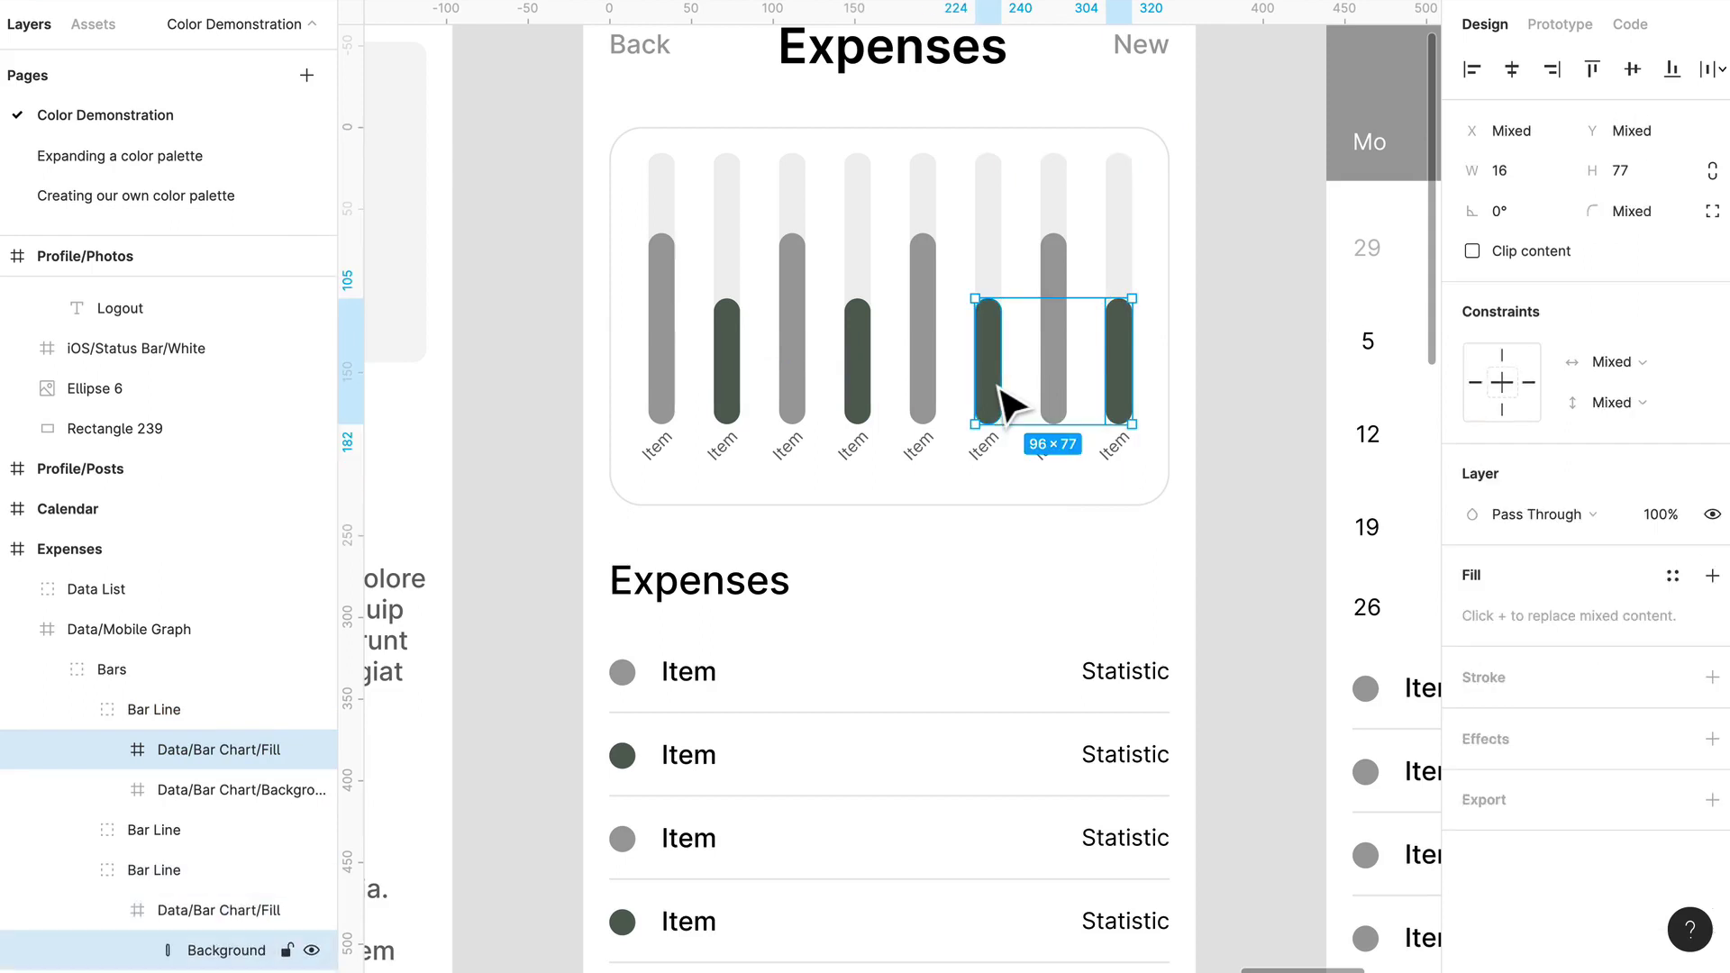
pyautogui.keyDown('shift'); pyautogui.click(871, 391); pyautogui.keyUp('shift')
pyautogui.keyDown('shift'); pyautogui.click(868, 389); pyautogui.keyUp('shift')
pyautogui.keyDown('shift'); pyautogui.click(737, 397); pyautogui.keyUp('shift')
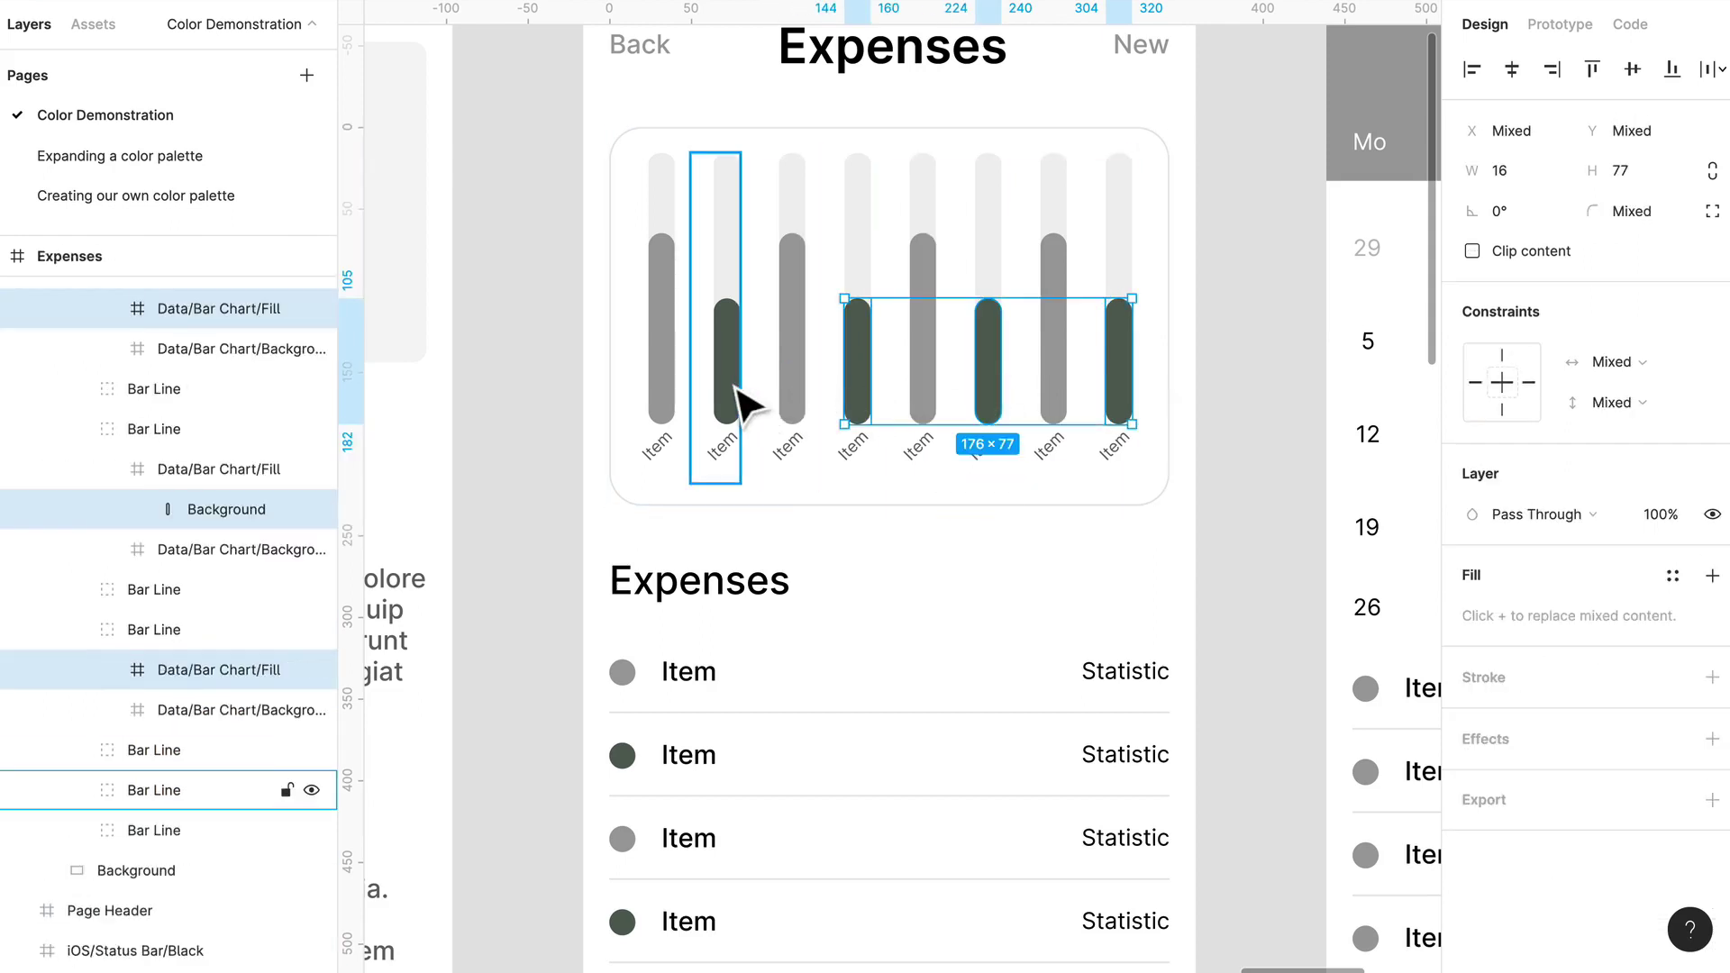
pyautogui.keyDown('shift'); pyautogui.click(735, 387); pyautogui.keyUp('shift')
pyautogui.click(1668, 581)
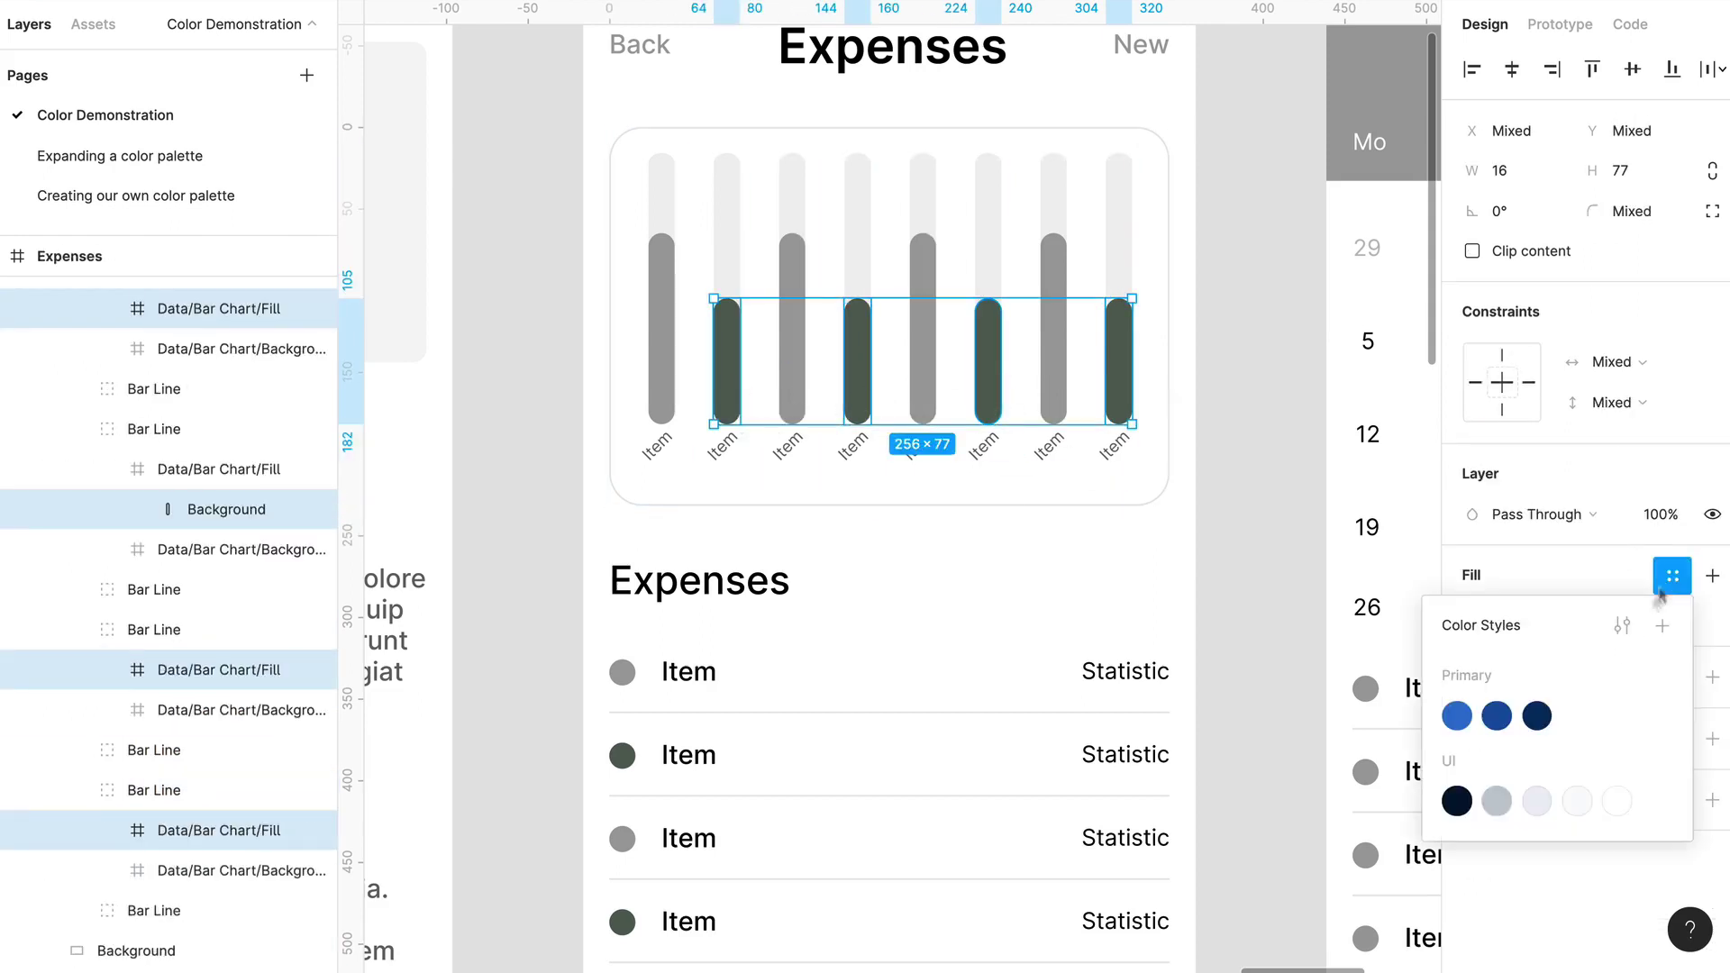
pyautogui.click(1536, 717)
pyautogui.hotkey('ctrl', 'z')
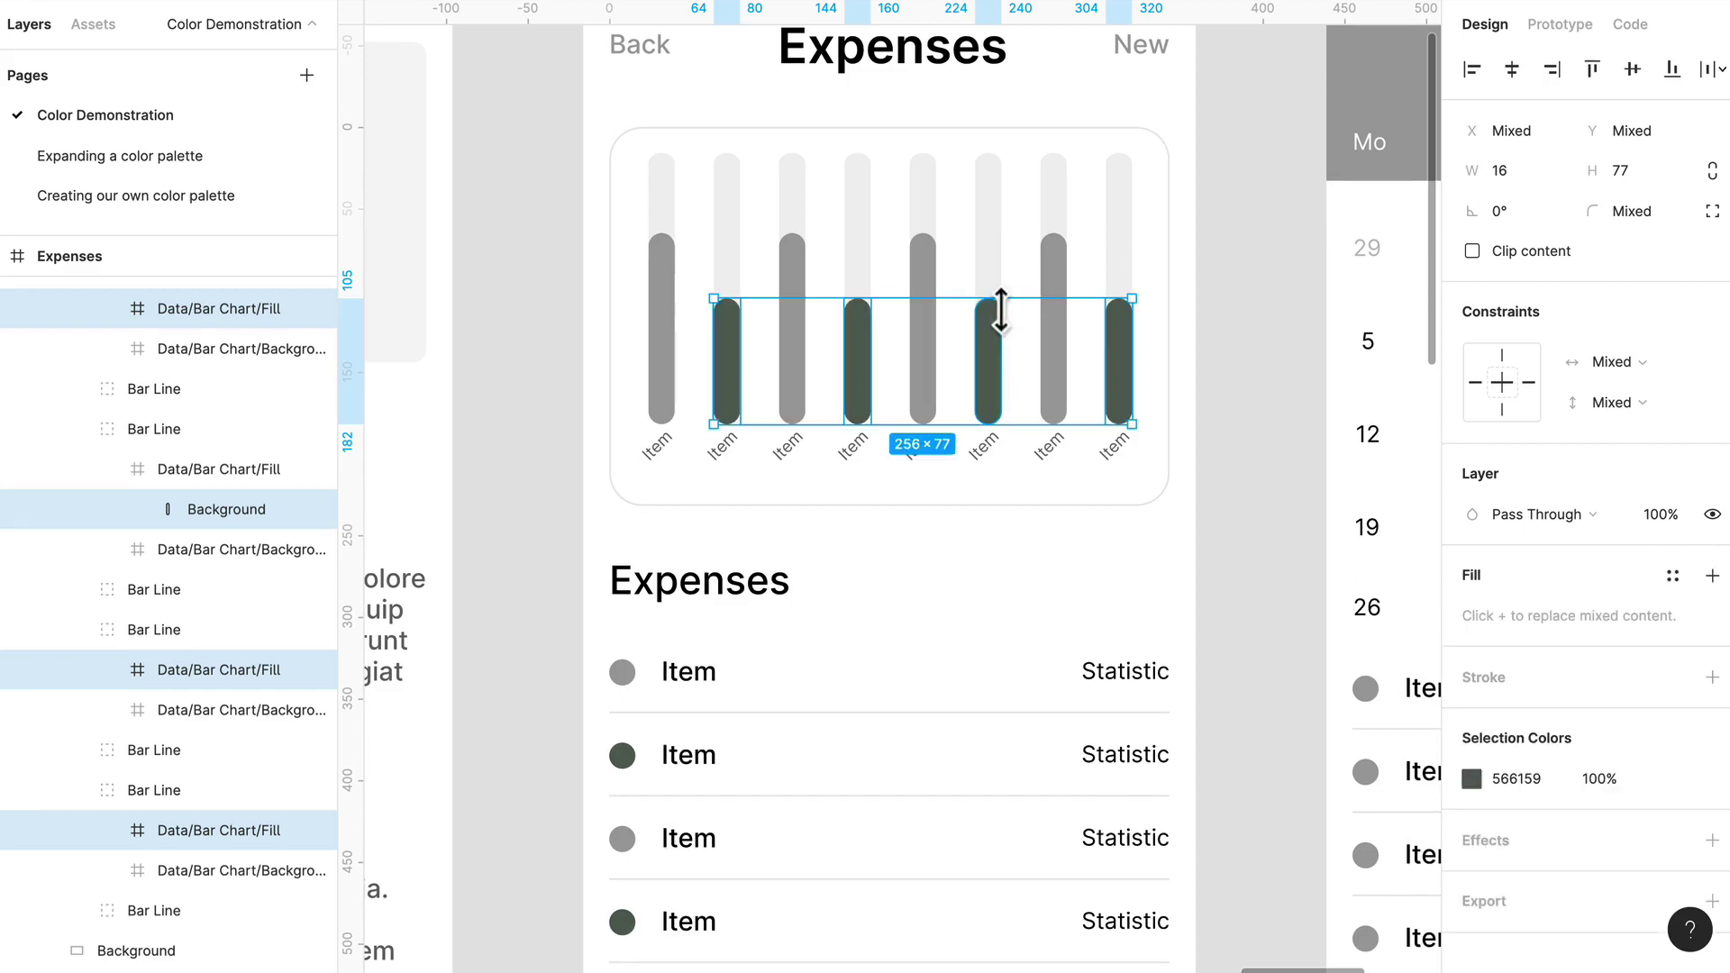
# Step: Reselect the bars and give the sixth bar's dark fill the Primary / Blue 03 style
pyautogui.scroll(-1, 867, 389)
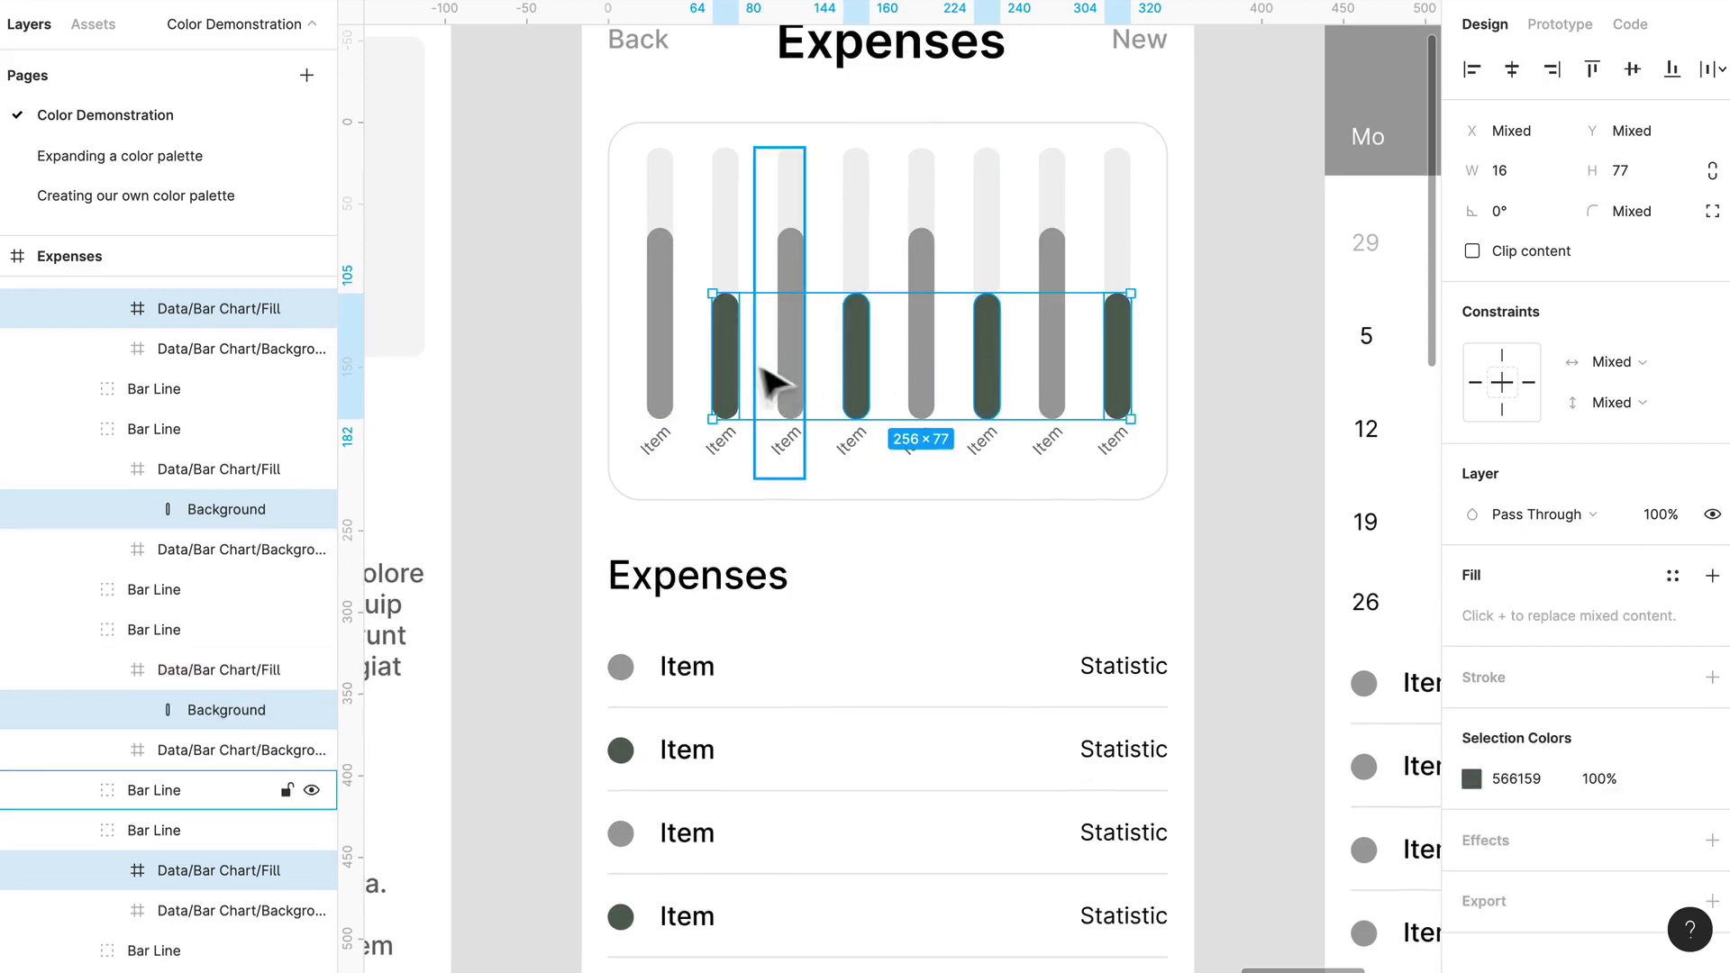
pyautogui.moveTo(739, 373); pyautogui.dragTo(743, 373)
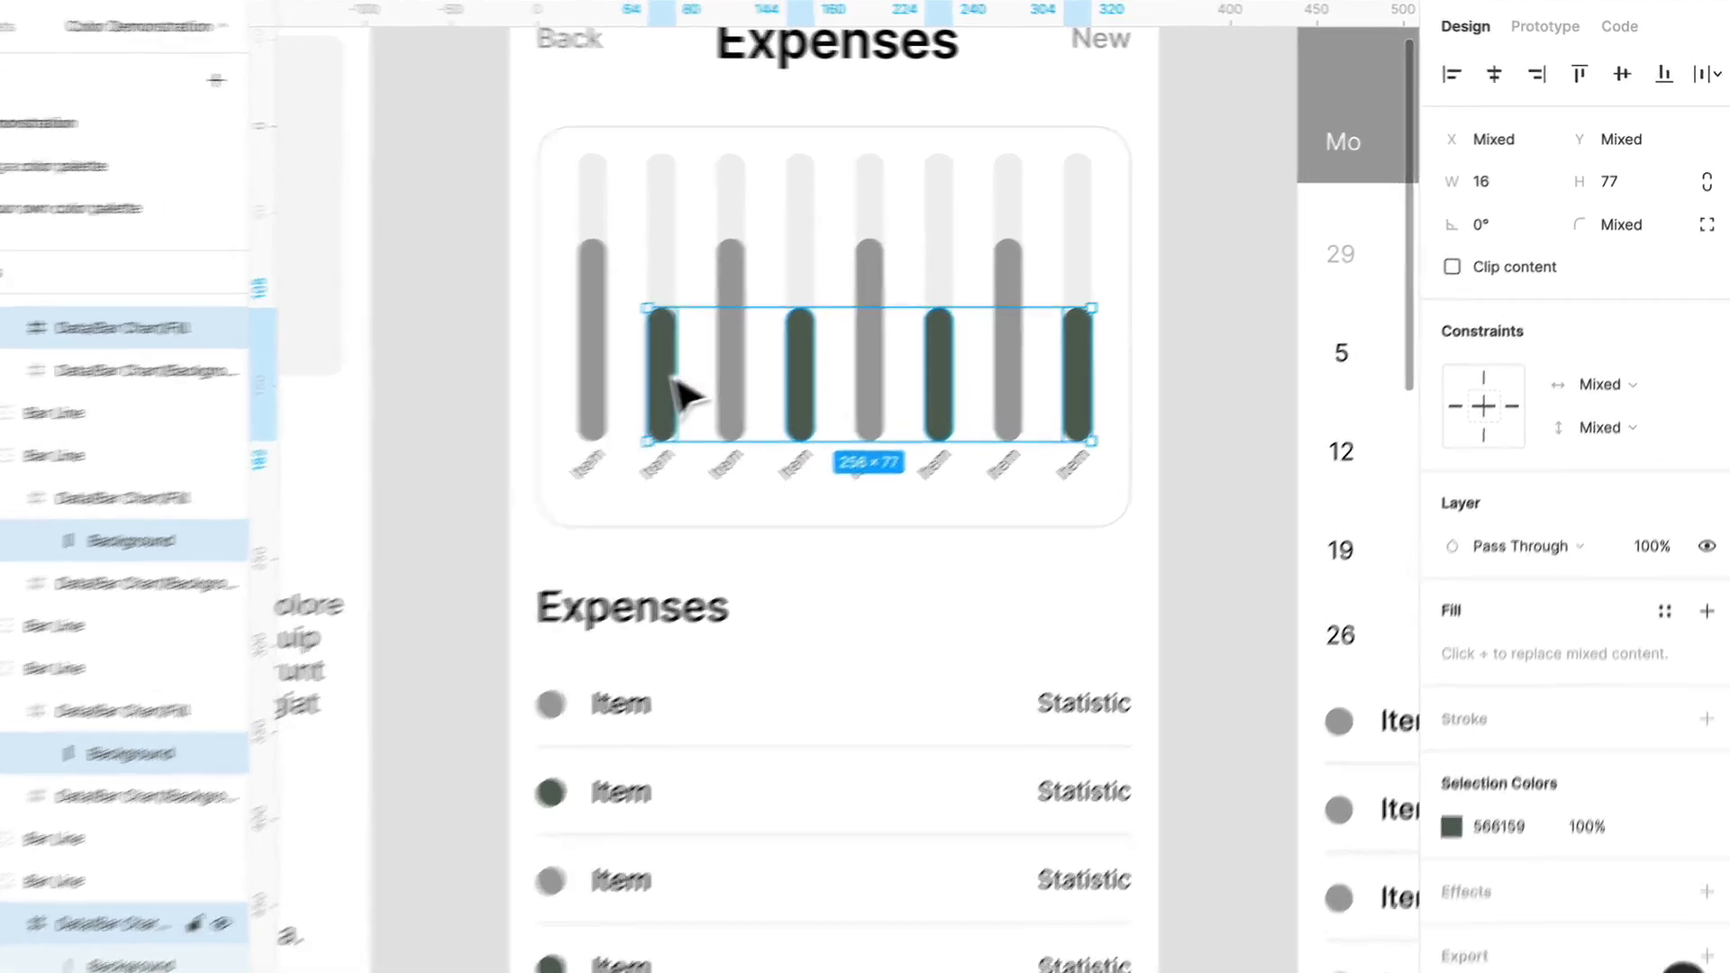
pyautogui.keyDown('shift'); pyautogui.click(742, 356); pyautogui.keyUp('shift')
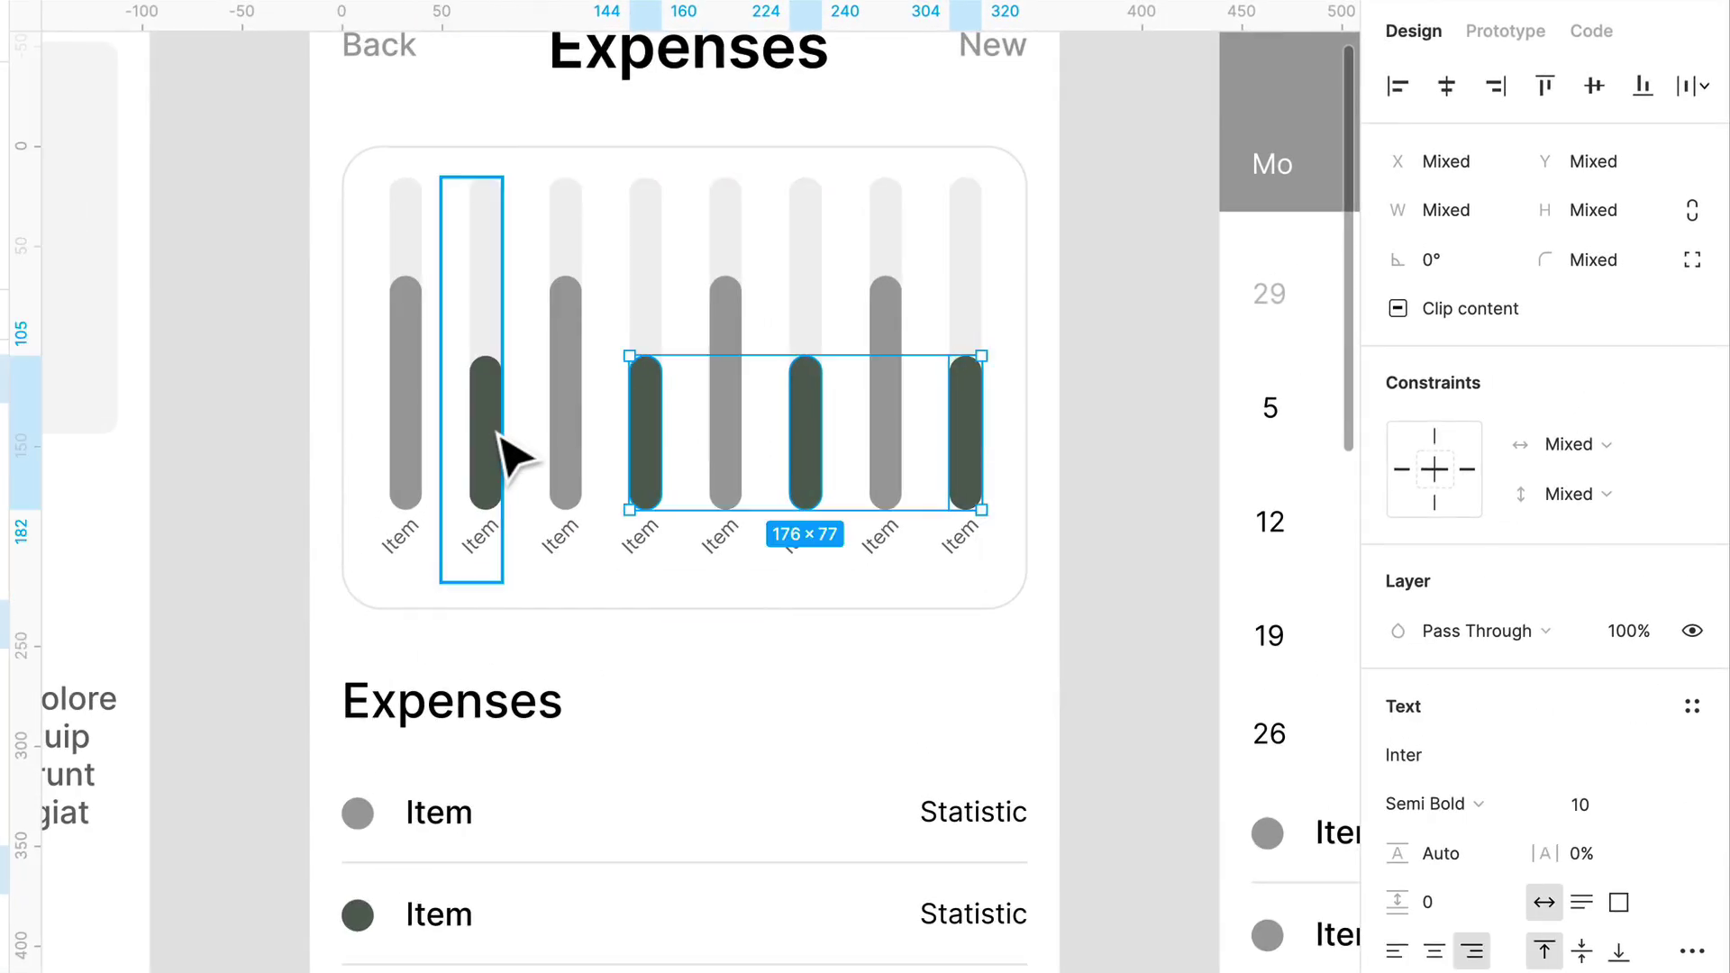
pyautogui.keyDown('shift'); pyautogui.click(505, 455); pyautogui.keyUp('shift')
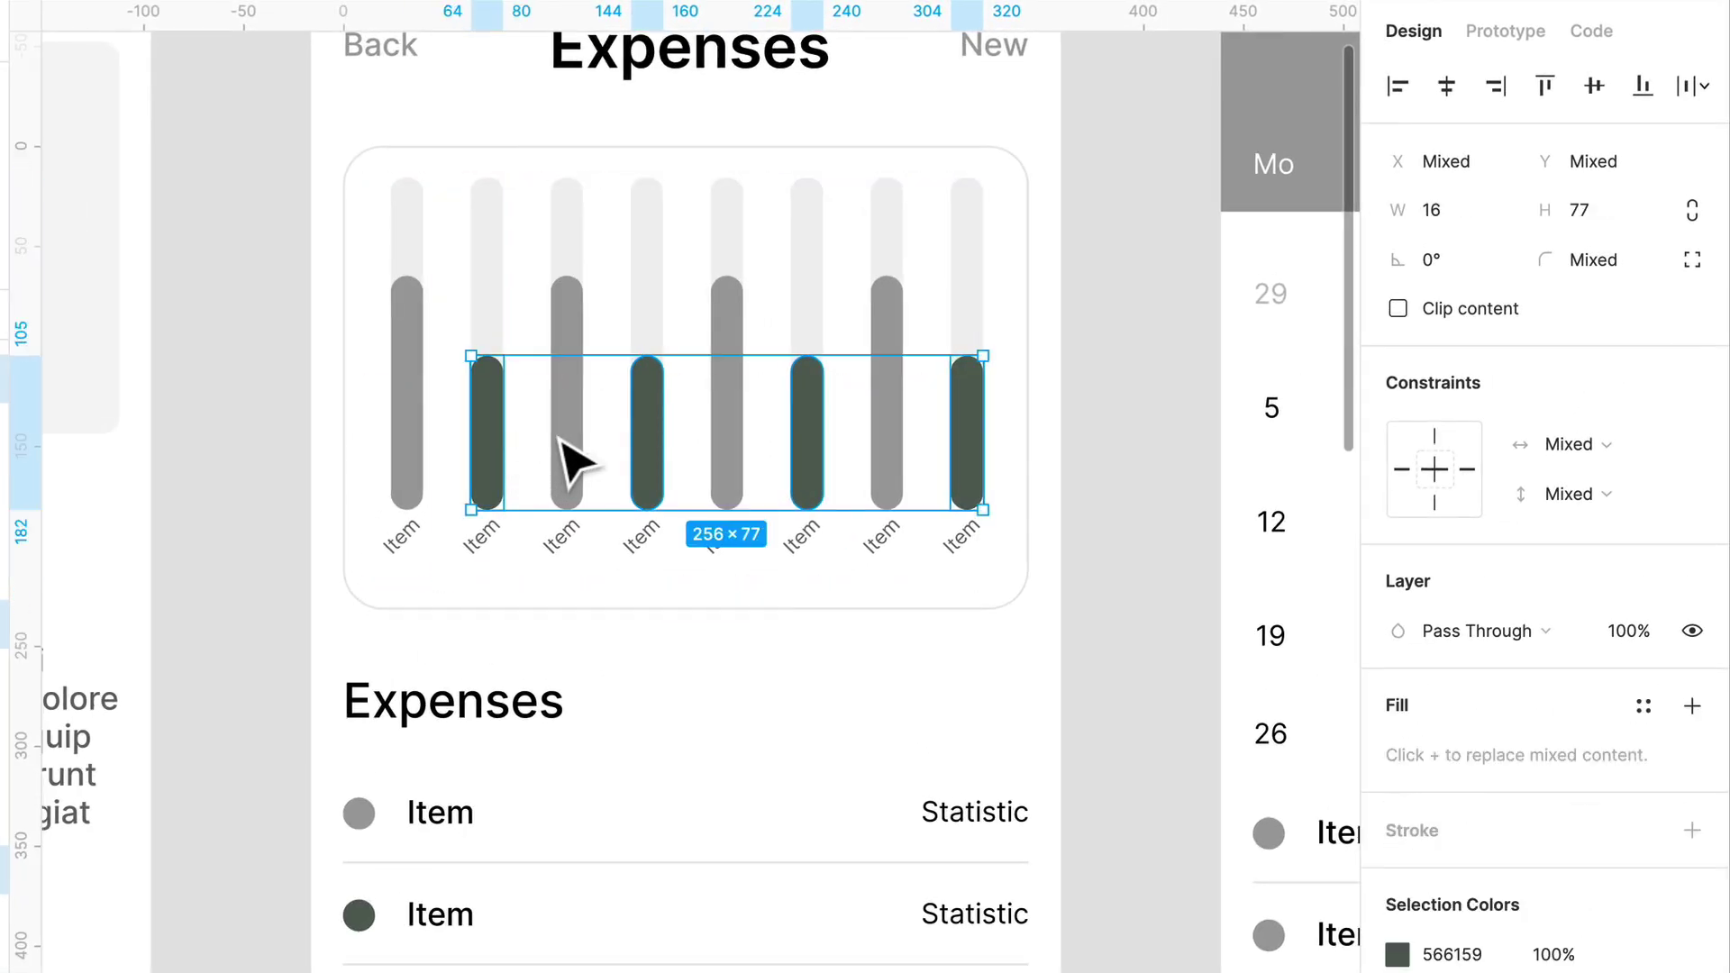
pyautogui.scroll(3, 561, 440)
pyautogui.keyDown('shift'); pyautogui.click(1236, 402); pyautogui.keyUp('shift')
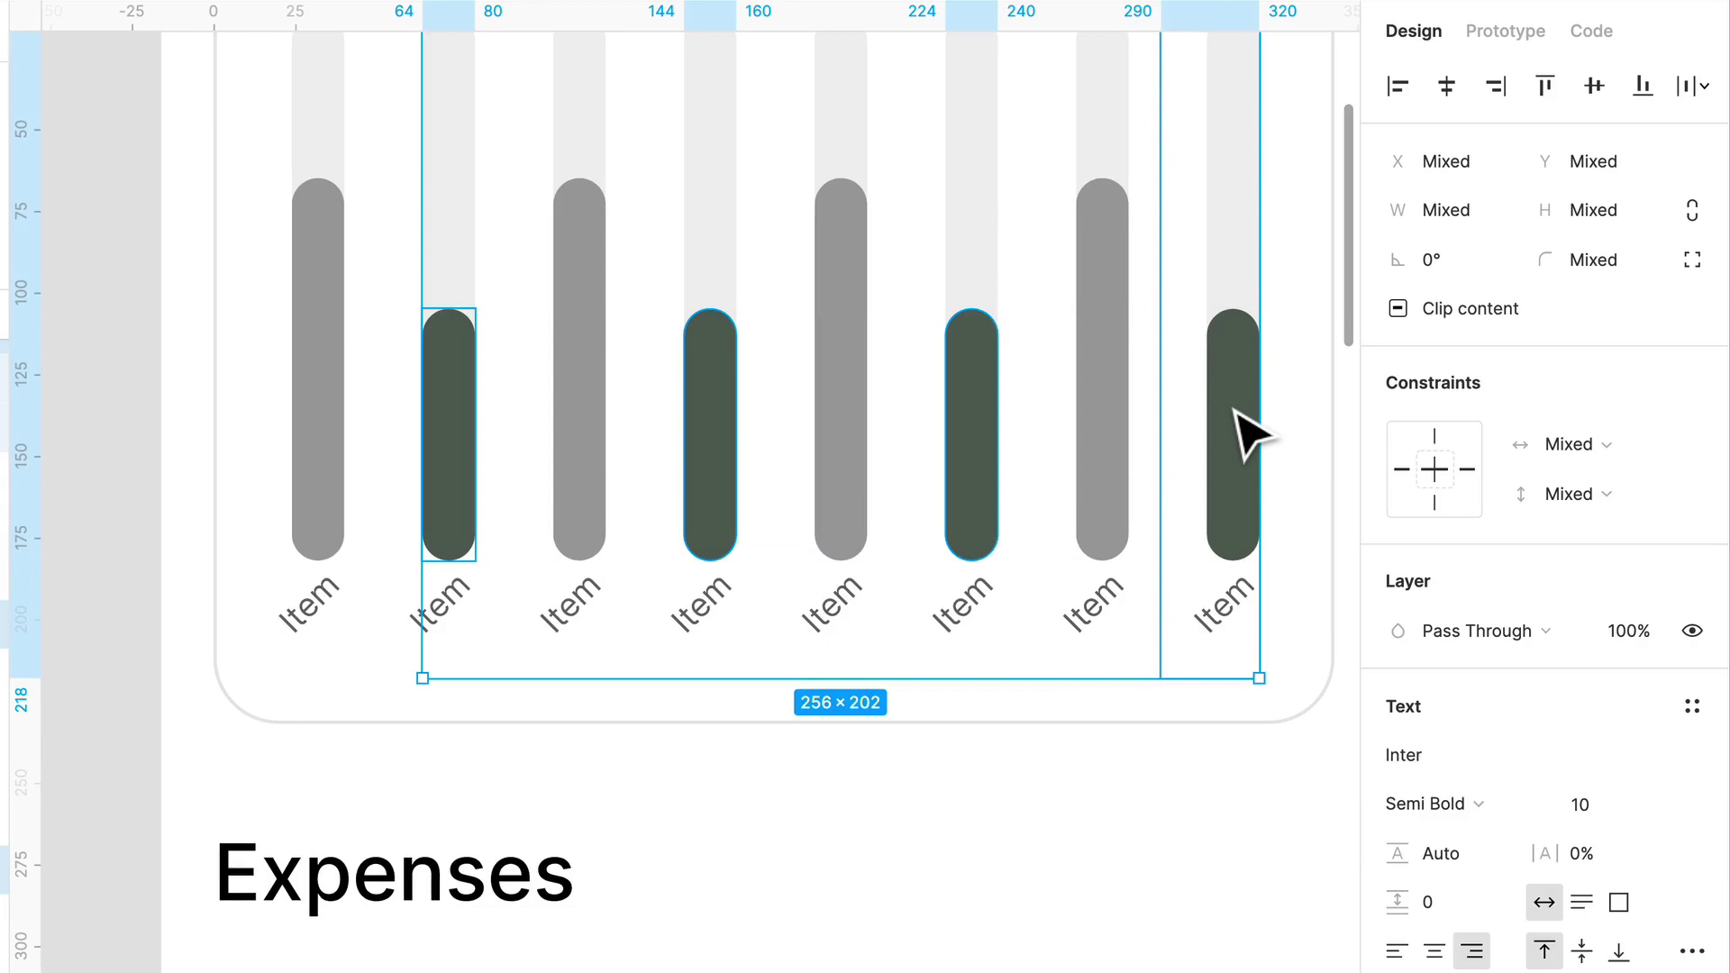
pyautogui.doubleClick(992, 398)
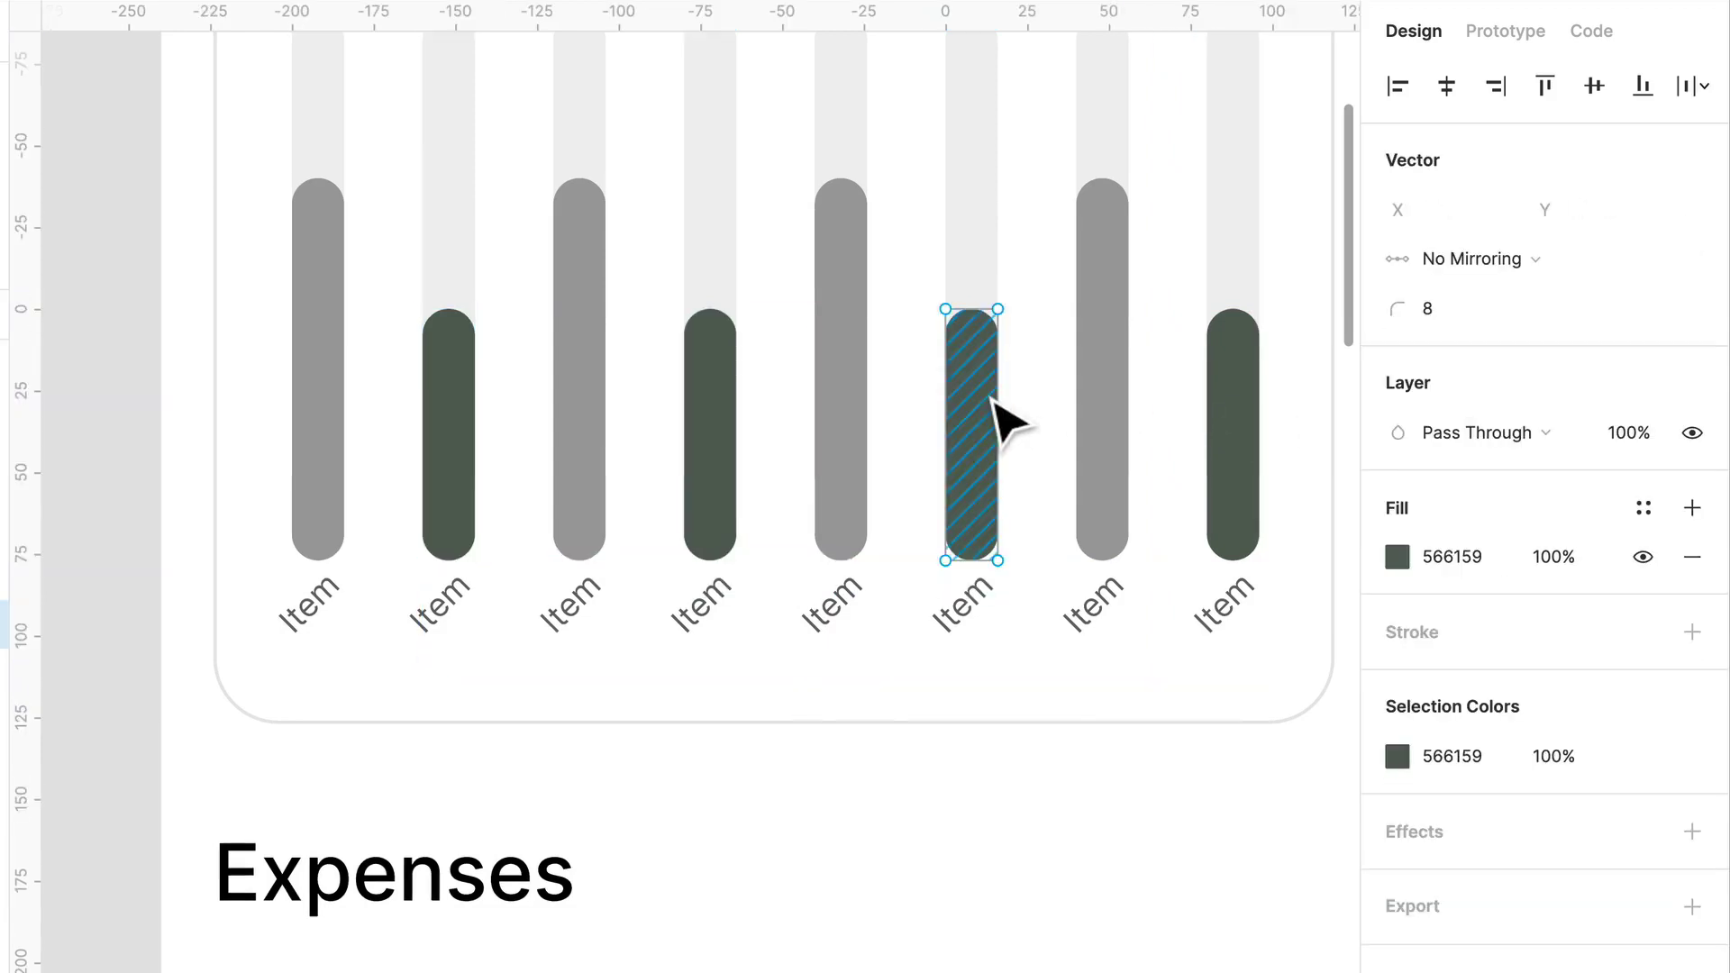
pyautogui.click(1644, 507)
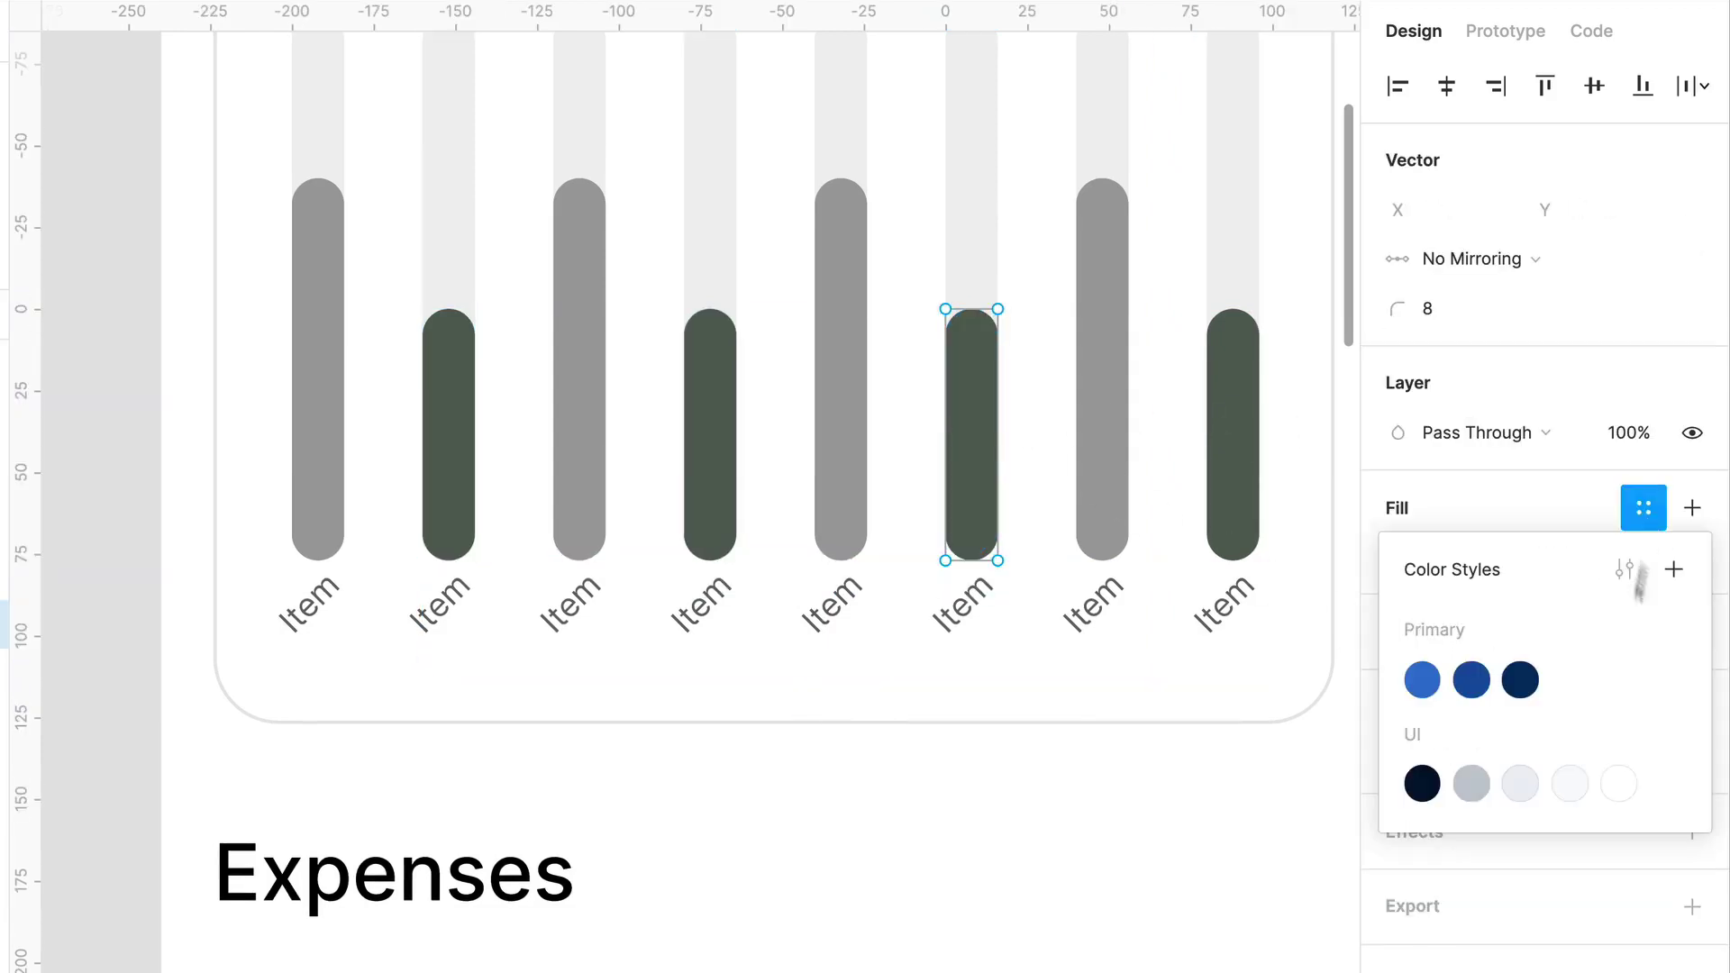
pyautogui.click(1520, 680)
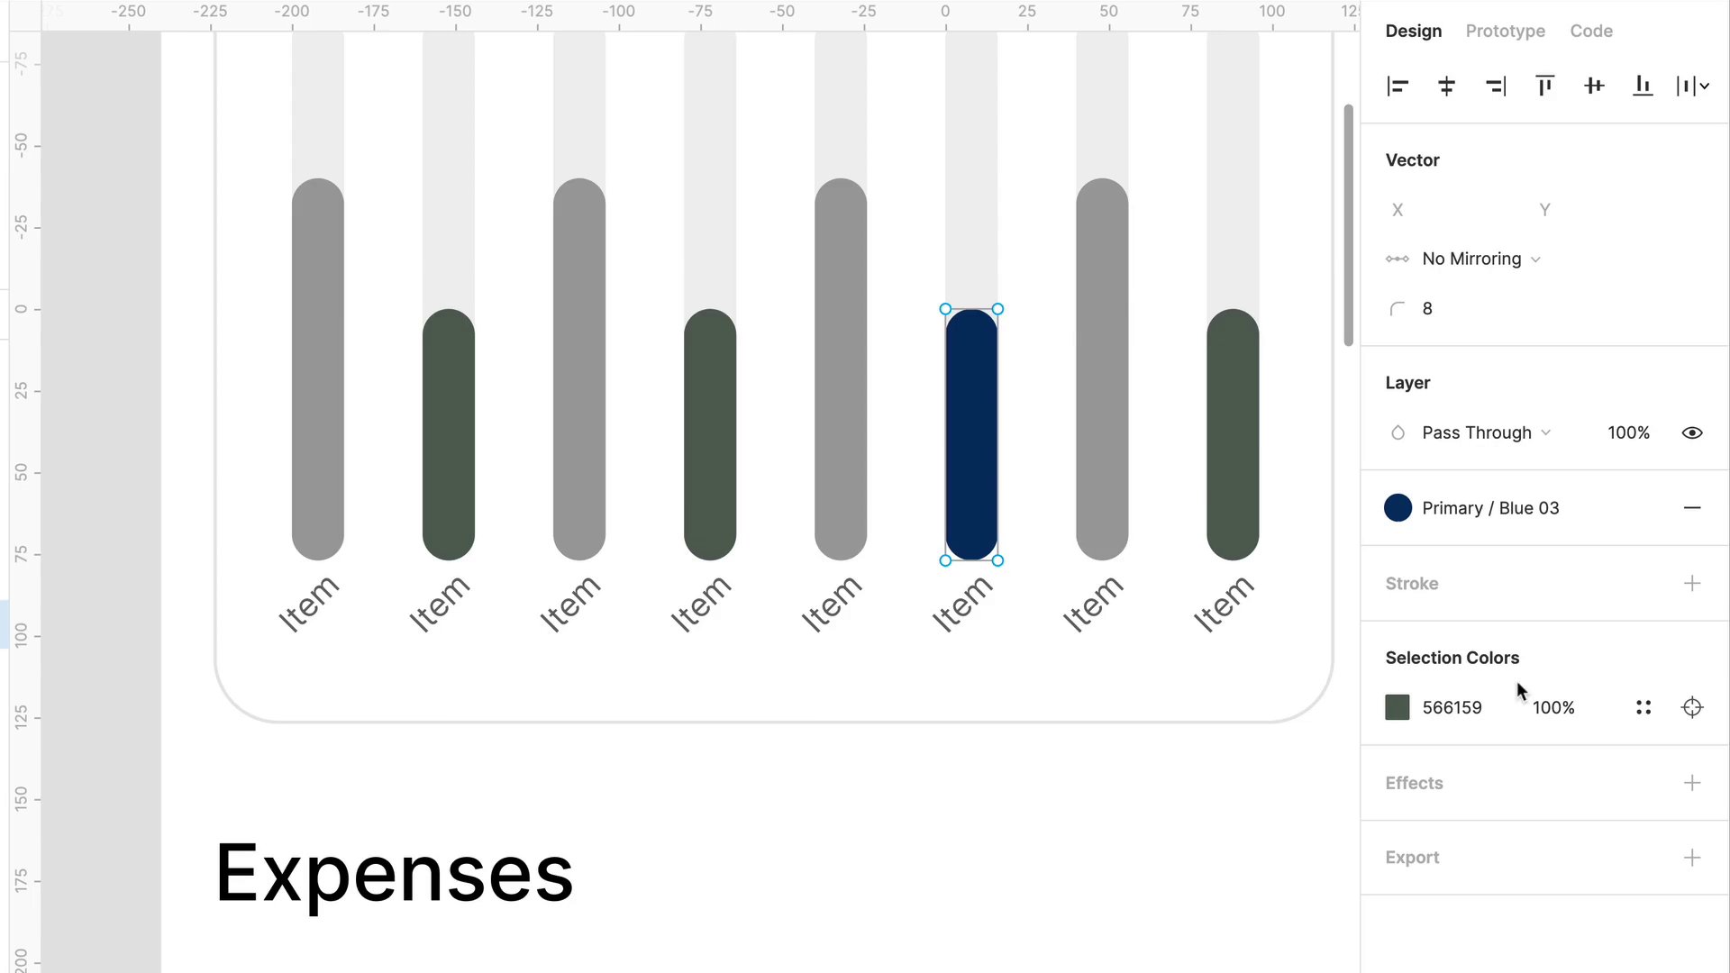
pyautogui.press('Escape')
# Step: Recolour all the dark chart bars with Primary / Blue 03
pyautogui.click(1248, 433)
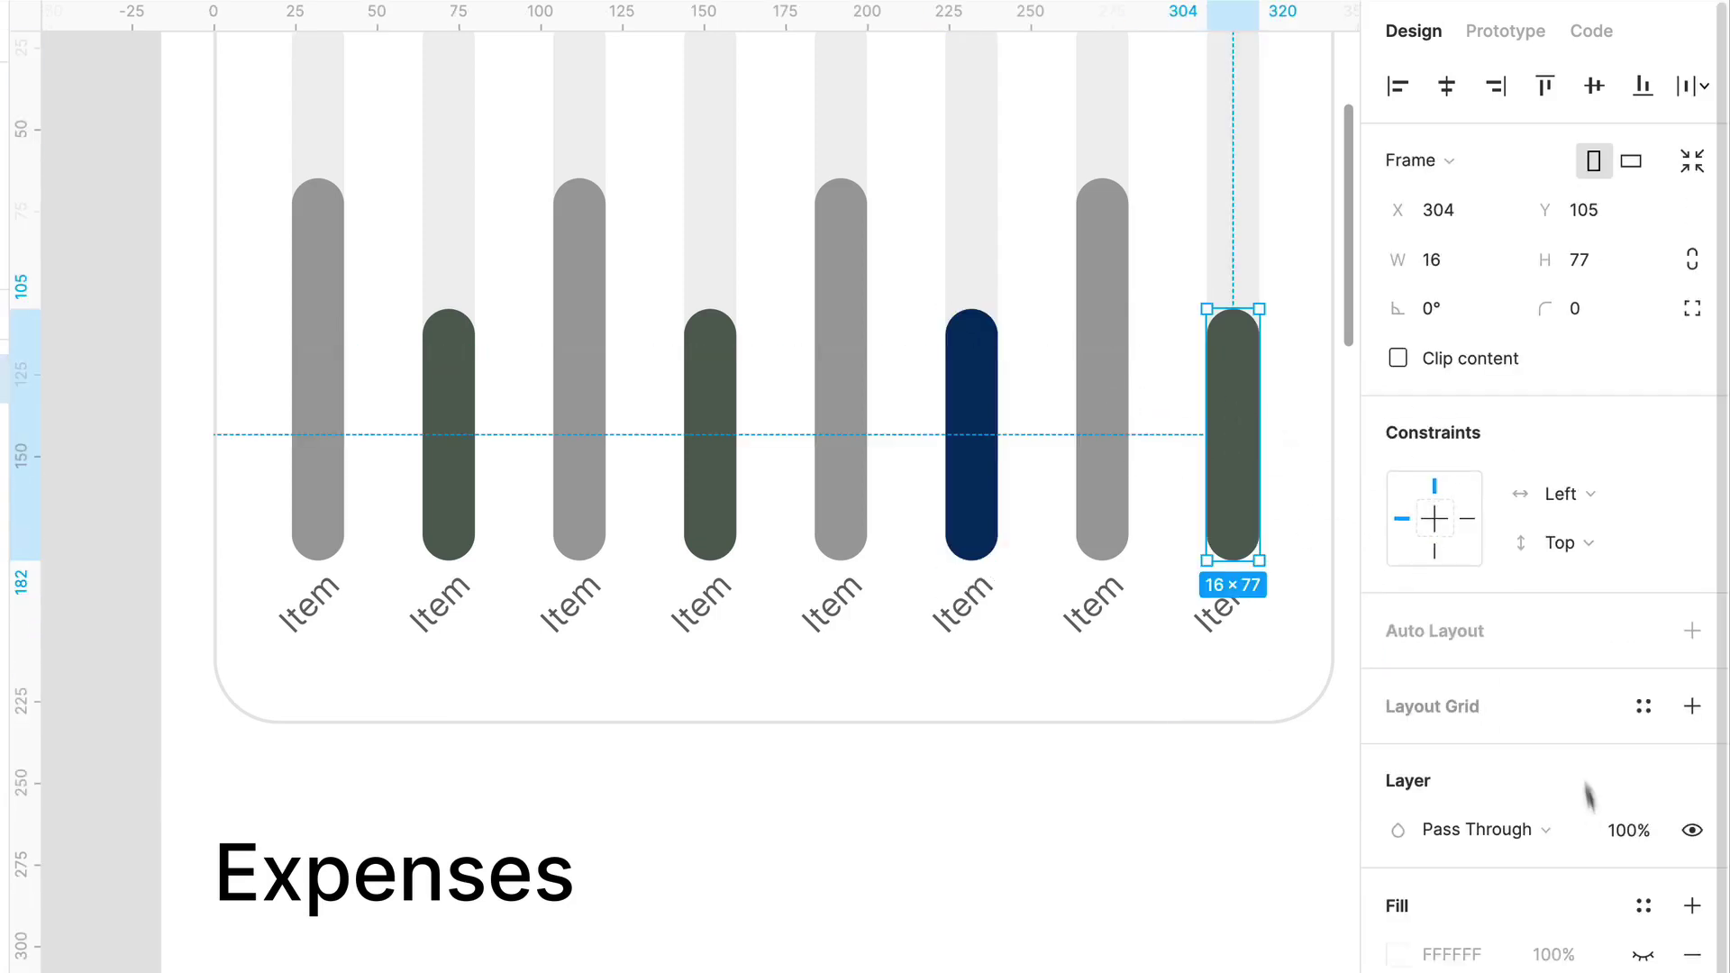
pyautogui.scroll(-3, 1632, 761)
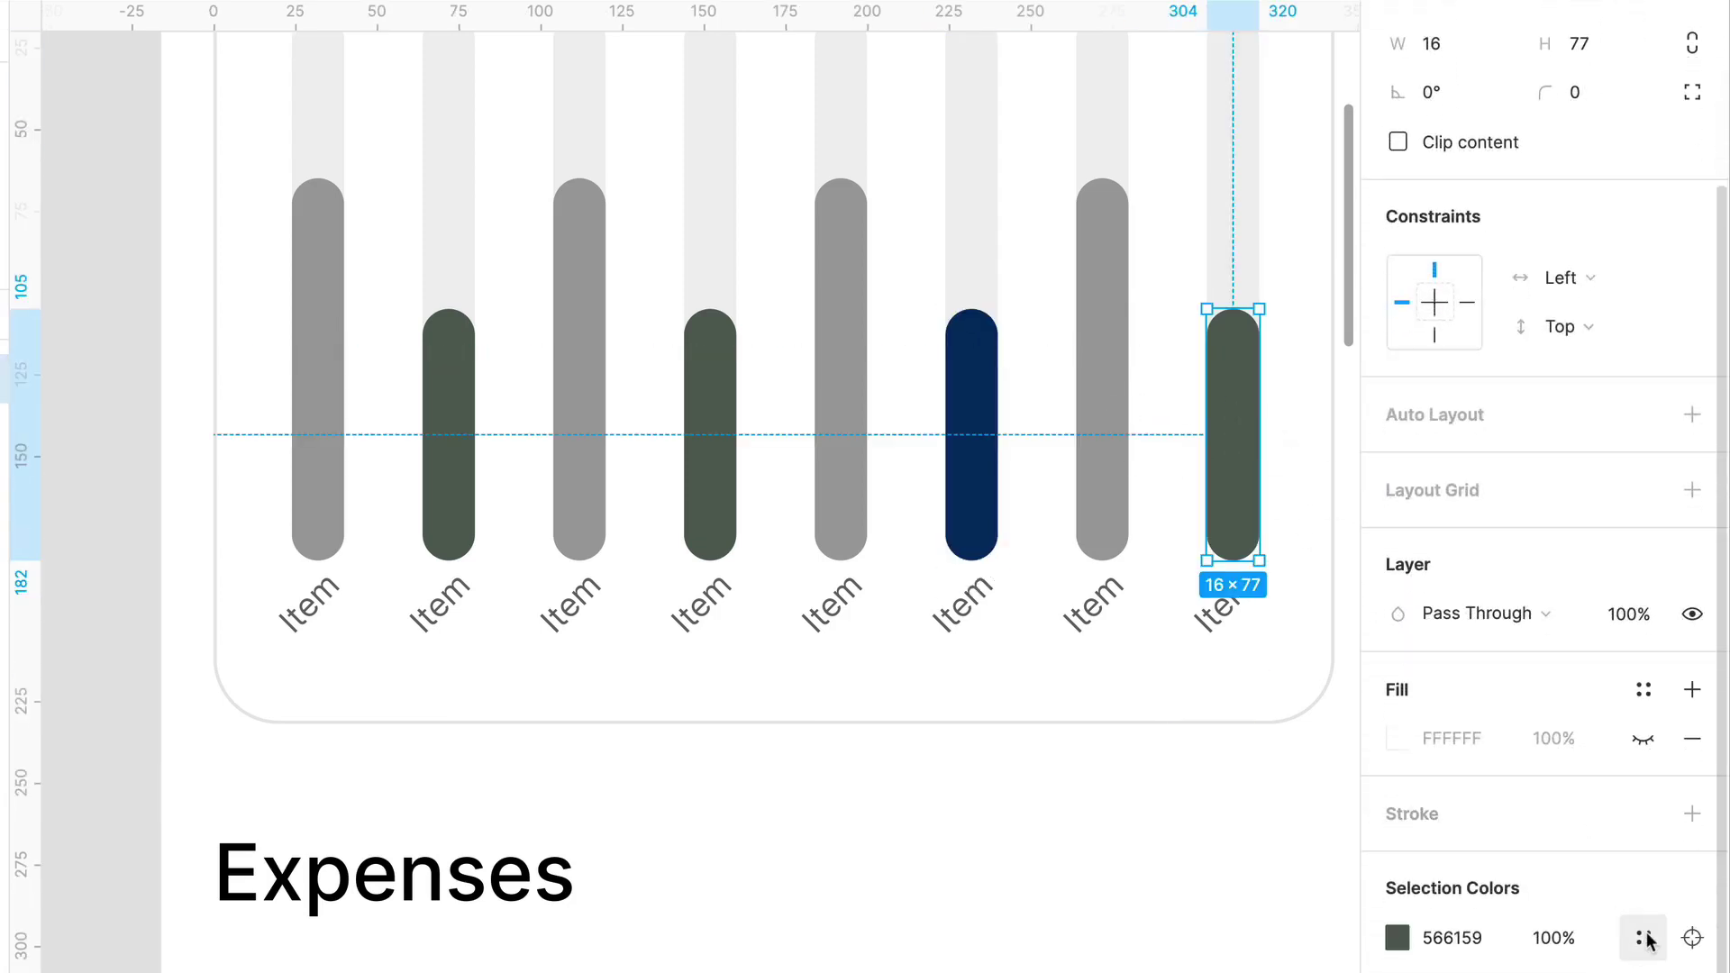
pyautogui.click(1644, 938)
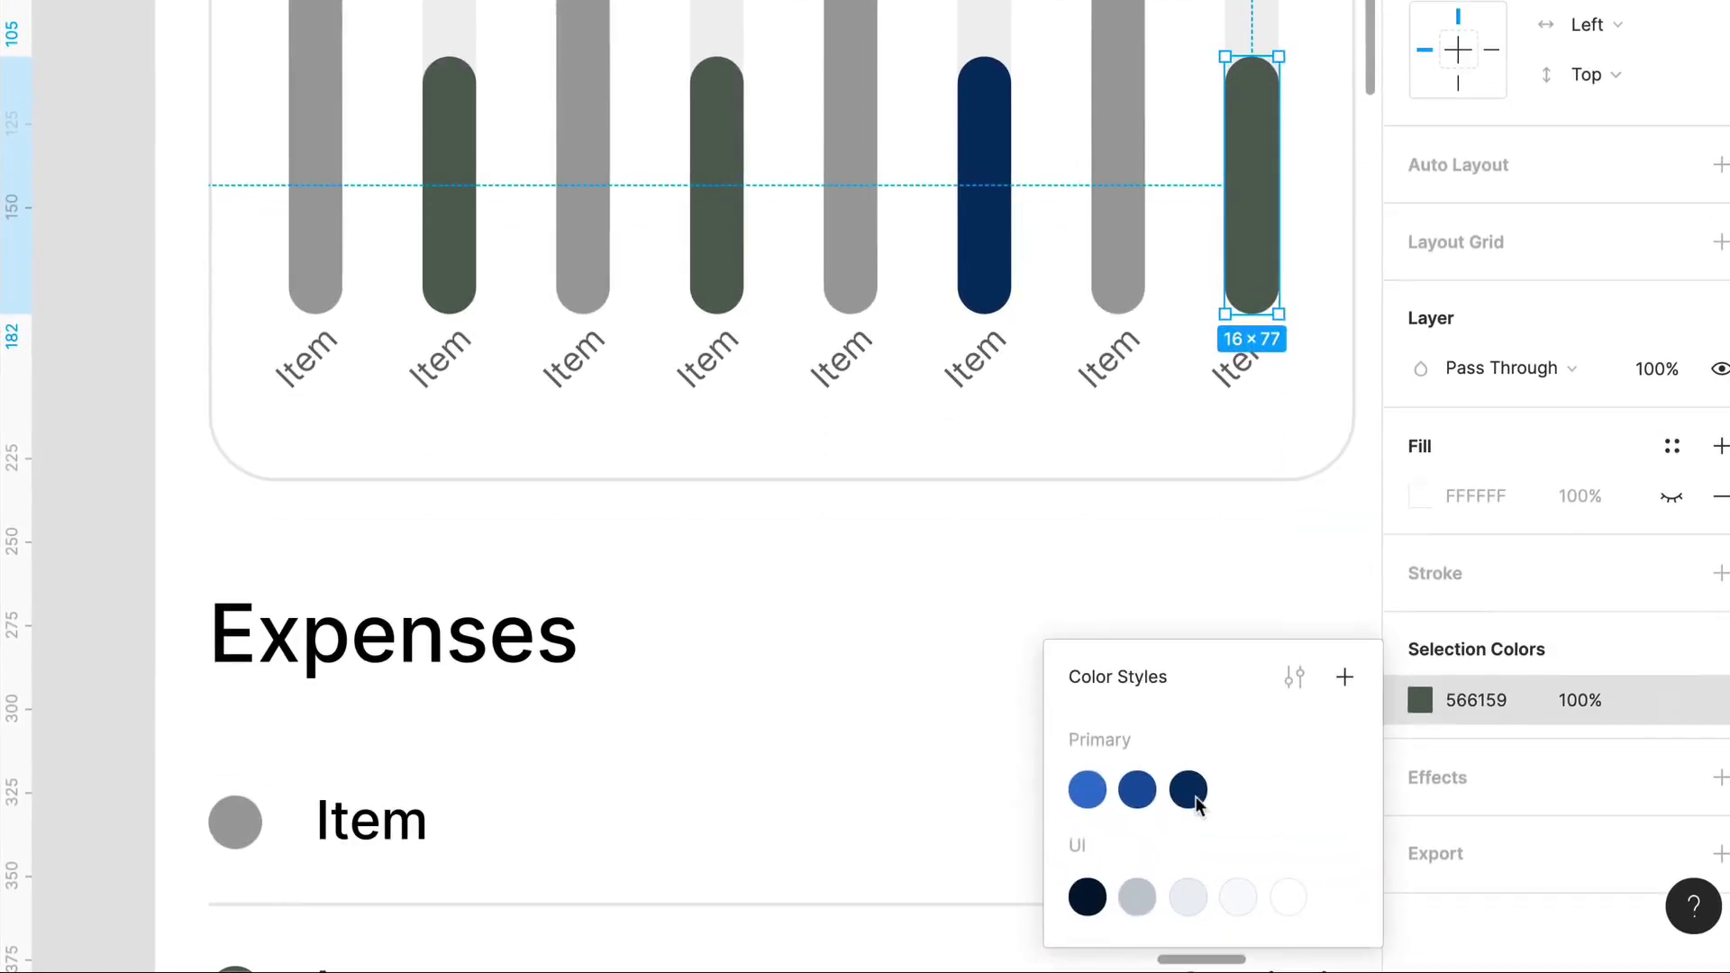
pyautogui.click(1188, 790)
pyautogui.click(928, 594)
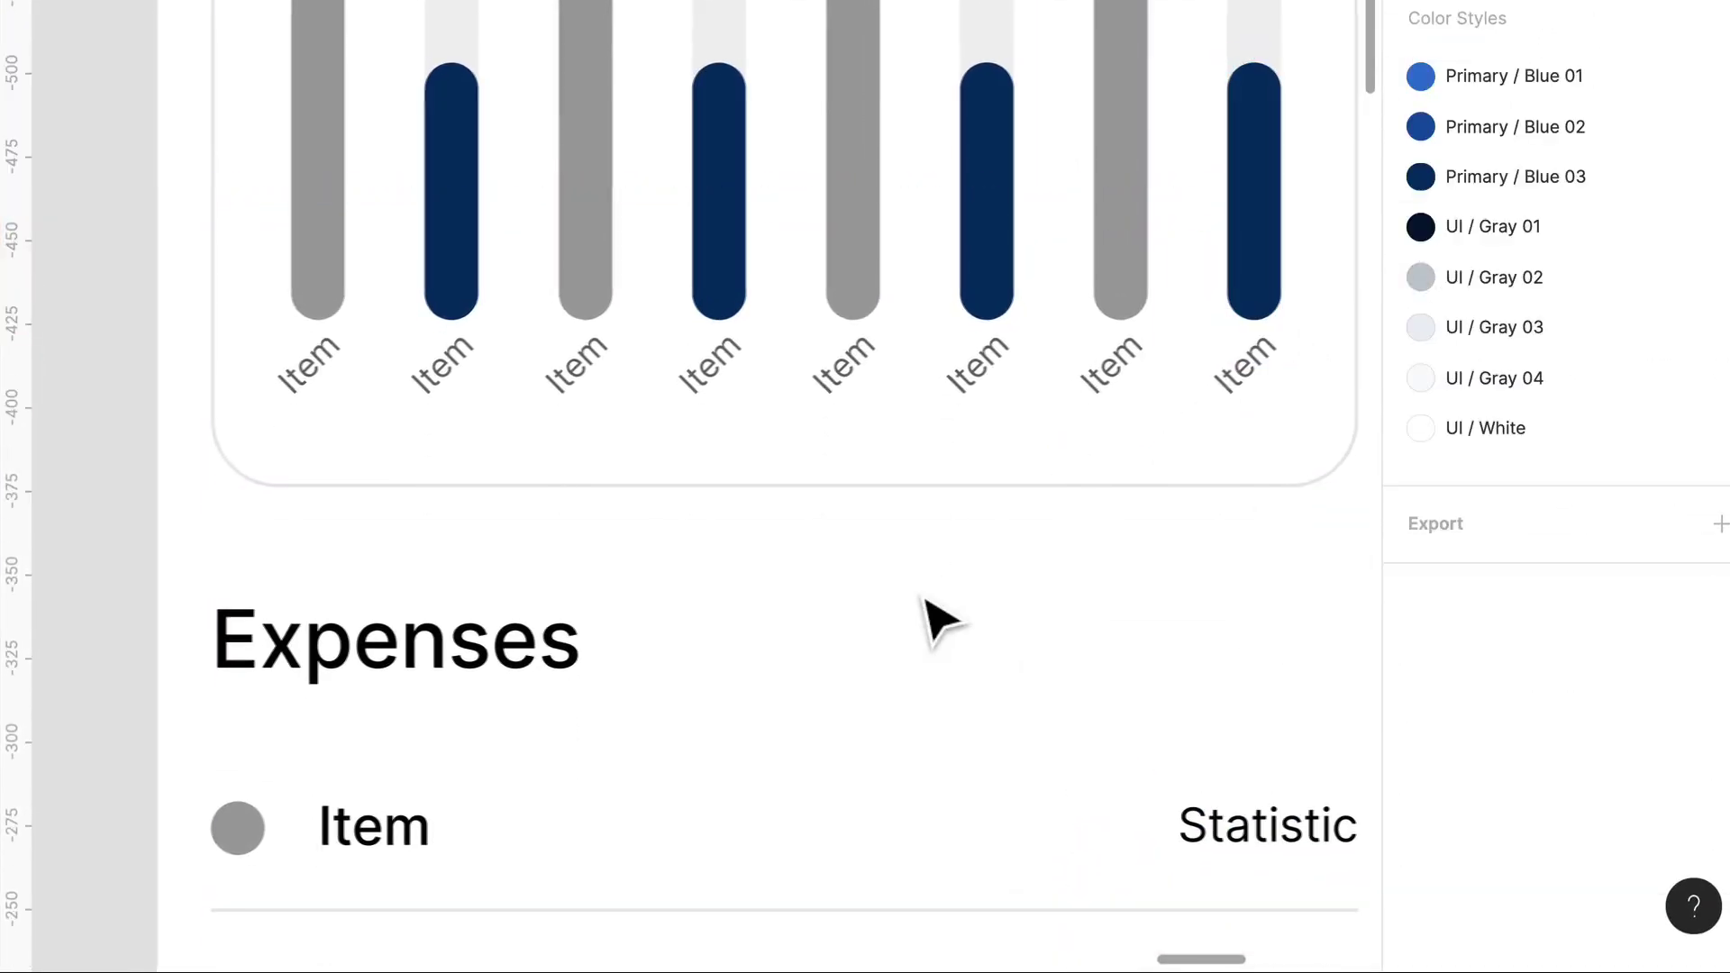
# Step: In the seventh column, set 666666 and 9F9F9F to Primary / Blue 02 and F0F0F0 to UI / Gray 03
pyautogui.scroll(-3, 923, 596)
pyautogui.doubleClick(1047, 268)
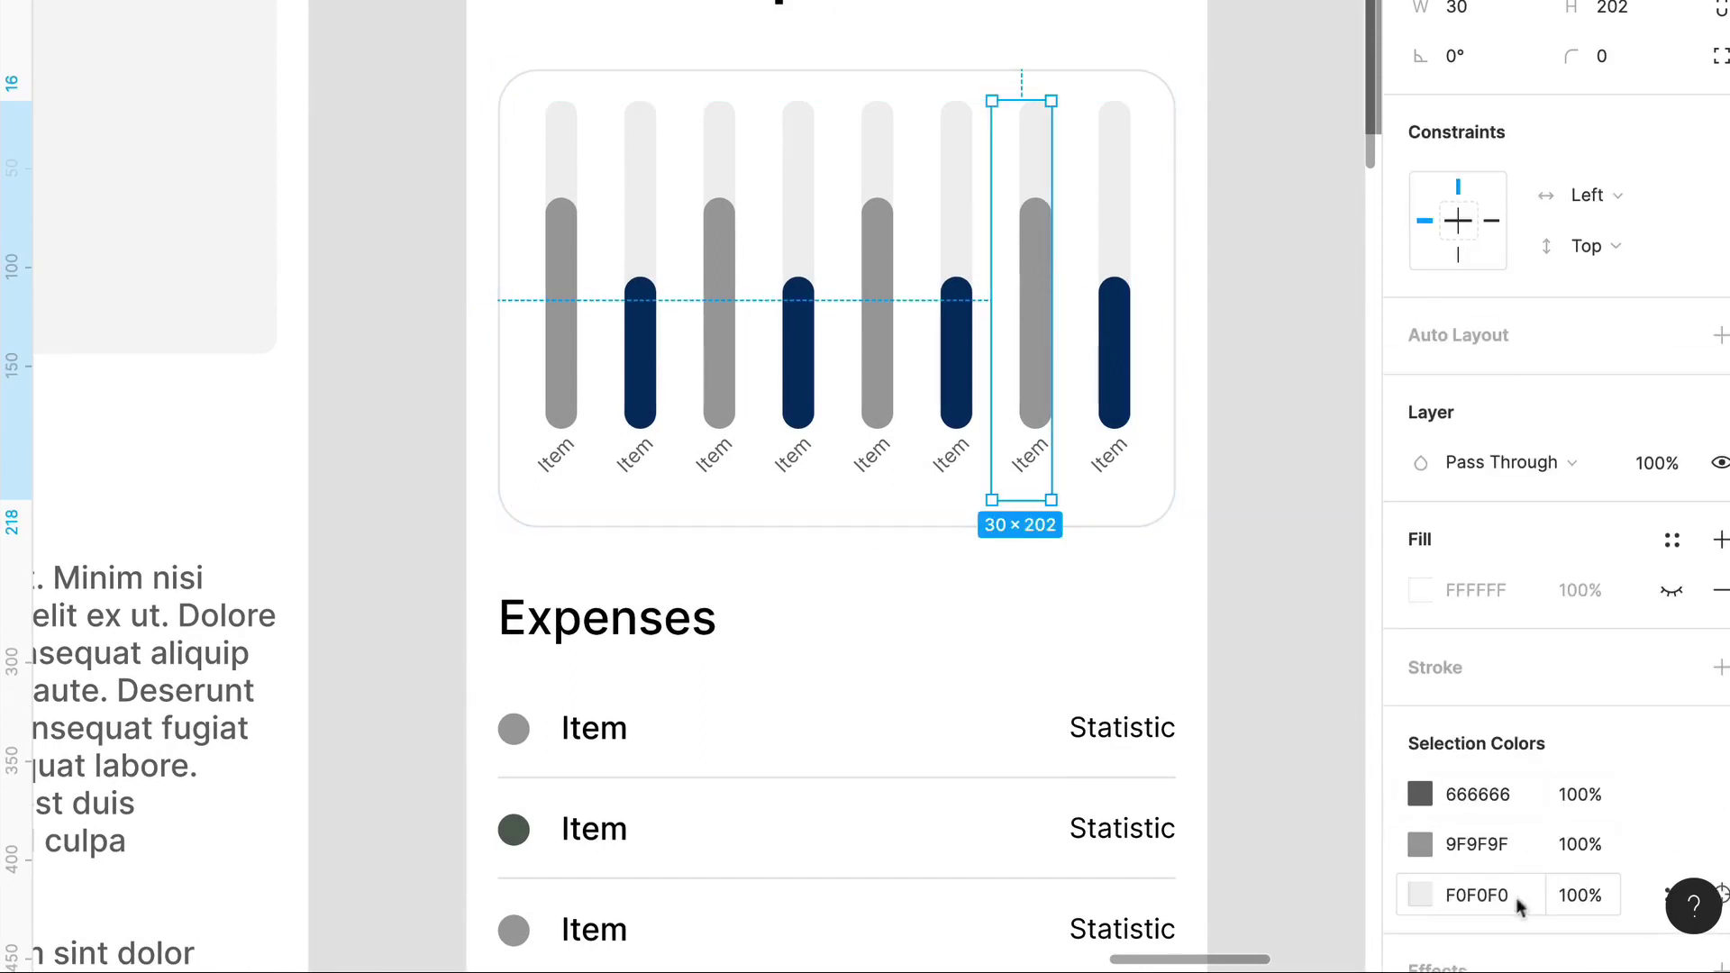
pyautogui.scroll(-2, 1432, 737)
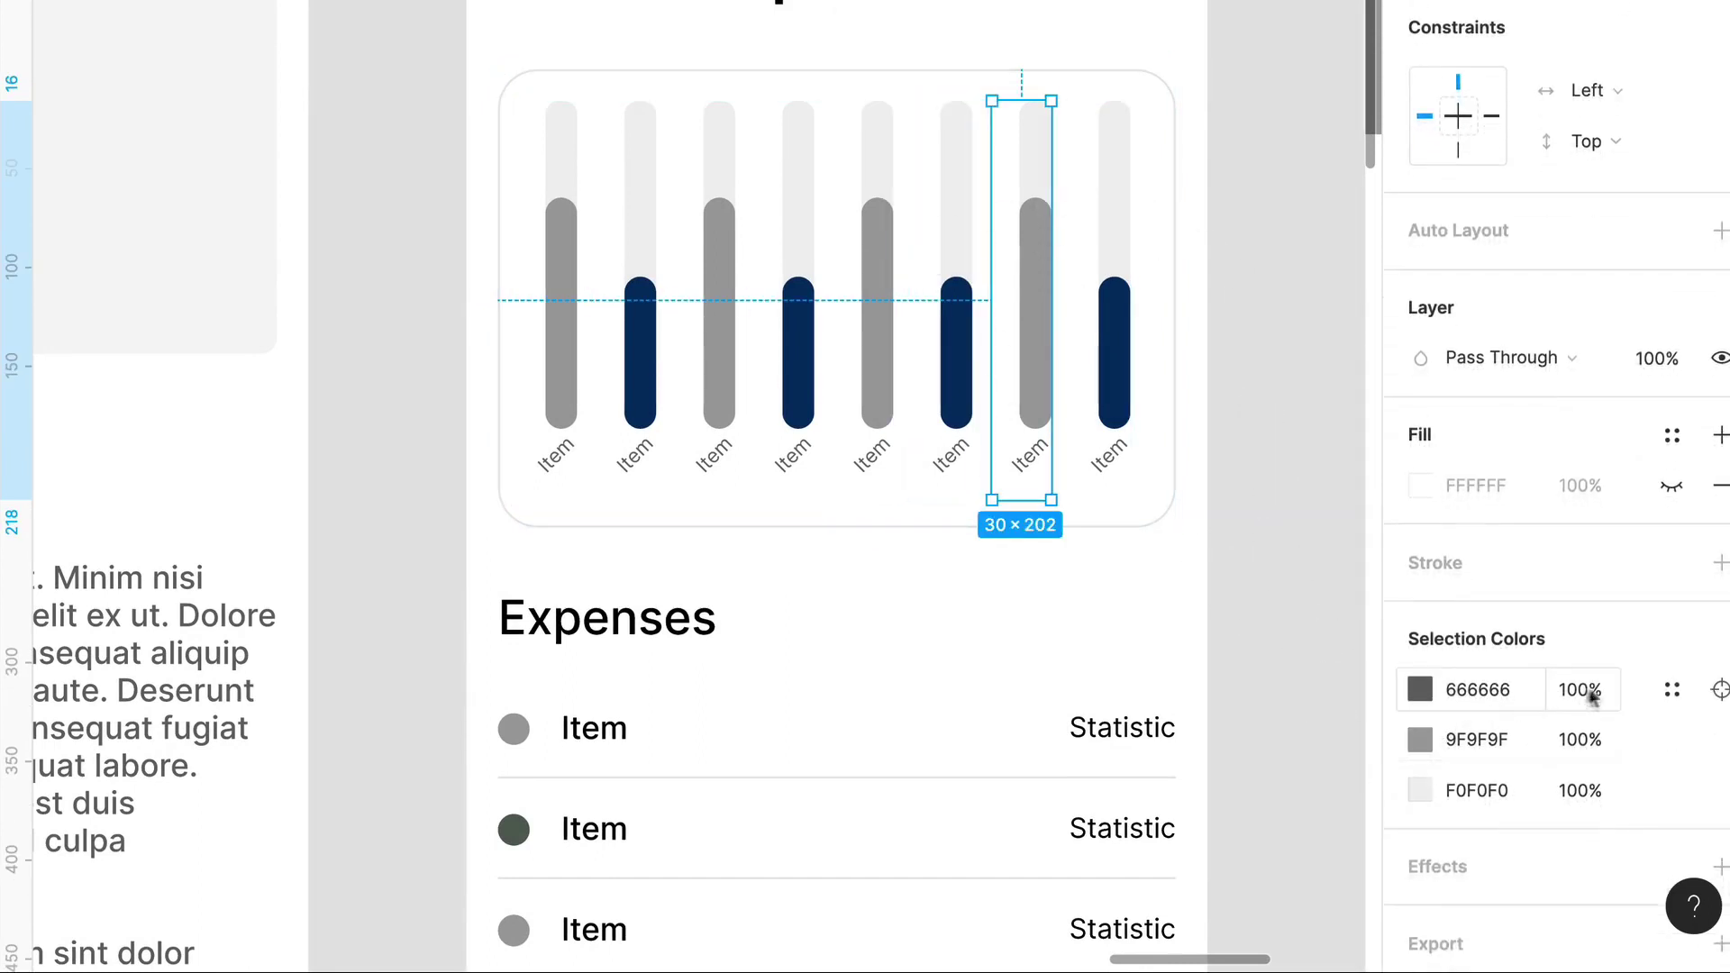
pyautogui.click(1672, 692)
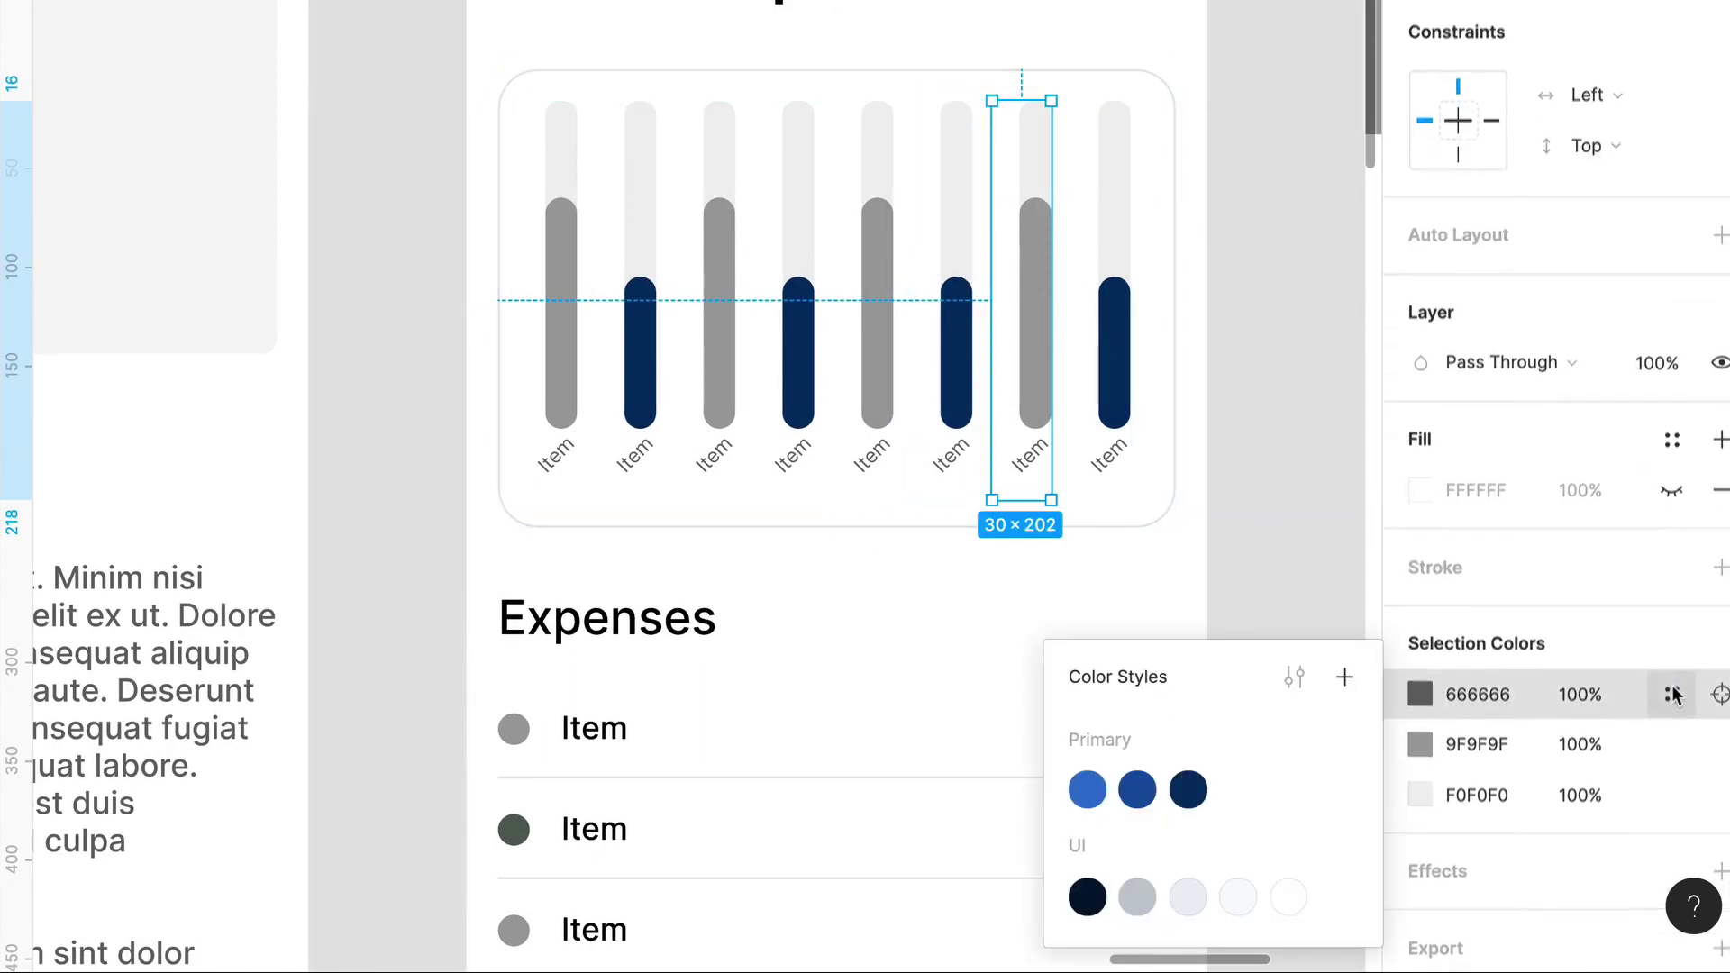
pyautogui.click(1136, 790)
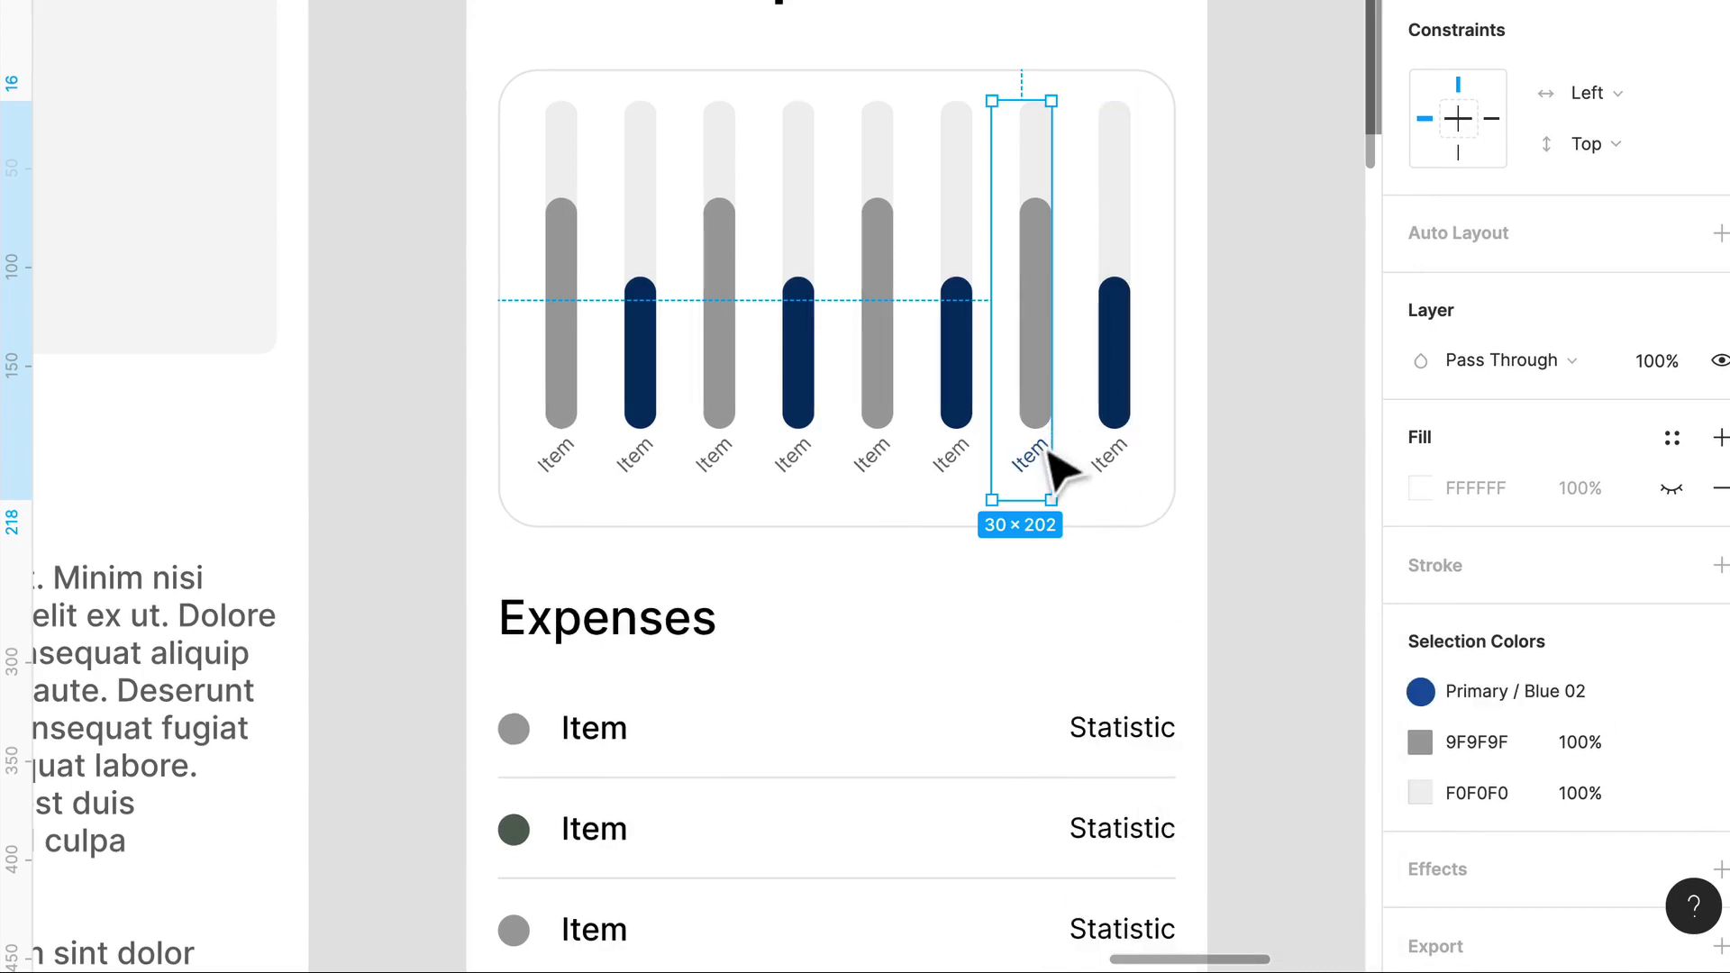
pyautogui.moveTo(1544, 695)
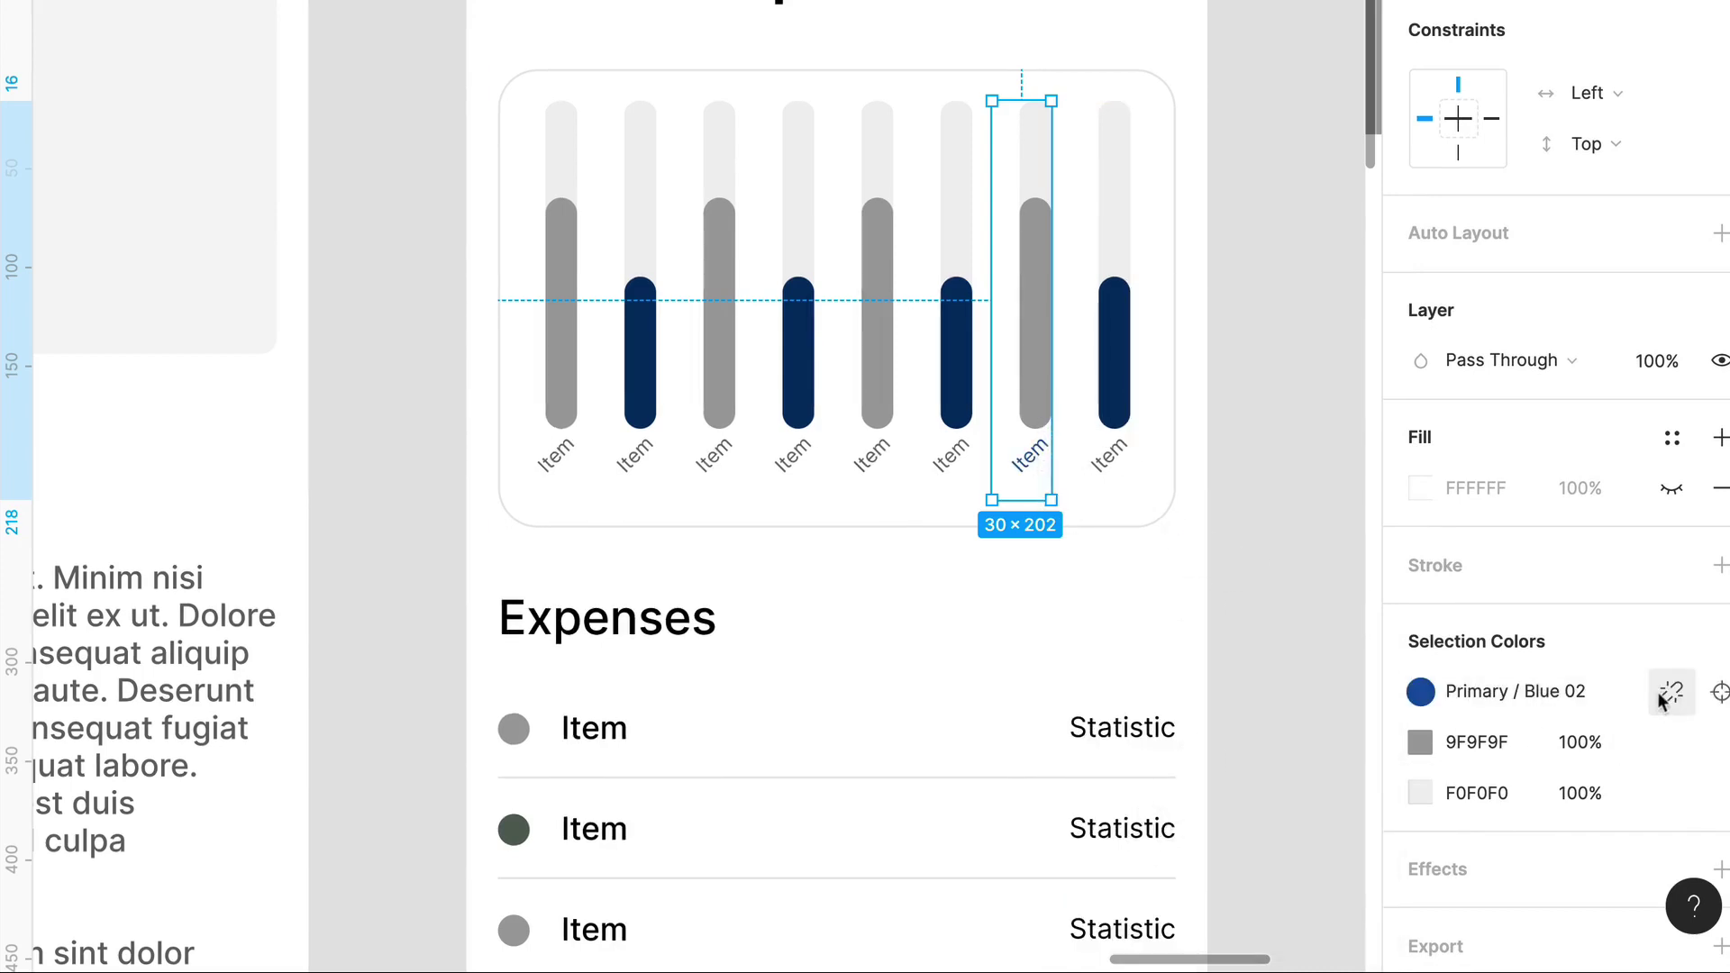
pyautogui.click(1668, 740)
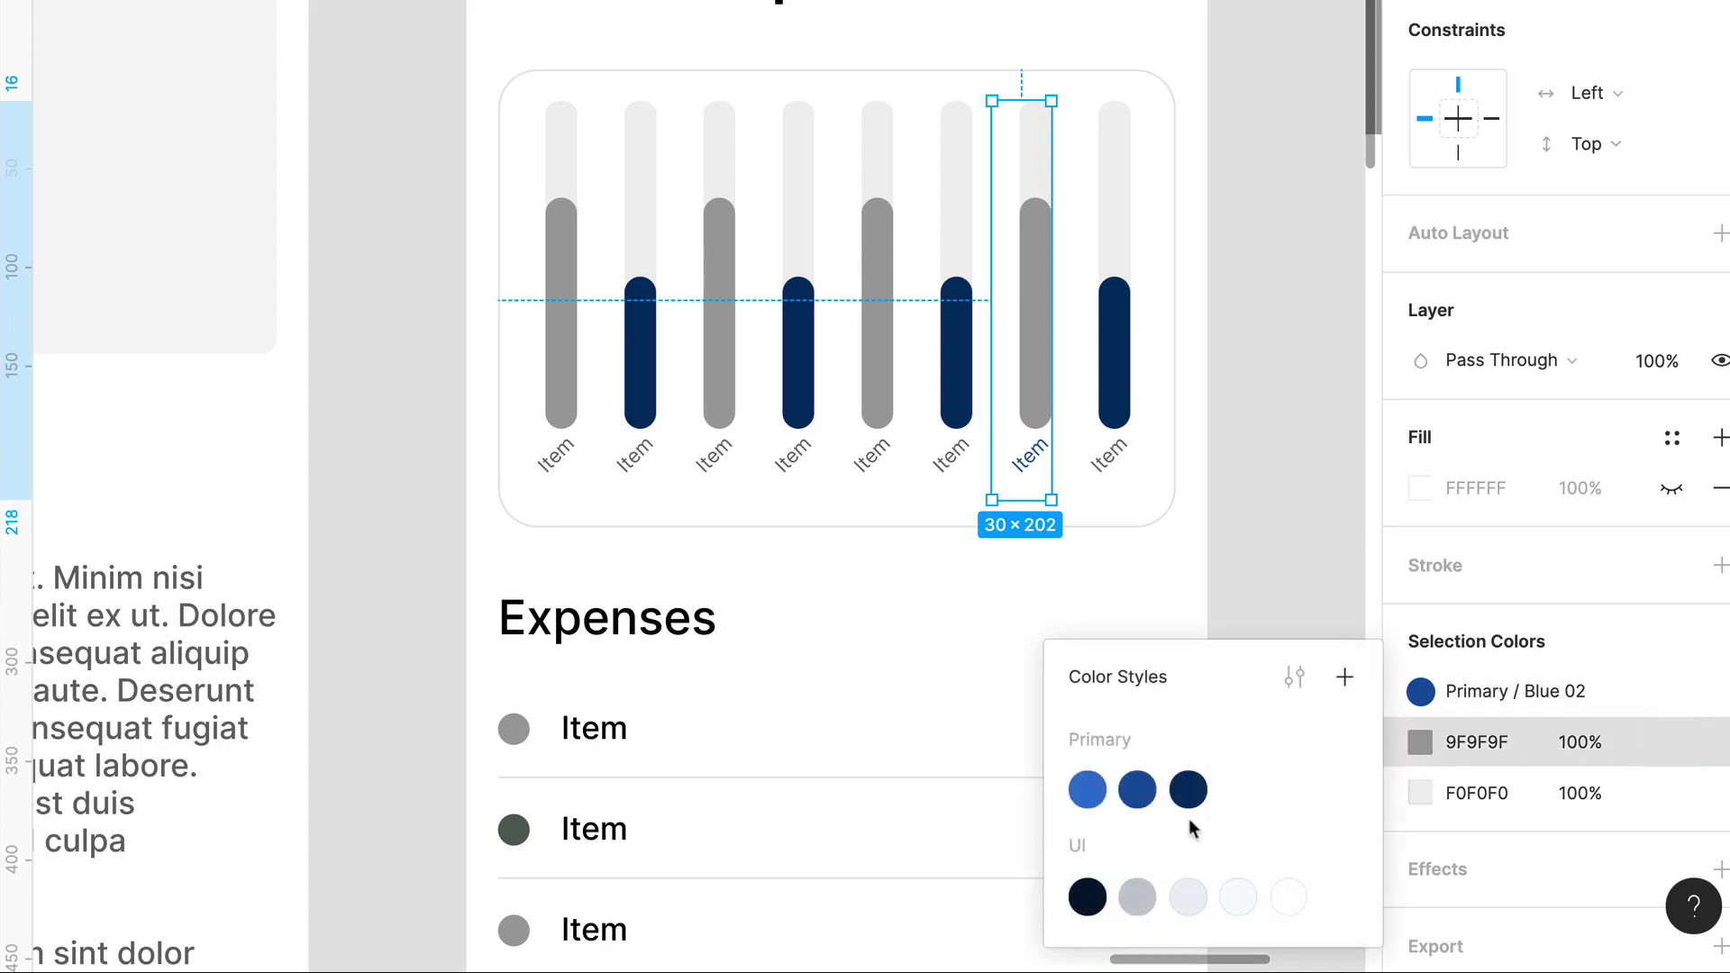
pyautogui.click(1140, 793)
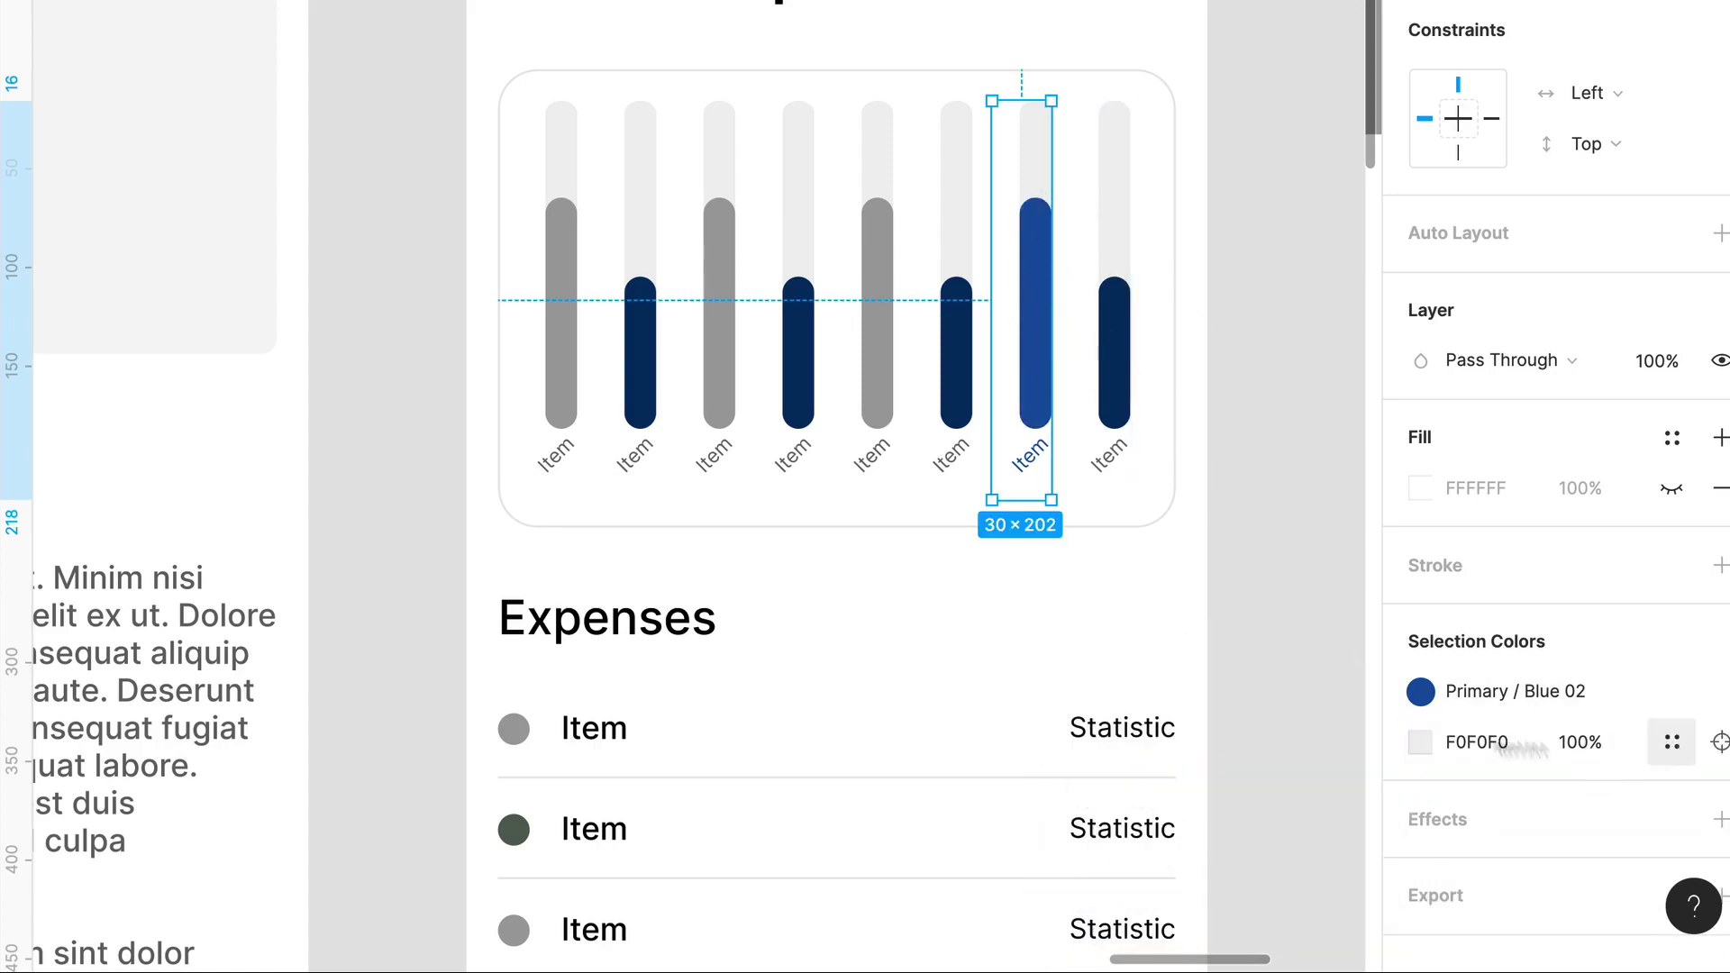
pyautogui.click(1672, 742)
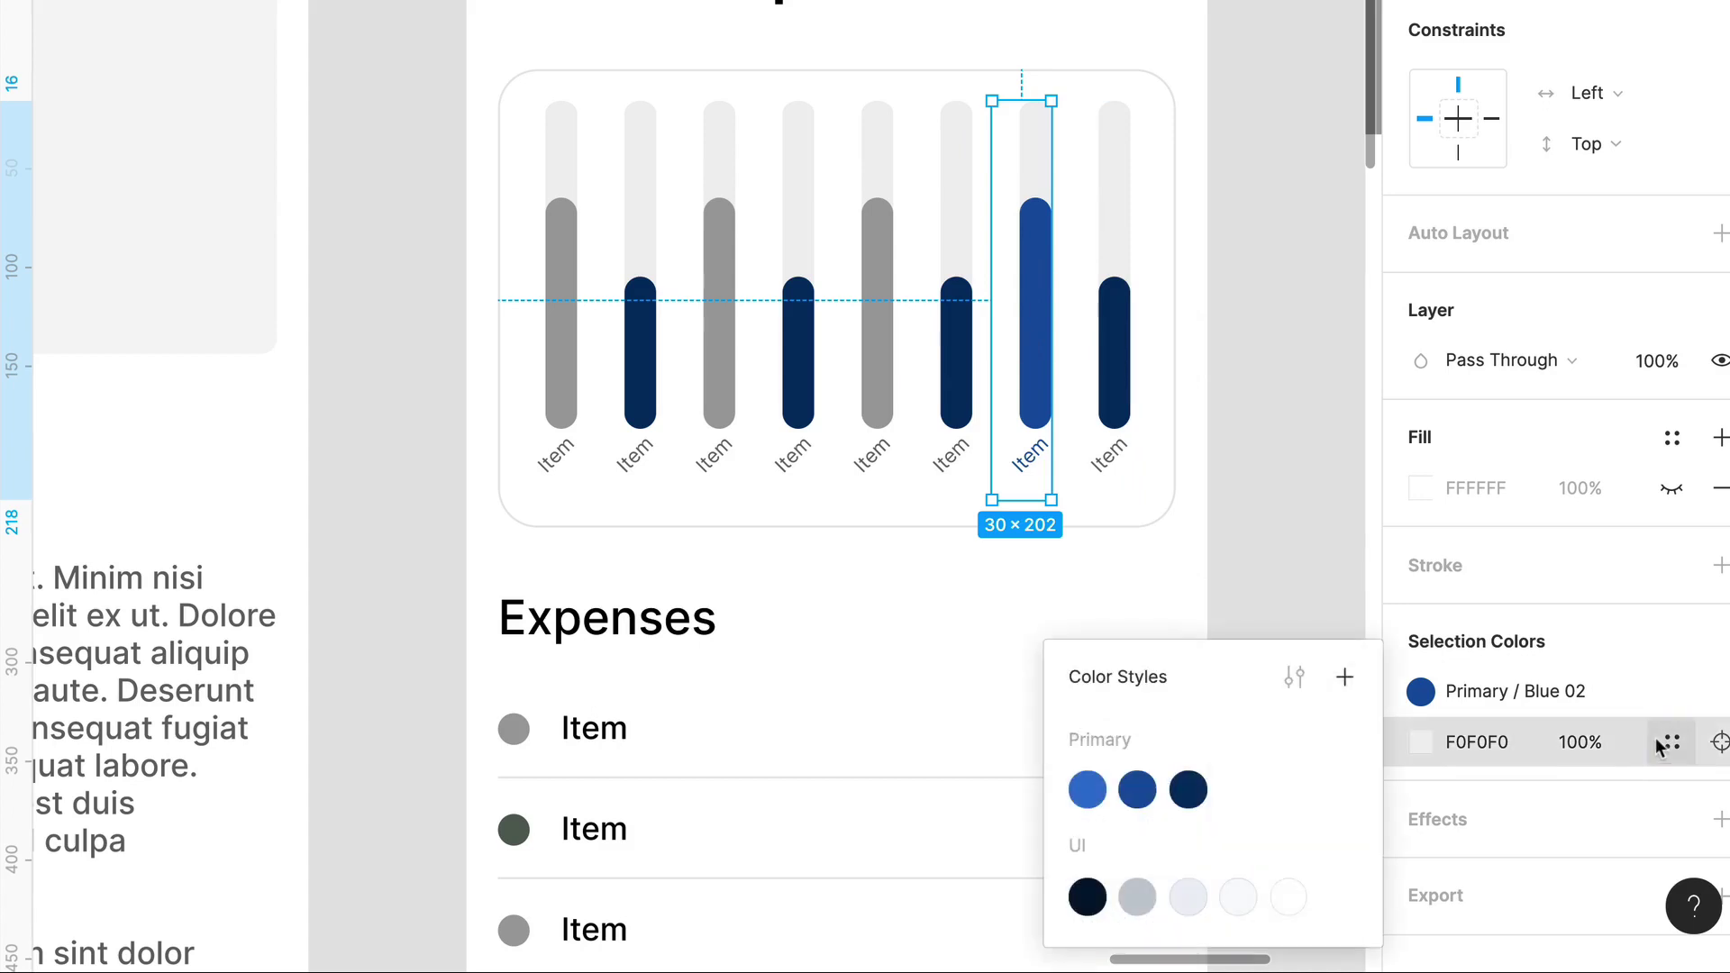
pyautogui.click(1196, 904)
pyautogui.click(1274, 483)
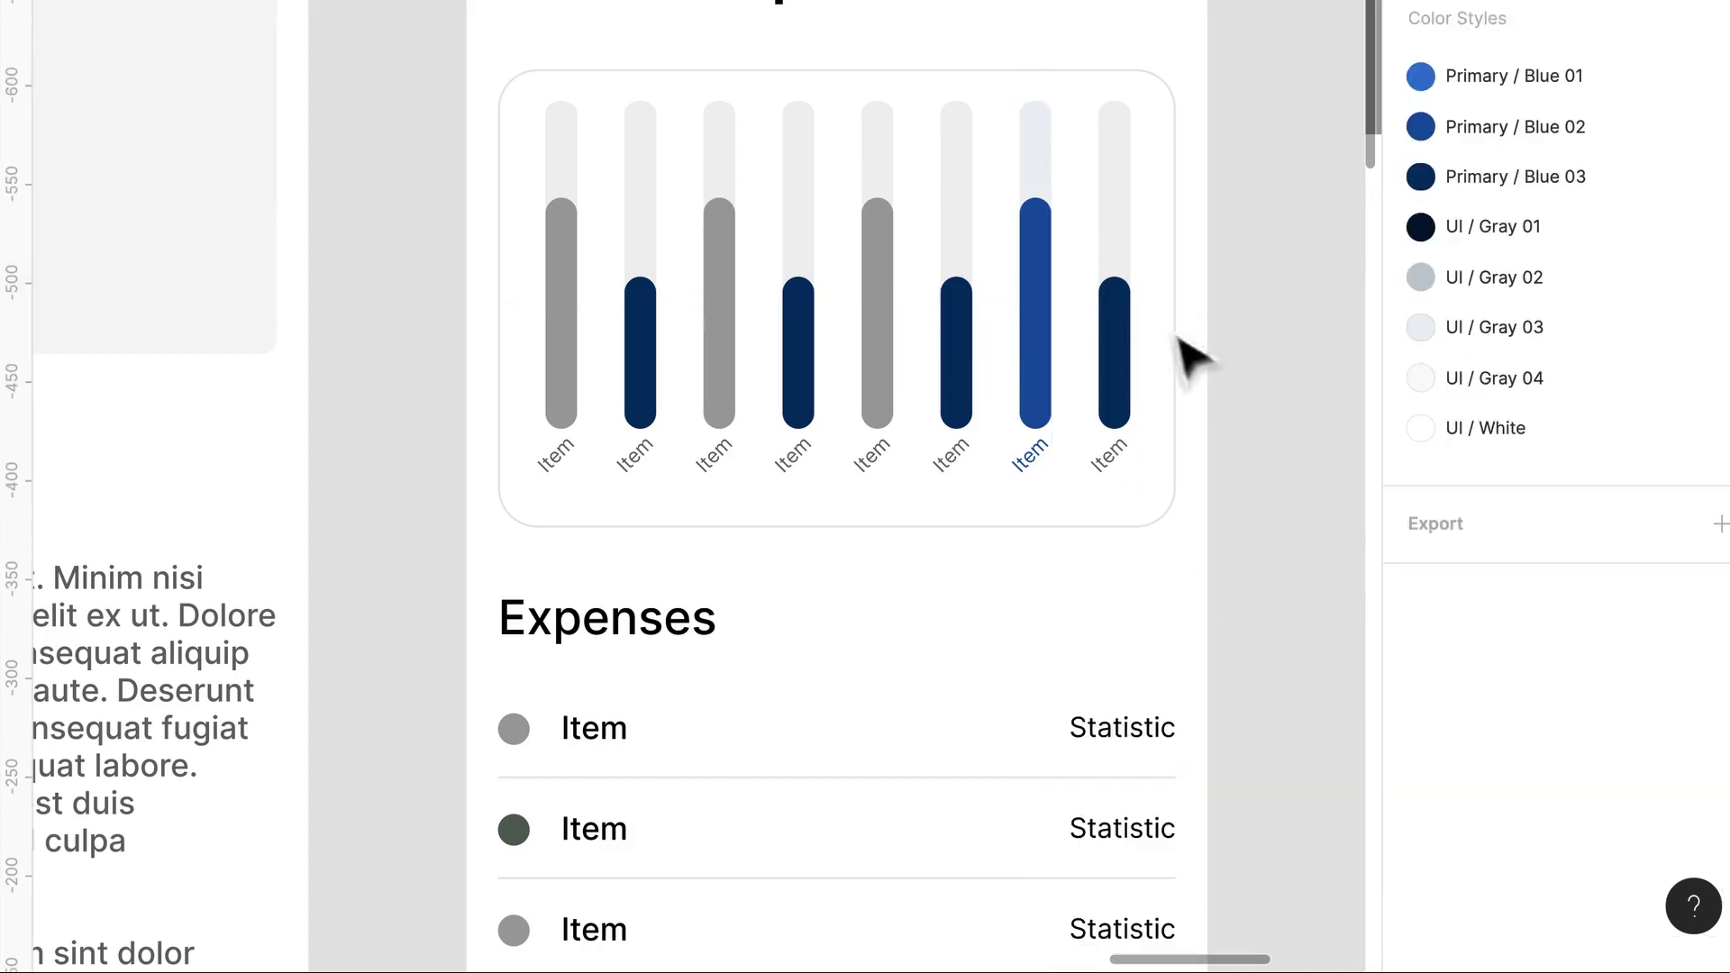
# Step: With the whole chart card selected, set the 666666 labels to Primary / Blue 03 and tracks to UI / Gray 04
pyautogui.moveTo(1311, 404); pyautogui.dragTo(480, 151)
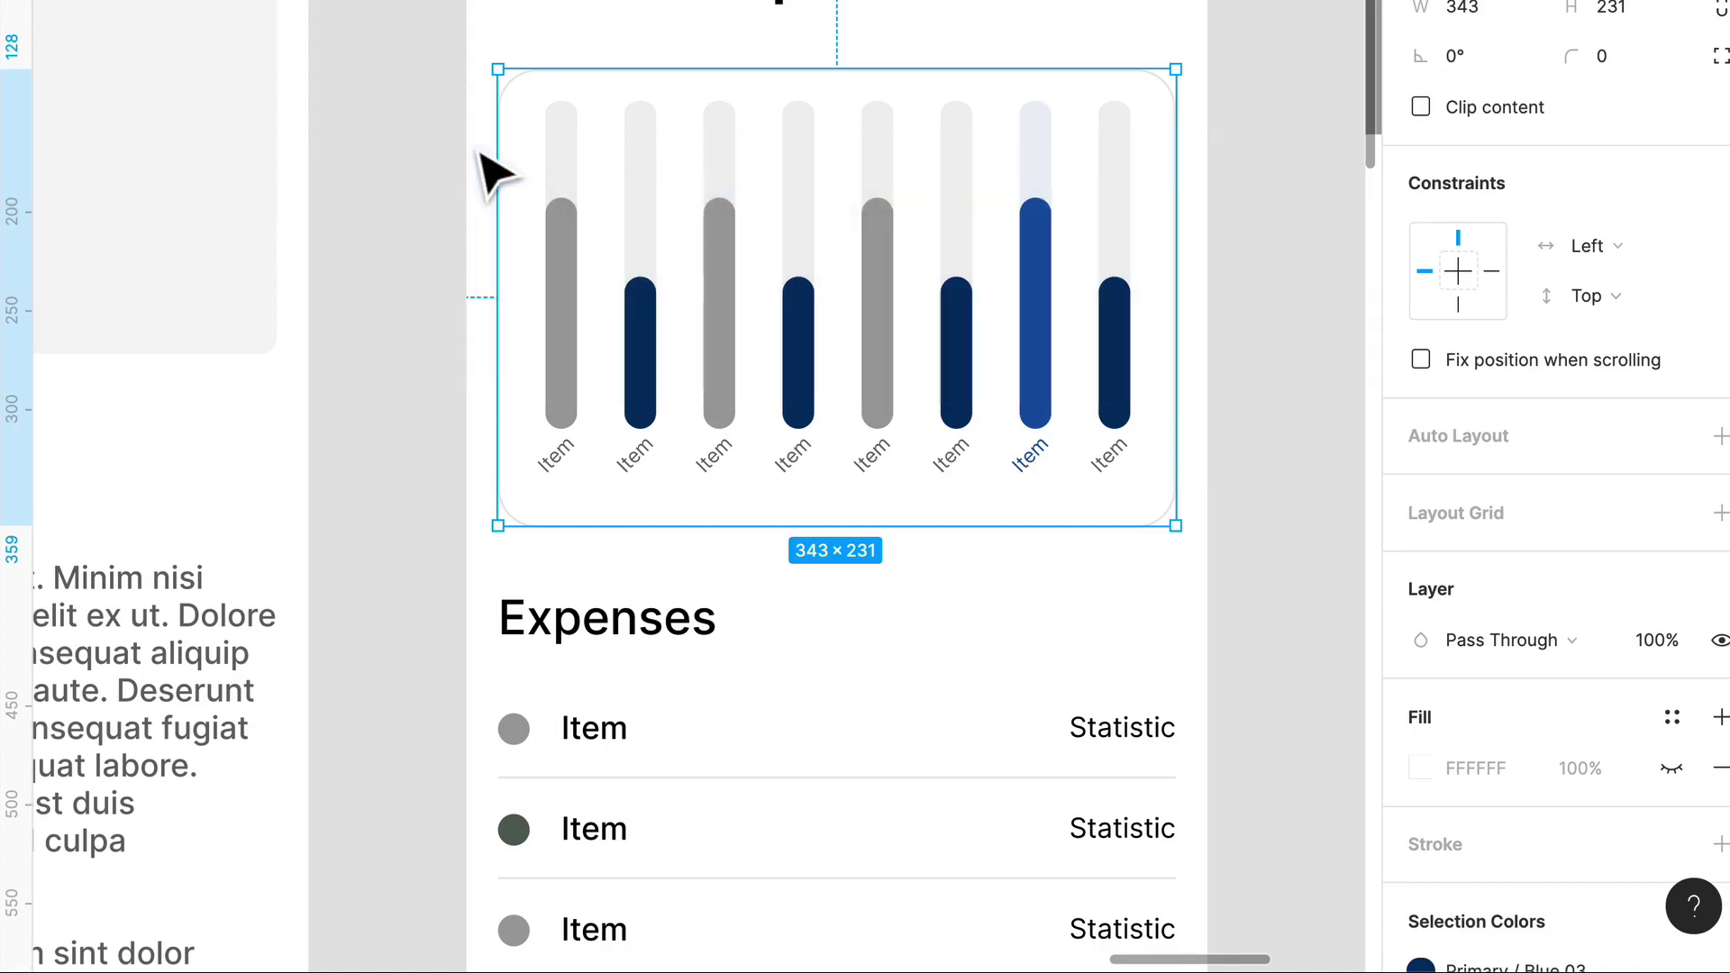
pyautogui.scroll(-5, 1615, 681)
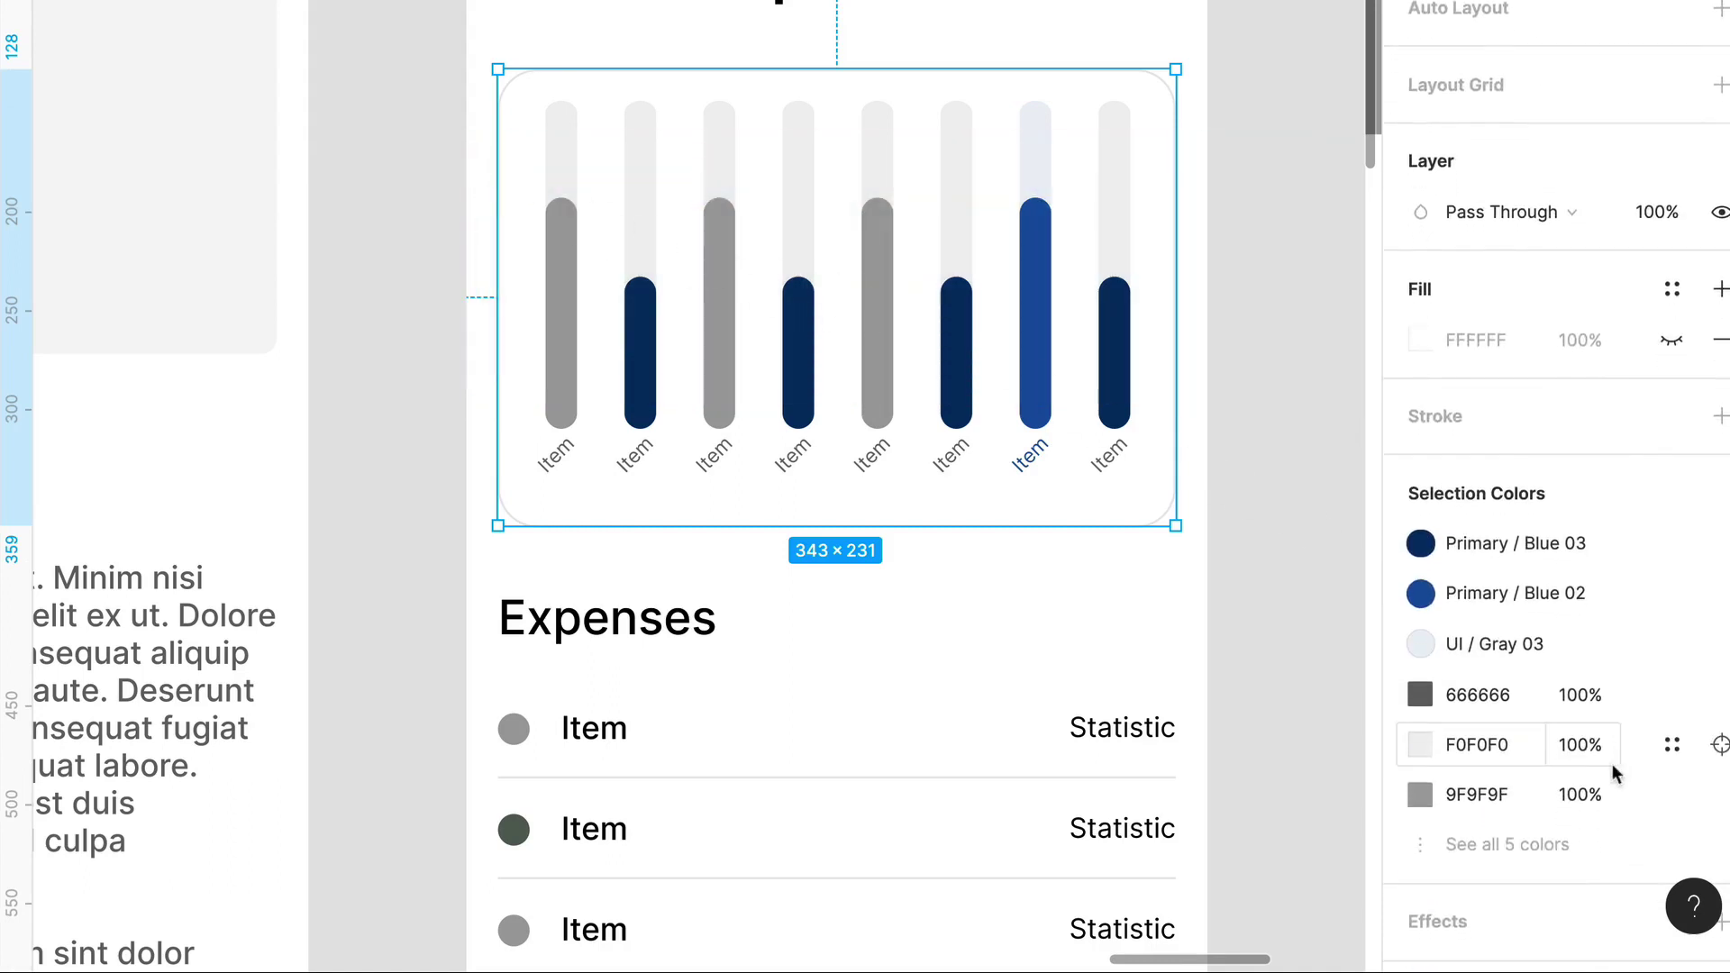
pyautogui.click(1670, 694)
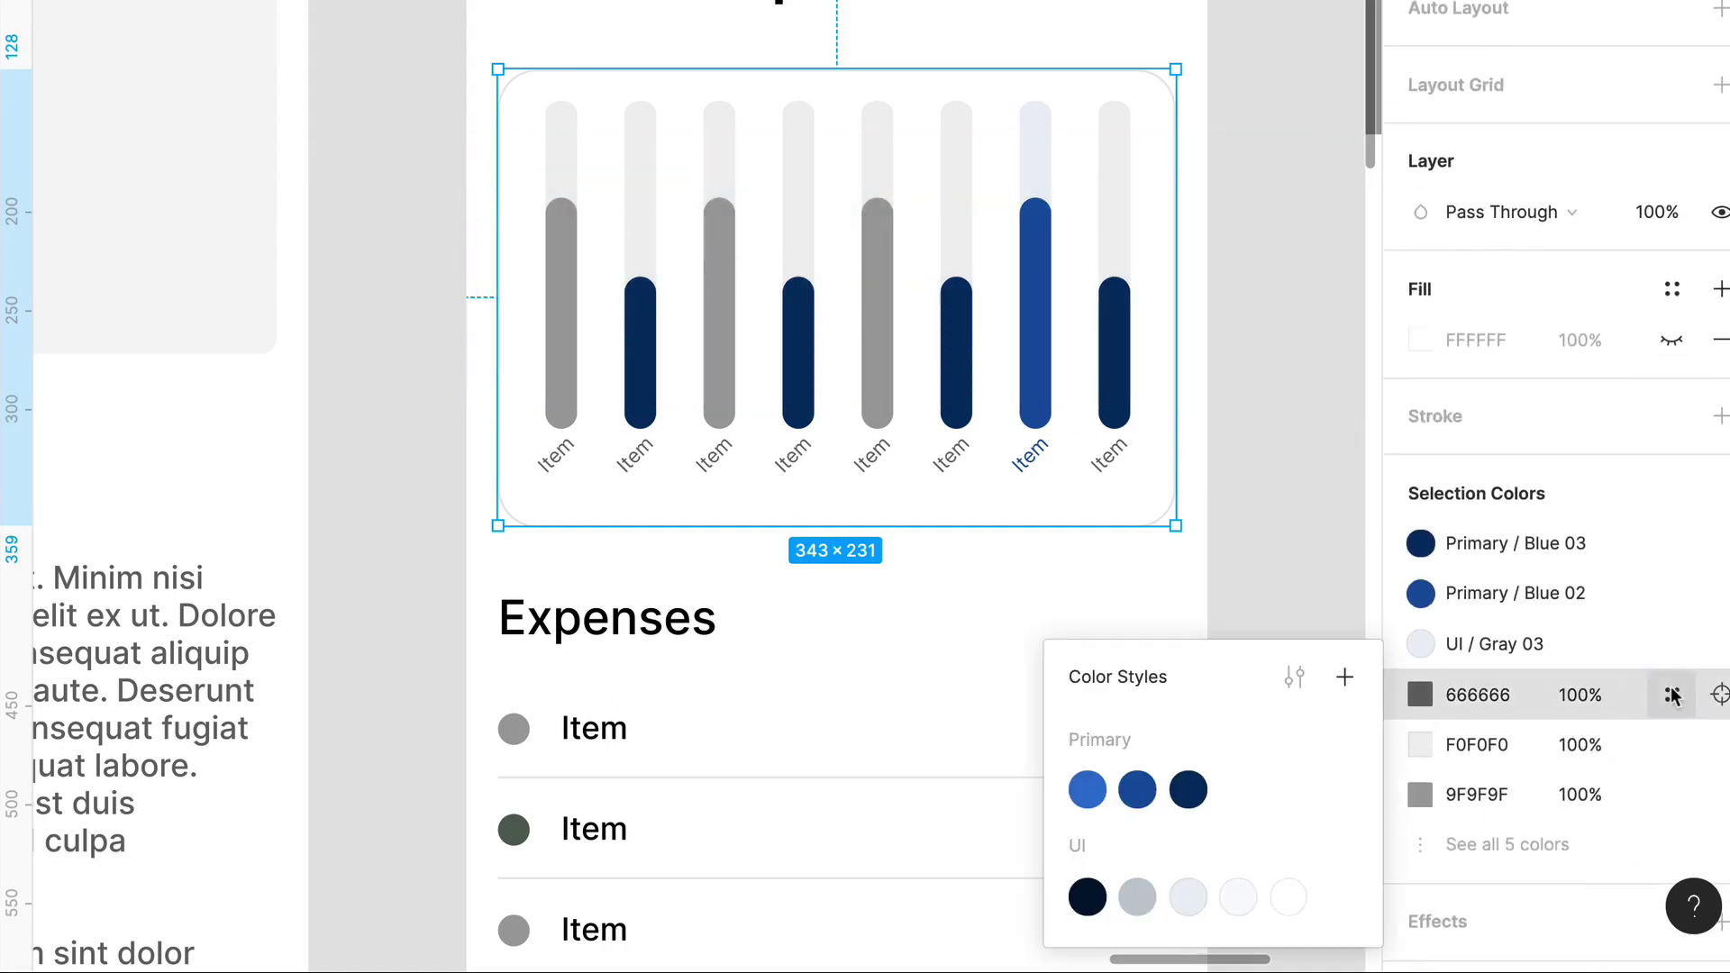
pyautogui.click(1189, 800)
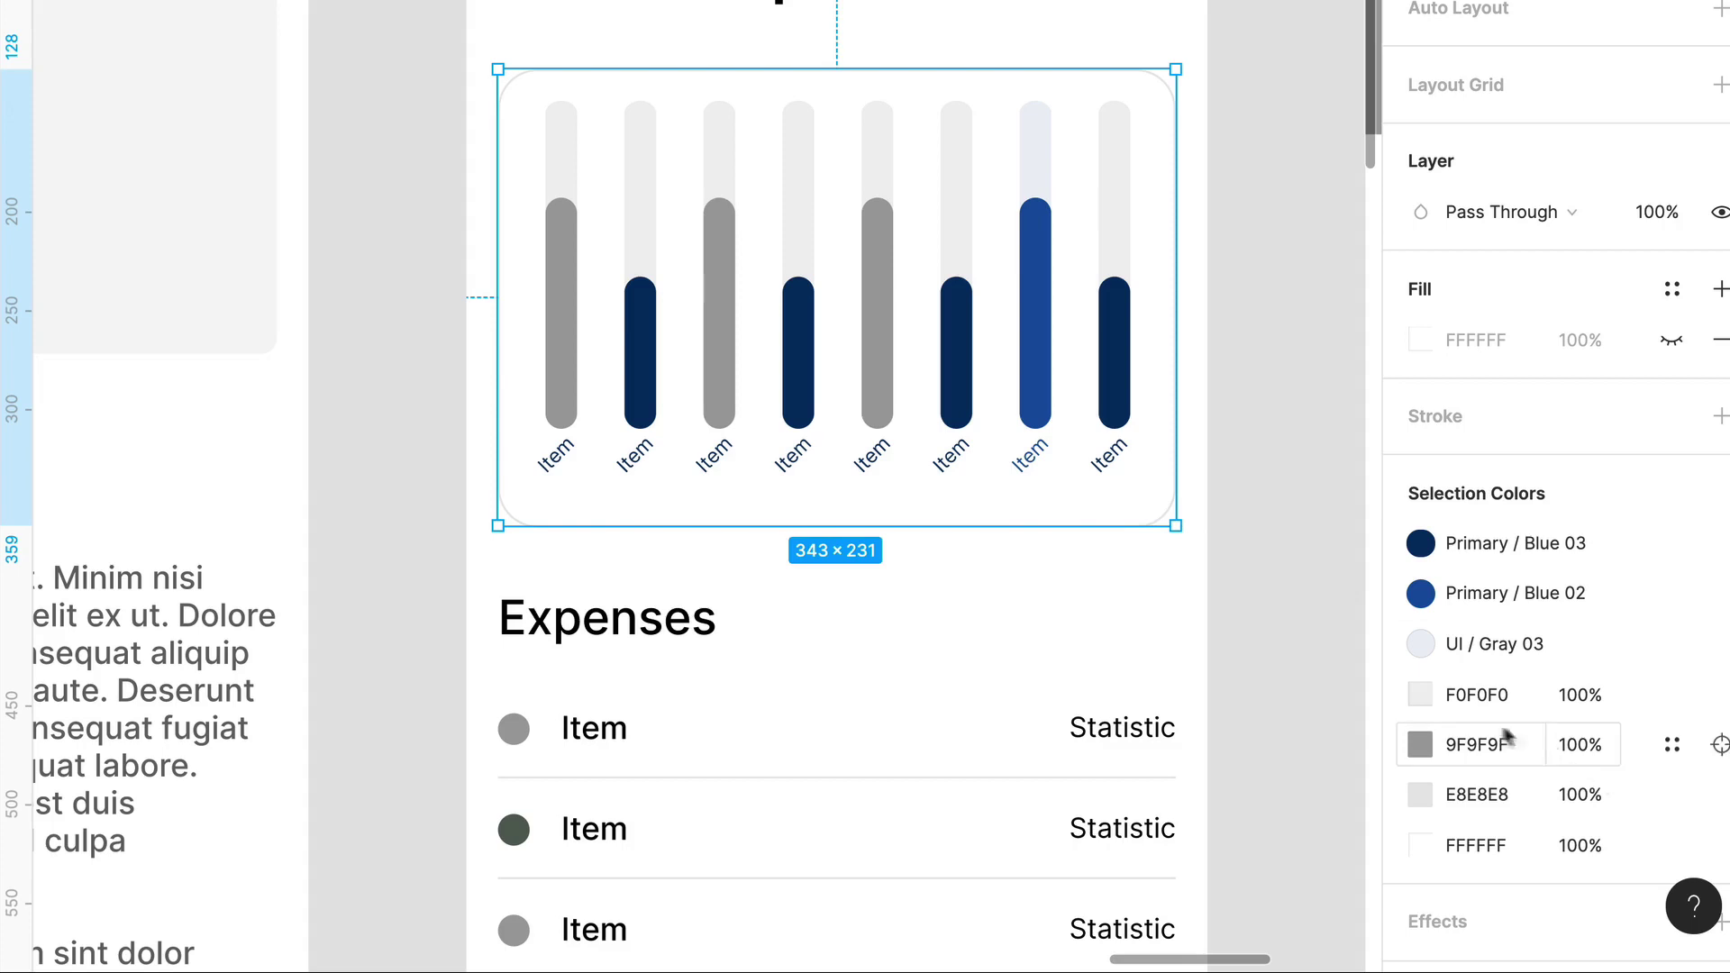
pyautogui.click(1671, 695)
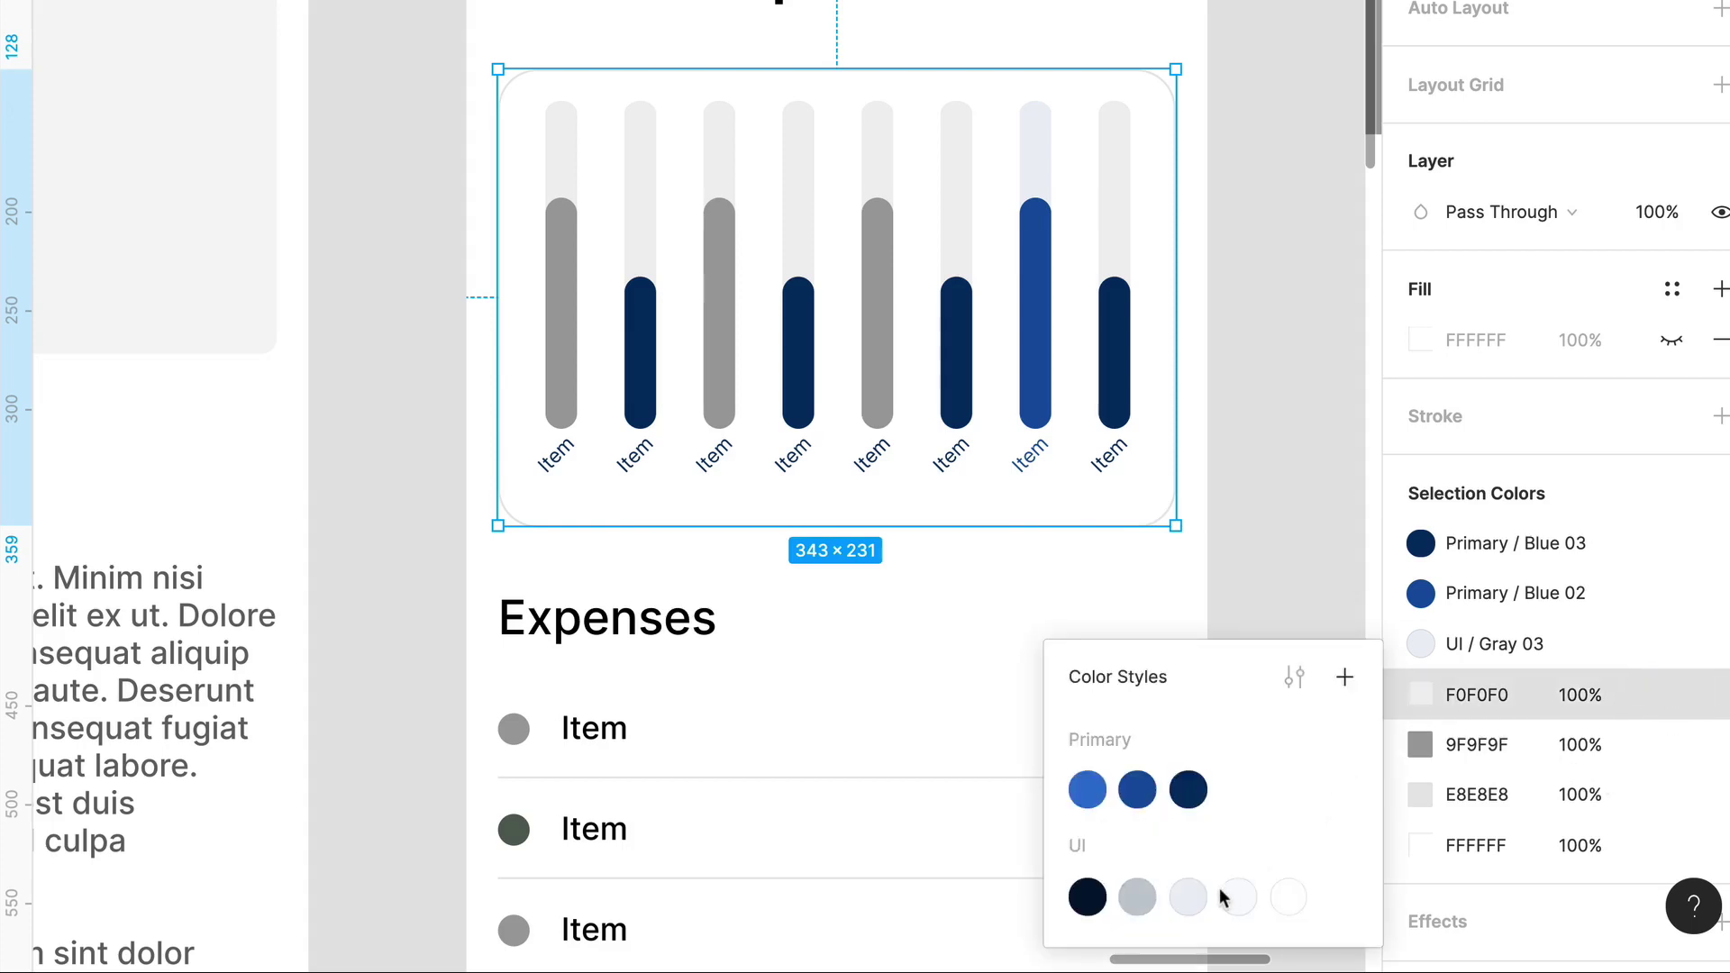
pyautogui.click(1232, 899)
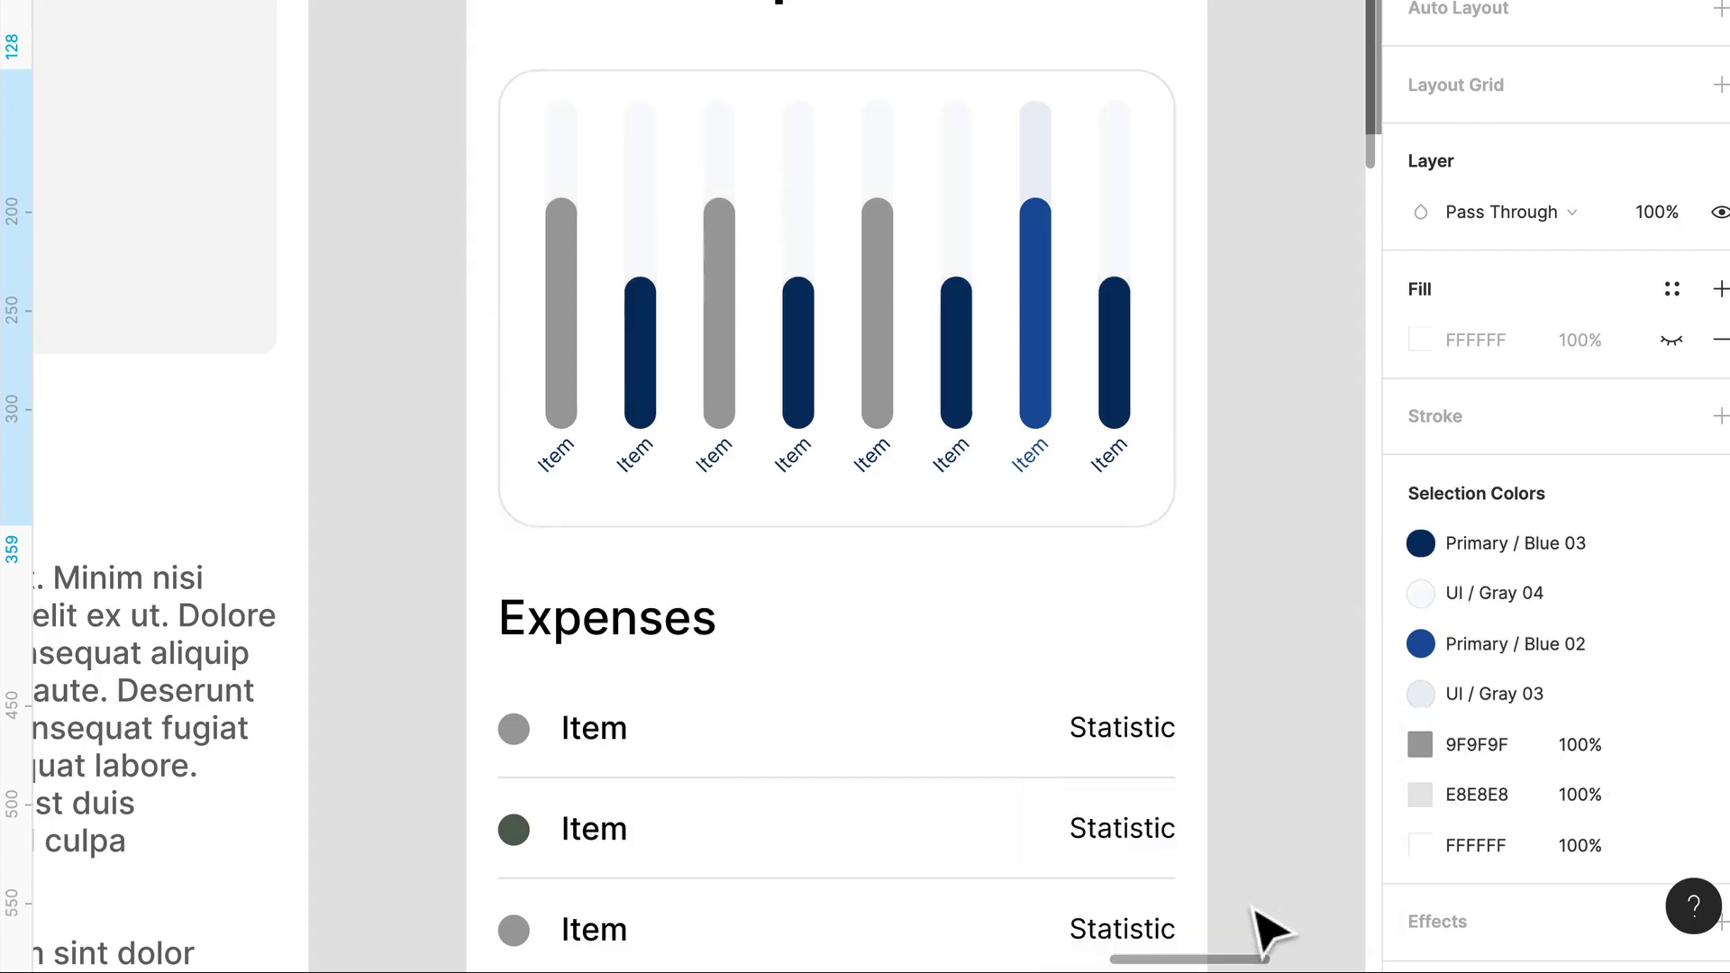
# Step: Switch the bar tracks to UI / Gray 03 and the remaining 9F9F9F bars to Primary / Blue 02
pyautogui.click(1591, 707)
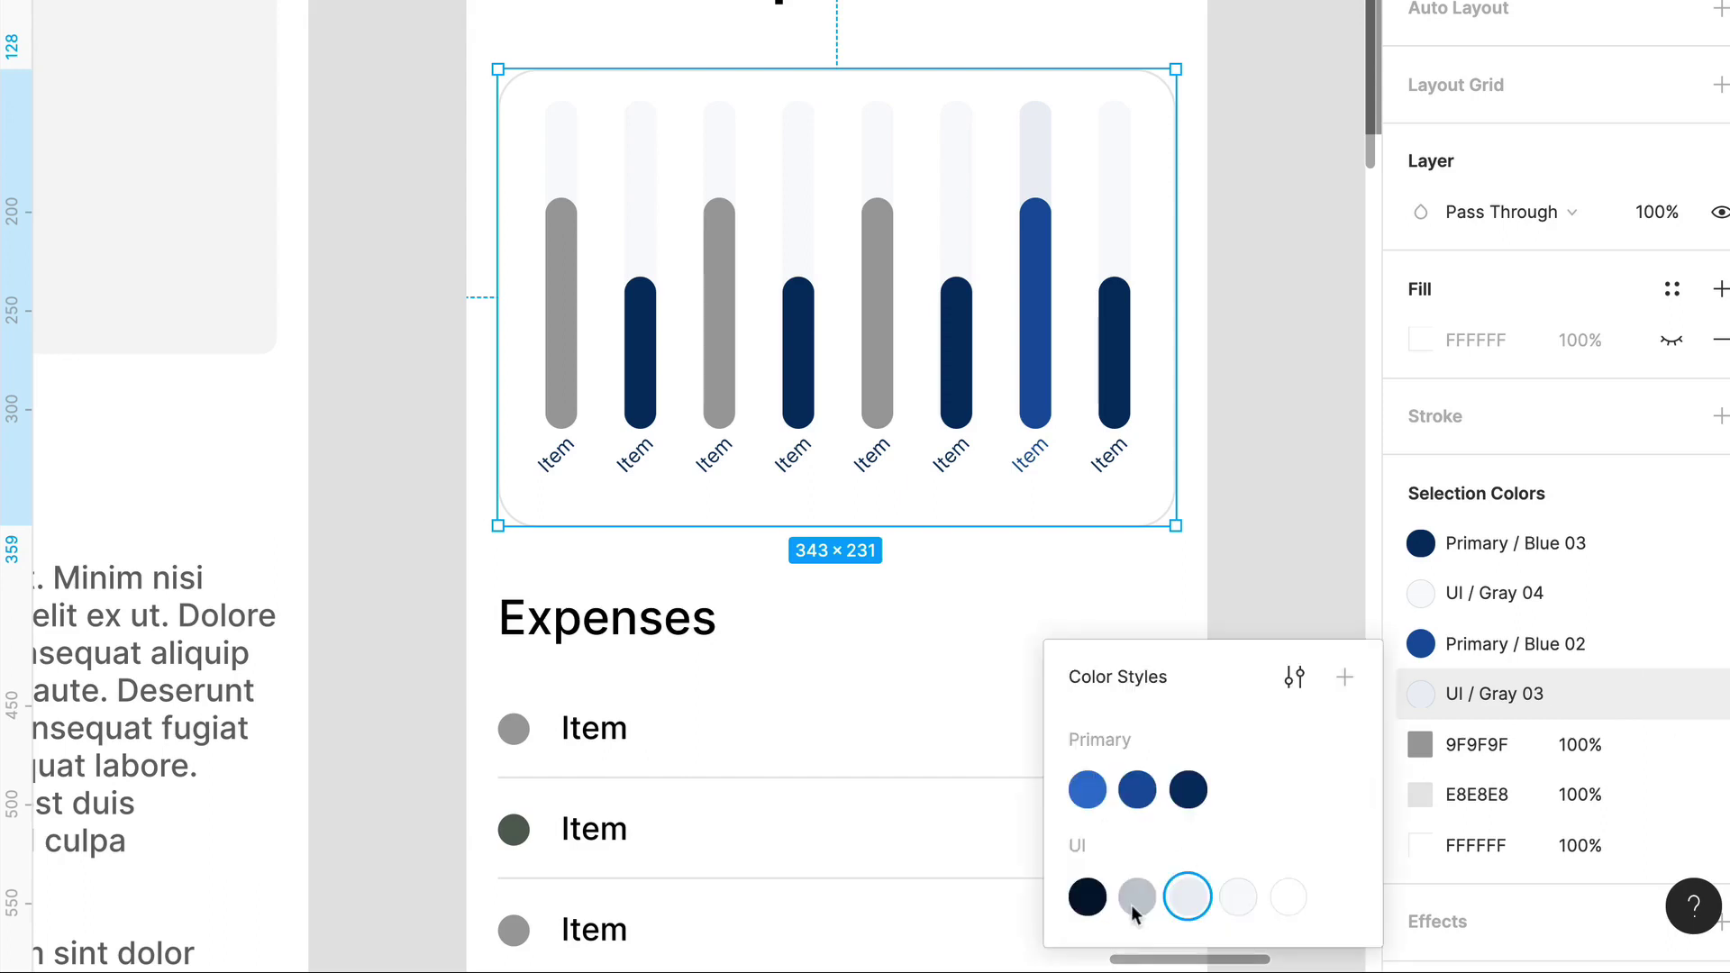
pyautogui.click(1609, 587)
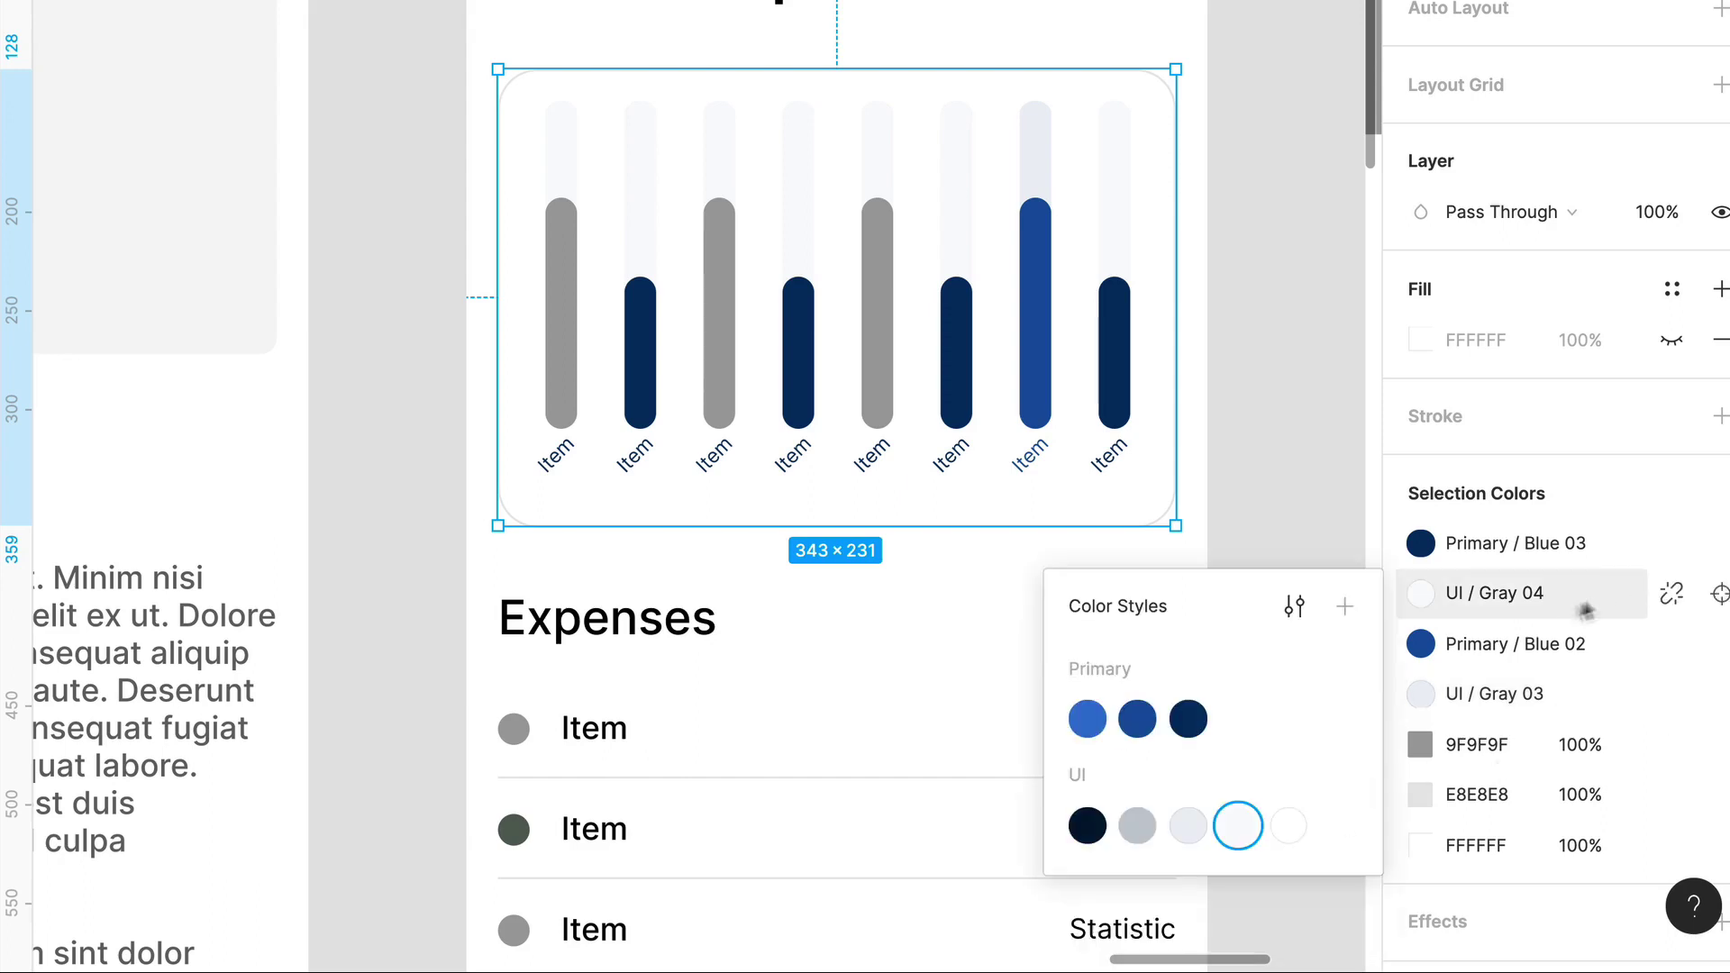
pyautogui.click(1189, 851)
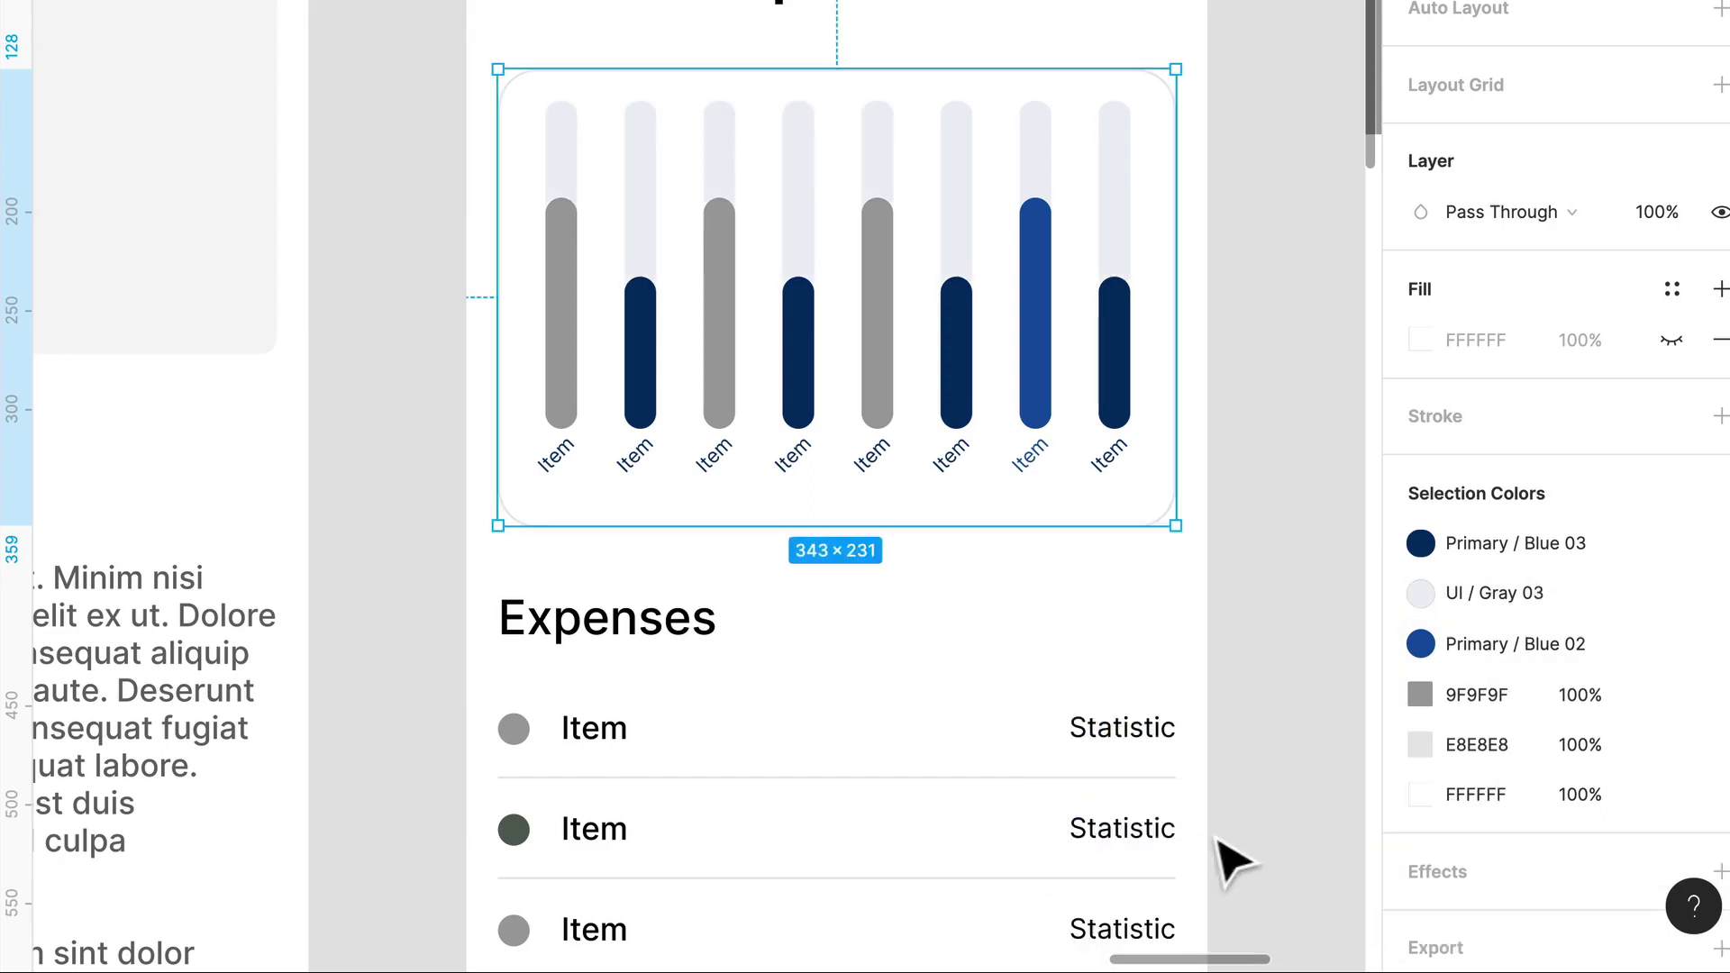
pyautogui.click(1420, 695)
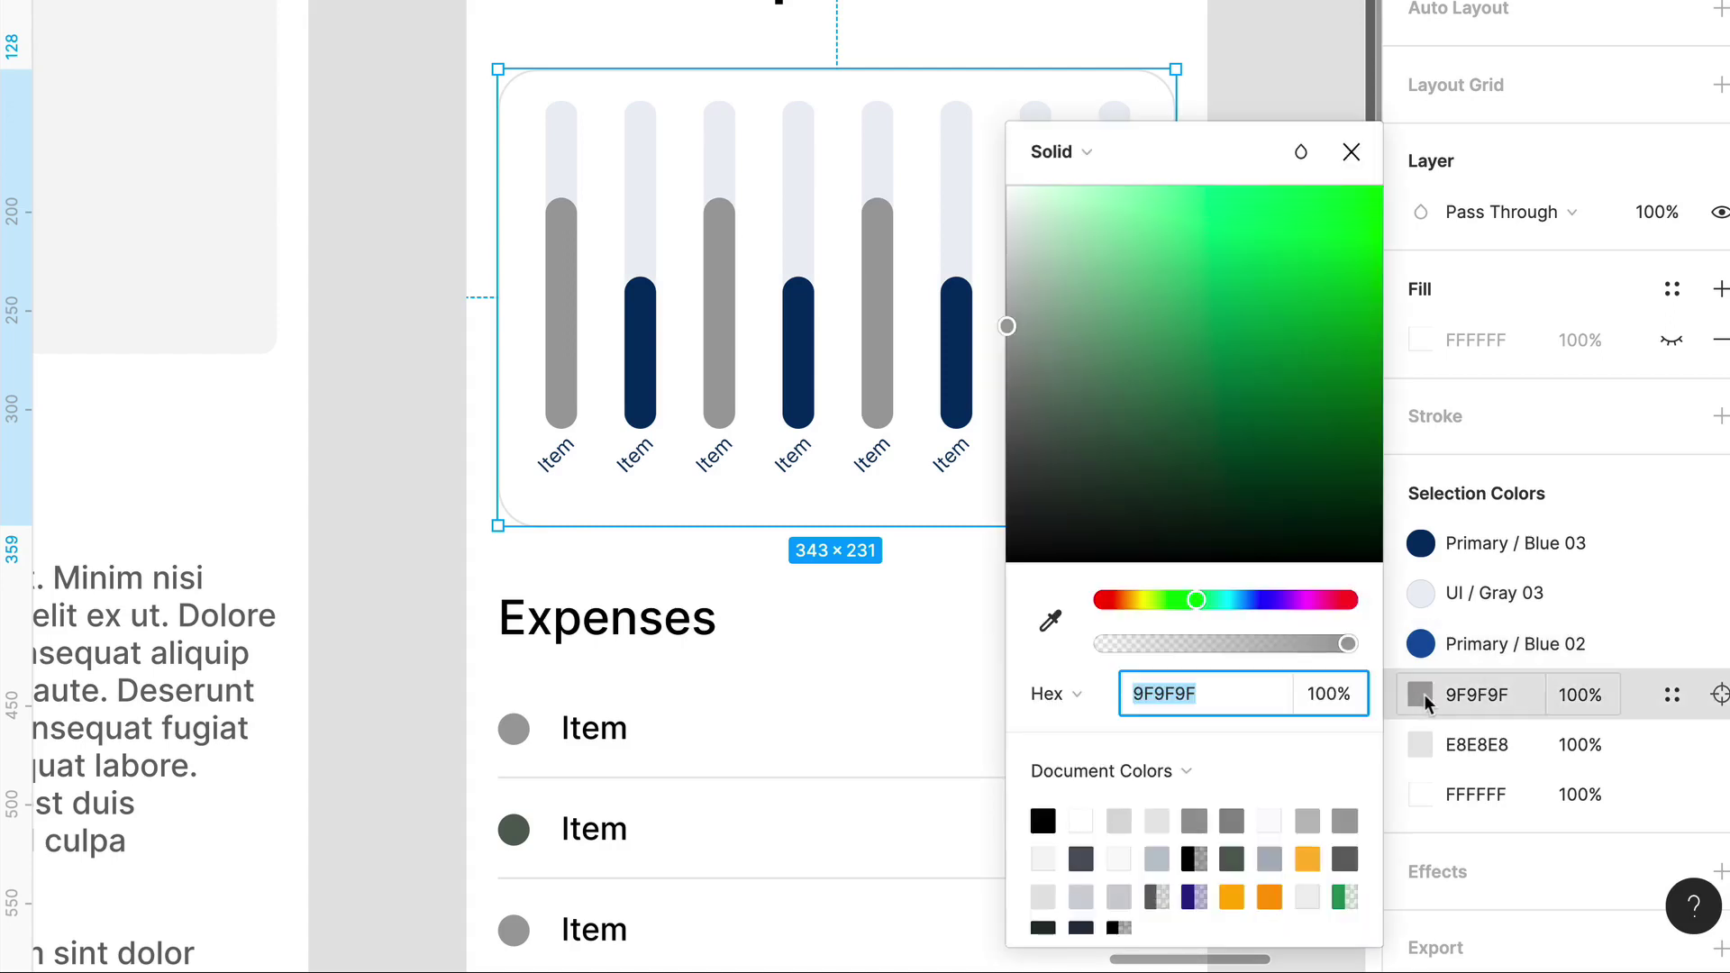
pyautogui.click(1672, 695)
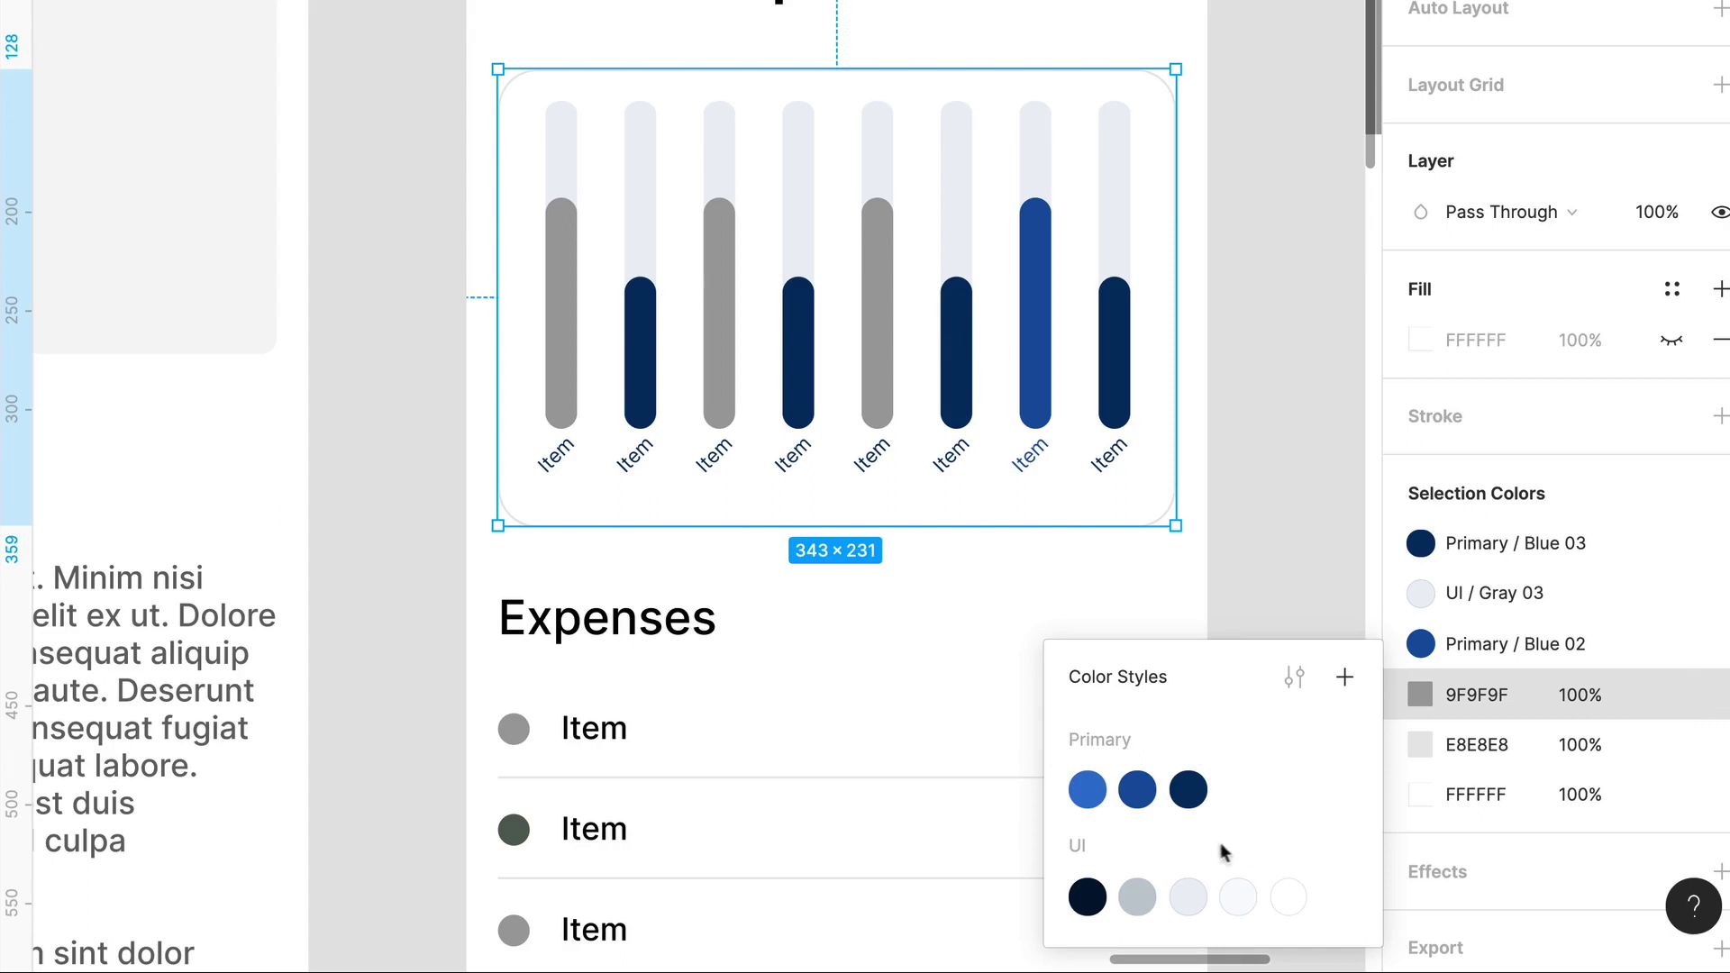
pyautogui.click(1138, 790)
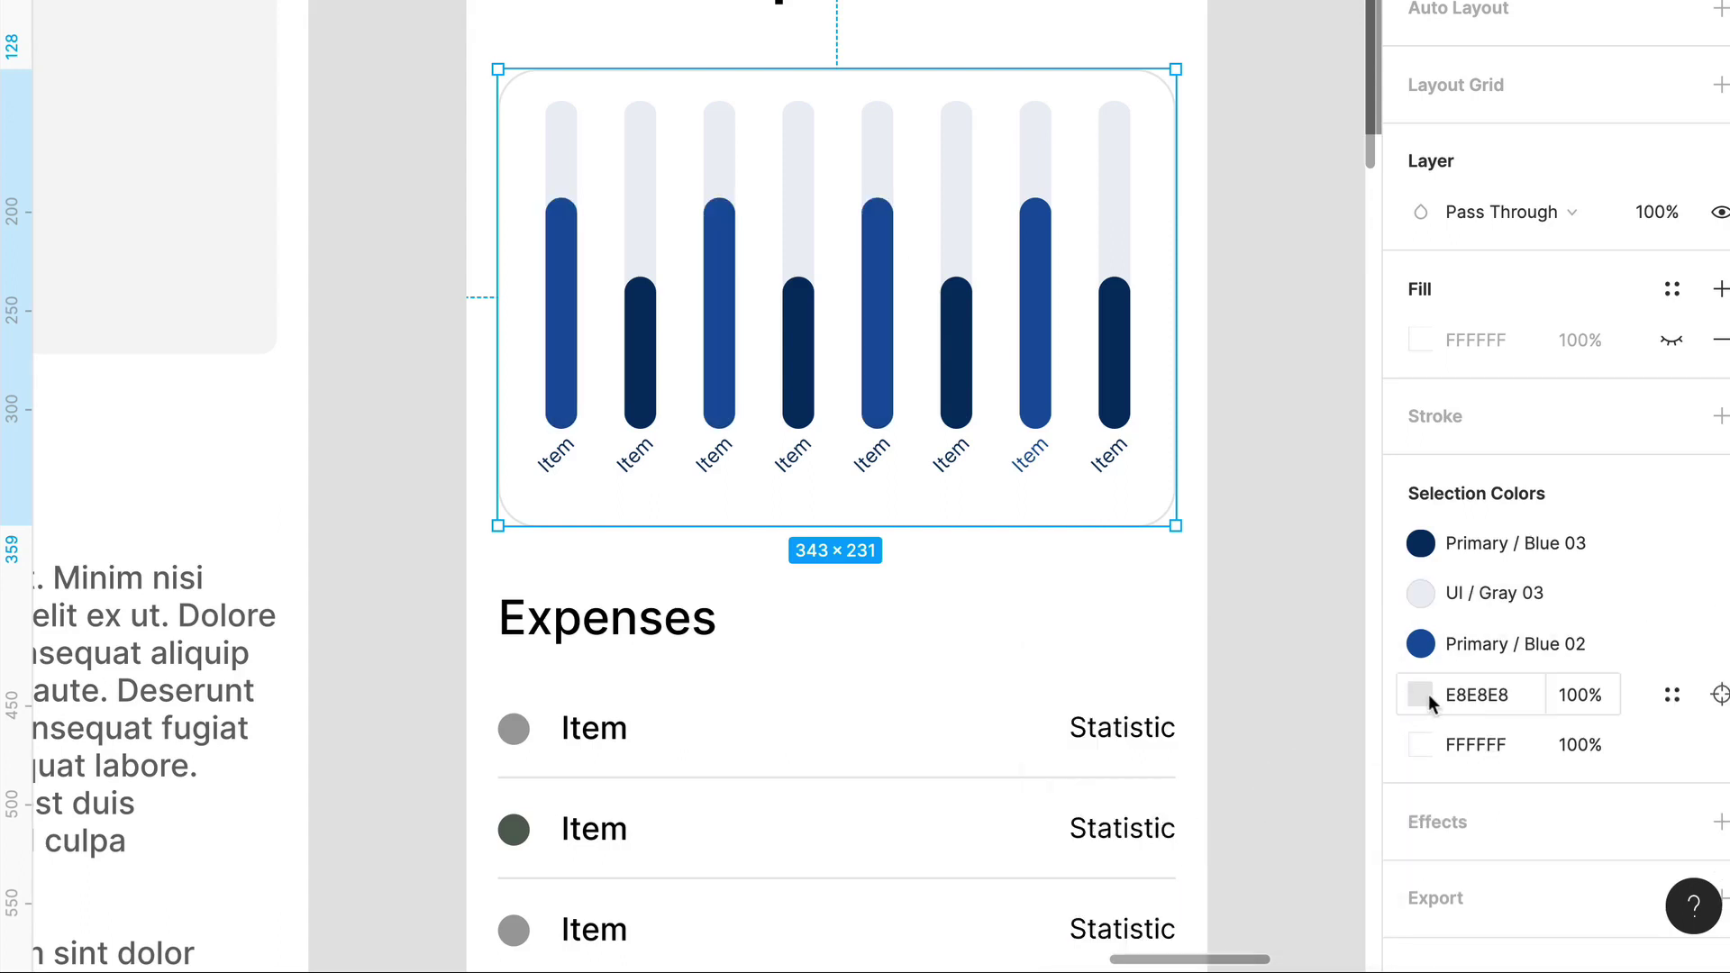
# Step: Link the E8E8E8 card colour to UI / Gray 03 and the white FFFFFF to UI / White
pyautogui.click(1671, 694)
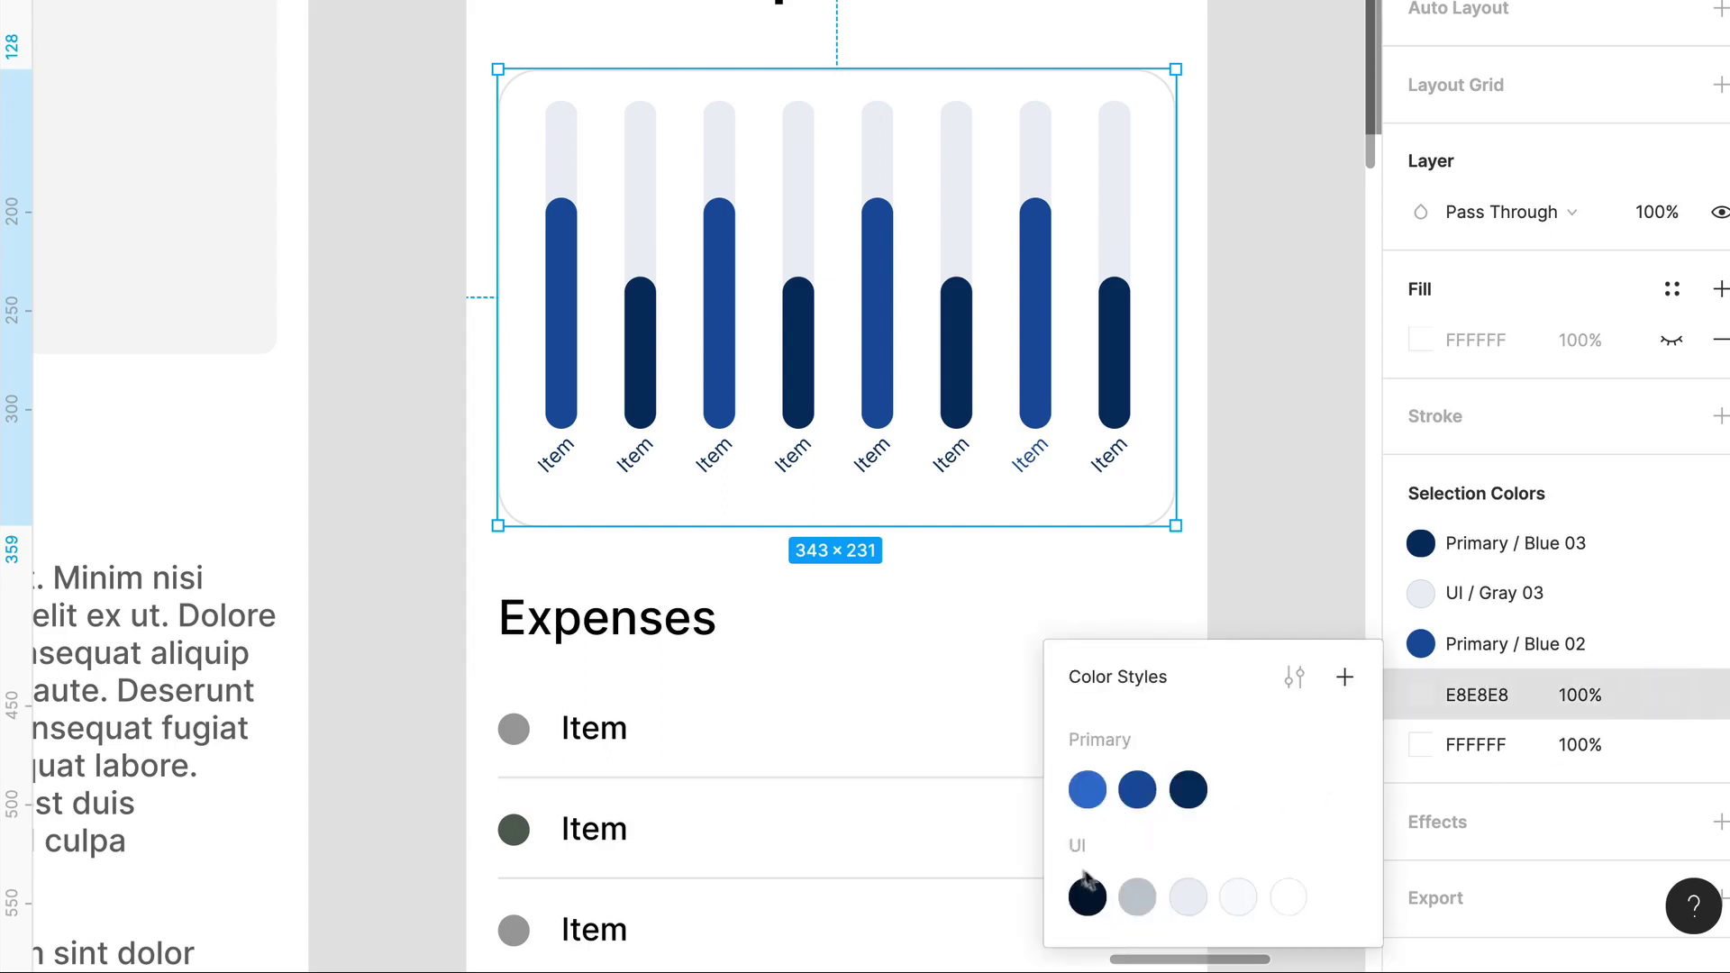
pyautogui.click(1086, 897)
pyautogui.hotkey('ctrl', 'z')
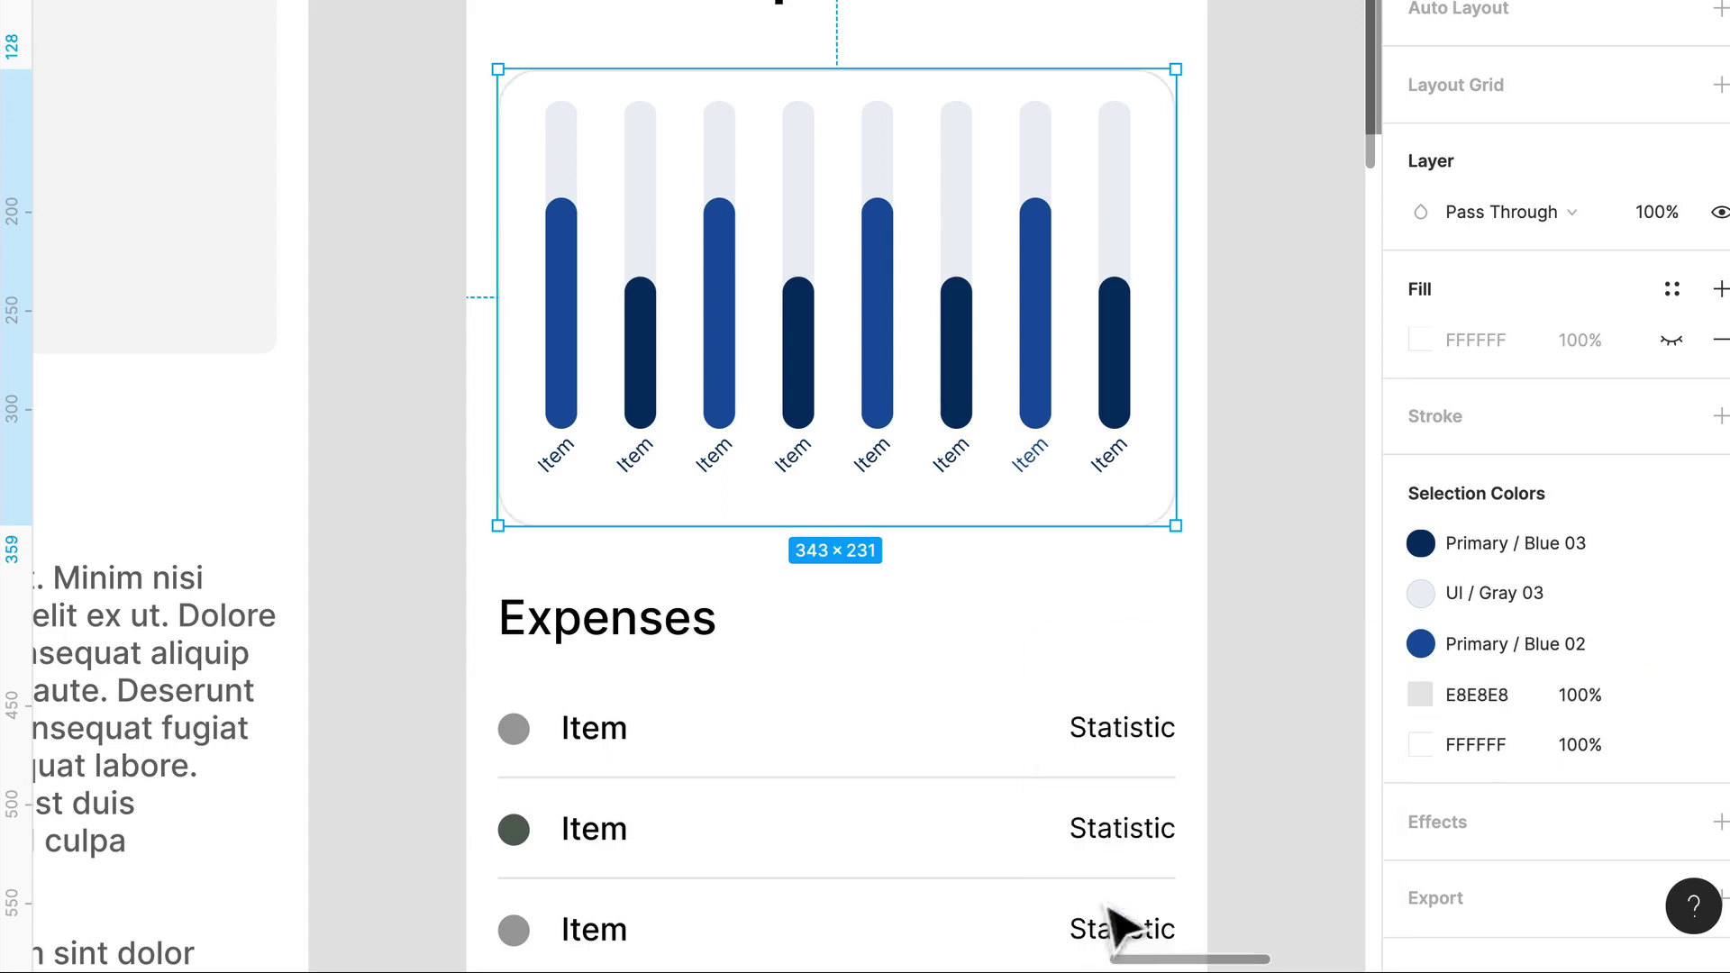
pyautogui.click(1671, 695)
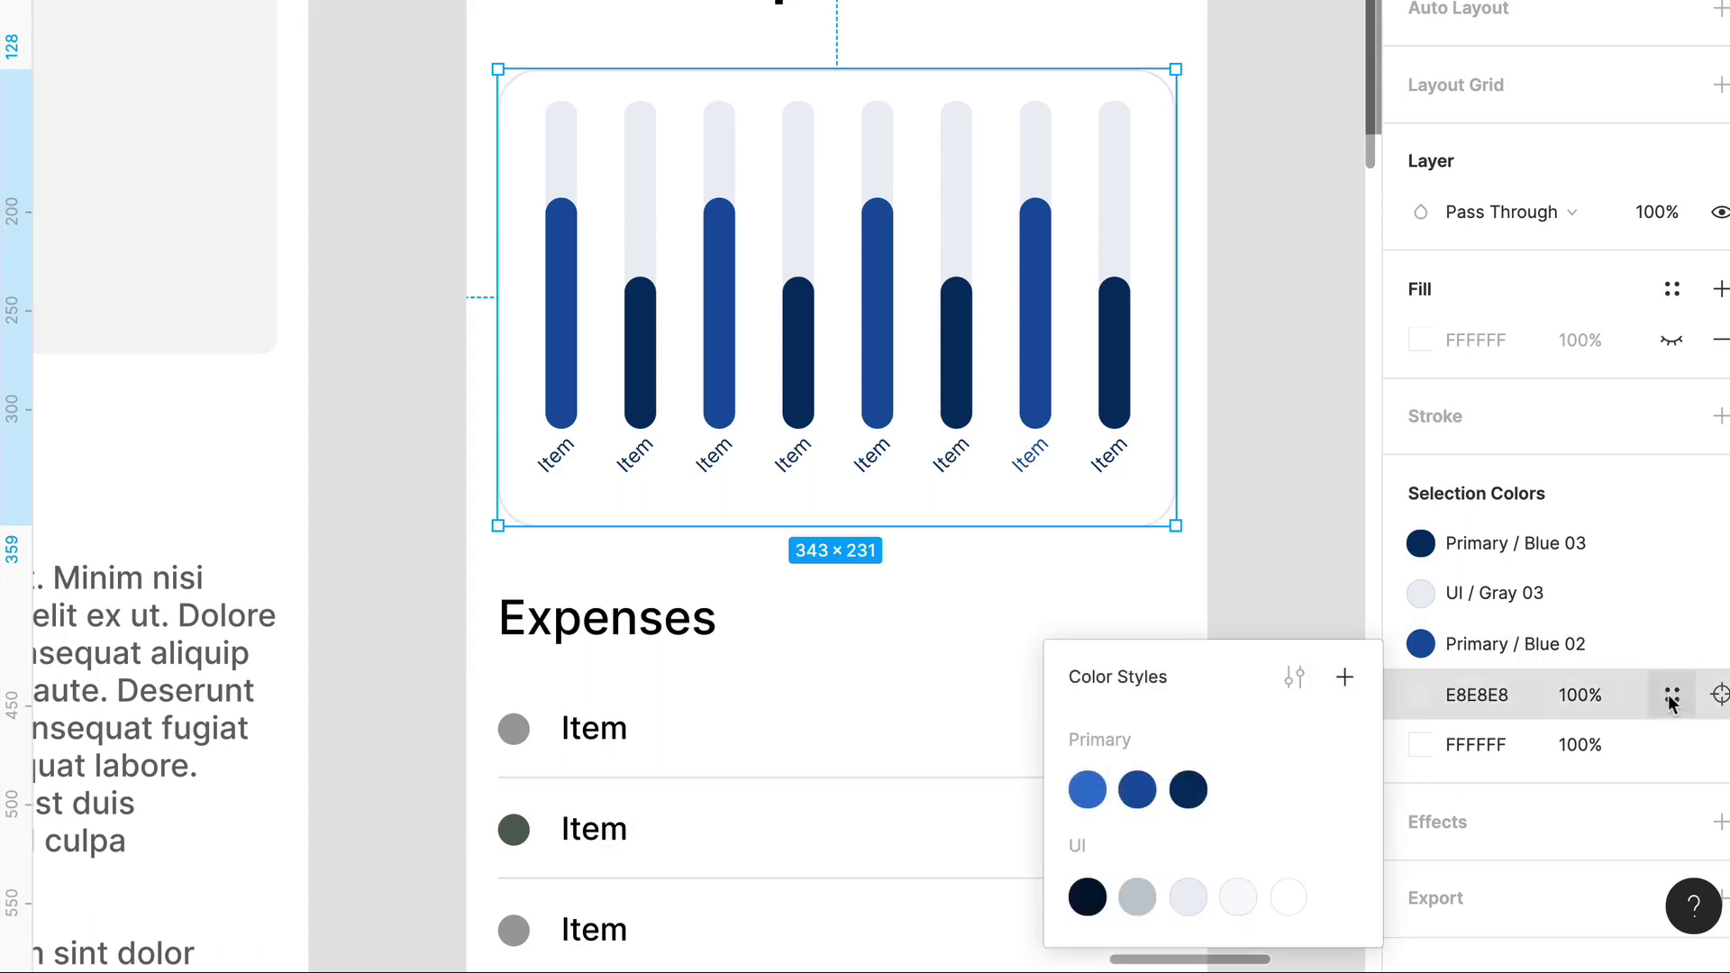
pyautogui.click(1199, 906)
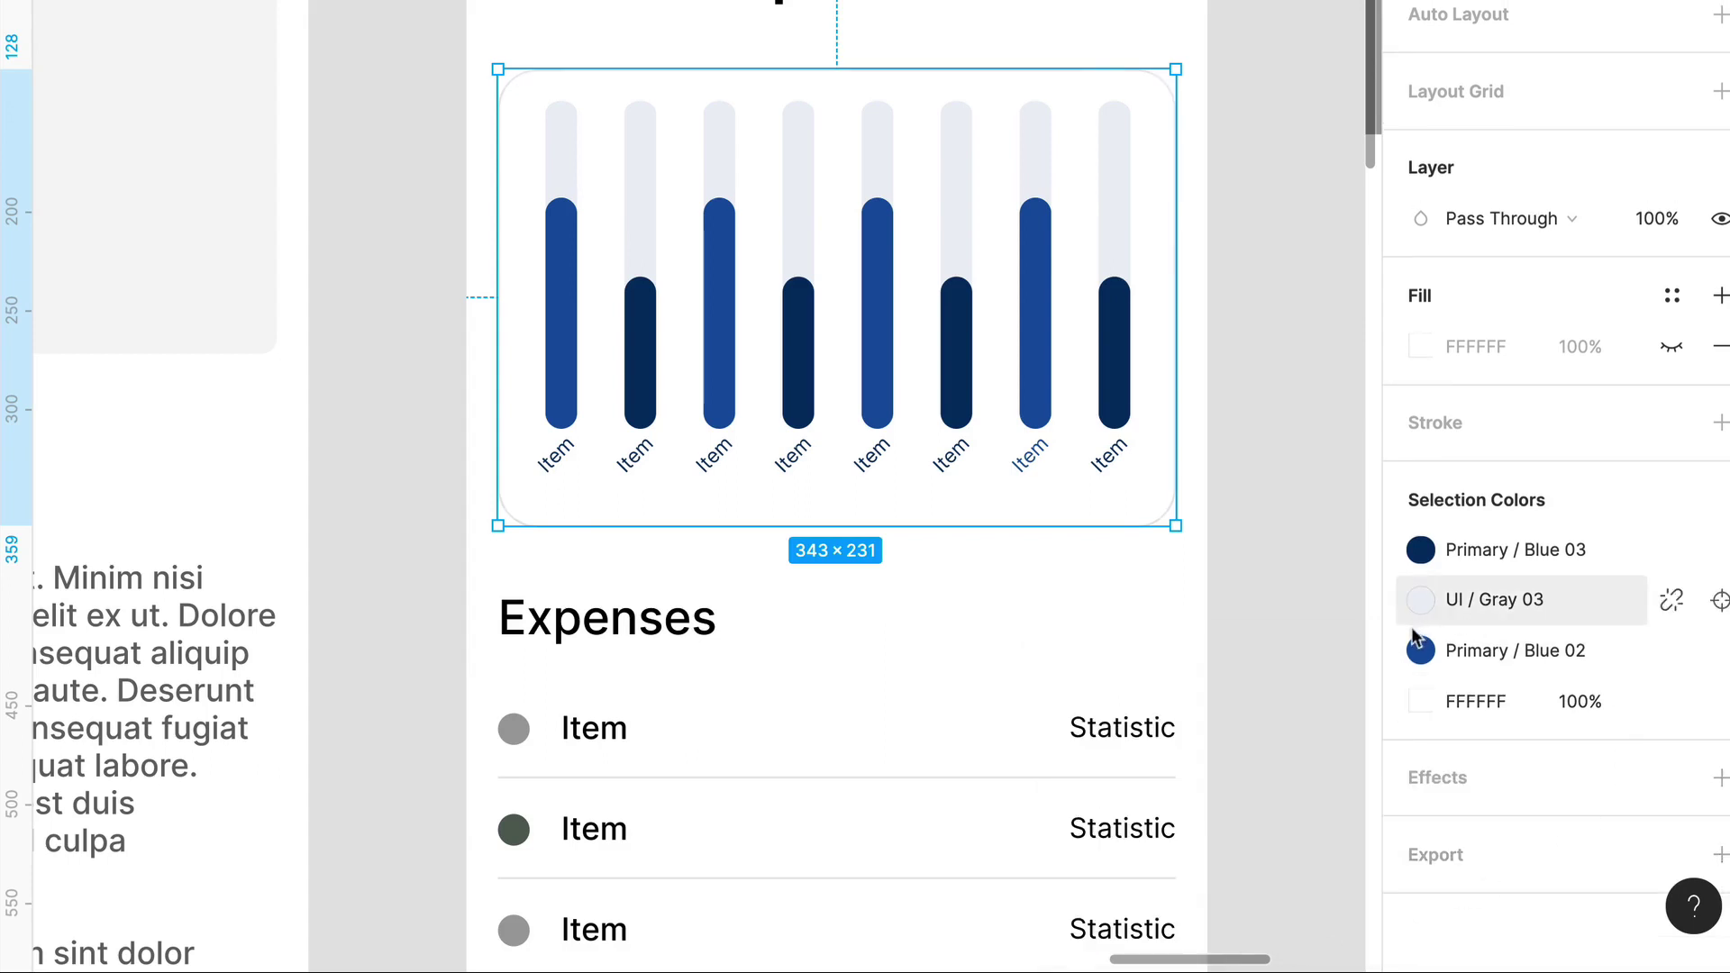
pyautogui.click(1673, 702)
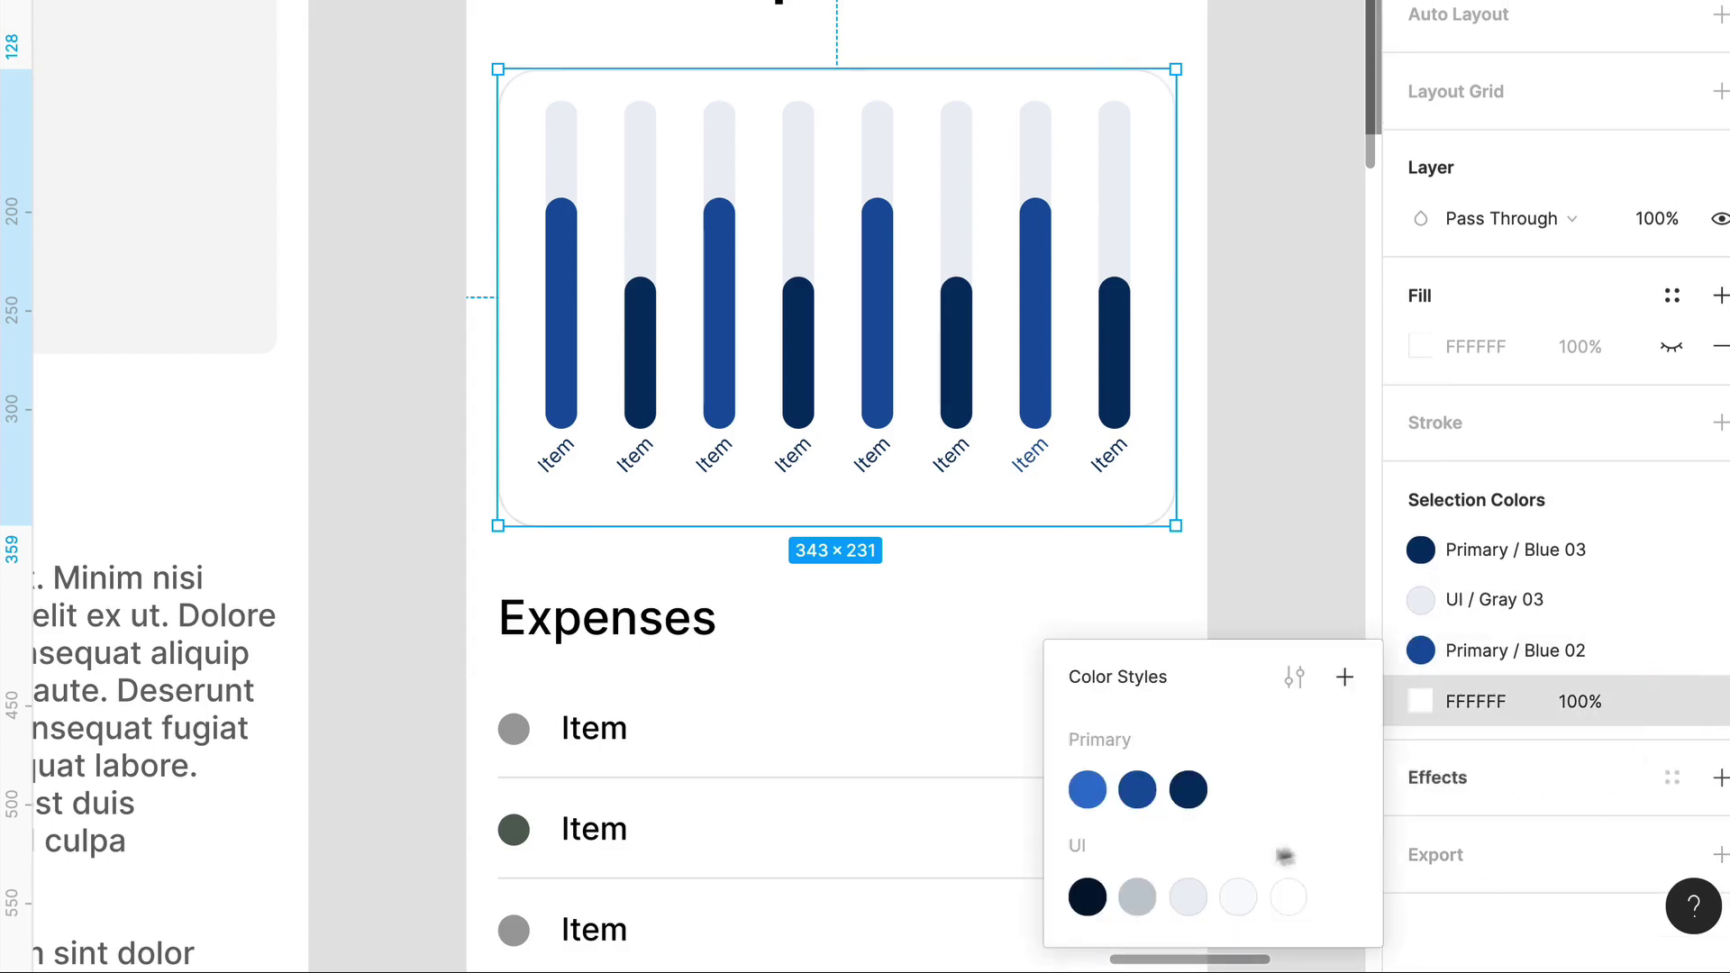
pyautogui.click(1298, 902)
pyautogui.click(1288, 469)
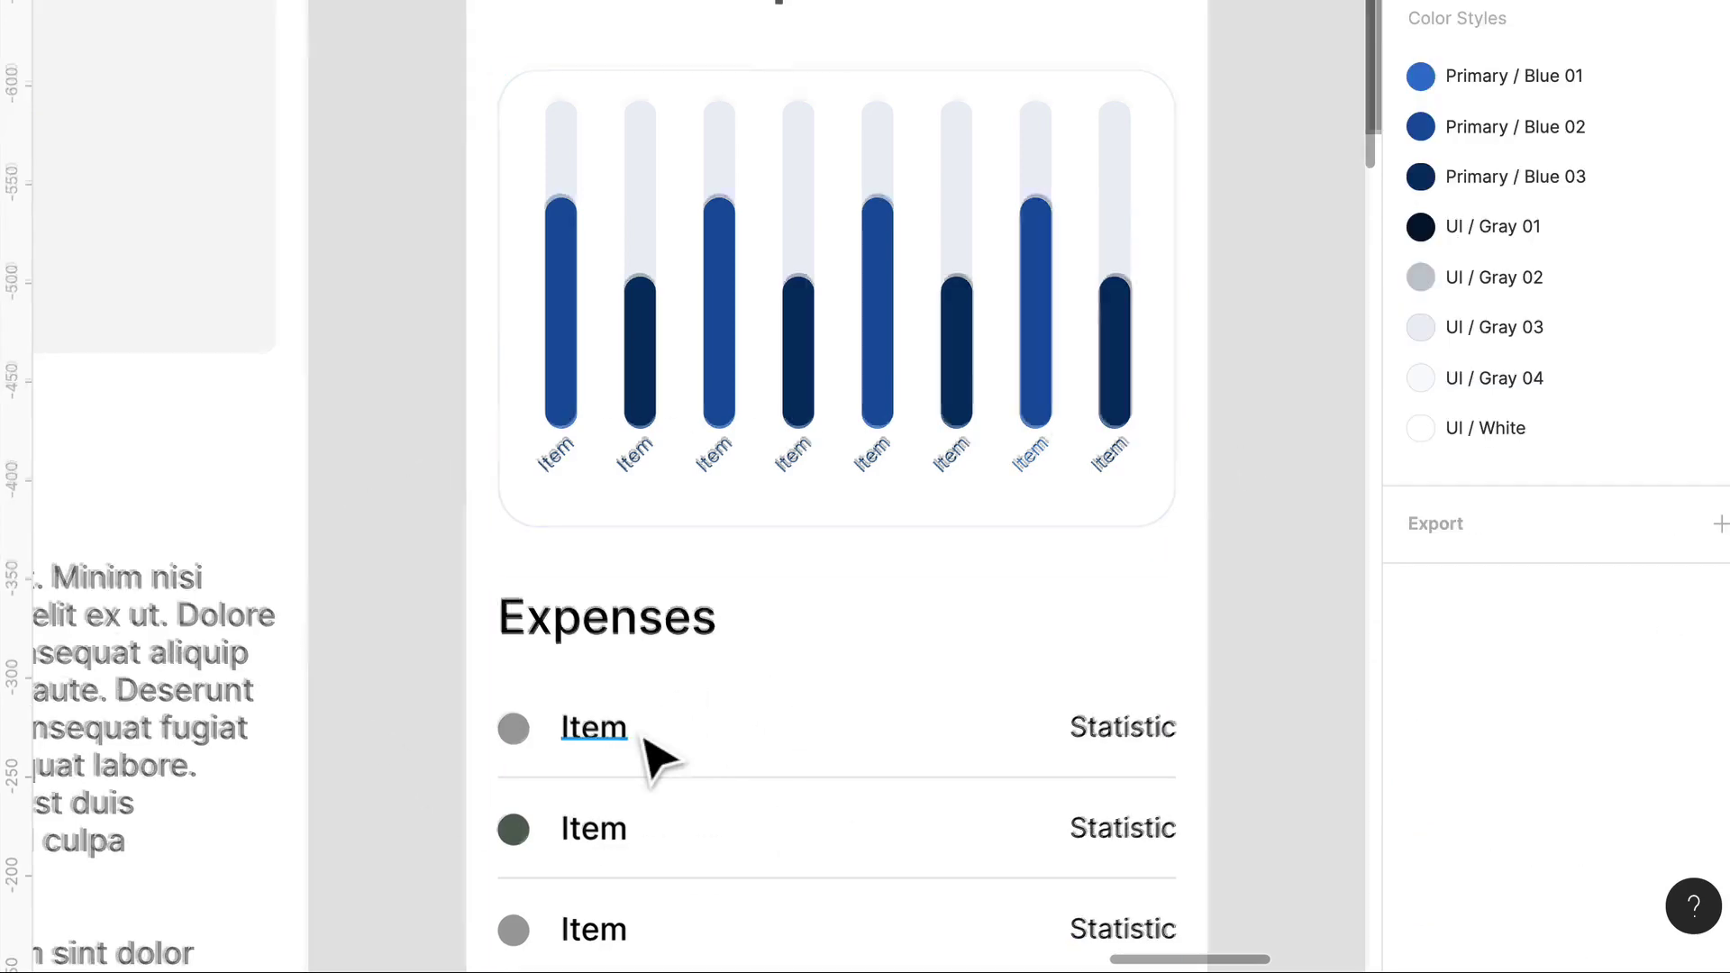
# Step: Select the Expenses list and link its black 000000 text to UI / Gray 01
pyautogui.scroll(5, 648, 753)
pyautogui.scroll(-4, 662, 755)
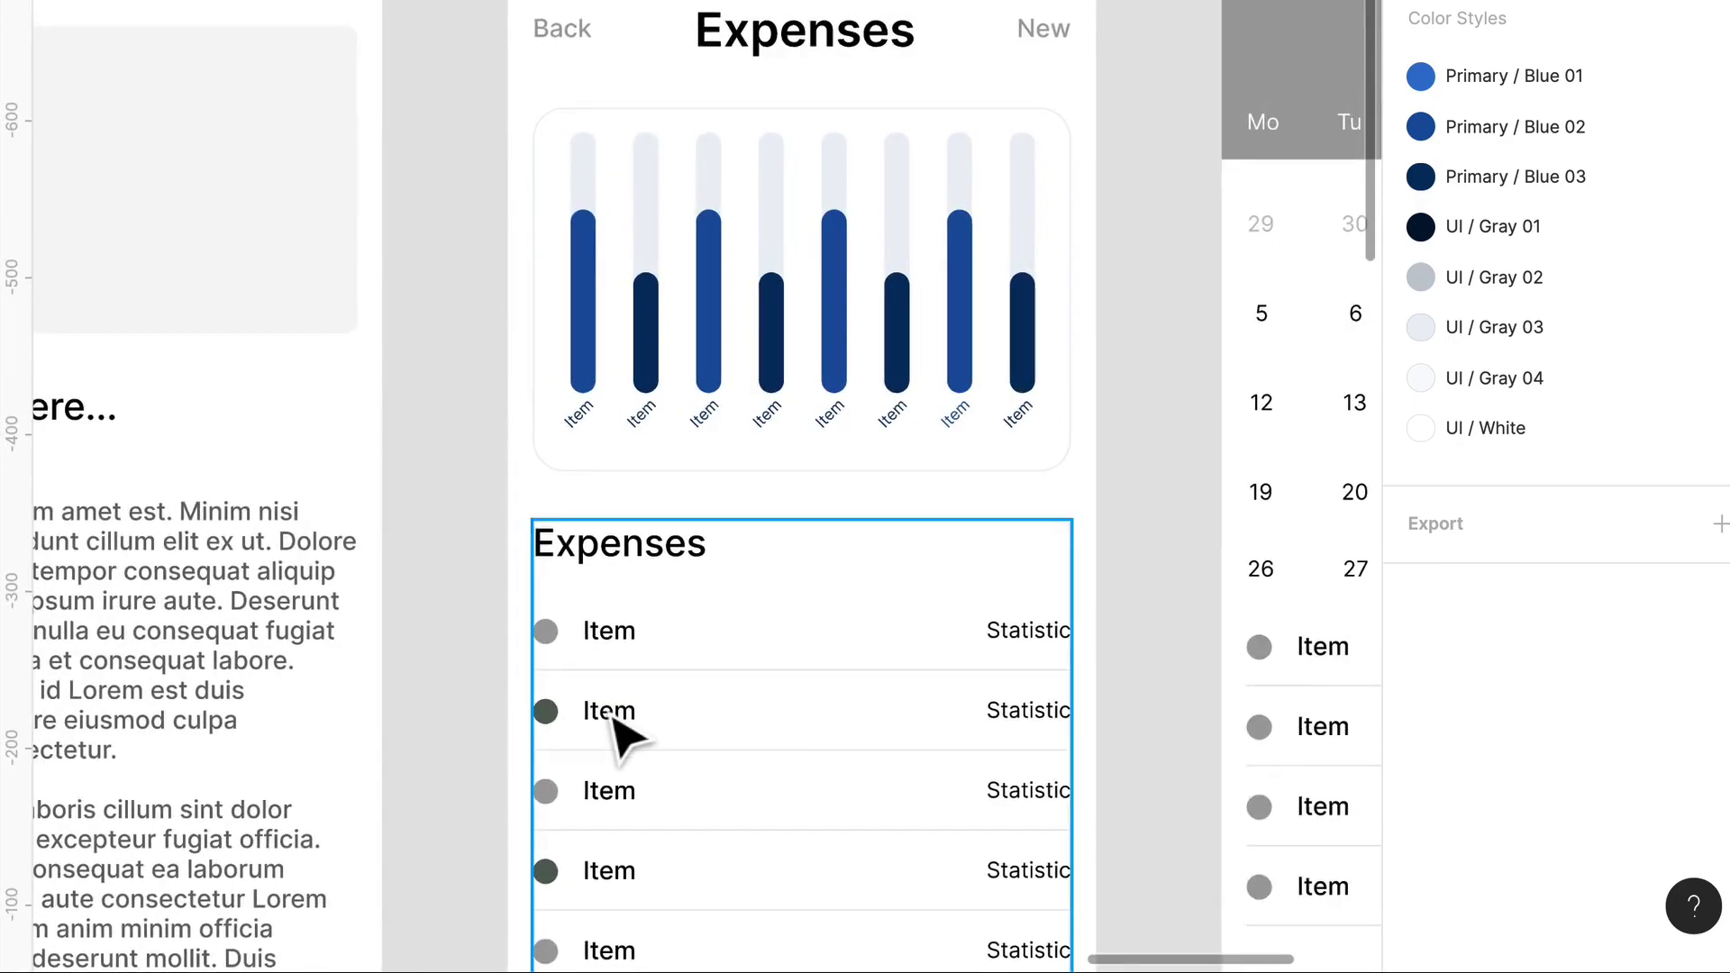
pyautogui.scroll(-3, 613, 720)
pyautogui.click(574, 473)
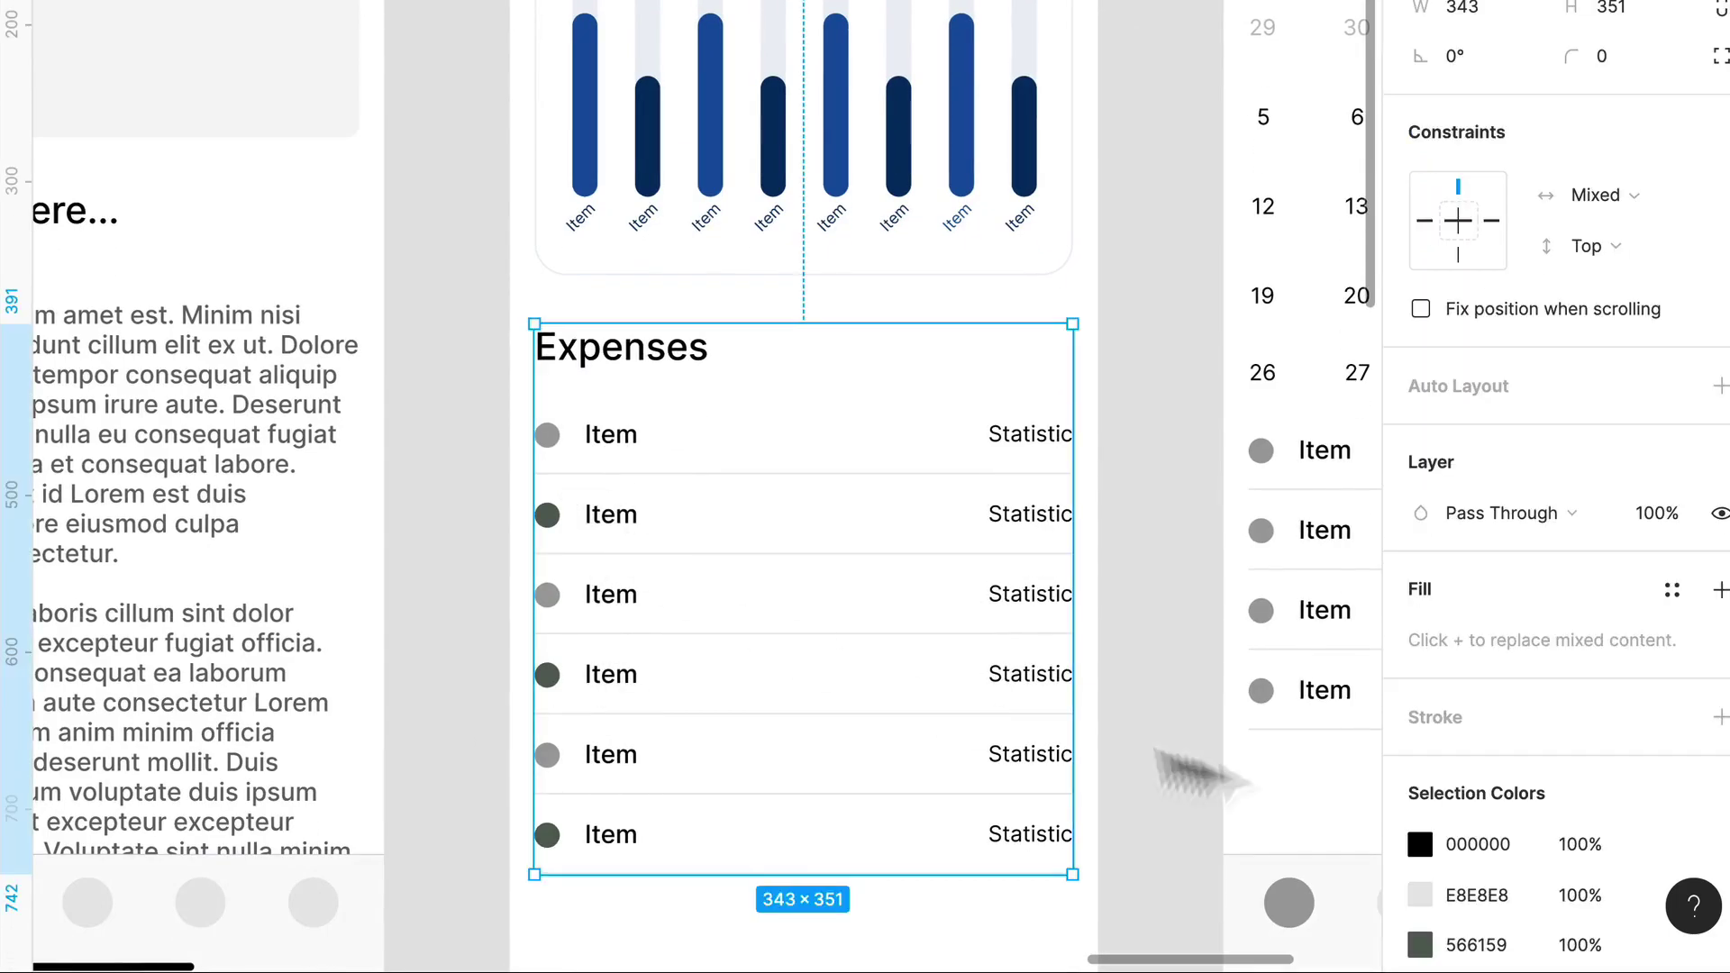
pyautogui.scroll(-4, 1532, 888)
pyautogui.click(1672, 692)
pyautogui.click(1093, 898)
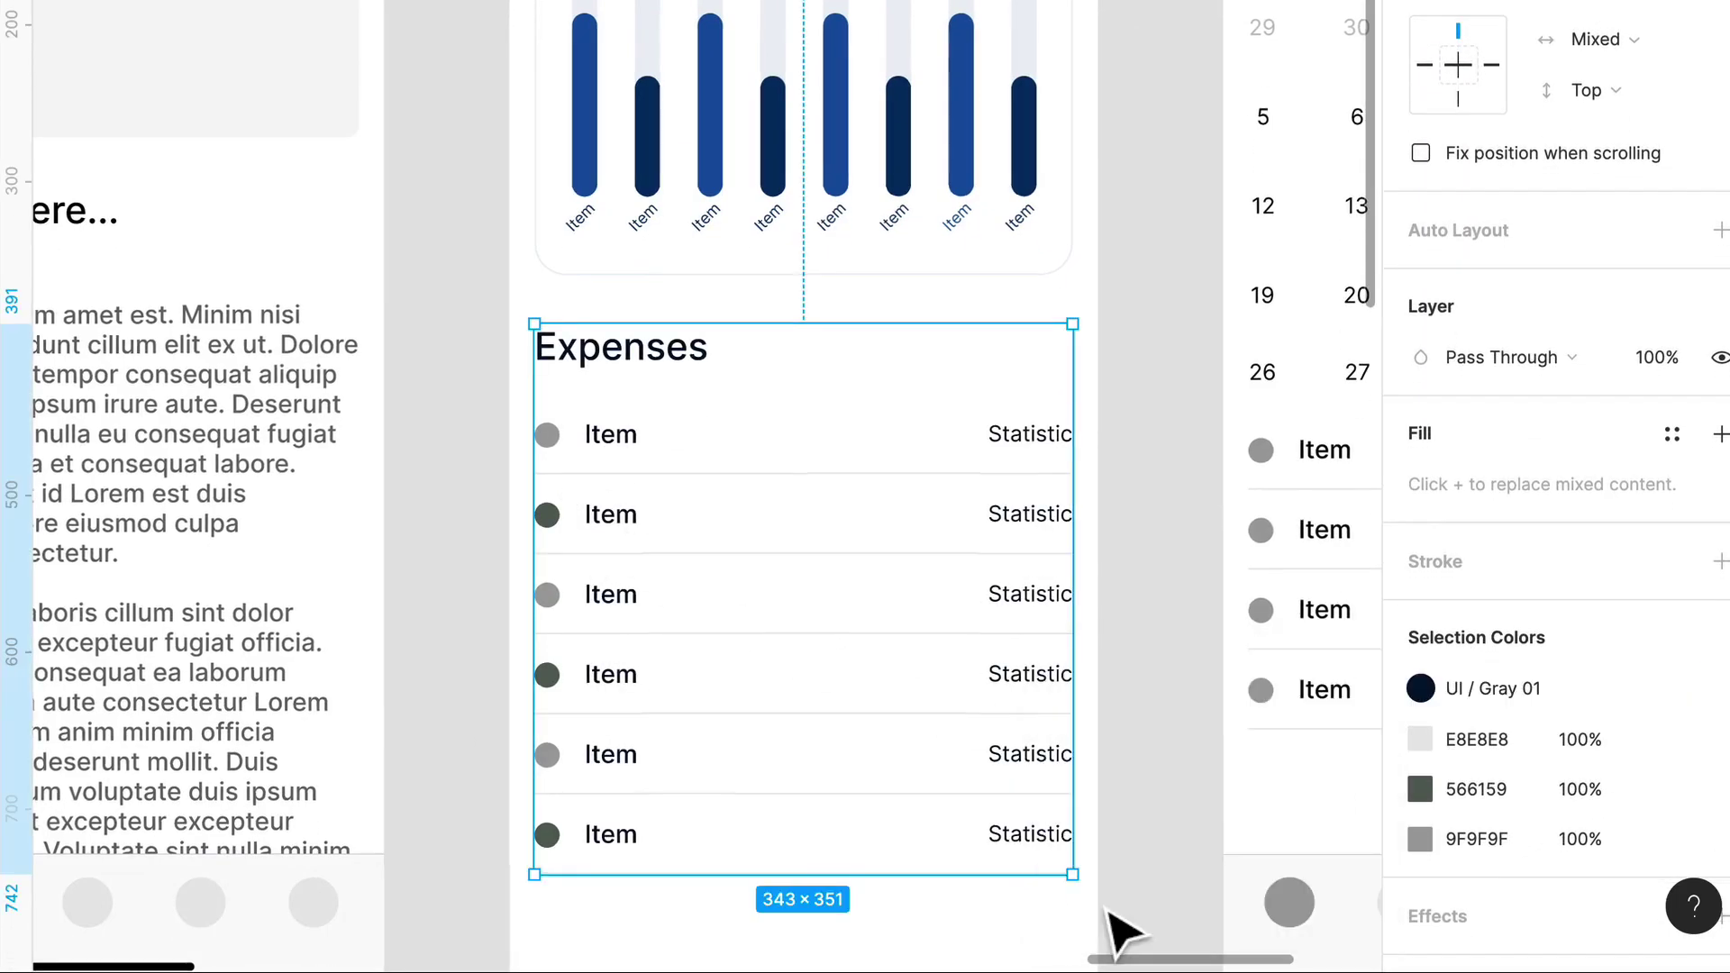
# Step: Link the E8E8E8 list dividers to UI / Gray 03
pyautogui.hscroll(1, 1127, 931)
pyautogui.click(1670, 739)
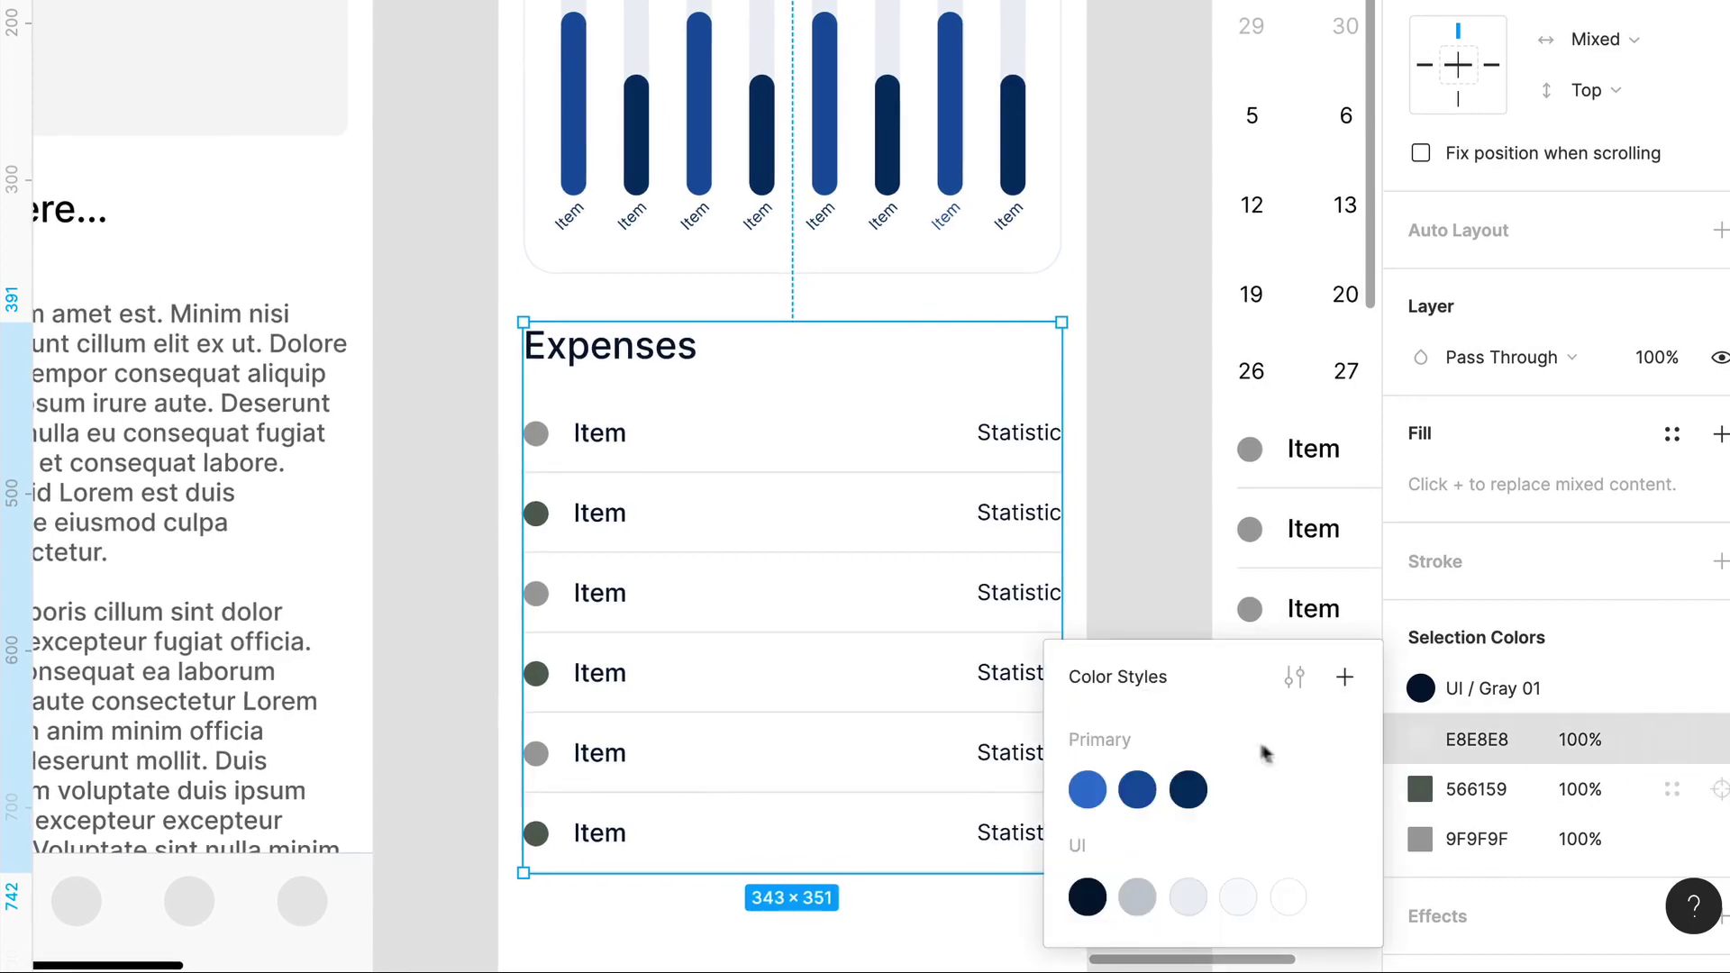
pyautogui.click(1191, 793)
pyautogui.hotkey('ctrl', 'z')
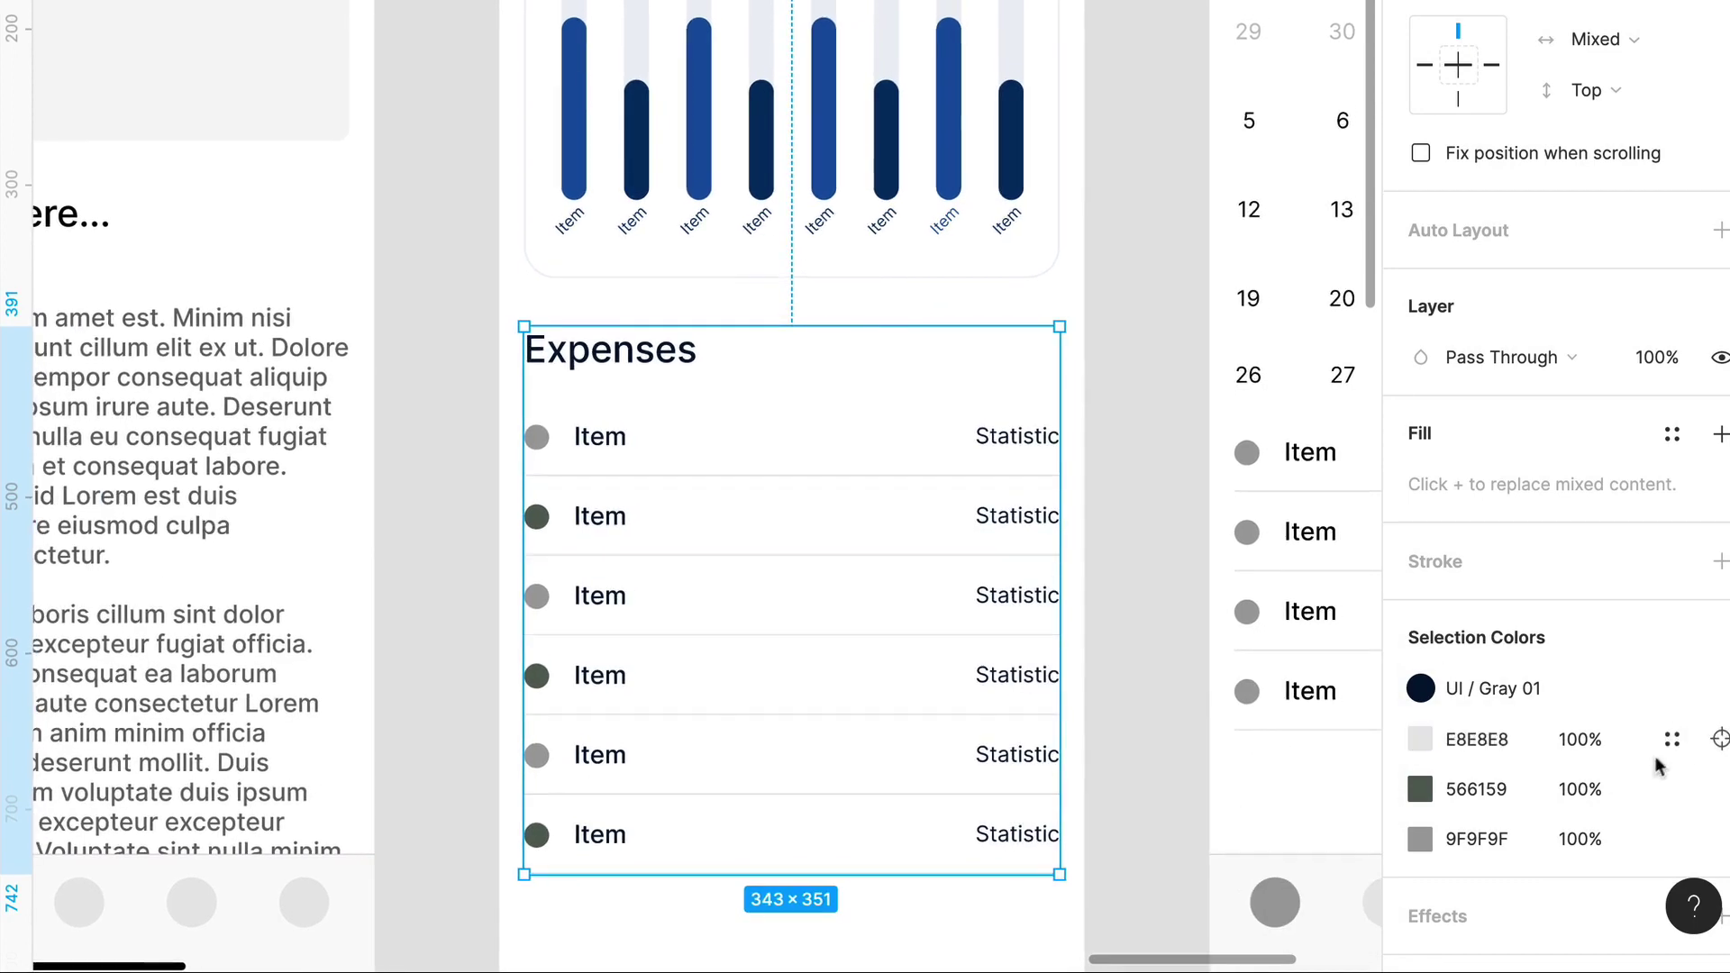
pyautogui.click(1671, 740)
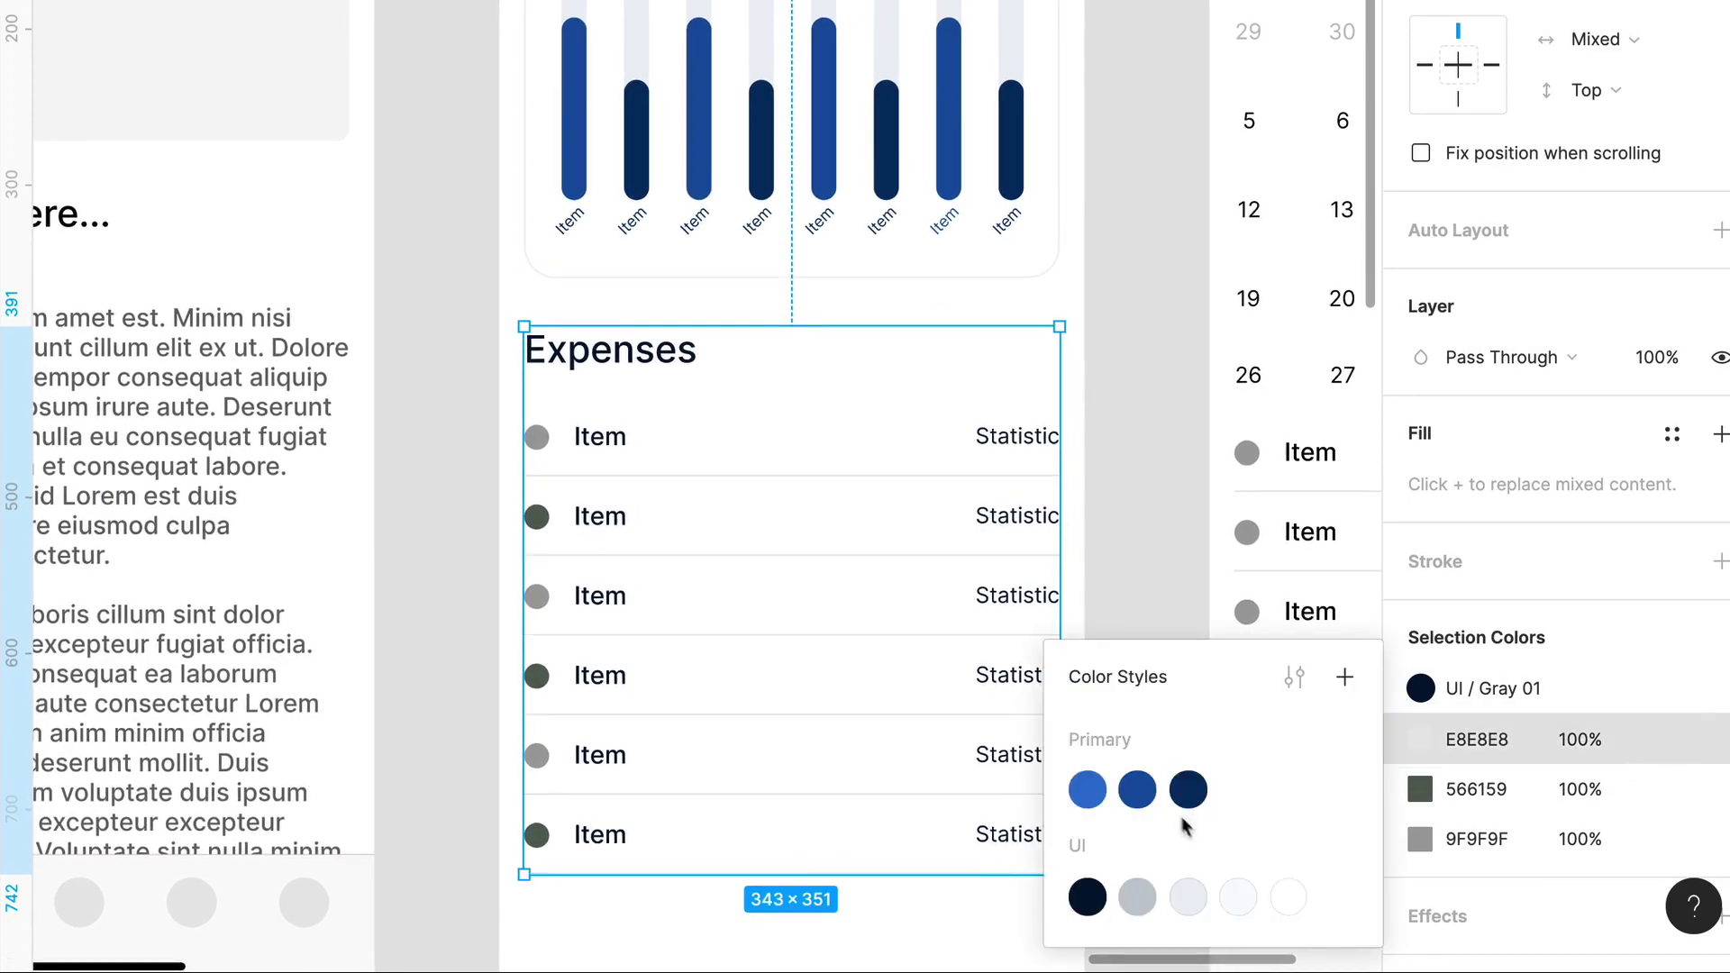
pyautogui.click(1189, 898)
# Step: Set the 566159 dots to Primary / Blue 03 and the 9F9F9F dots to Primary / Blue 02
pyautogui.click(1425, 800)
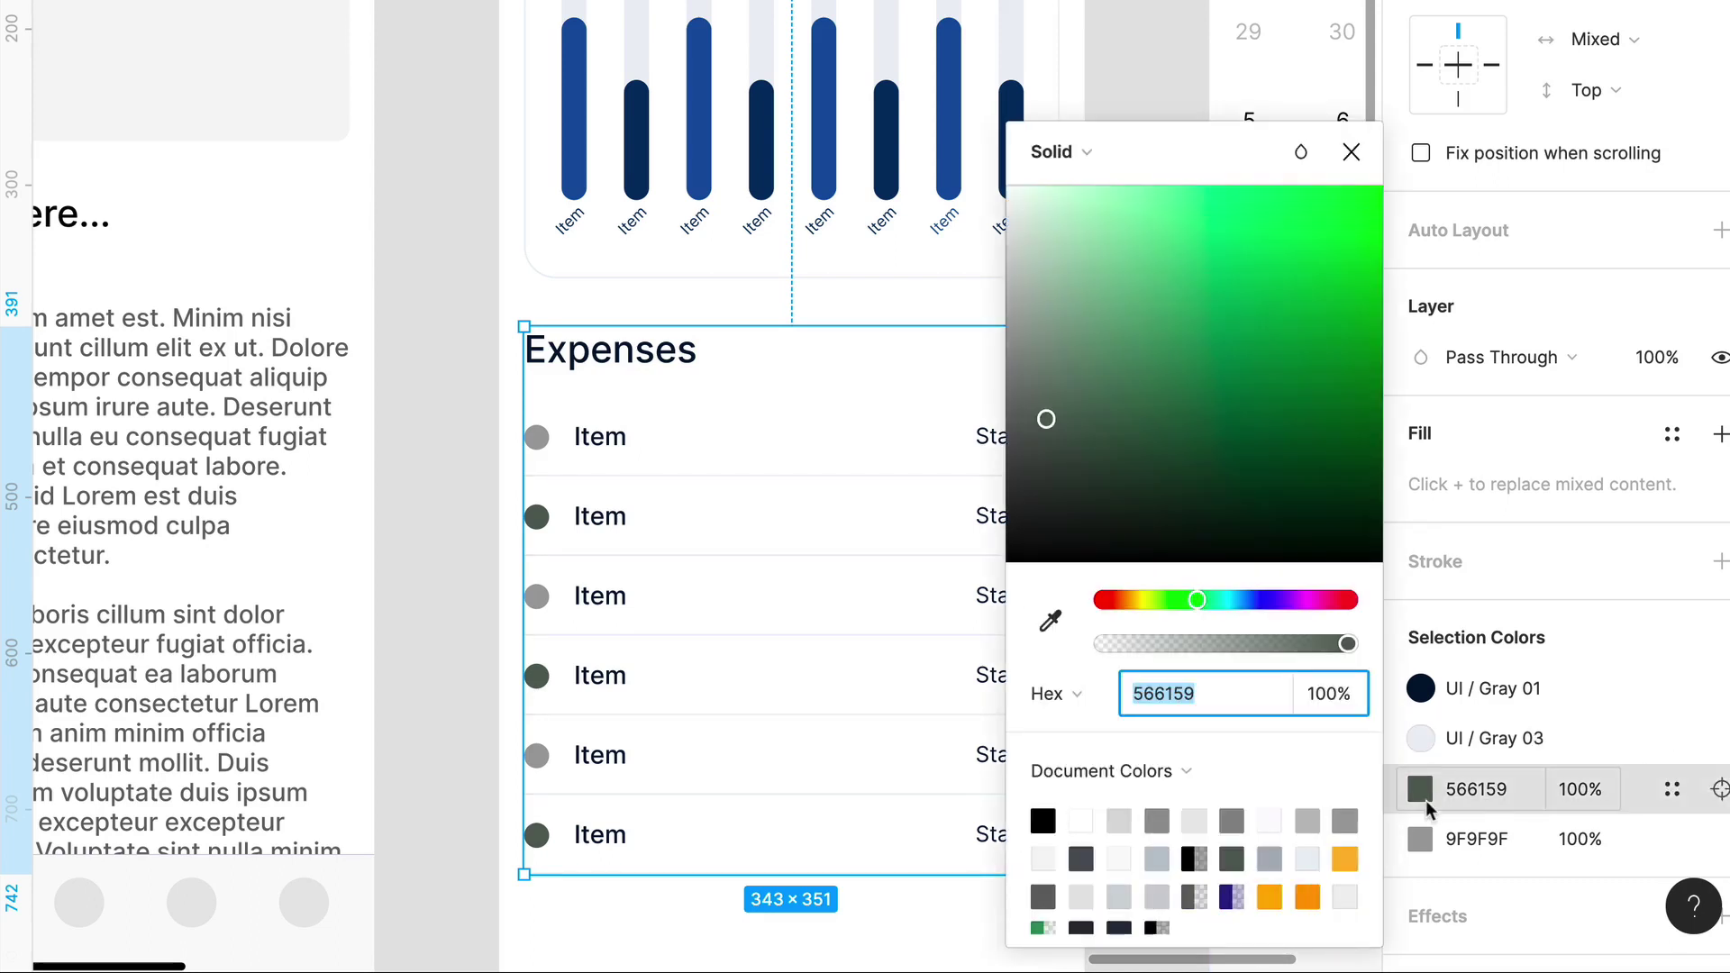
pyautogui.click(1671, 793)
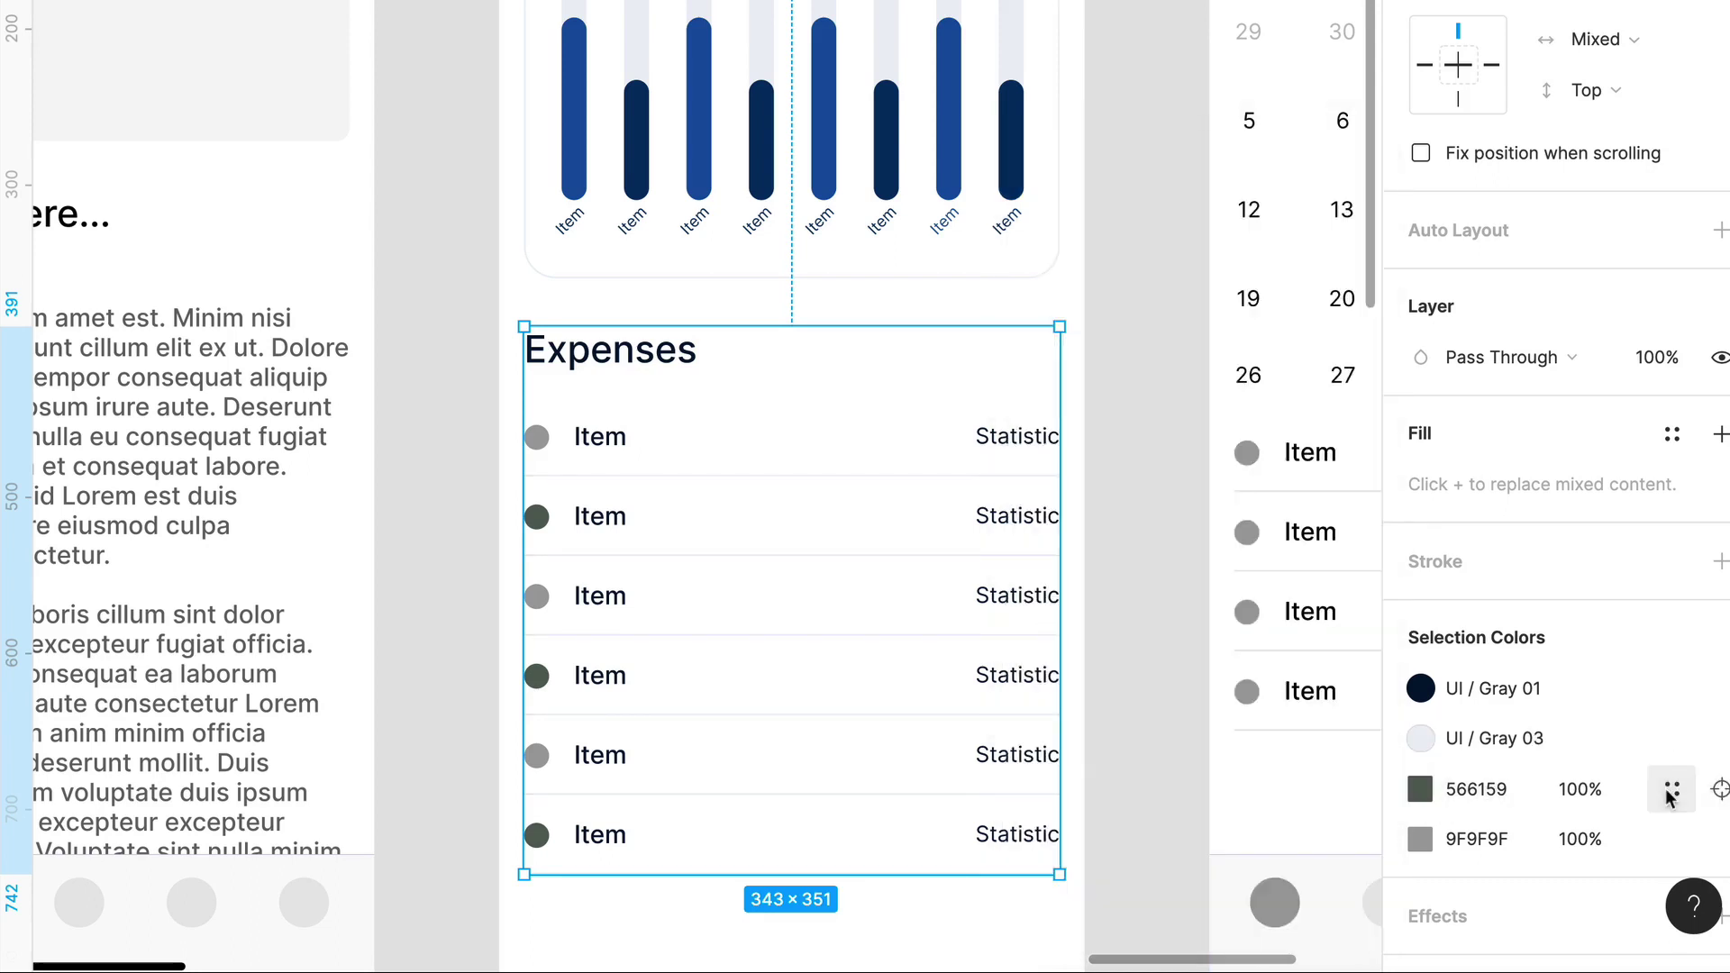
pyautogui.click(1671, 793)
pyautogui.click(1189, 790)
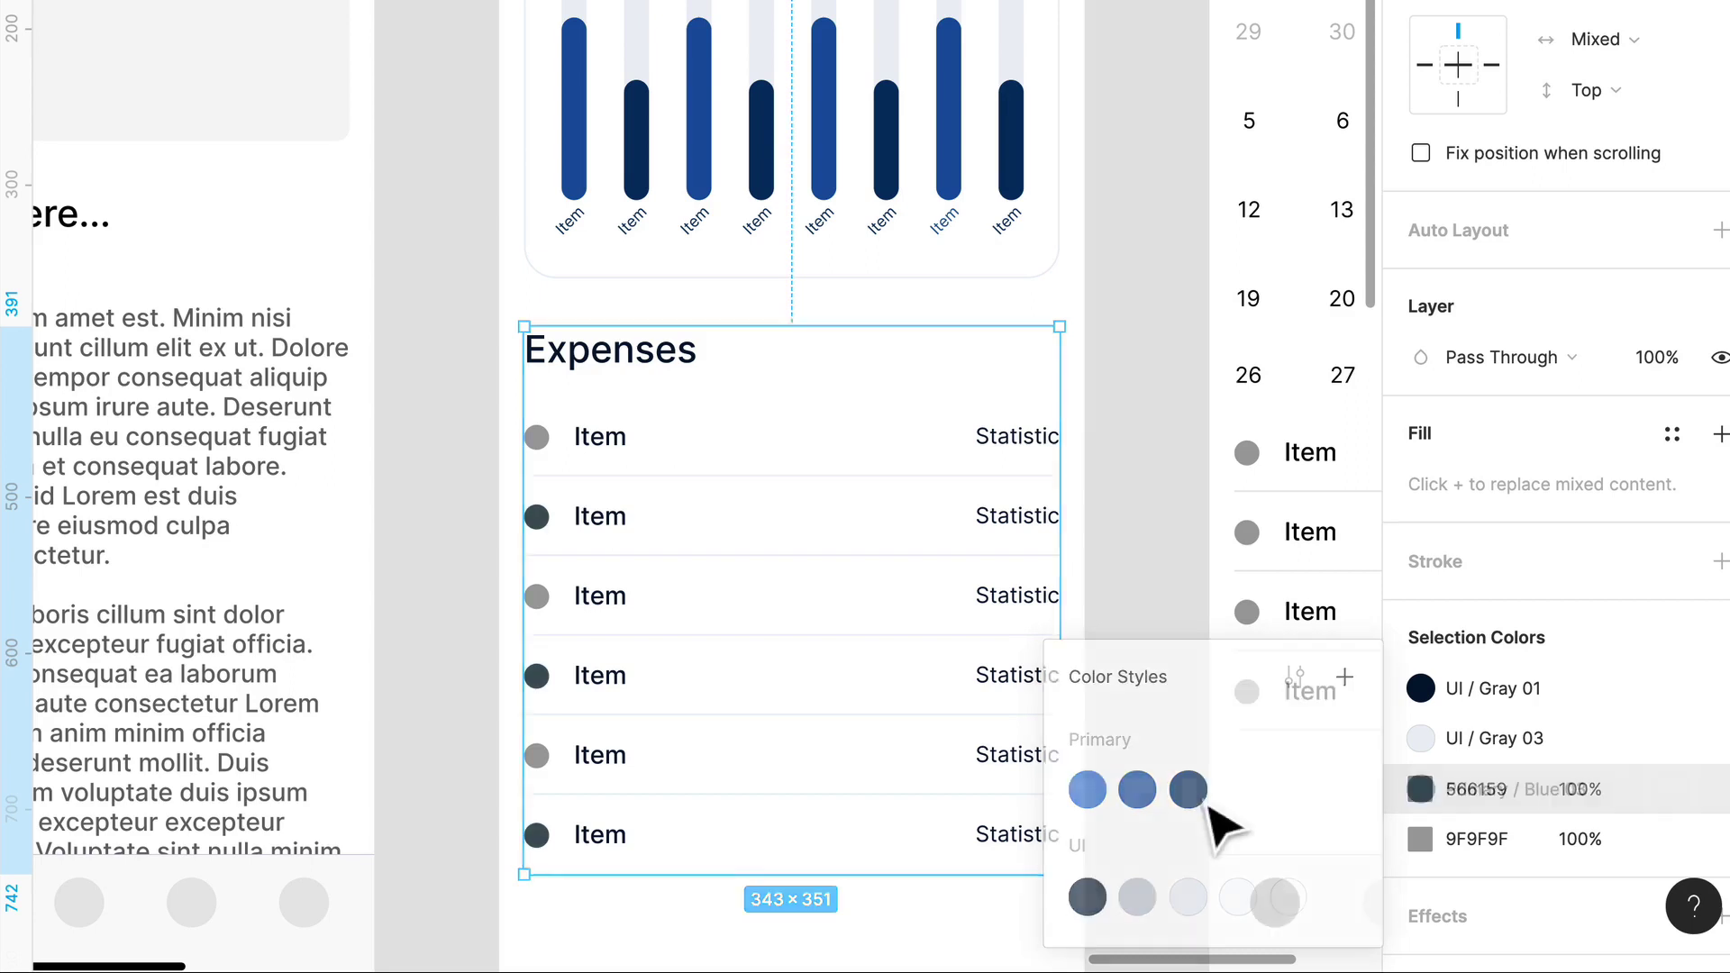
pyautogui.scroll(-1, 1521, 856)
pyautogui.scroll(-1, 1521, 856)
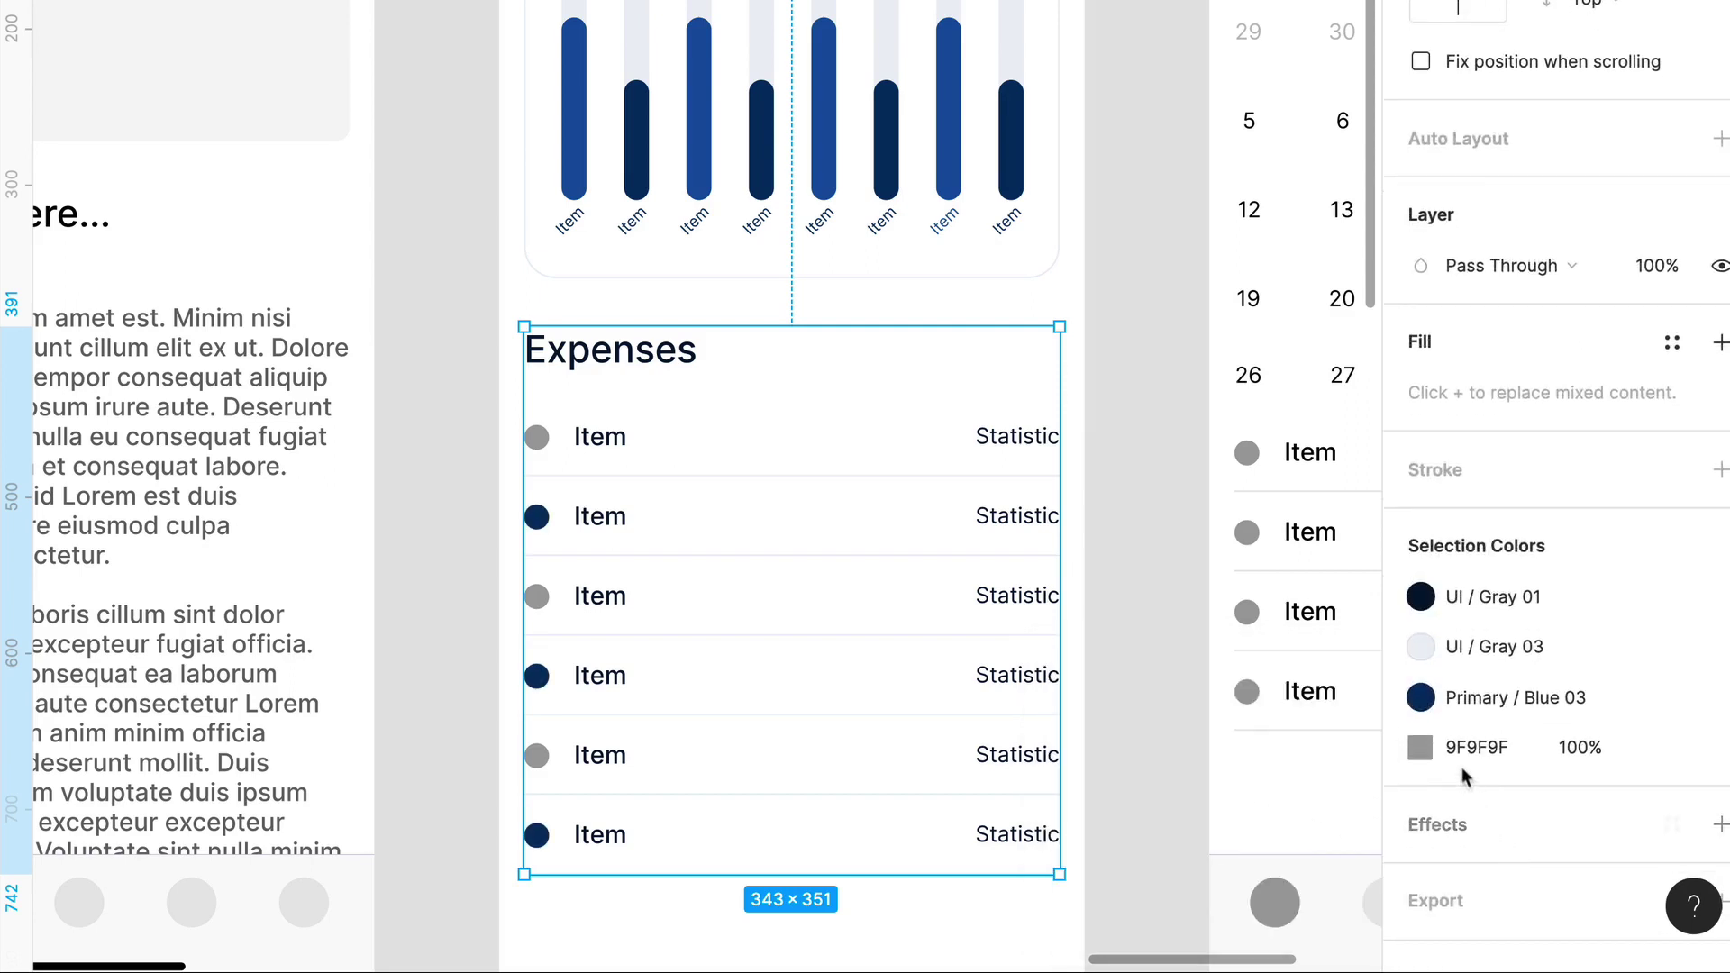
pyautogui.click(1671, 746)
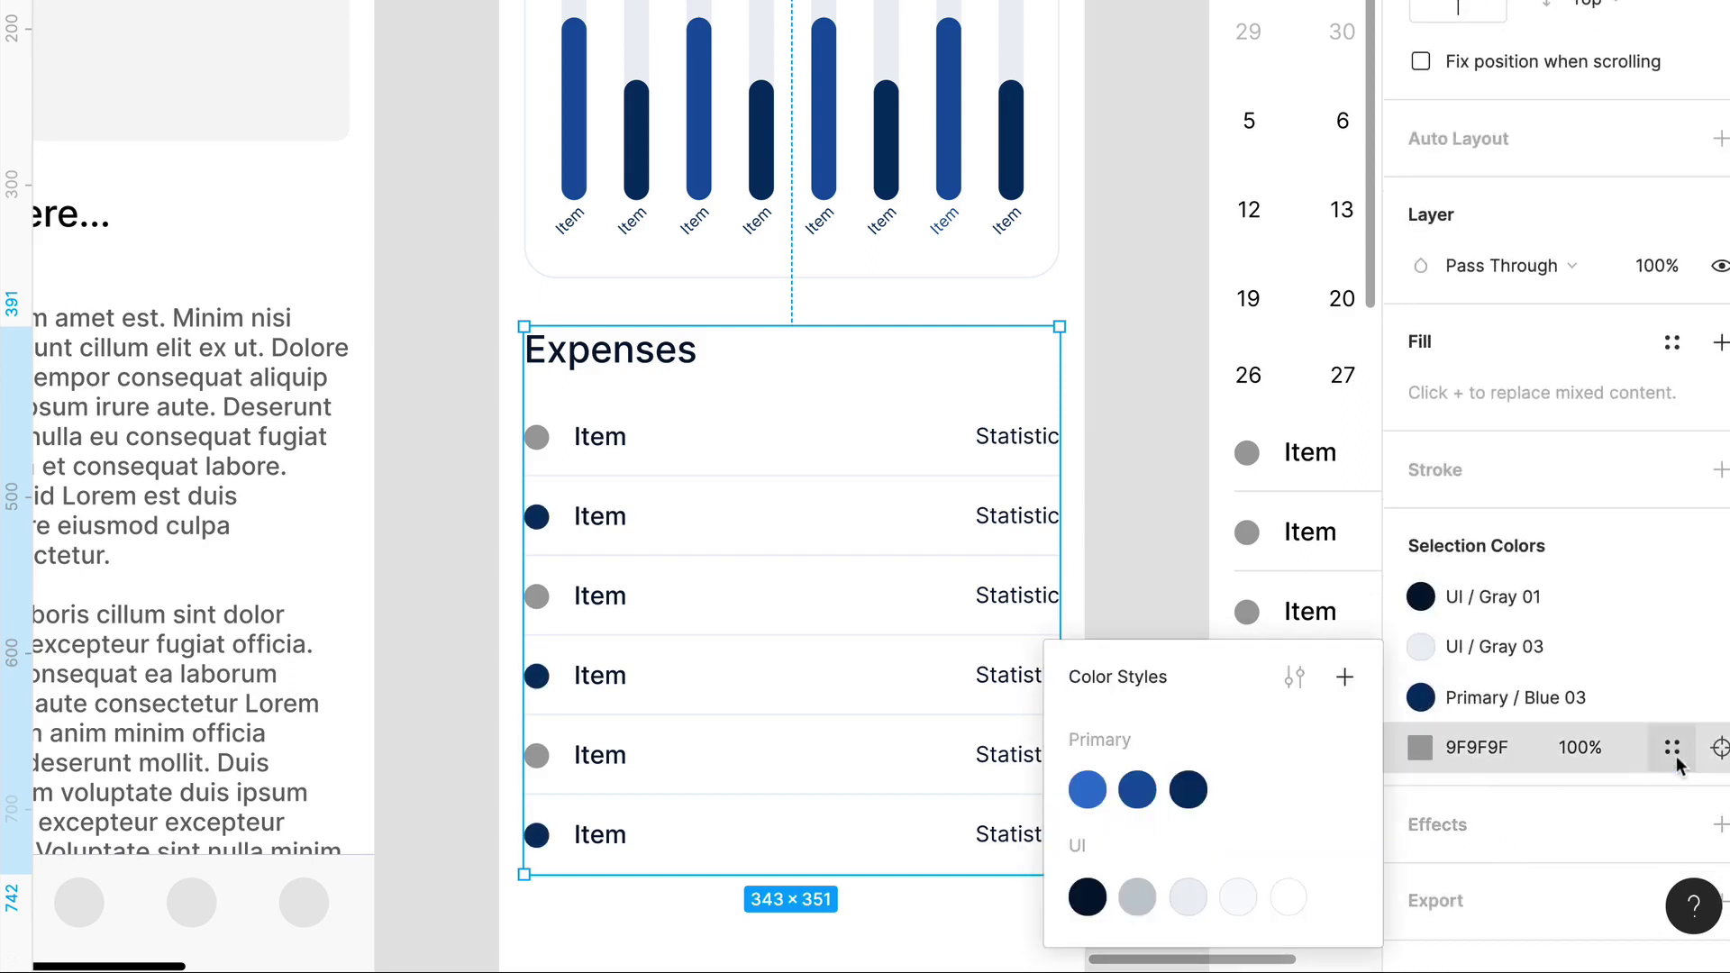
pyautogui.click(1141, 793)
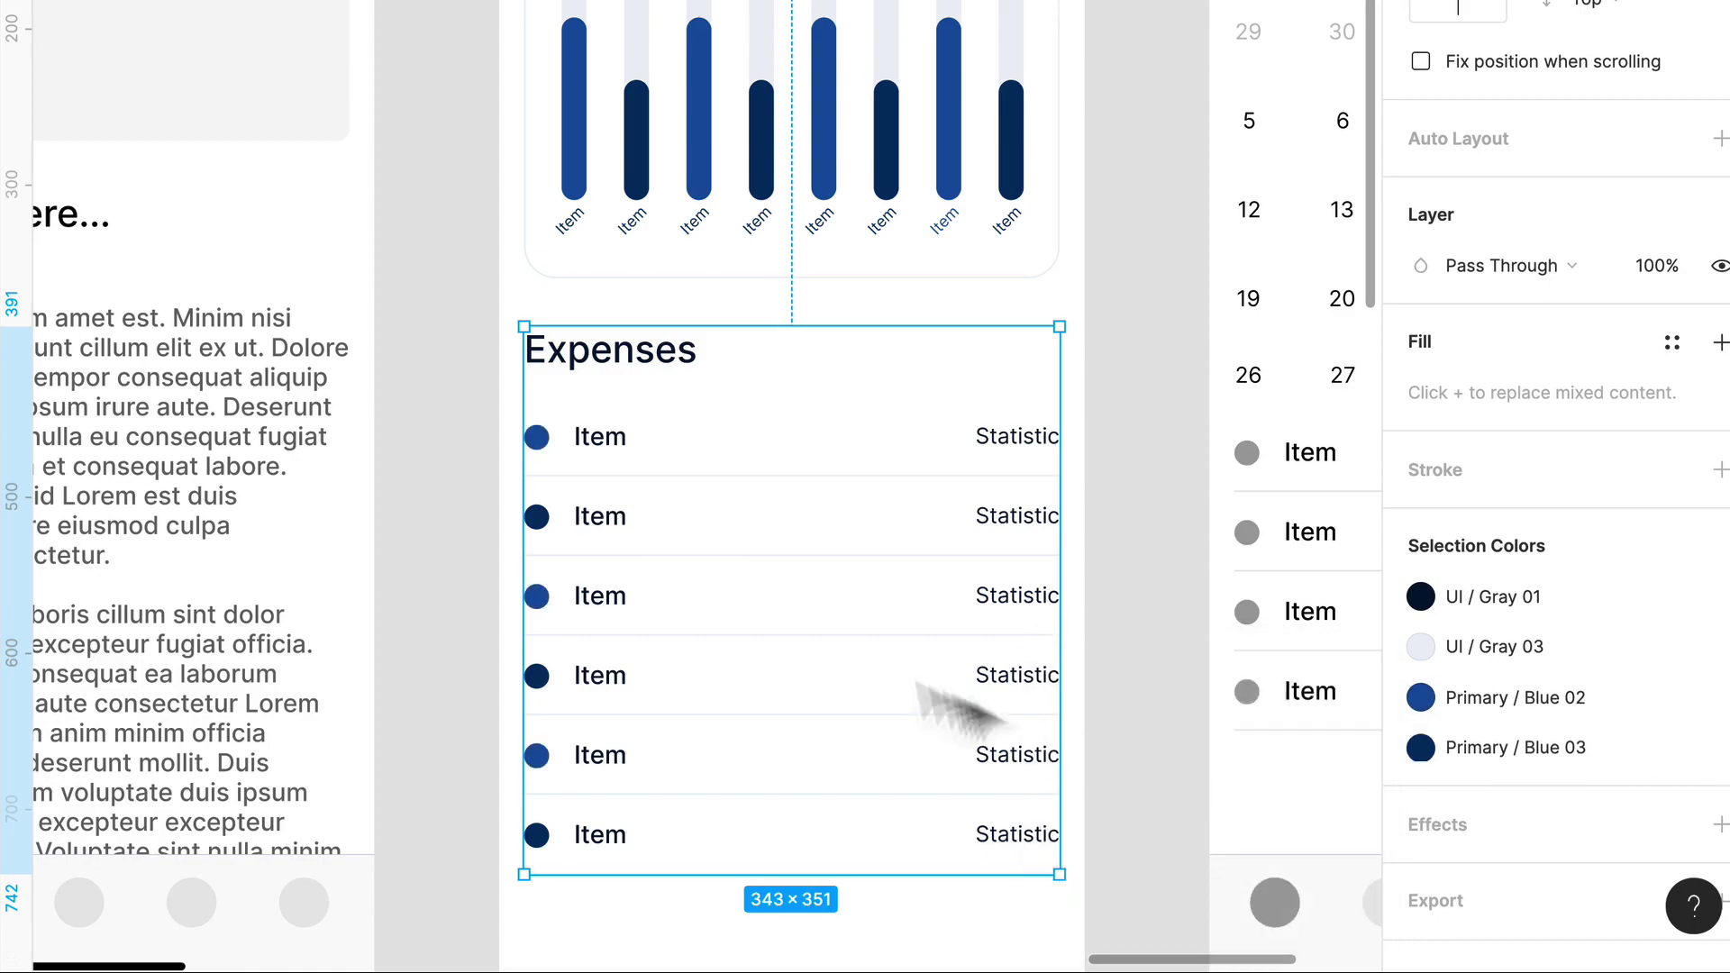
pyautogui.click(429, 473)
pyautogui.scroll(-3, 440, 494)
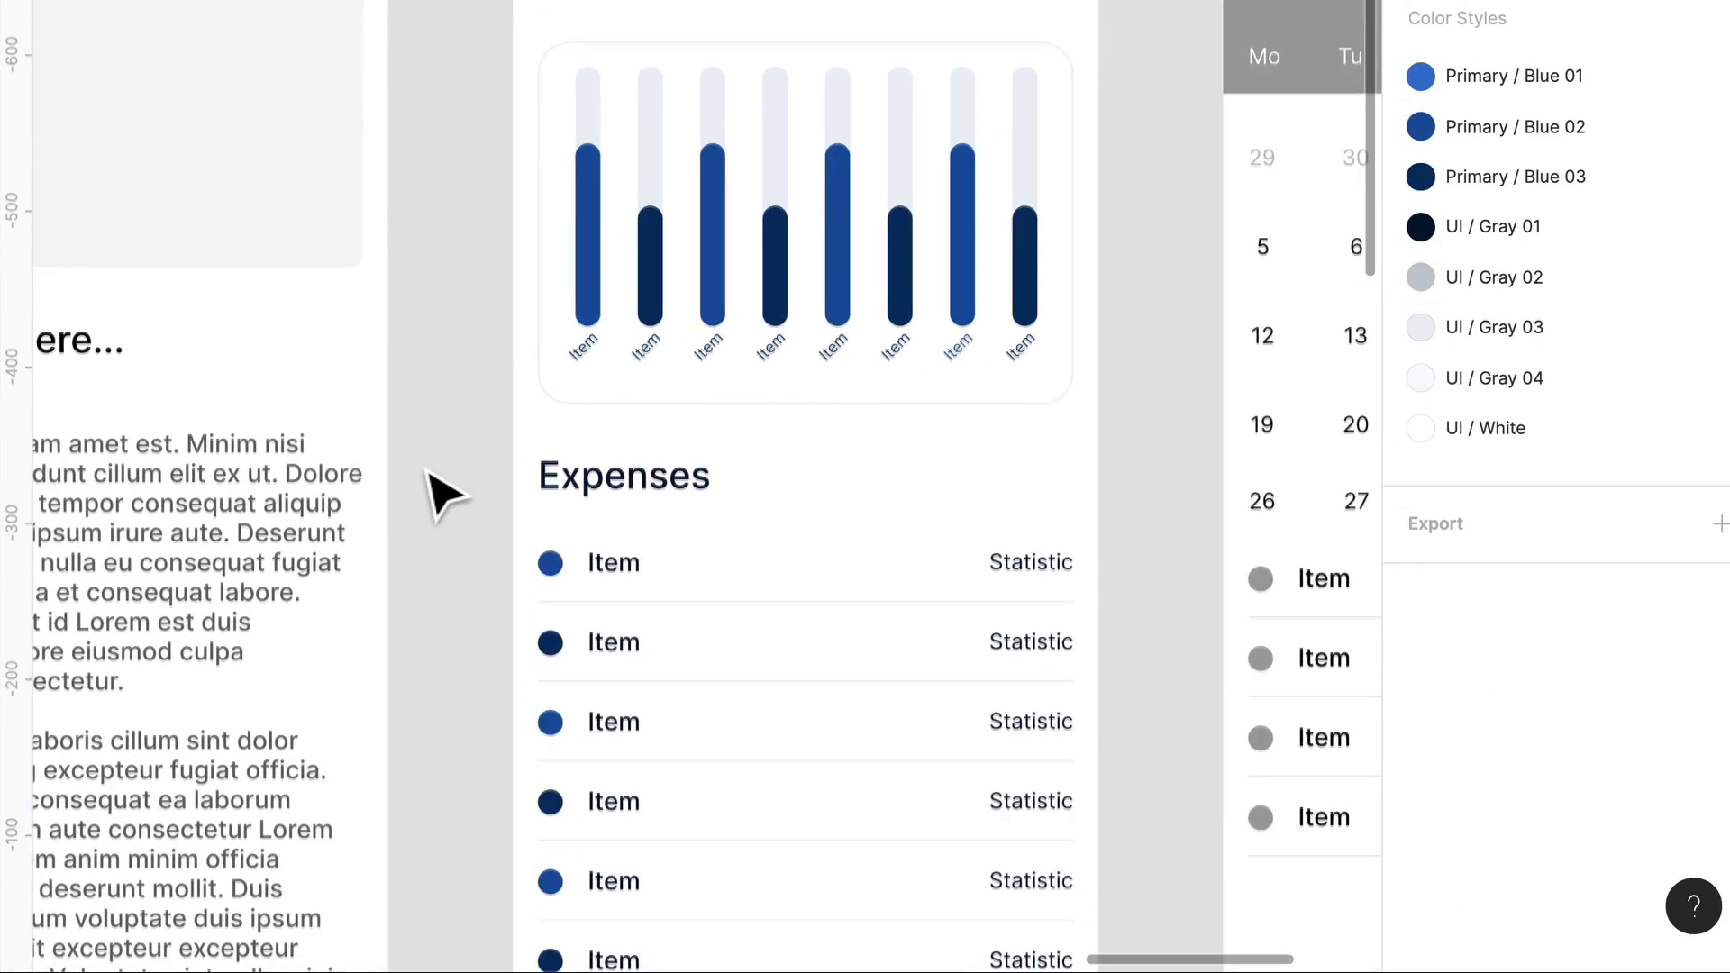
pyautogui.scroll(-4, 612, 469)
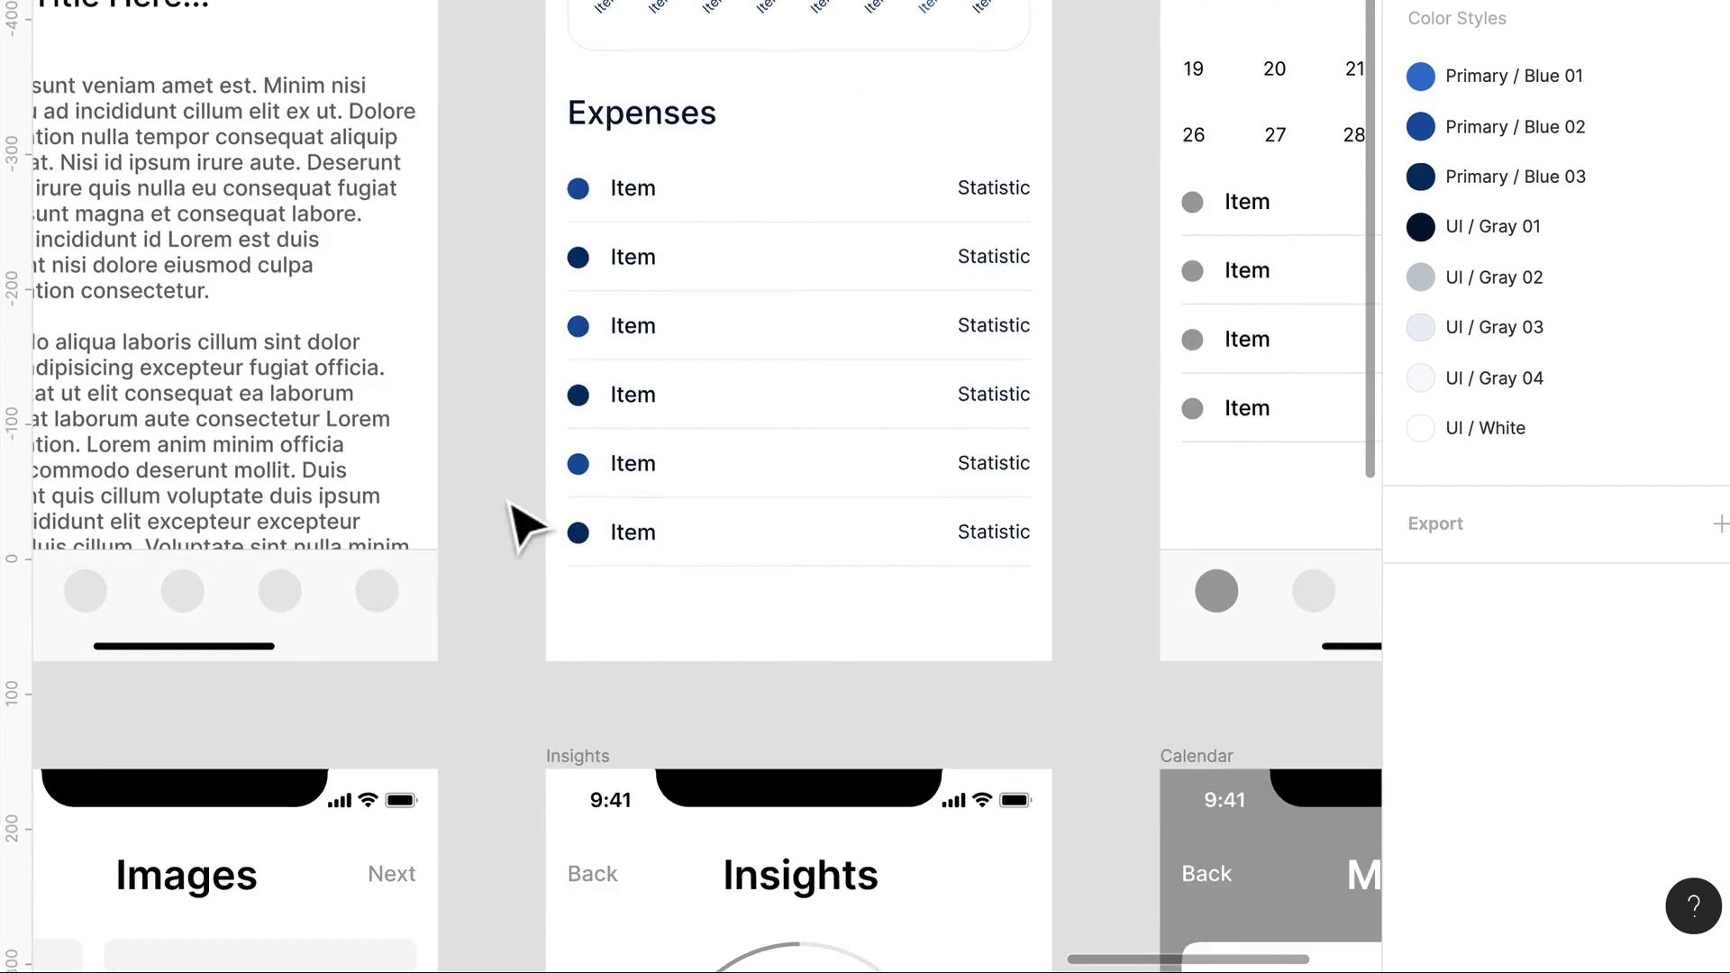
pyautogui.scroll(2, 521, 518)
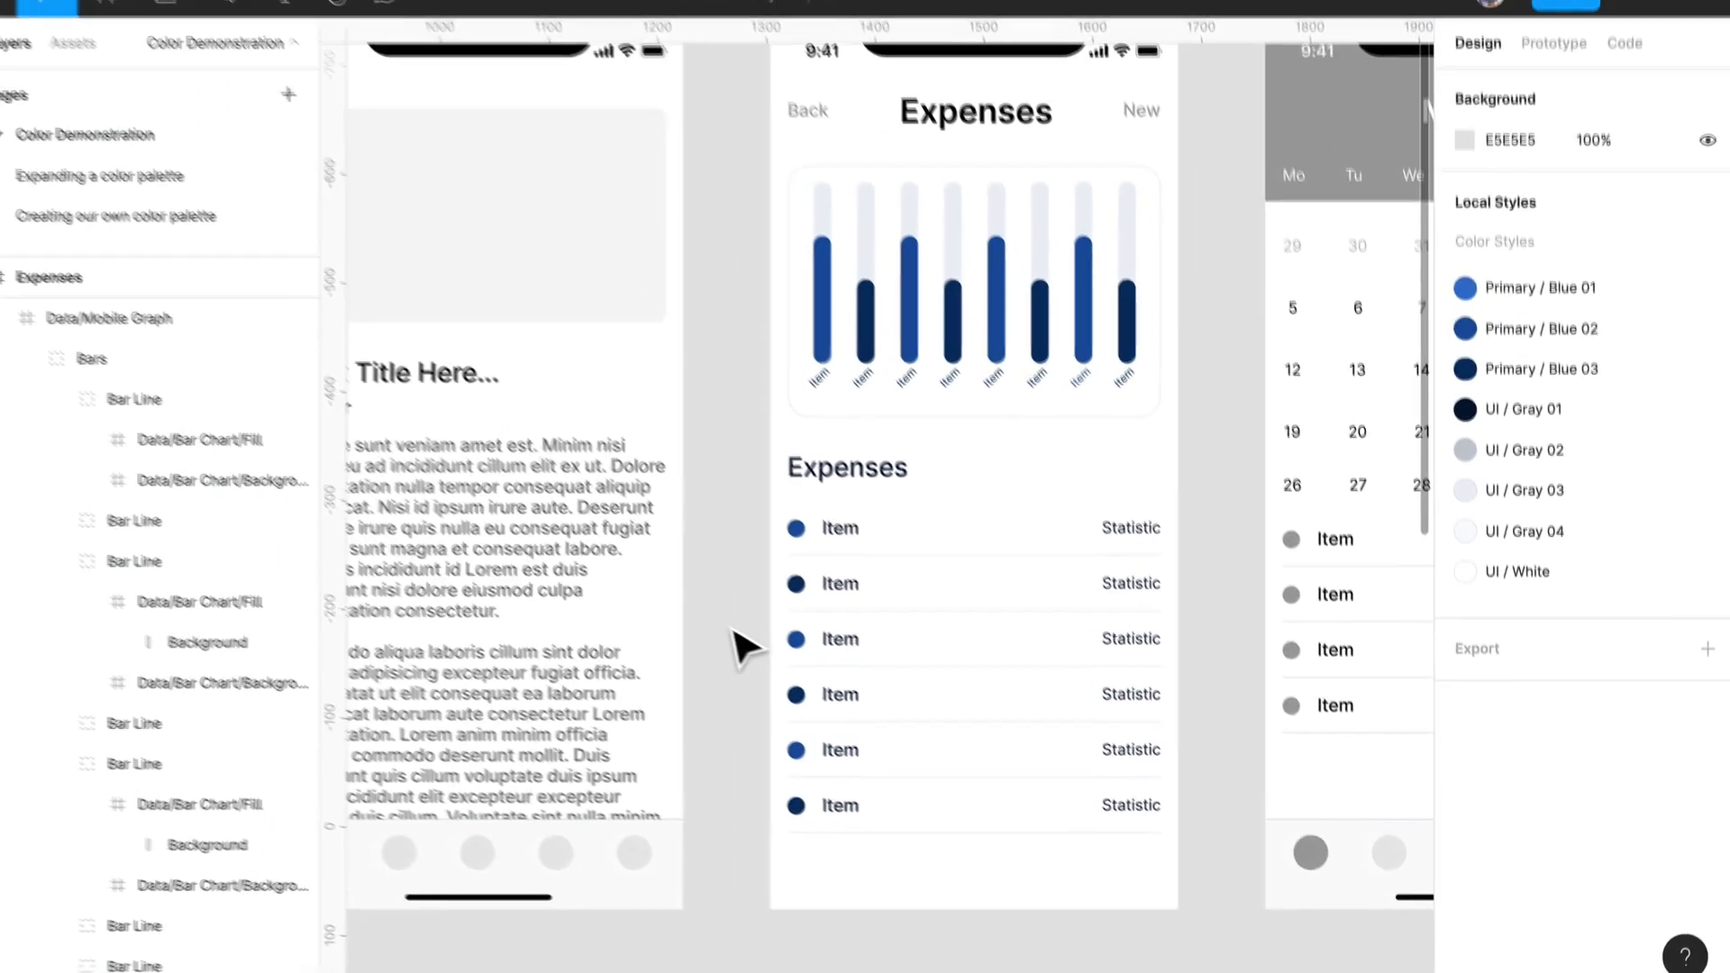
pyautogui.scroll(-5, 762, 658)
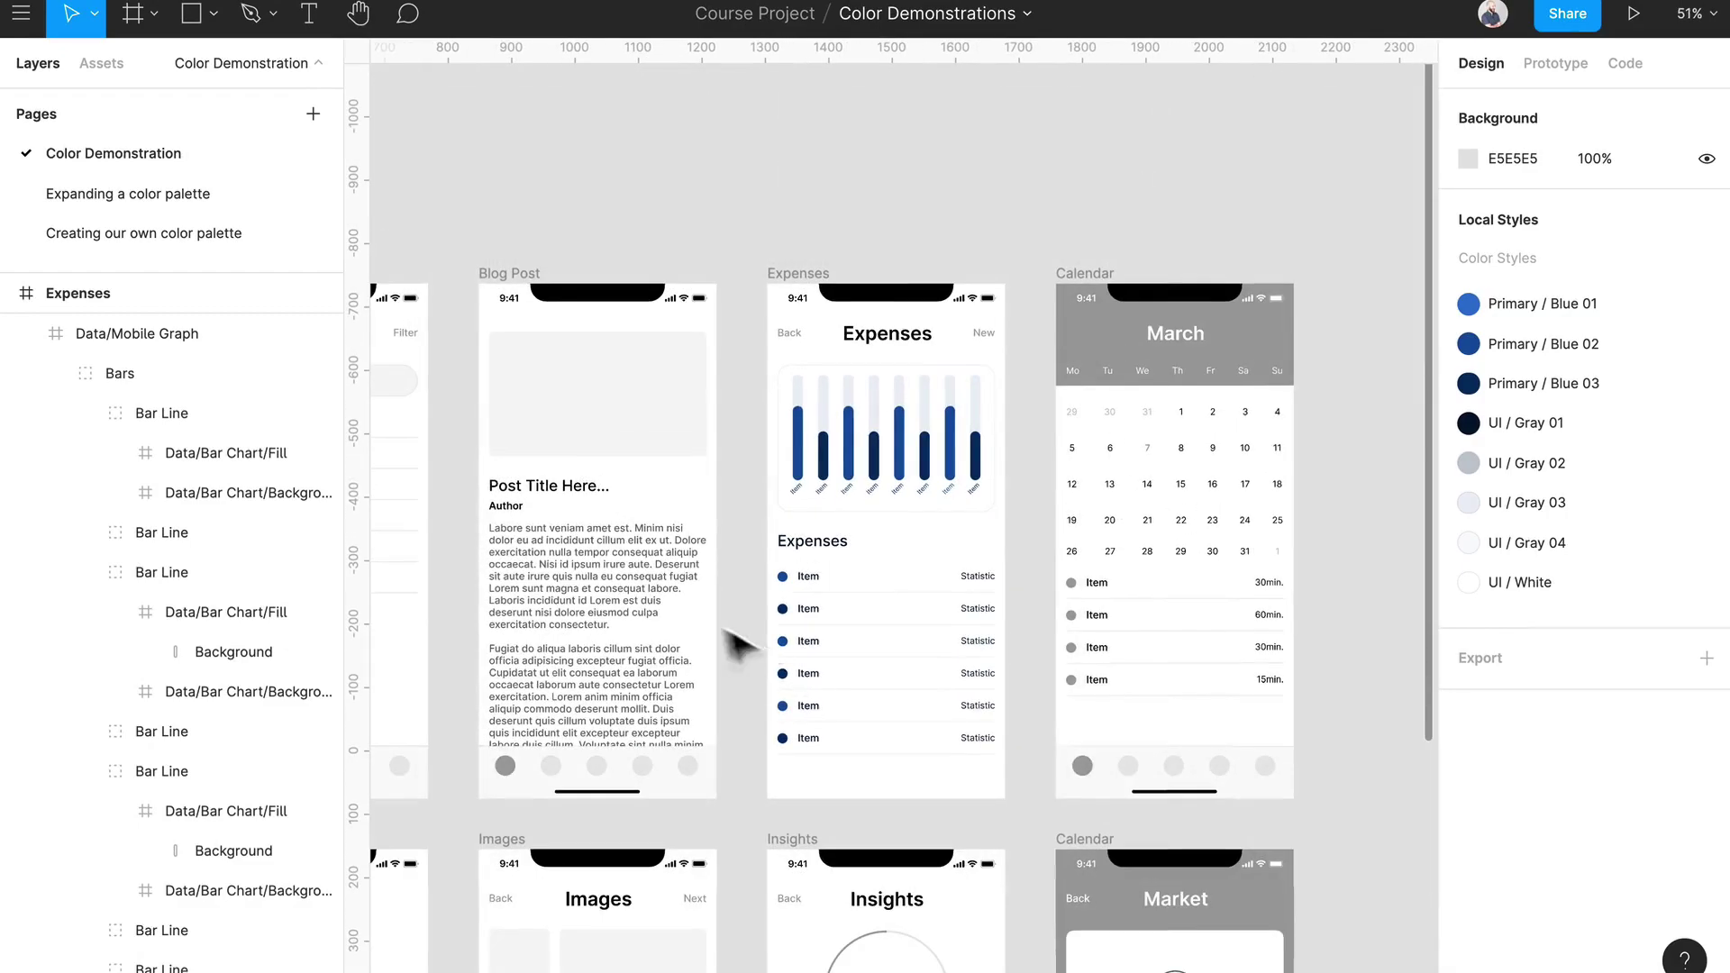
pyautogui.hscroll(1, 772, 581)
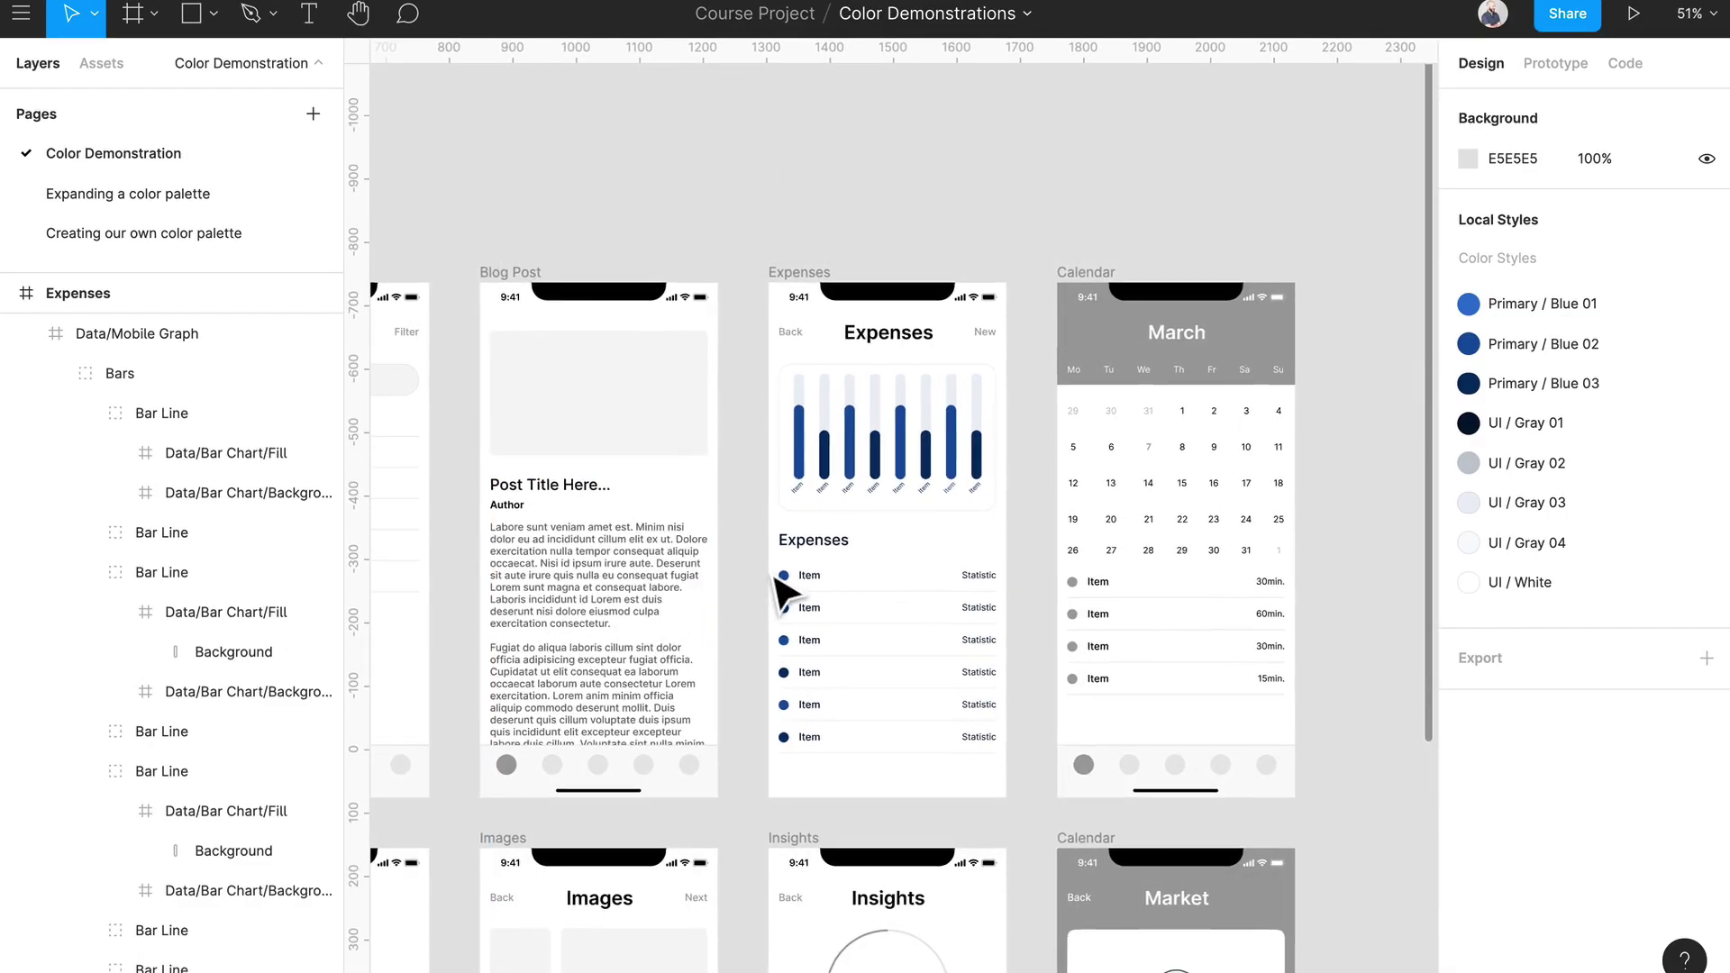
pyautogui.hscroll(-15, 779, 590)
pyautogui.scroll(-3, 779, 590)
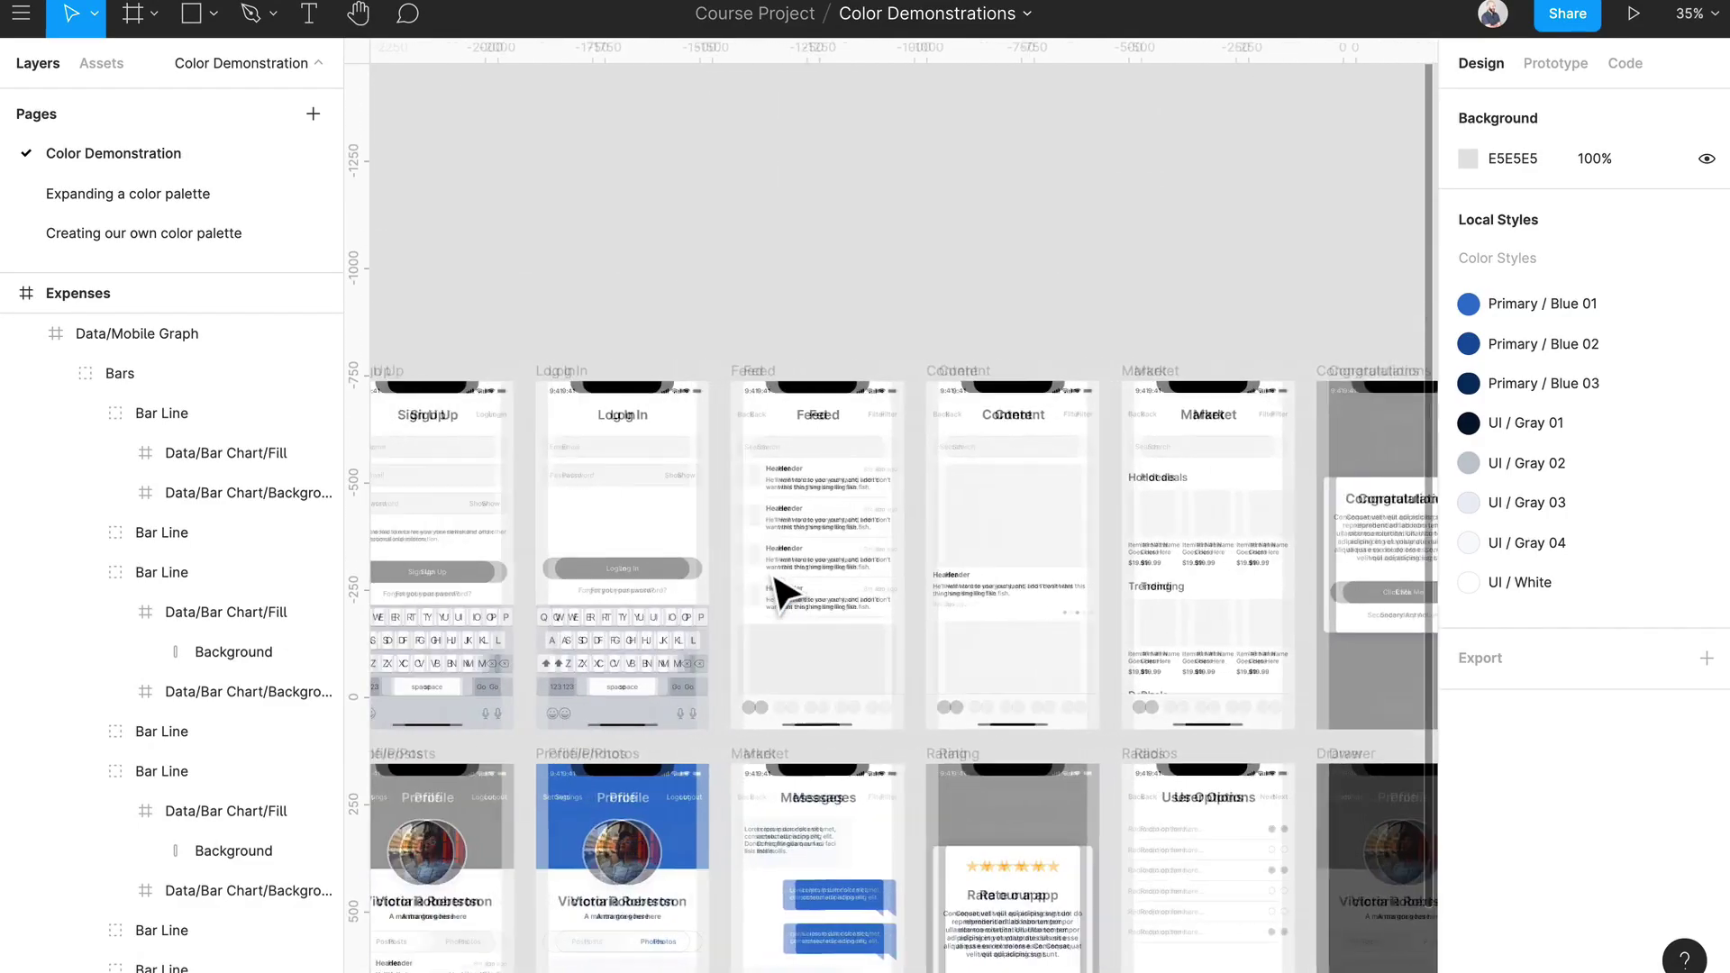
pyautogui.hscroll(-10, 776, 584)
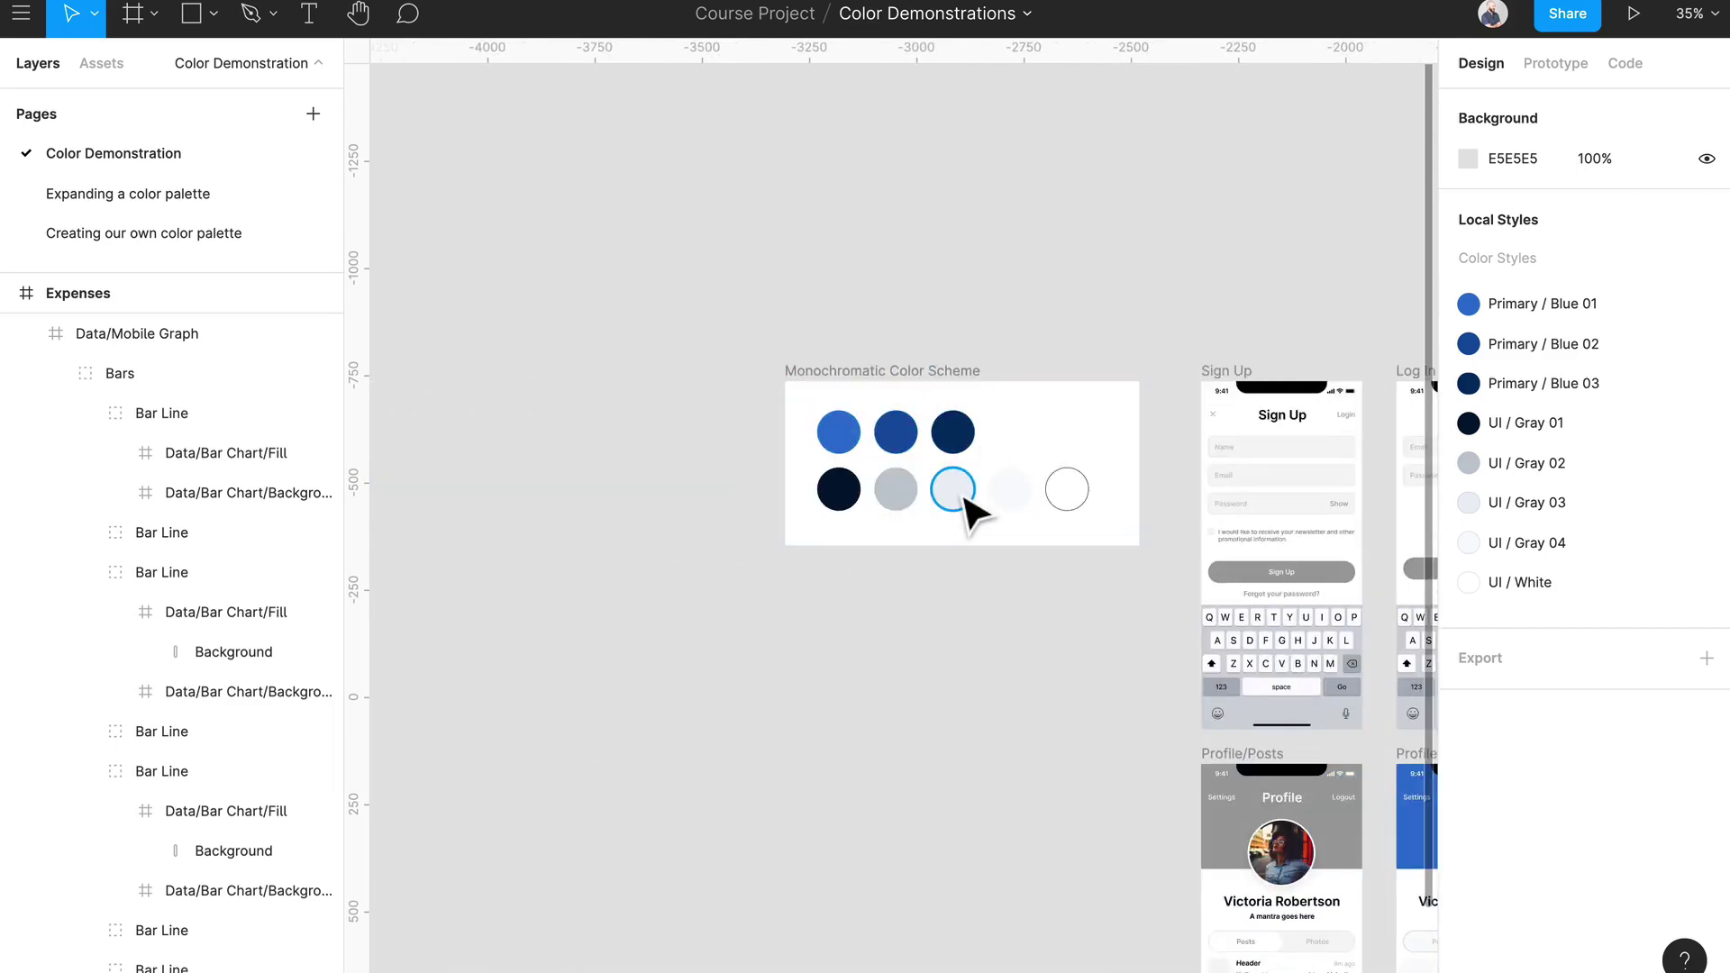
pyautogui.scroll(5, 962, 498)
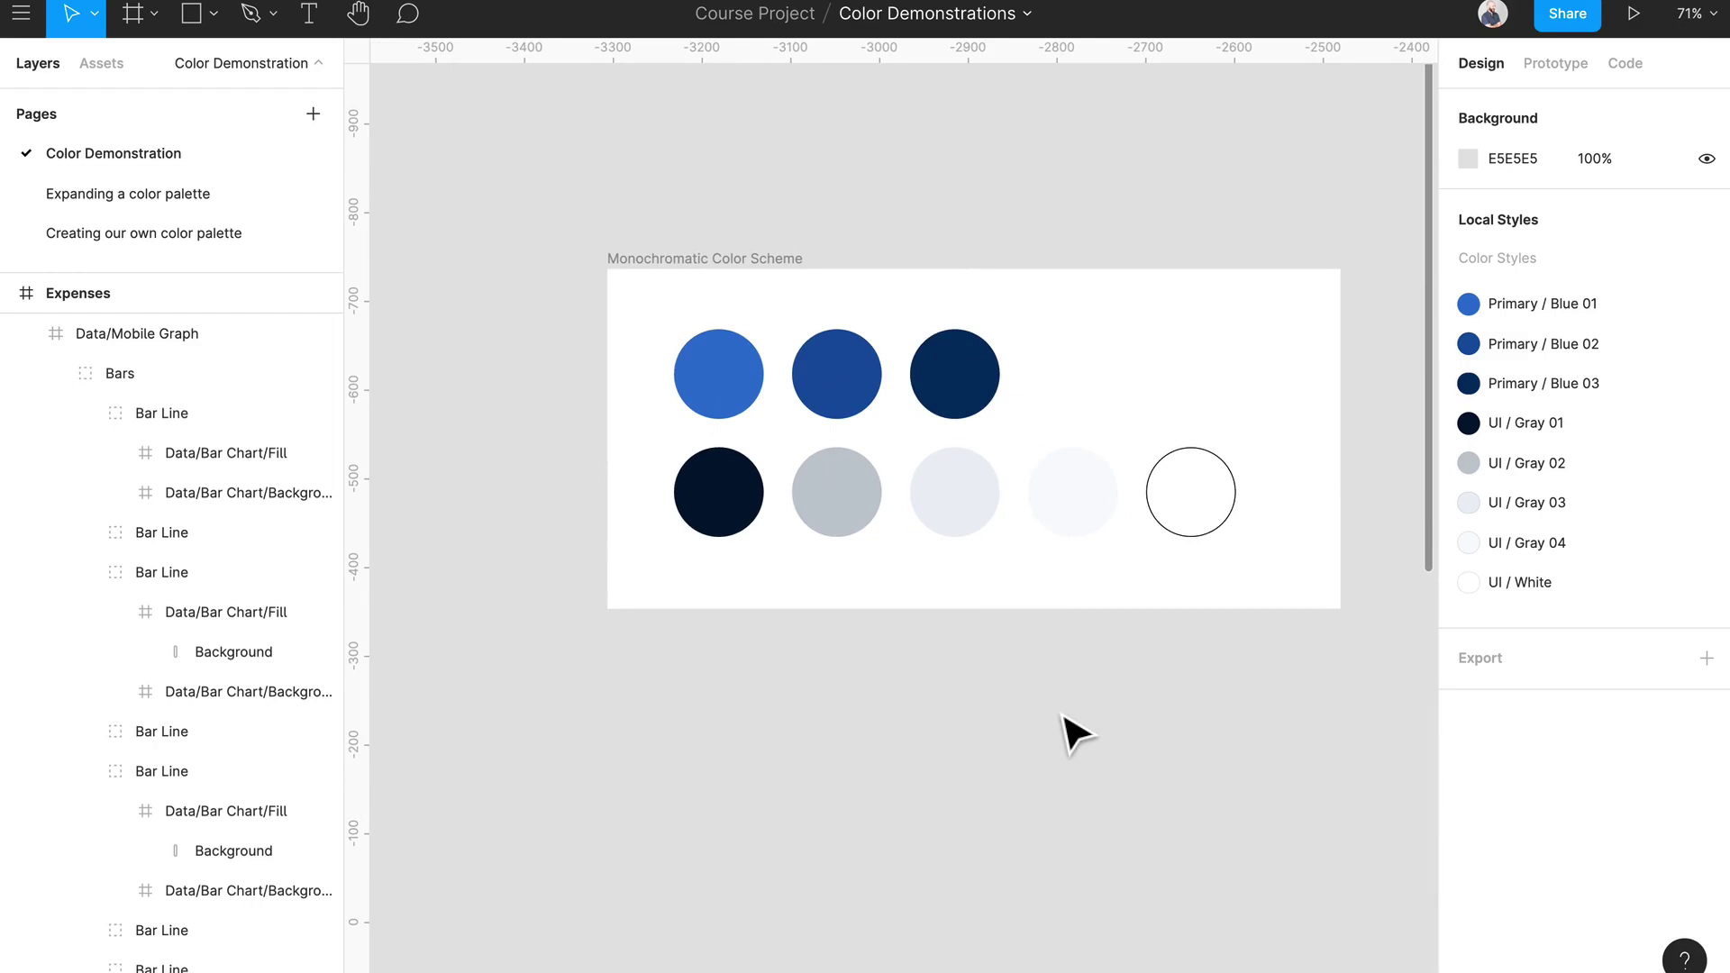
pyautogui.hscroll(10, 1072, 734)
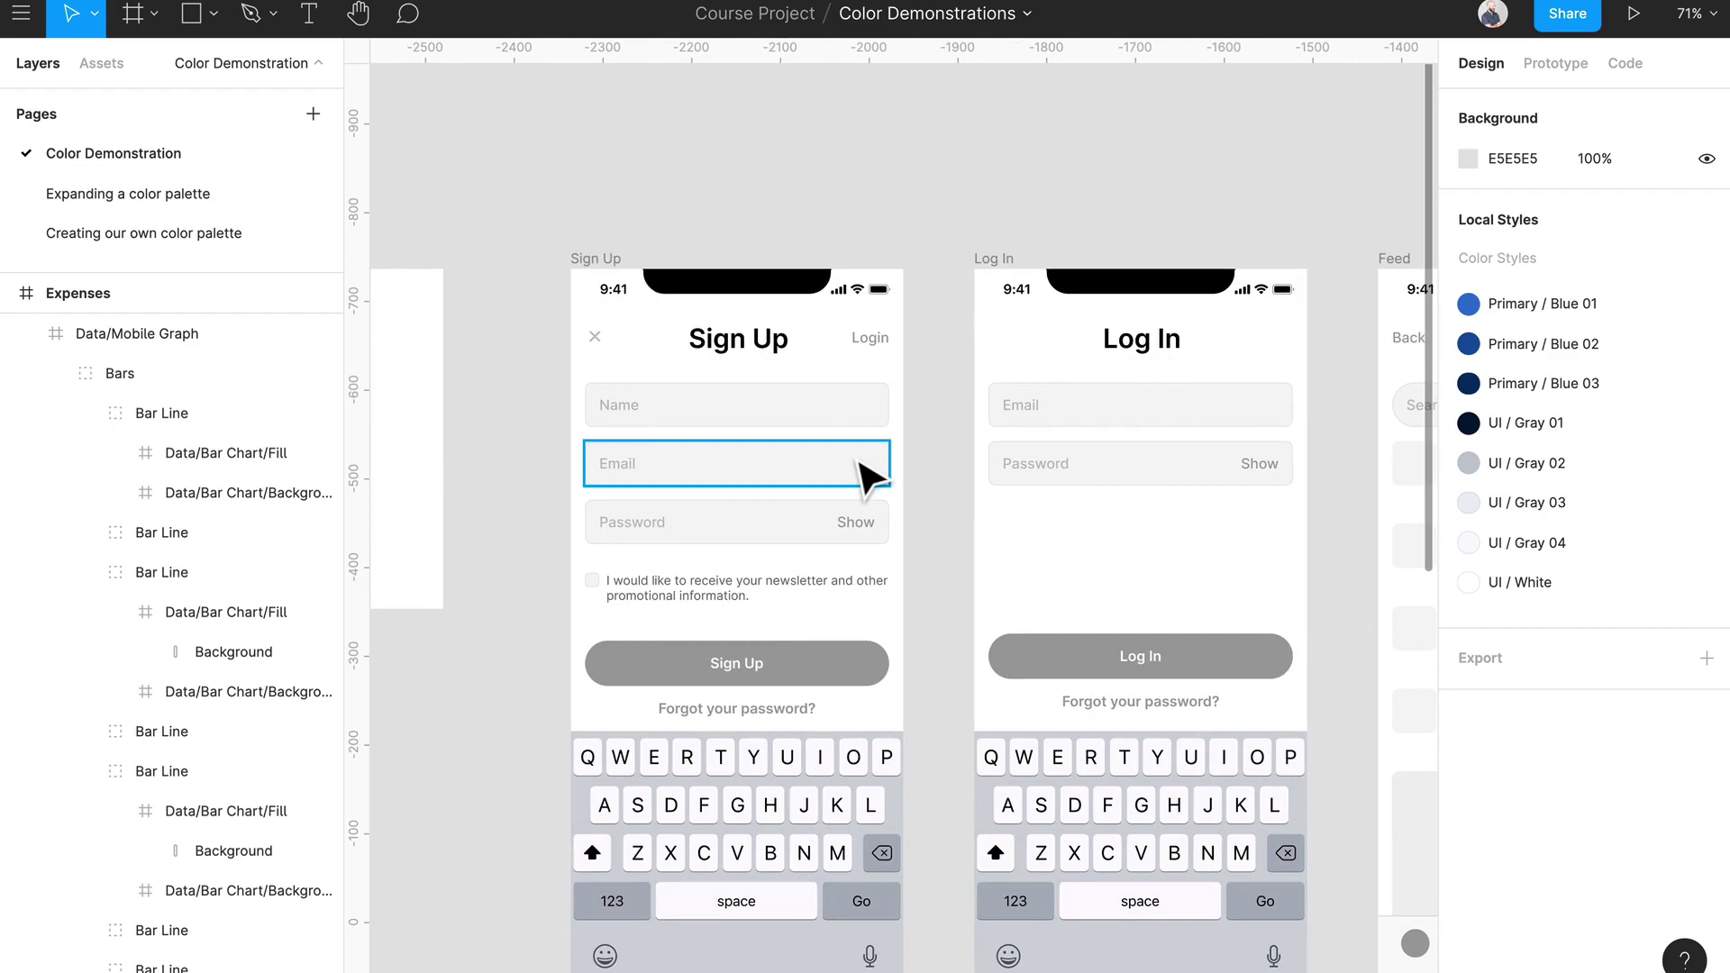
pyautogui.hscroll(-5, 514, 400)
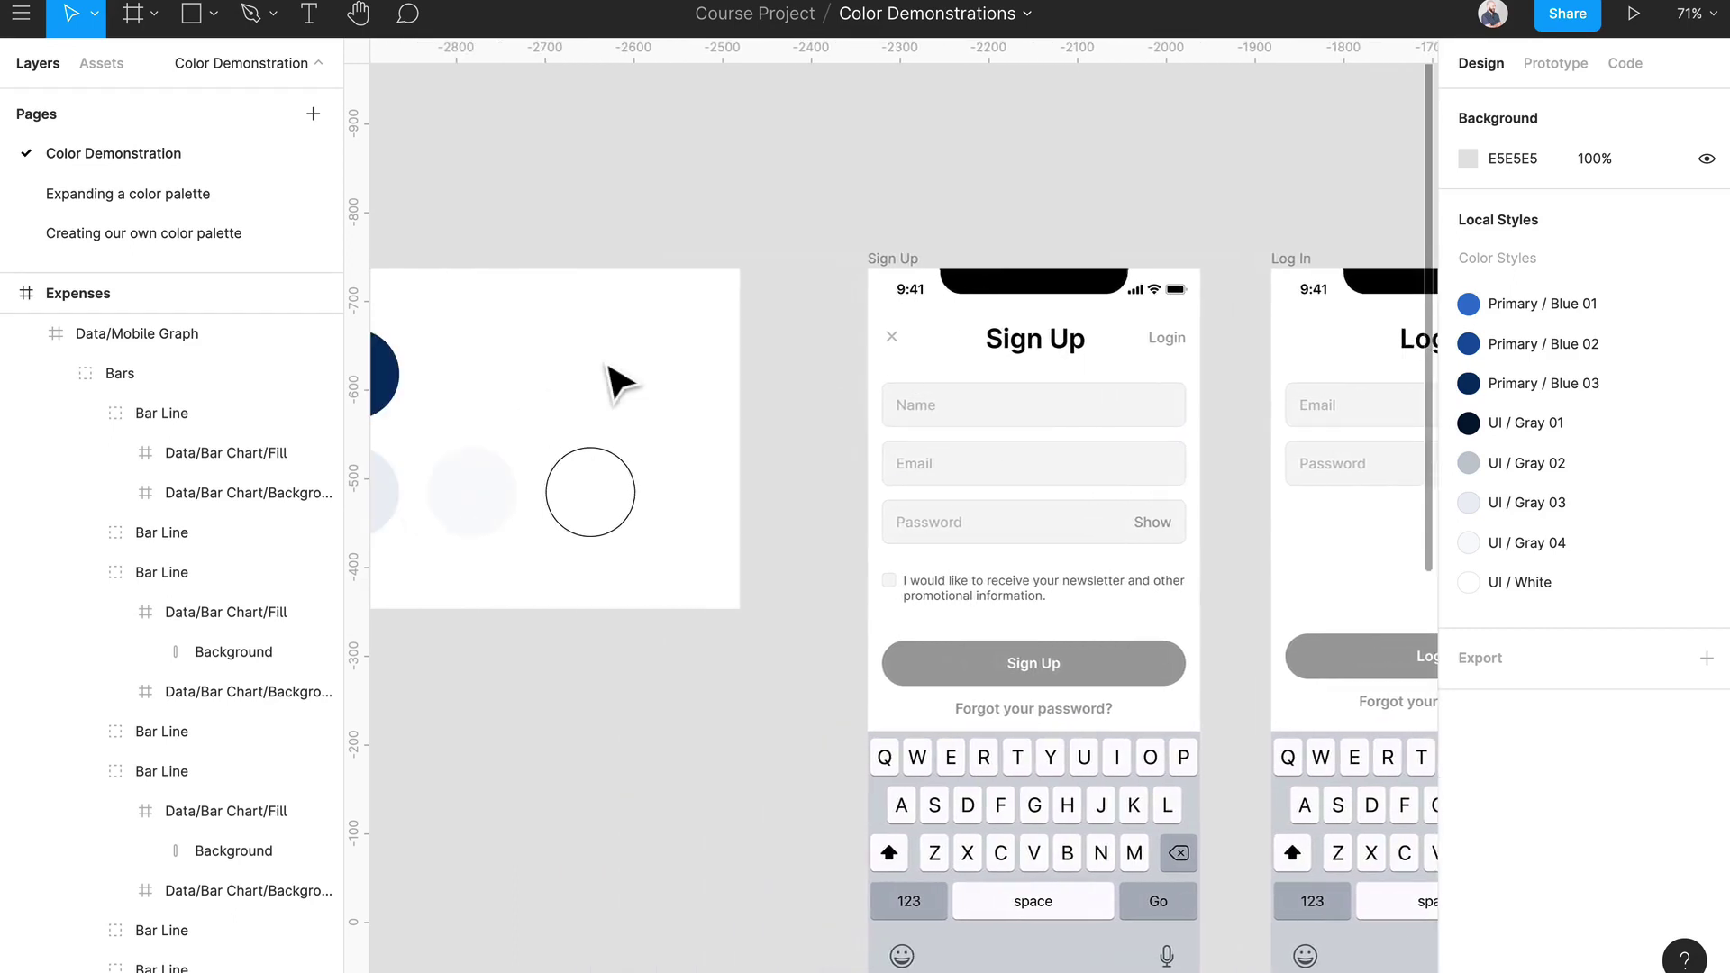